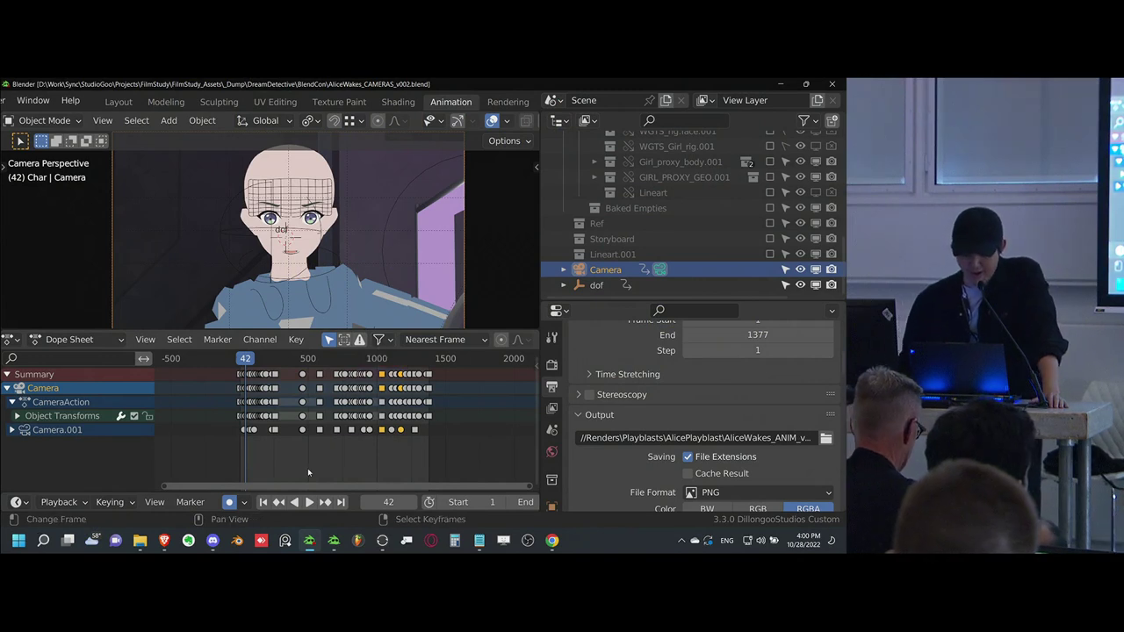
middle_drag(304, 448, 305, 449)
scroll(307, 439, up, 5)
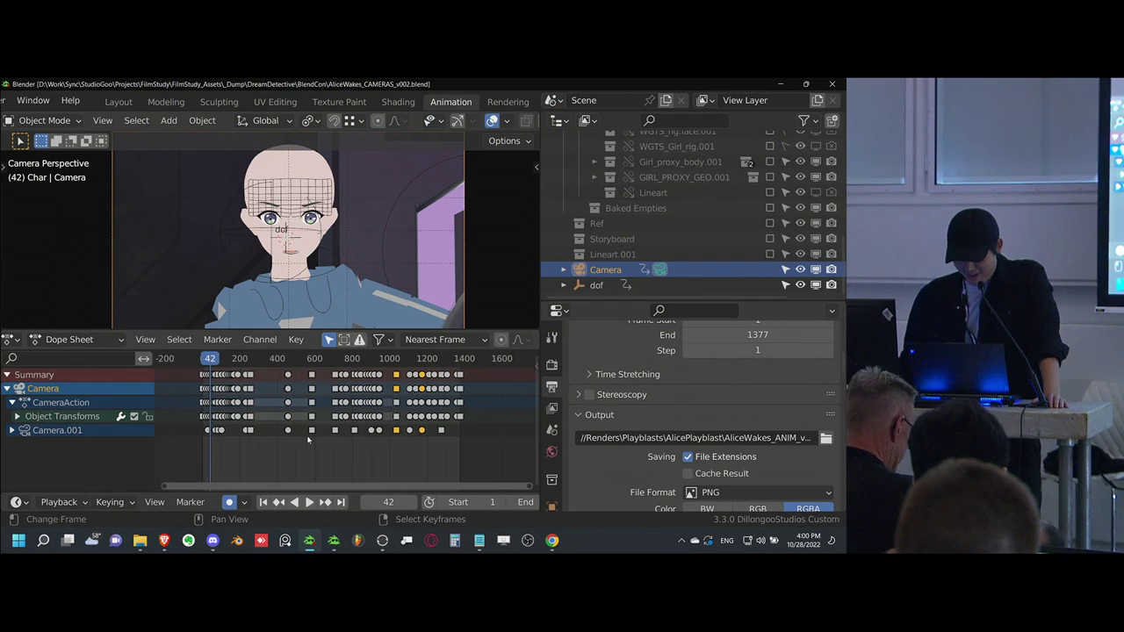
scroll(325, 452, down, 1)
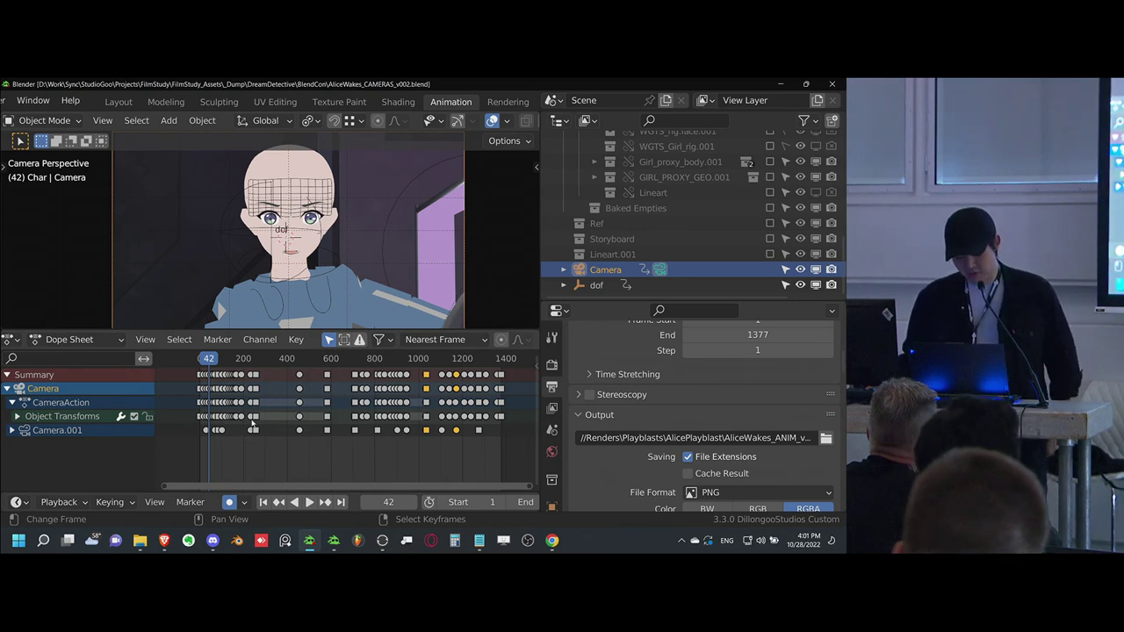
- Switch to the alicesound_v001.blend window, return the playhead to the first frame and play the sequence briefly
click(339, 543)
middle_drag(433, 404, 441, 404)
drag(442, 404, 178, 404)
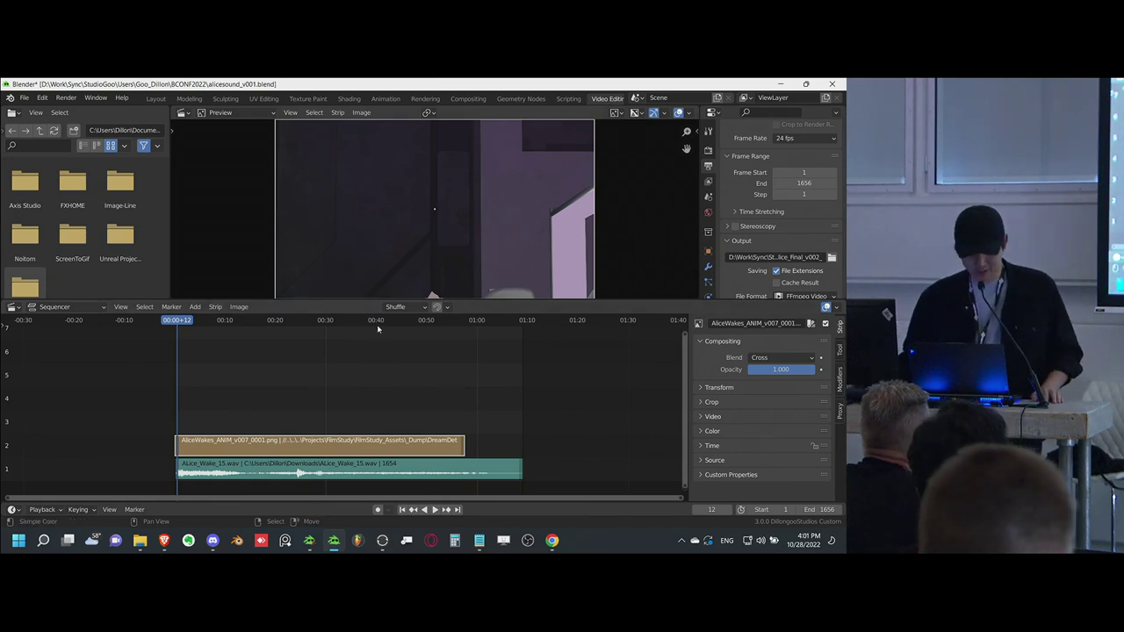
middle_drag(248, 382, 253, 379)
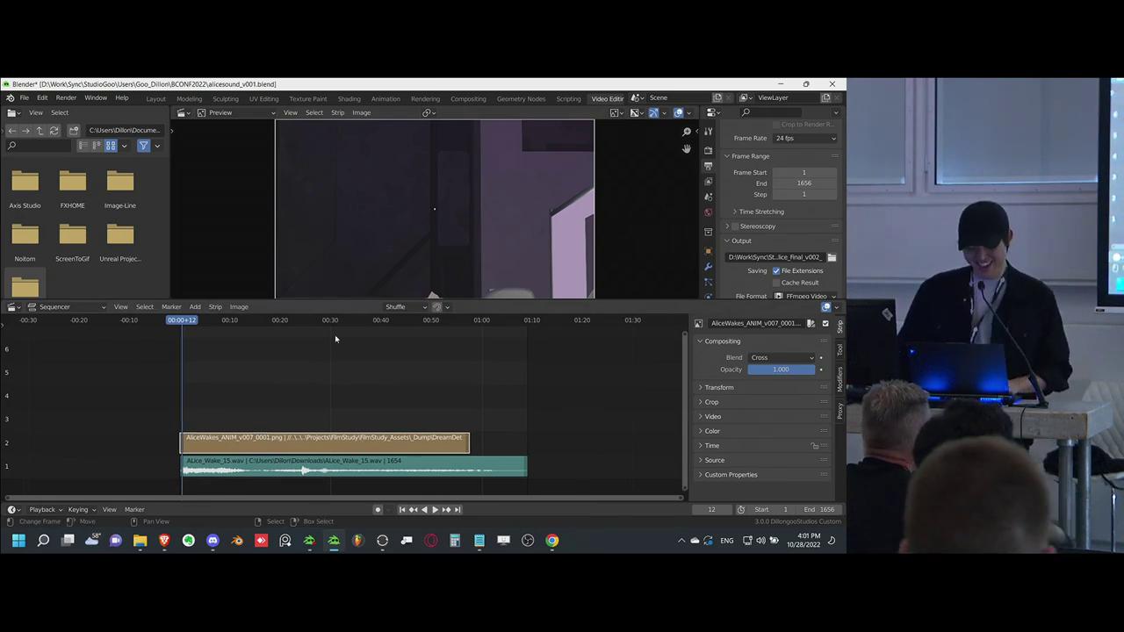
middle_drag(358, 407, 361, 402)
key(shift+Left)
scroll(441, 379, up, 2)
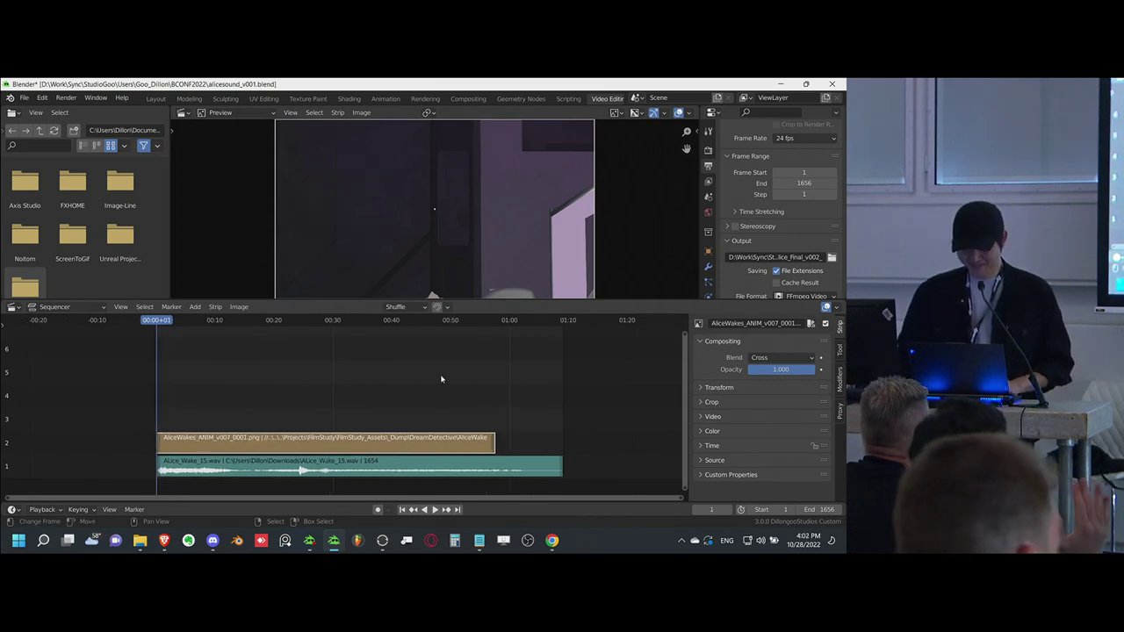
scroll(442, 373, up, 1)
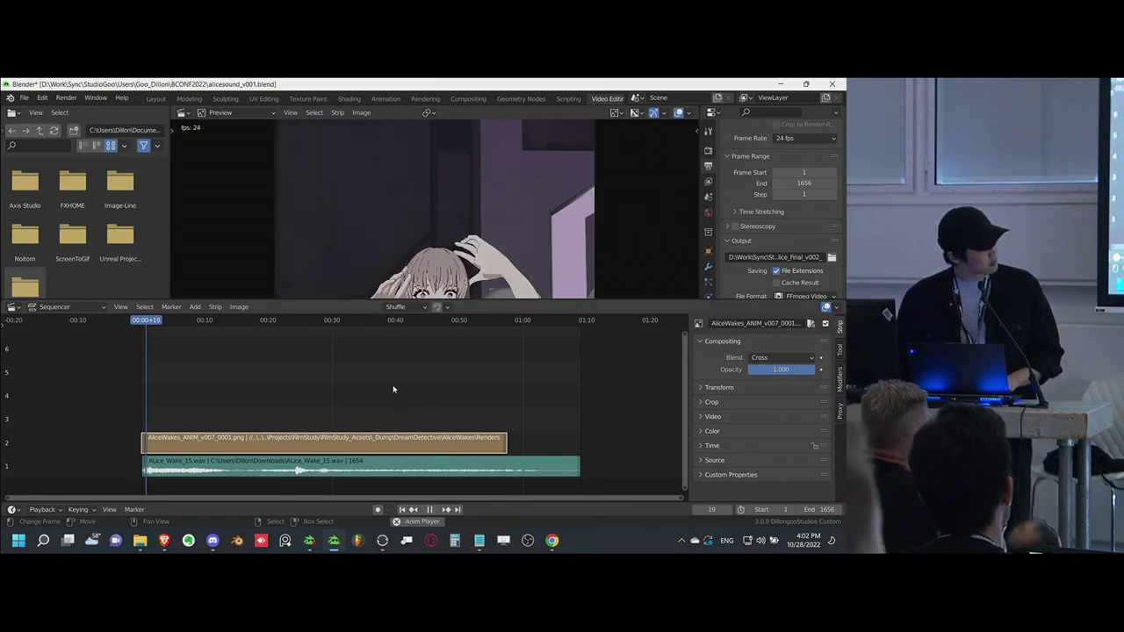
key(space)
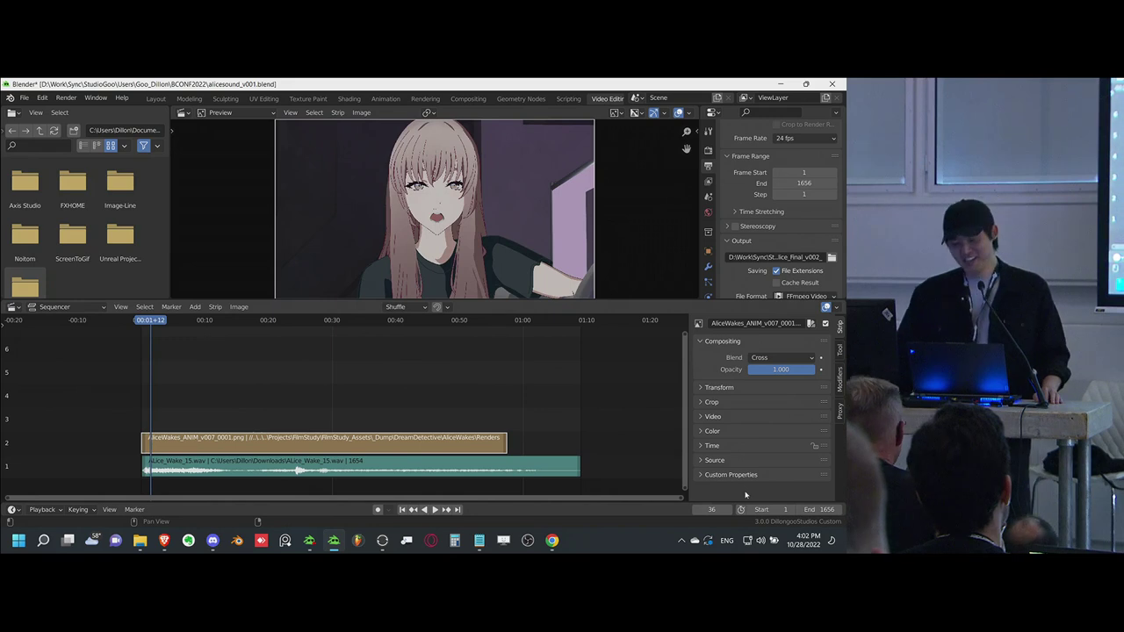
- Check the audio output device in the system sound settings, close them and raise the system volume
right_click(762, 541)
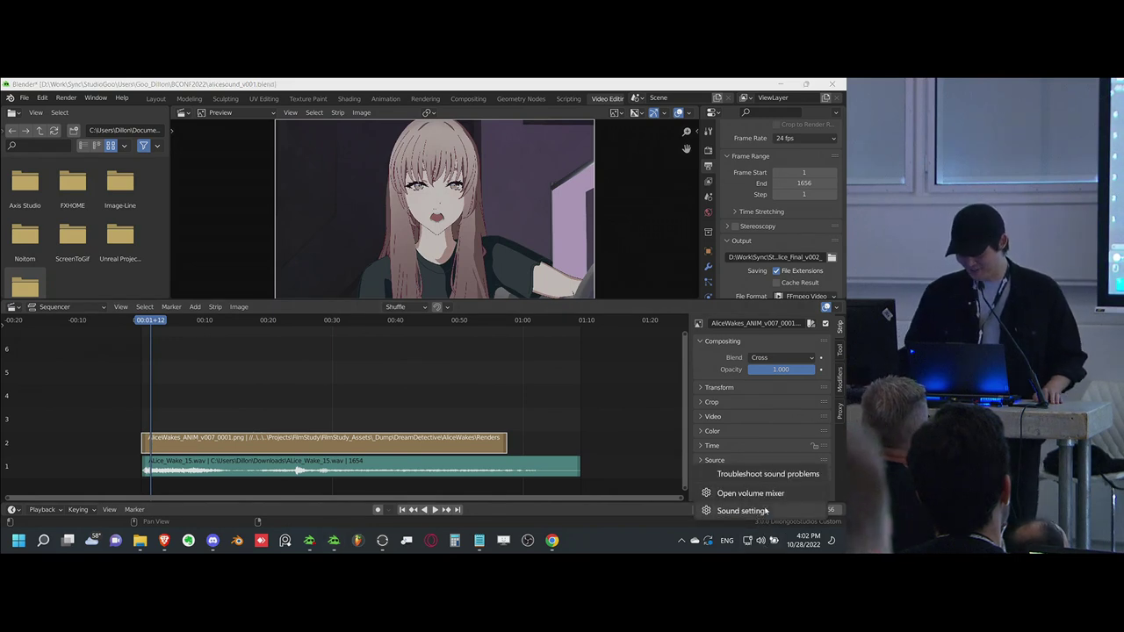
click(743, 510)
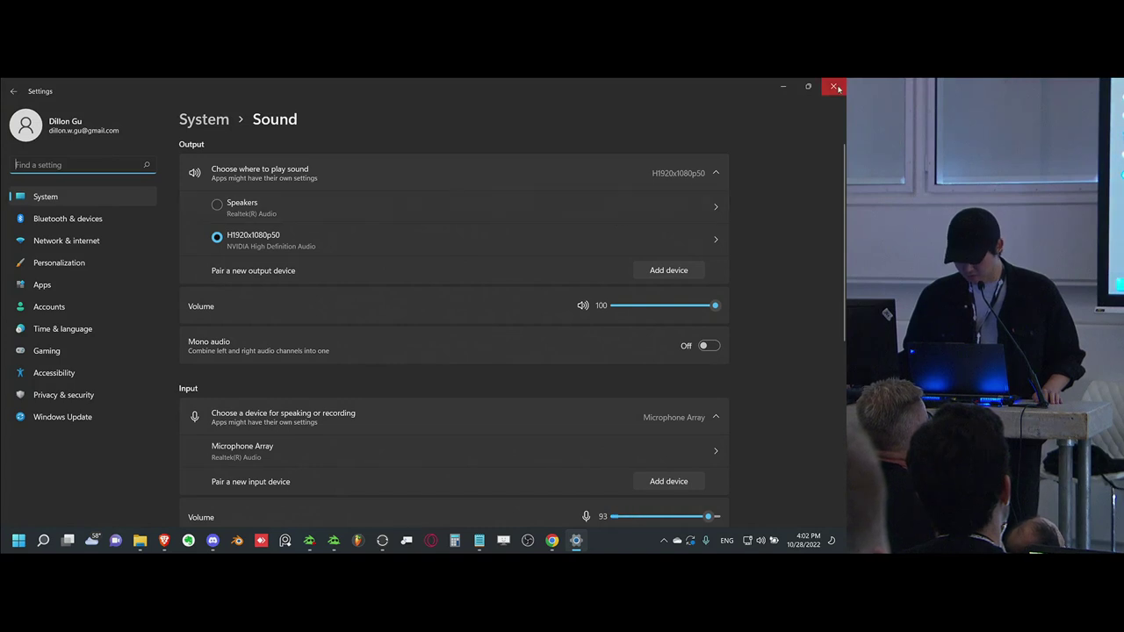
click(834, 86)
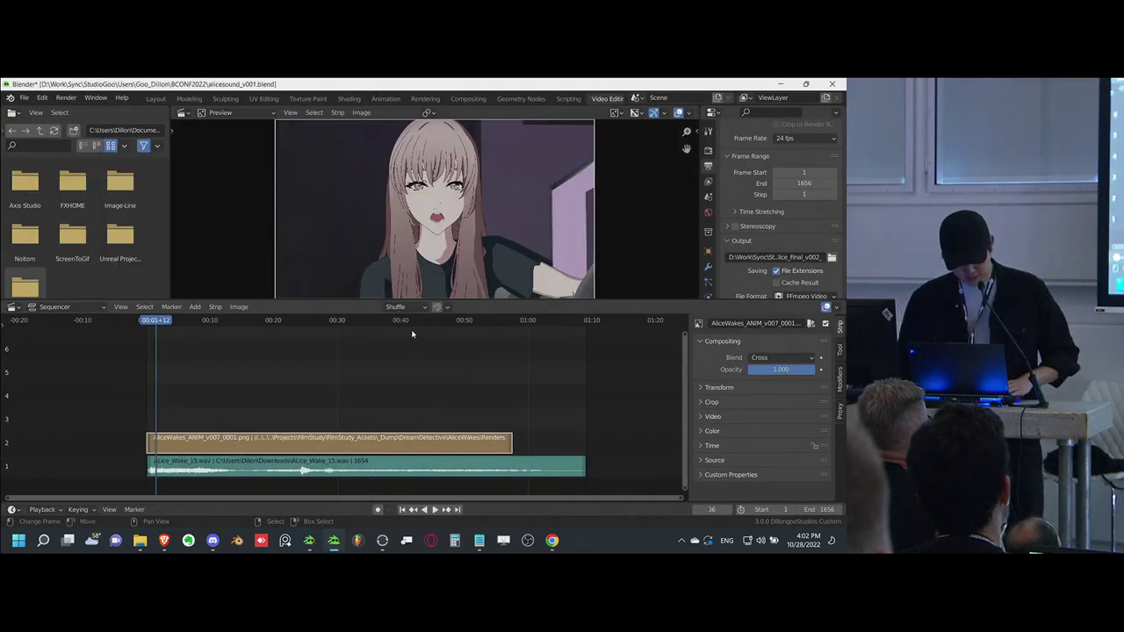
key(XF86AudioRaiseVolume)
drag(45, 135, 45, 123)
- Play the sequence from frame 1 in a maximized preview, then restore the layout and scrub to frame 611
middle_drag(168, 378, 188, 373)
key(shift+Left)
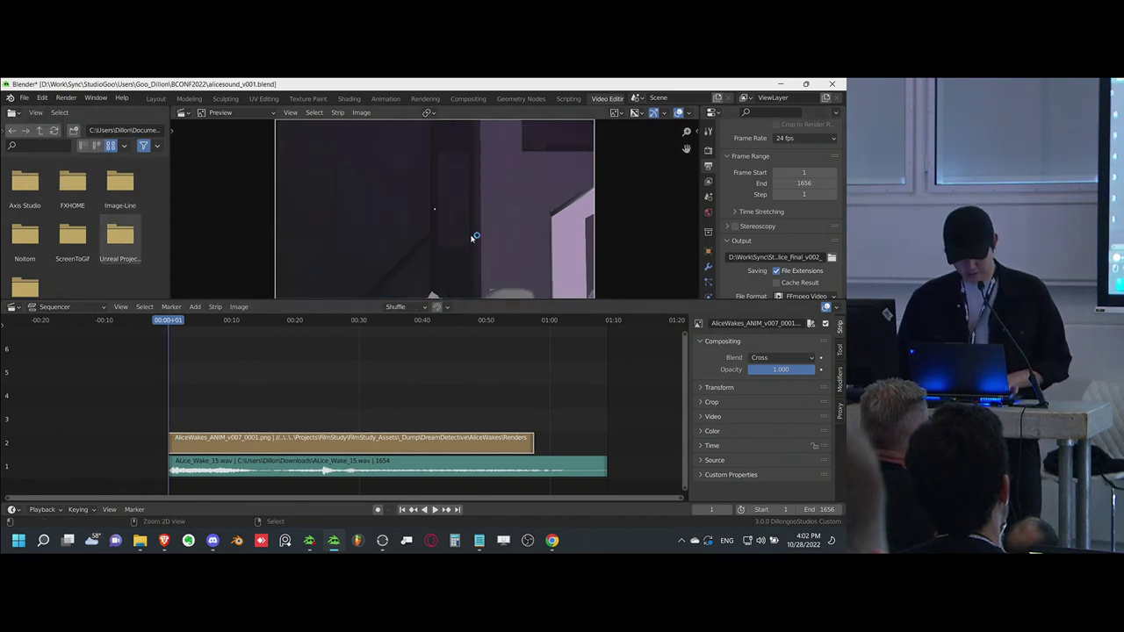
key(ctrl+space)
key(space)
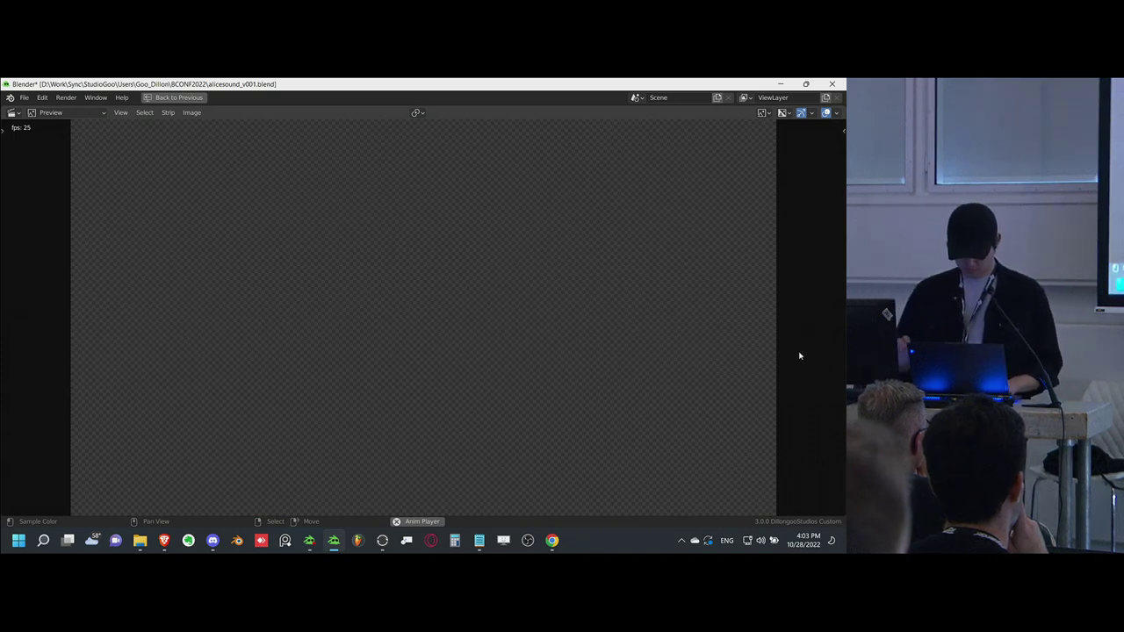
key(ctrl+space)
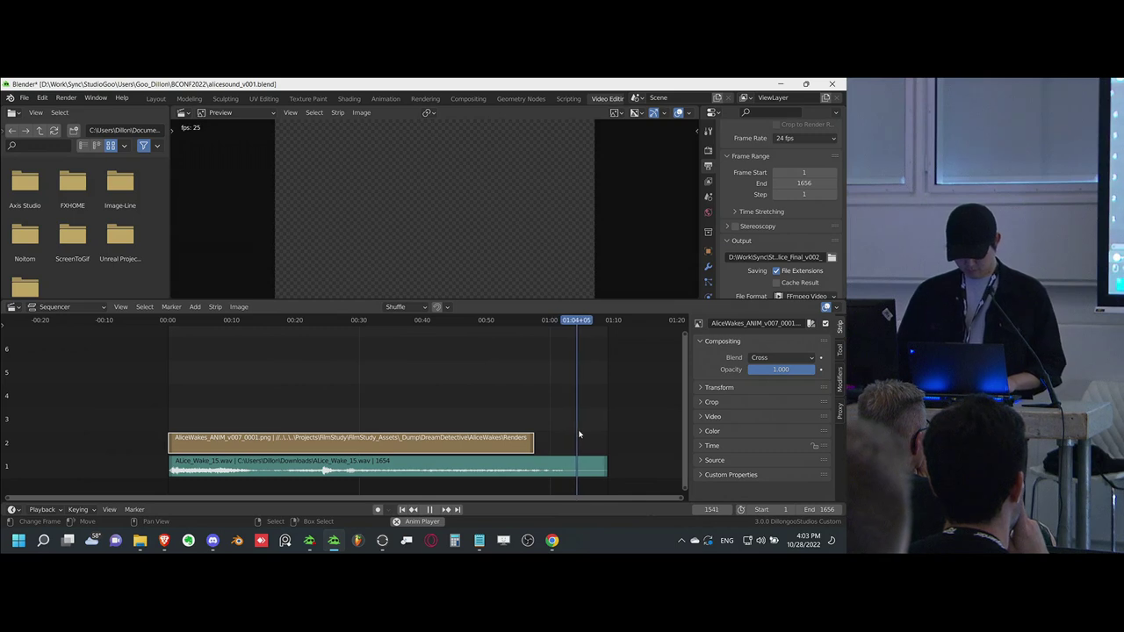
key(space)
key(shift+Left)
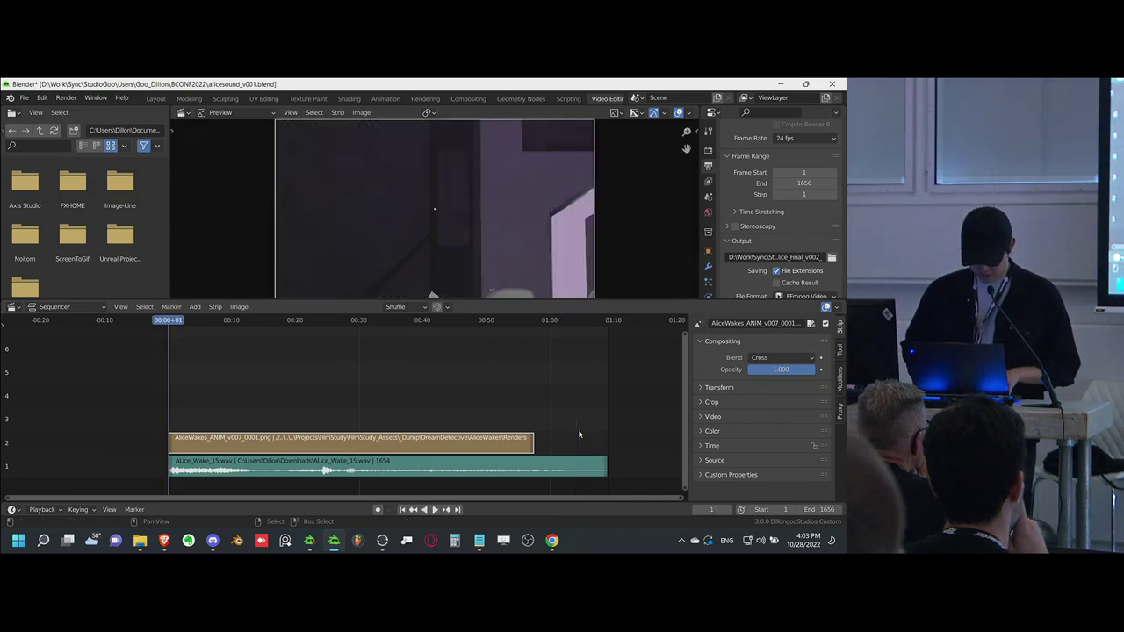
drag(340, 372, 332, 406)
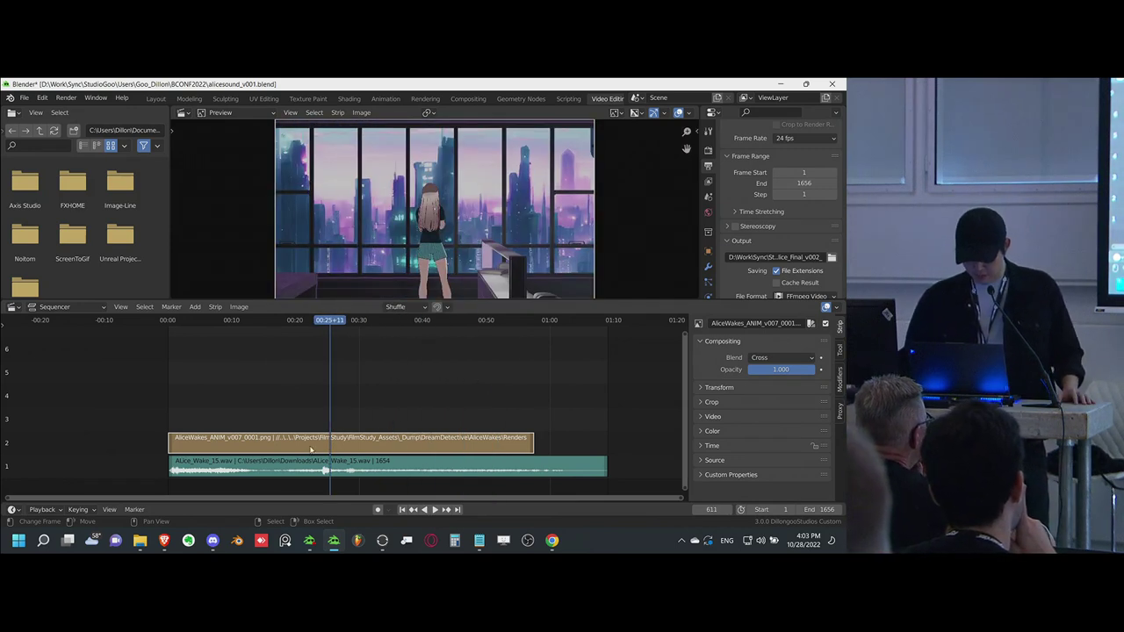
- Switch to the AliceWakes_CAMERAS_v002.blend window and bring the Proxy Girl Character collection into view in the outliner
click(309, 541)
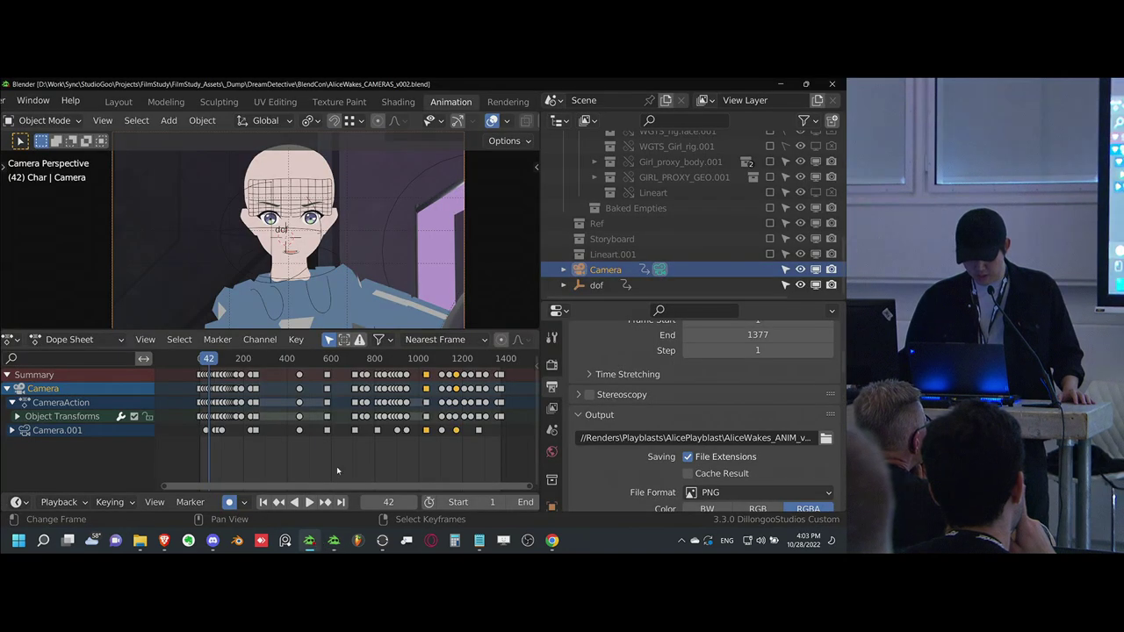
scroll(705, 213, up, 5)
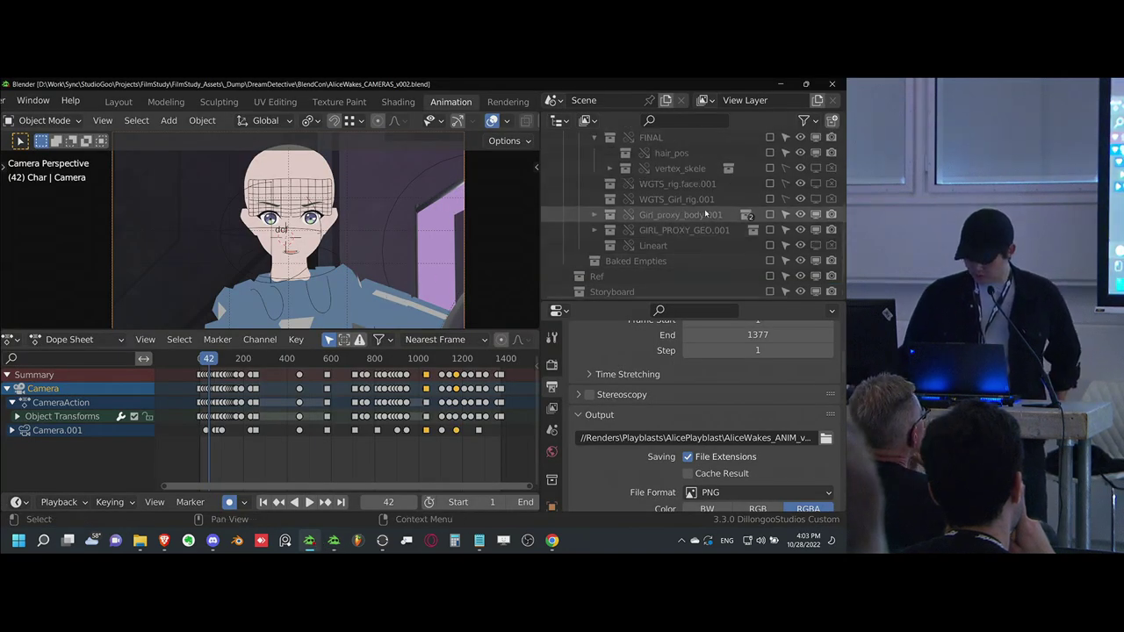
scroll(759, 196, up, 5)
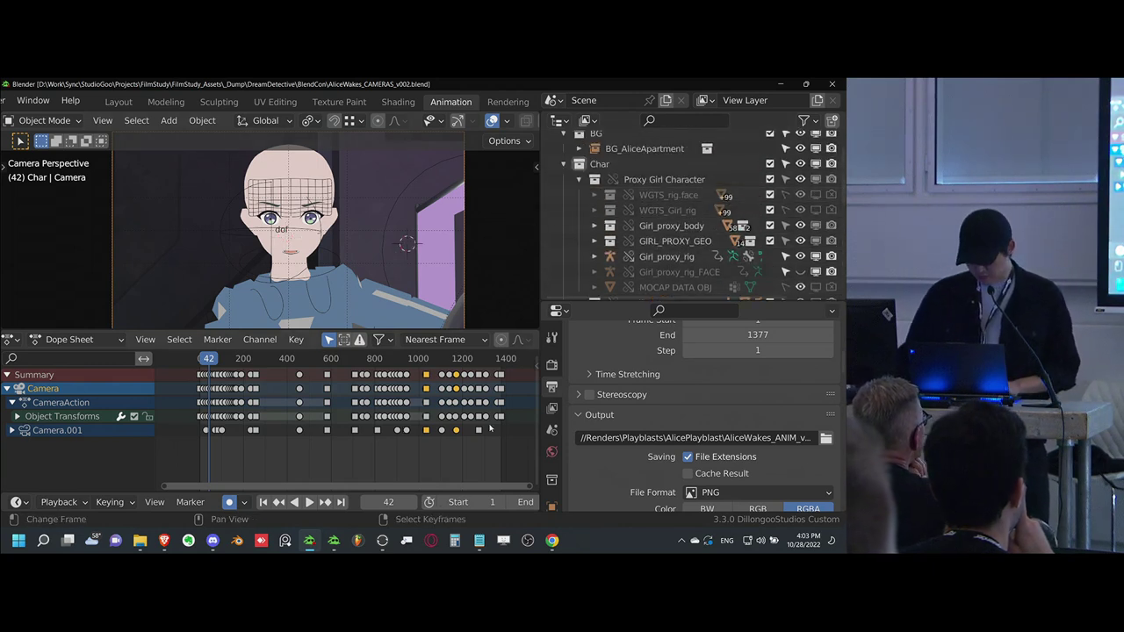
scroll(486, 104, down, 3)
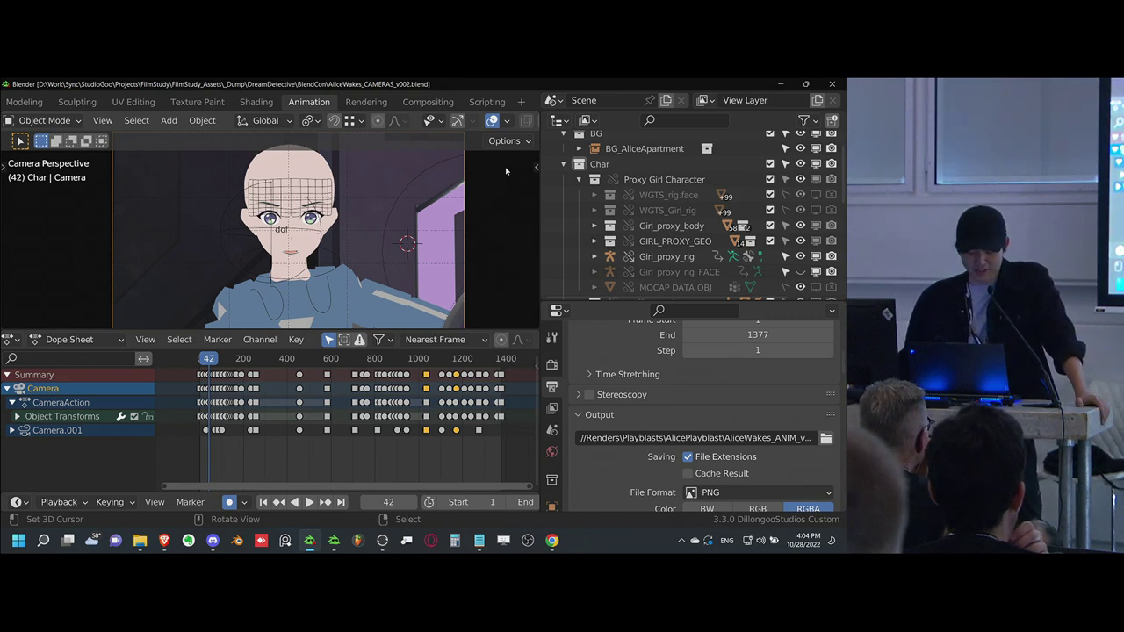
- Play and scrub the camera animation, reviewing the shots between about frames 883 and 1144
key(space)
drag(349, 432, 416, 445)
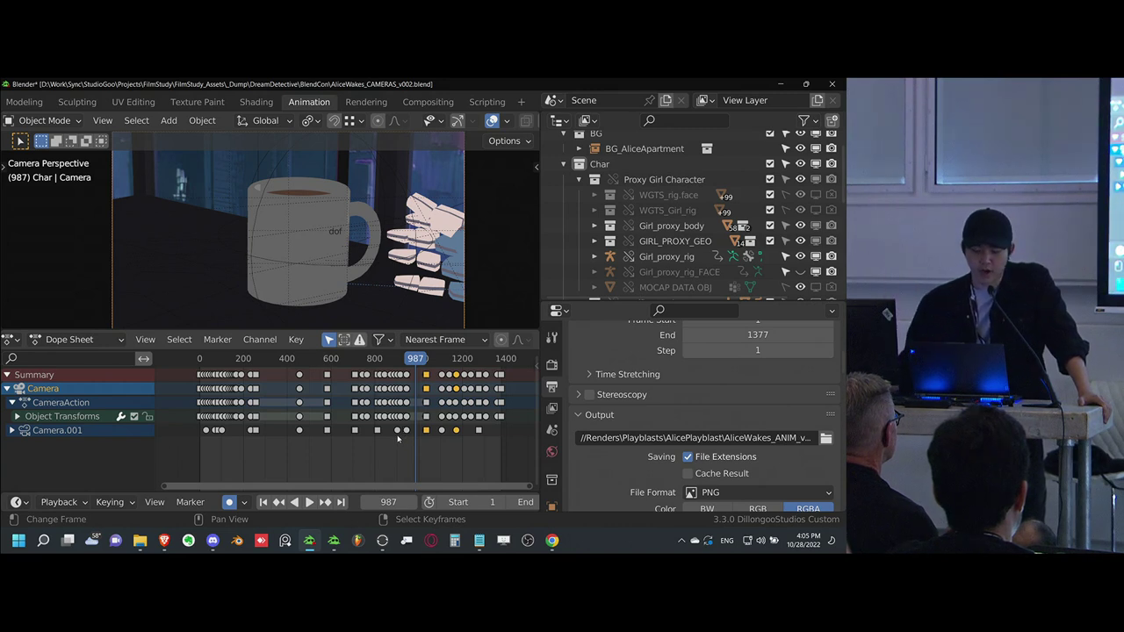
key(space)
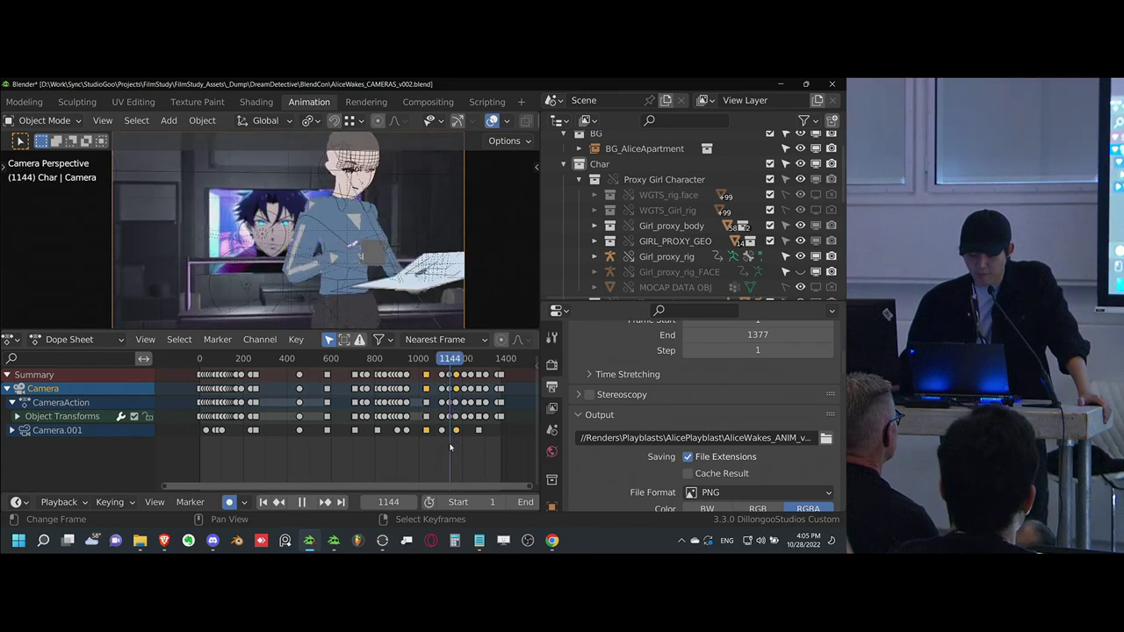
drag(445, 447, 397, 444)
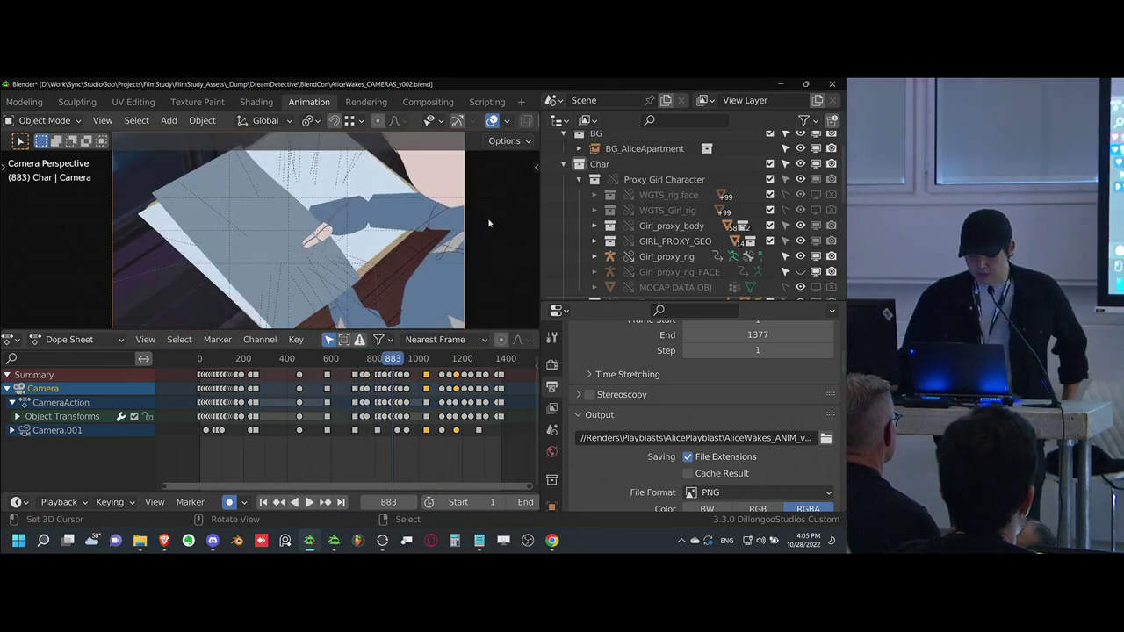
- Open the "Test examples" notes in the Scripting workspace and insert a blank line above "- Creeper POV"
click(482, 103)
drag(364, 163, 257, 160)
click(408, 167)
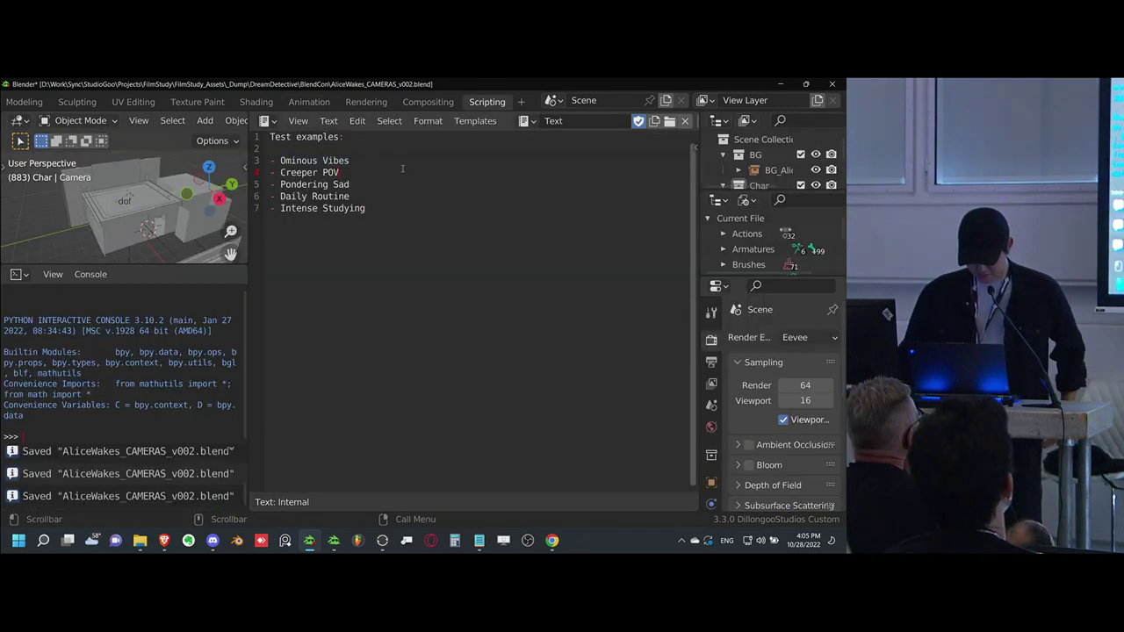
key(Return)
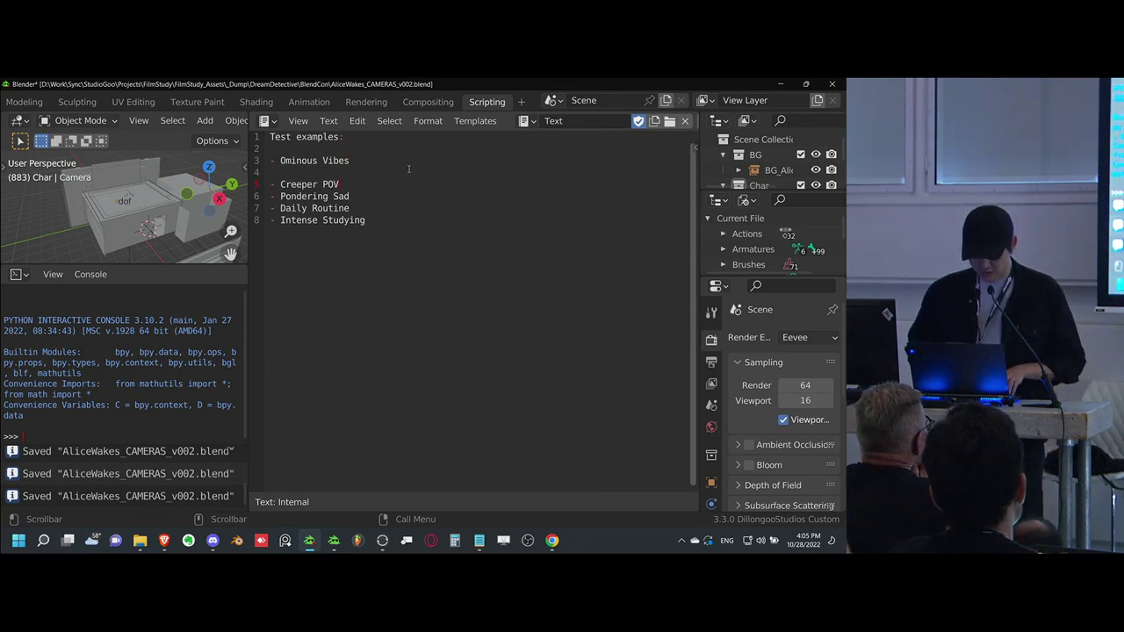
key(shift+Up)
key(shift+Down)
key(shift+Down)
key(shift+Up)
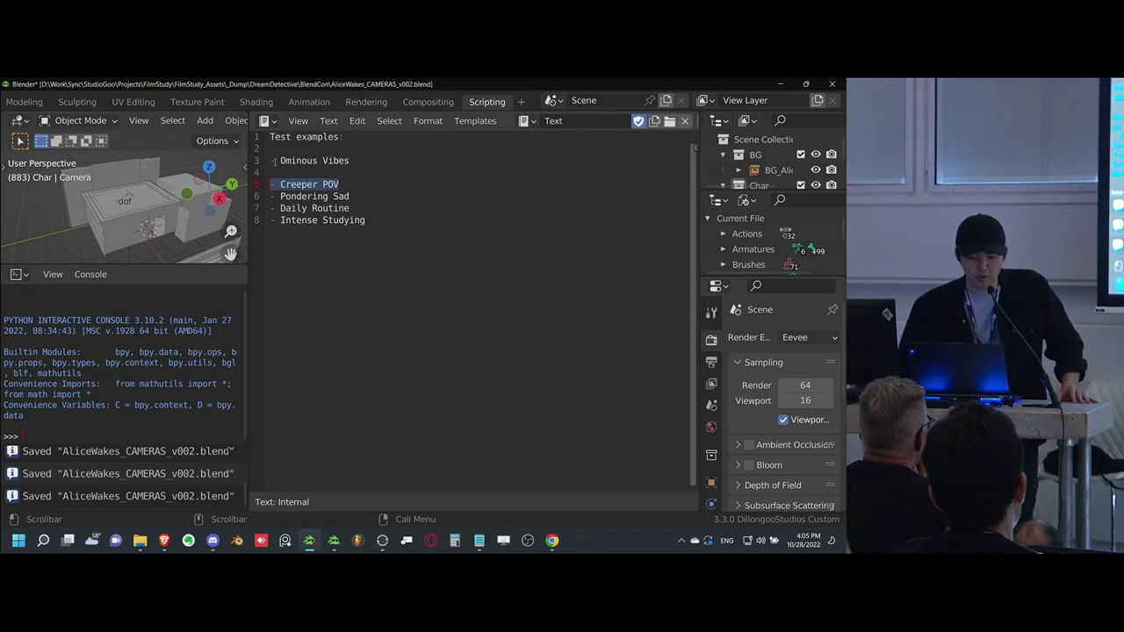
click(374, 185)
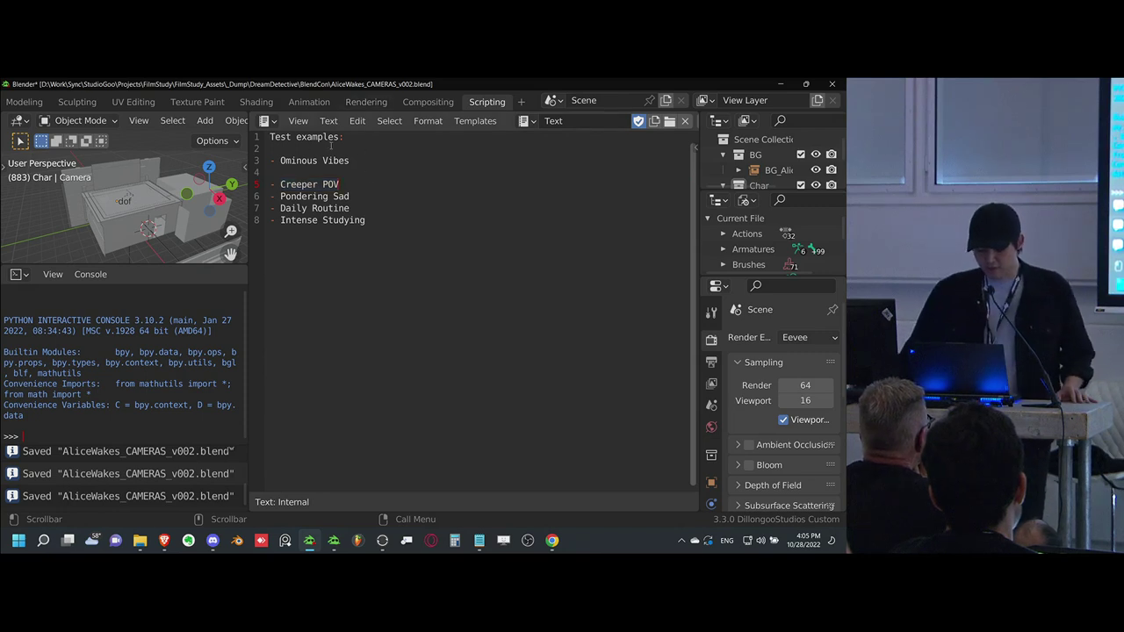
- Show the Shading workspace's viewport through the camera in wireframe with overlays turned on
click(267, 104)
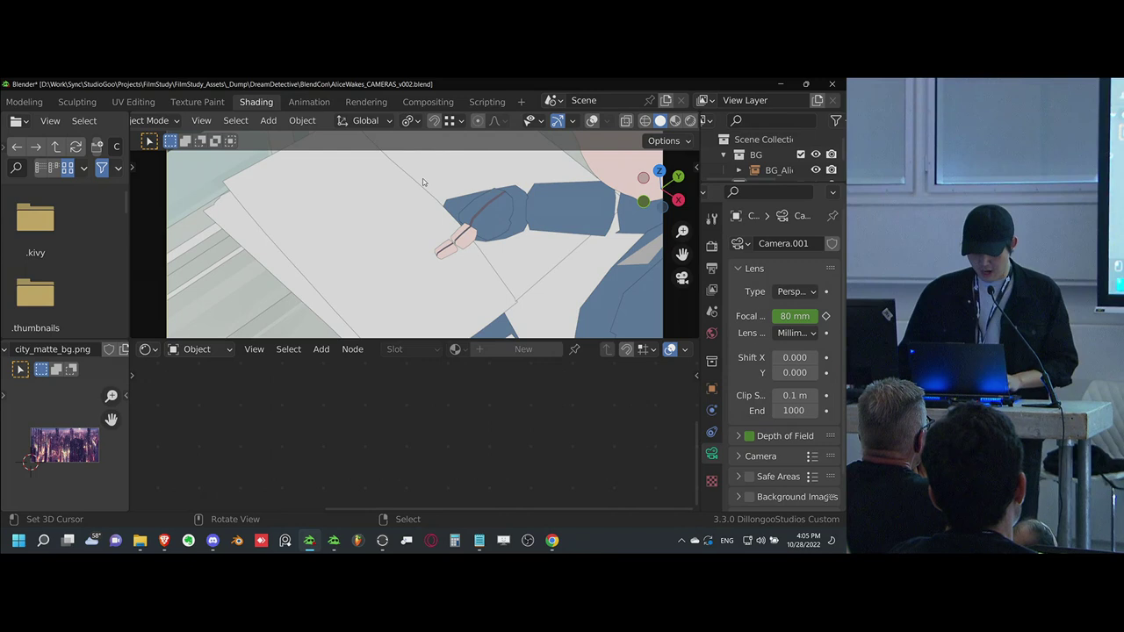
key(KP_0)
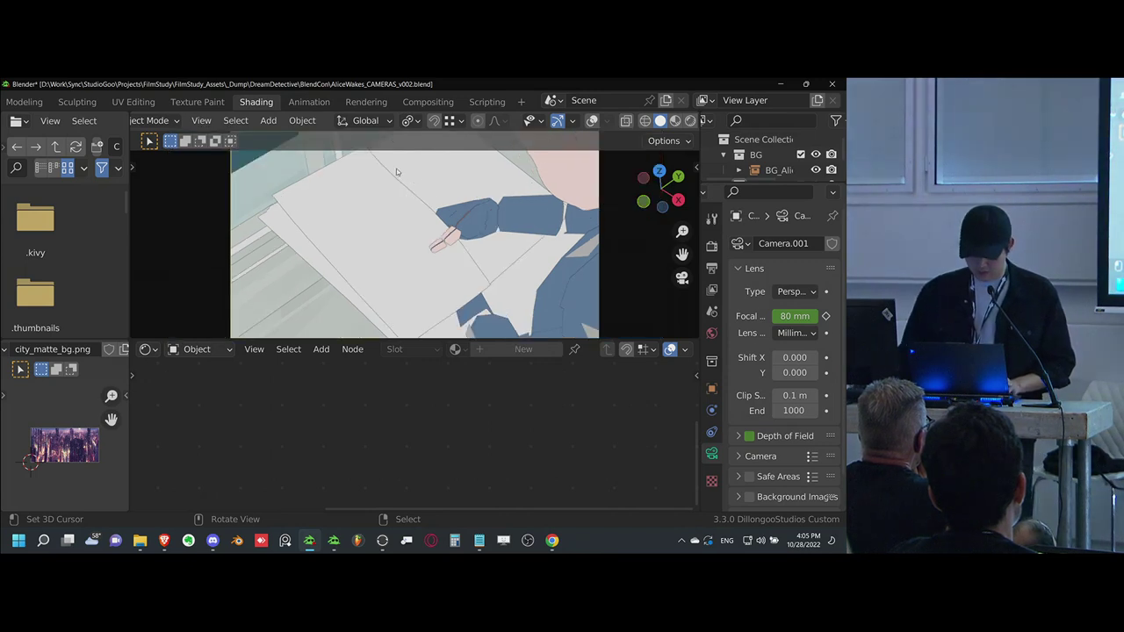
key(alt+shift+z)
key(shift+z)
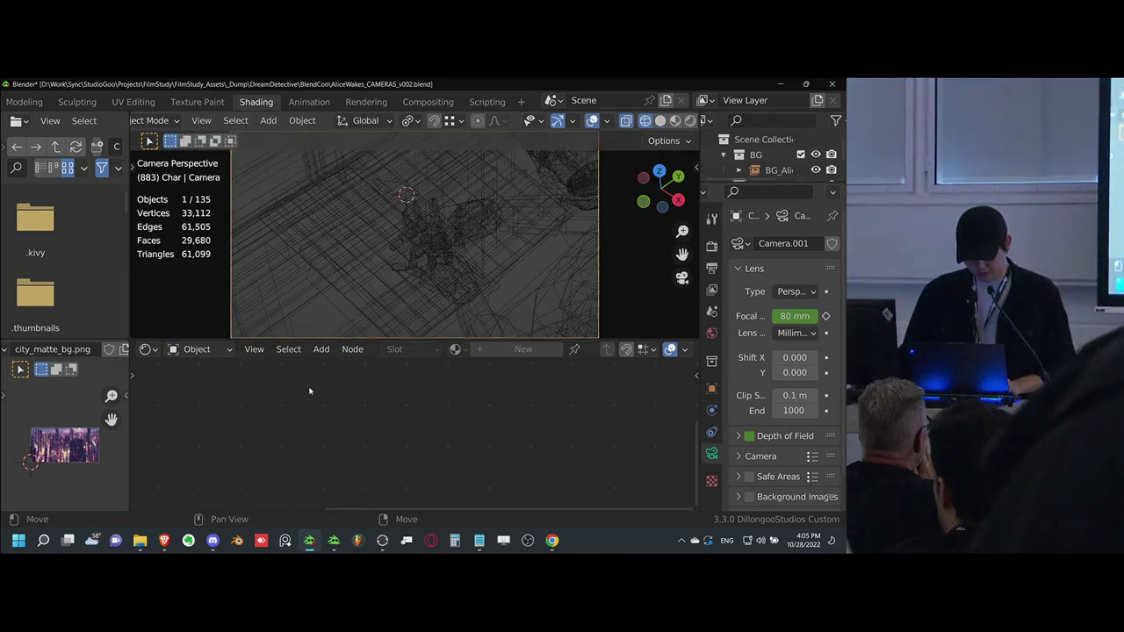
- Return to the Animation workspace and move the playhead to frame 584, the shot of the character at the windows
click(318, 103)
scroll(378, 409, down, 1)
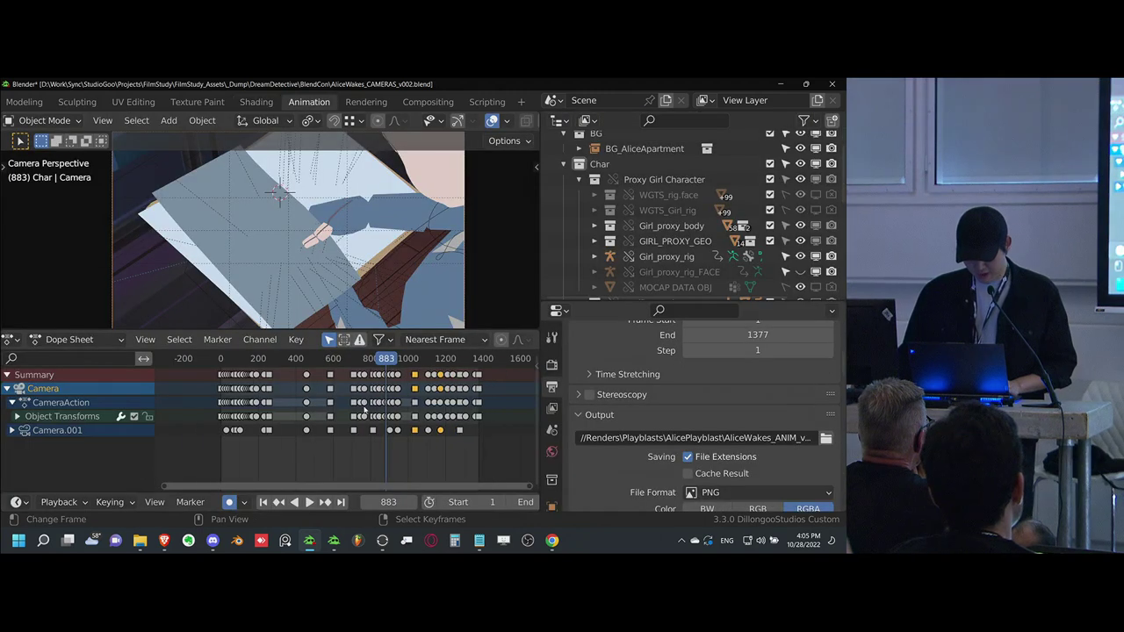
scroll(388, 420, up, 2)
scroll(329, 449, up, 5)
scroll(326, 454, down, 4)
scroll(326, 454, up, 2)
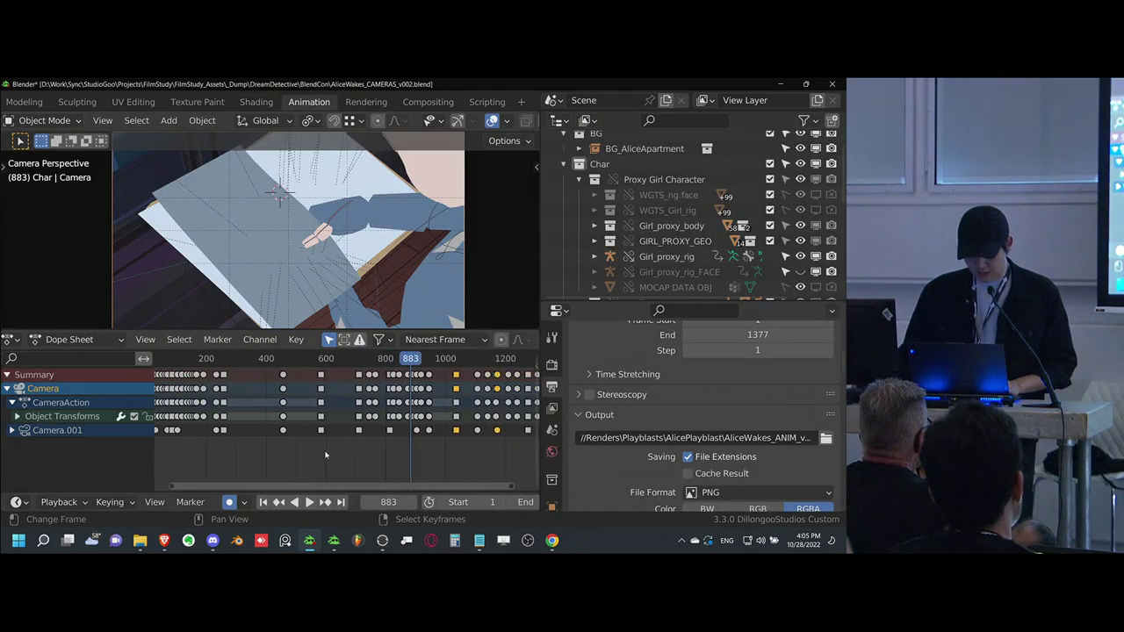
click(323, 451)
key(space)
key(Escape)
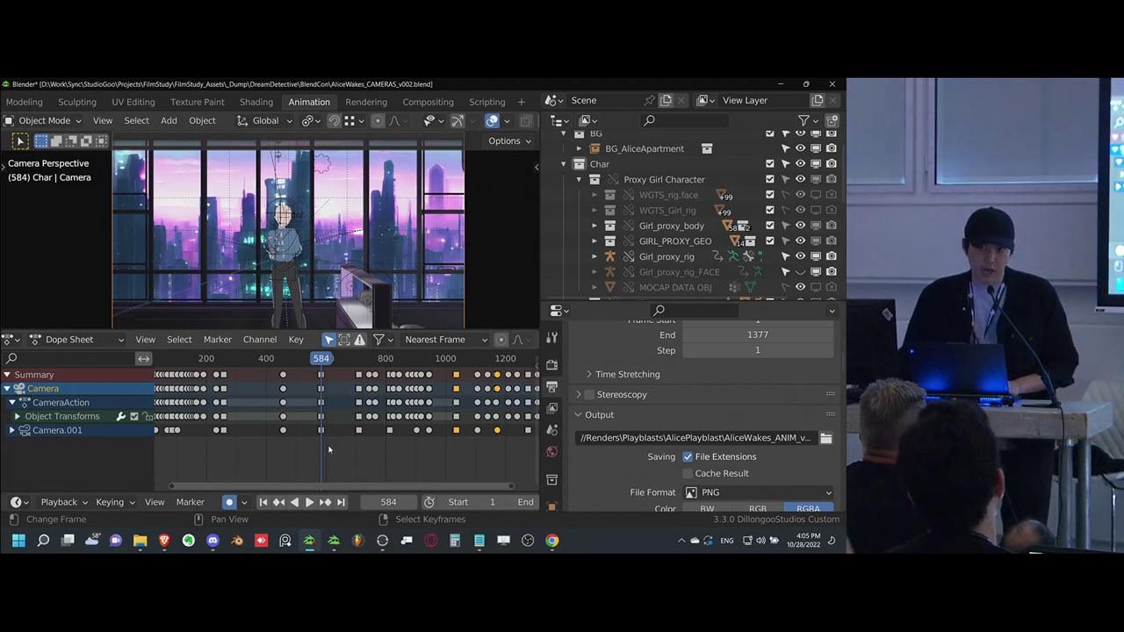
- Scrub back through the earlier camera shots and play the animation around frame 249
scroll(337, 455, up, 2)
middle_drag(290, 444, 416, 437)
drag(291, 439, 332, 440)
key(space)
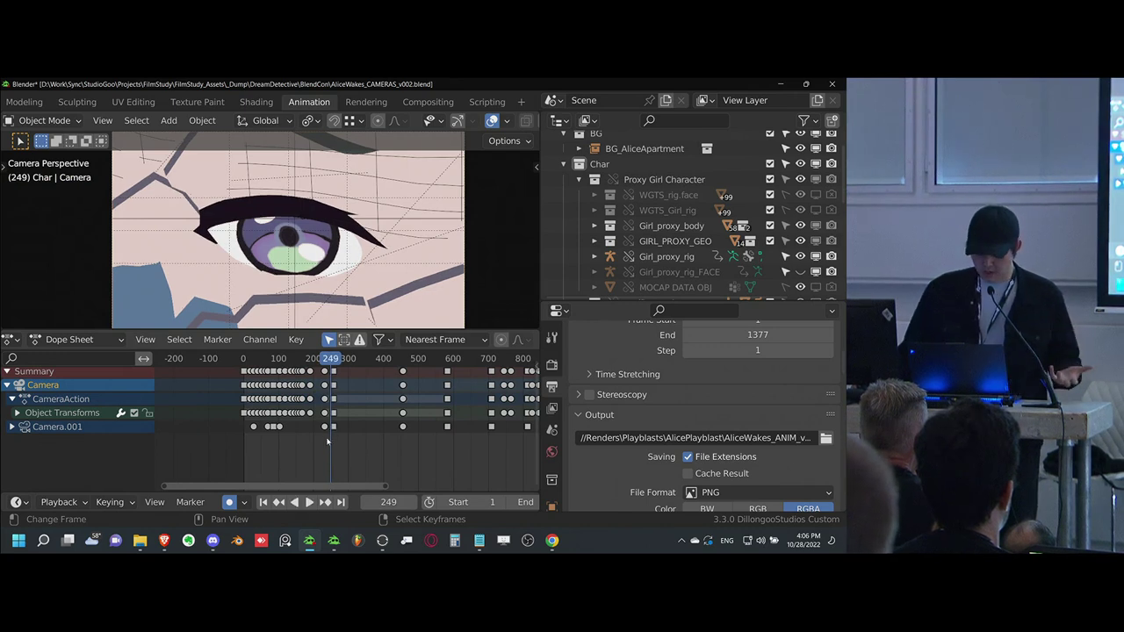
- Scrub to frame 259 and then step through frames at the camera cut's adjacent keyframes, ending on frame 257
drag(334, 437, 337, 433)
ctrl+middle_drag(340, 433, 329, 422)
scroll(328, 422, up, 9)
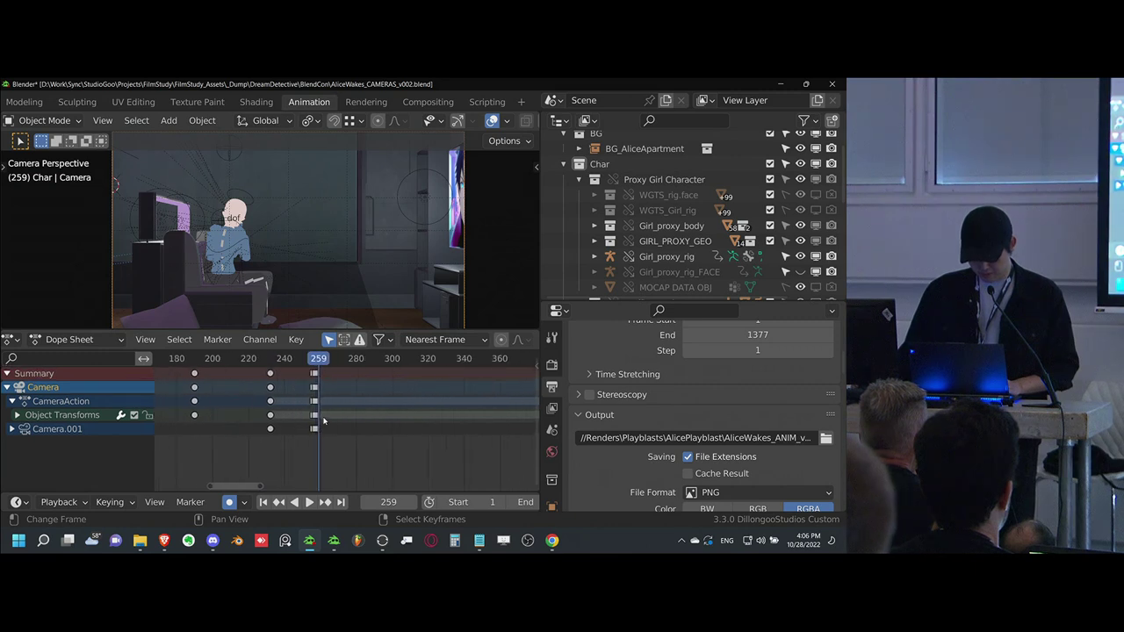
click(309, 433)
alt+scroll(322, 432, up, 1)
alt+scroll(351, 426, down, 1)
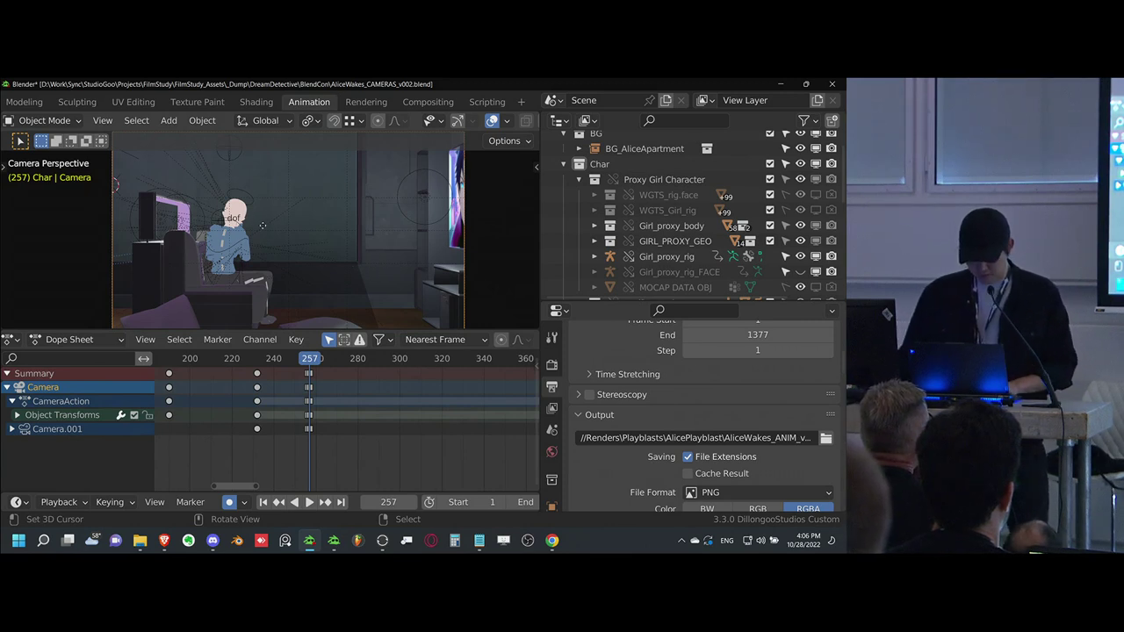
- Reposition the camera at frame 257 with free and local Z moves, and rotate it about Z to reframe the seated character
key(g)
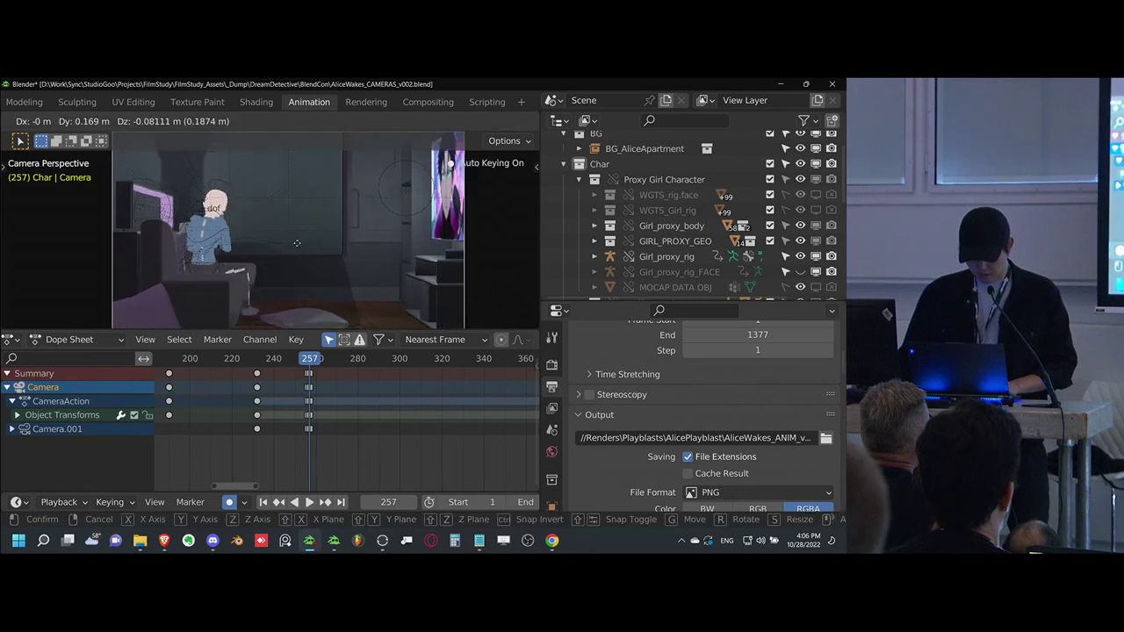
key(z)
key(z)
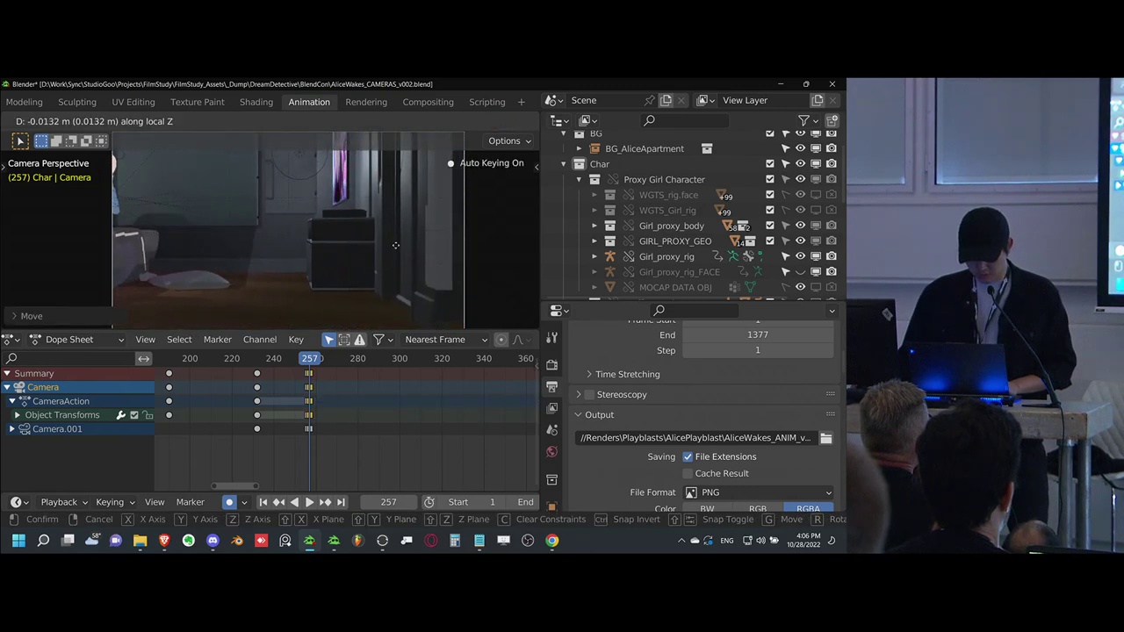
click(400, 247)
key(r)
key(z)
click(394, 258)
key(g)
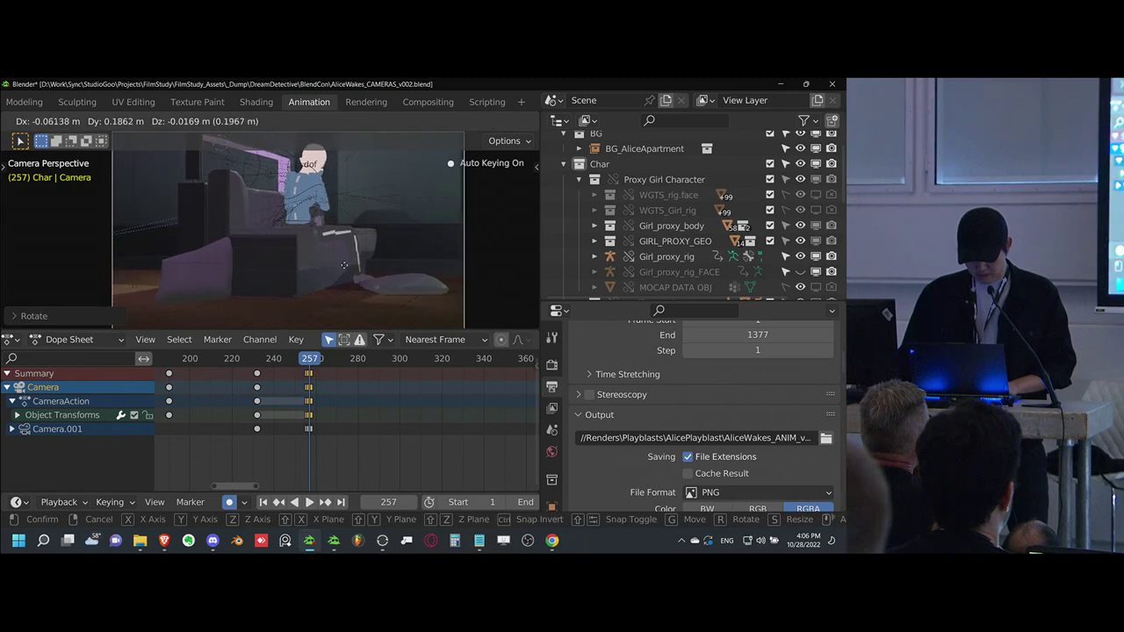
click(336, 253)
- Dolly the camera along its local Z axis, trackball-rotate it and shift it into a low angle behind the sofa
key(g)
key(z)
key(z)
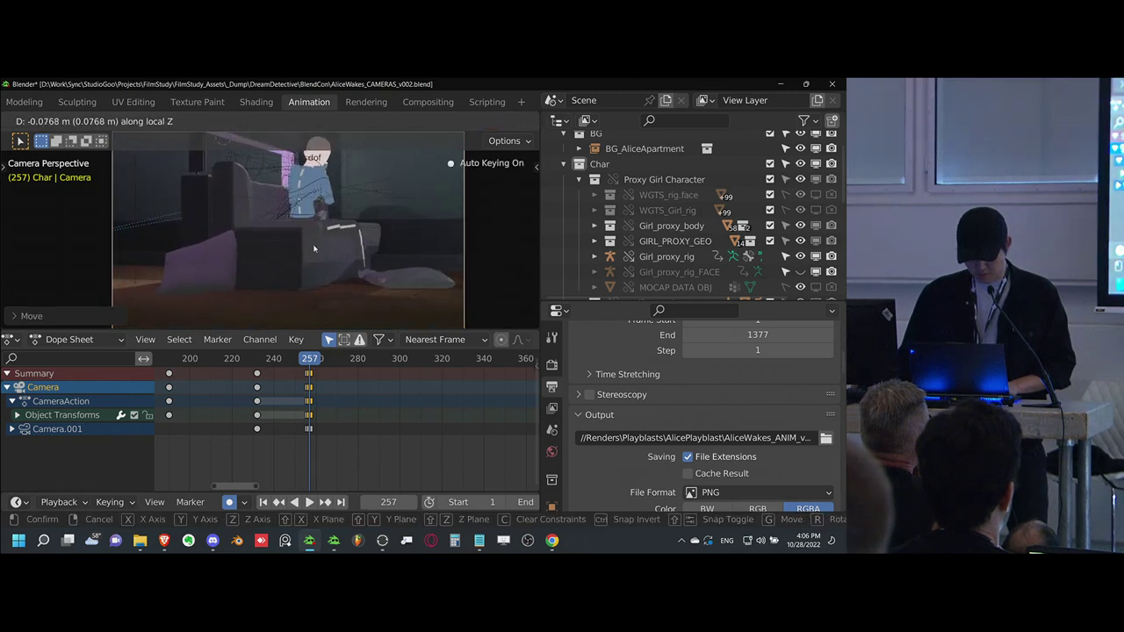
key(z)
key(Return)
key(r)
key(r)
key(Return)
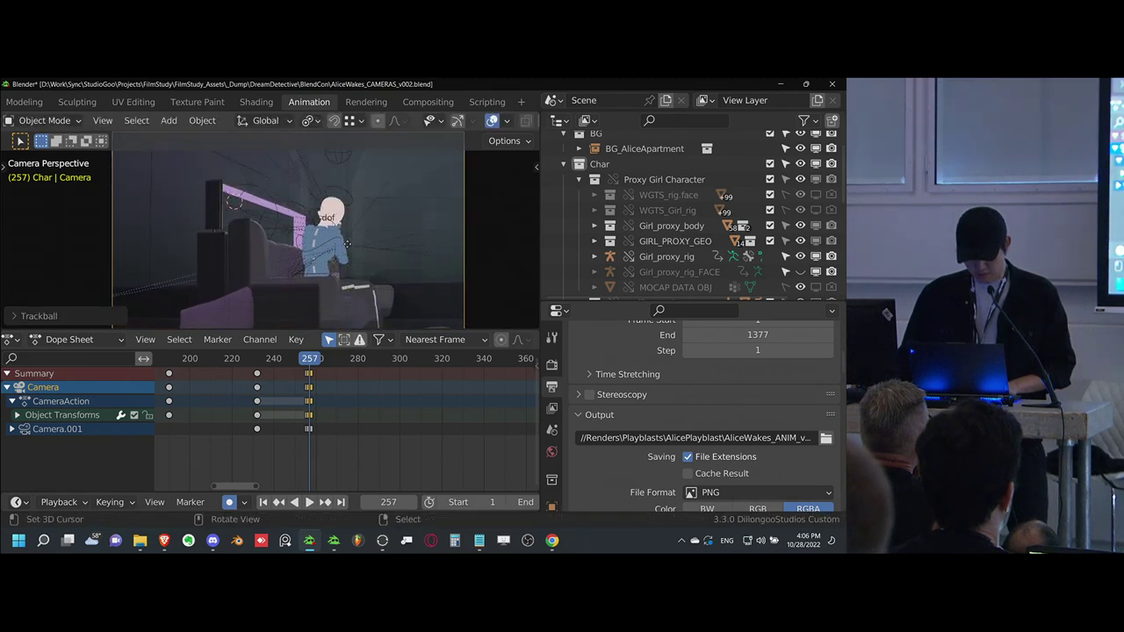
key(g)
click(359, 249)
- Duplicate the camera's frame 257 keyframe to frame 454, at the end of the shot
middle_drag(322, 428, 277, 420)
scroll(316, 422, down, 4)
click(339, 411)
scroll(339, 404, up, 1)
scroll(270, 379, down, 1)
key(shift+d)
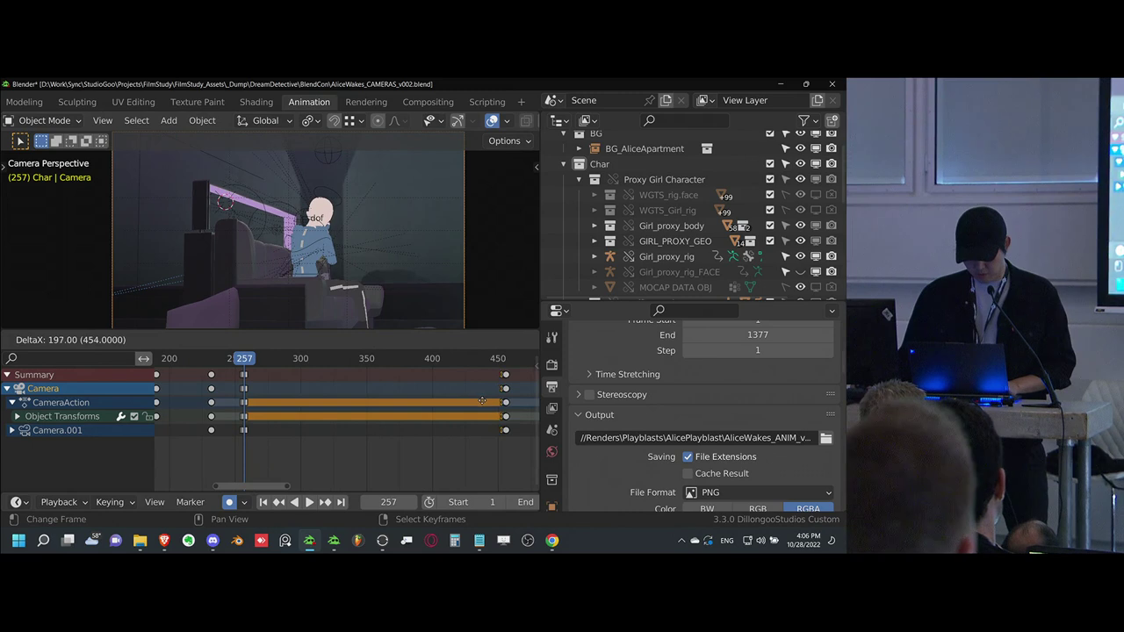
click(475, 418)
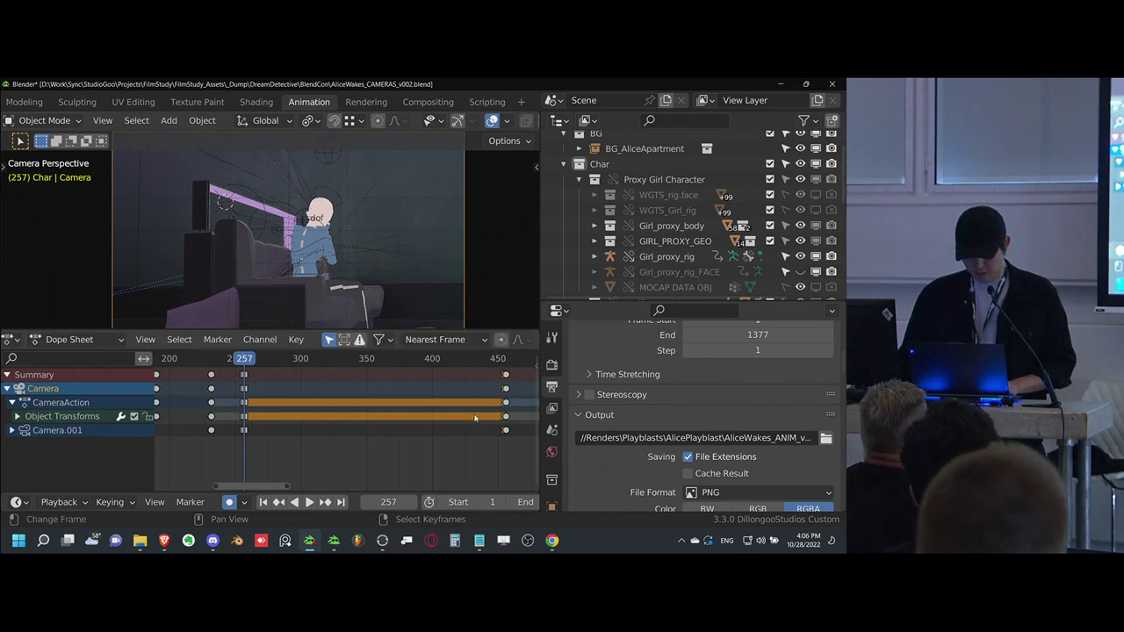
- Trackball-rotate the camera slightly at frame 296 to key a small shift in the framing
scroll(307, 384, up, 7)
drag(250, 383, 291, 381)
key(r)
key(r)
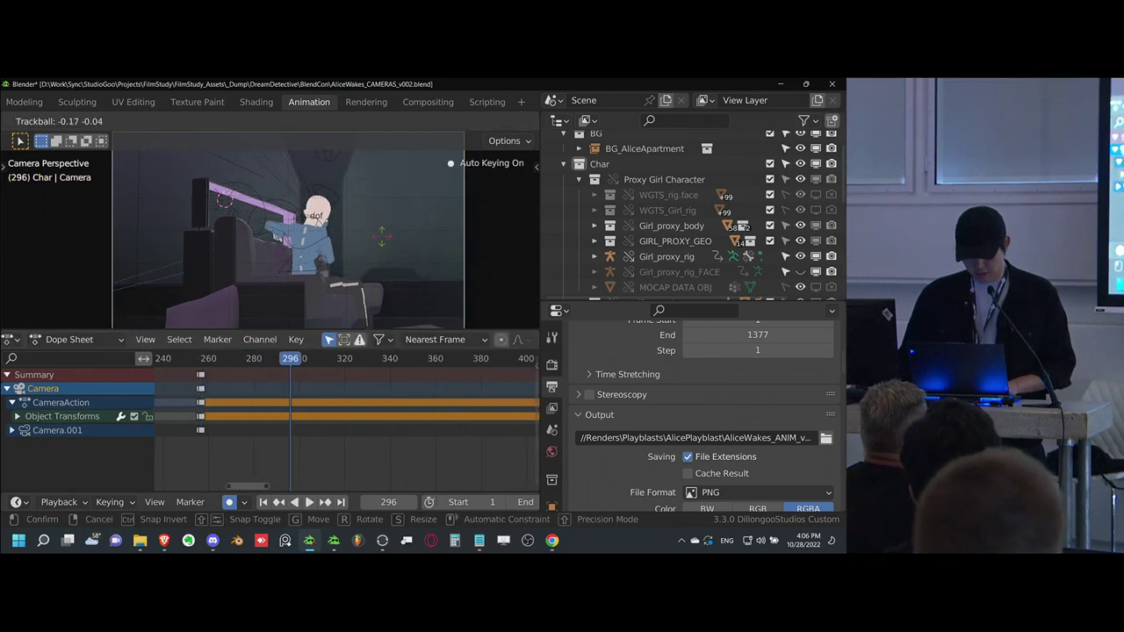
click(382, 237)
- Trackball-rotate the camera at frame 359 to key another slight change of framing
drag(360, 388, 433, 379)
key(r)
key(r)
right_click(421, 283)
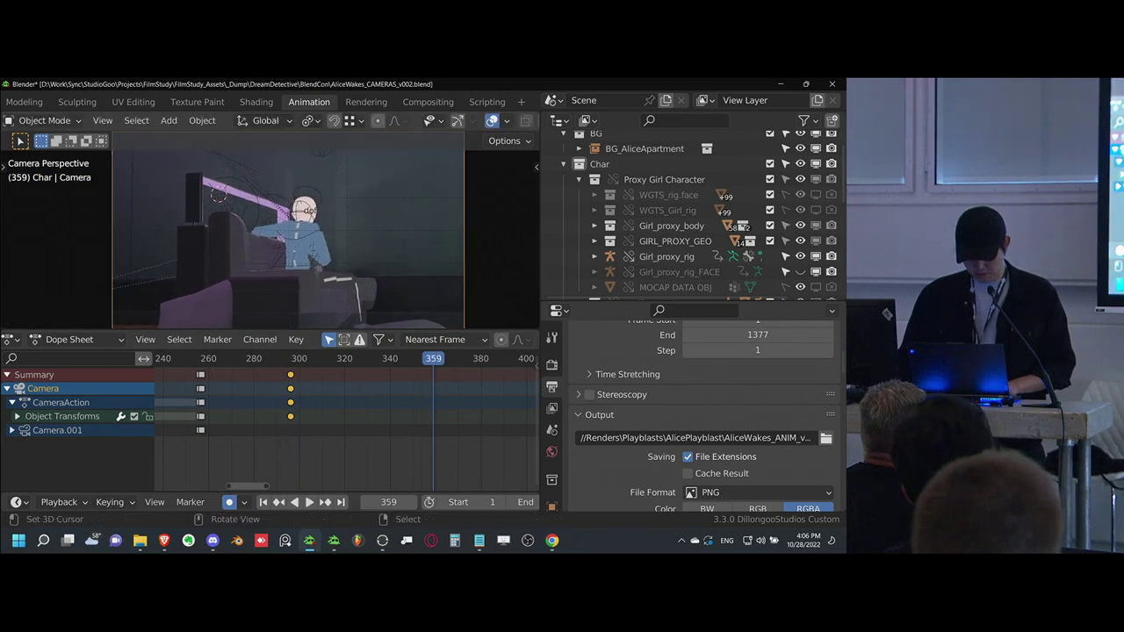
key(r)
key(r)
click(390, 264)
- Play the shot, then move the frame 296 camera key to about frame 283 and the frame 359 key to frame 304
drag(200, 428, 204, 428)
key(space)
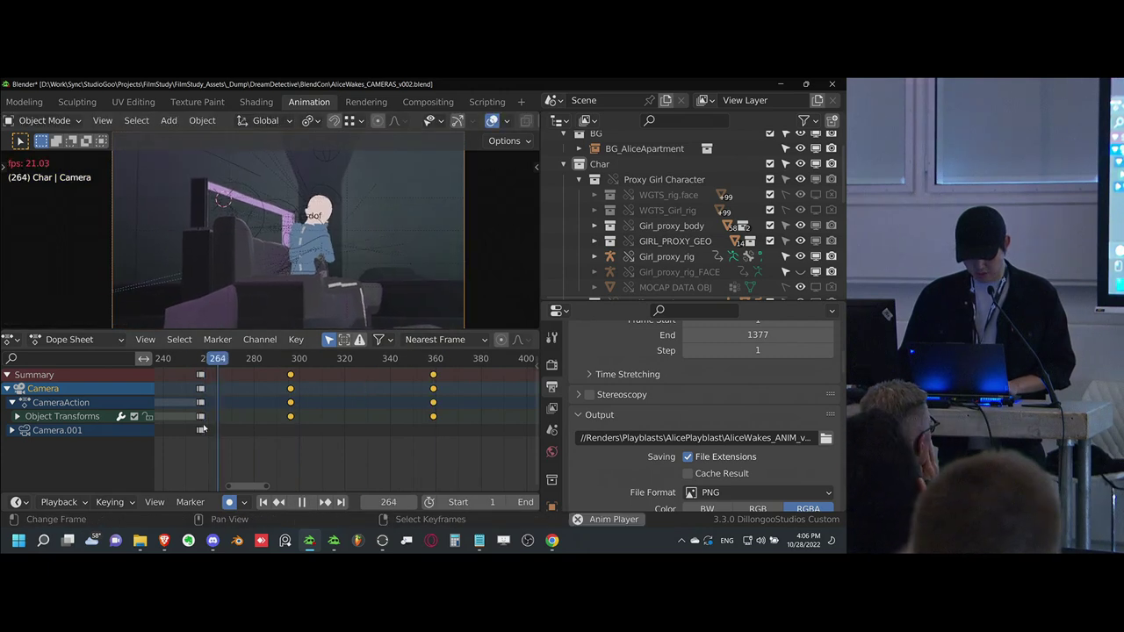
key(space)
right_click(292, 390)
key(g)
click(266, 389)
key(g)
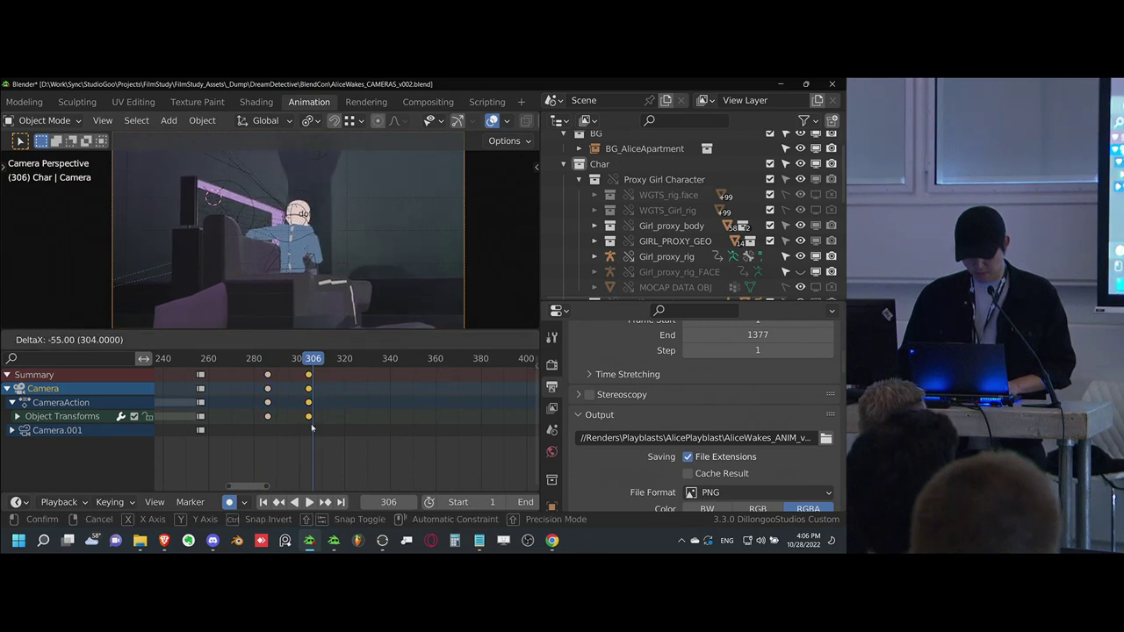
click(311, 406)
click(268, 402)
right_click(268, 402)
key(g)
click(267, 401)
- Key a slight camera rotation a little after frame 313 and move the new keyframe to about frame 330
drag(274, 401, 344, 395)
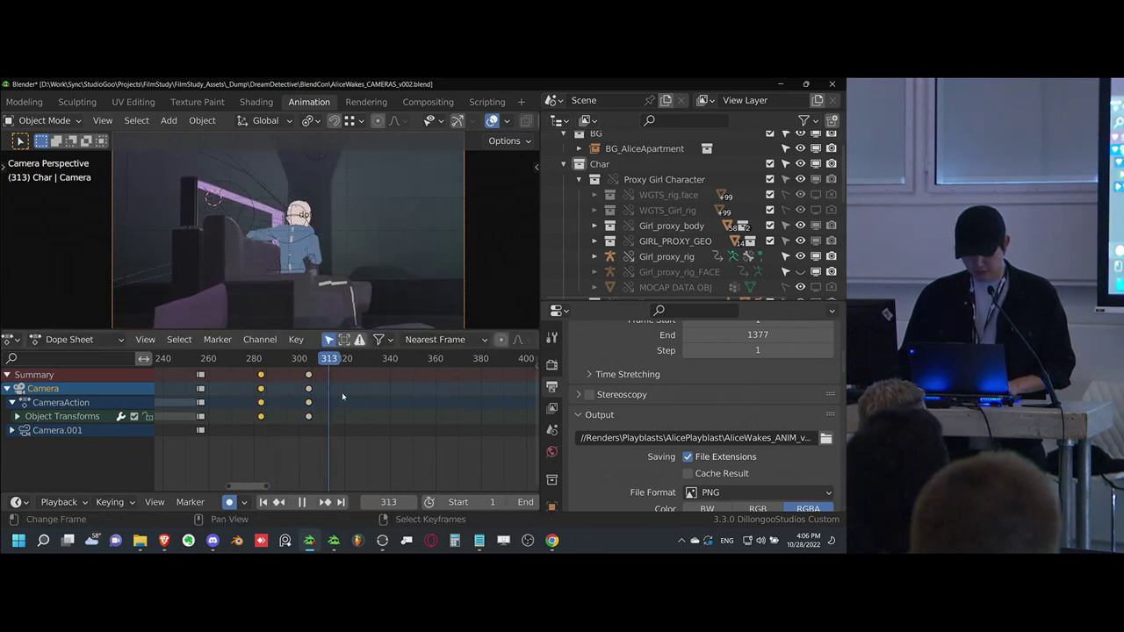
key(r)
key(r)
click(394, 352)
right_click(347, 392)
key(g)
click(370, 391)
- Play the shot from its beginning, then key a slight trackball rotation of the camera at frame 359
click(205, 417)
key(space)
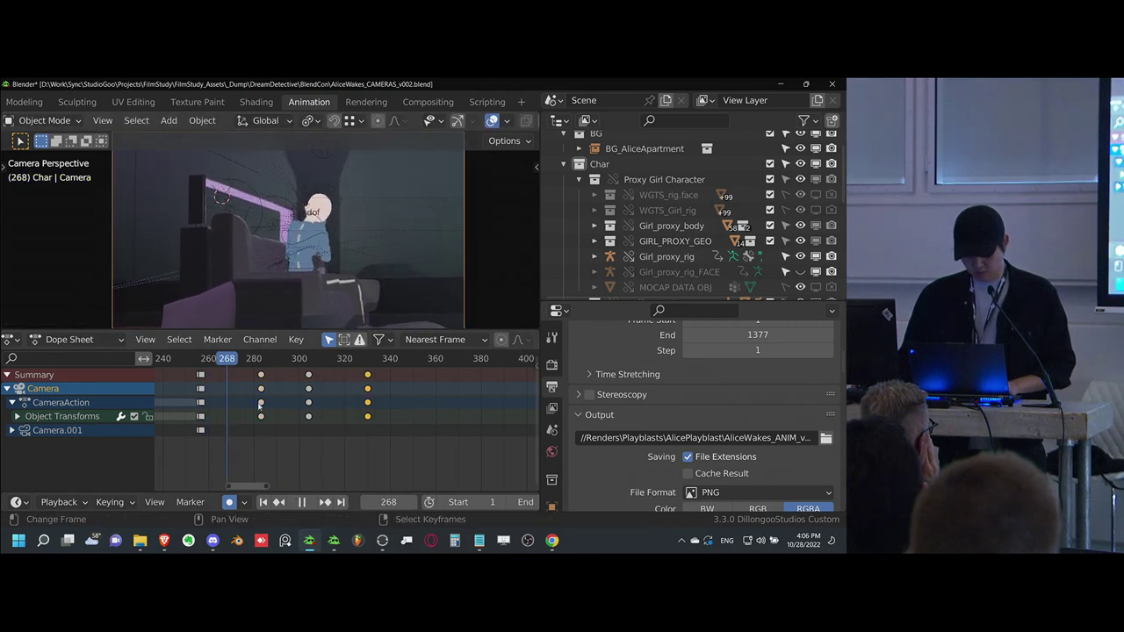
key(space)
drag(365, 403, 433, 406)
key(r)
key(r)
click(433, 404)
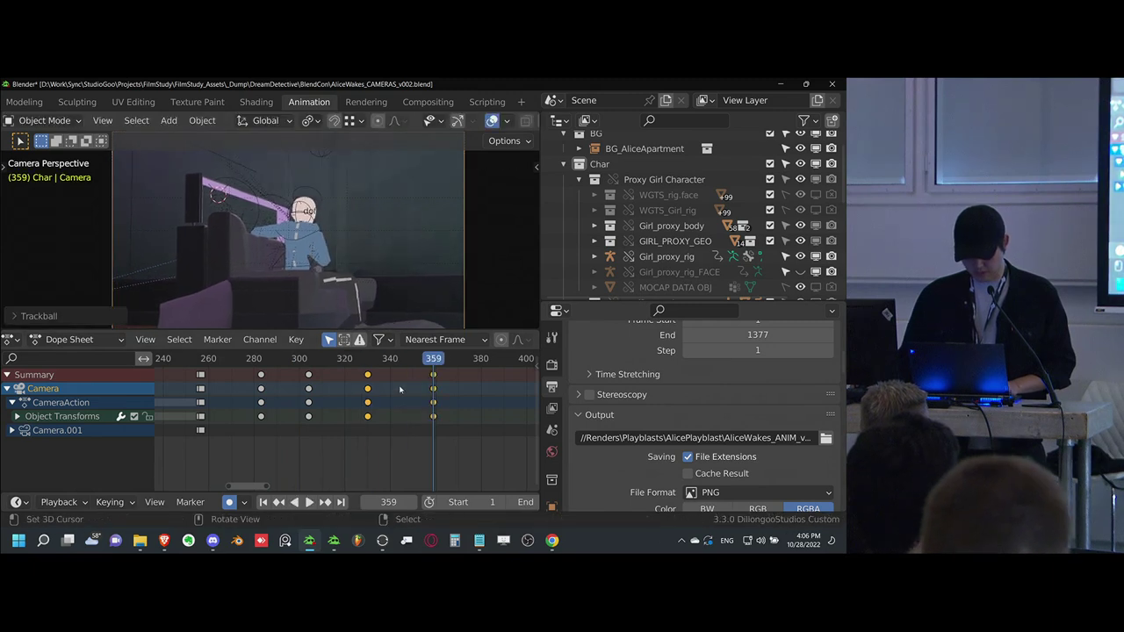
- Refine the camera's trackball rotation on the existing frame 359 keyframe
key(space)
key(Escape)
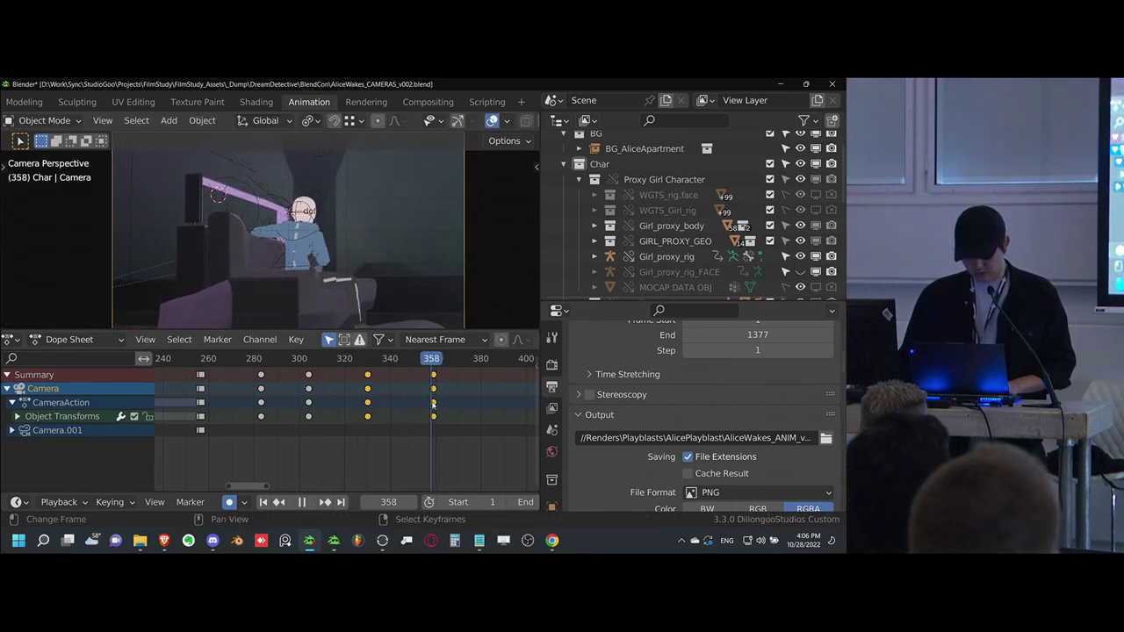
key(r)
key(r)
click(462, 305)
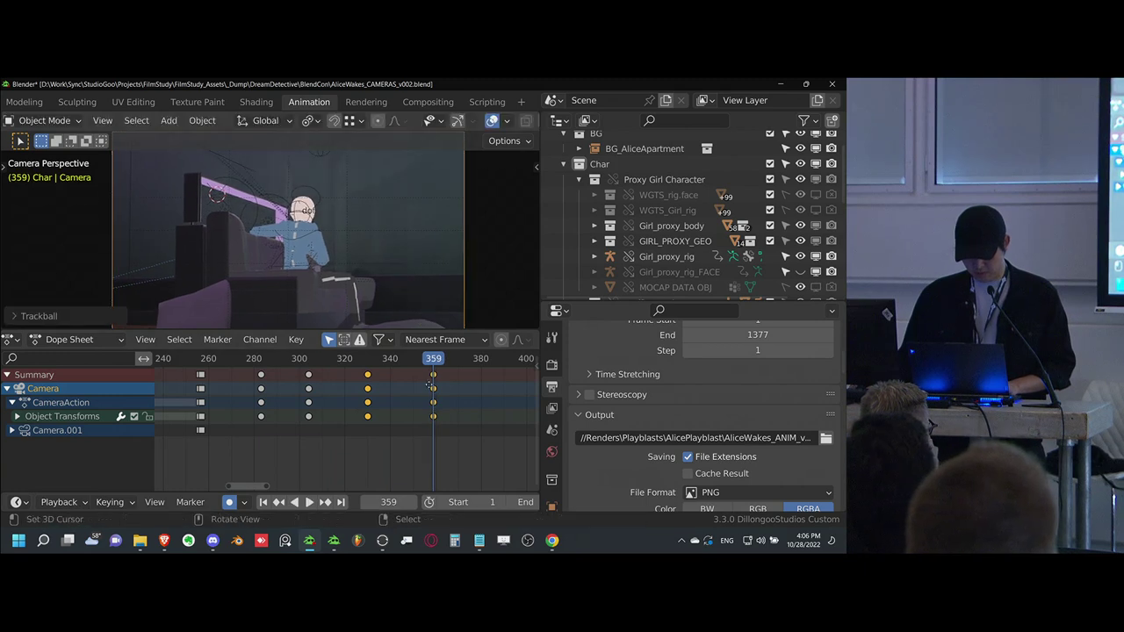
- Play on to frame 388 and key a slight trackball rotation of the camera there
key(space)
key(space)
key(r)
key(r)
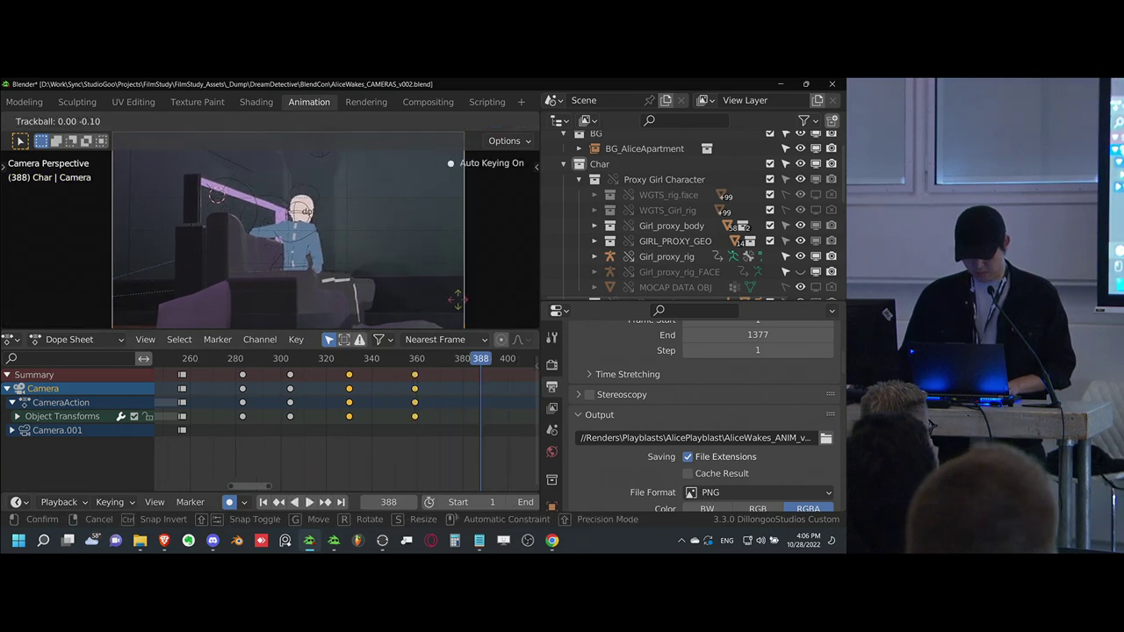
click(457, 301)
- Go to frame 455 at the end of the shot and trackball-rotate the camera slightly
key(space)
scroll(420, 389, down, 3)
drag(428, 398, 467, 403)
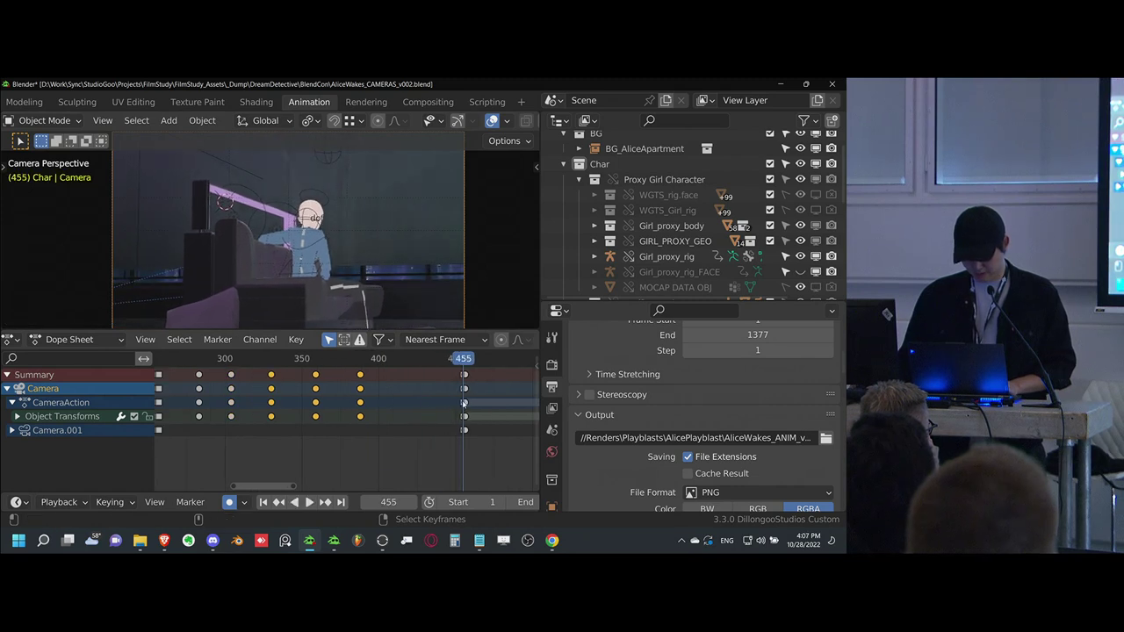
key(r)
key(r)
click(411, 327)
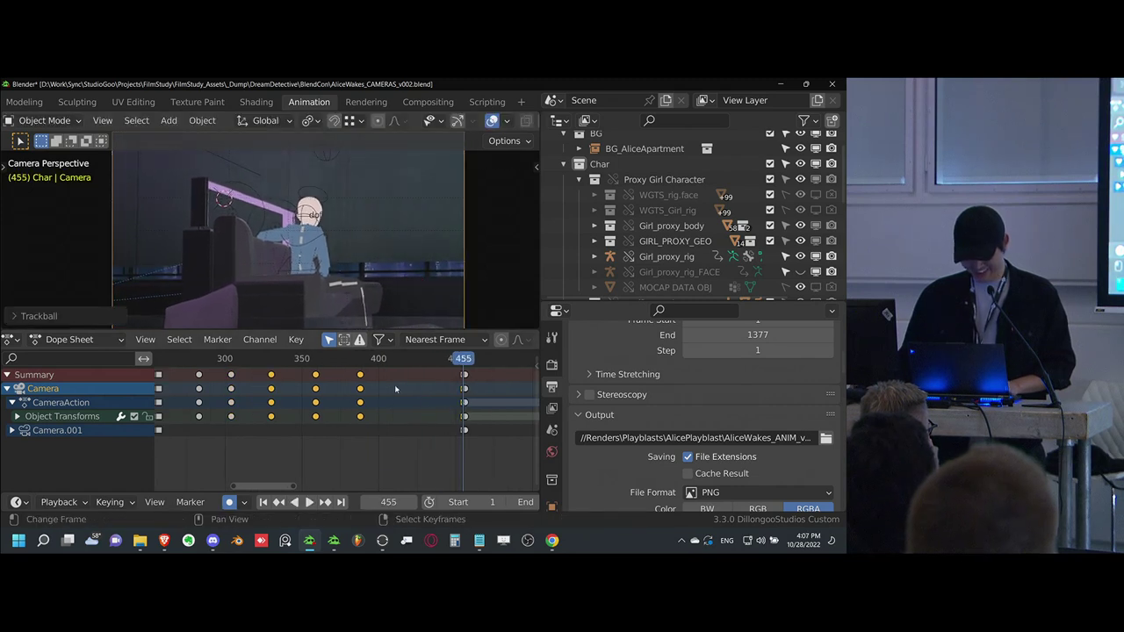
- Trackball-rotate the camera in two small adjustments at frame 424 to key its framing
scroll(395, 389, down, 2)
click(436, 389)
key(r)
key(r)
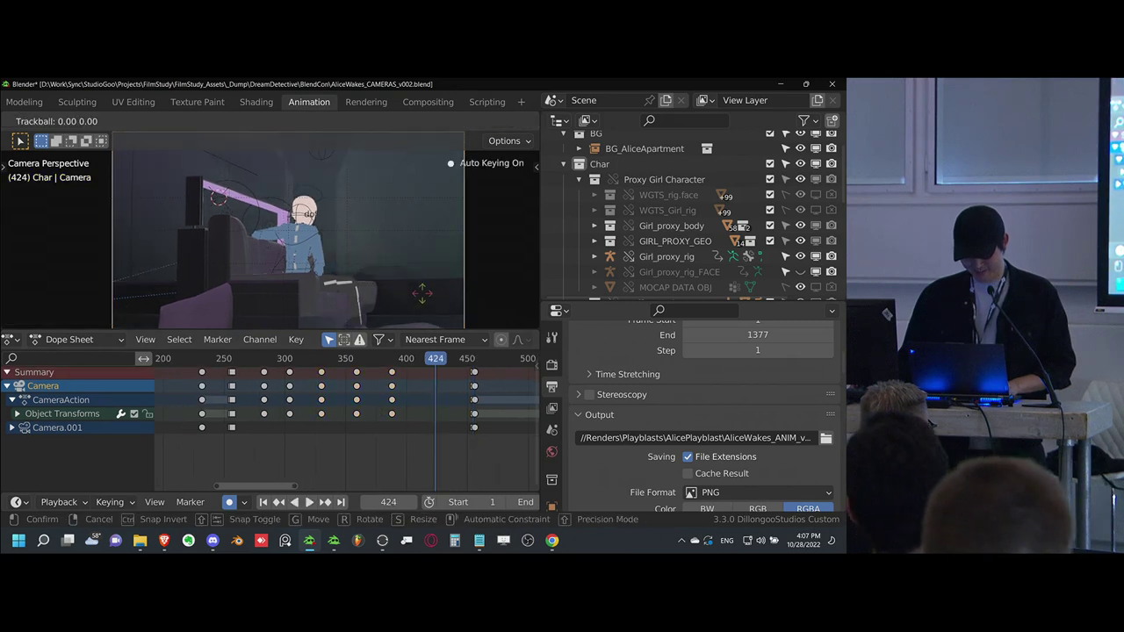
click(419, 302)
key(r)
key(r)
click(419, 301)
- Play the shot from its beginning with the viewport overlays hidden, and scrub to frame 447 to check its end
drag(385, 395, 231, 425)
key(space)
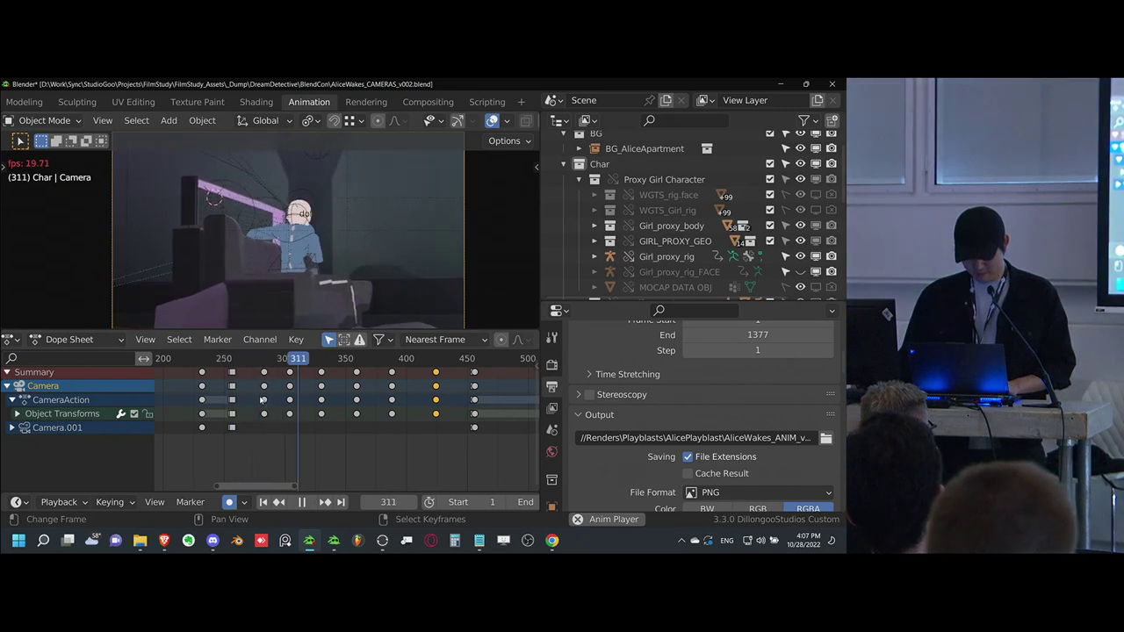
key(shift+alt+z)
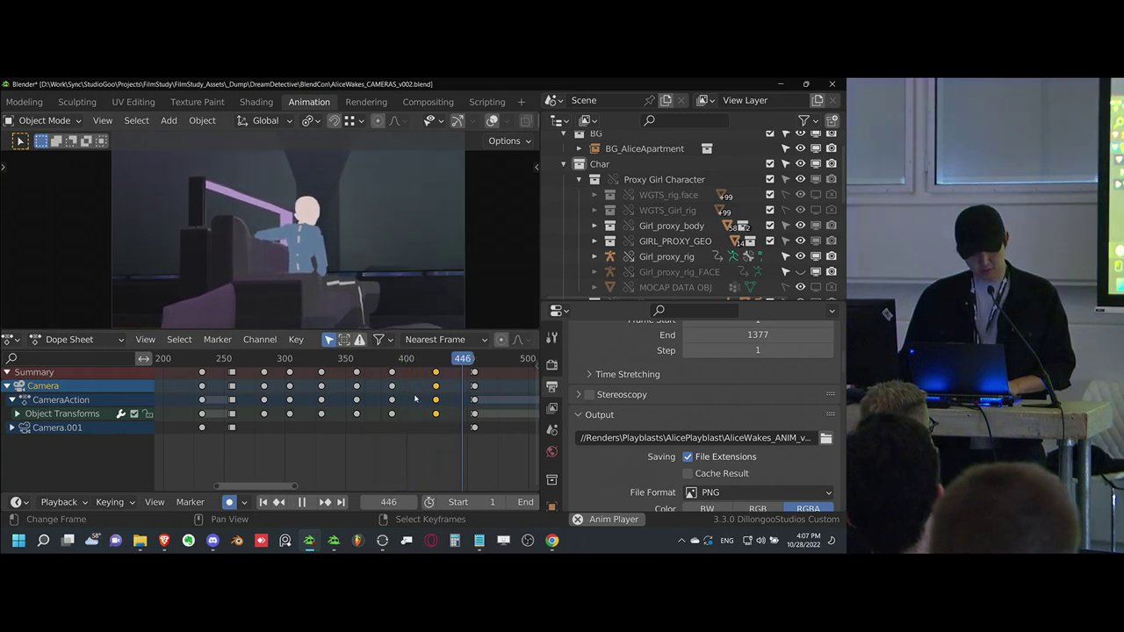
drag(416, 399, 461, 400)
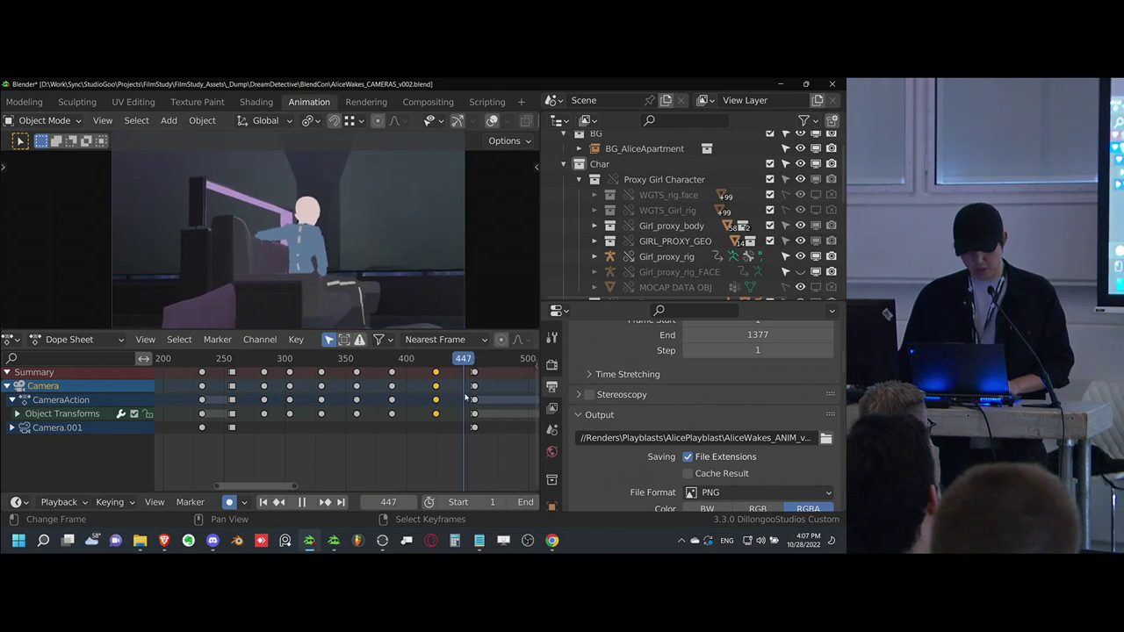
key(space)
- Check the camera keys at the end of the shot and replay briefly from its first frames
scroll(470, 399, up, 2)
middle_drag(479, 402, 443, 404)
scroll(442, 404, down, 4)
drag(395, 419, 233, 412)
key(space)
key(space)
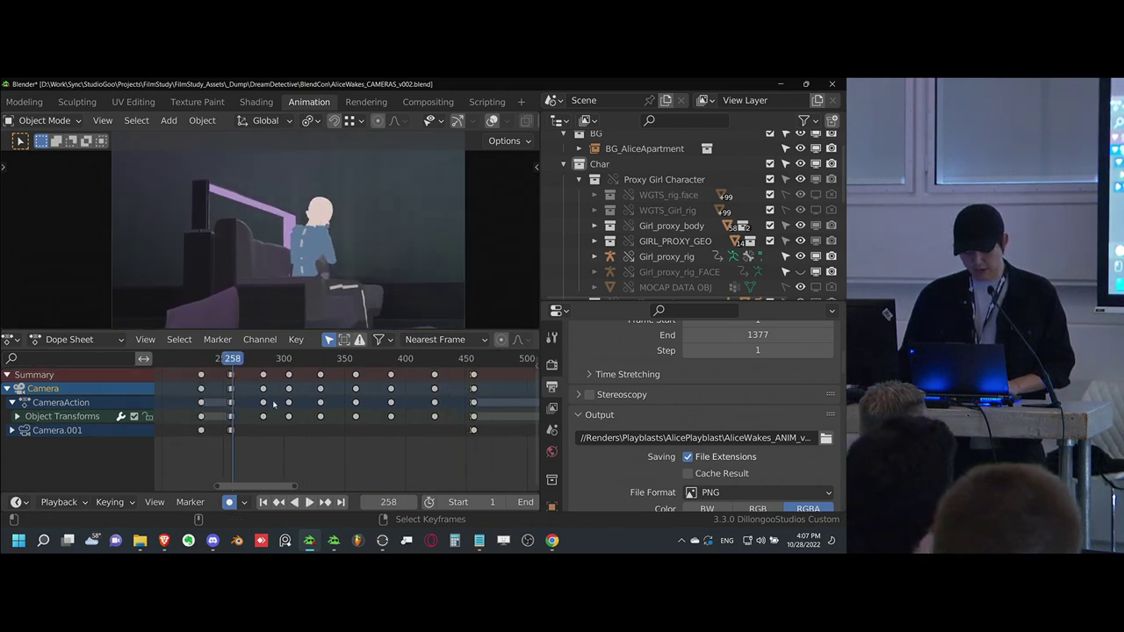
key(g)
key(x)
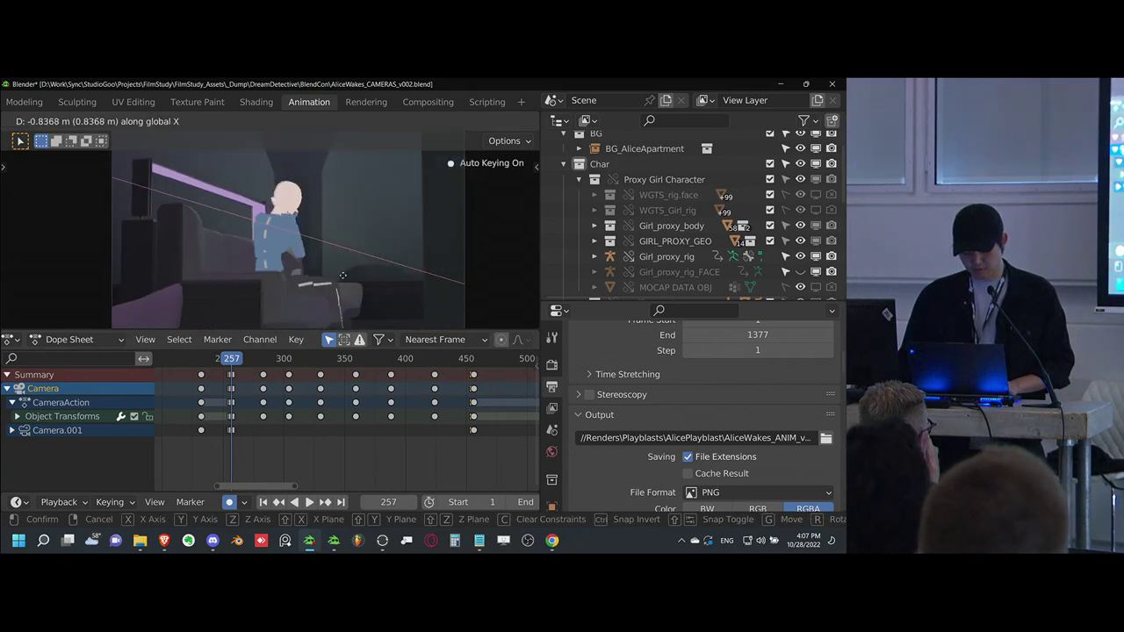
right_click(392, 278)
- Show the camera's lens settings with the keyframed focal length, and briefly view its location and rotation values
scroll(551, 435, down, 3)
scroll(551, 448, down, 2)
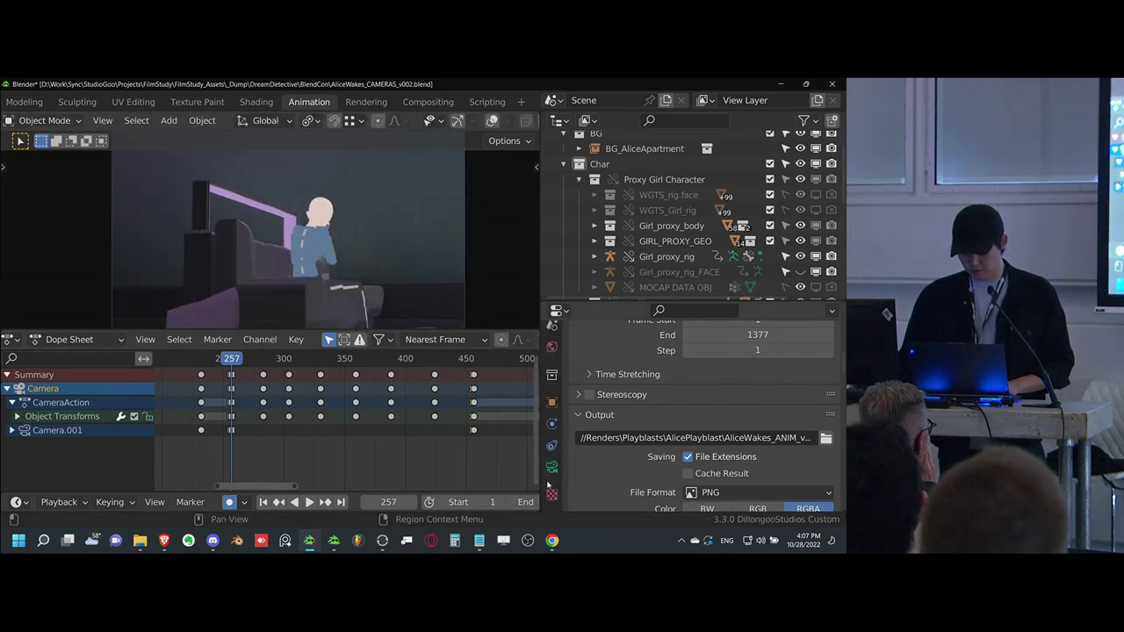
click(552, 467)
scroll(650, 365, up, 7)
key(n)
scroll(448, 264, down, 2)
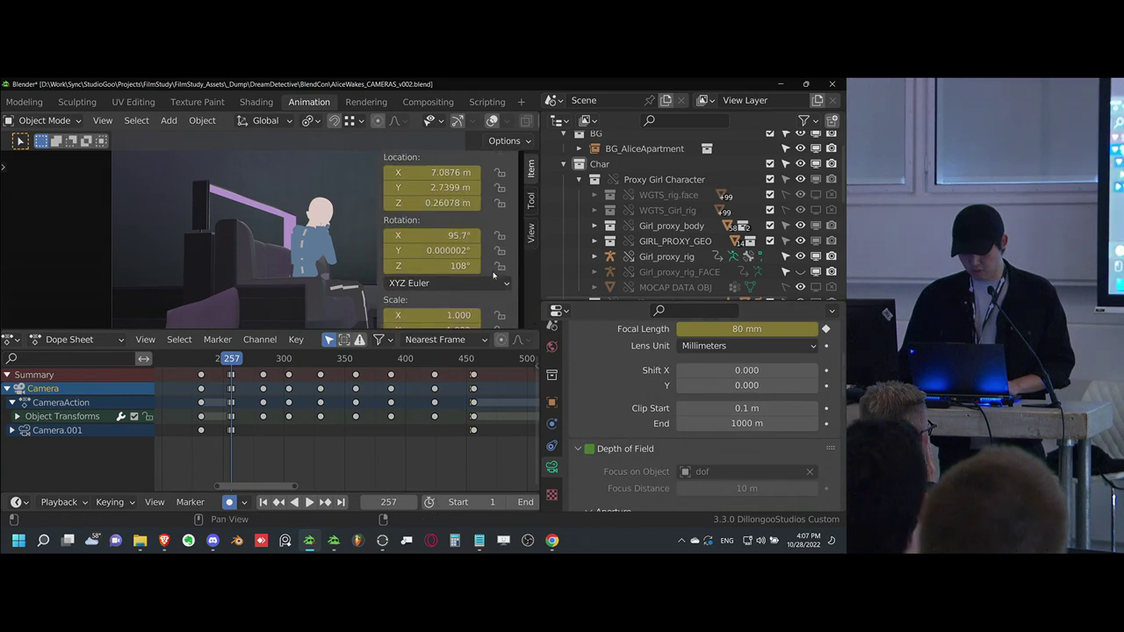
key(n)
scroll(651, 402, up, 4)
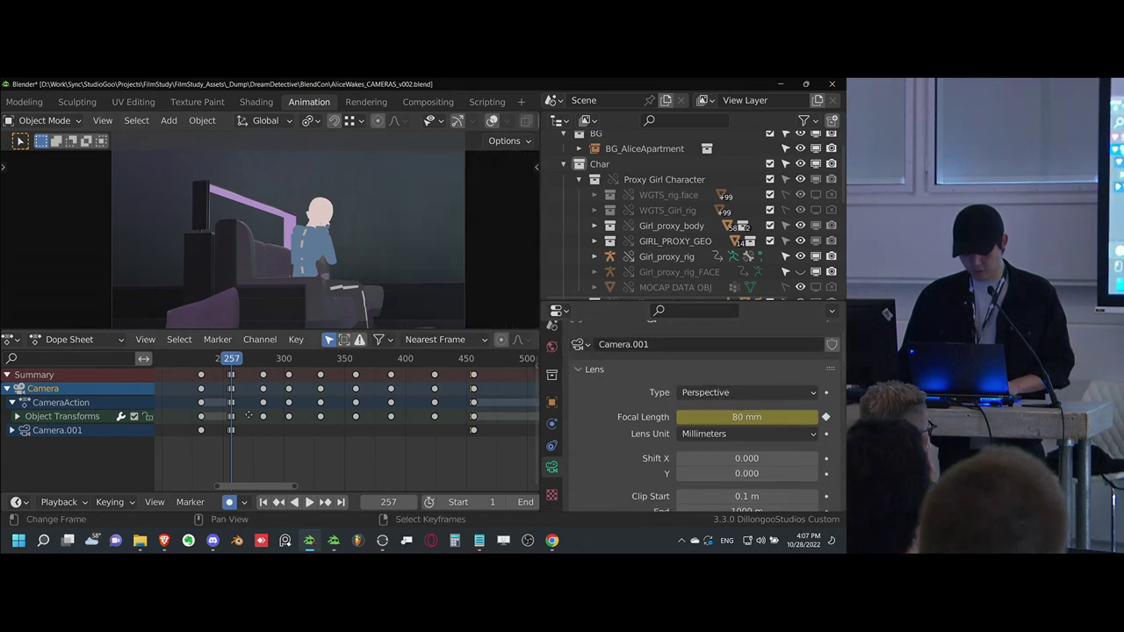
- Step between frames 256 and 257 to compare the focal length across the cut, and save the file
scroll(250, 422, up, 4)
key(Left)
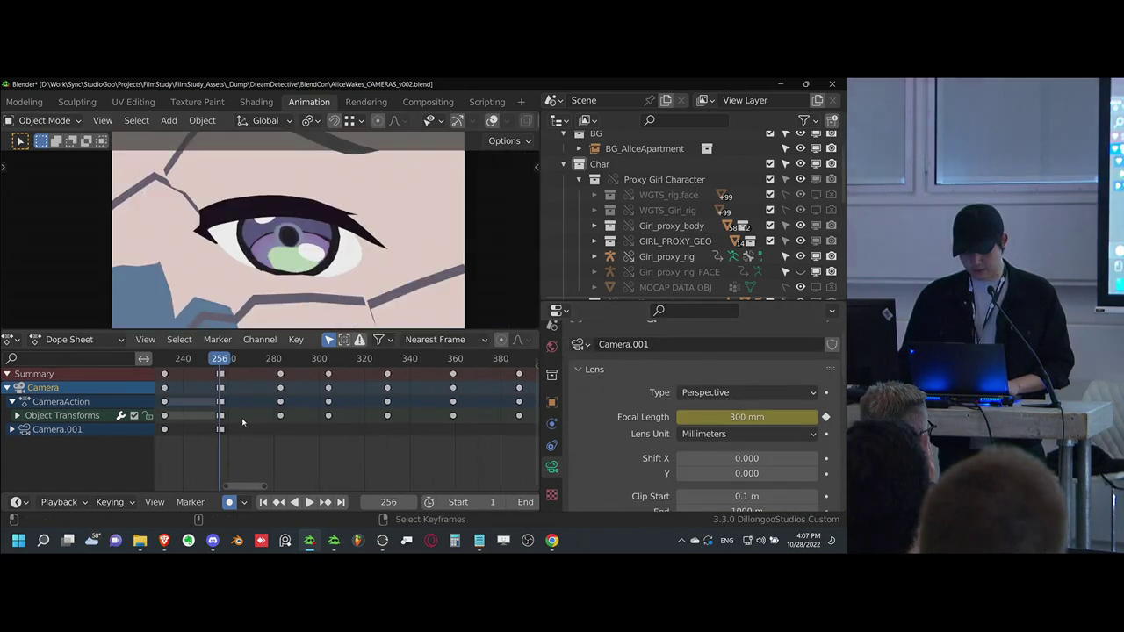
key(Right)
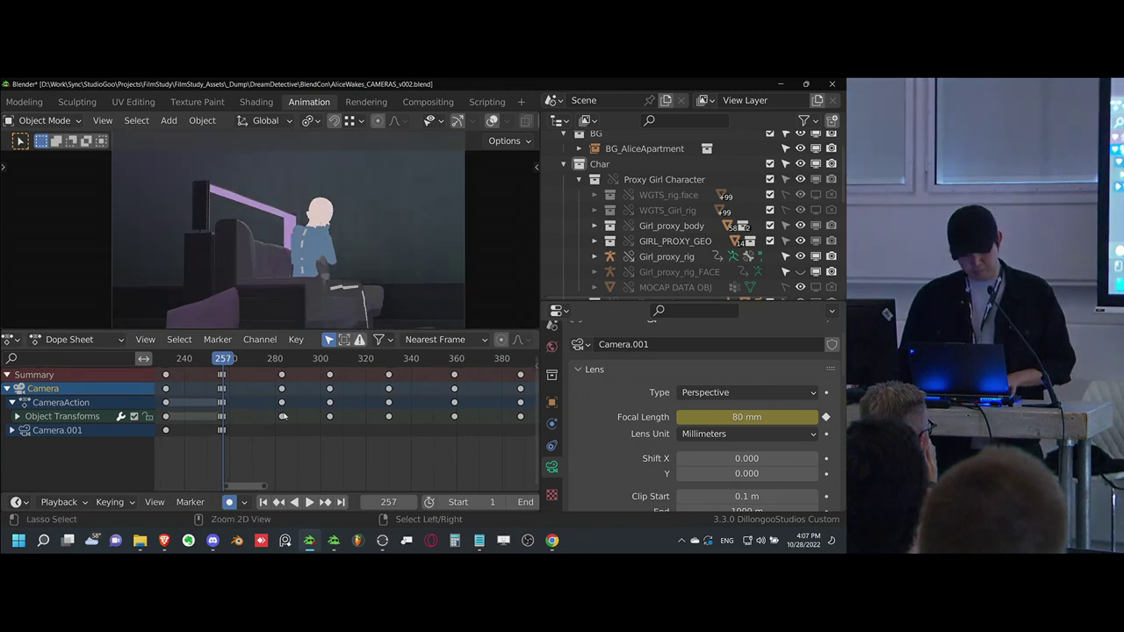
key(ctrl+s)
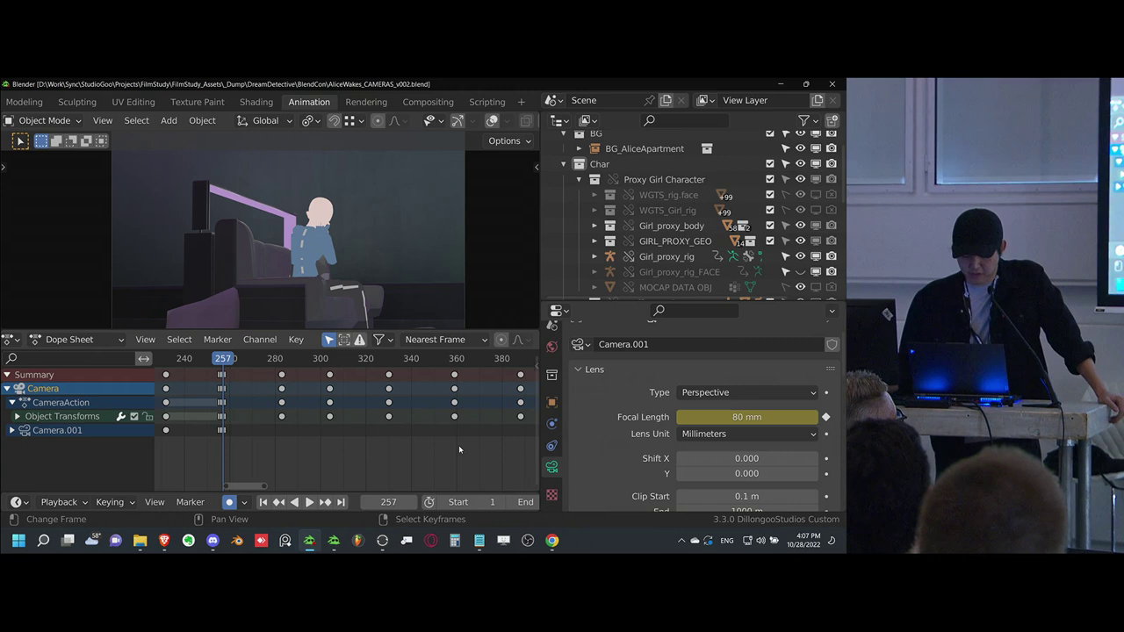
scroll(428, 438, down, 3)
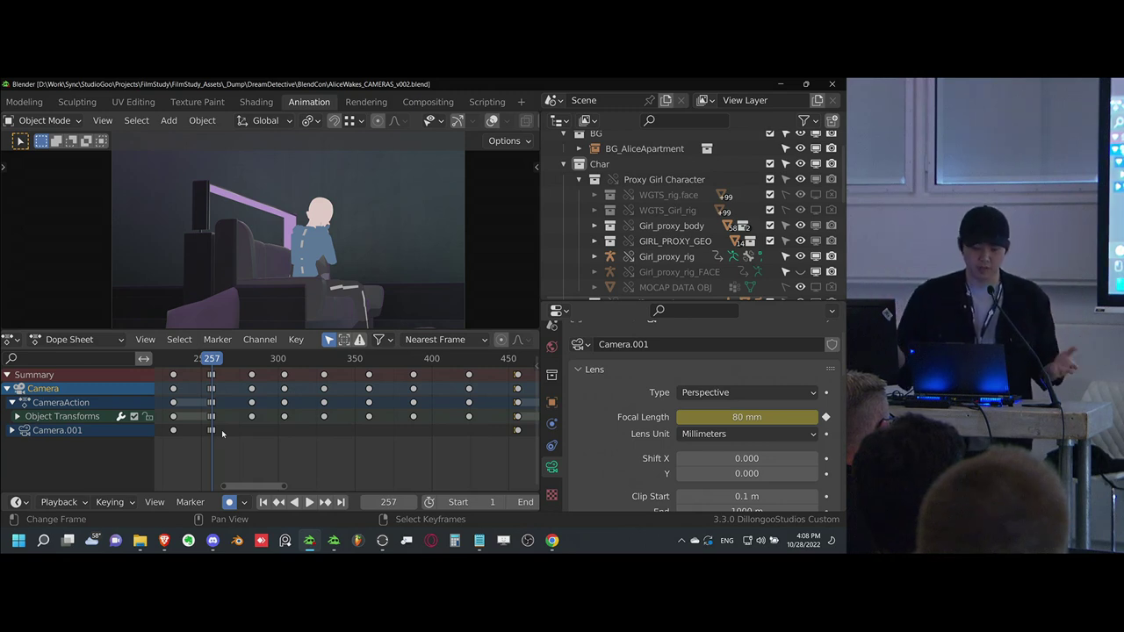
scroll(223, 430, up, 2)
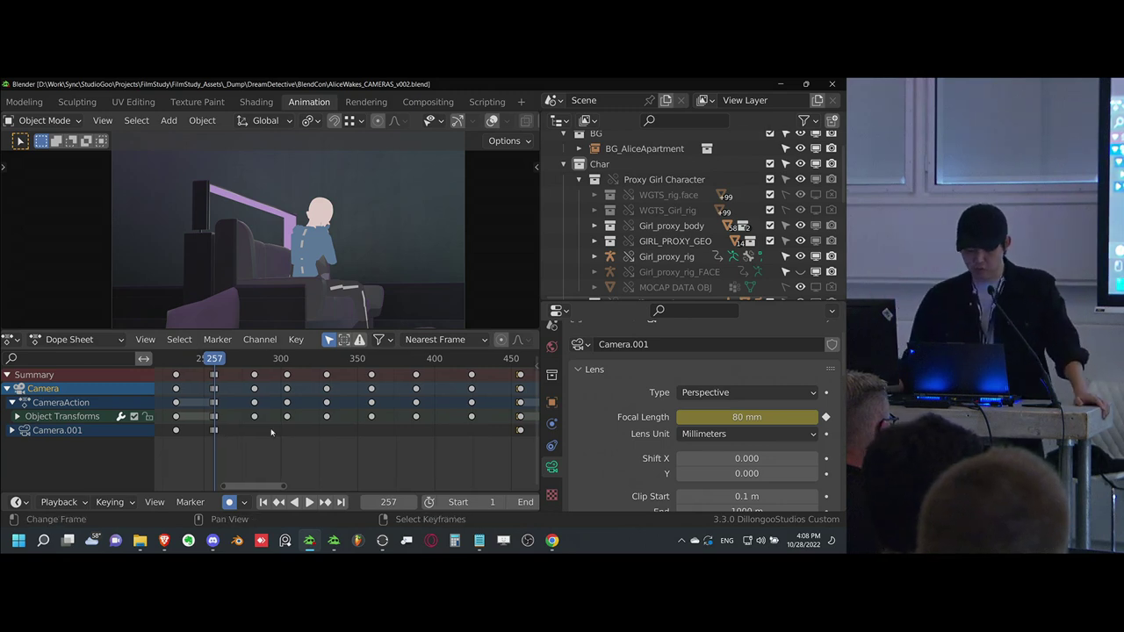
scroll(230, 425, down, 3)
middle_drag(245, 422, 236, 417)
scroll(240, 420, up, 1)
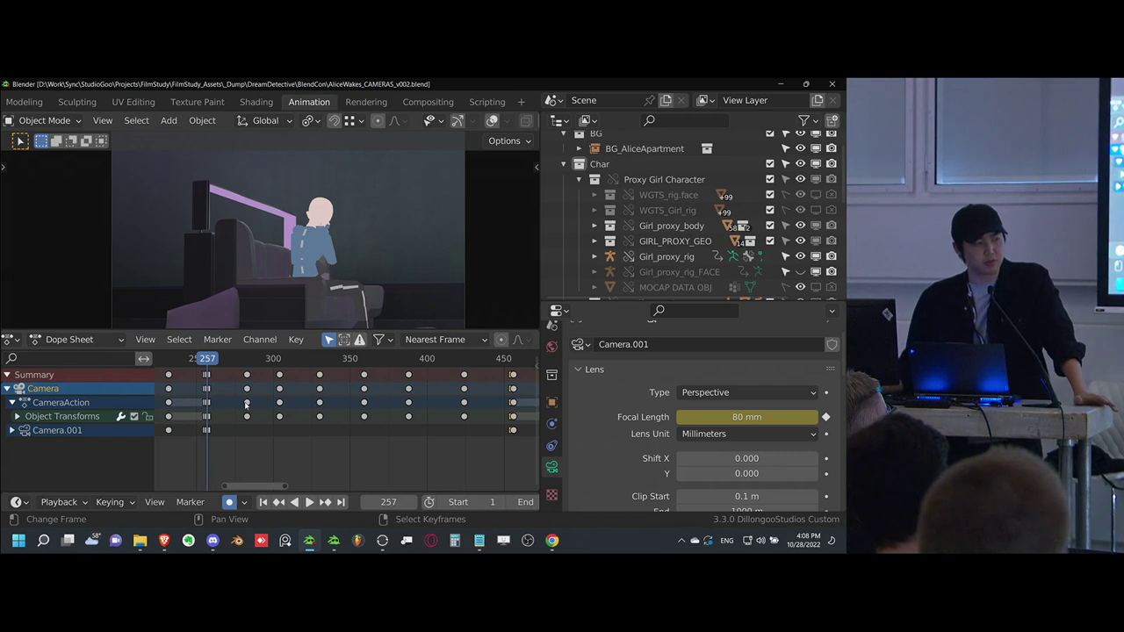
middle_drag(246, 411, 248, 411)
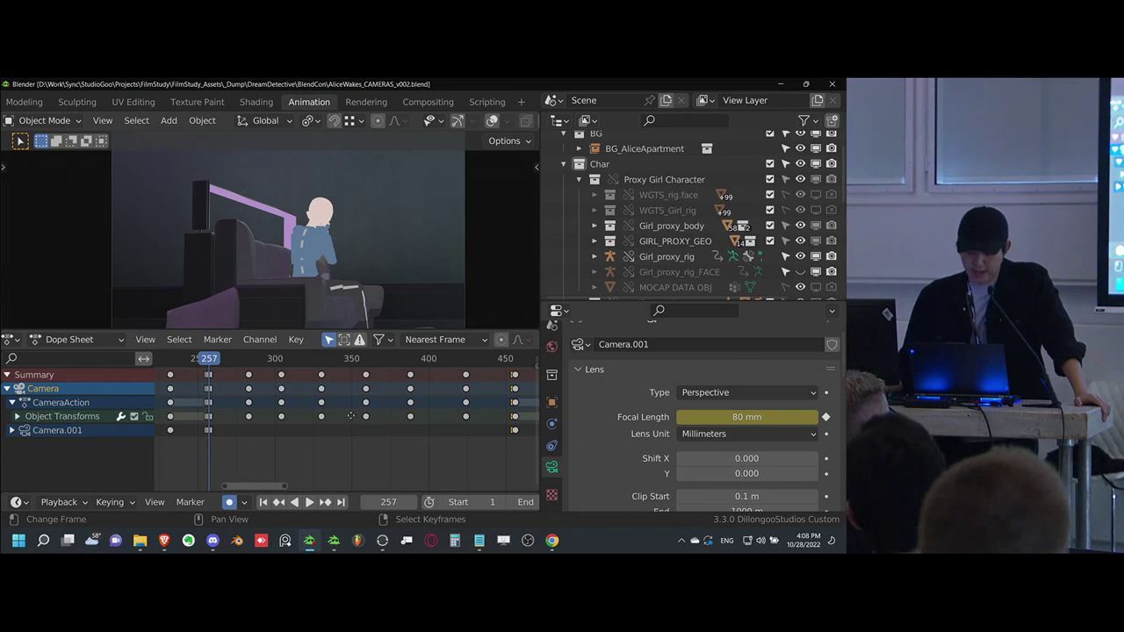
middle_drag(358, 417, 348, 417)
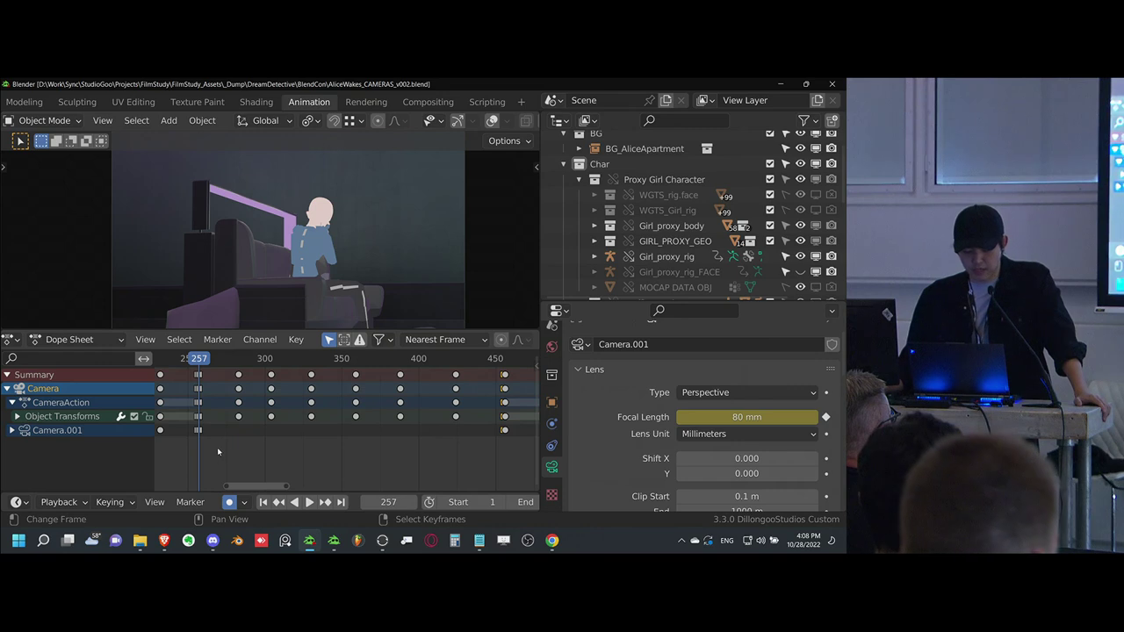
drag(200, 435, 198, 440)
key(Escape)
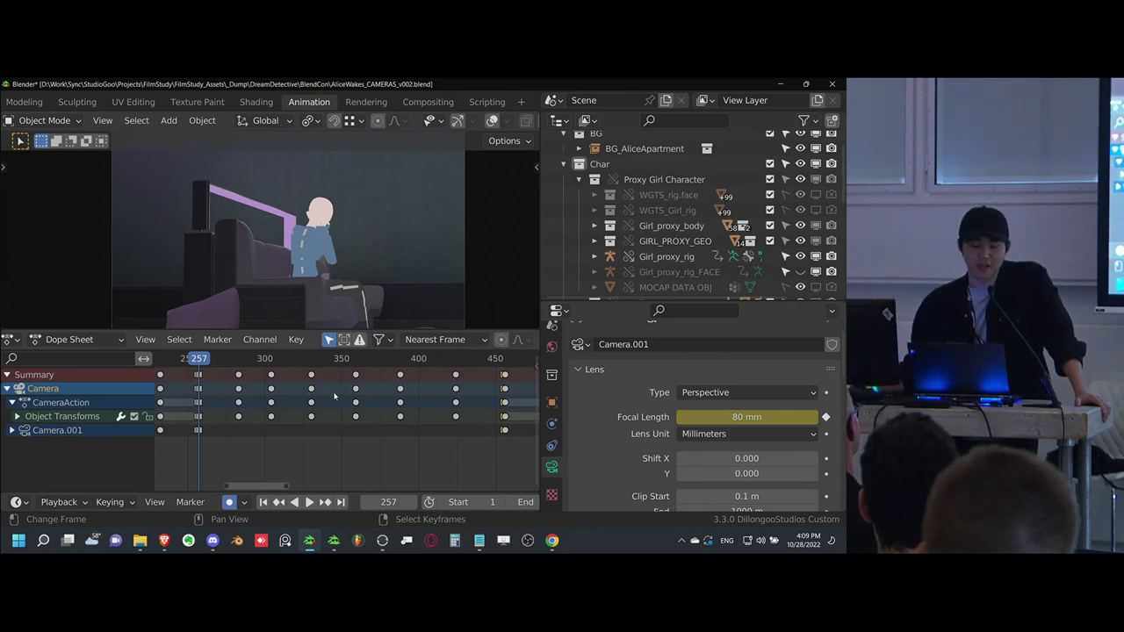
scroll(281, 411, down, 1)
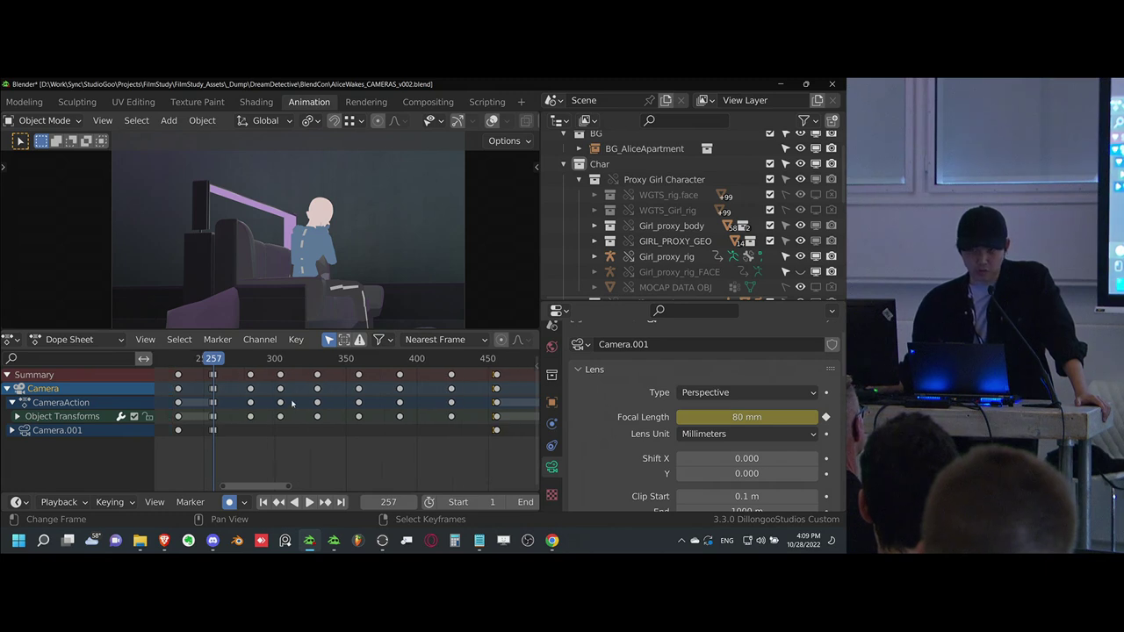
- Scrub from frame 272 back to frame 257 and briefly play the shot from the cut
click(235, 426)
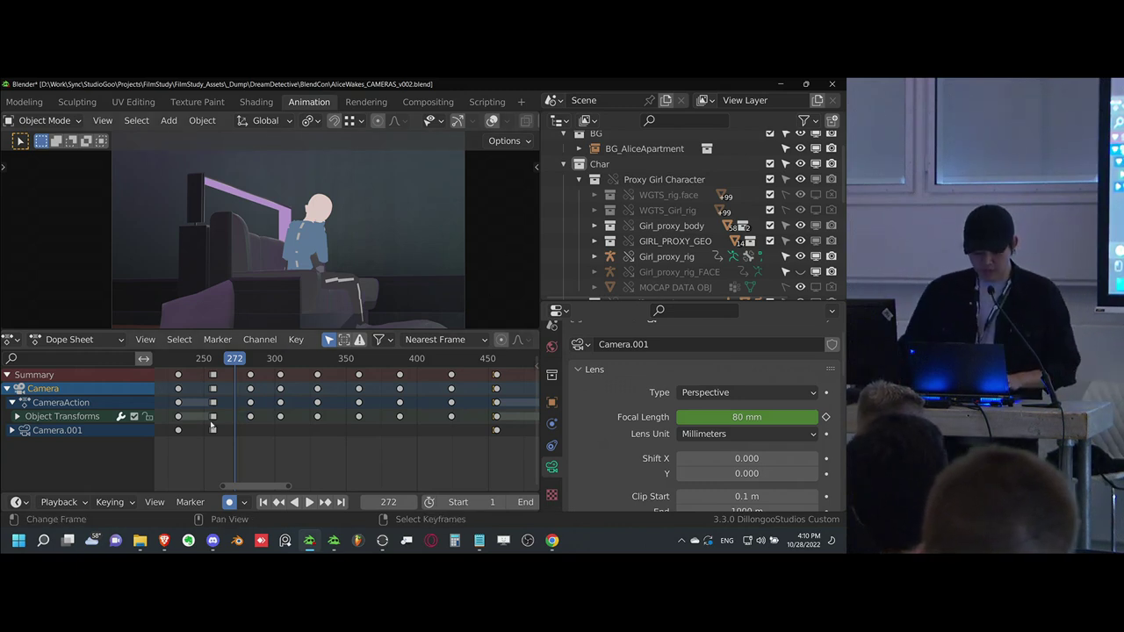
middle_drag(274, 398, 277, 396)
scroll(242, 426, up, 2)
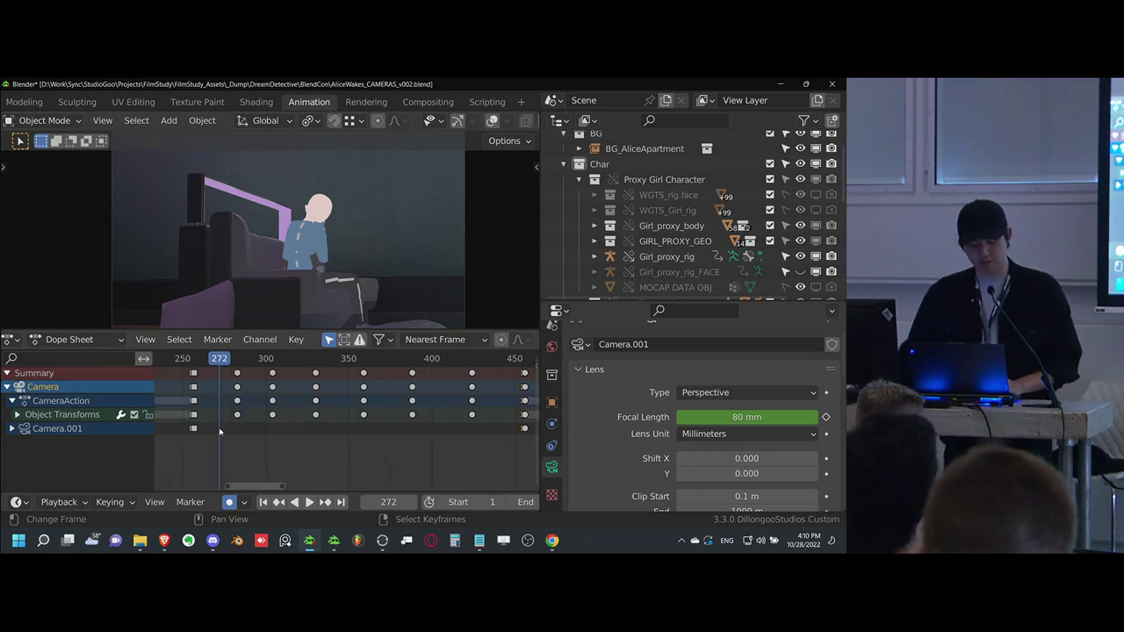
click(193, 438)
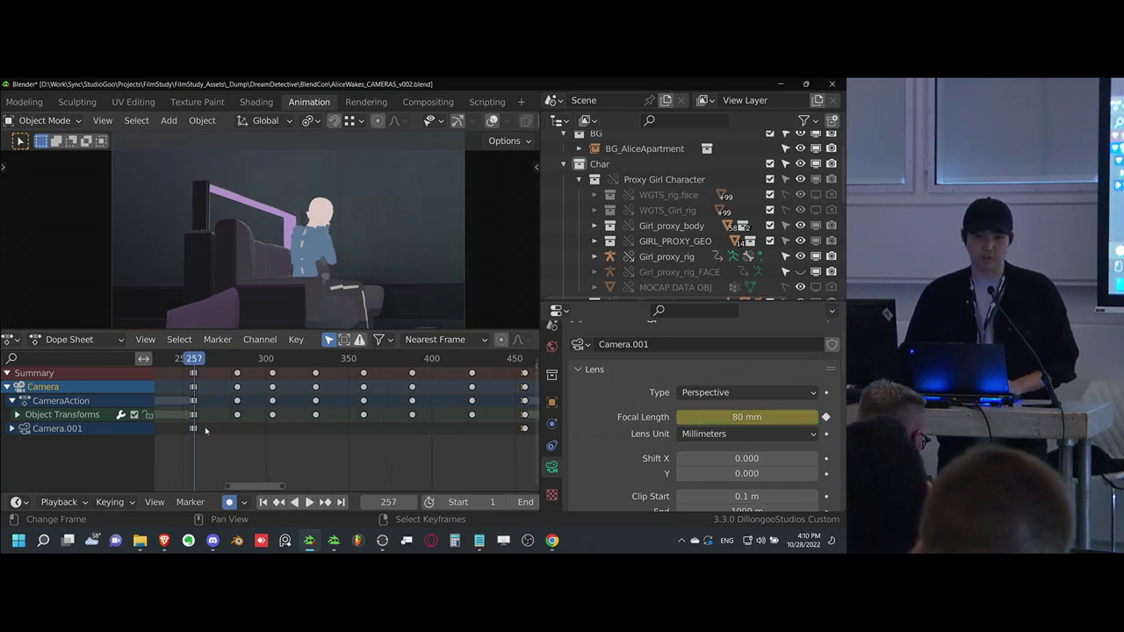
middle_drag(233, 433, 252, 436)
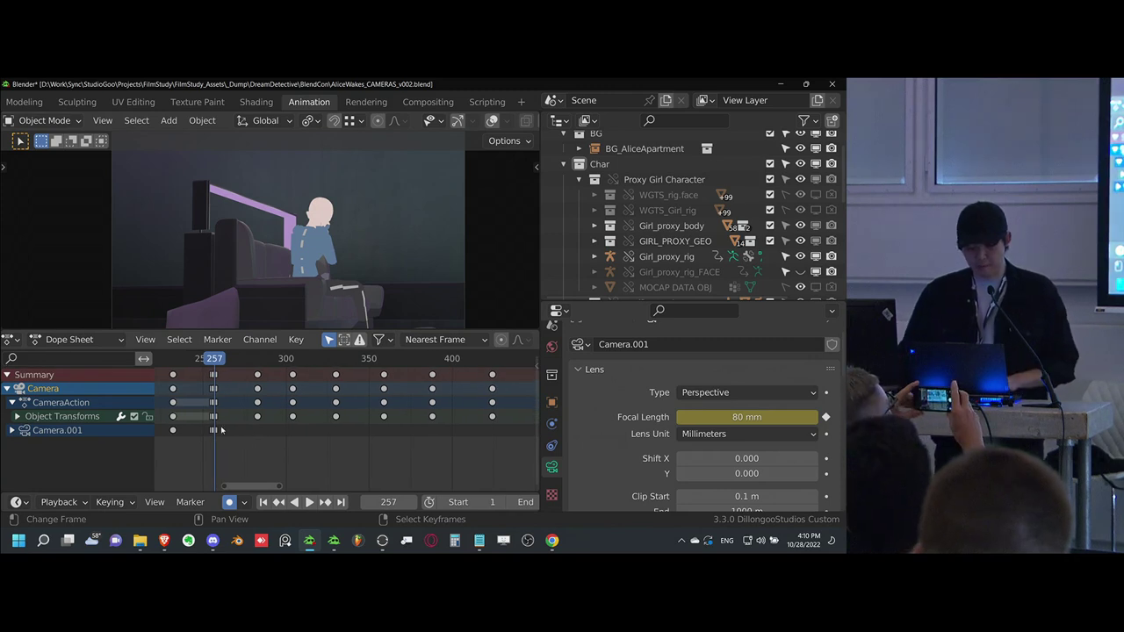
scroll(251, 430, up, 1)
click(210, 440)
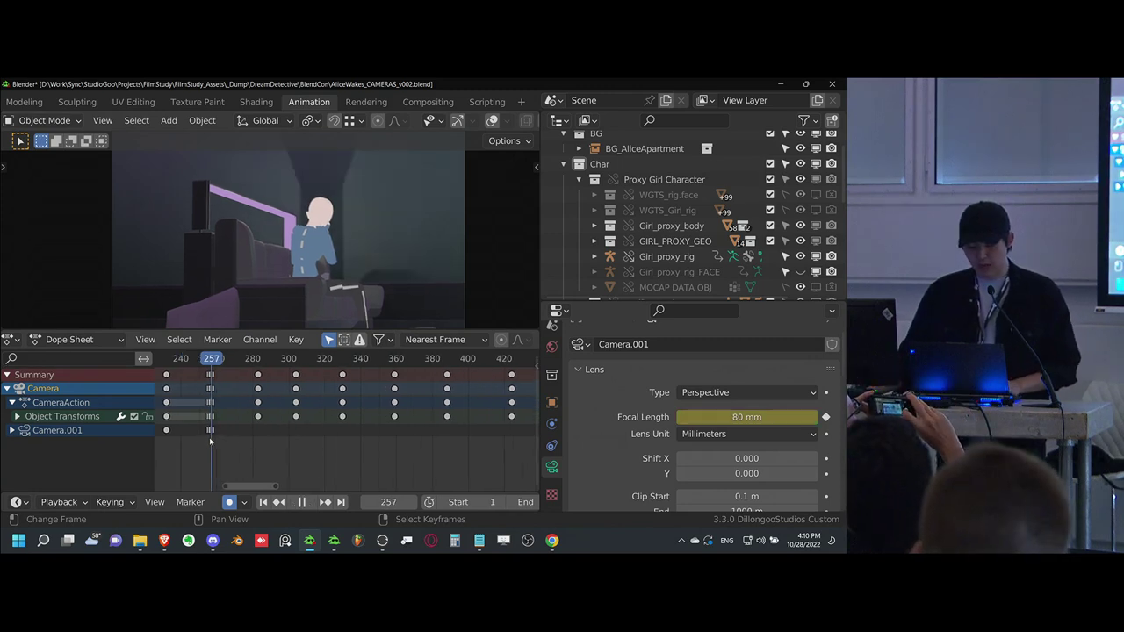
drag(210, 438, 212, 438)
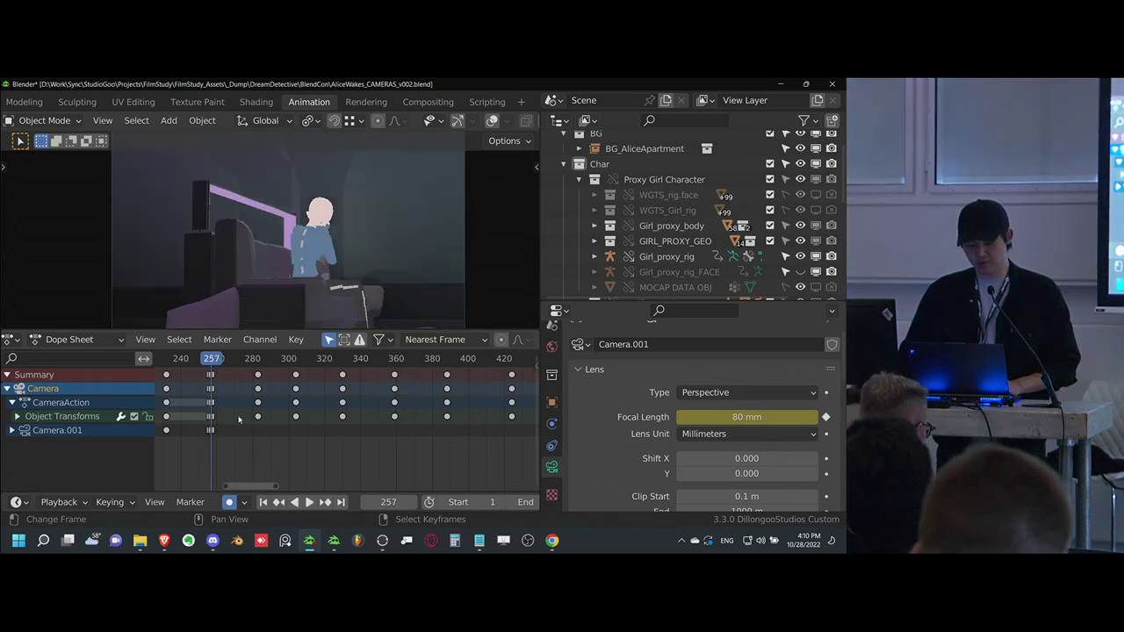
- Set the camera's keyed focal length at frame 257 to 55 mm
drag(693, 417, 743, 418)
key(i)
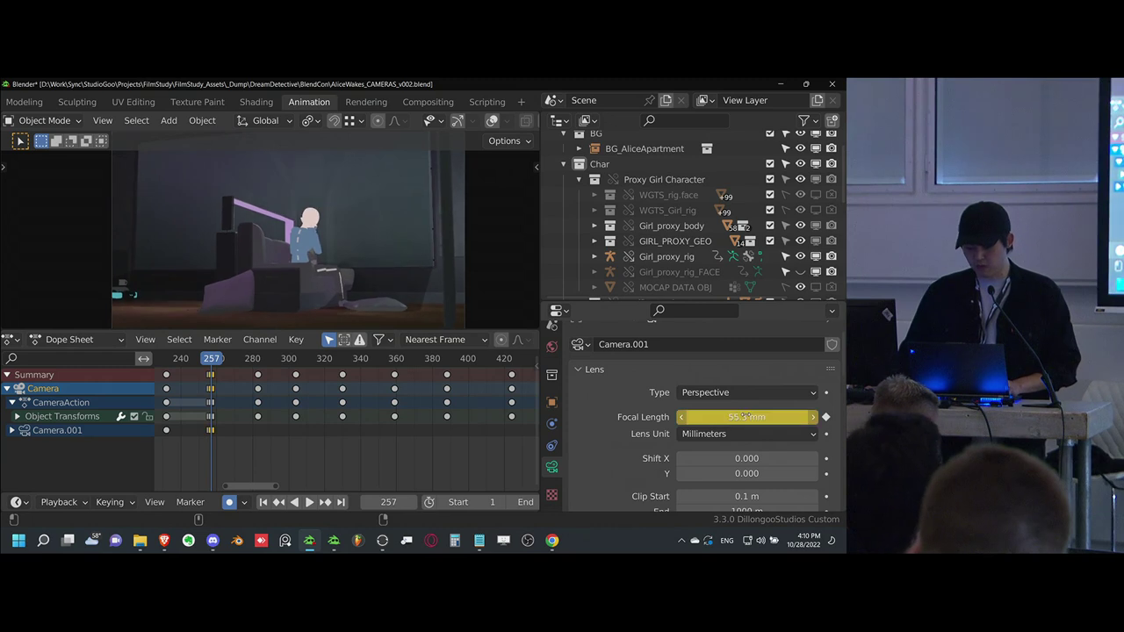
click(744, 417)
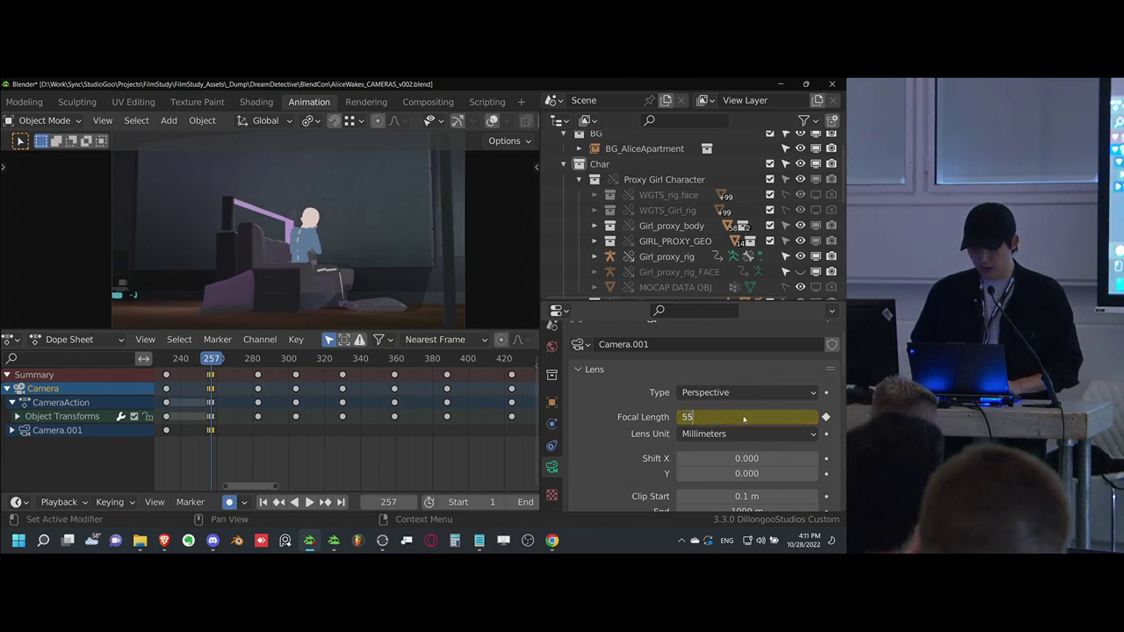
key(Return)
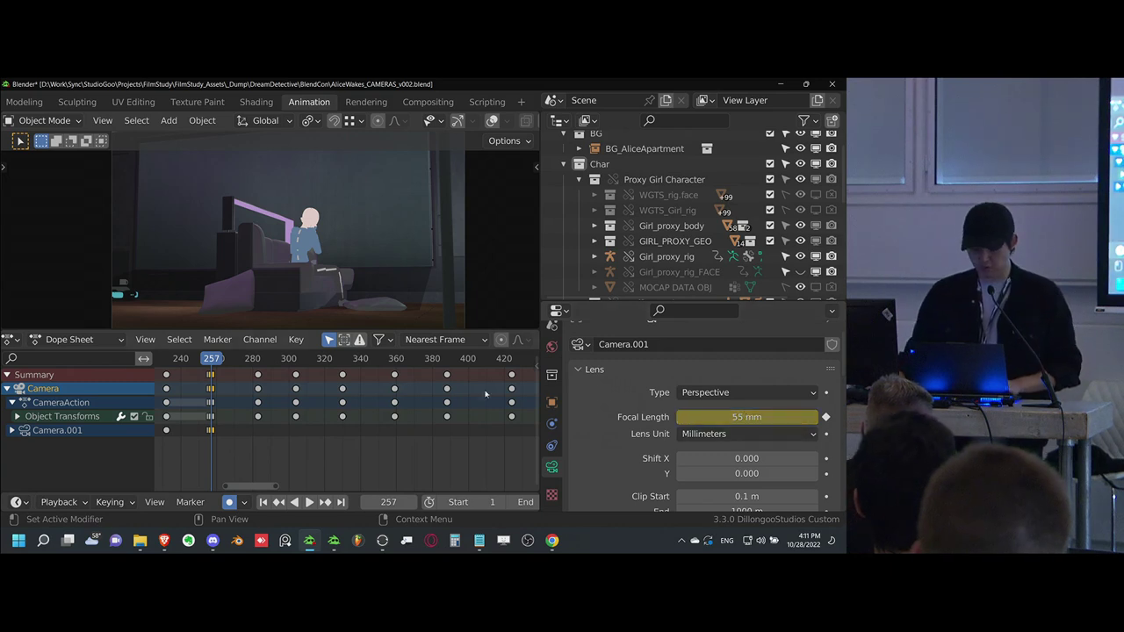
- Duplicate the frame 257 focal length key to frame 359 and briefly play past it
drag(217, 432, 319, 433)
key(shift+d)
click(382, 445)
key(g)
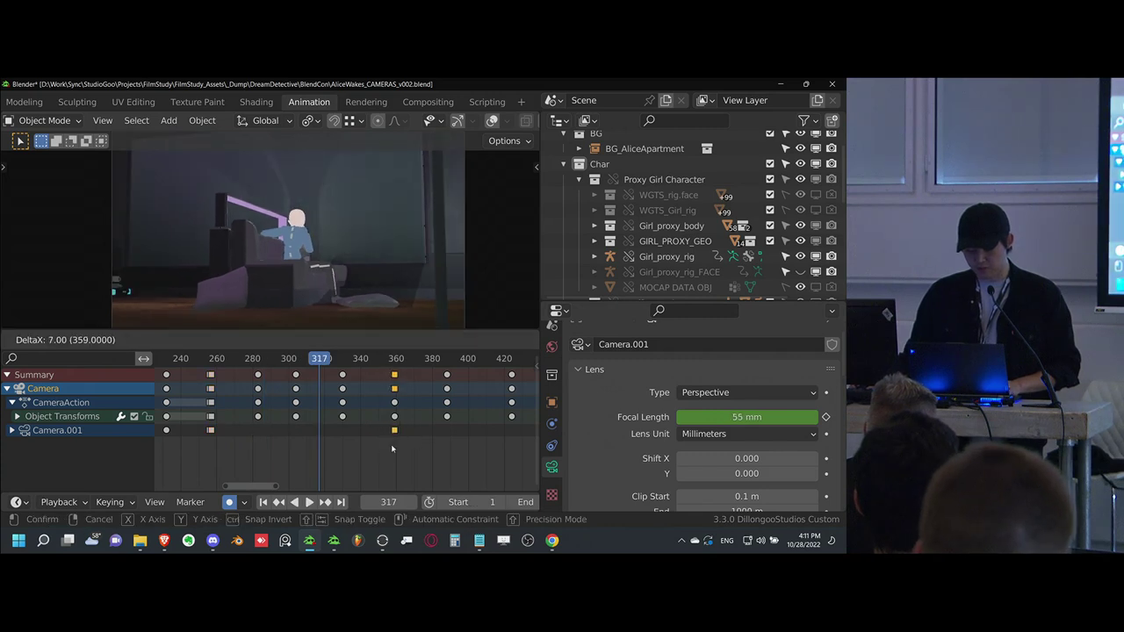
click(392, 448)
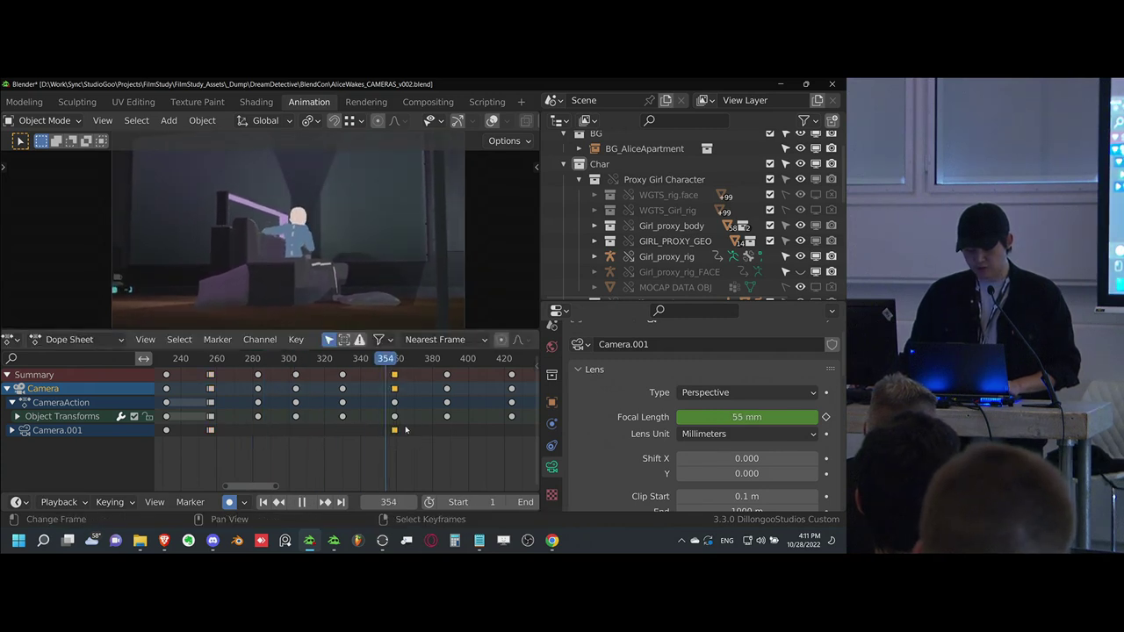
key(space)
- Key the focal length at 88 mm on frame 372 to create a zoom-in
drag(747, 418, 770, 418)
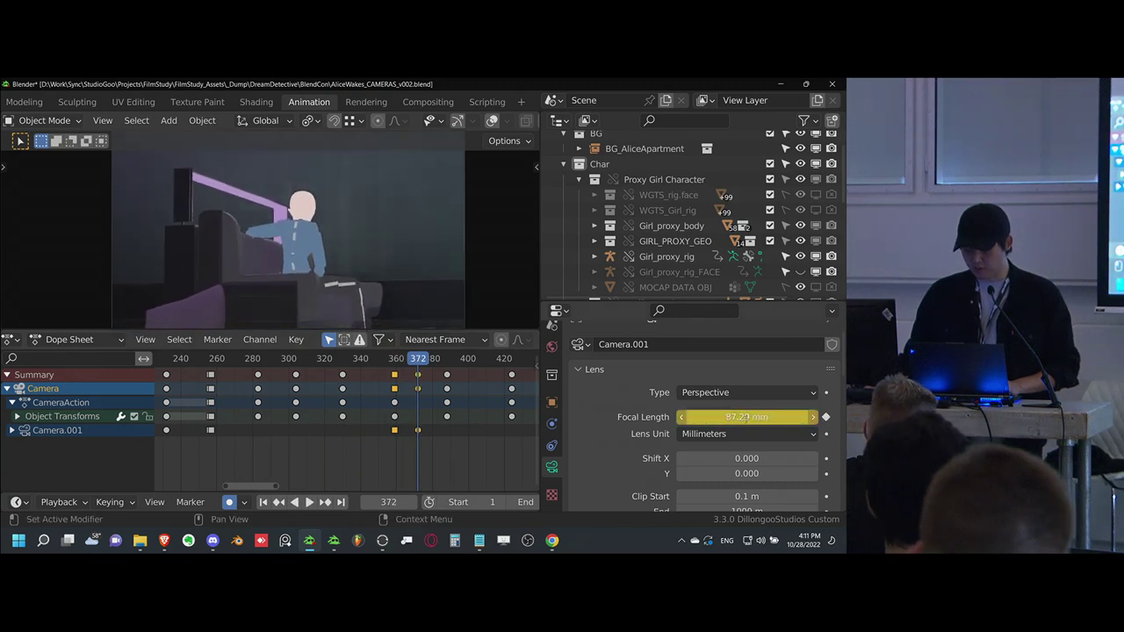
click(745, 418)
text(88)
key(Return)
- Set the focal length at frame 455 to 88 mm as well, and save the file
ctrl+scroll(461, 429, down, 3)
drag(460, 428, 477, 430)
text(88 mm)
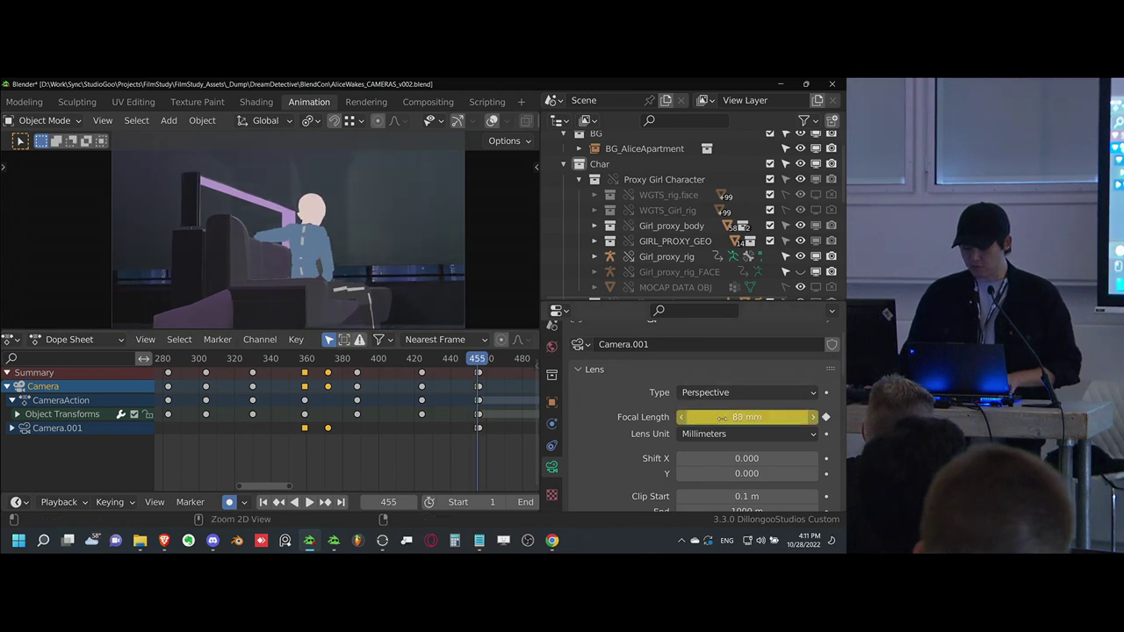
middle_drag(372, 415, 383, 414)
key(ctrl+s)
- Save the file again and play the zoom-in from frame 356
drag(323, 432, 313, 431)
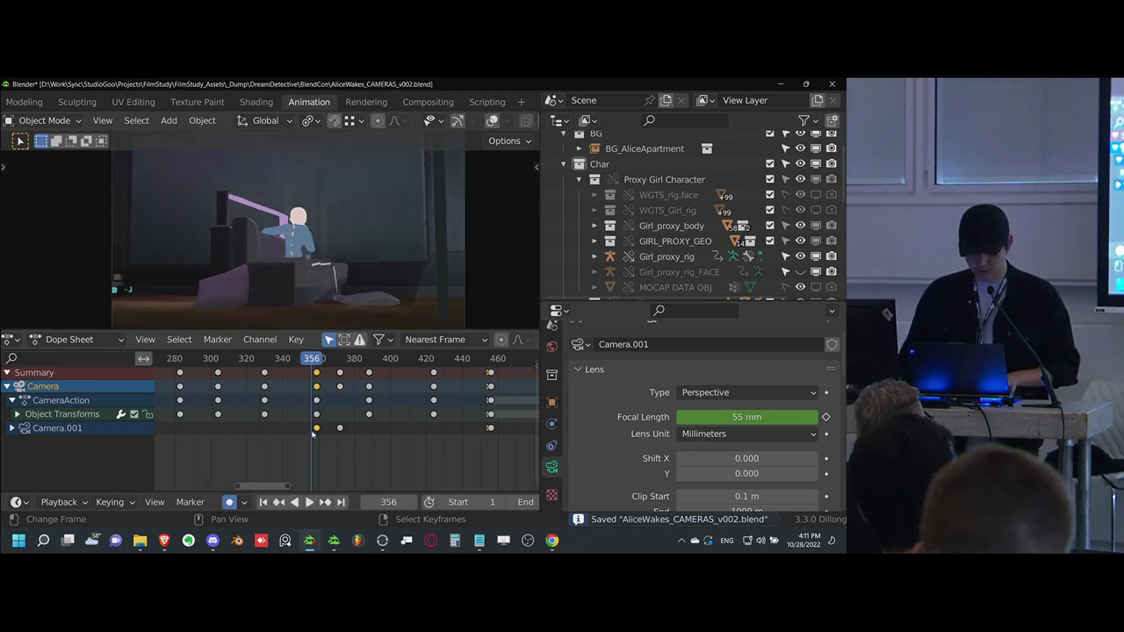
key(ctrl+s)
key(space)
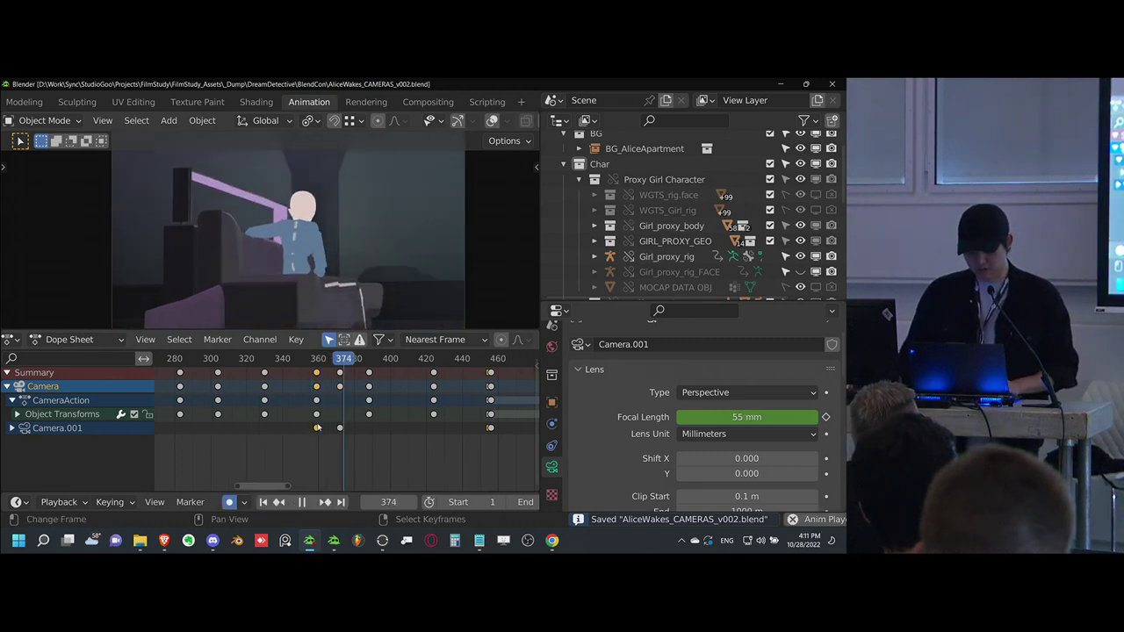
key(space)
- Move the 88 mm focal length key earlier, closer to the key at frame 359, and replay the faster zoom
right_click(340, 429)
right_drag(340, 428, 329, 431)
click(314, 436)
key(space)
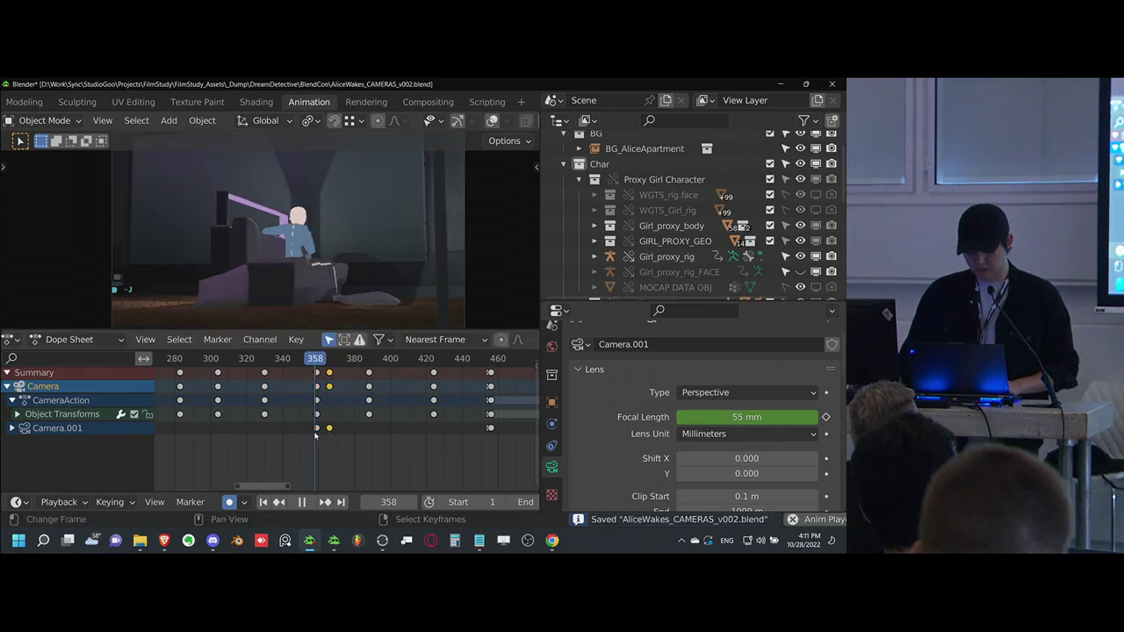
key(space)
- Play the seated character's shot twice from about frame 257 through the cut to the window shot
middle_drag(349, 443, 417, 446)
scroll(416, 445, down, 5)
click(263, 446)
key(space)
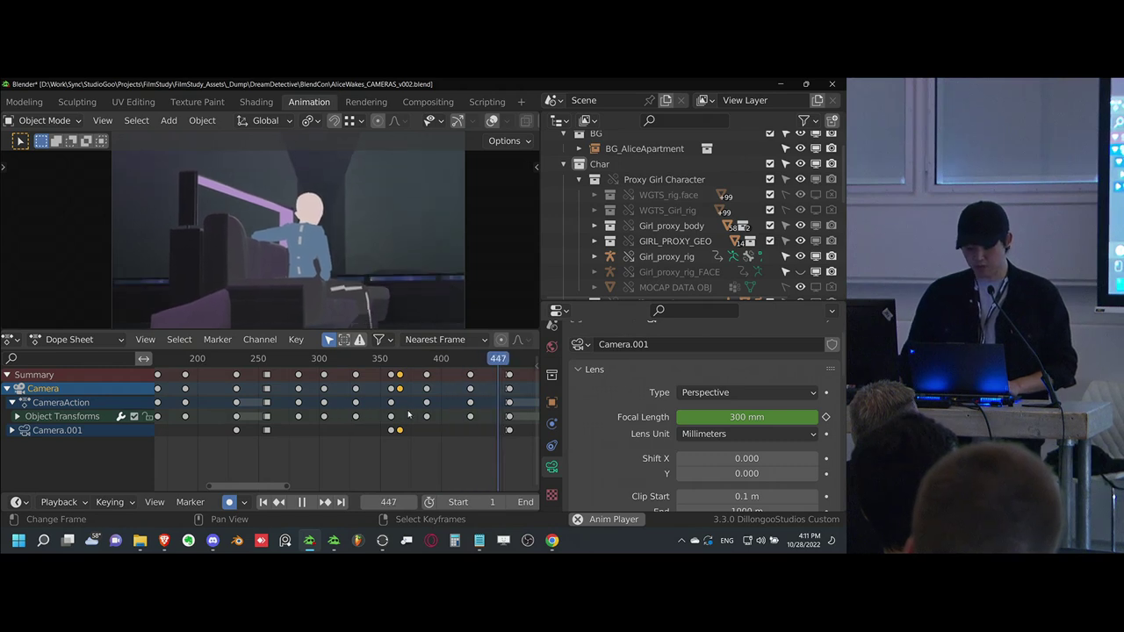
key(space)
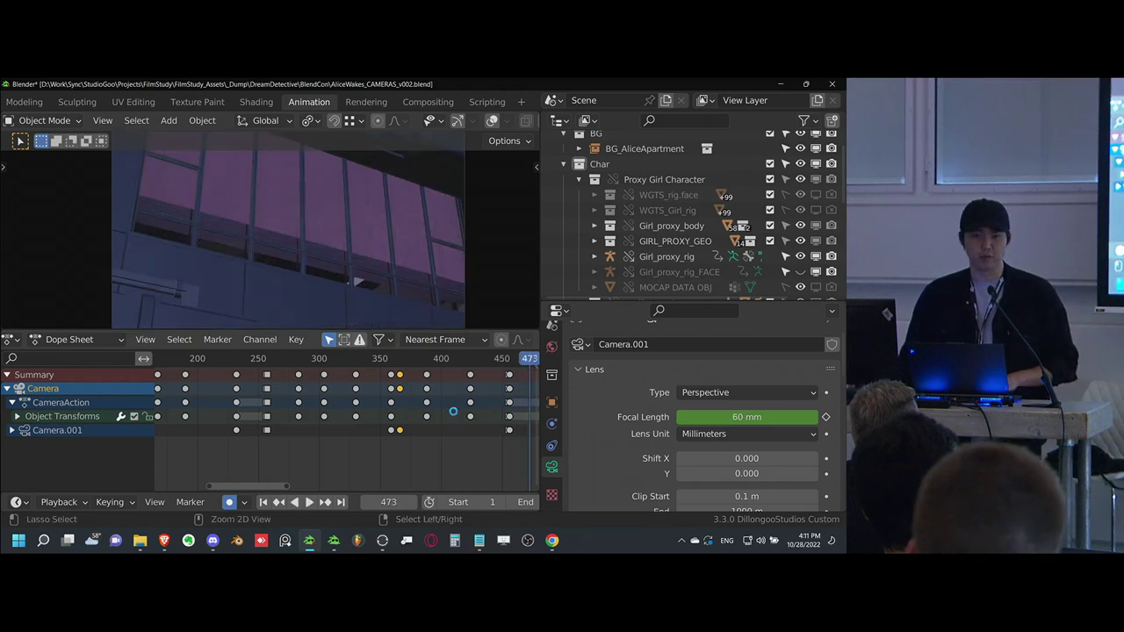
drag(344, 432, 263, 438)
key(space)
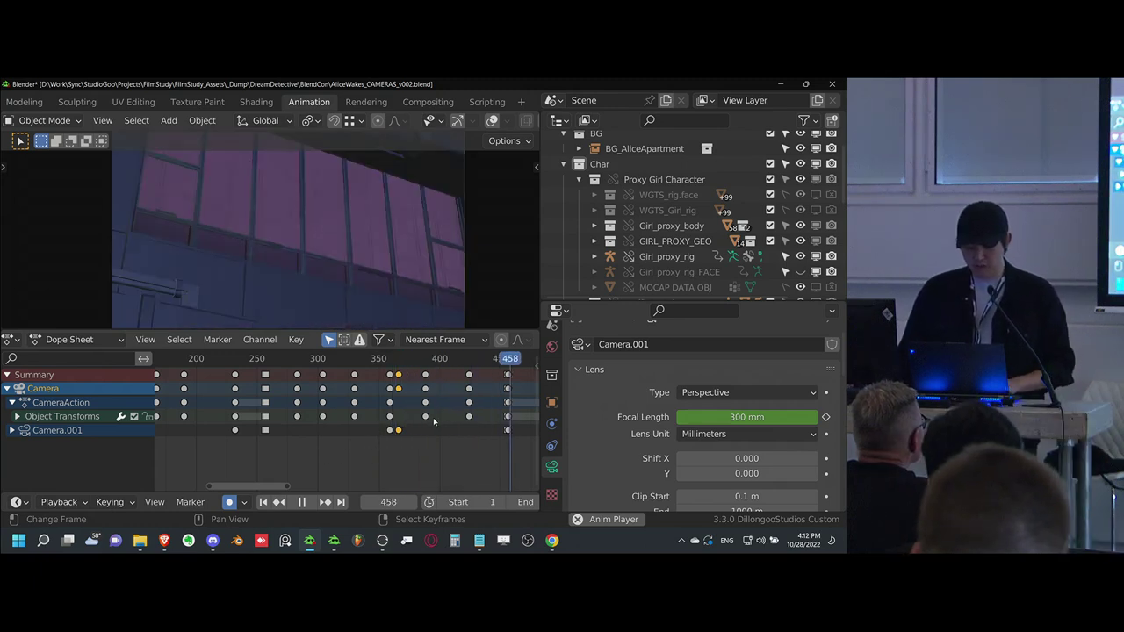
key(space)
- Return to the cut at frame 257, replay the shot through the quick zoom to frame 375, and save the file
click(269, 439)
key(space)
drag(269, 436, 266, 436)
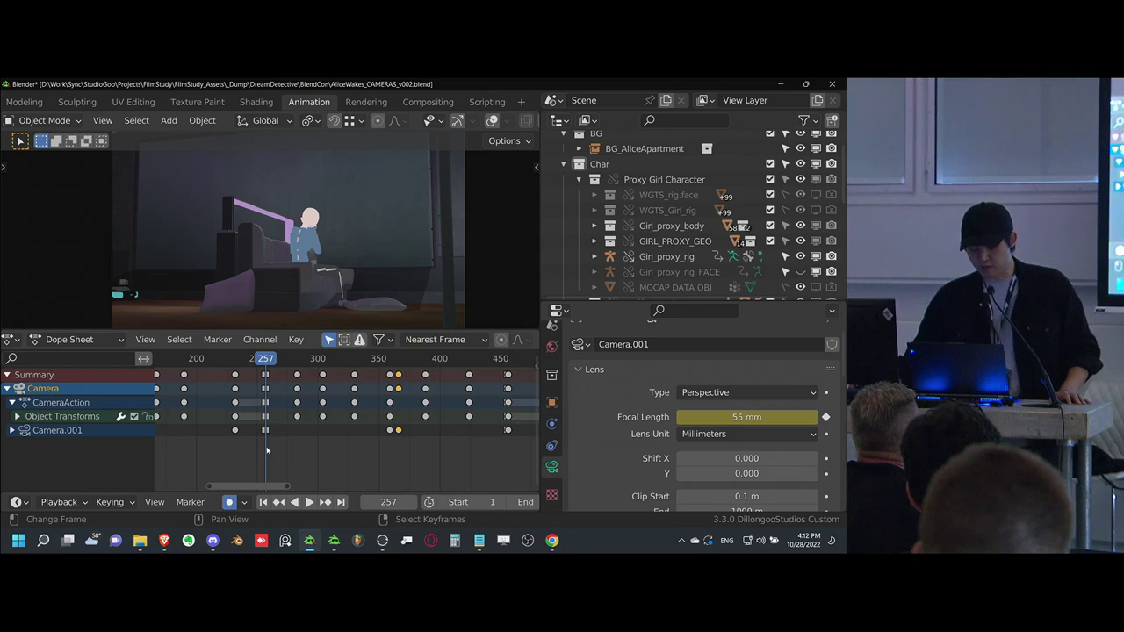
middle_drag(271, 445, 301, 440)
scroll(291, 446, down, 1)
drag(290, 443, 284, 442)
key(space)
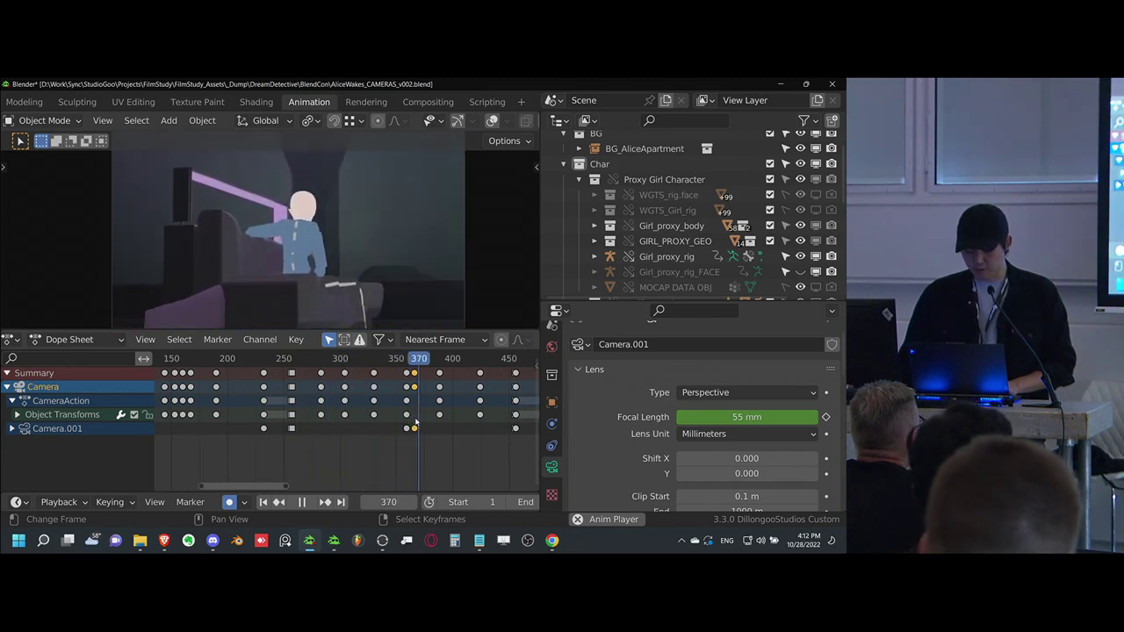
key(space)
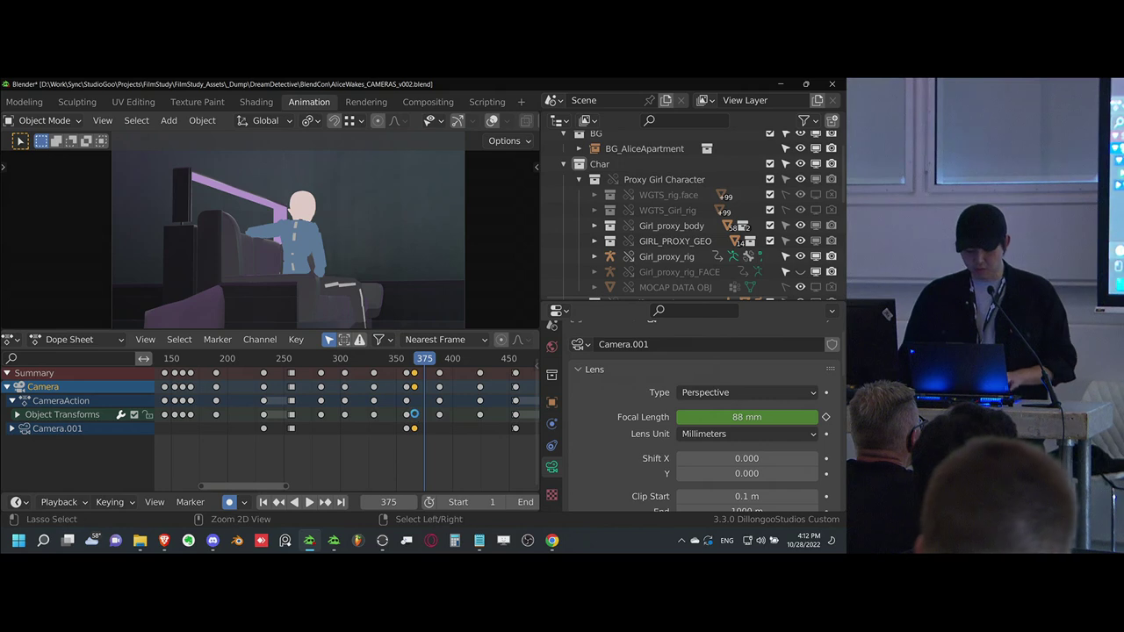
key(ctrl+s)
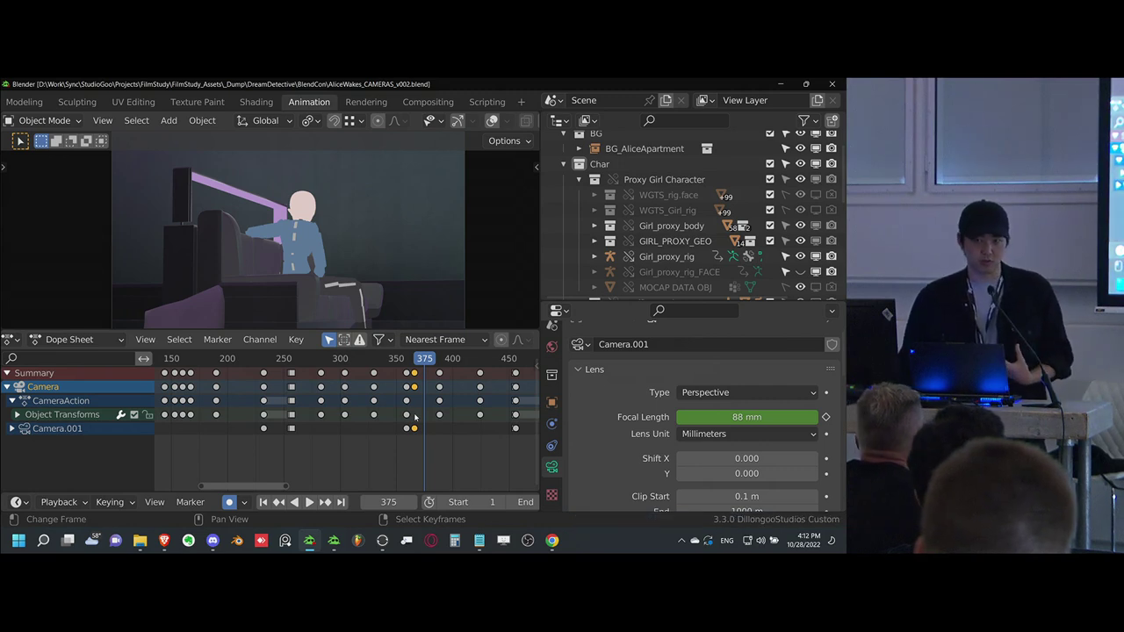
- Scrub across the cut into the window shot to frame 460 and save the file
middle_drag(453, 404, 426, 418)
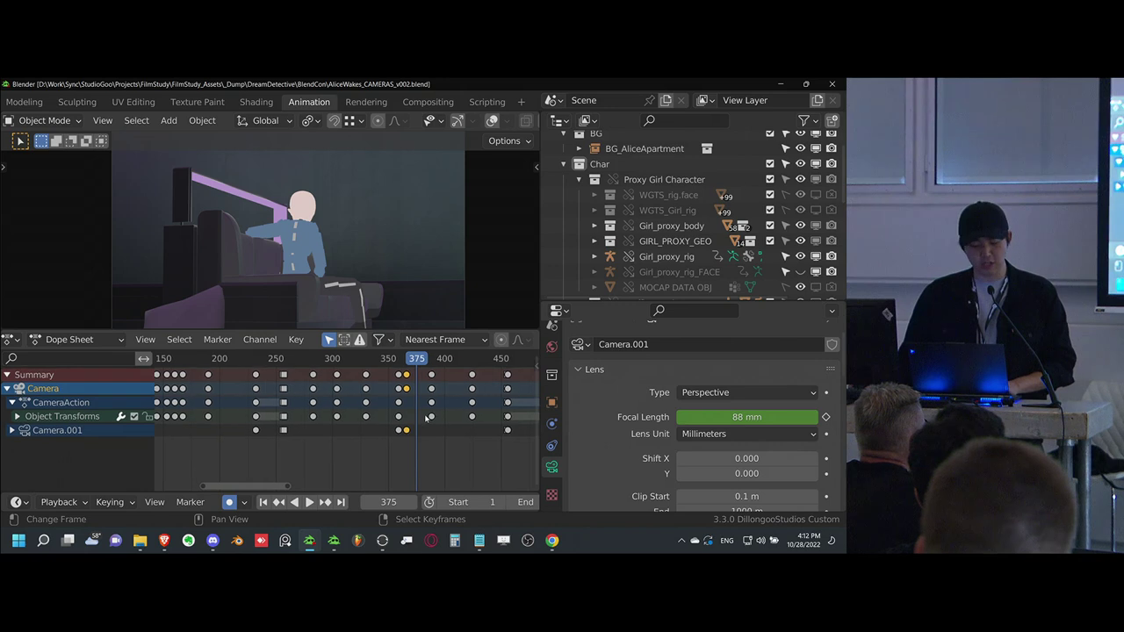
drag(422, 409, 502, 425)
middle_drag(477, 438, 333, 437)
scroll(417, 440, up, 5)
drag(366, 430, 378, 433)
scroll(288, 444, down, 10)
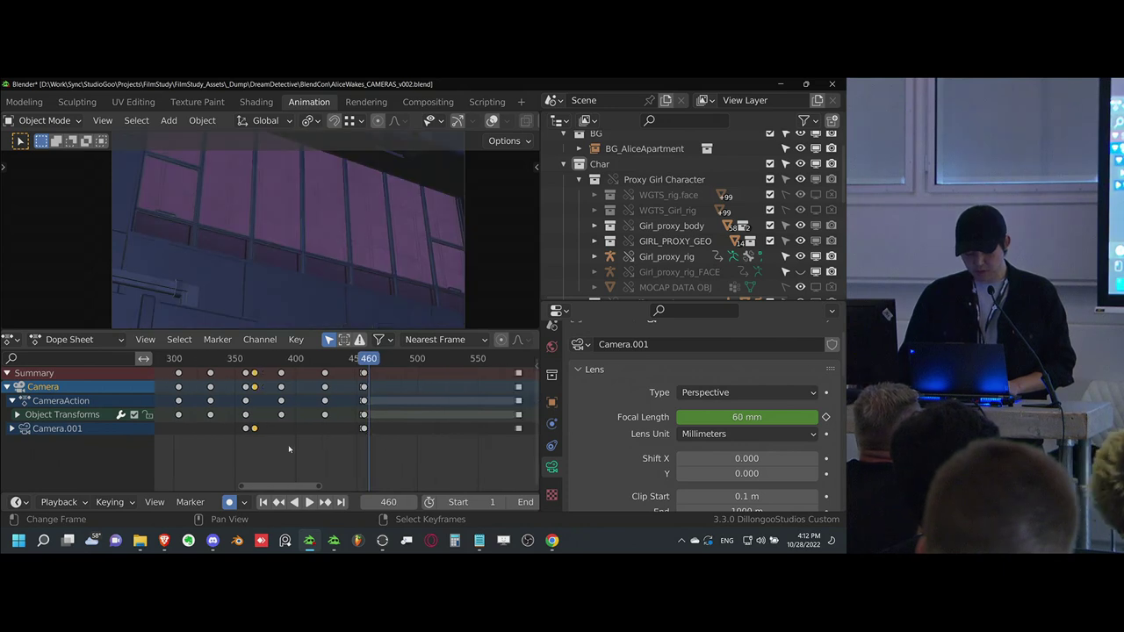
middle_drag(282, 439, 356, 430)
key(ctrl+s)
- Play the whole sequence from frame 1 in a maximized camera view, and restore the normal layout
key(space)
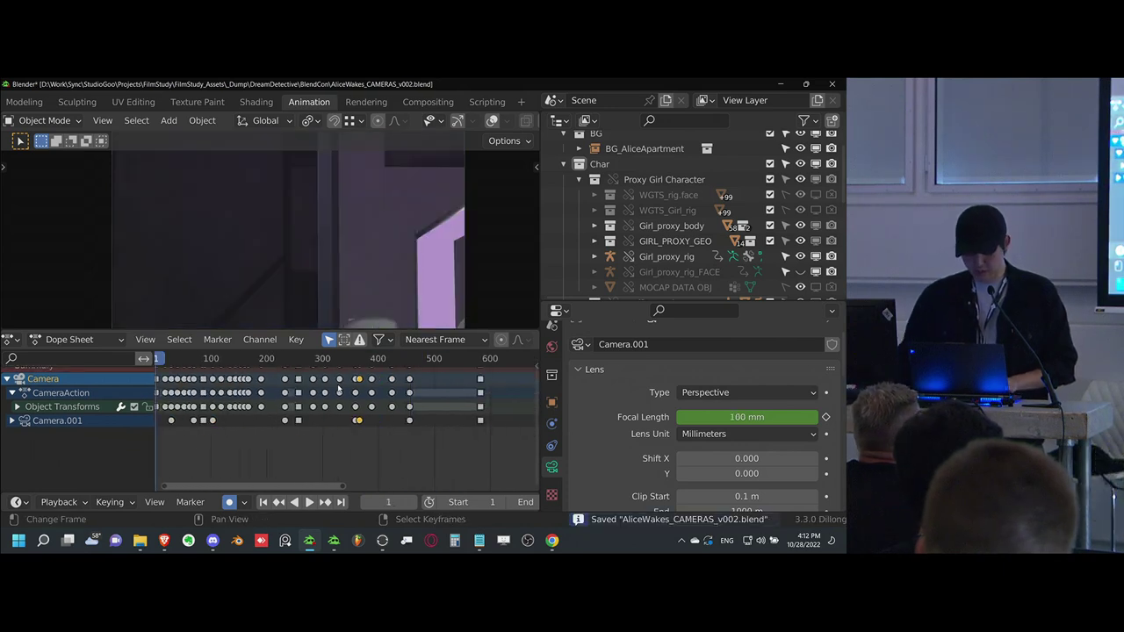
key(ctrl+alt+space)
key(Home)
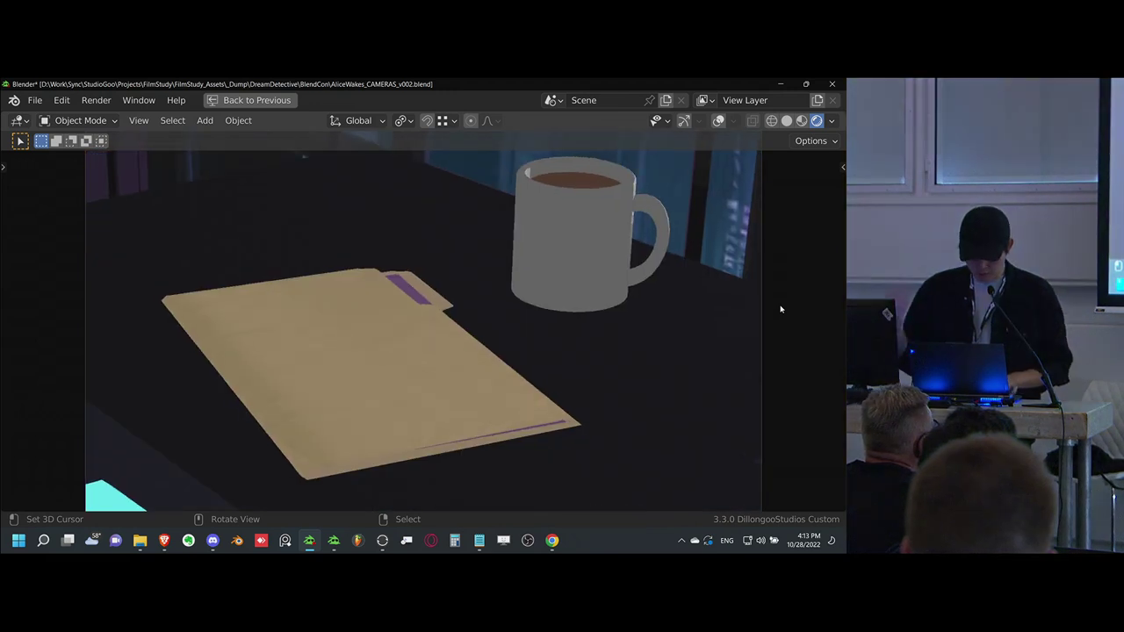
key(space)
key(ctrl+alt+space)
- Replay briefly across the cut into the window shot, stopping at frame 462
mouse_move(337, 442)
middle_down()
mouse_move(367, 433)
mouse_move(322, 439)
middle_up()
scroll(367, 433, down, 3)
scroll(367, 433, up, 2)
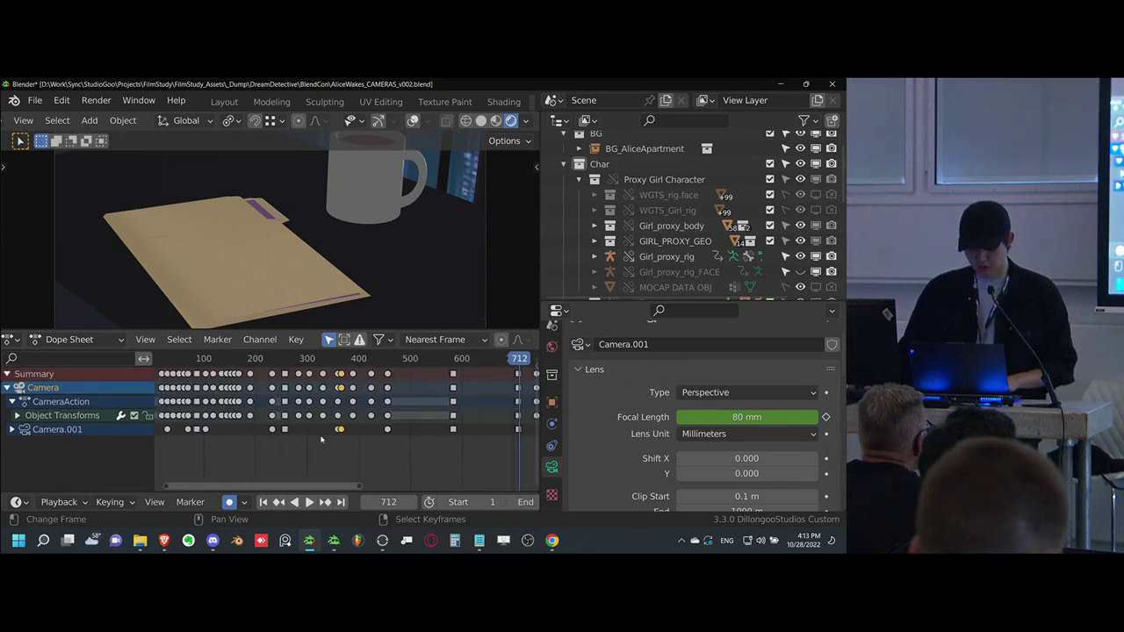
click(383, 450)
key(space)
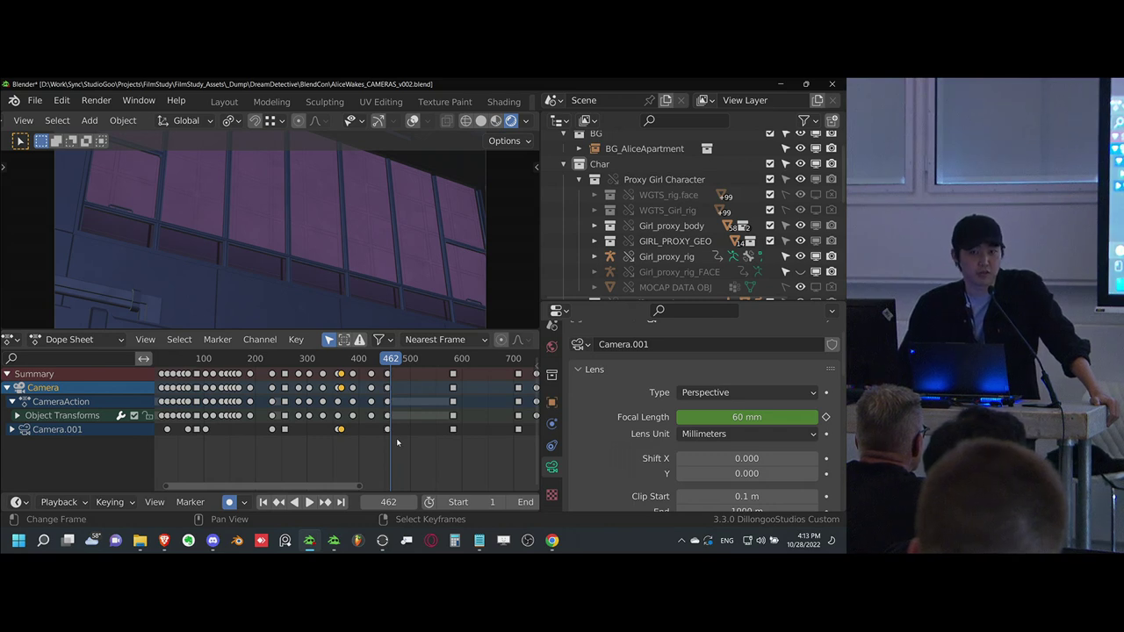
- Scrub and replay around the window shot's first frames, and go back to frame 402 in the preceding shot
middle_drag(393, 436, 390, 436)
drag(376, 442, 407, 414)
key(space)
key(space)
scroll(392, 307, down, 2)
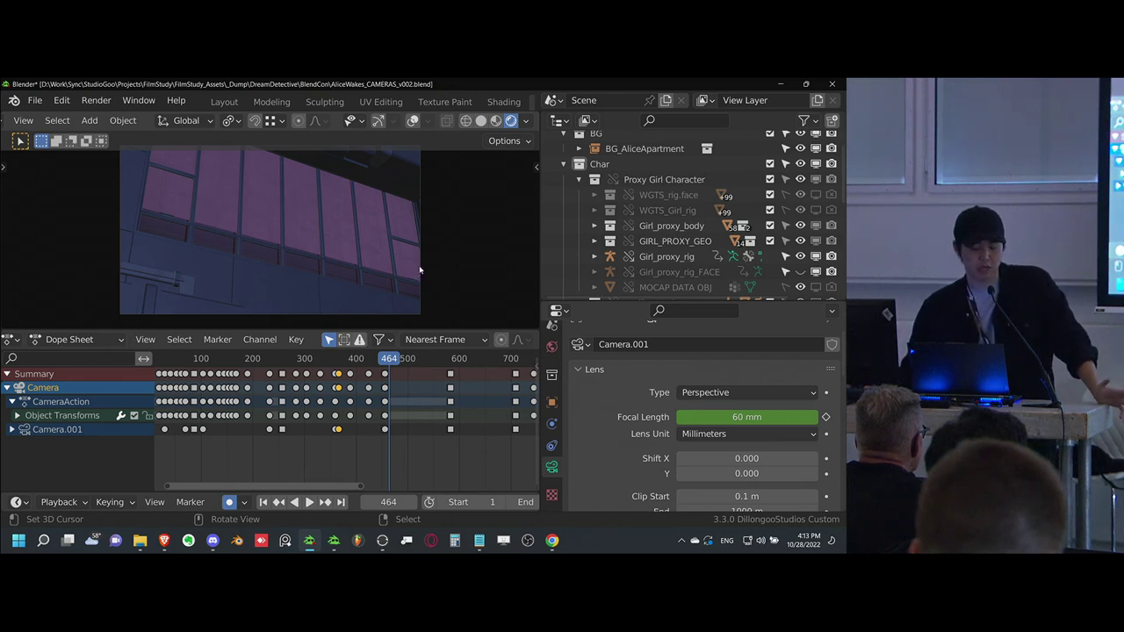
click(386, 431)
key(space)
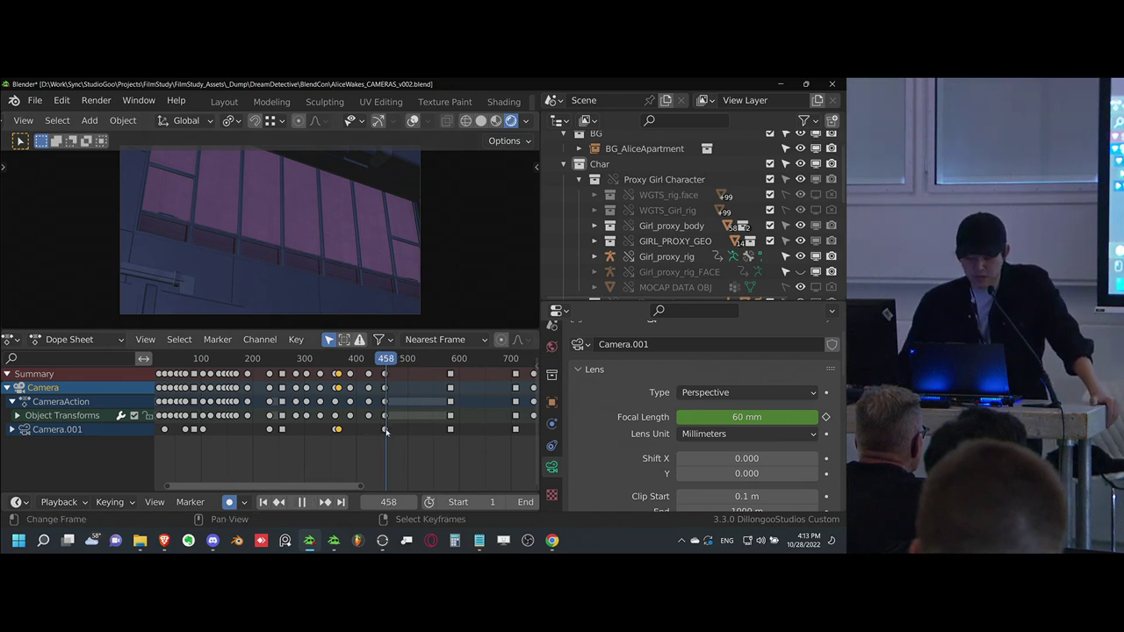
mouse_move(378, 433)
mouse_down()
mouse_move(314, 439)
mouse_move(358, 433)
mouse_up()
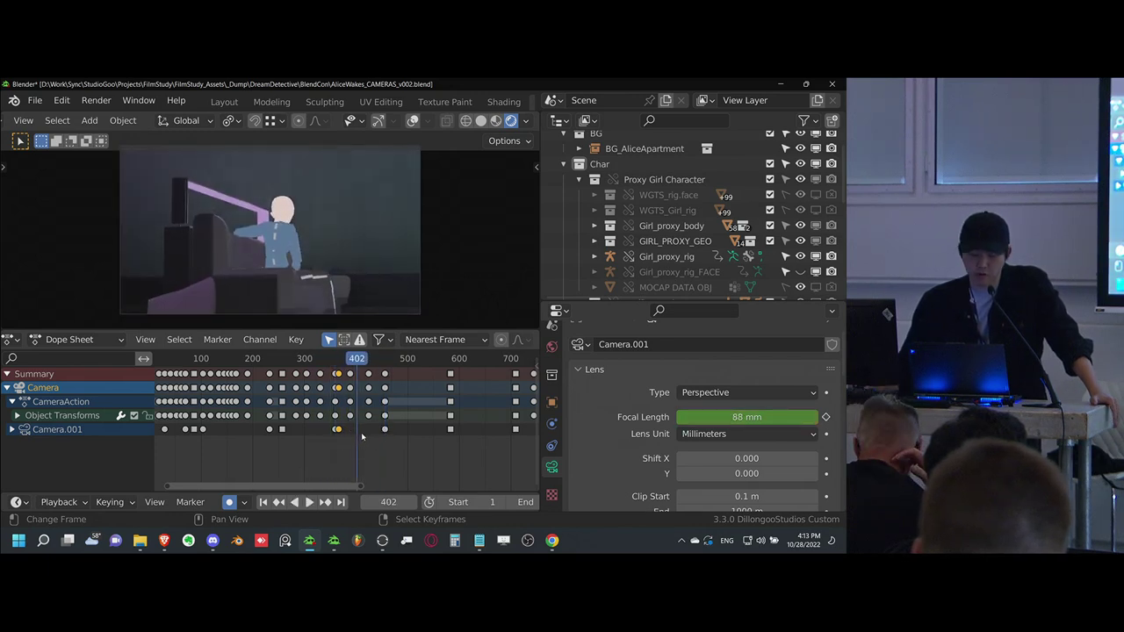
- Replay the cut into the window shot and step back and forth across it, ending on the shot's first frame, 456
click(375, 440)
key(space)
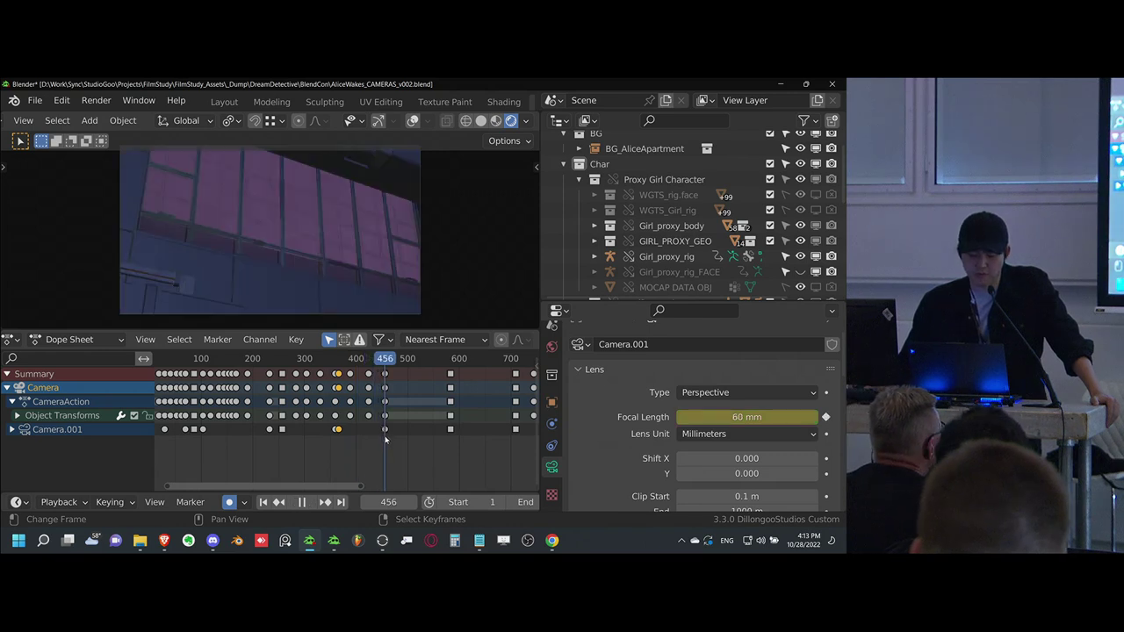
key(space)
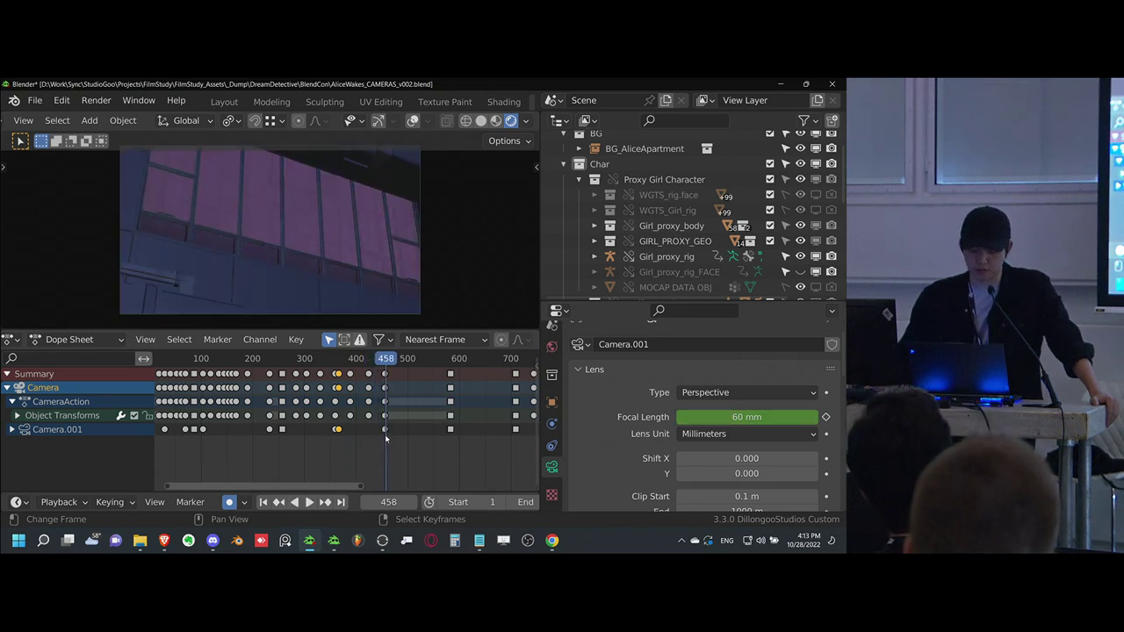
key(Left)
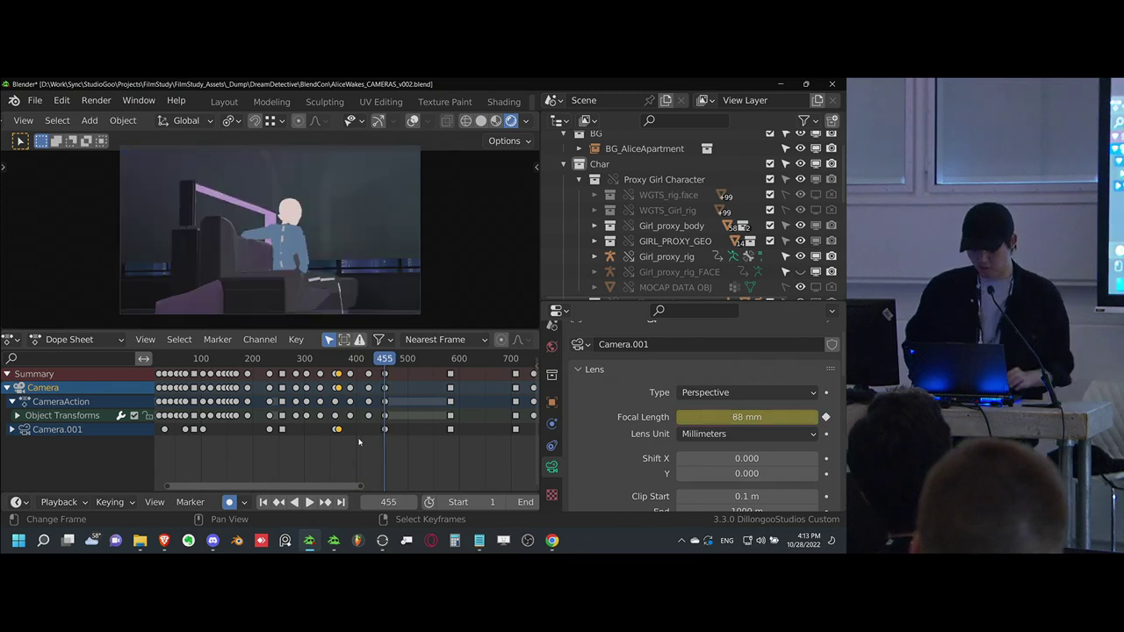
key(Right)
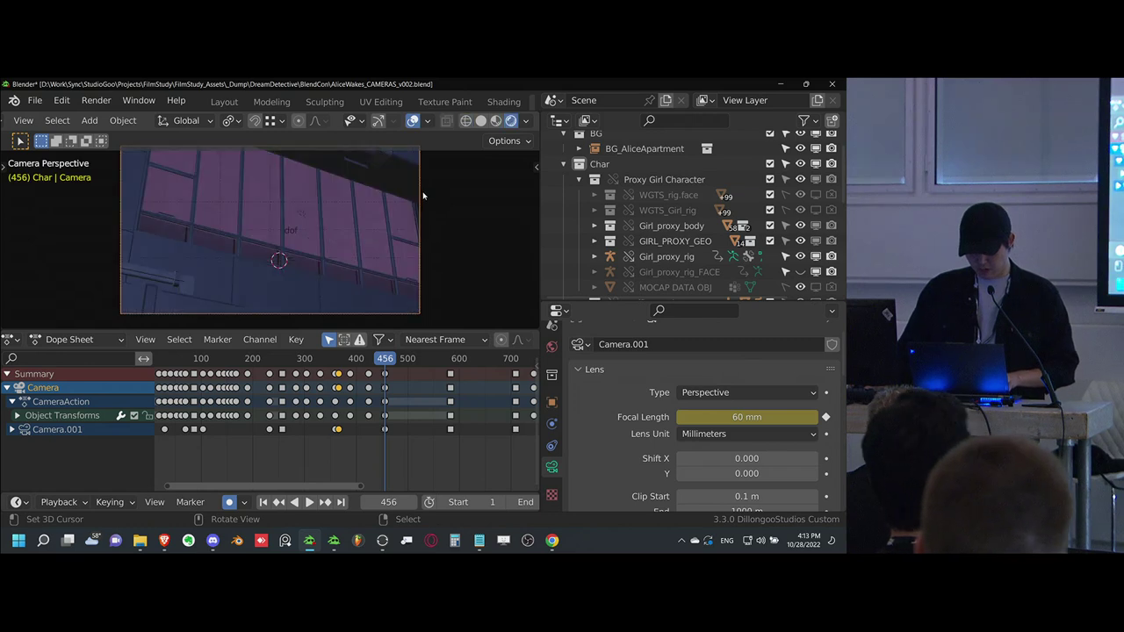
- Save the file and leave the camera view to frame the standing girl beside the sofa in user perspective
key(ctrl+s)
mouse_move(351, 235)
middle_down()
mouse_move(395, 251)
mouse_move(422, 303)
mouse_move(401, 234)
mouse_move(348, 231)
mouse_move(364, 208)
mouse_move(369, 234)
mouse_move(423, 224)
mouse_move(331, 219)
mouse_move(351, 215)
middle_up()
key(ctrl+s)
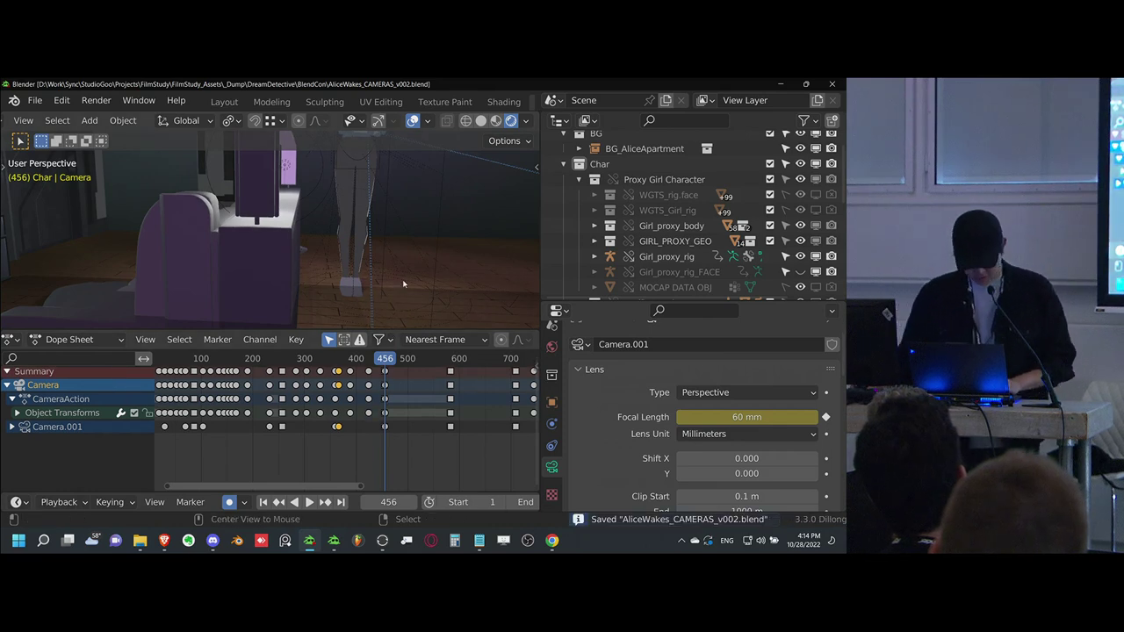
alt+scroll(401, 286, down, 1)
middle_drag(399, 287, 424, 276)
alt+scroll(425, 276, down, 1)
alt+scroll(425, 276, up, 1)
alt+scroll(425, 277, down, 1)
middle_drag(411, 410, 408, 402)
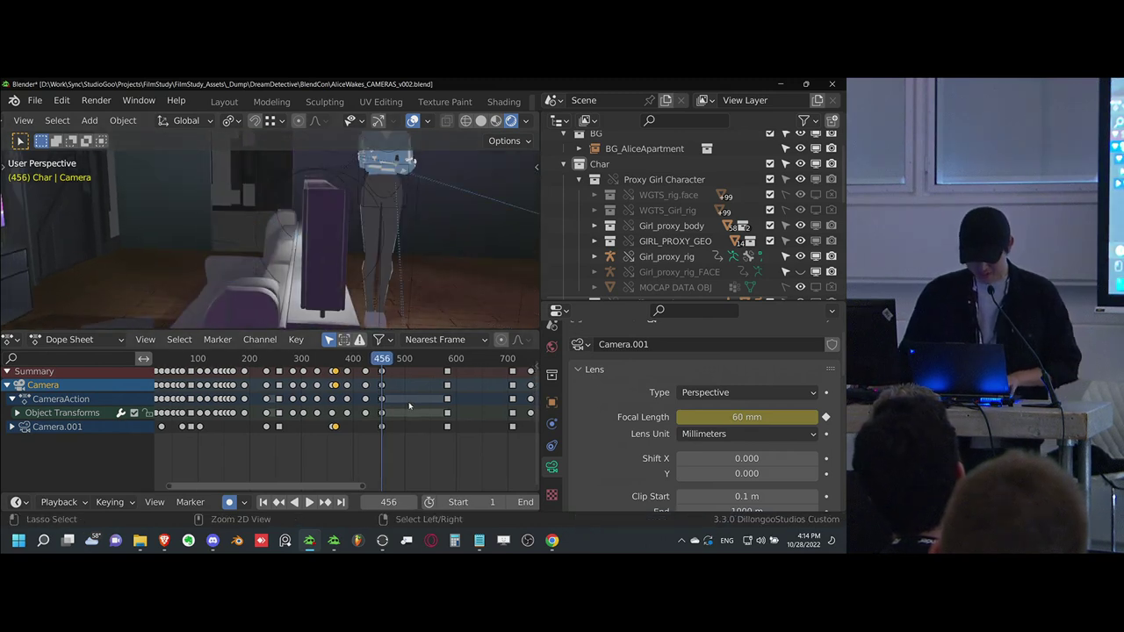
key(ctrl+s)
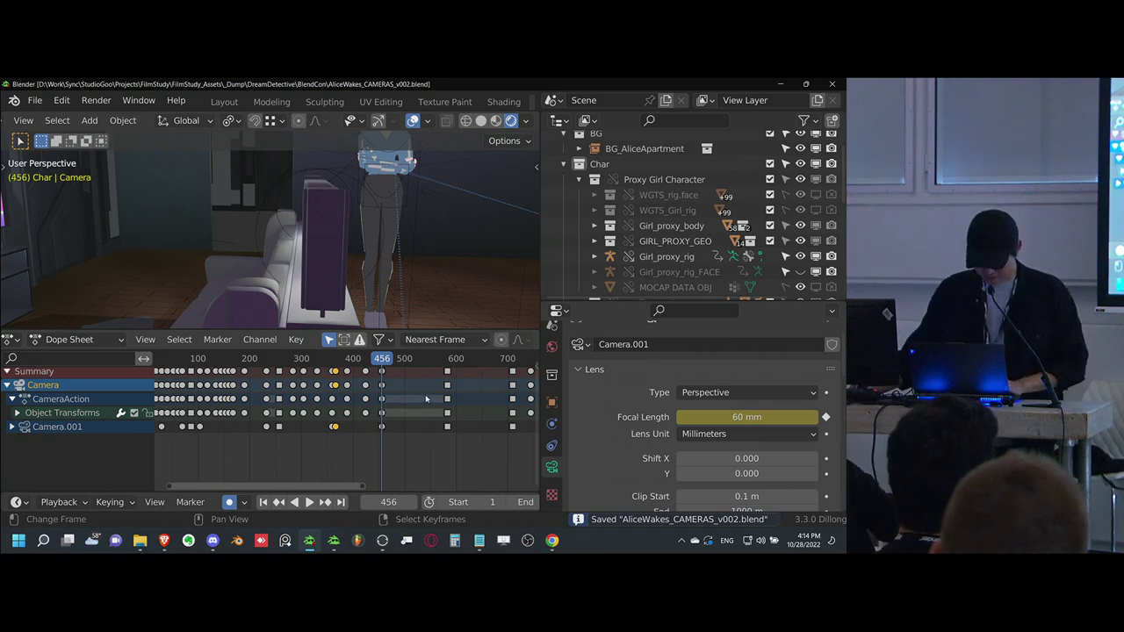
- Check the shot's last key at frame 582, return to frame 456, and snap the camera to a close, low view of the girl's legs
scroll(427, 400, up, 4)
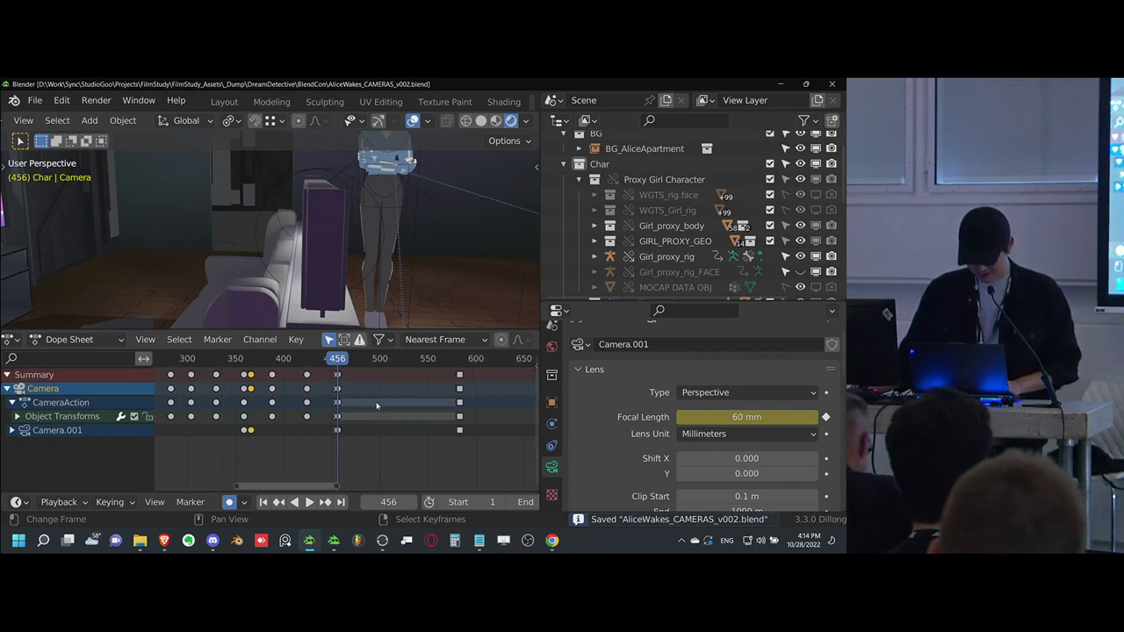
key(Up)
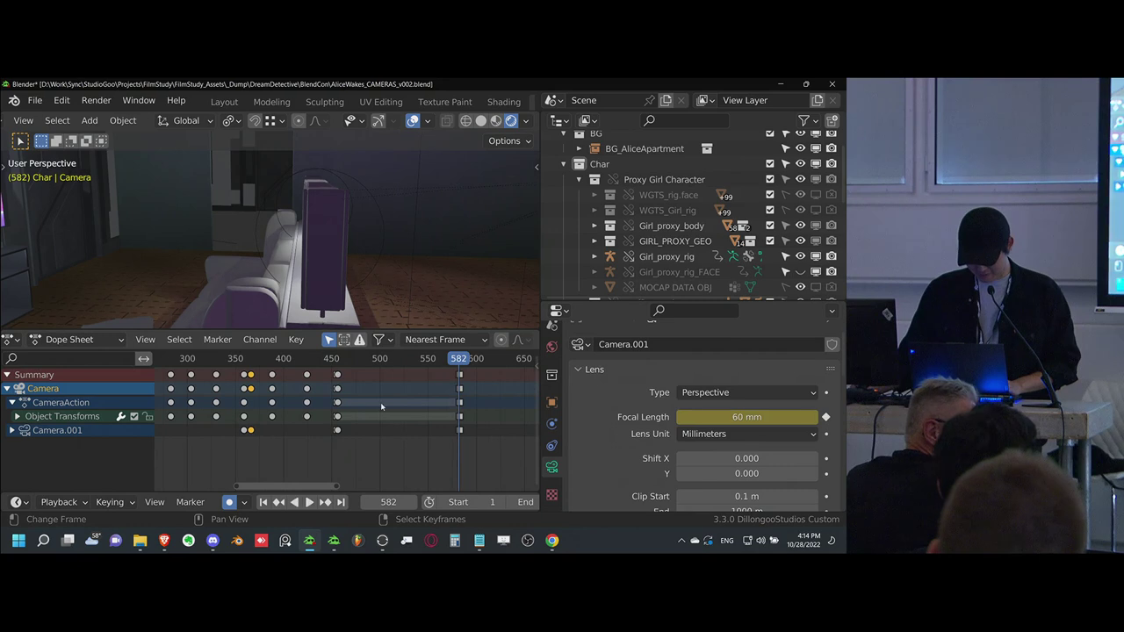
key(Down)
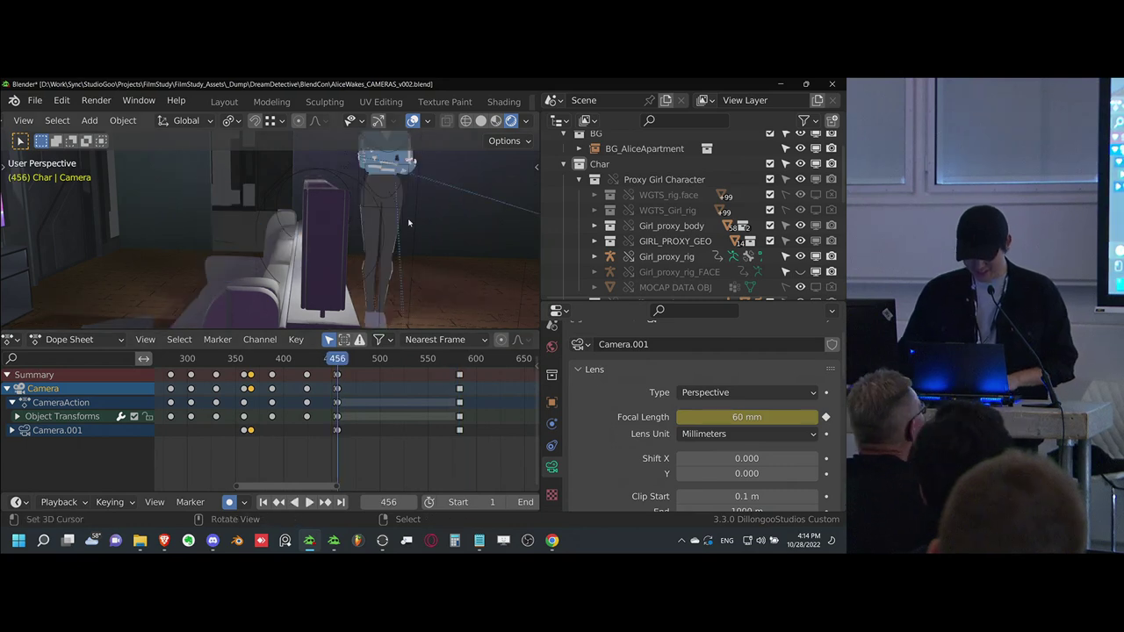
key(KP_0)
middle_drag(403, 255, 376, 236)
scroll(352, 251, up, 3)
key(KP_0)
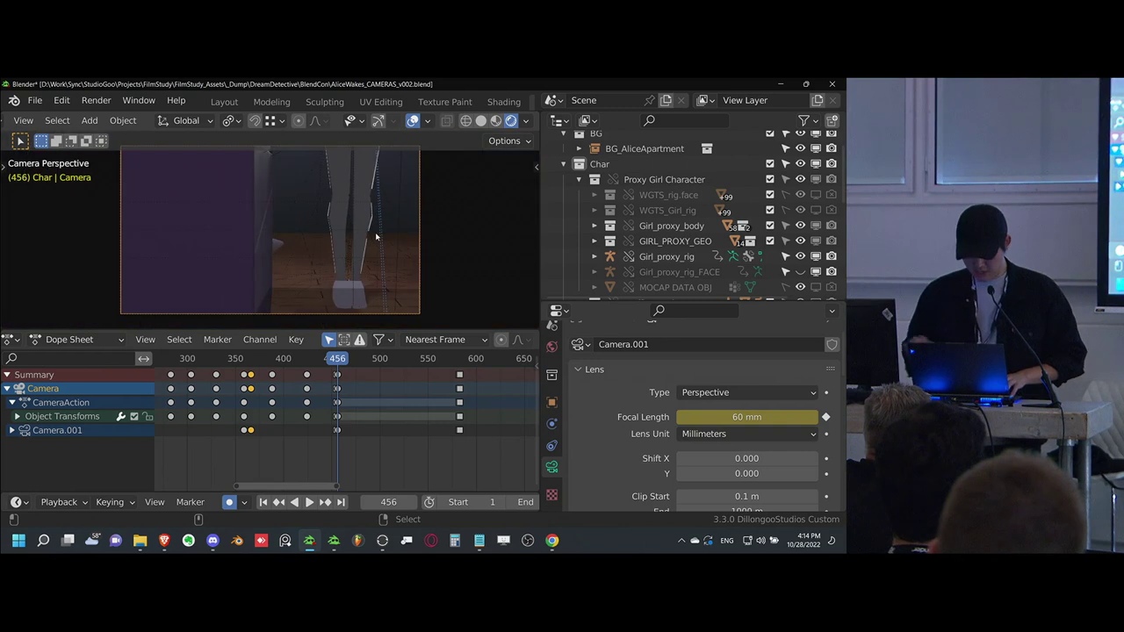
- Lower and rotate the camera at frame 456 so it looks across the floor past the sofa
key(g)
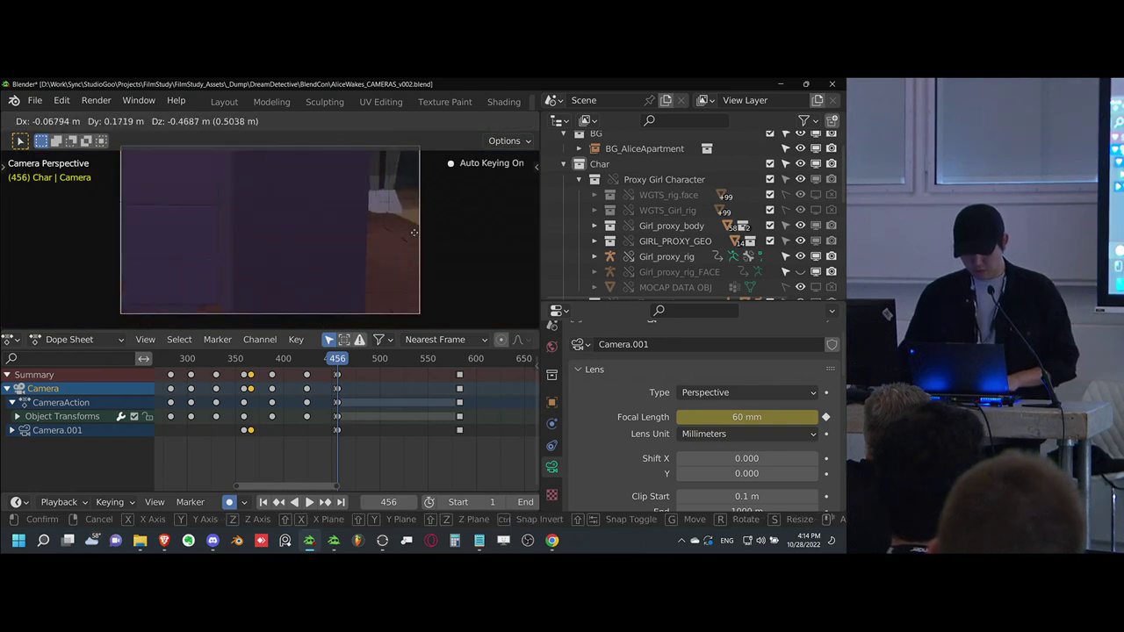
click(415, 242)
key(r)
key(z)
click(389, 261)
key(g)
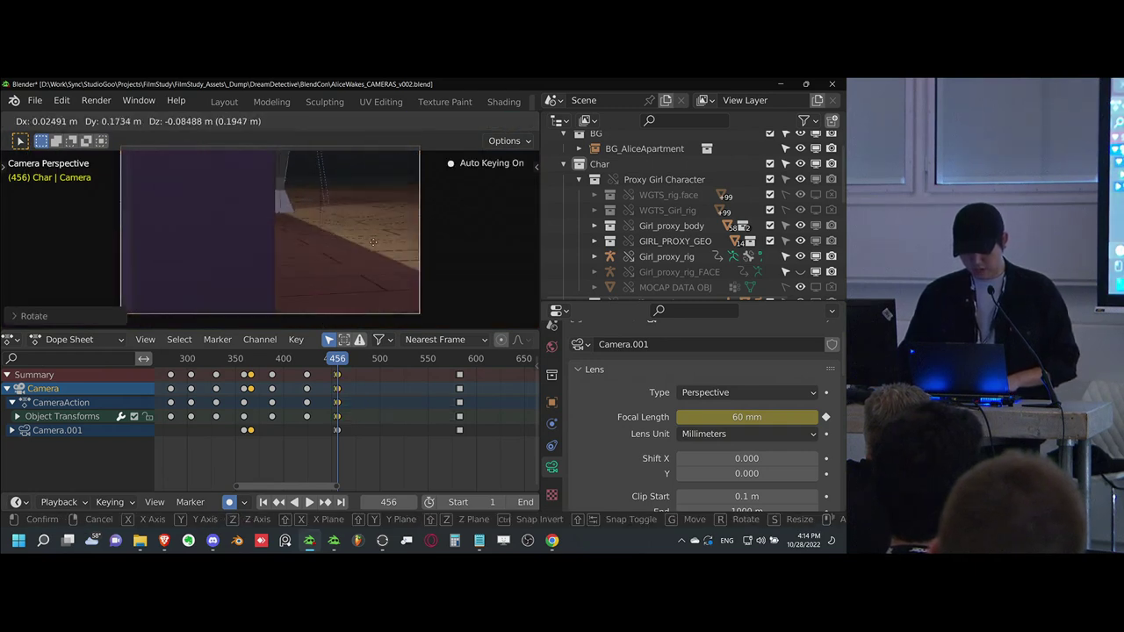
click(375, 242)
key(r)
key(z)
key(Return)
- Fine-tune the camera's position at frame 456 to show the floor beside the sofa's base, and save the file
key(g)
key(z)
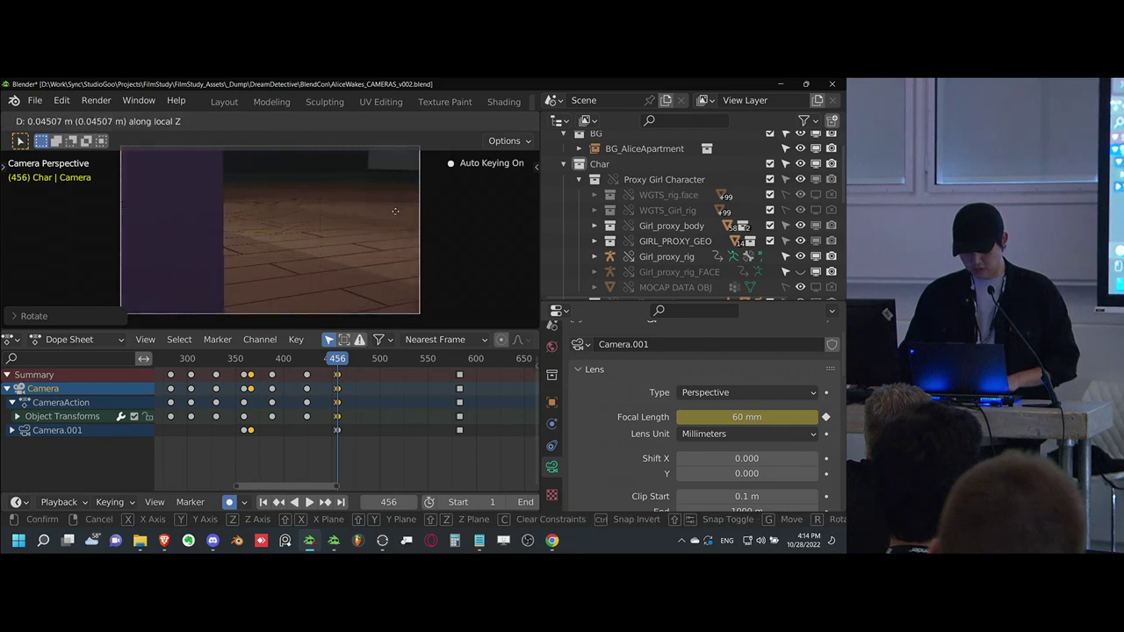
key(z)
key(z)
key(Return)
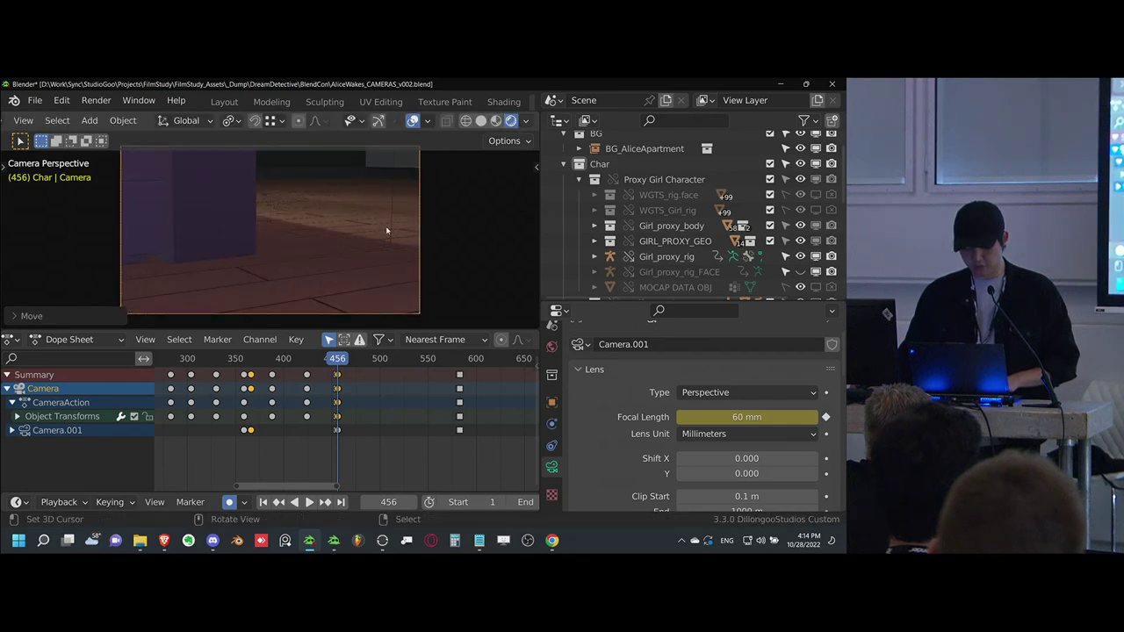
key(ctrl+s)
- Duplicate the camera keys from frame 456 to frame 549 to hold the framing, and play the shot to frame 534
scroll(364, 404, up, 2)
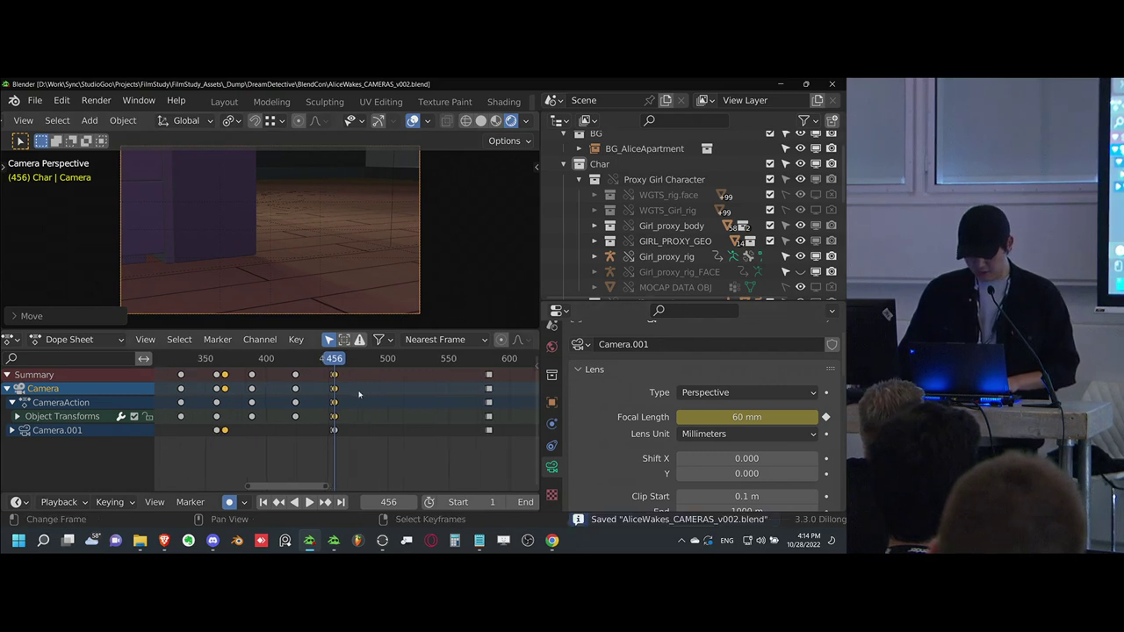
click(338, 377)
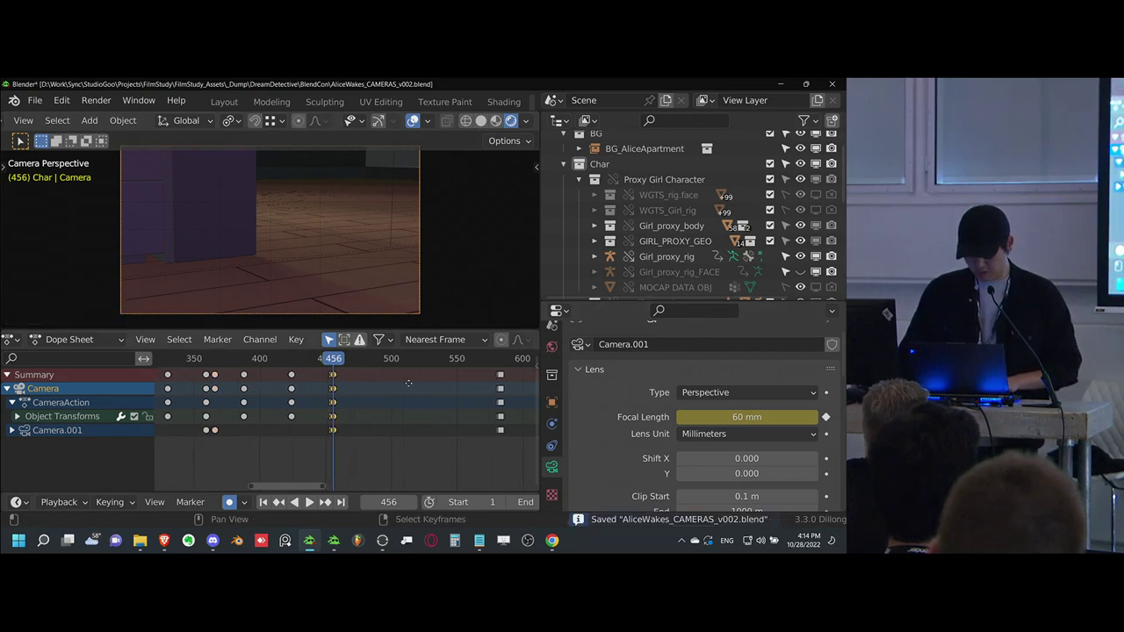
key(shift+d)
click(460, 391)
key(space)
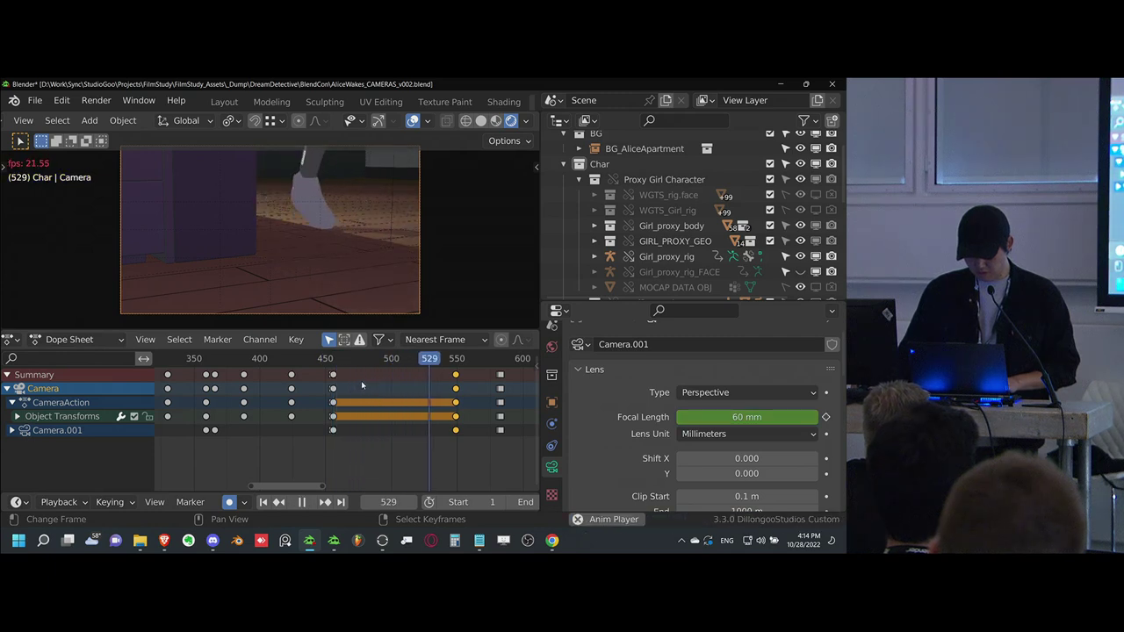
key(space)
- Move the duplicated camera keys from frame 549 to the end of the shot at frame 582
ctrl+scroll(401, 400, right, 1)
scroll(406, 404, up, 3)
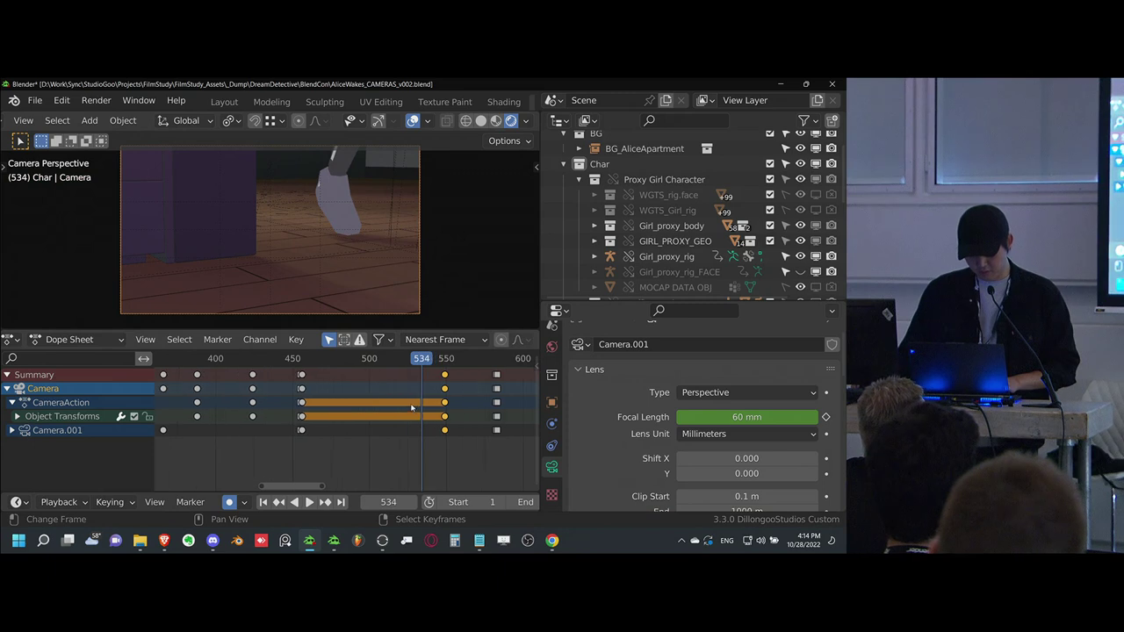
click(445, 396)
middle_drag(445, 396, 405, 399)
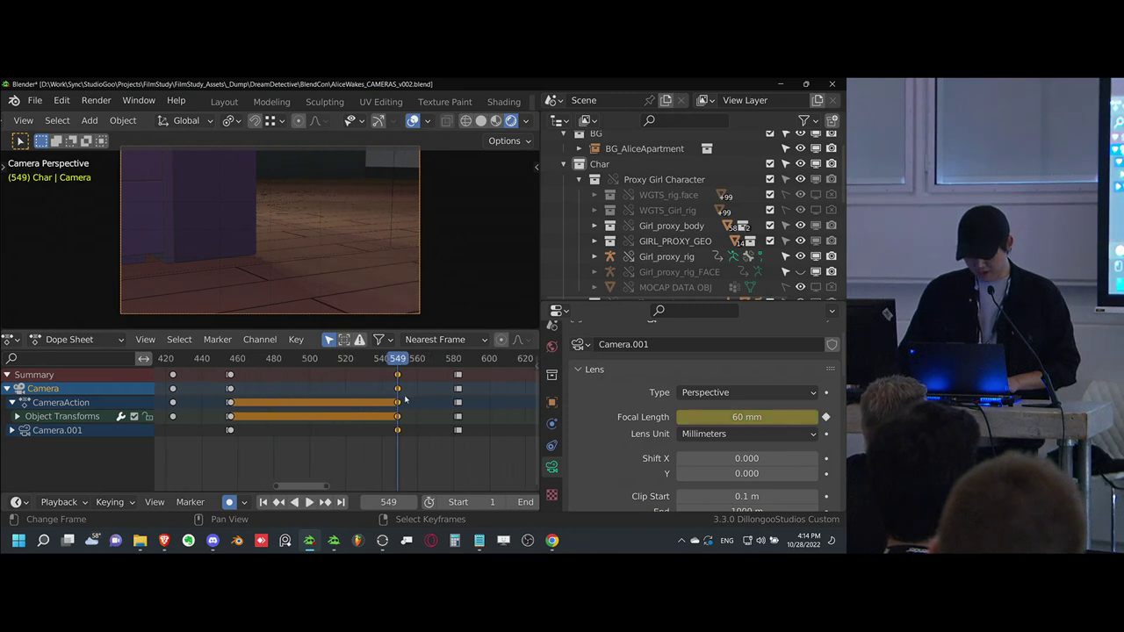
drag(400, 390, 455, 397)
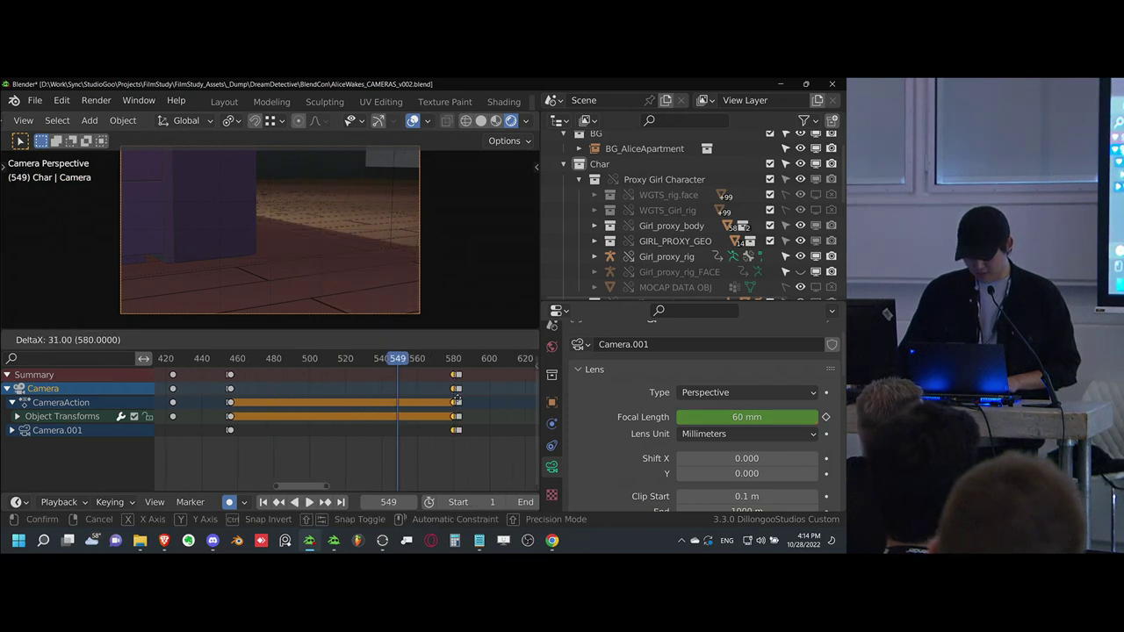
click(458, 402)
key(g)
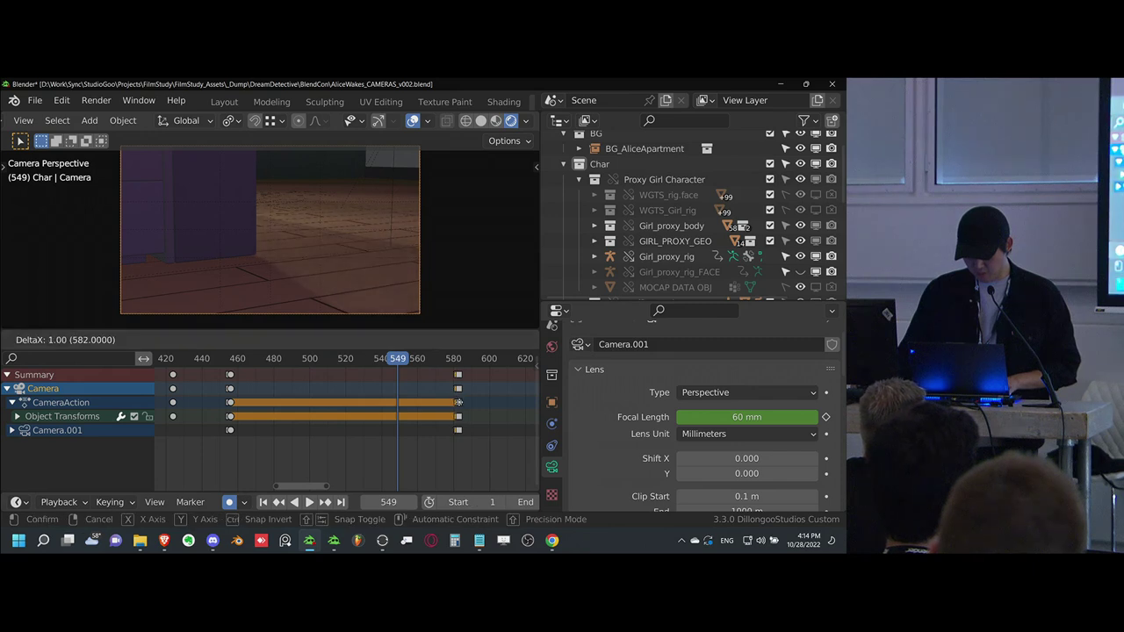
click(457, 401)
- Go back to frame 456, and rotate and move the camera to reframe the low floor shot
click(225, 401)
key(space)
drag(234, 404, 236, 403)
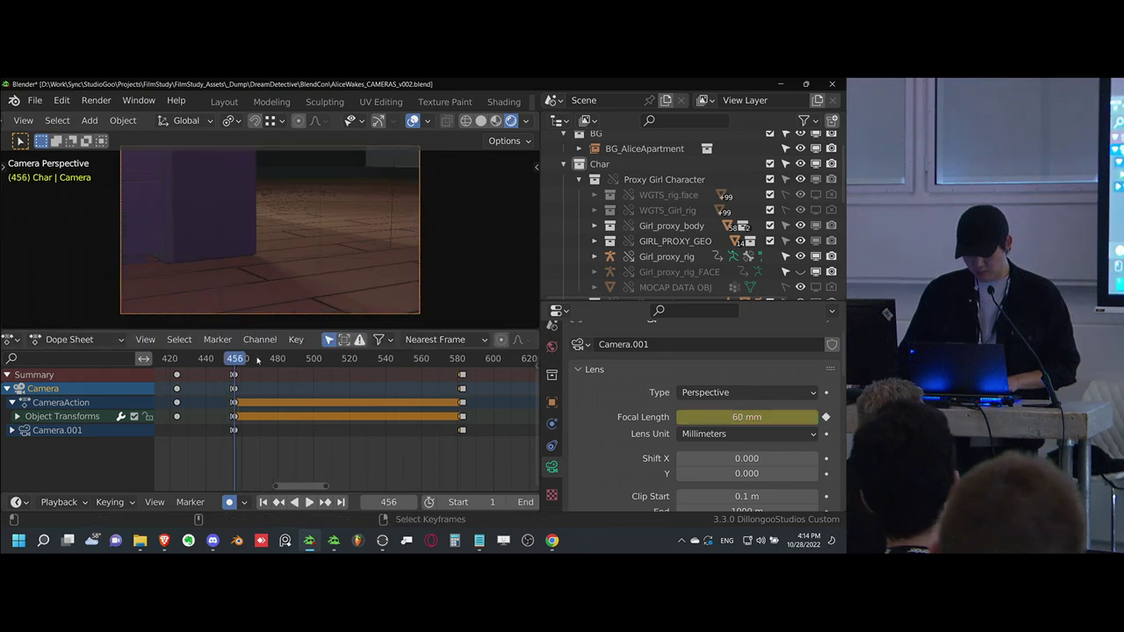
key(r)
key(r)
click(294, 297)
key(g)
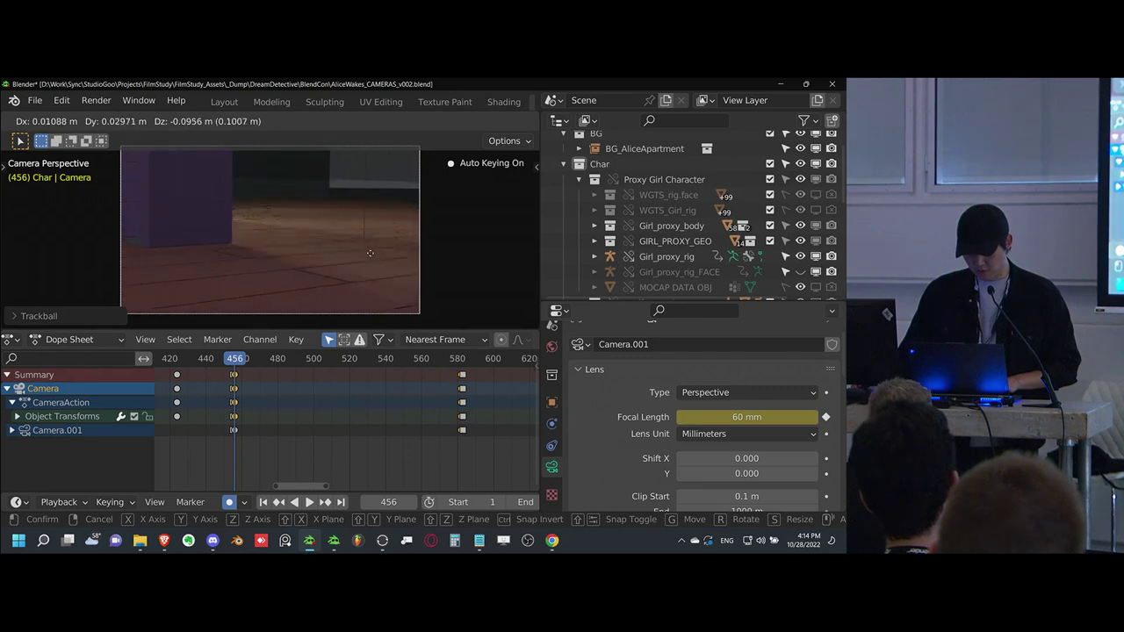
click(361, 287)
- Duplicate the reframed camera keys from frame 456 to frame 582 and replay the start of the shot
click(238, 392)
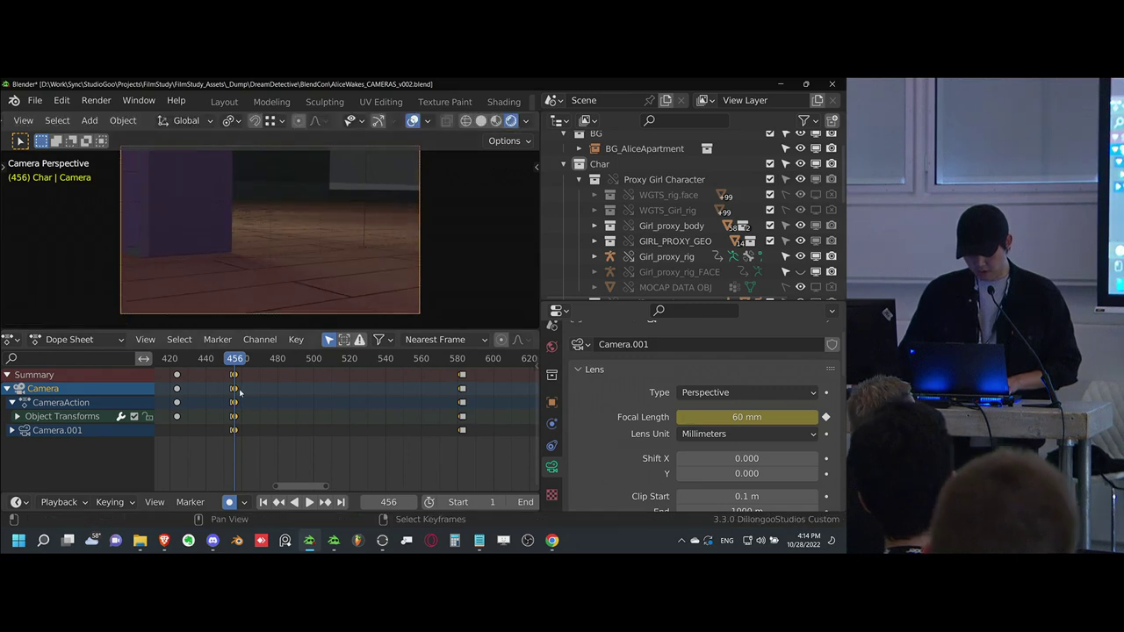
key(shift+d)
click(466, 393)
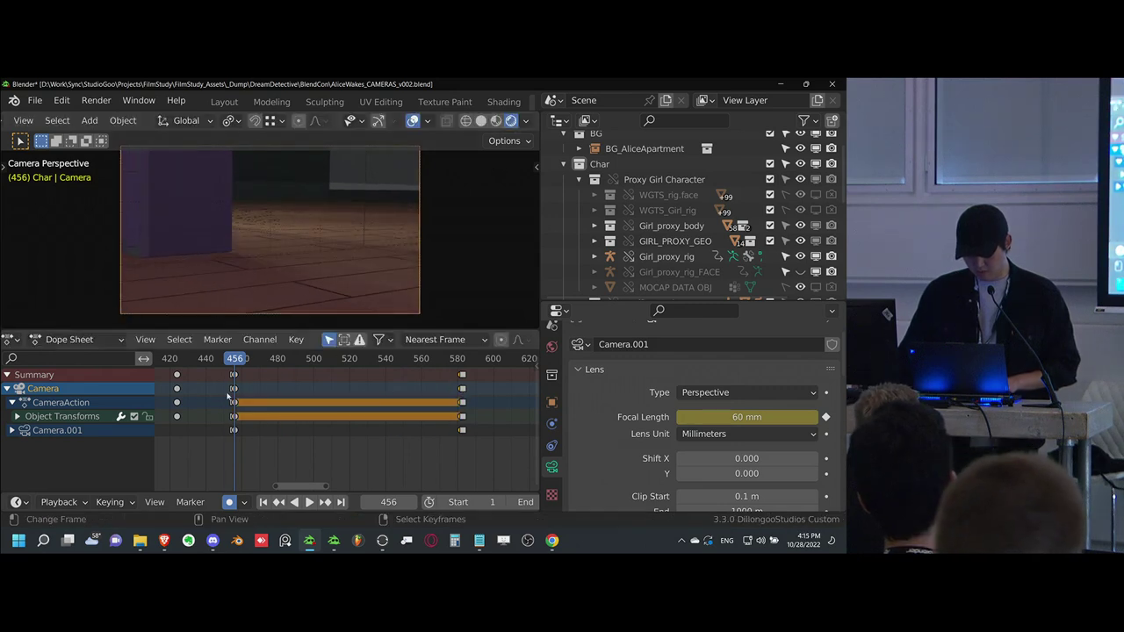
key(space)
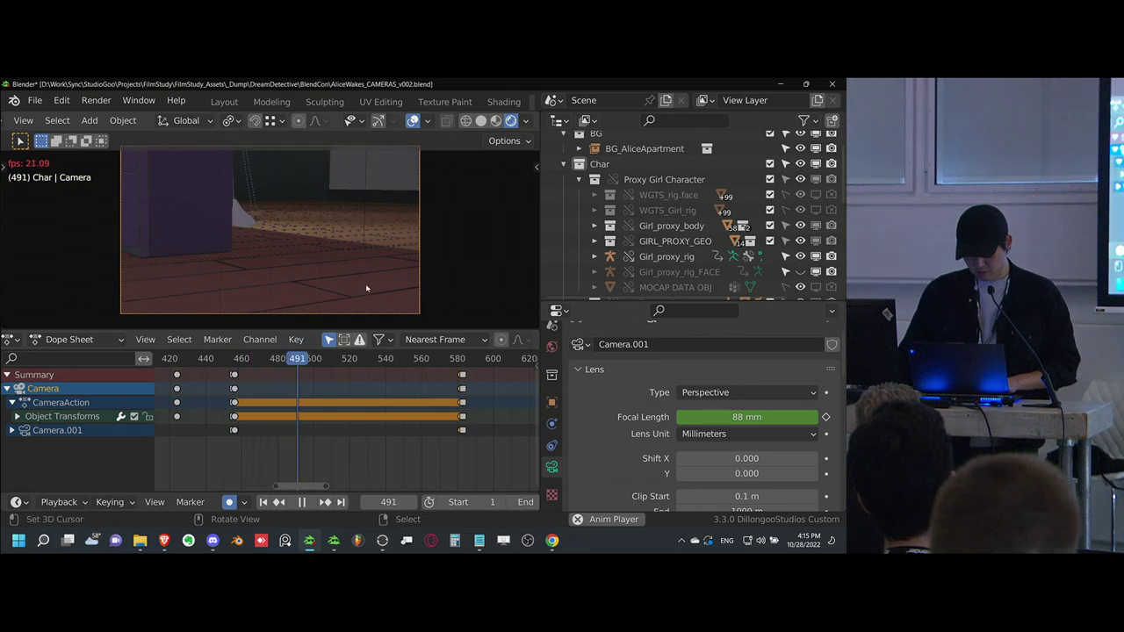
key(Escape)
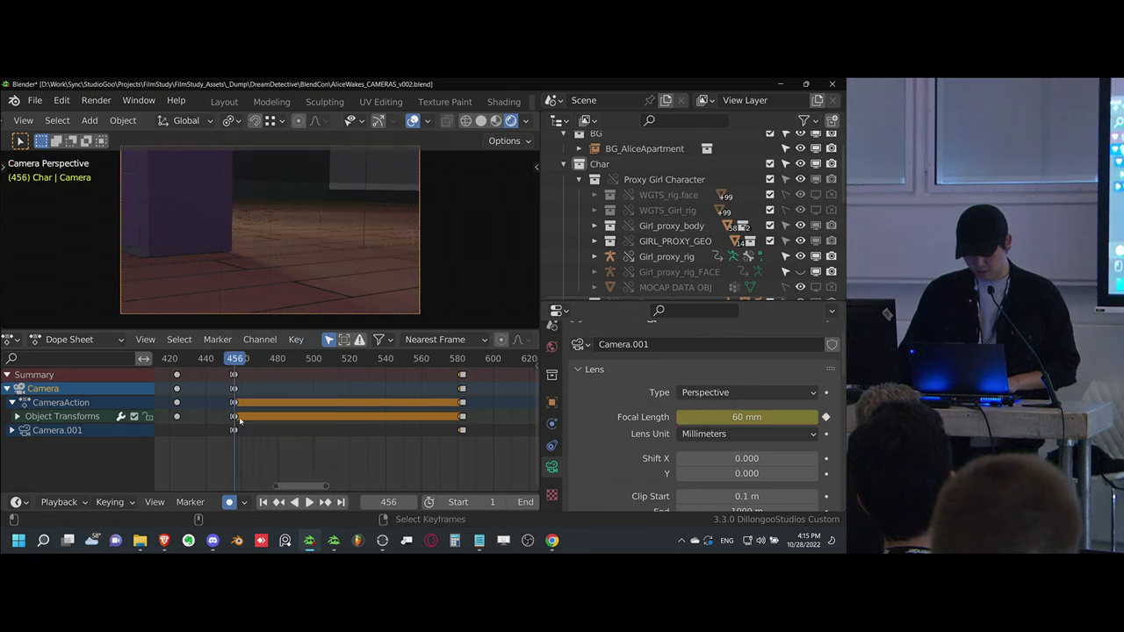
- Set the camera's focal length to 90 mm at frames 456 and 582, and save the file
mouse_move(746, 417)
mouse_down()
mouse_move(804, 417)
mouse_move(742, 418)
mouse_up()
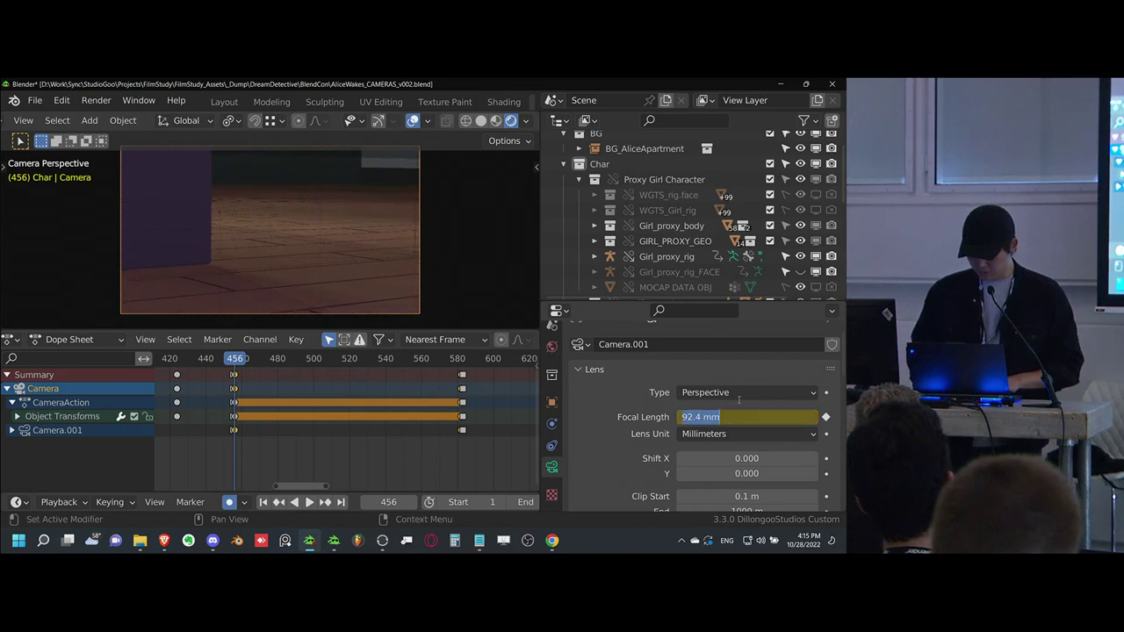
text(90)
key(Return)
drag(465, 430, 461, 431)
key(Escape)
key(Right)
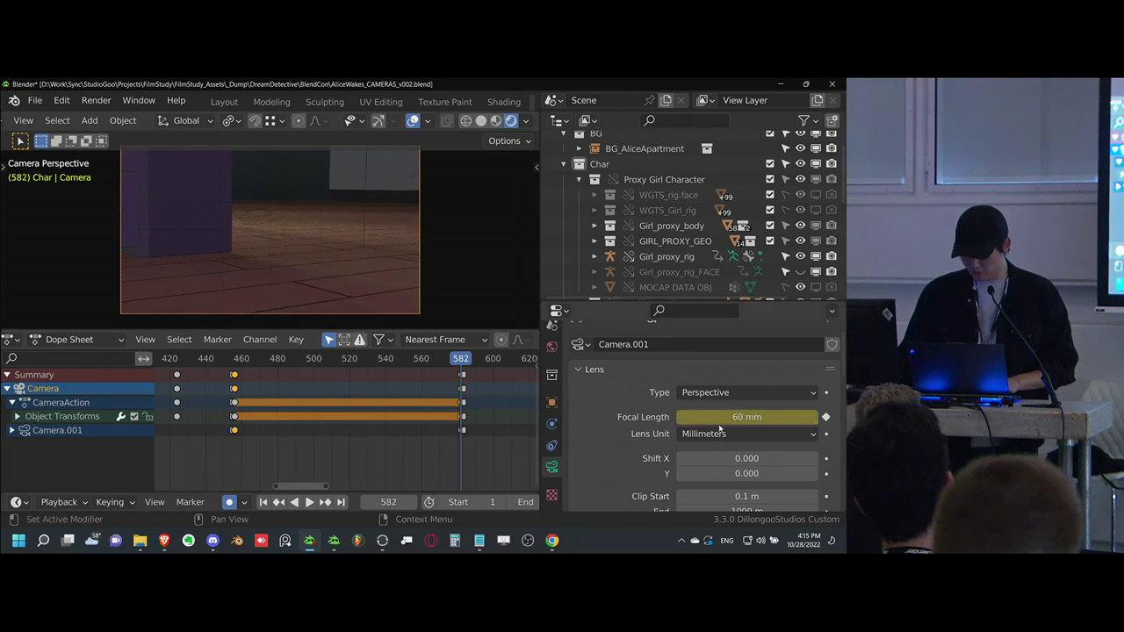
key(Return)
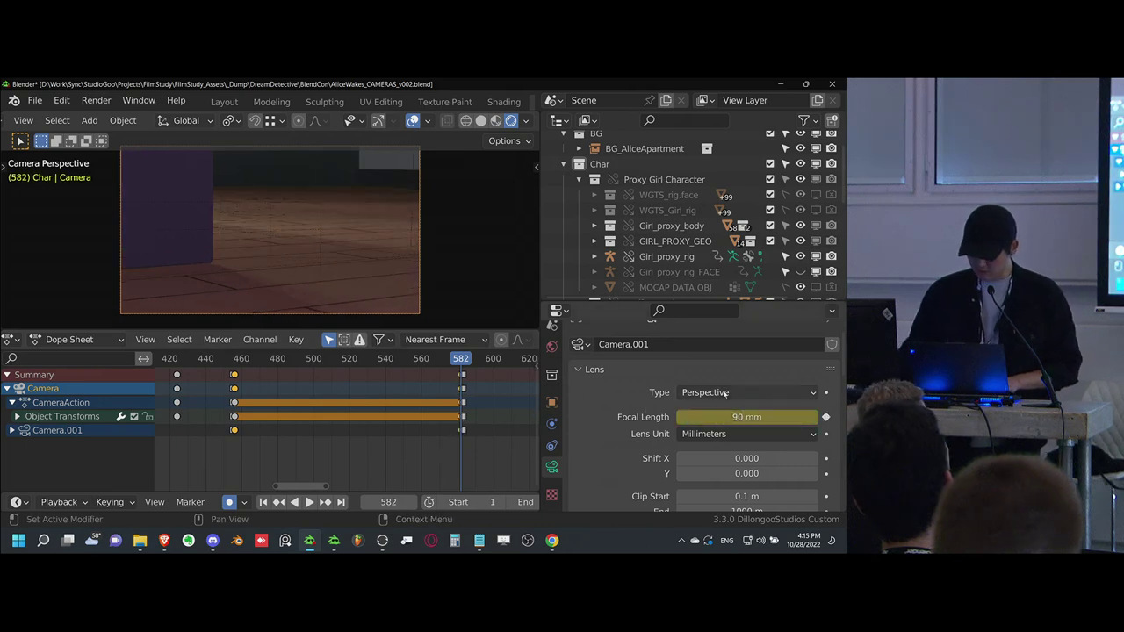
key(ctrl+s)
- Replay the low floor shot, go back to frame 456, and tilt the camera slightly with a trackball rotation
key(Down)
key(space)
drag(308, 430, 273, 436)
click(235, 434)
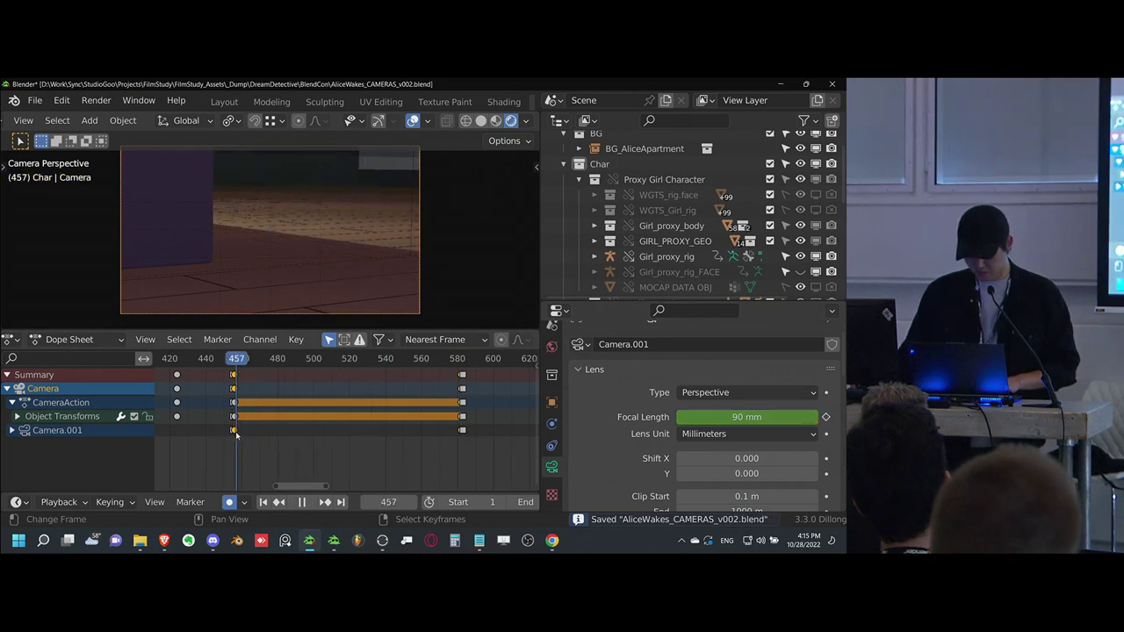
key(space)
key(r)
key(r)
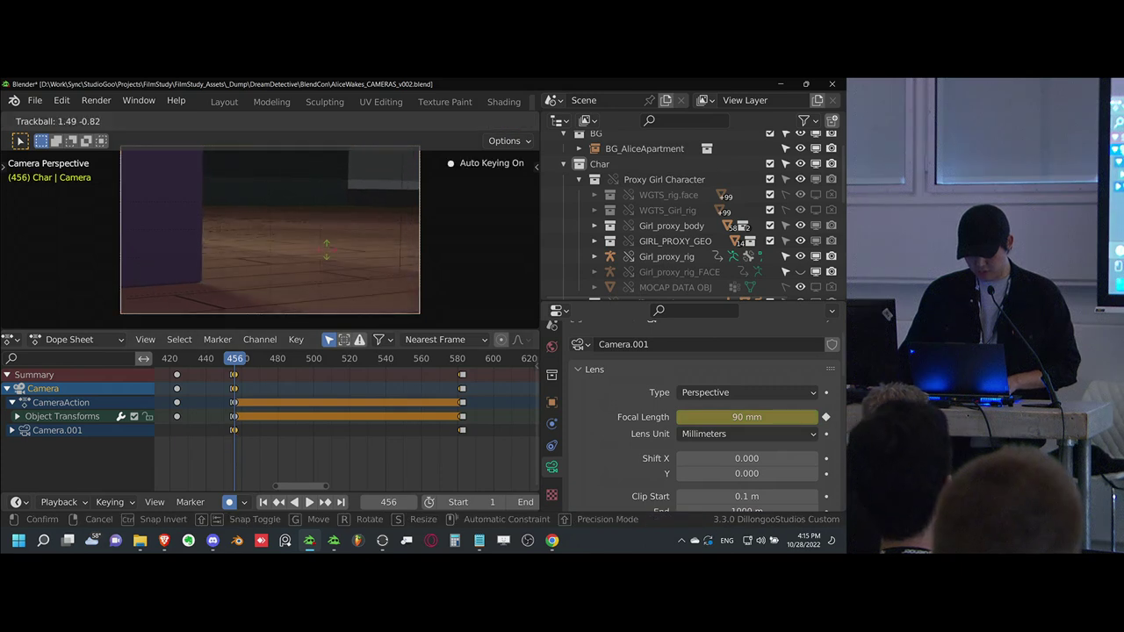
click(330, 253)
- Rotate the camera slightly at frame 582 so it drifts during the shot, and play the shot through to frame 587
click(463, 428)
key(space)
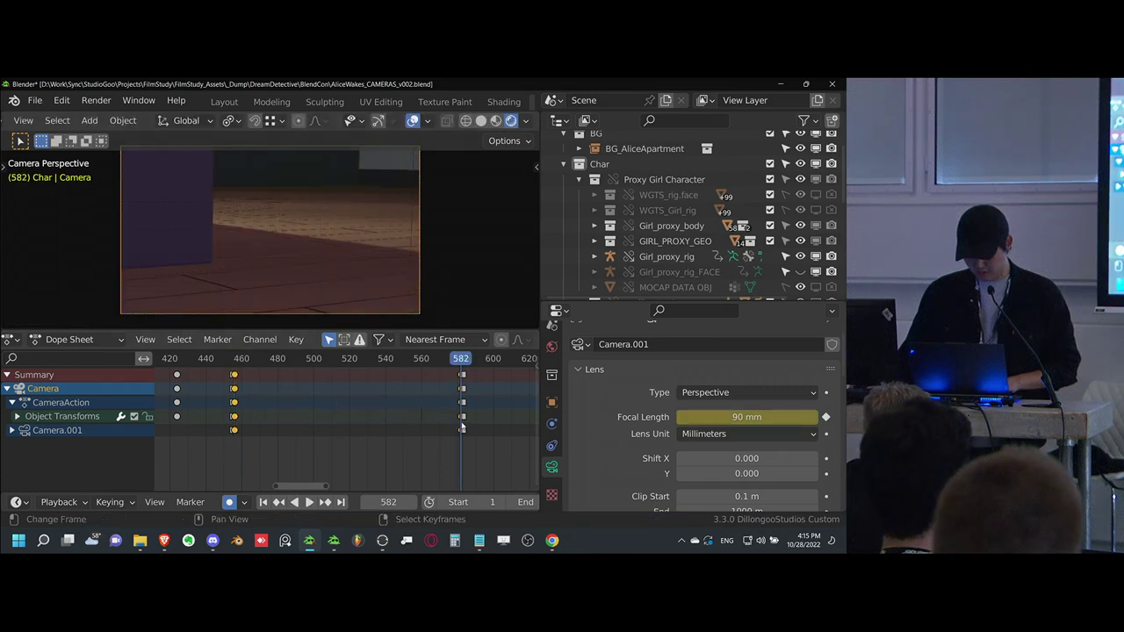
key(r)
key(r)
click(355, 227)
click(262, 423)
key(space)
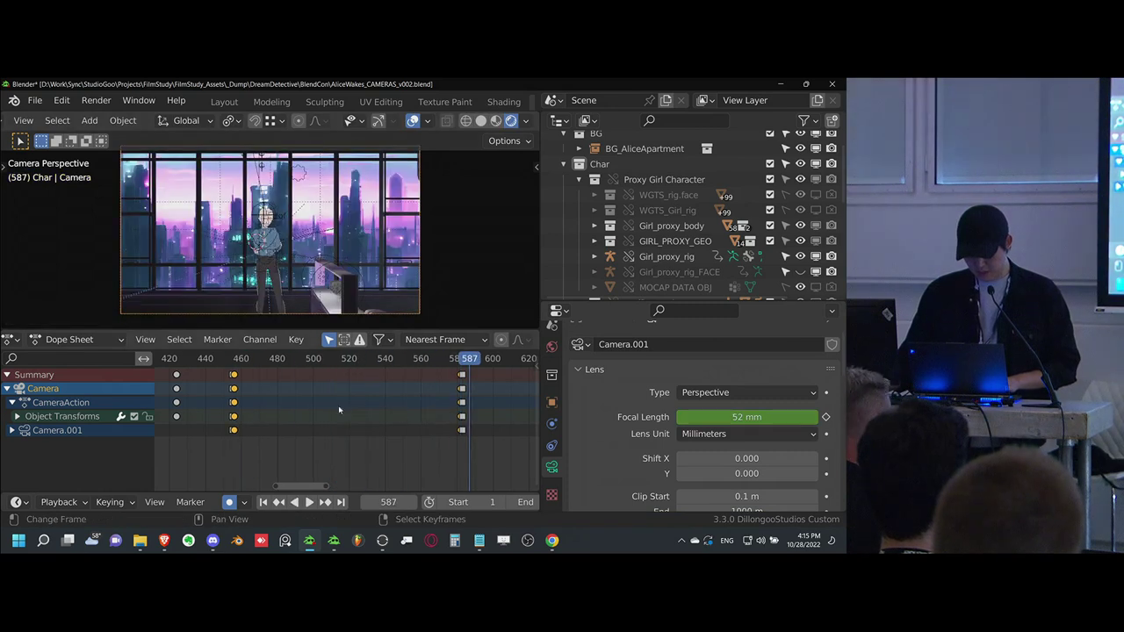
- Save the file and replay the low floor shot from about frame 461
key(ctrl+s)
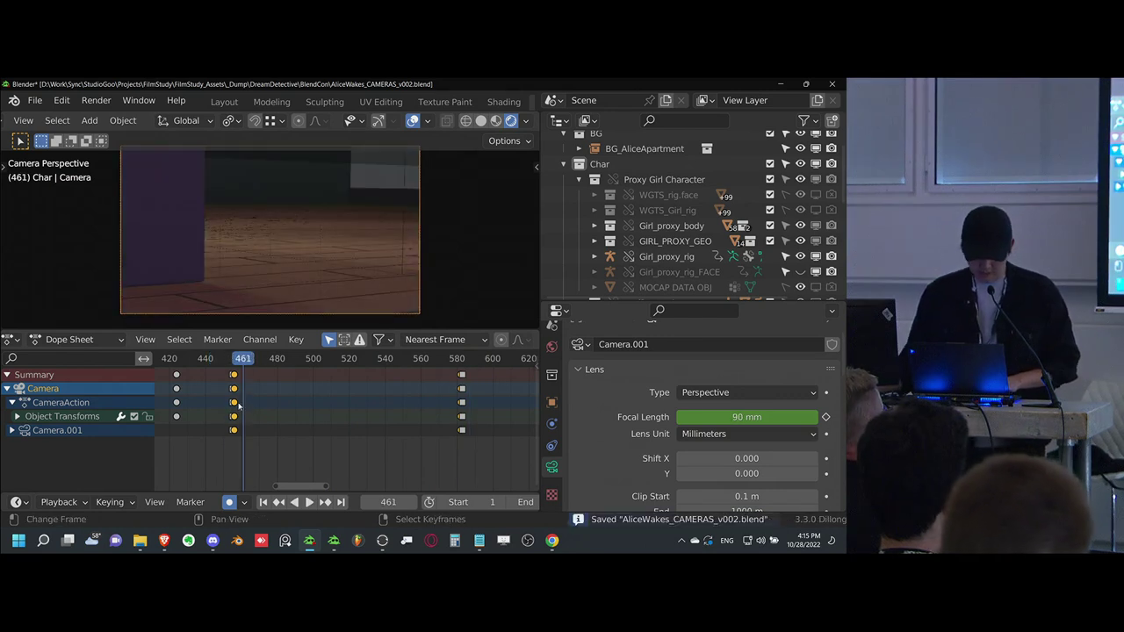
key(space)
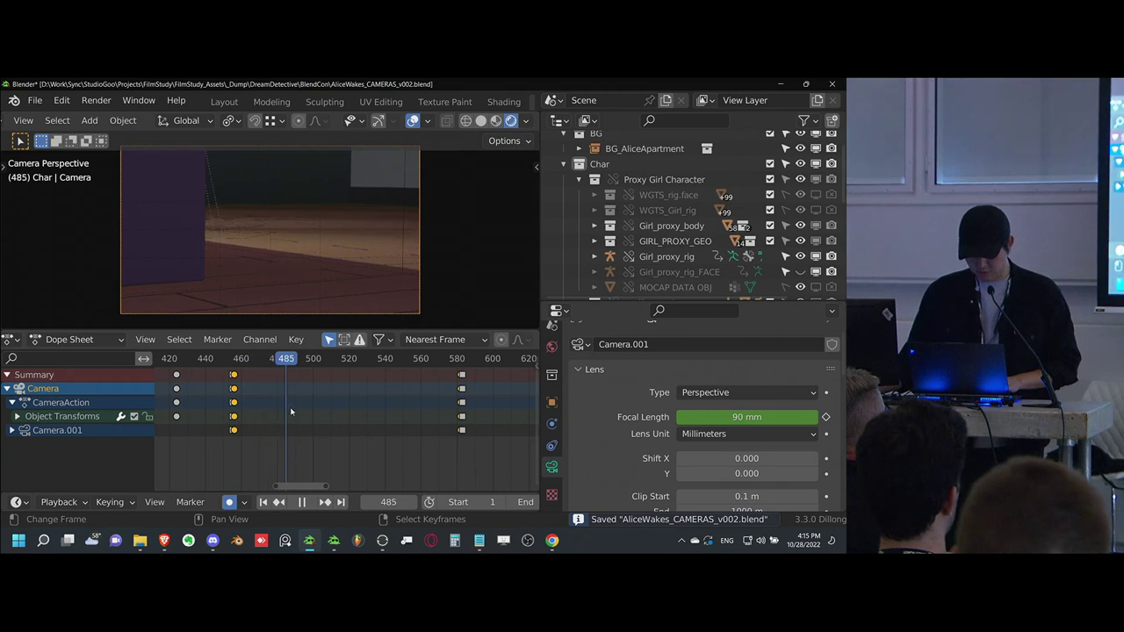
key(space)
- At frame 520, key the camera and give it a new low view from behind the sofa toward the windows
click(346, 411)
key(i)
key(r)
key(r)
right_click(302, 244)
key(KP_0)
middle_drag(323, 249, 345, 297)
scroll(390, 250, up, 4)
key(KP_0)
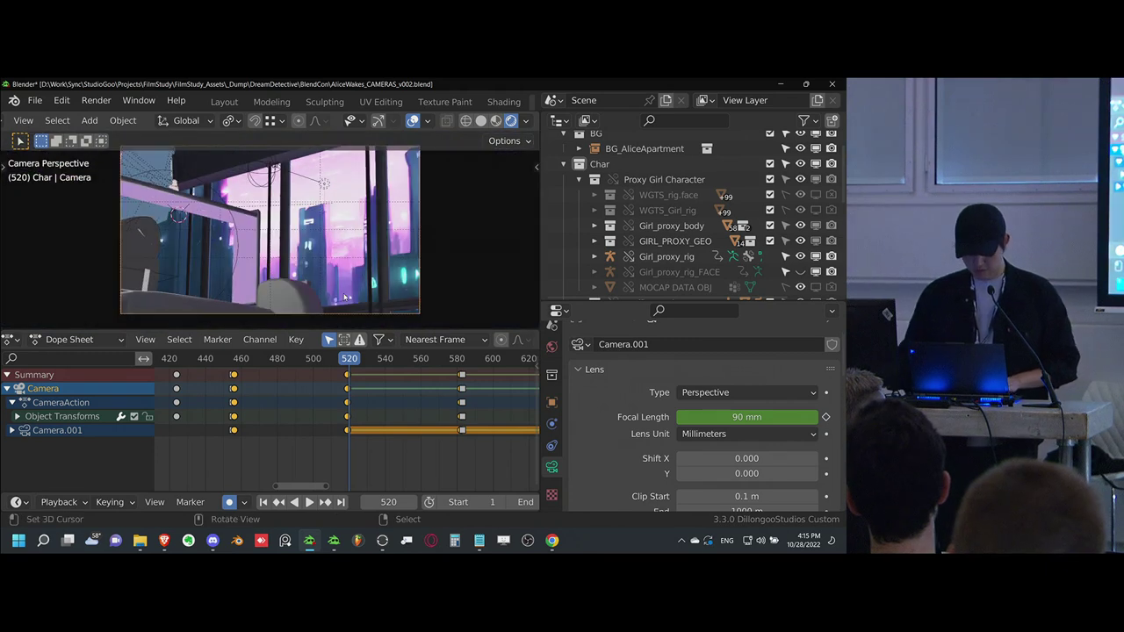
- Move the camera about 1.5 m along its local Z axis at frame 520 to bring the girl into the shot
key(g)
key(z)
key(z)
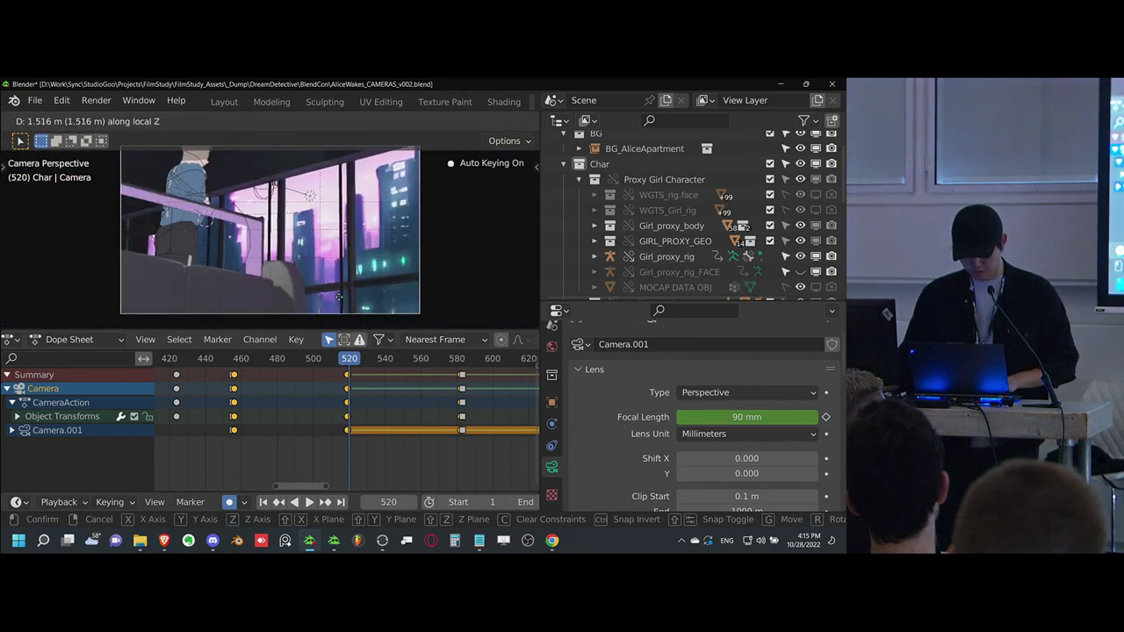
click(390, 243)
- Set the focal length at frame 520 to 58.3 mm and rotate the camera slightly around the global Z axis
drag(779, 418, 706, 418)
key(r)
key(r)
key(z)
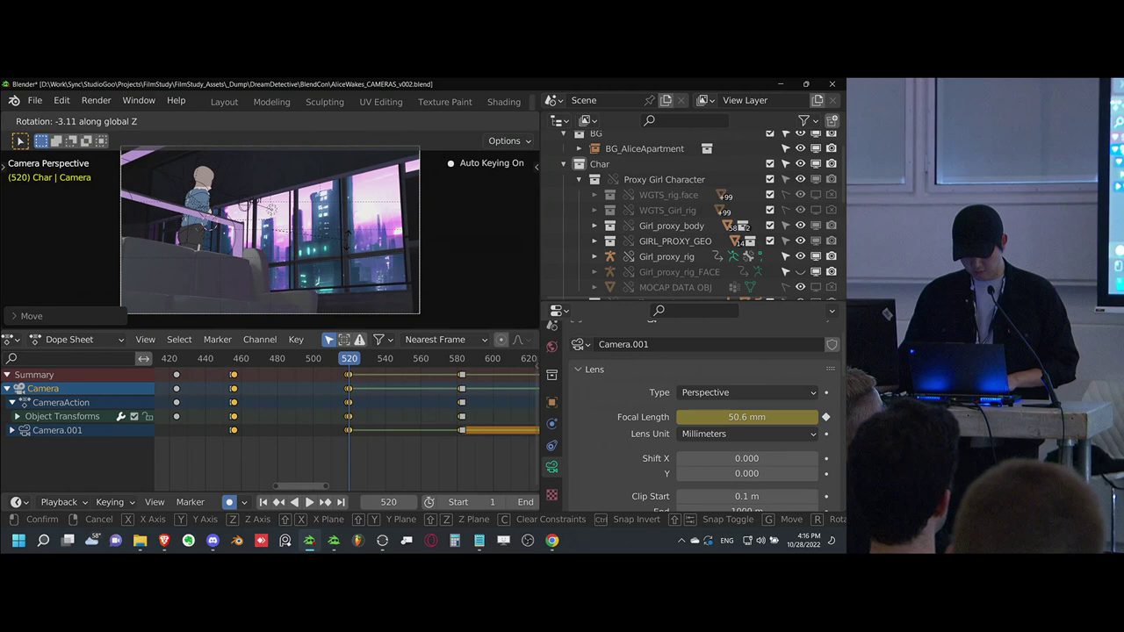
click(814, 384)
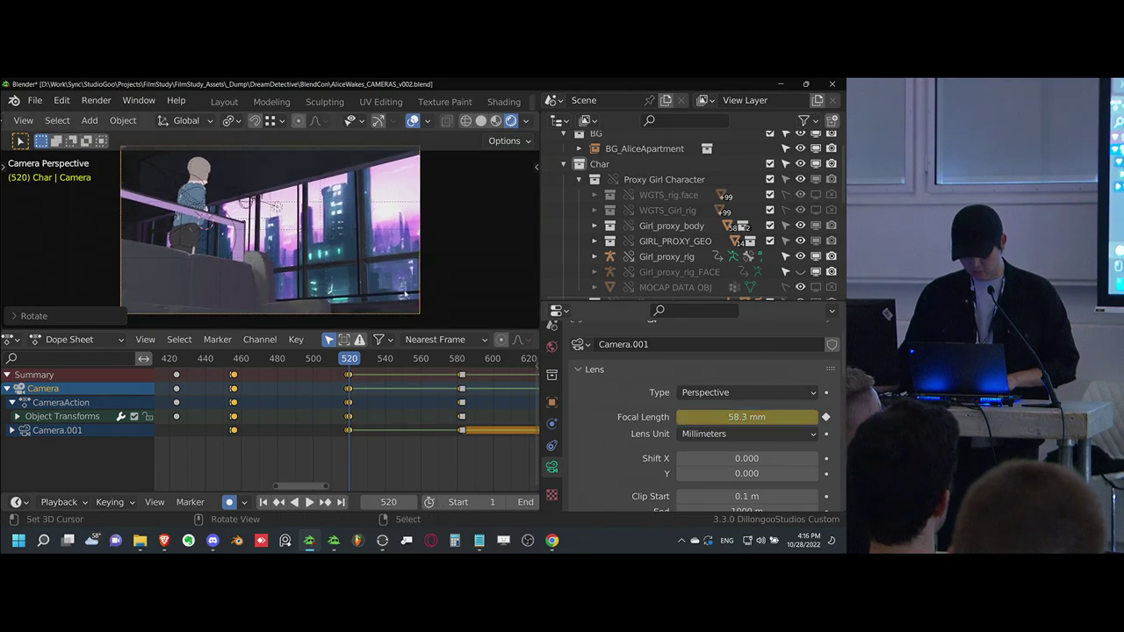
- Refine the frame 520 composition by shifting the camera and giving it a trackball rotation of about 2 degrees per axis
key(g)
key(z)
key(r)
key(r)
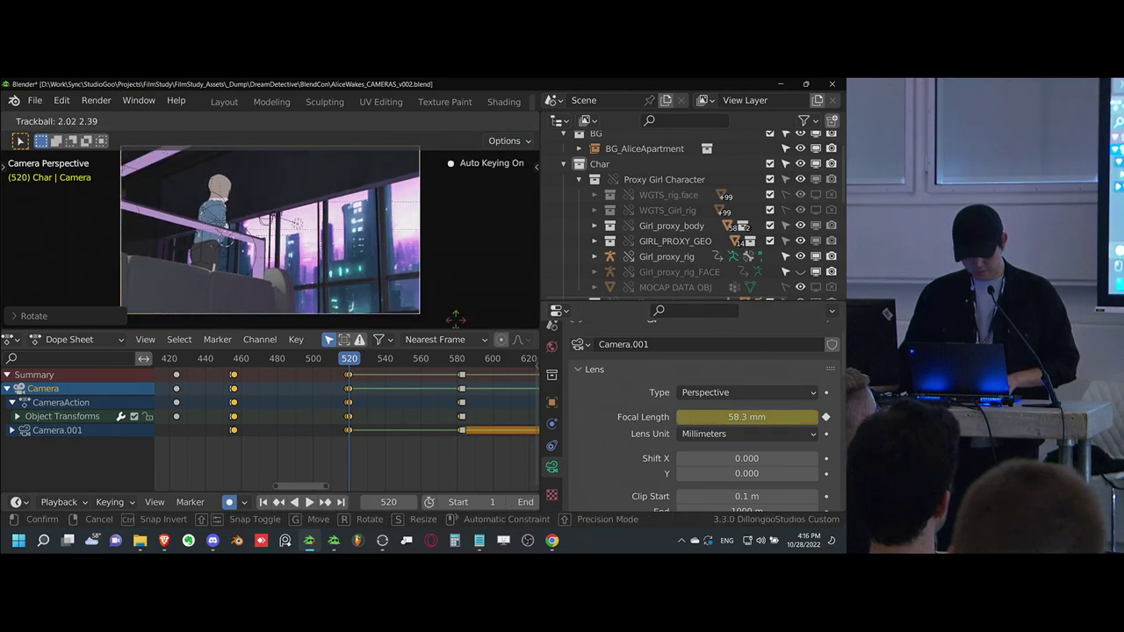
click(456, 321)
- Duplicate the camera keys from frame 520 to frame 582 and play the new shot
alt+click(353, 417)
middle_drag(354, 417, 288, 418)
key(shift+d)
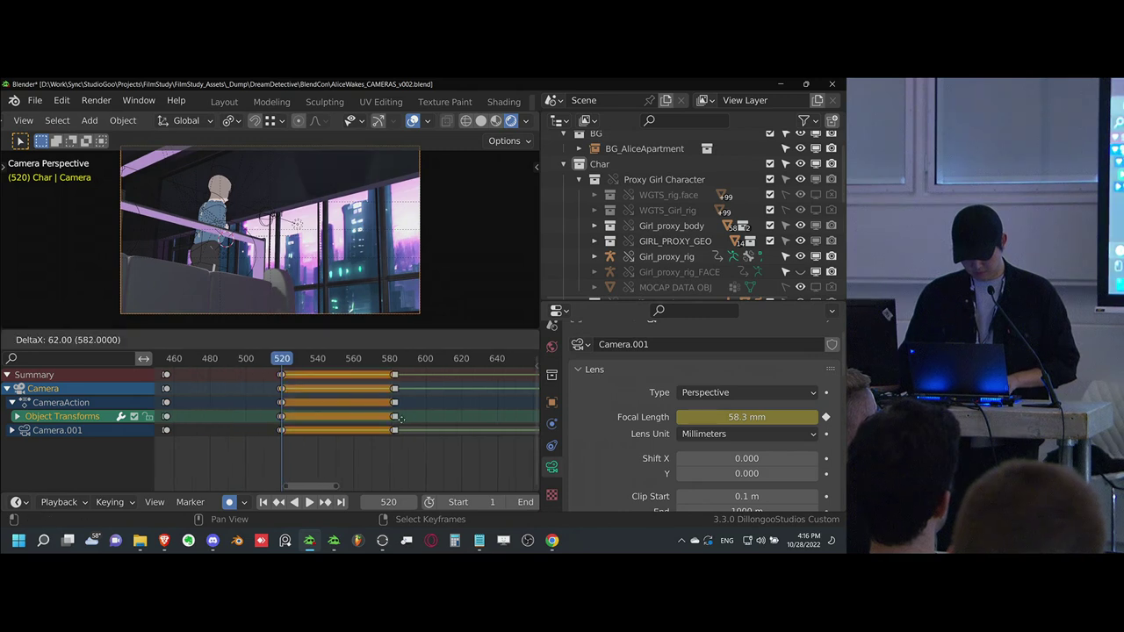
key(space)
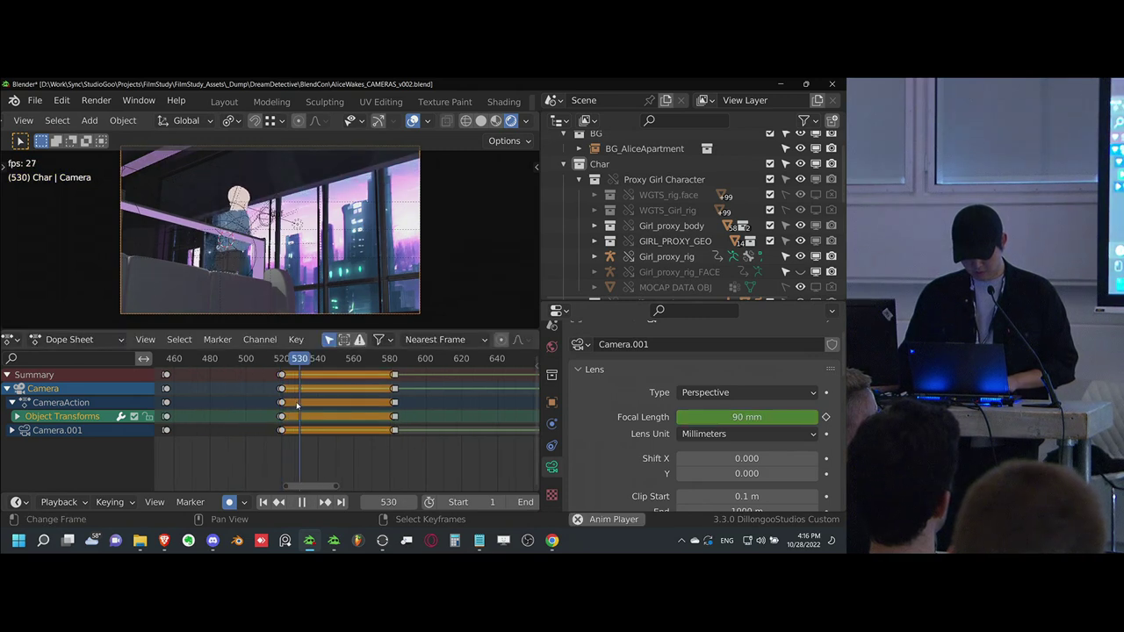
- At frame 560, rotate the camera with two small trackball adjustments to reframe the walking girl
key(r)
key(r)
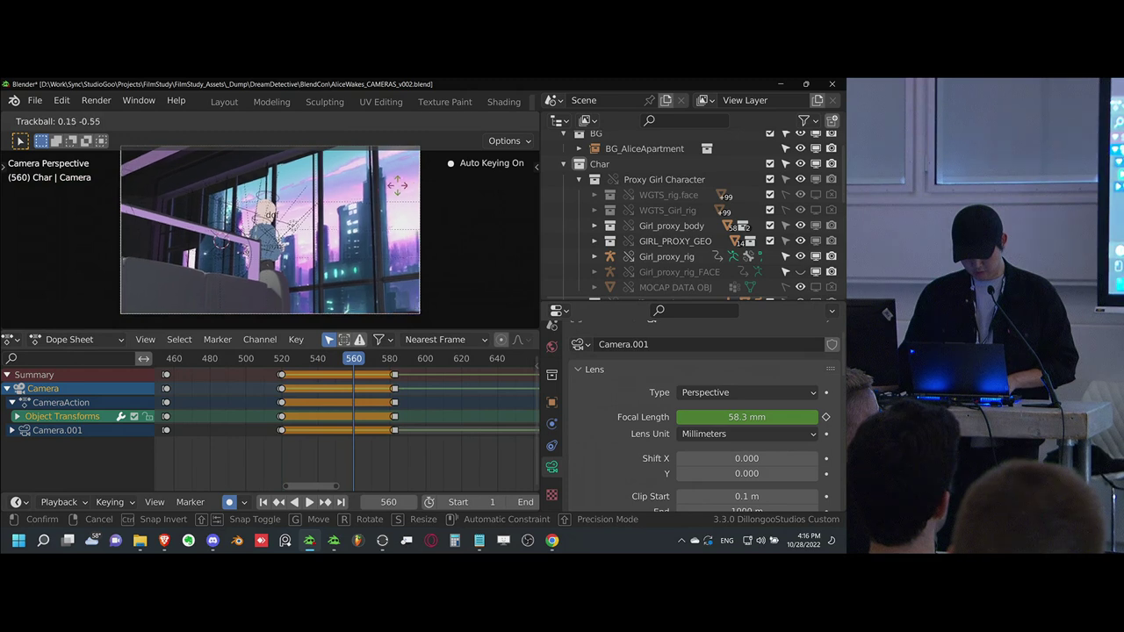
click(364, 191)
key(r)
key(r)
click(387, 239)
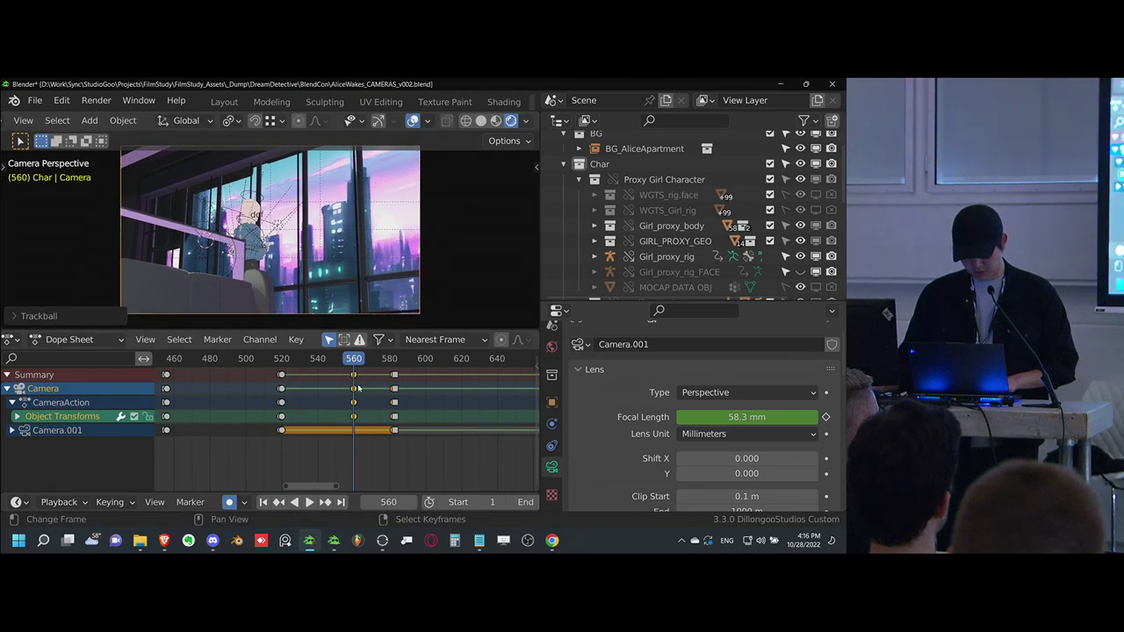
- Copy the camera's transform keys from frame 560 to frame 582, replacing the end pose of the shot
drag(359, 396, 389, 397)
click(396, 402)
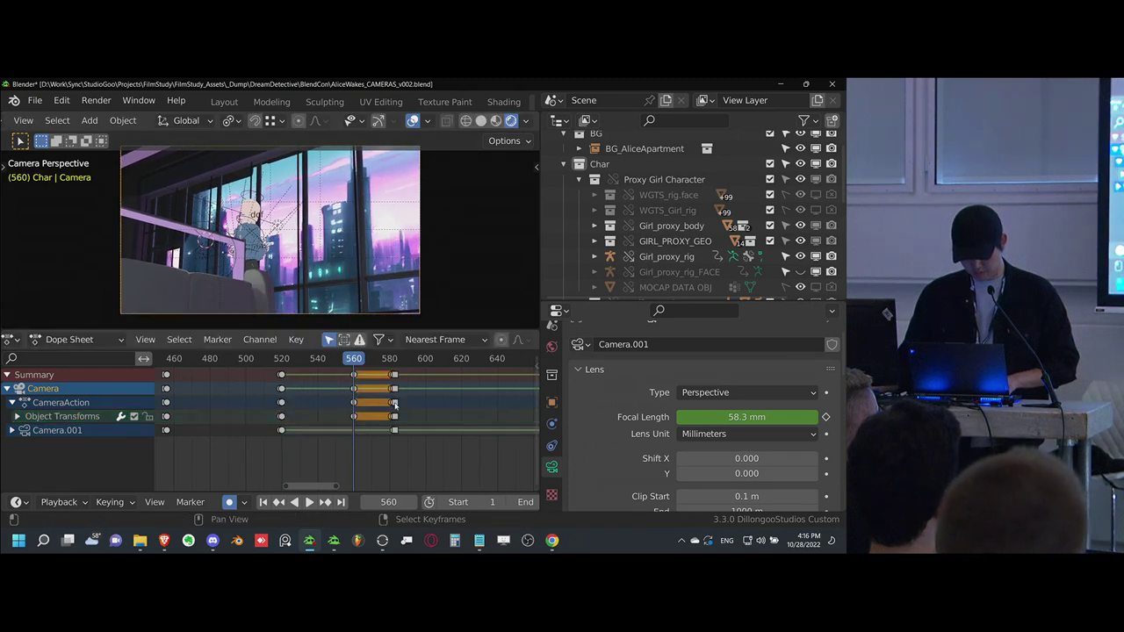
key(g)
click(396, 404)
key(g)
drag(396, 402, 395, 406)
- Give the camera a slight trackball rotation at frame 582 so it keeps drifting after frame 560
key(space)
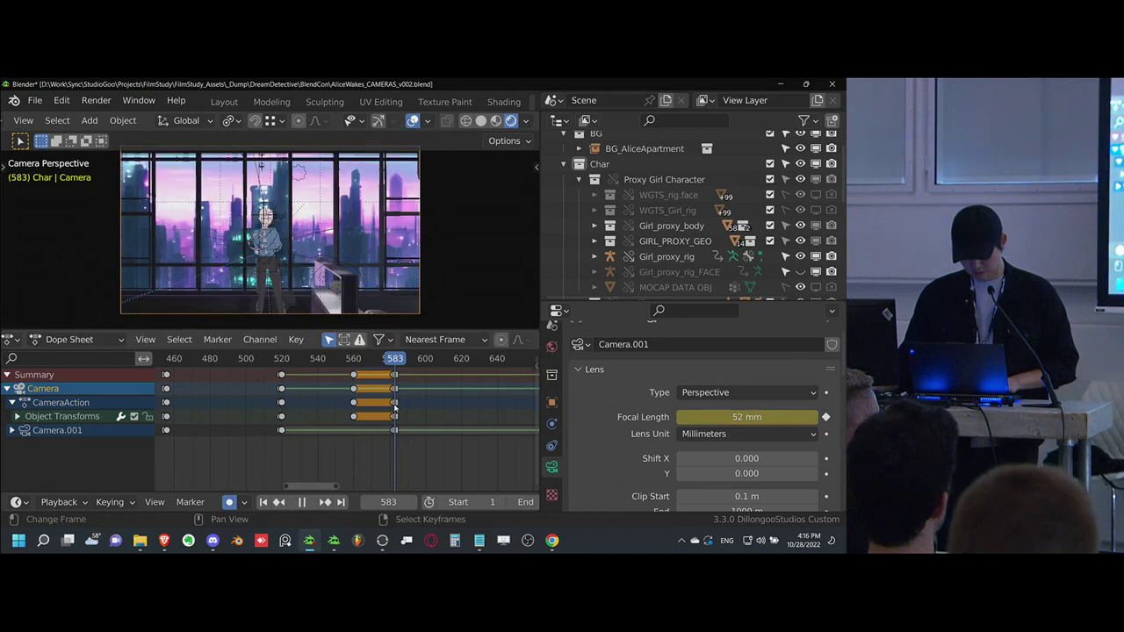
key(Escape)
key(r)
key(r)
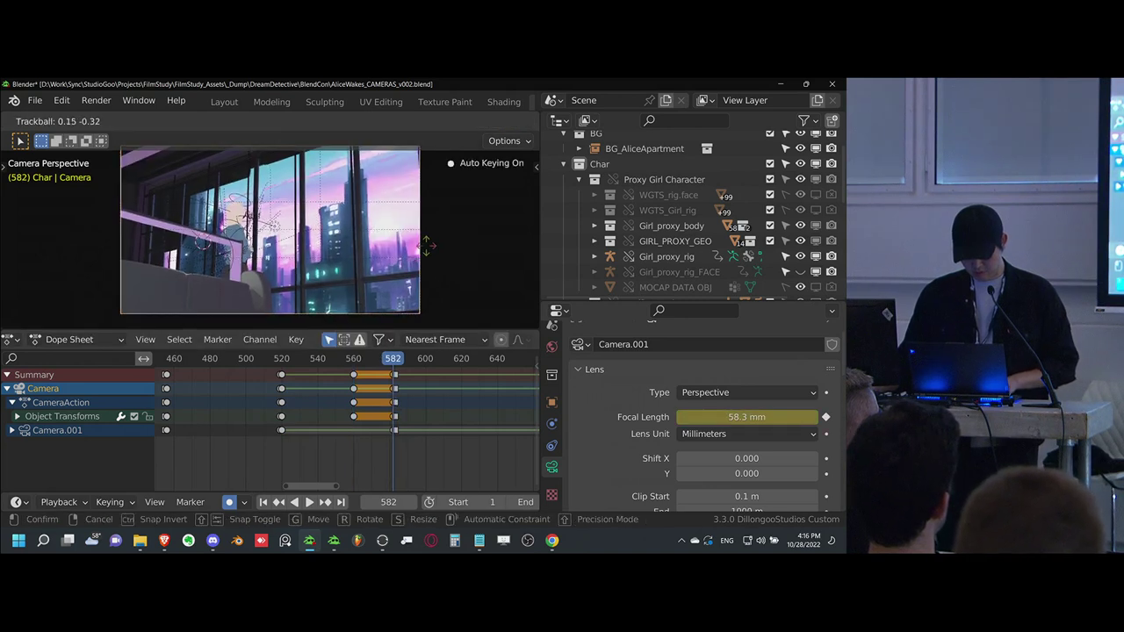
click(426, 245)
- Replay the shot from behind the sofa past its cut, save the file, and return to frame 542
key(space)
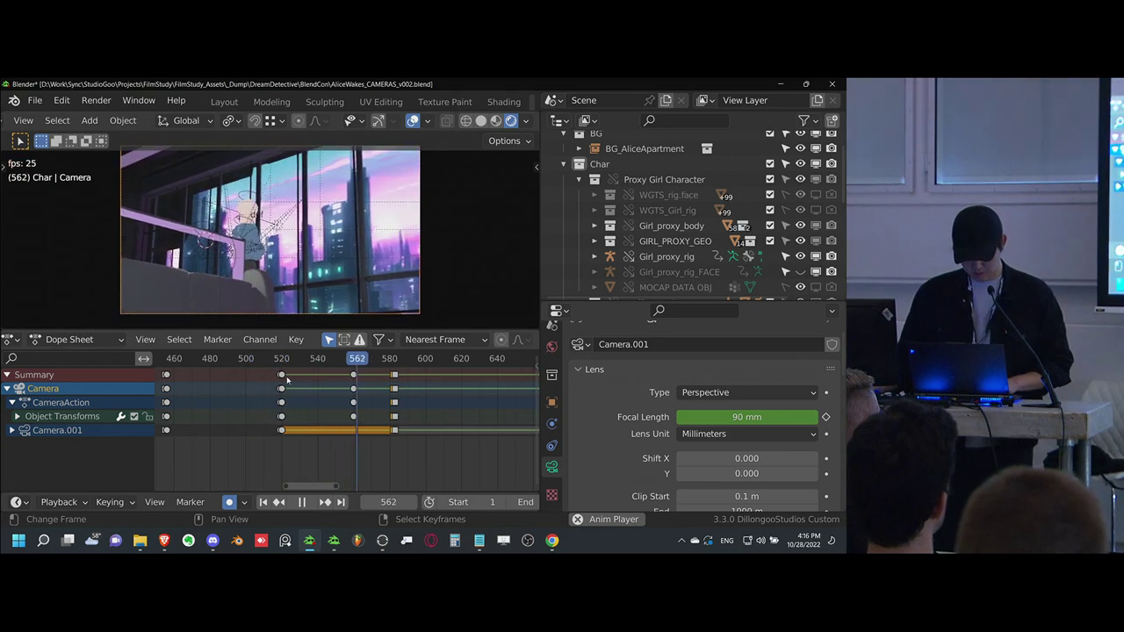
key(space)
middle_drag(303, 401, 391, 411)
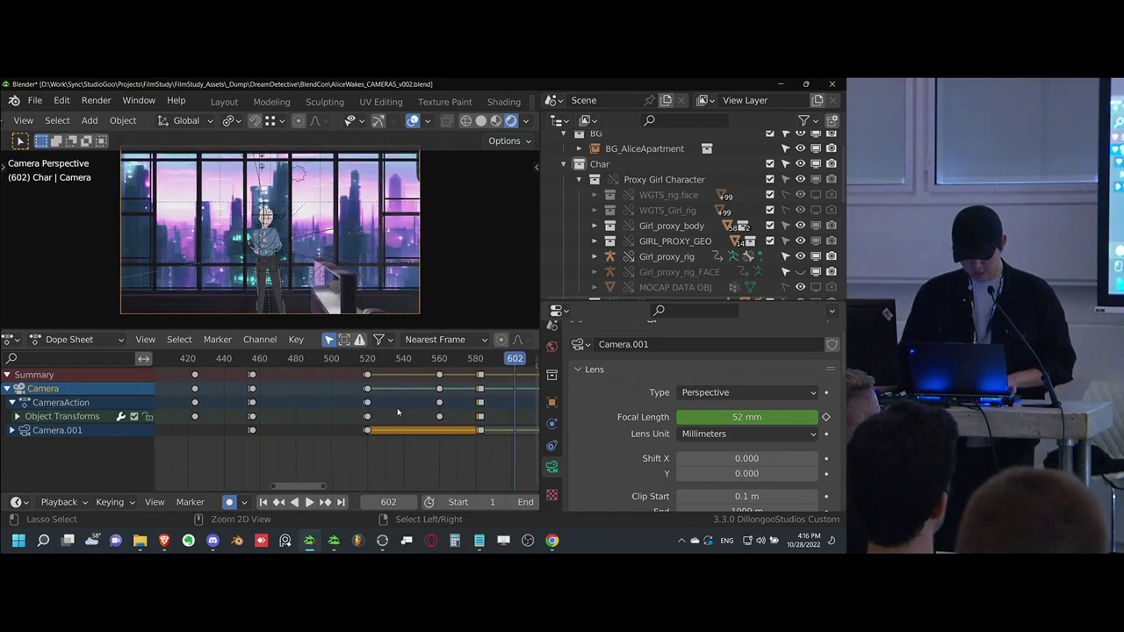
key(ctrl+s)
drag(245, 422, 408, 418)
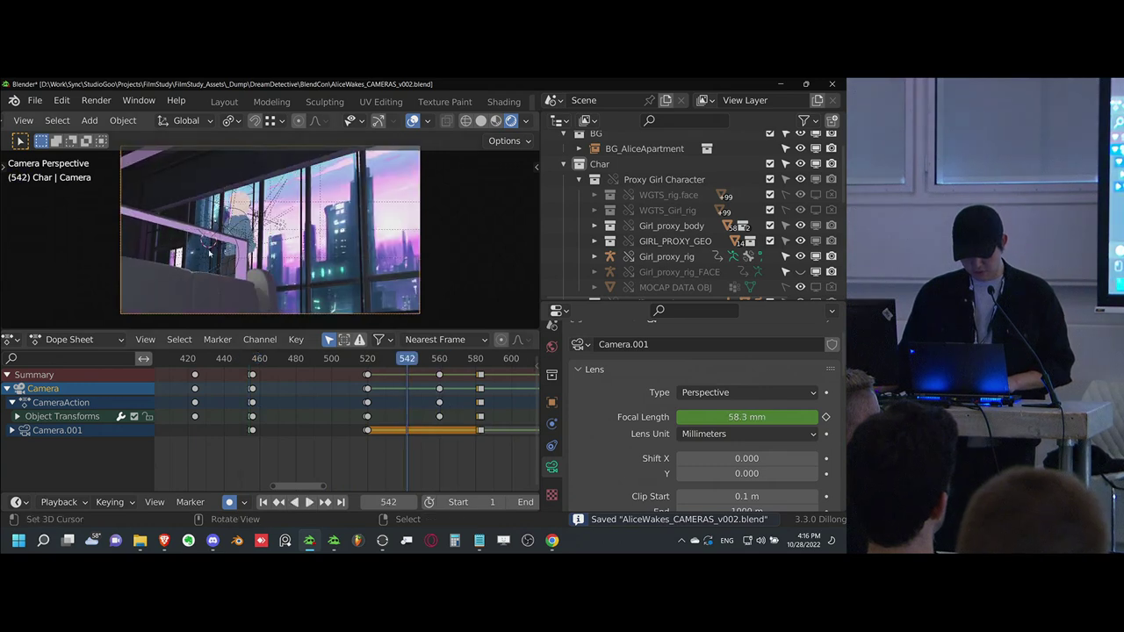
shift+middle_drag(250, 255, 282, 299)
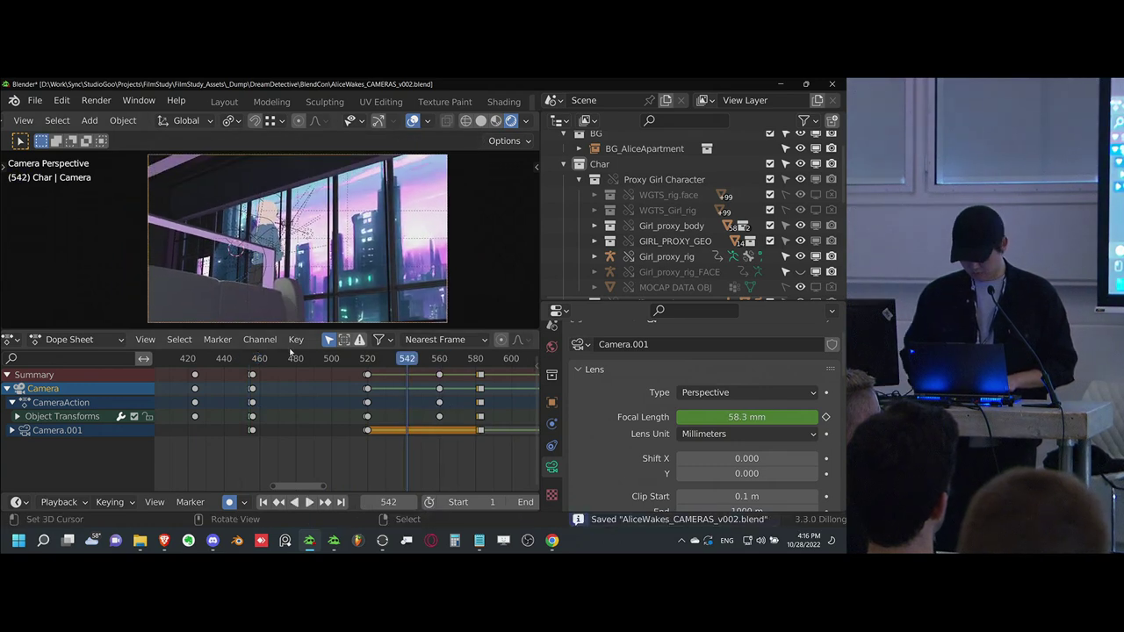
click(325, 283)
key(g)
key(y)
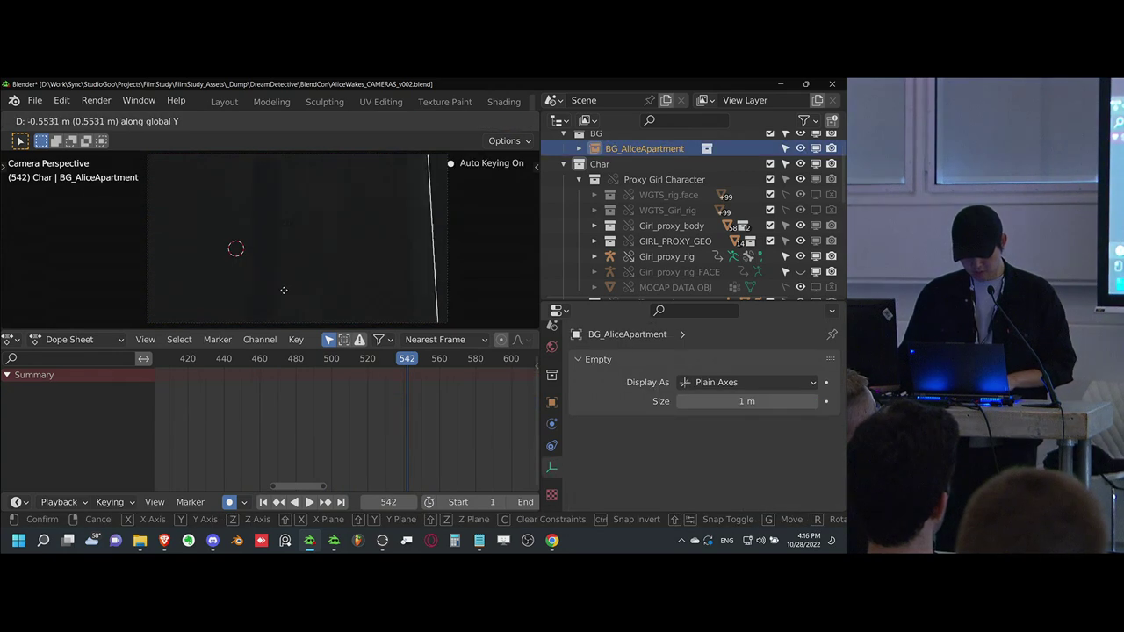
right_click(352, 428)
key(alt+a)
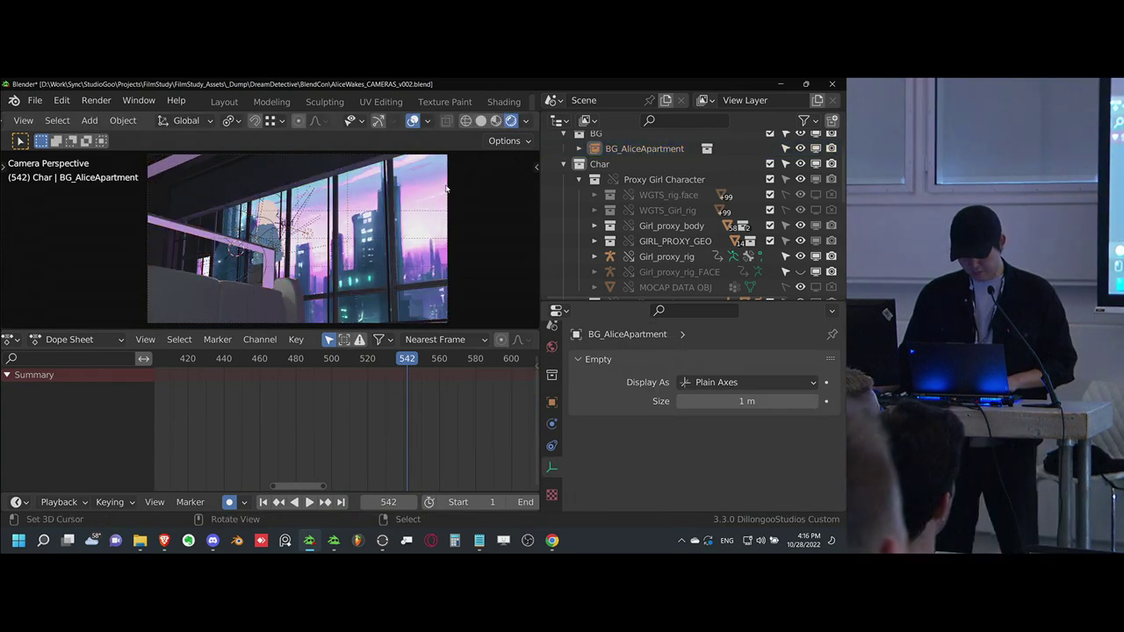
click(446, 189)
- Save the file and review the whole sequence from its start in a maximized viewport, stopping at frame 740
key(ctrl+s)
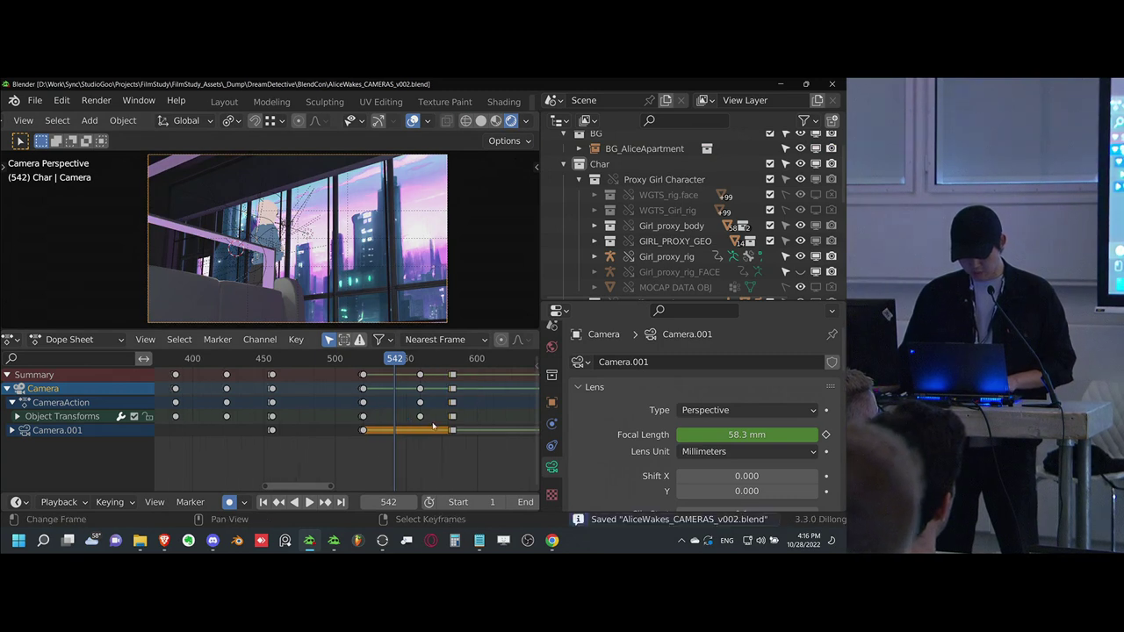
key(space)
scroll(328, 430, down, 5)
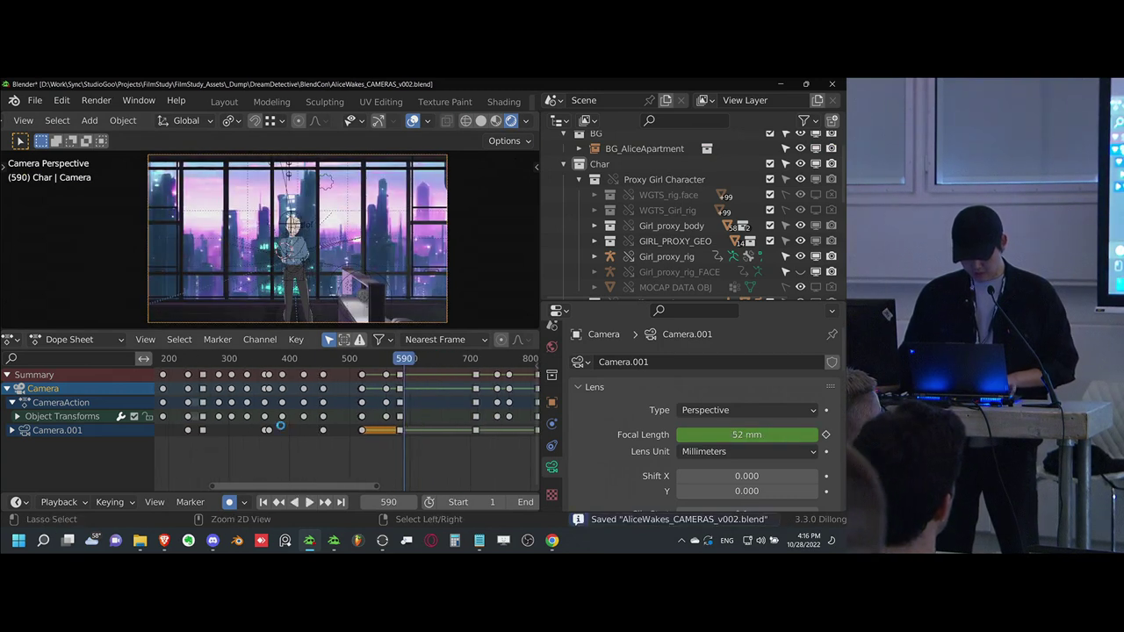
scroll(327, 430, down, 1)
key(shift+Left)
key(space)
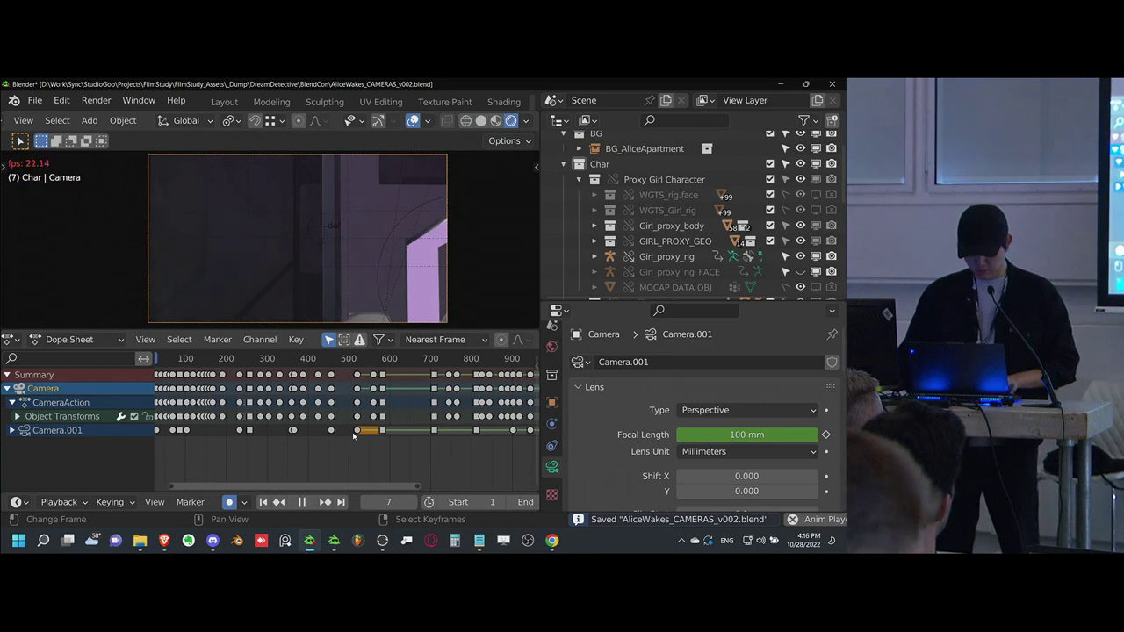
key(ctrl+space)
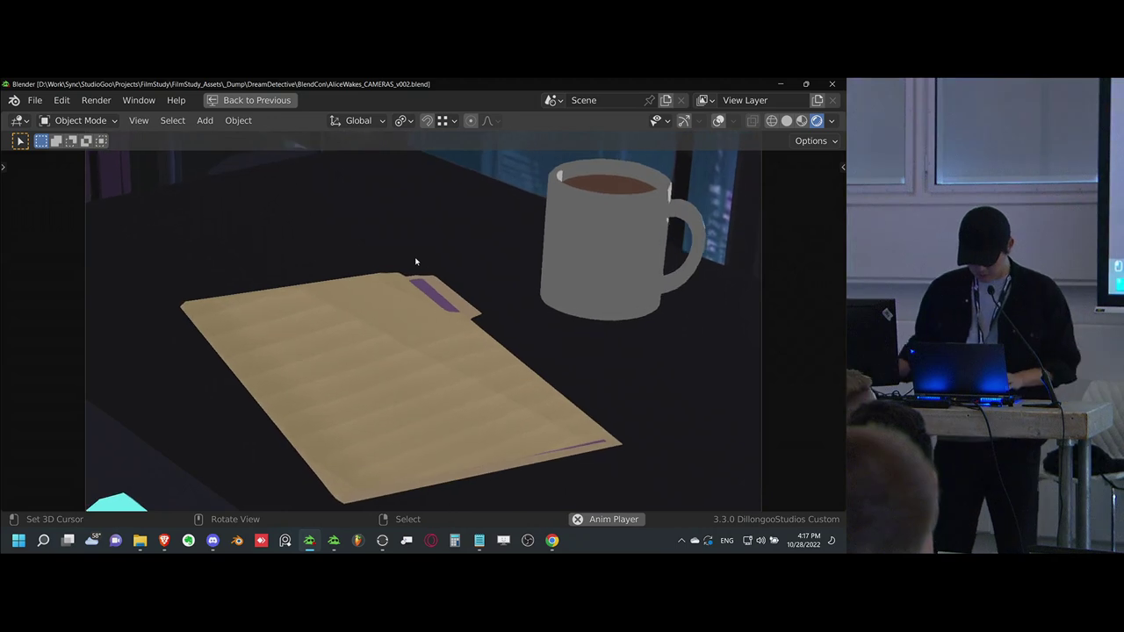
key(ctrl+space)
key(ctrl+s)
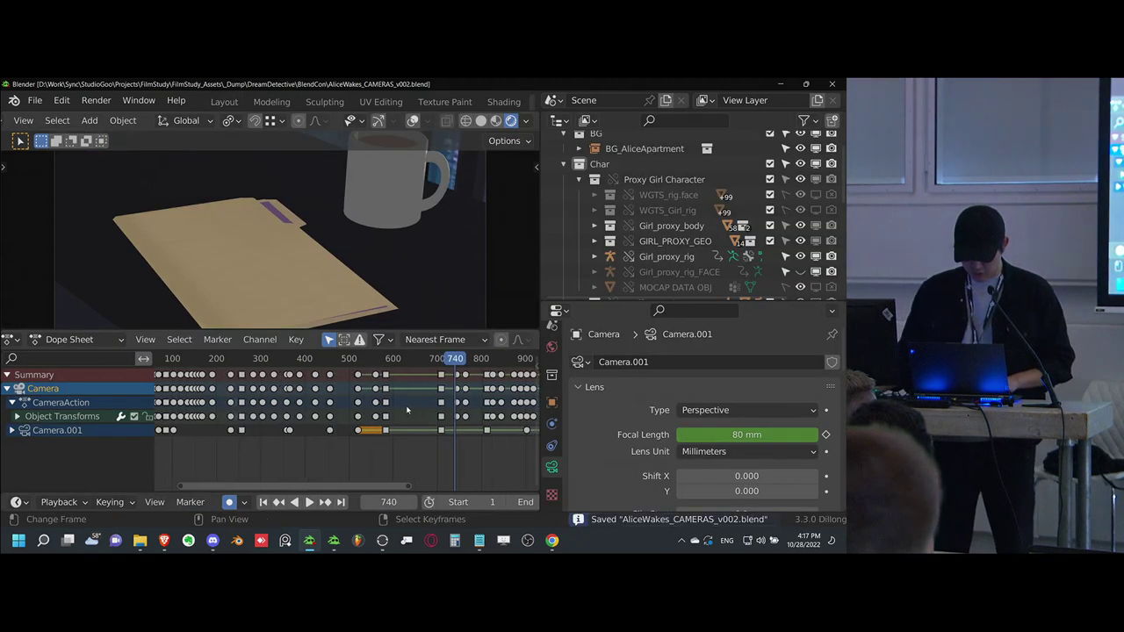
- Return to the shot from behind the sofa, review it up to frame 568, and save the file
scroll(421, 420, up, 2)
mouse_move(406, 442)
mouse_down()
mouse_move(397, 439)
mouse_move(415, 436)
mouse_up()
key(space)
key(space)
scroll(416, 436, up, 1)
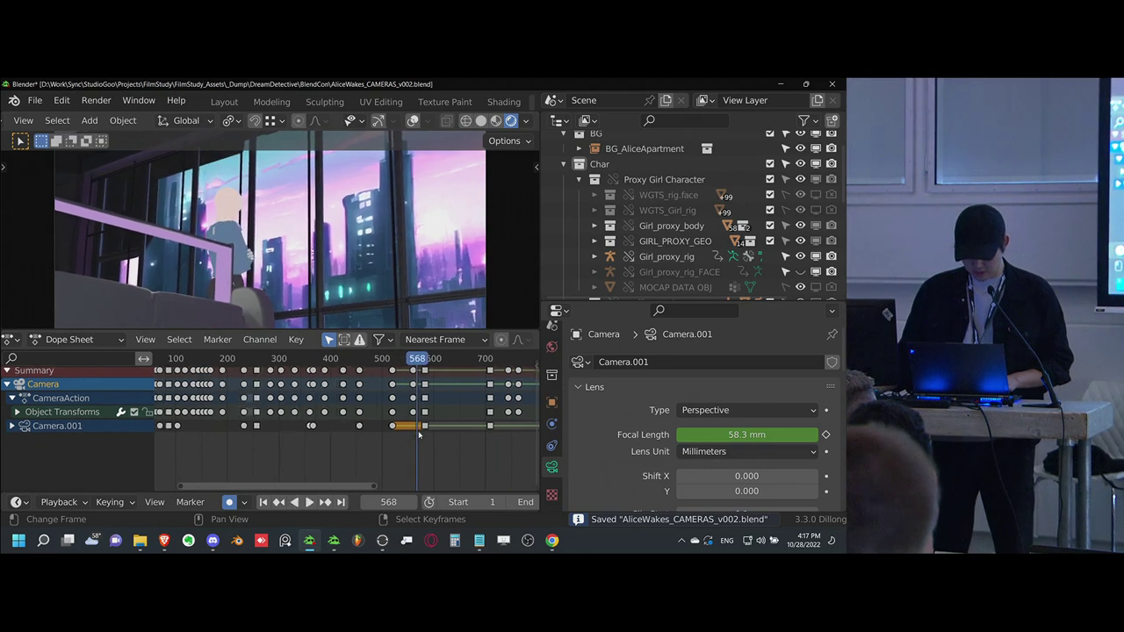
middle_drag(415, 437, 424, 435)
scroll(370, 256, down, 1)
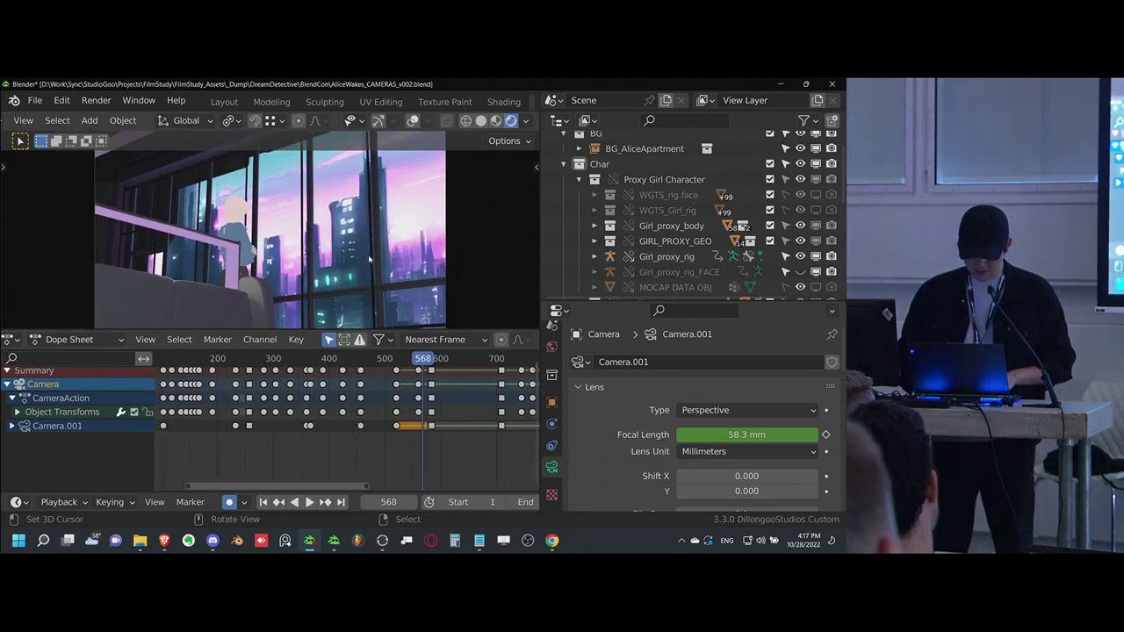
key(ctrl+s)
scroll(419, 419, up, 1)
key(shift+ctrl+space)
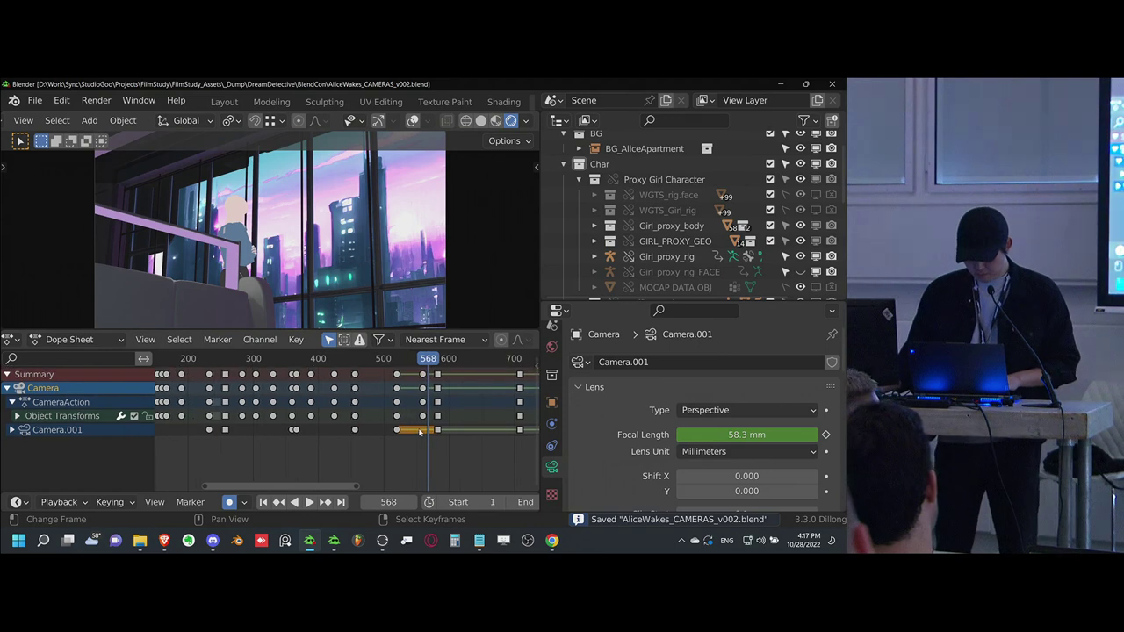
- Scrub and replay the behind-the-sofa shot through its cut to the wide window shot, stopping at frame 583
key(space)
click(408, 428)
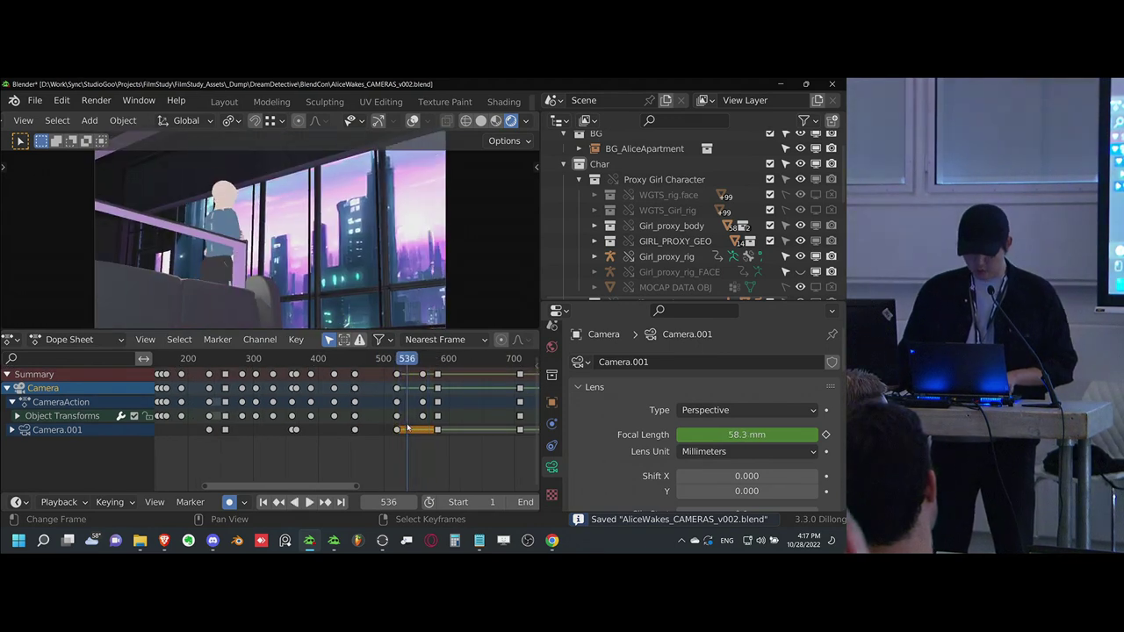
drag(410, 425, 419, 420)
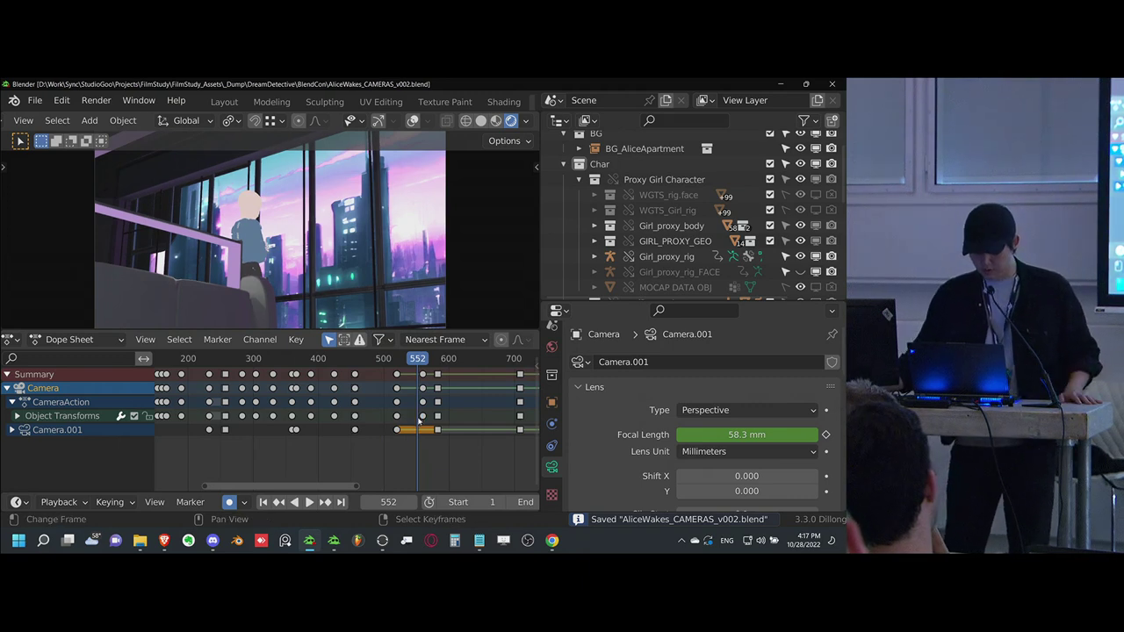
key(space)
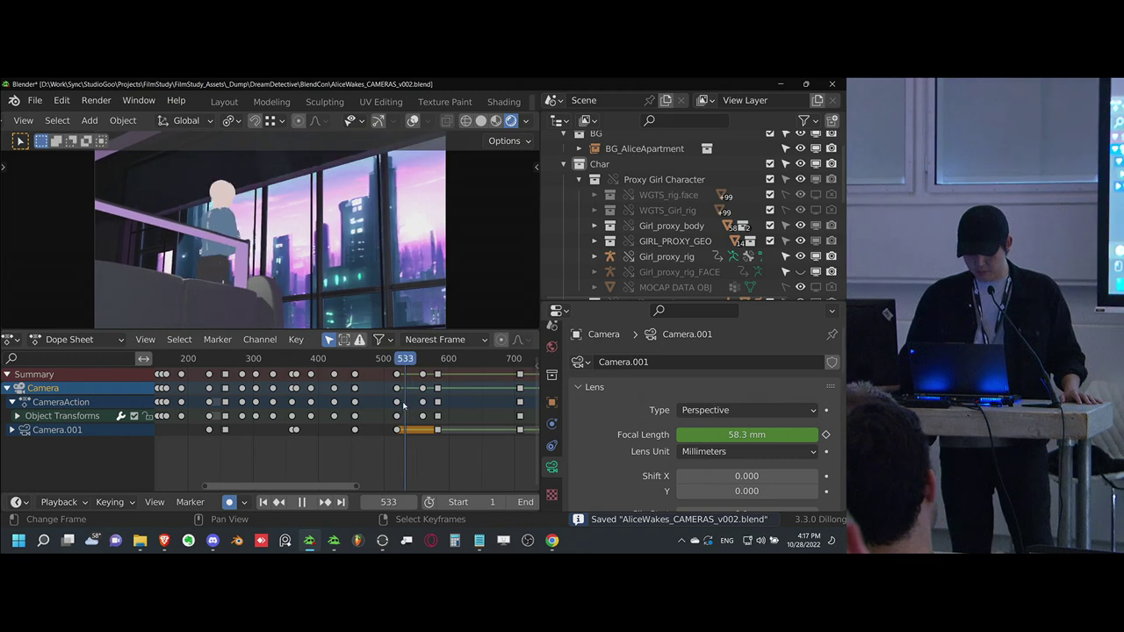
key(space)
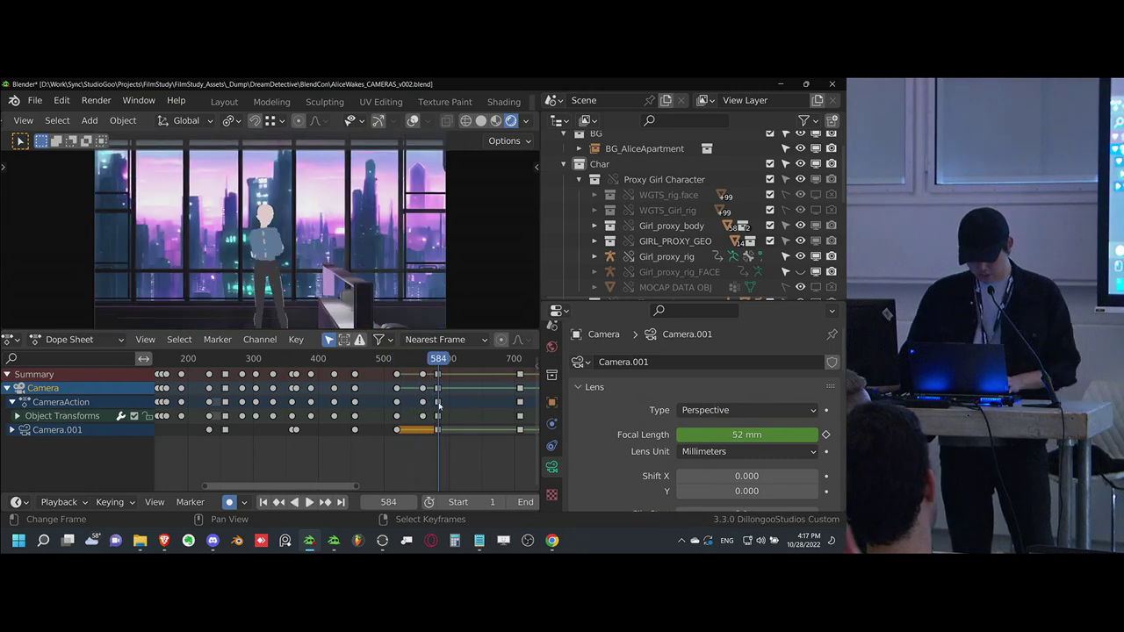
key(Left)
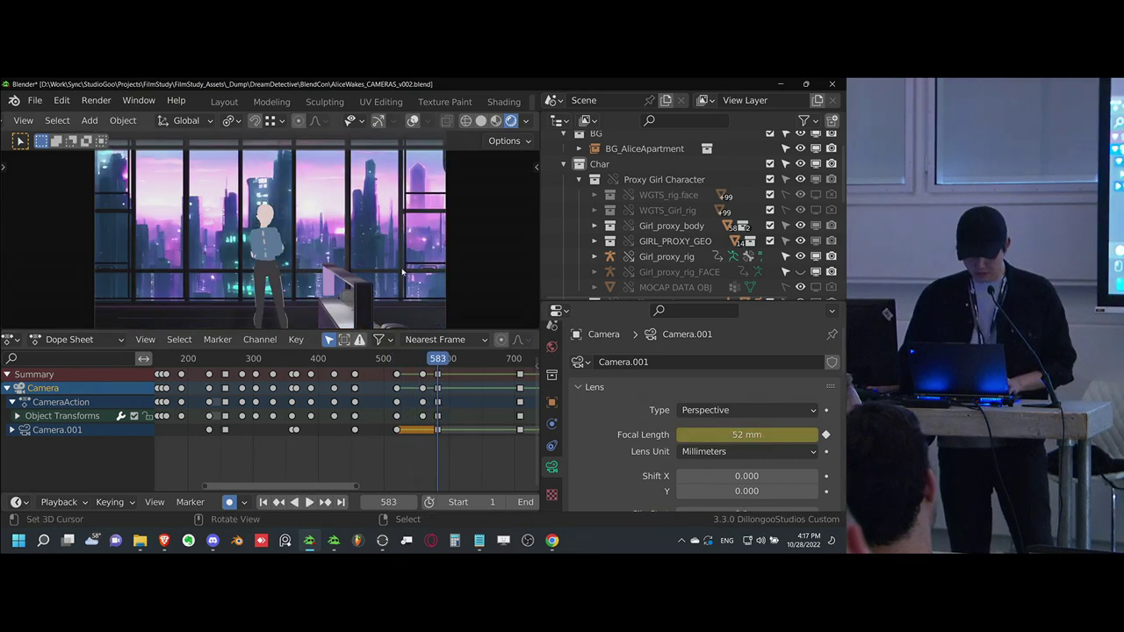
- Turn the viewport overlays back on and save the file
key(shift+alt+z)
key(shift+alt+z)
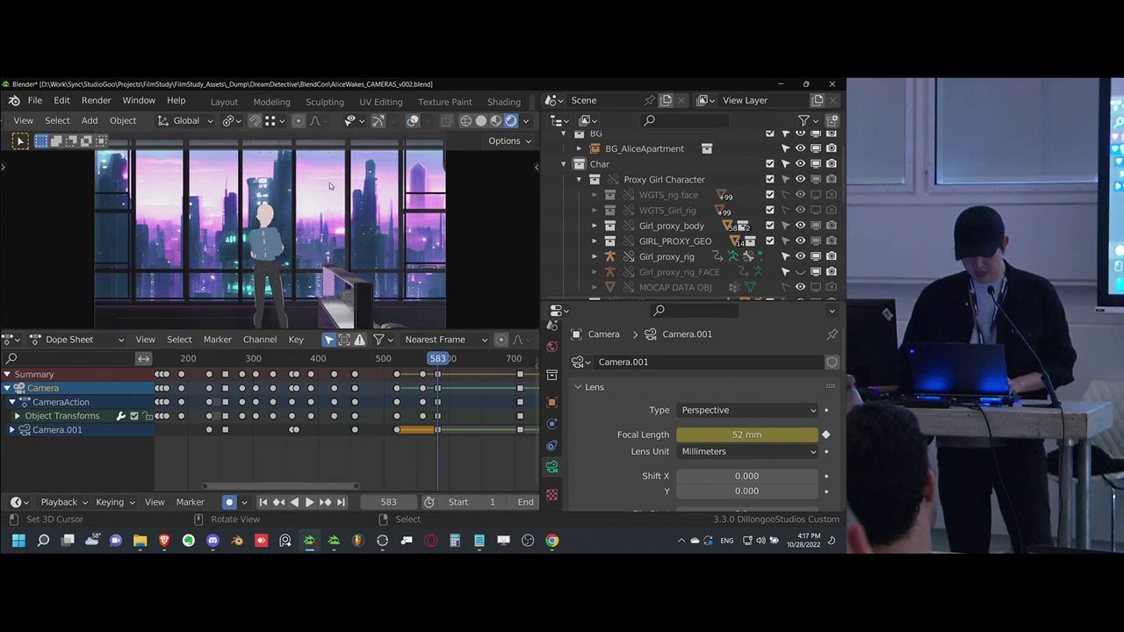
key(shift+alt+z)
key(ctrl+s)
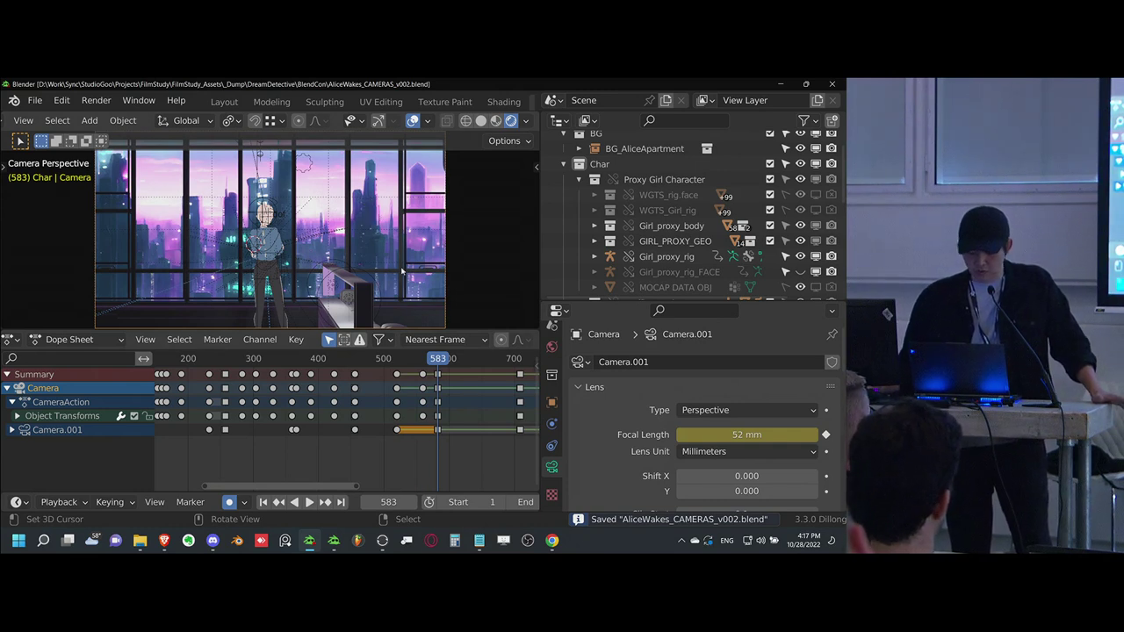
- Deselect the camera keyframes, save the file, and compare the framing at frames 582 and 583 across the cut
scroll(438, 434, up, 8)
middle_drag(434, 404, 388, 402)
right_click(406, 398)
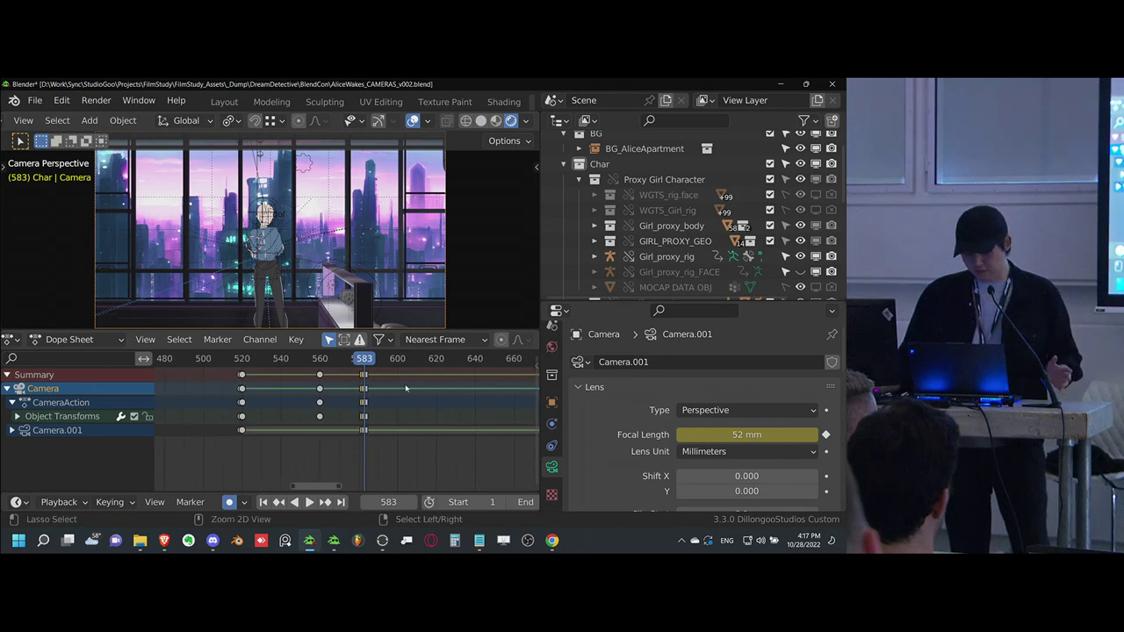
key(ctrl+s)
scroll(395, 393, down, 3)
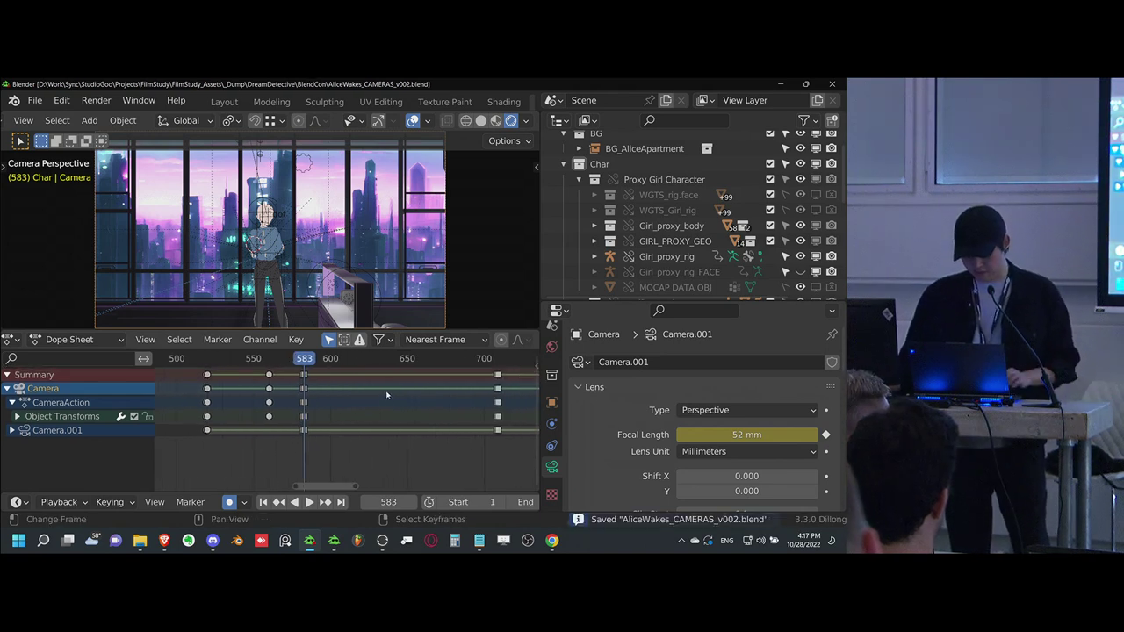
key(Left)
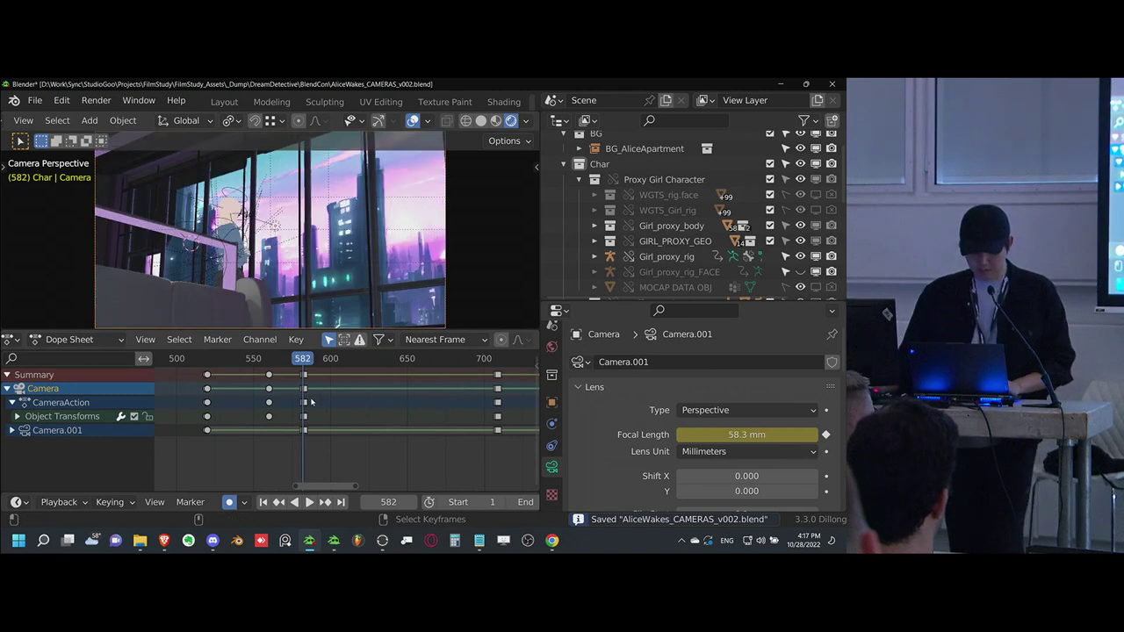
key(Right)
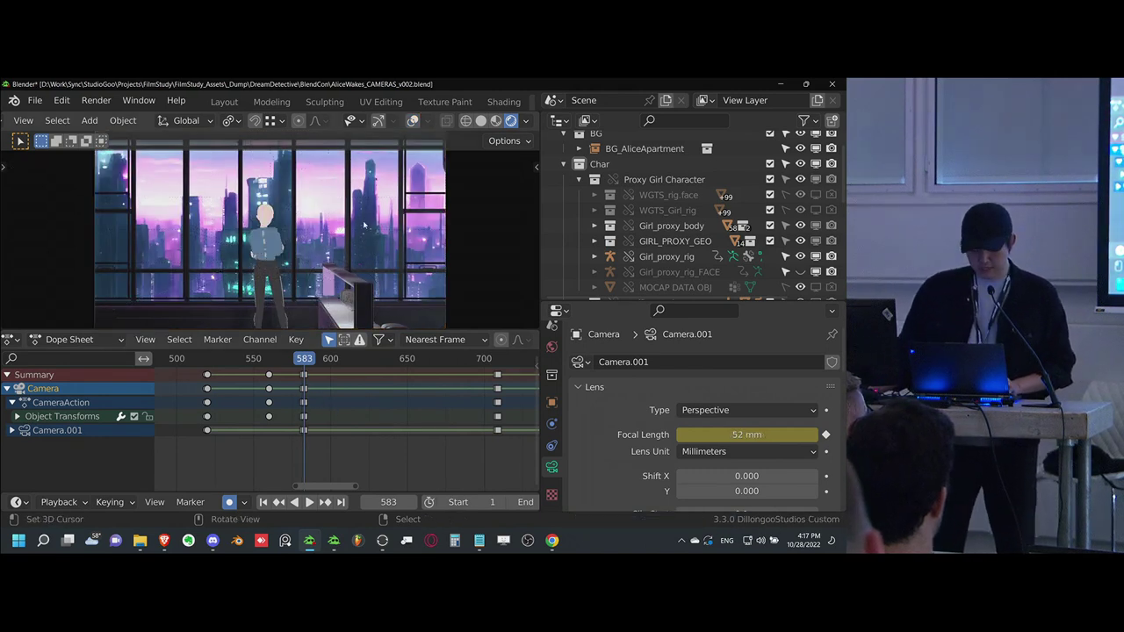
- Hide the viewport overlays and save the file at frame 583
key(ctrl+s)
key(shift+alt+z)
key(shift+alt+z)
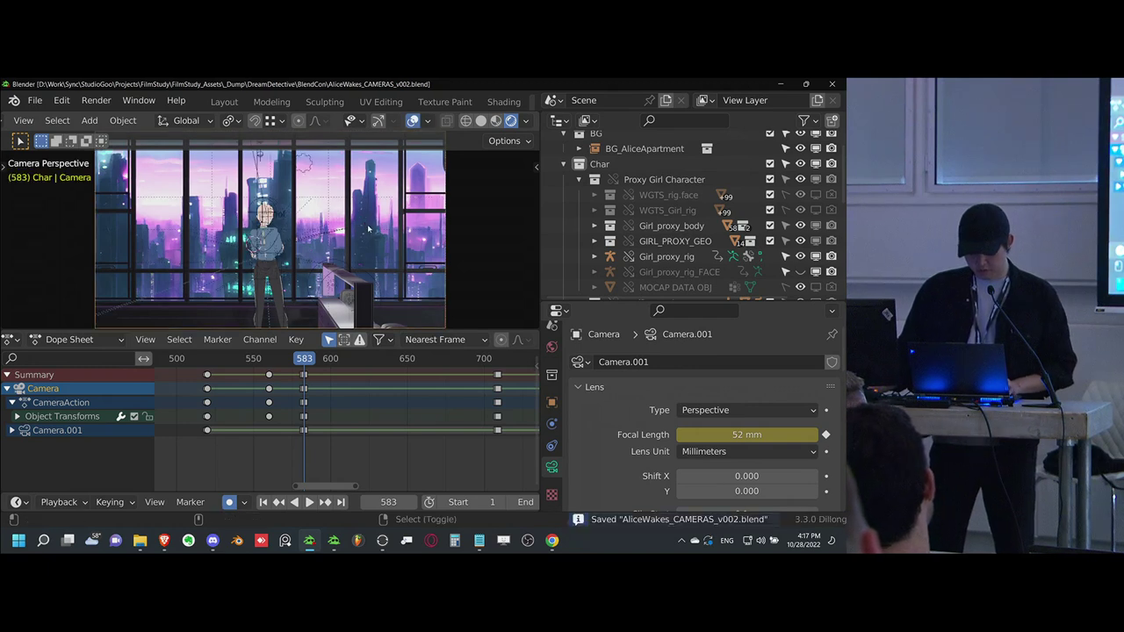
key(shift+alt+z)
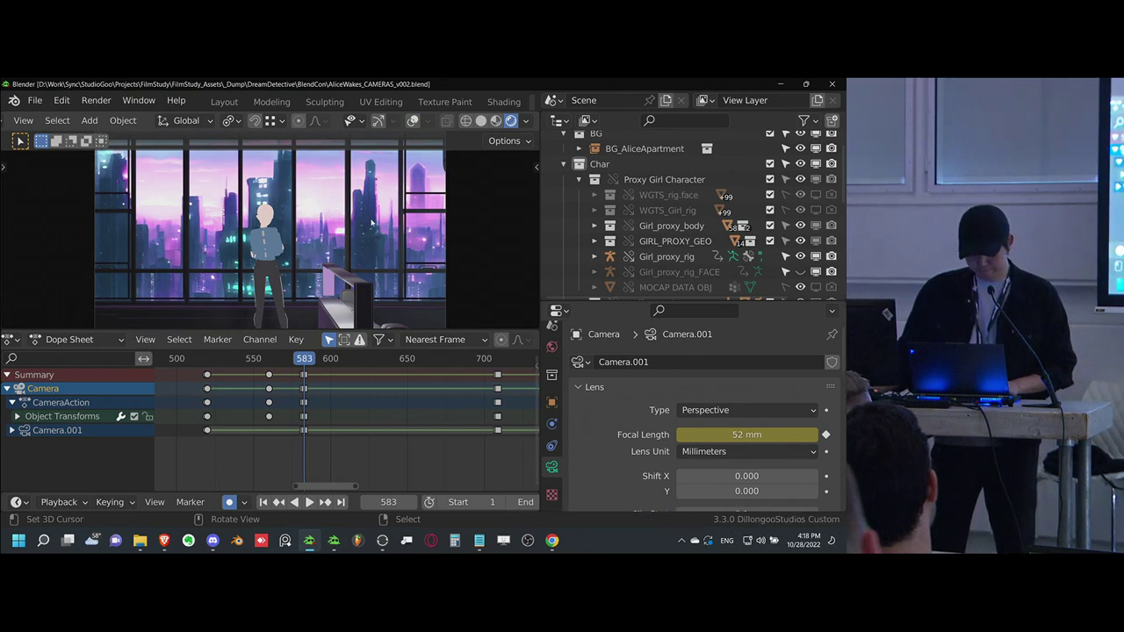
middle_drag(340, 428, 336, 428)
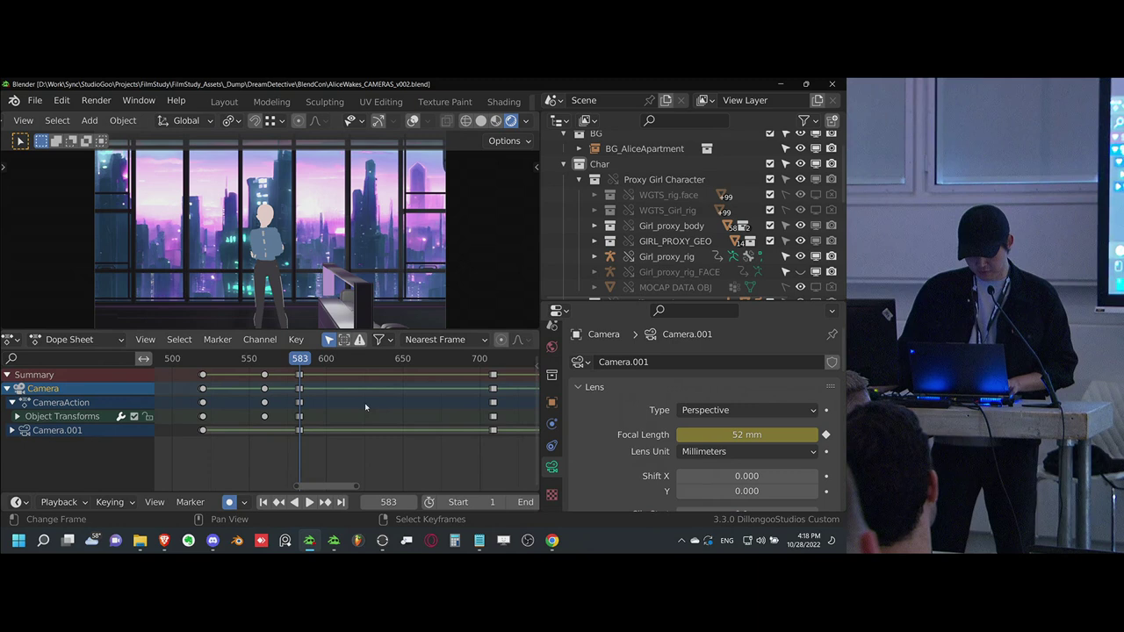
key(ctrl+s)
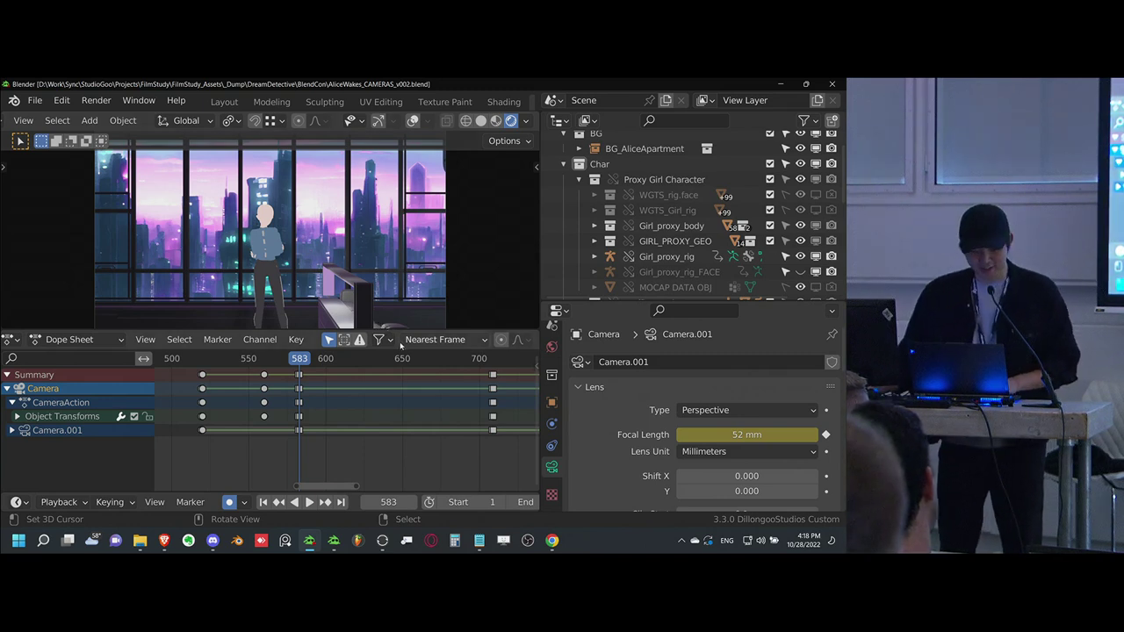
middle_drag(363, 409, 361, 409)
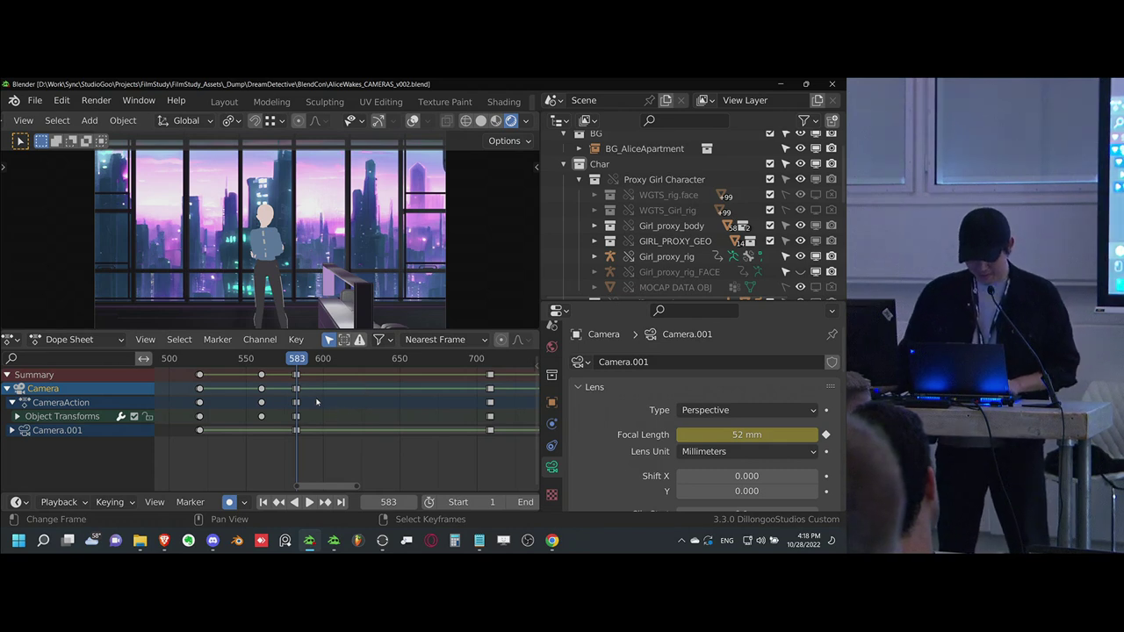
- Check the cut into the wide window shot at frames 582 and 583 without overlays, turn them back on, and check it again
key(Left)
key(Right)
key(Left)
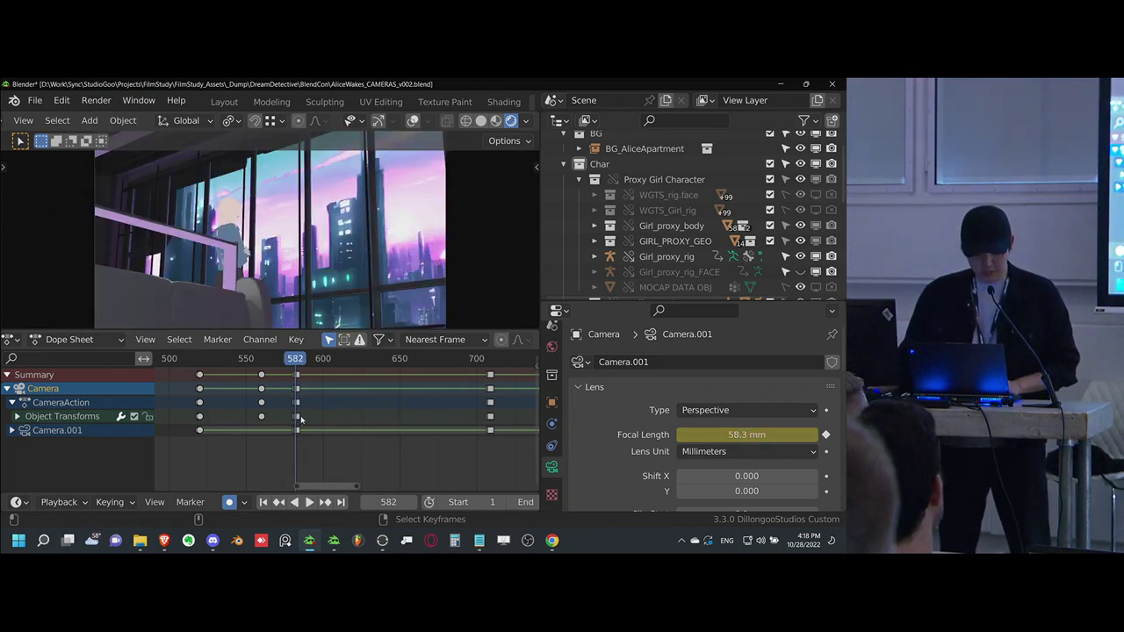
key(Right)
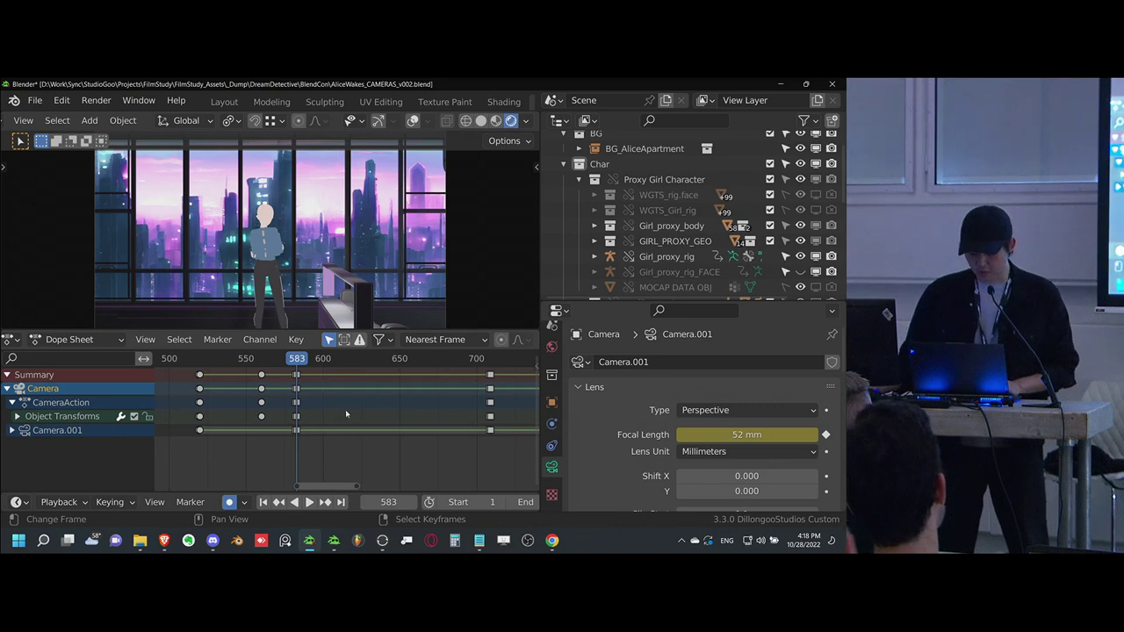
middle_drag(351, 397, 309, 409)
scroll(311, 409, up, 2)
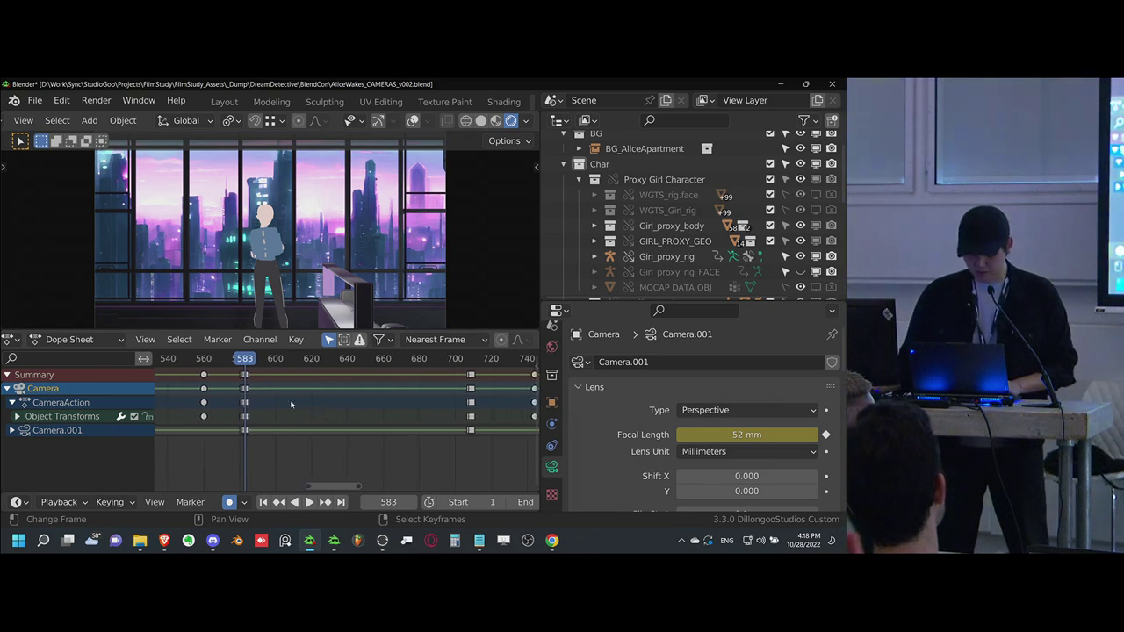
drag(245, 403, 245, 403)
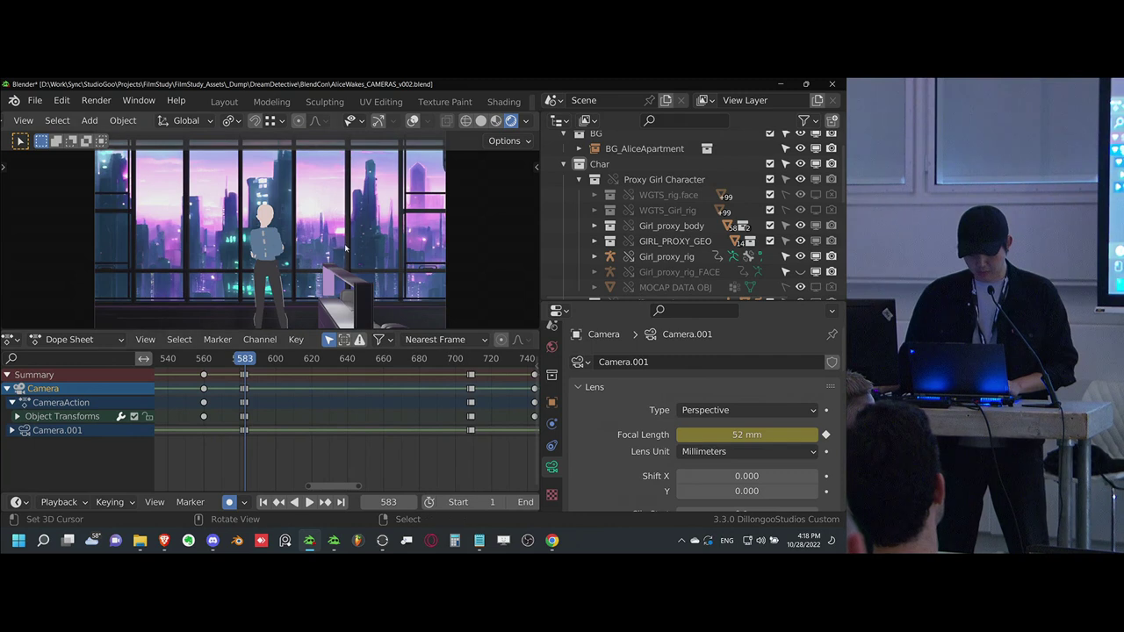
key(alt+shift+z)
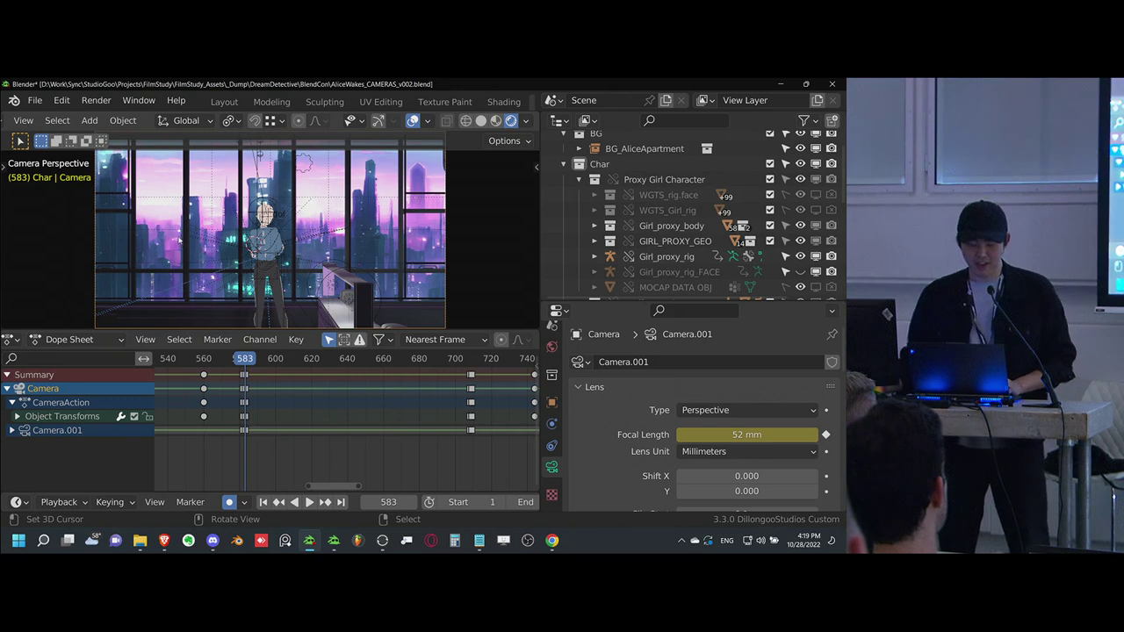
key(Left)
key(Right)
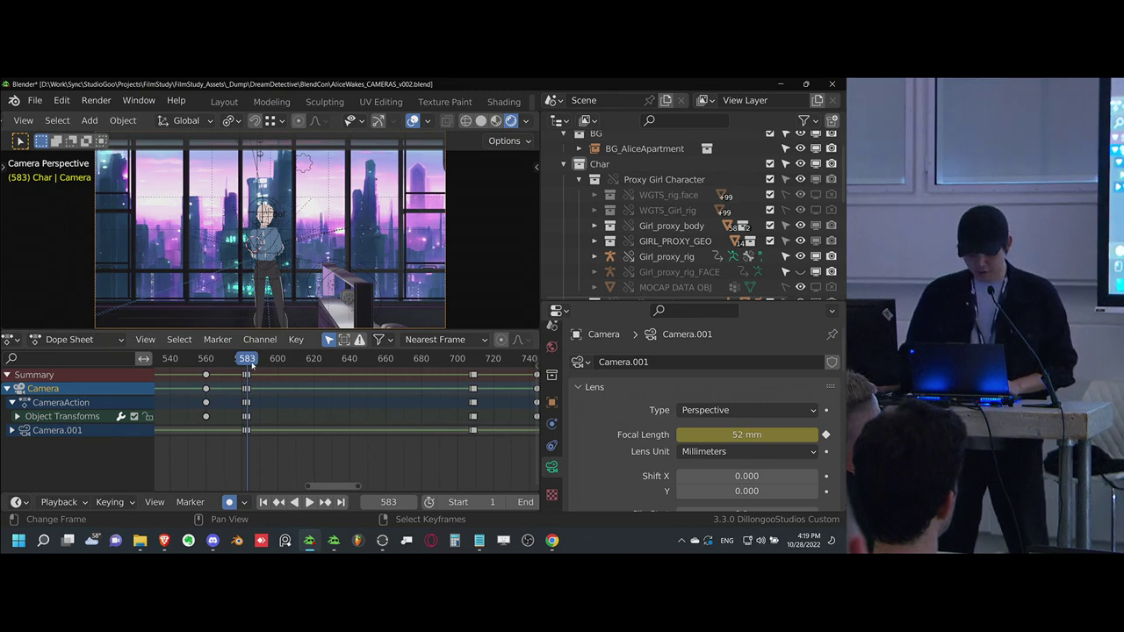
- Play the wide window shot from frame 583, saving the file during playback, and return to frame 583
key(space)
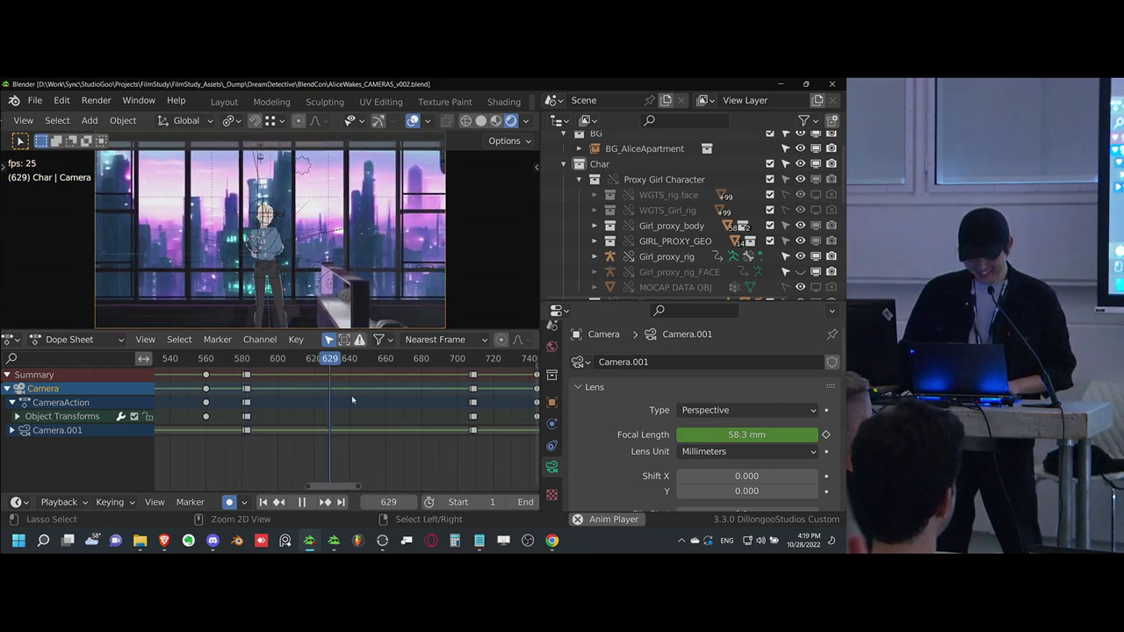
key(ctrl+s)
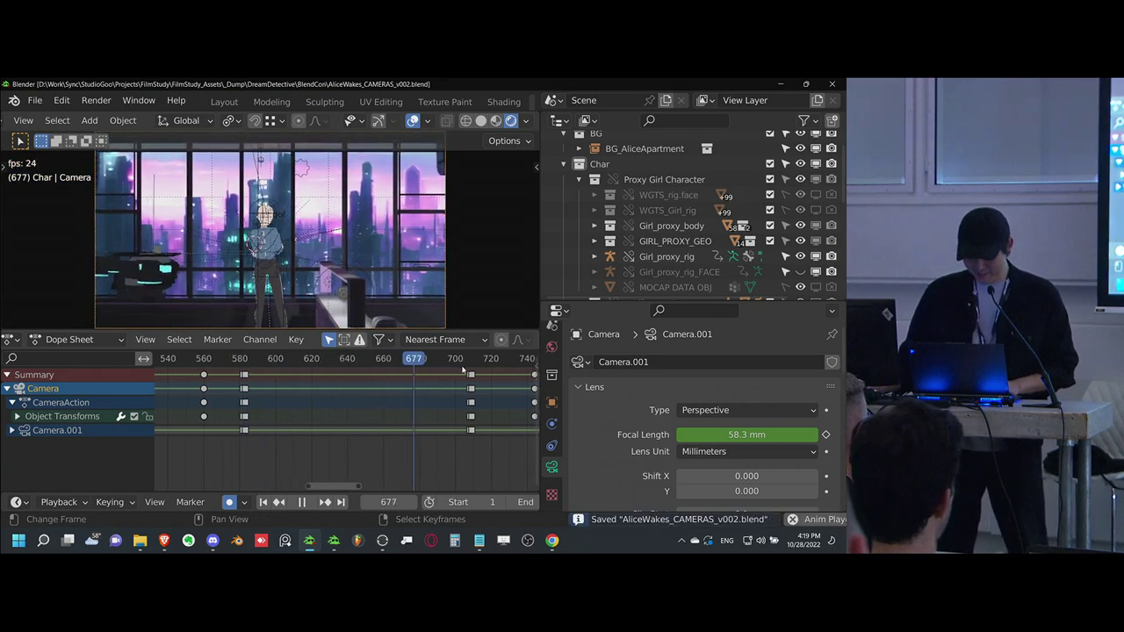
key(space)
drag(247, 368, 244, 376)
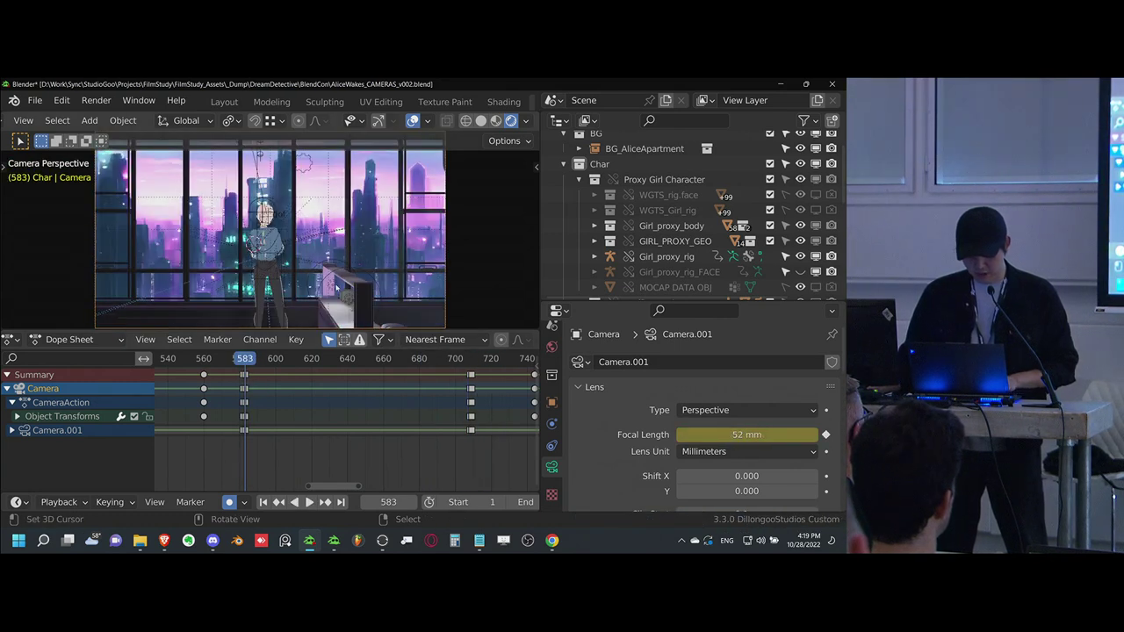
key(g)
key(z)
key(z)
right_click(319, 264)
key(shift+alt+z)
key(shift+alt+z)
key(g)
key(Escape)
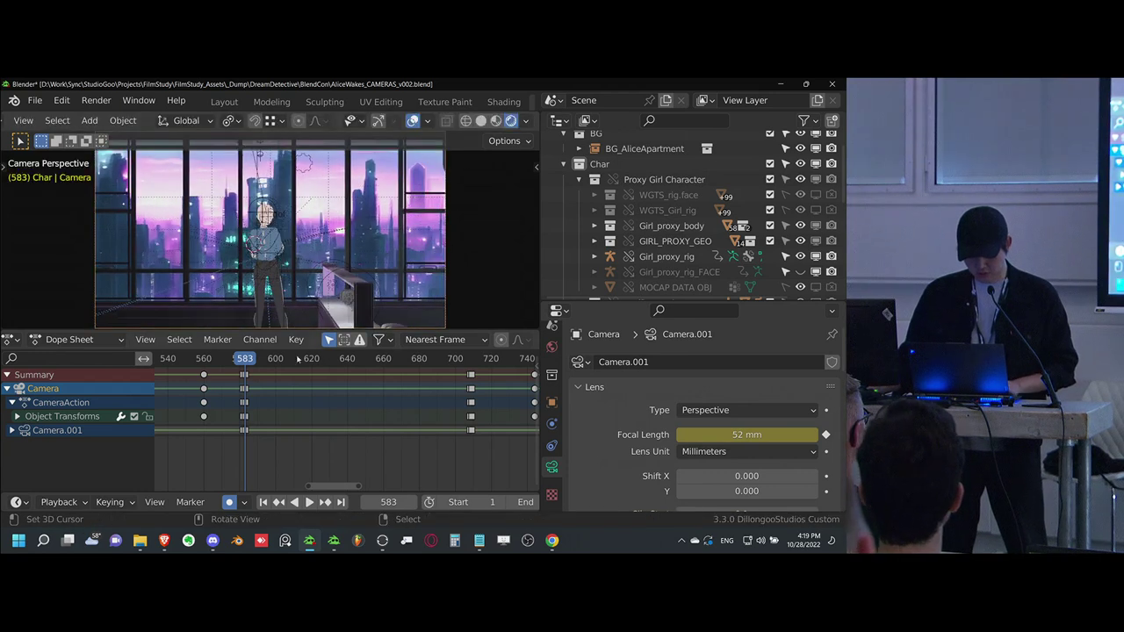
- Replay the wide window shot, return to frame 583, and move the camera forward along its local Z axis
key(space)
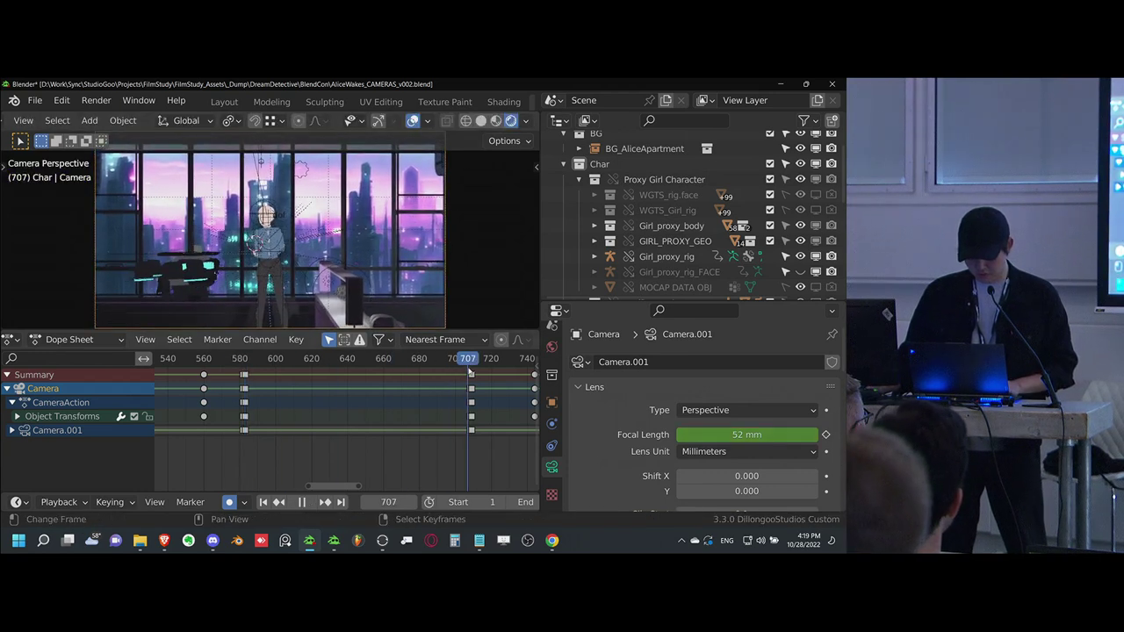
key(space)
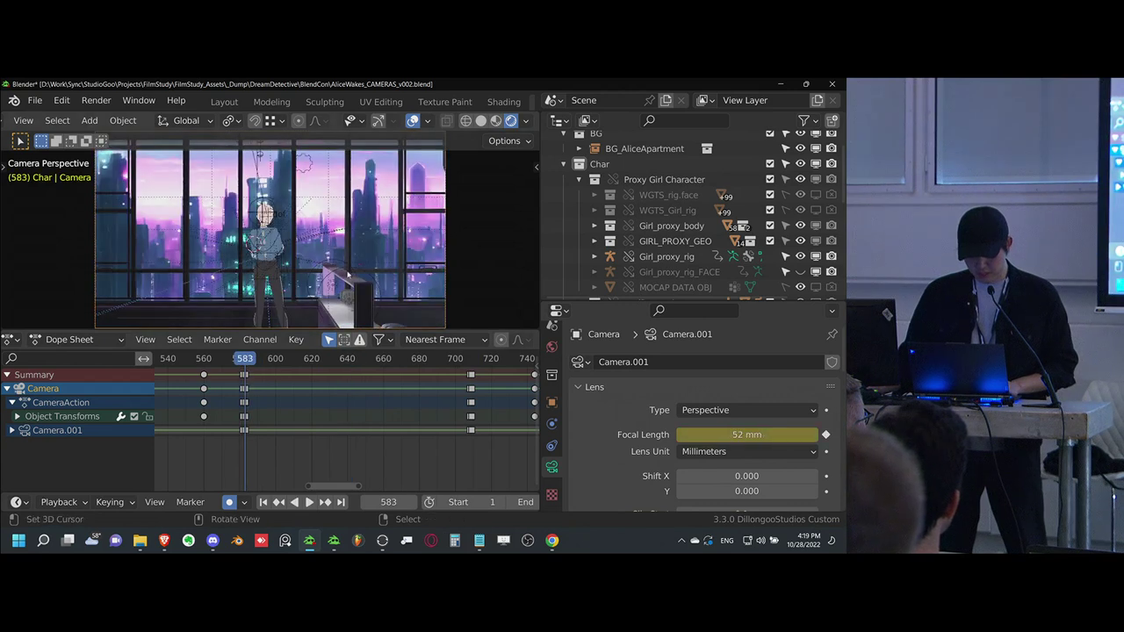
key(g)
key(z)
key(z)
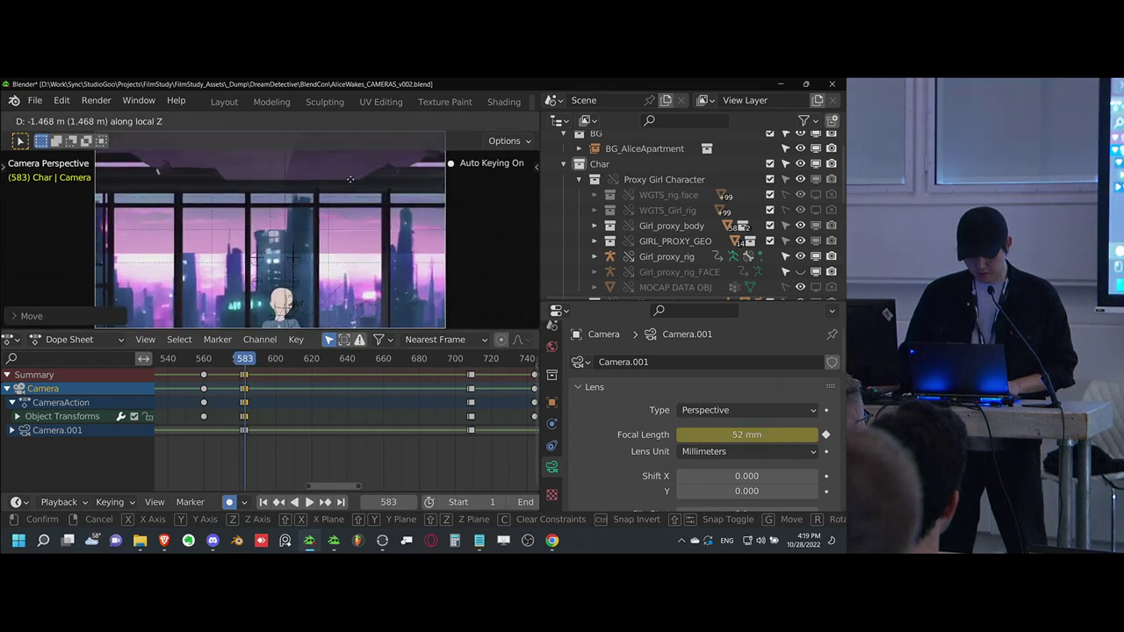
click(368, 231)
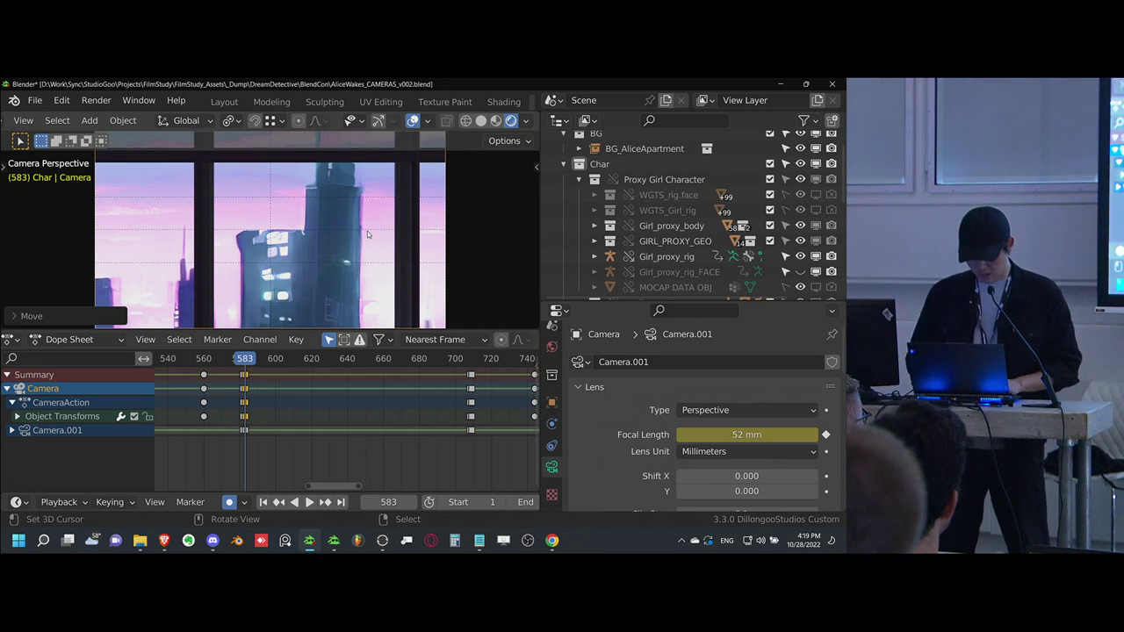
- Clear the camera's rotation at frame 583 and move it above the character for a top-down view
key(alt+r)
key(r)
key(x)
key(Escape)
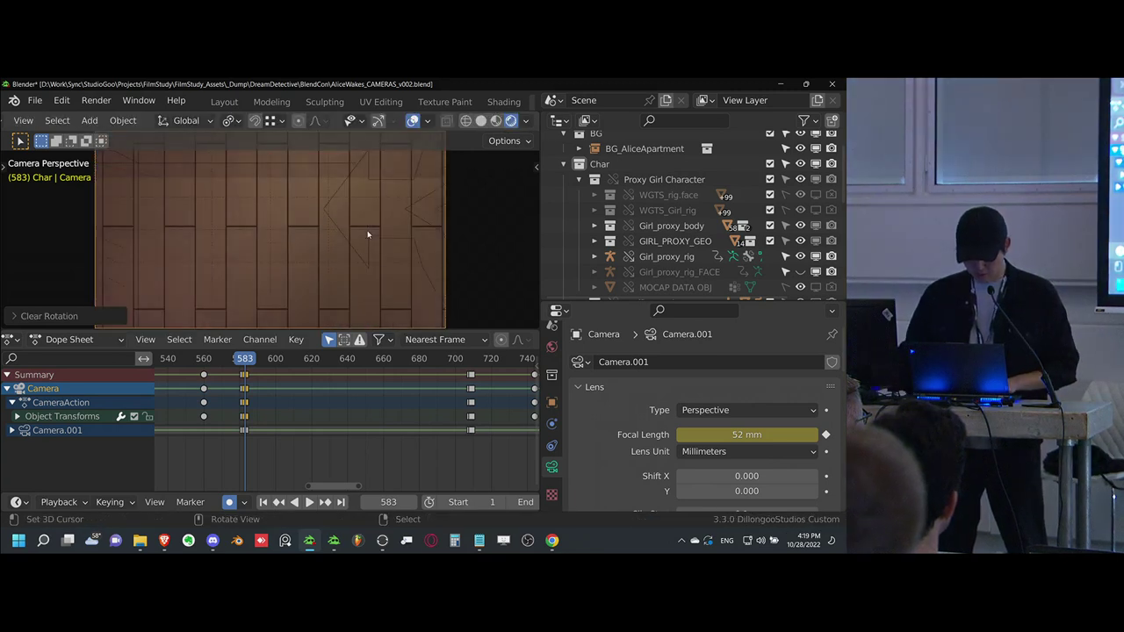
key(g)
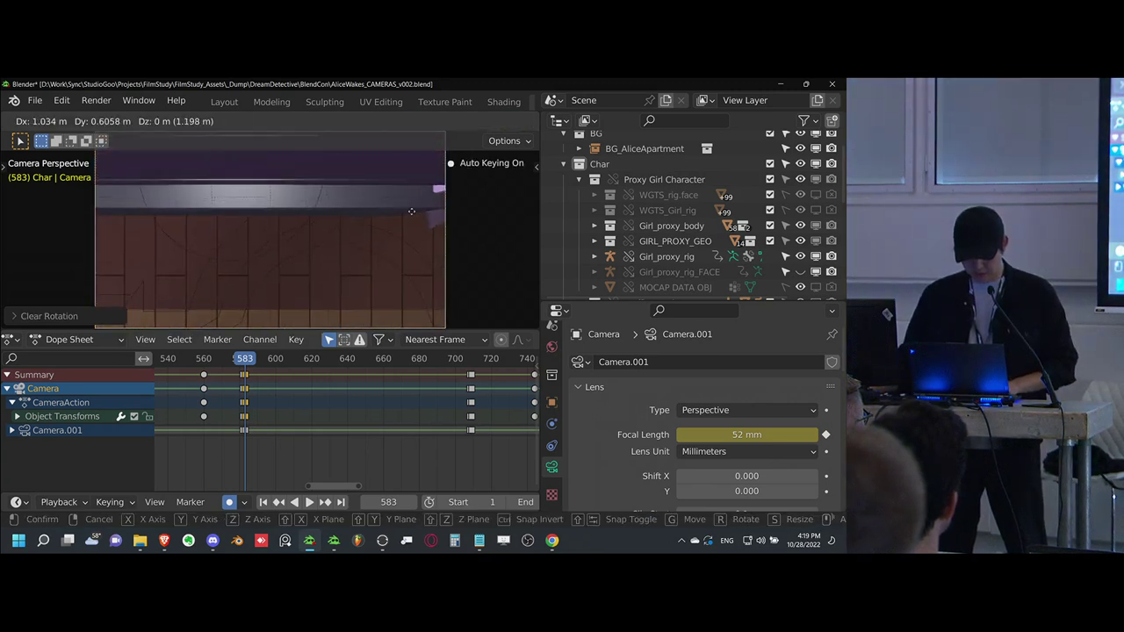
click(265, 250)
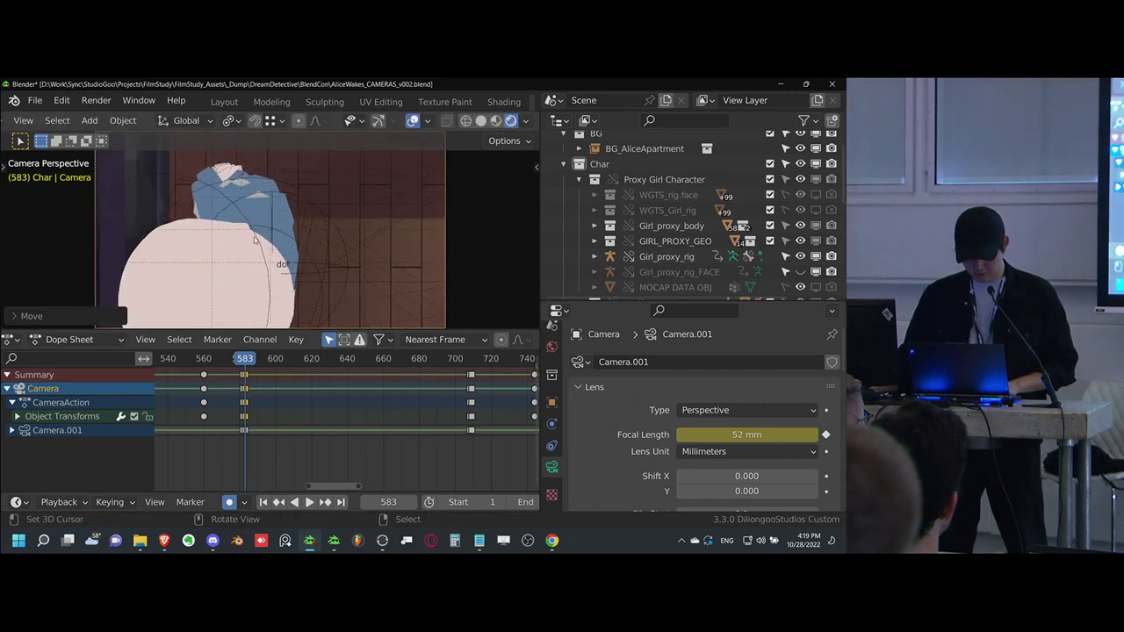
- Raise the top-down camera along its local Z axis and rotate it about global Z to reorient the character in the frame
key(g)
key(z)
key(z)
click(356, 304)
key(r)
key(z)
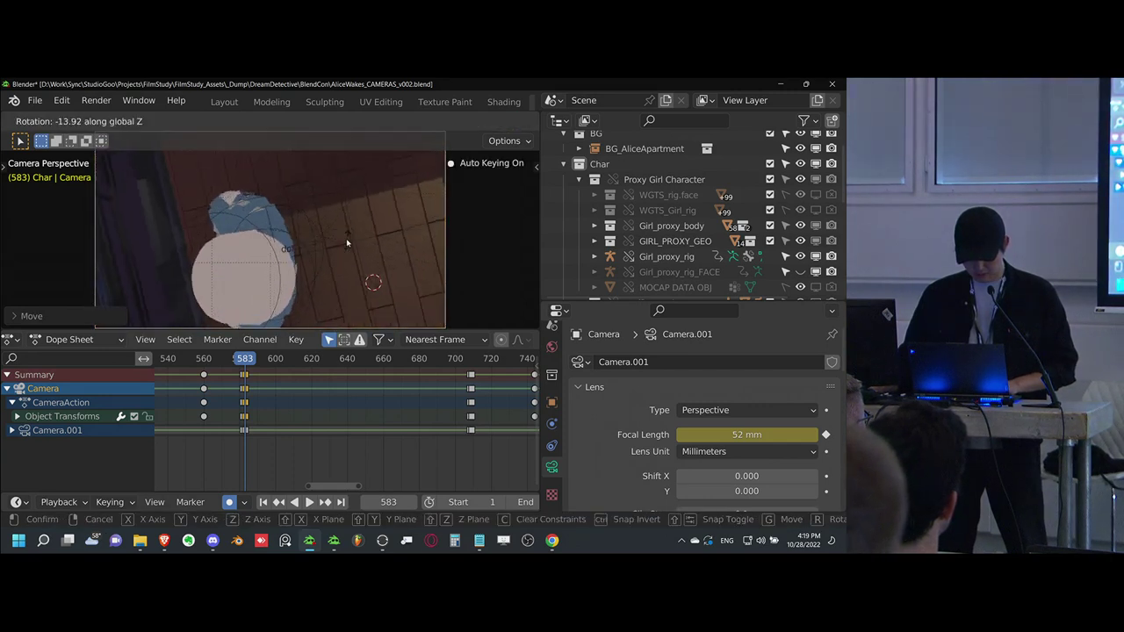
click(304, 266)
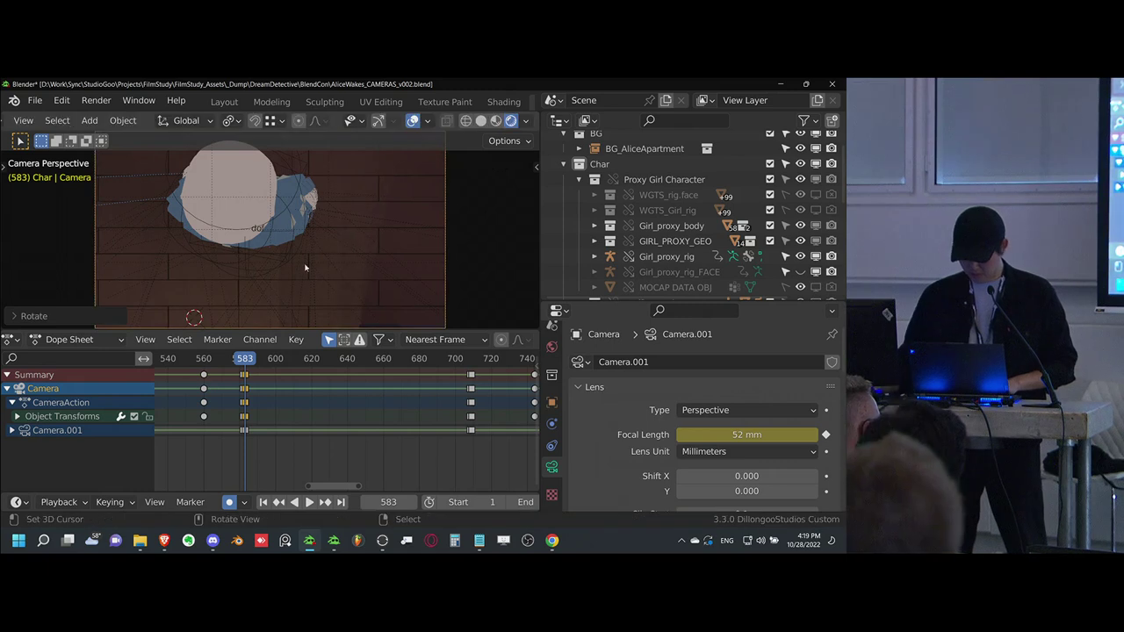
- Set the camera's focal length to 26.3 mm and try raising the camera further along its local Z axis
drag(732, 434, 580, 335)
key(g)
key(z)
key(z)
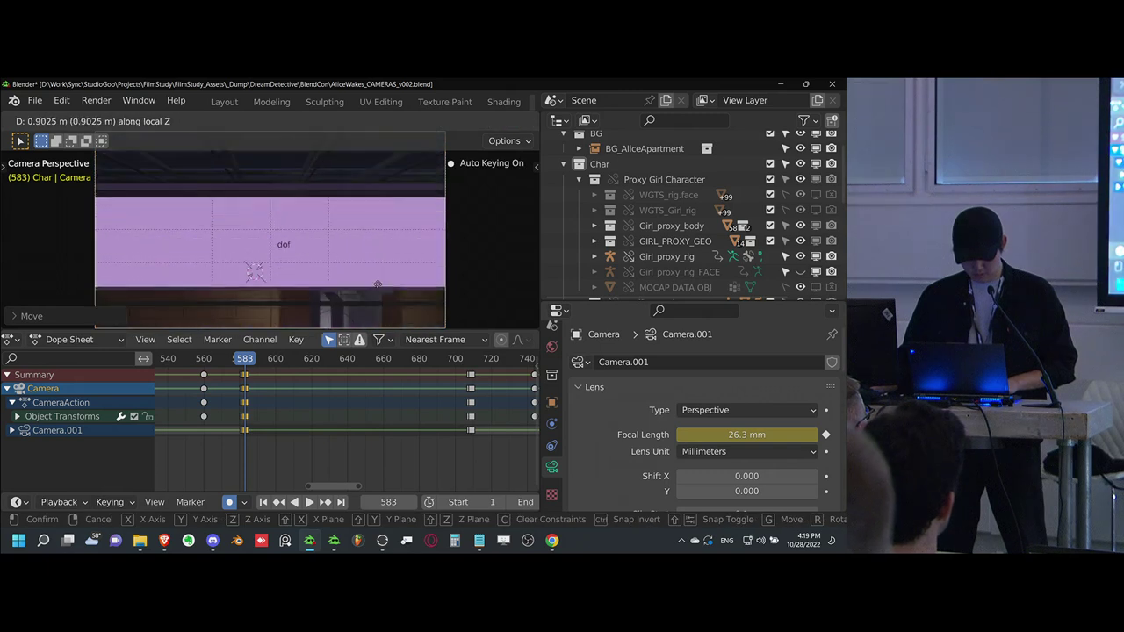
right_click(384, 275)
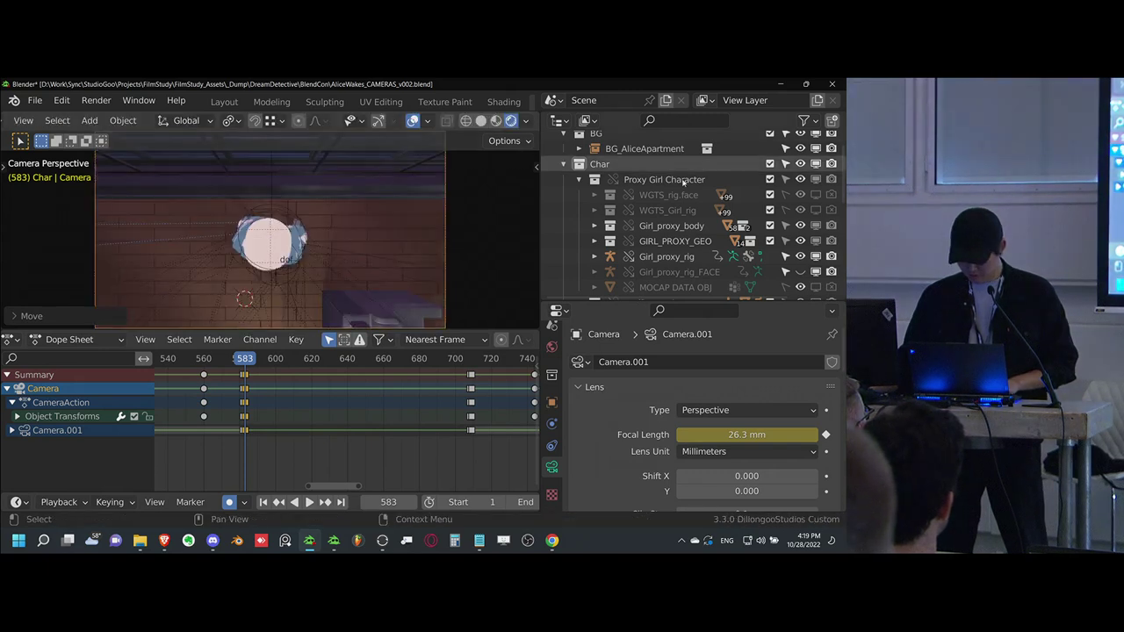
- Hide BG_AliceApartment in the viewport and raise the camera along its local Z axis above the ceiling
key(g)
key(z)
key(z)
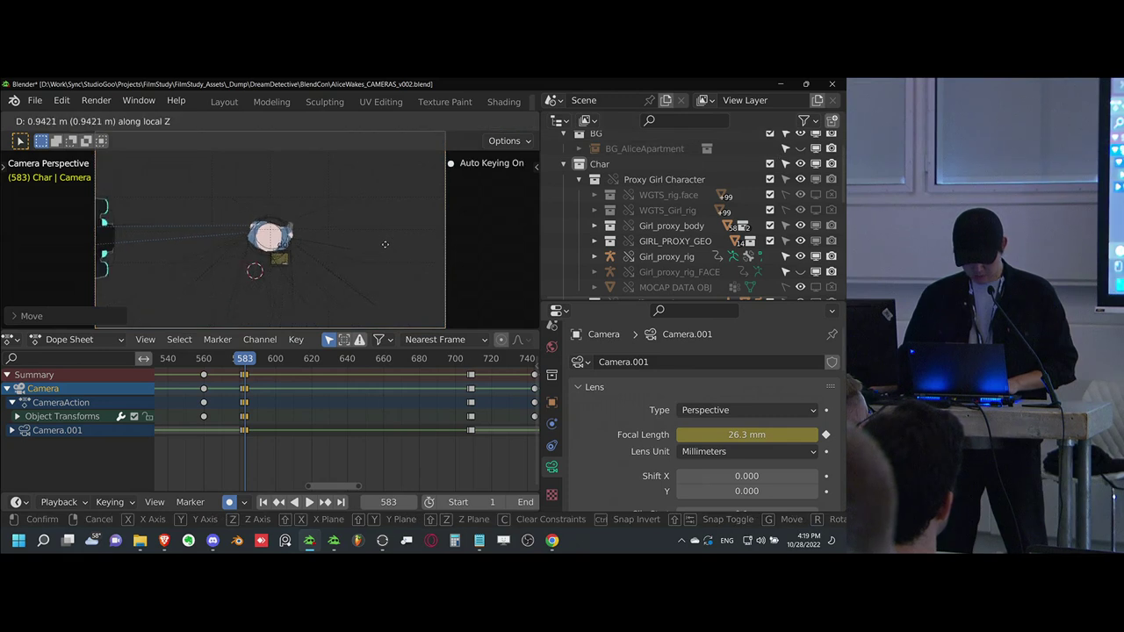
click(387, 241)
- Set the camera's focal length to 31.3 mm, then refine its height along local Z and its rotation above the character
drag(734, 435, 766, 435)
key(g)
key(z)
key(z)
click(405, 284)
key(r)
click(417, 256)
- Duplicate the camera's frame 583 keyframes to about frame 636 to hold the top-down shot
middle_drag(269, 406, 281, 406)
scroll(278, 407, up, 4)
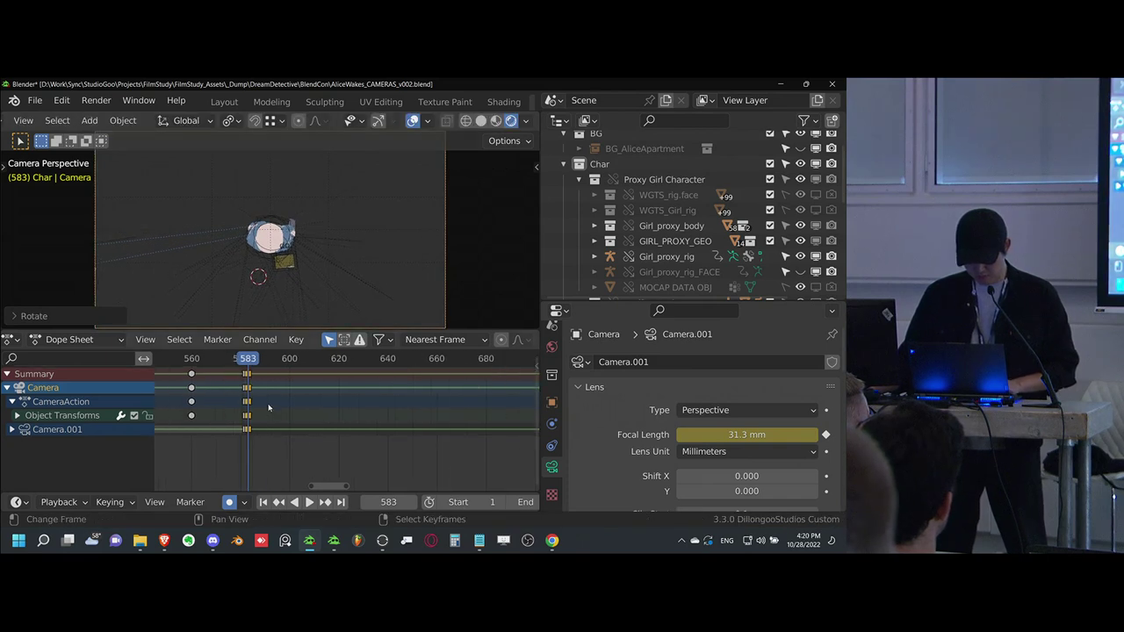
click(249, 406)
key(Left)
key(Left)
key(Right)
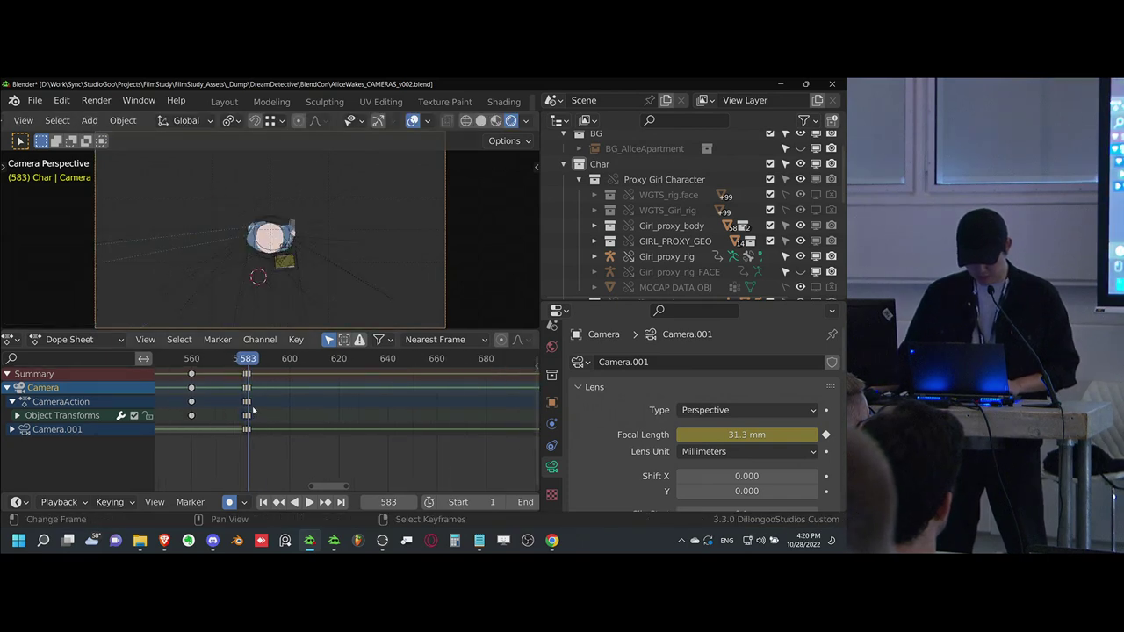
key(shift+d)
click(390, 408)
- Play and scrub around the cut into the top-down shot to check its timing between frames 551 and 586
drag(263, 422, 249, 426)
key(space)
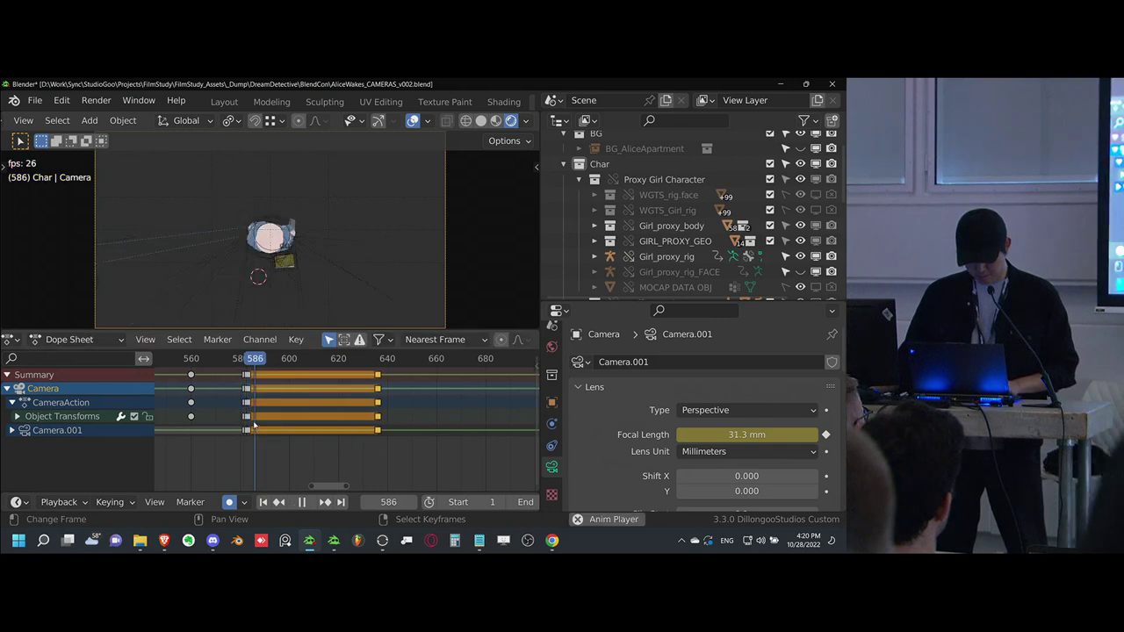
key(space)
key(space)
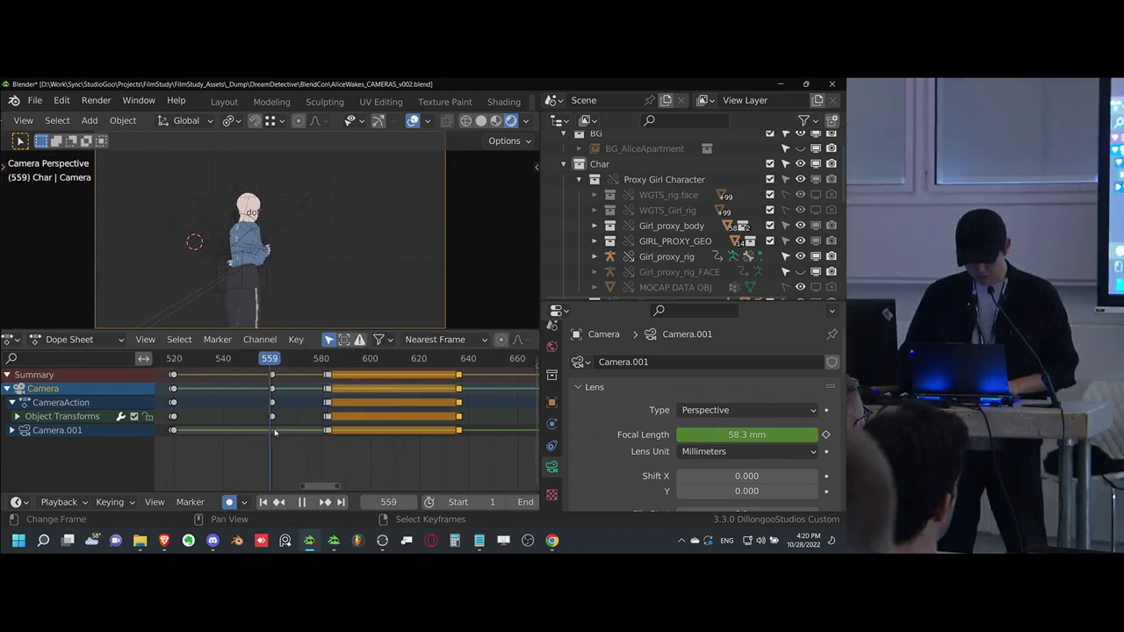
key(space)
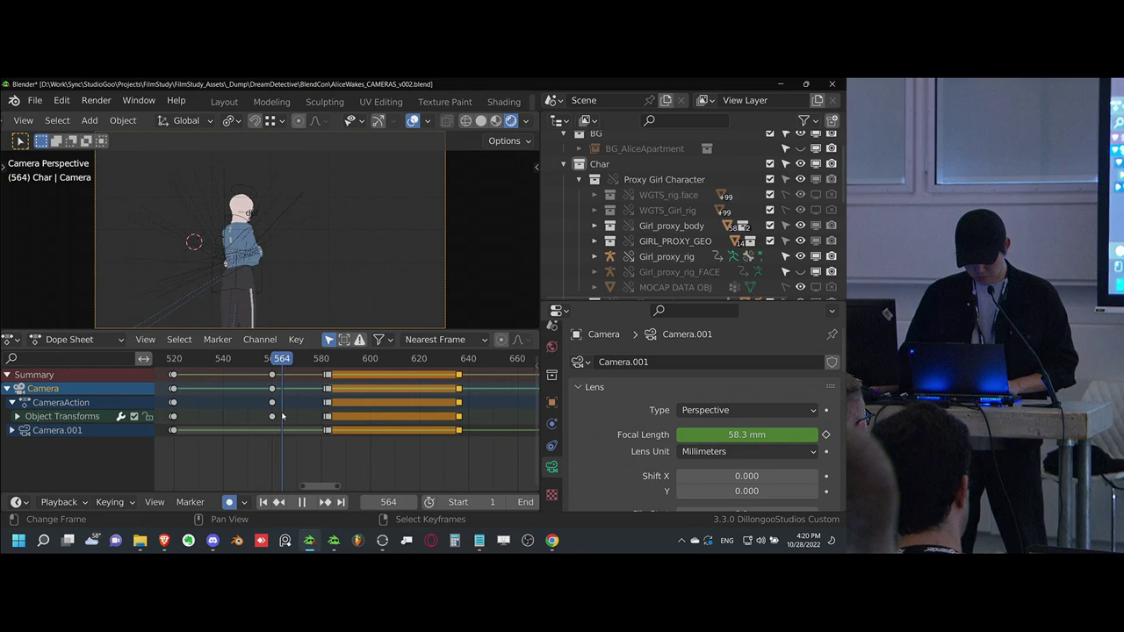
click(273, 402)
key(space)
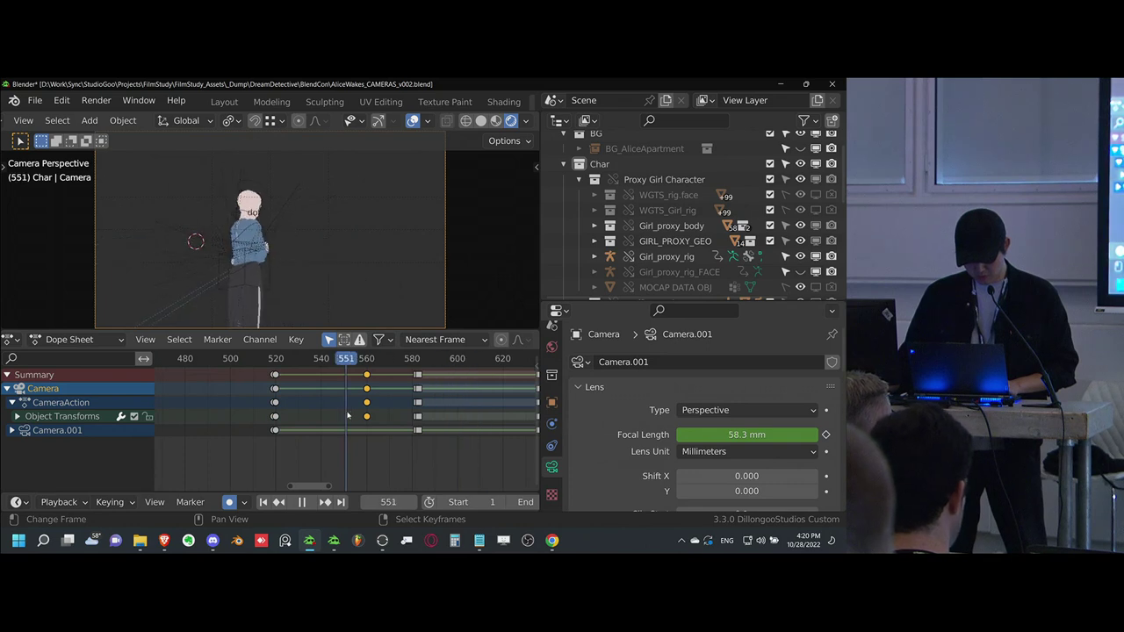
- Keyframe the camera at frame 554 to end the side shot there, and delete its keyframe at about frame 560
key(space)
mouse_move(350, 411)
mouse_down()
mouse_move(295, 409)
mouse_move(352, 404)
mouse_up()
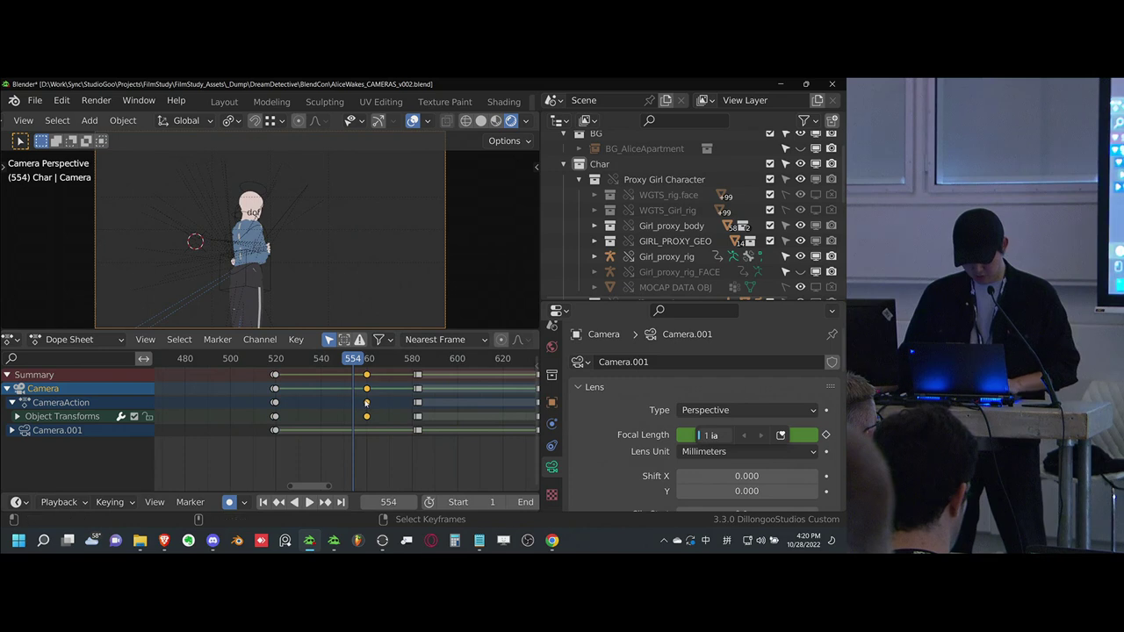
key(alt+shift)
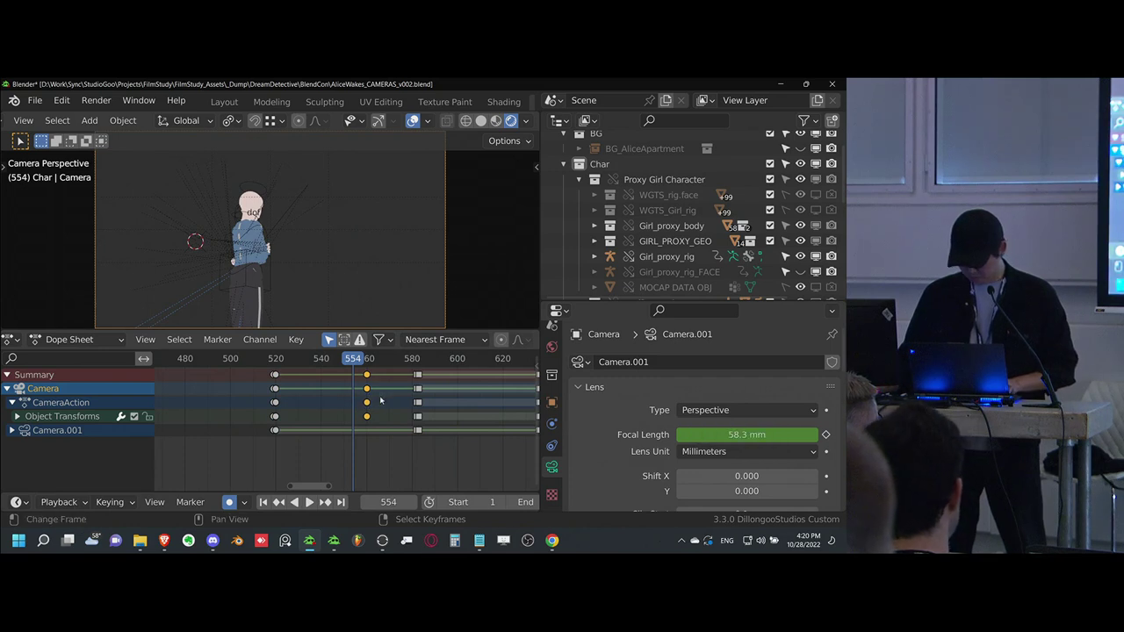
key(i)
key(x)
click(376, 391)
key(Right)
key(i)
click(371, 402)
key(x)
- Shift the camera's keyframes from frame 583 onward 28 frames earlier, so the top-down shot starts at frame 555
click(420, 405)
alt+right_click(422, 407)
key(g)
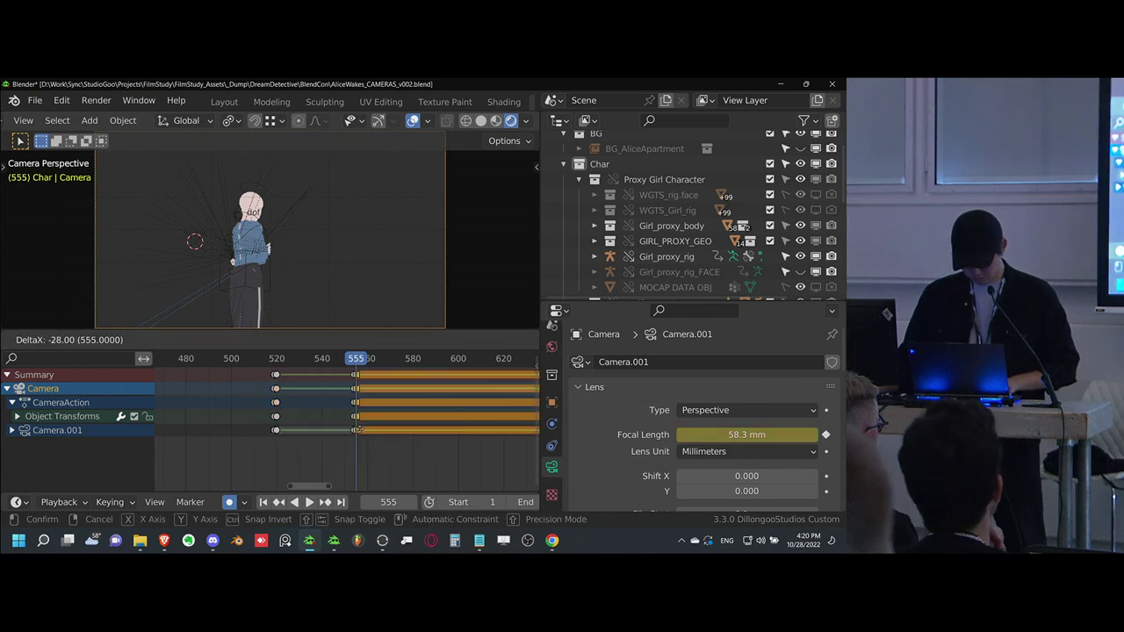
click(359, 429)
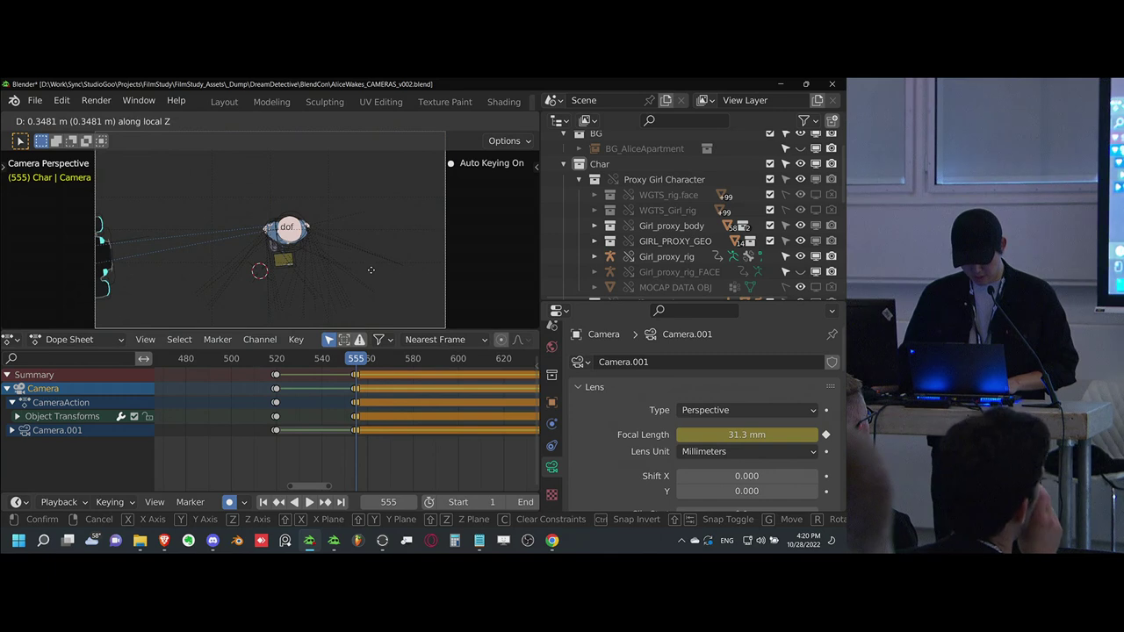
- Move the camera about 0.35 m along its local Z axis at frame 555 and play the shot back
click(372, 271)
middle_drag(395, 413, 389, 413)
key(space)
key(space)
right_click(358, 411)
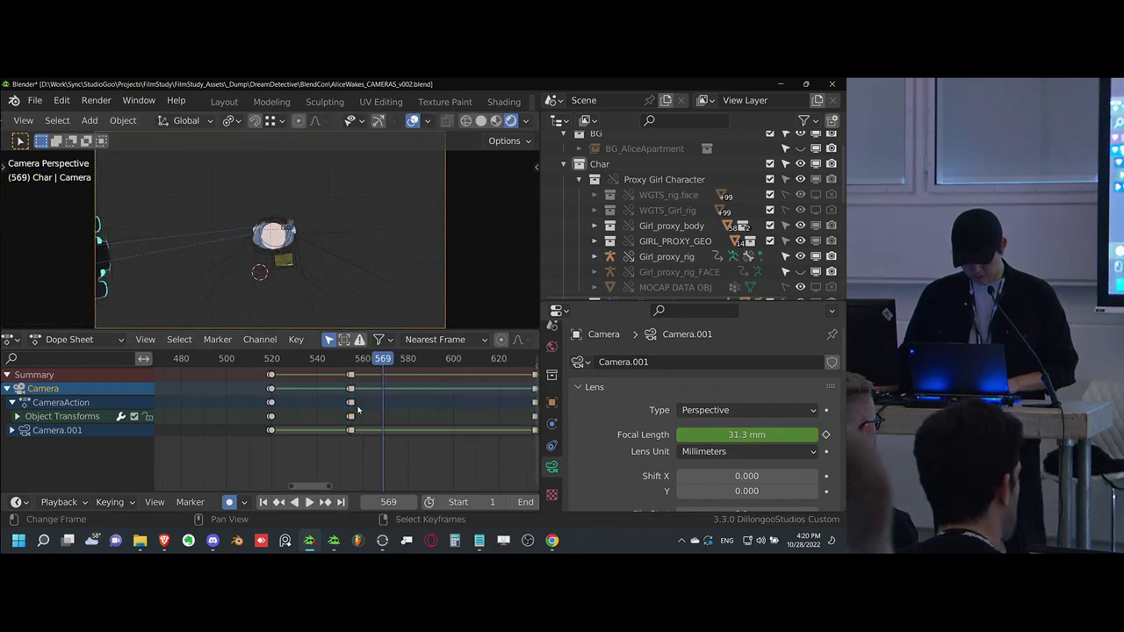
- Readjust the camera along its local Z axis at frame 555 and replay the top-down shot
scroll(346, 423, up, 4)
click(343, 421)
key(g)
key(z)
key(z)
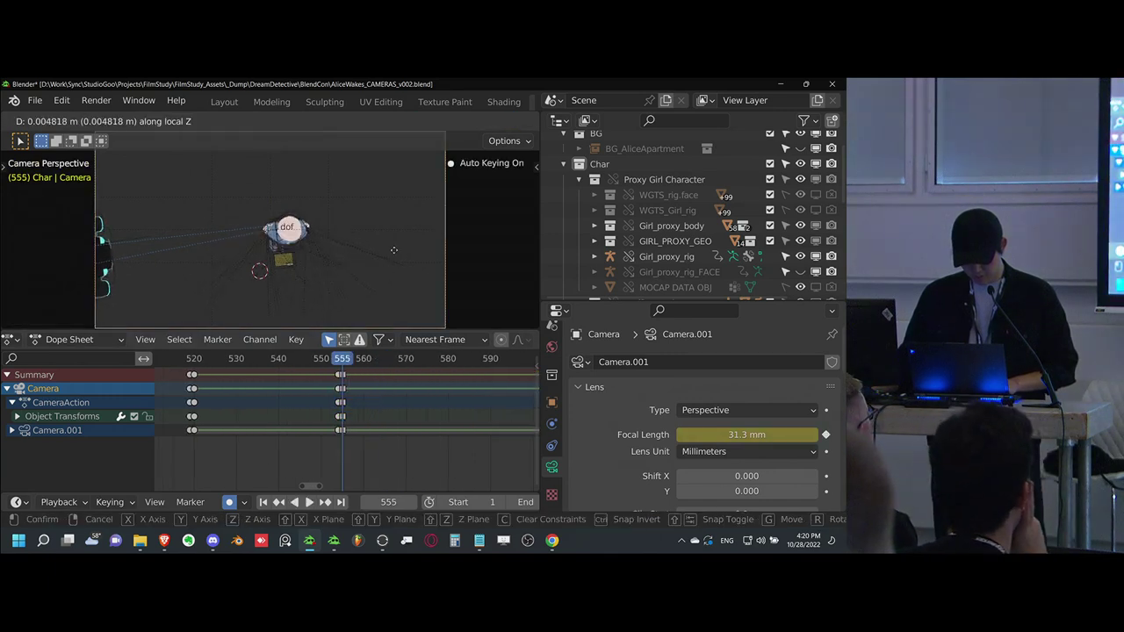
click(395, 265)
key(space)
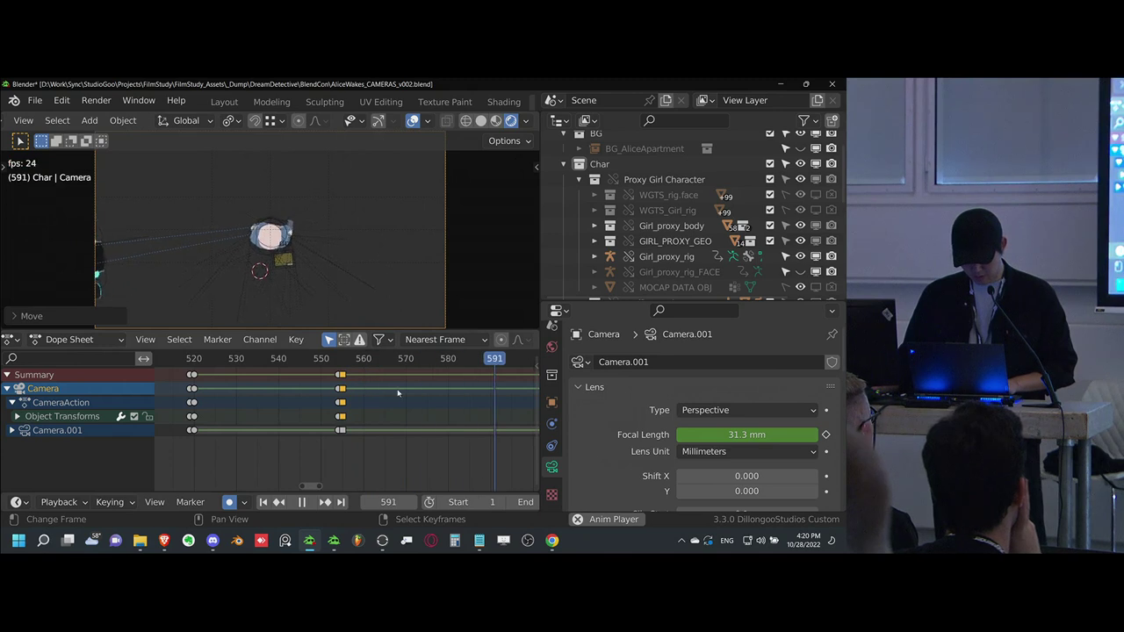
key(space)
- Deselect everything, switch the viewport to wireframe shading and look at the scene from outside the camera
scroll(412, 397, down, 2)
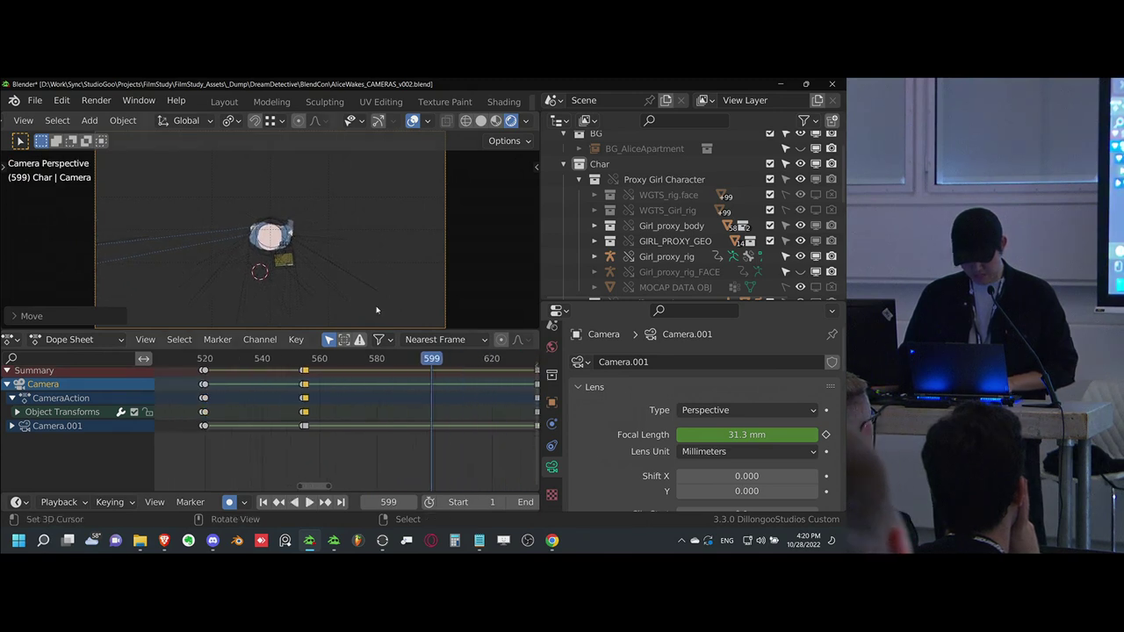
key(alt+a)
middle_drag(377, 310, 379, 302)
scroll(385, 276, down, 2)
key(KP_0)
key(shift+alt+z)
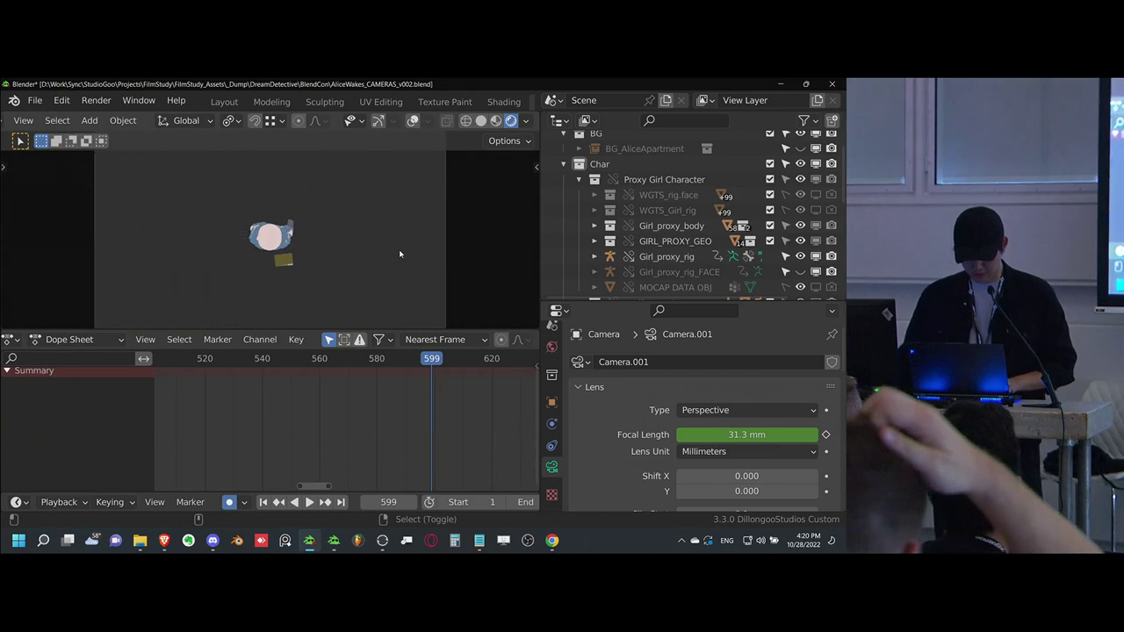
key(shift+alt+z)
key(shift+z)
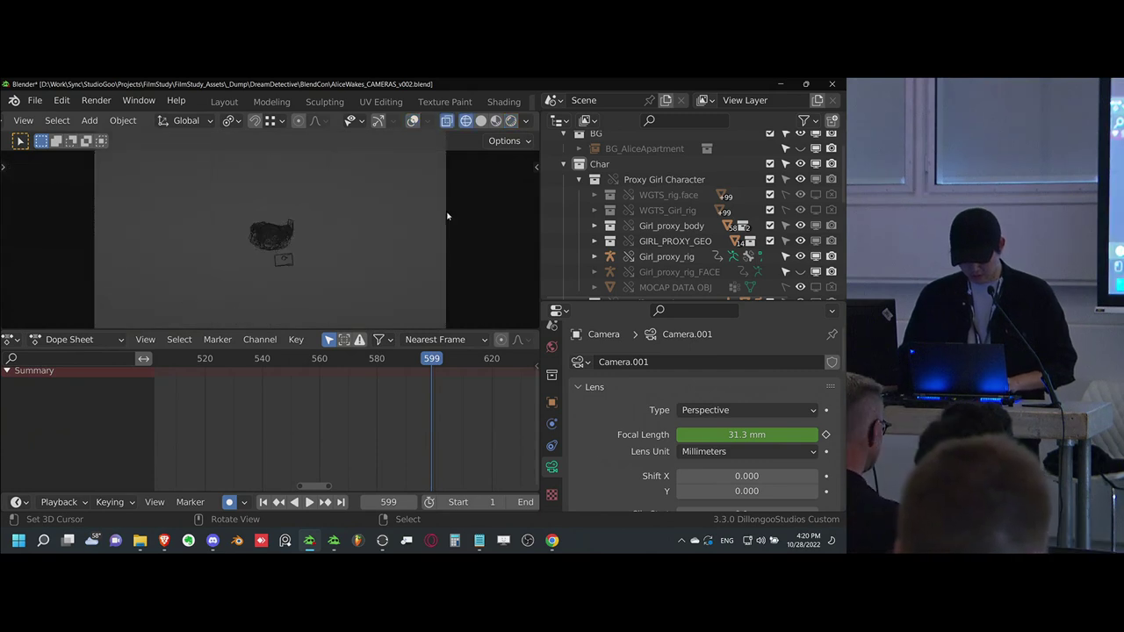
middle_drag(447, 215, 305, 212)
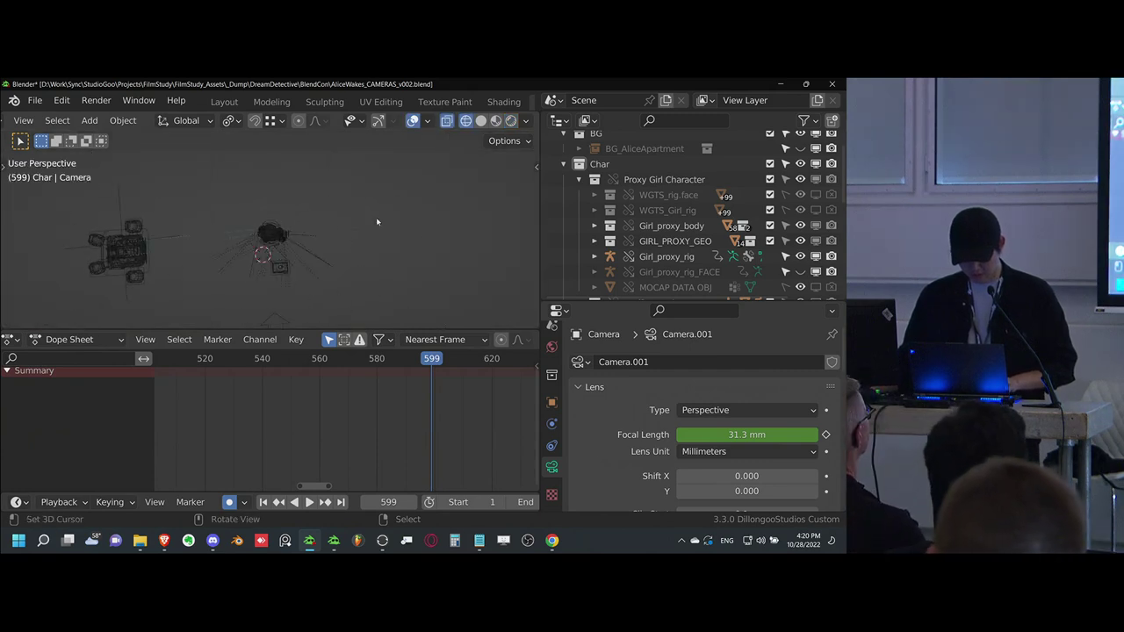
- Show BG_AliceApartment in the viewport again and unhide the remaining hidden objects
click(800, 149)
middle_drag(318, 249, 341, 223)
key(alt+h)
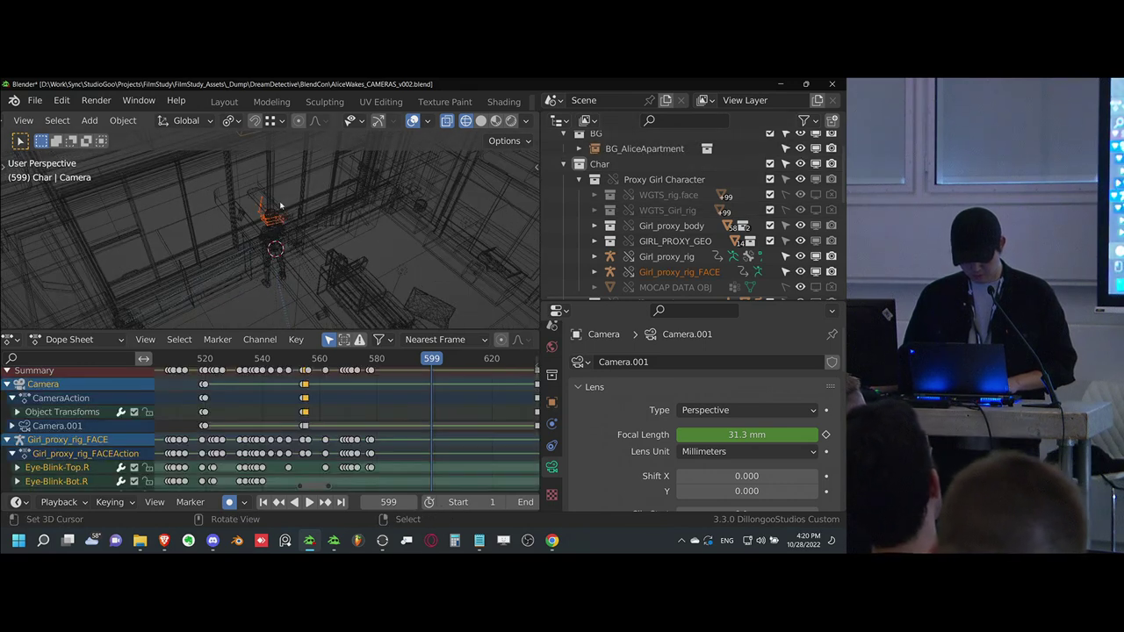
- Select the camera above the character and return to its view in rendered shading
middle_drag(281, 206, 290, 180)
click(289, 180)
click(290, 179)
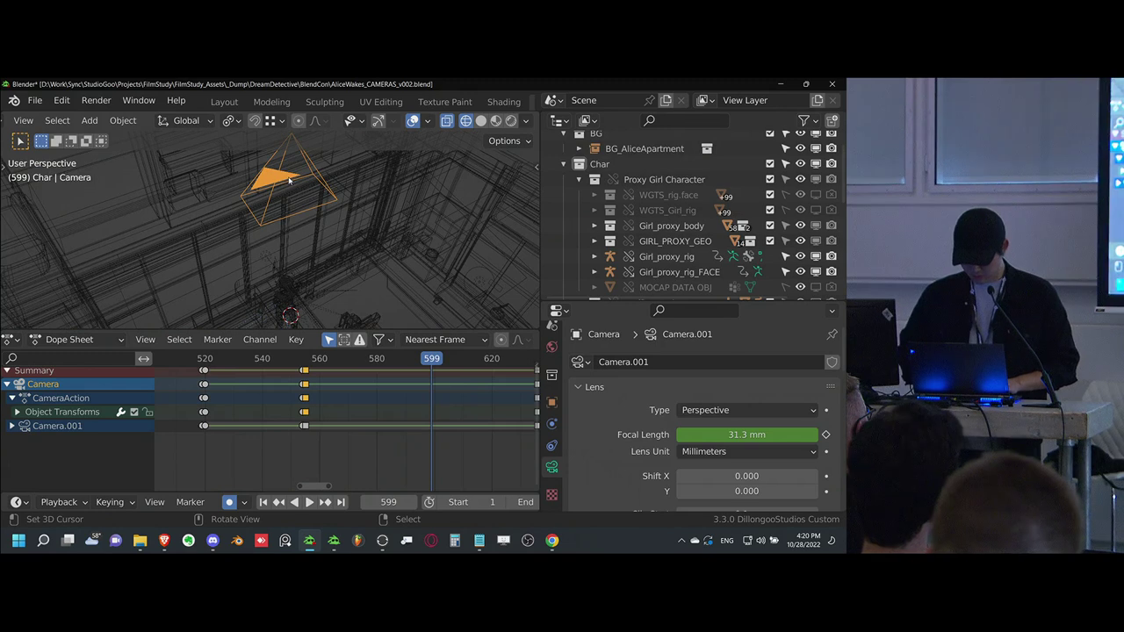
key(KP_0)
key(shift+z)
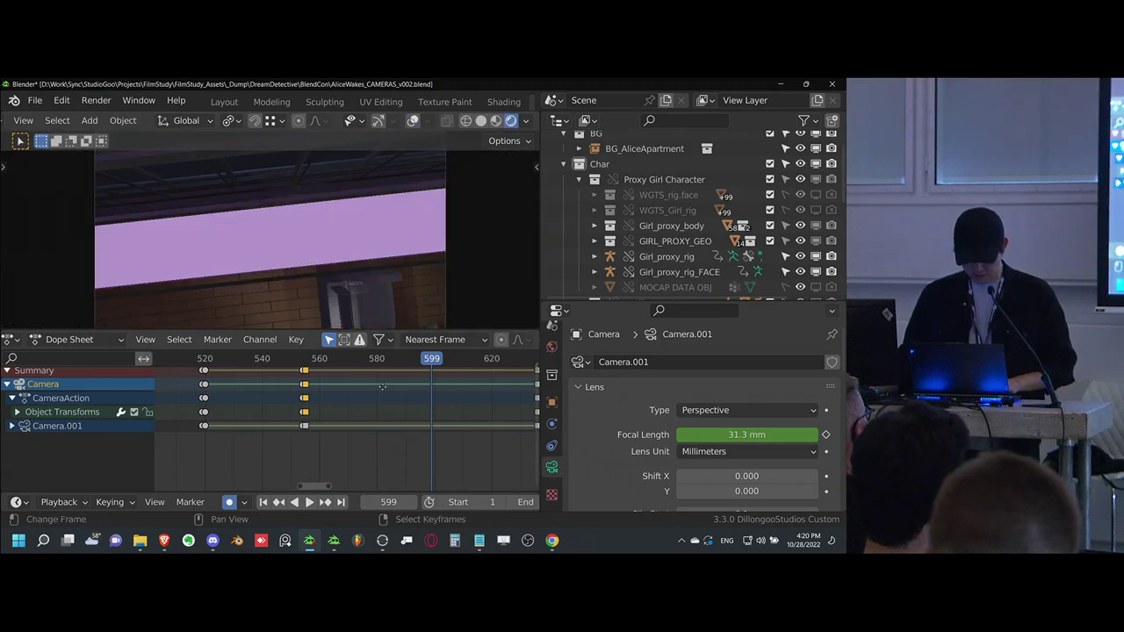
- Play back the cut from about frame 521 into the top-down shot with the apartment visible
middle_drag(305, 405, 319, 412)
click(320, 413)
key(space)
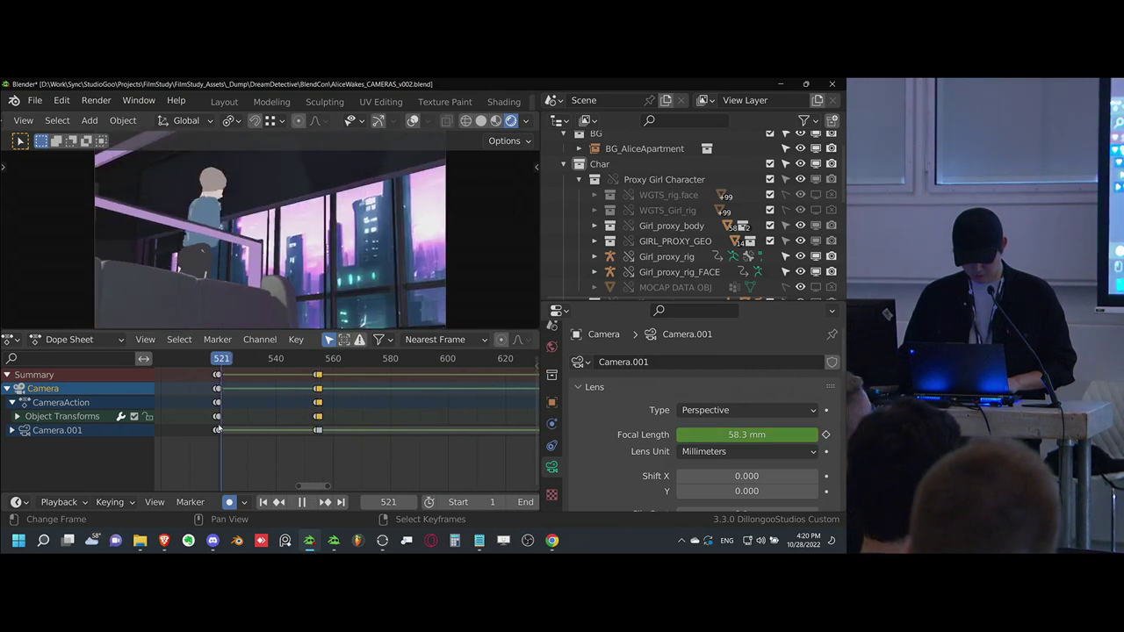
key(space)
- Open the viewport's clipping settings, then try values for the camera's Clip Start and set it to 1.5 m
key(n)
click(528, 232)
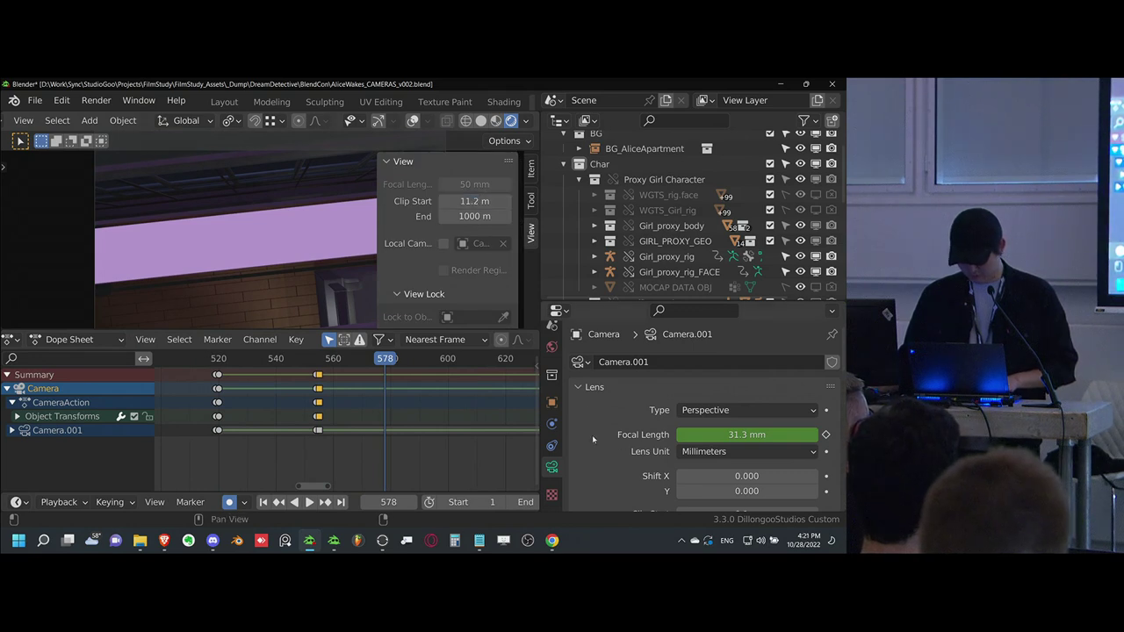
scroll(593, 439, down, 4)
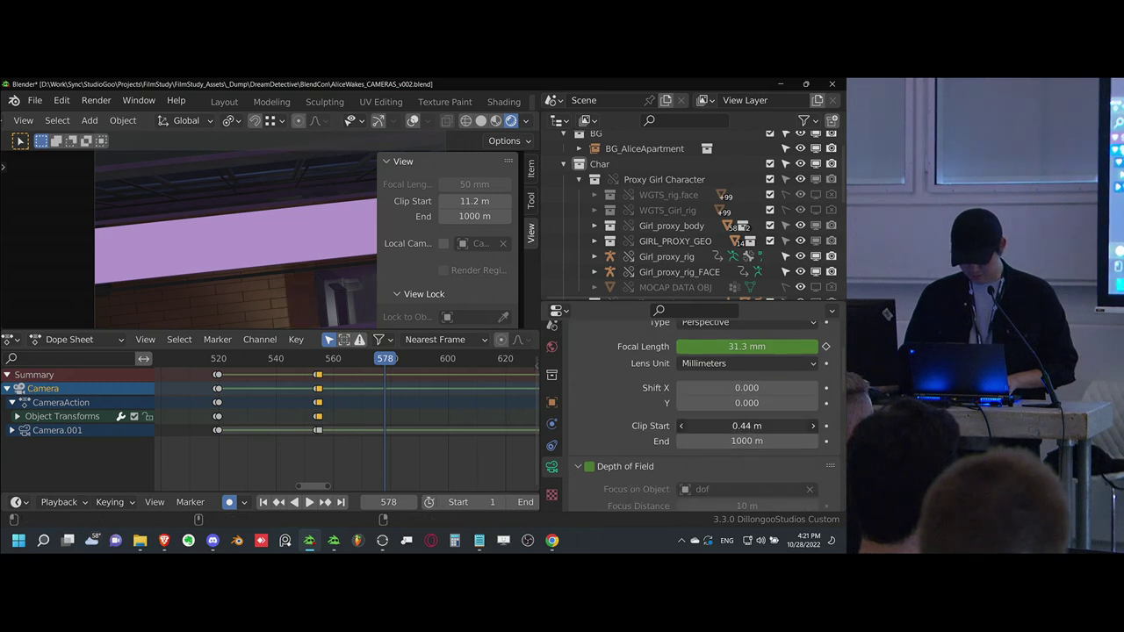
drag(746, 426, 773, 426)
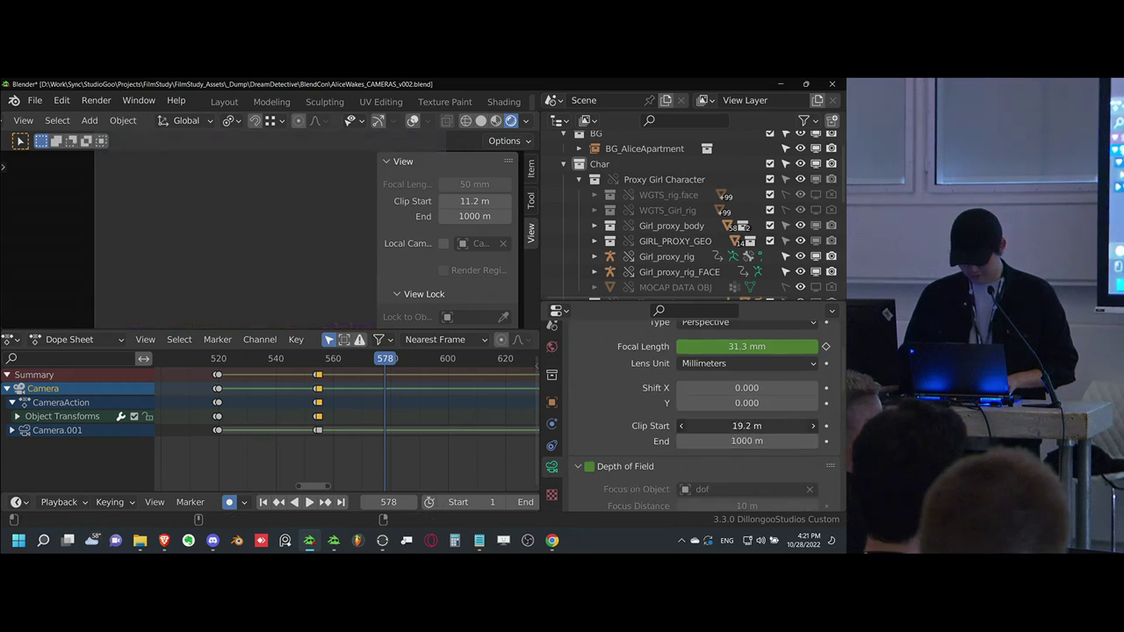
key(Return)
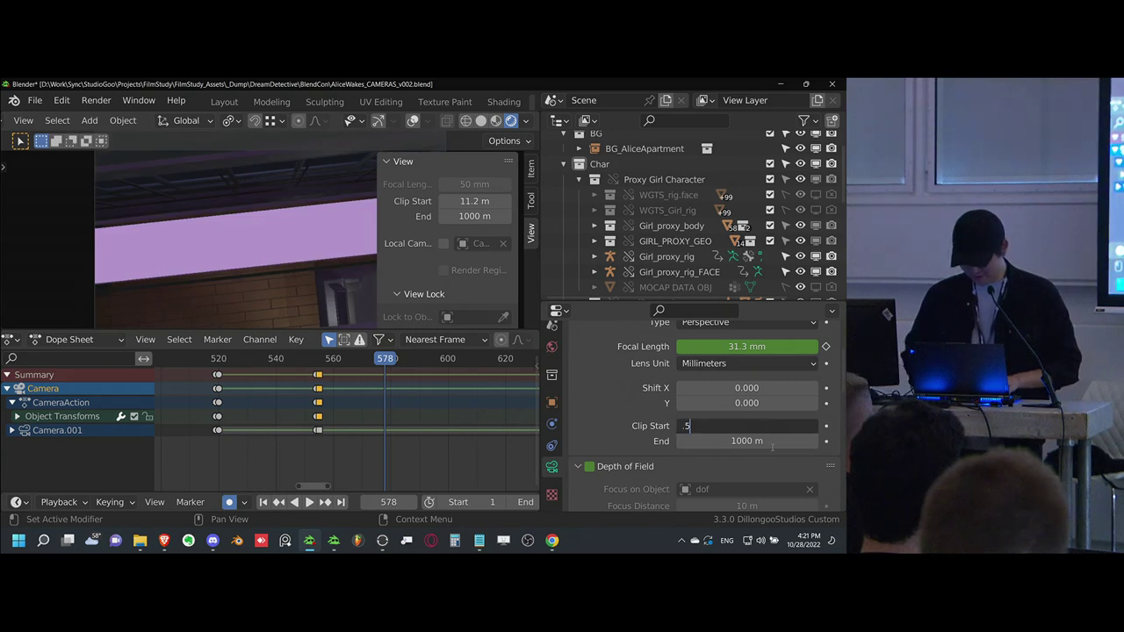
key(Return)
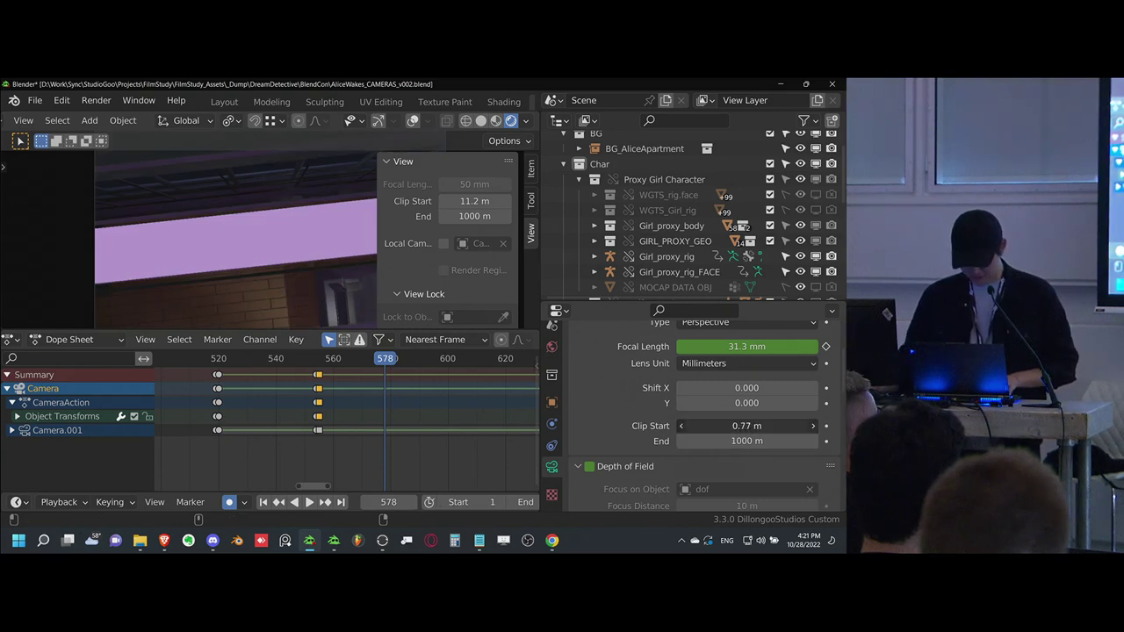
drag(749, 426, 766, 426)
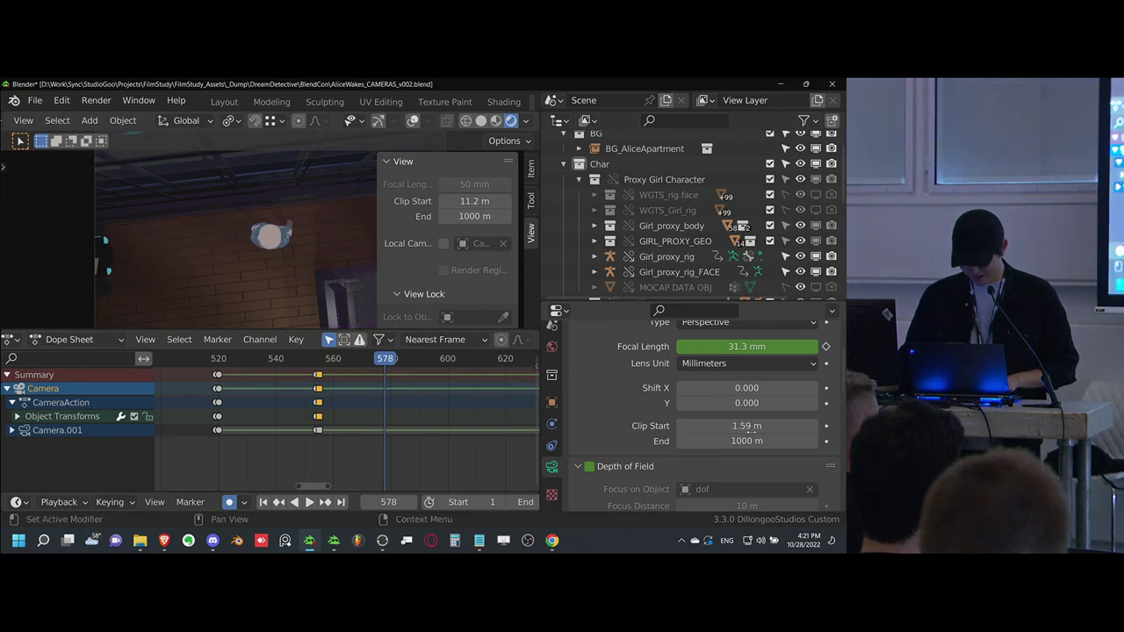
key(Return)
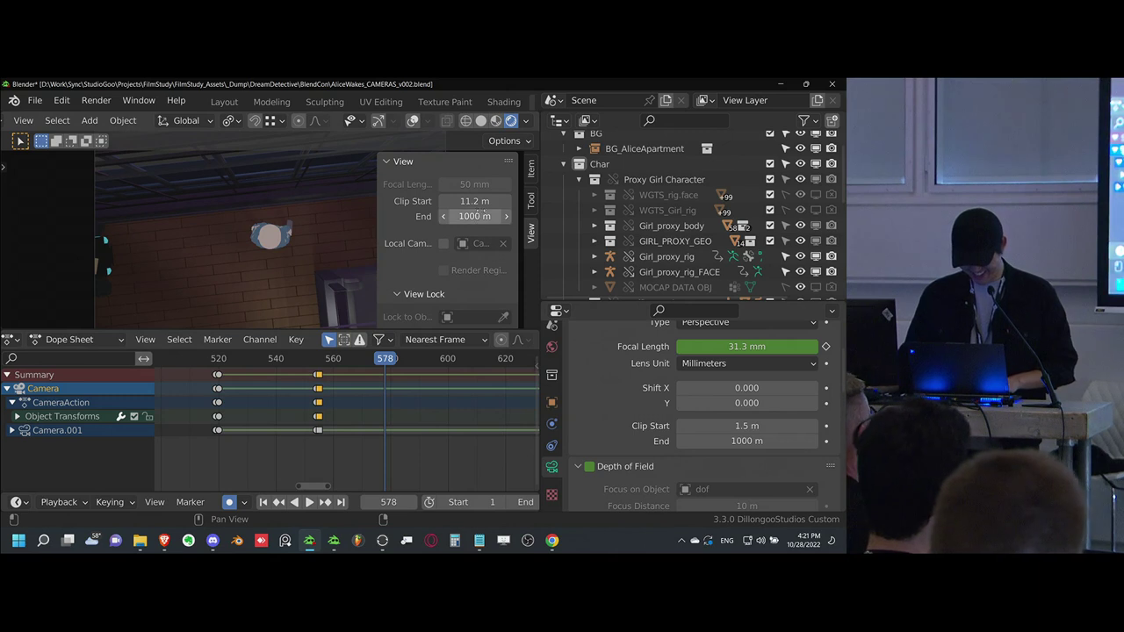
- Set the viewport's own Clip Start to 0.1 m and close the sidebar
text(0.1)
key(Return)
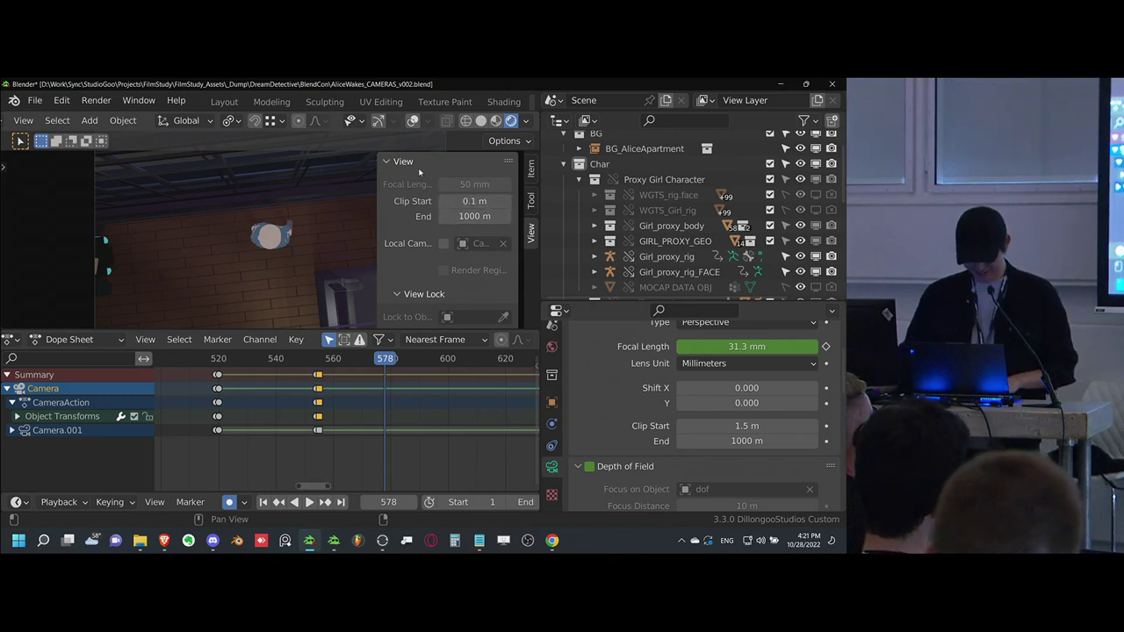
key(n)
- Set the camera's Clip Start to 1.6 m at frame 555 and keyframe it
drag(332, 431, 324, 431)
key(Left)
click(815, 426)
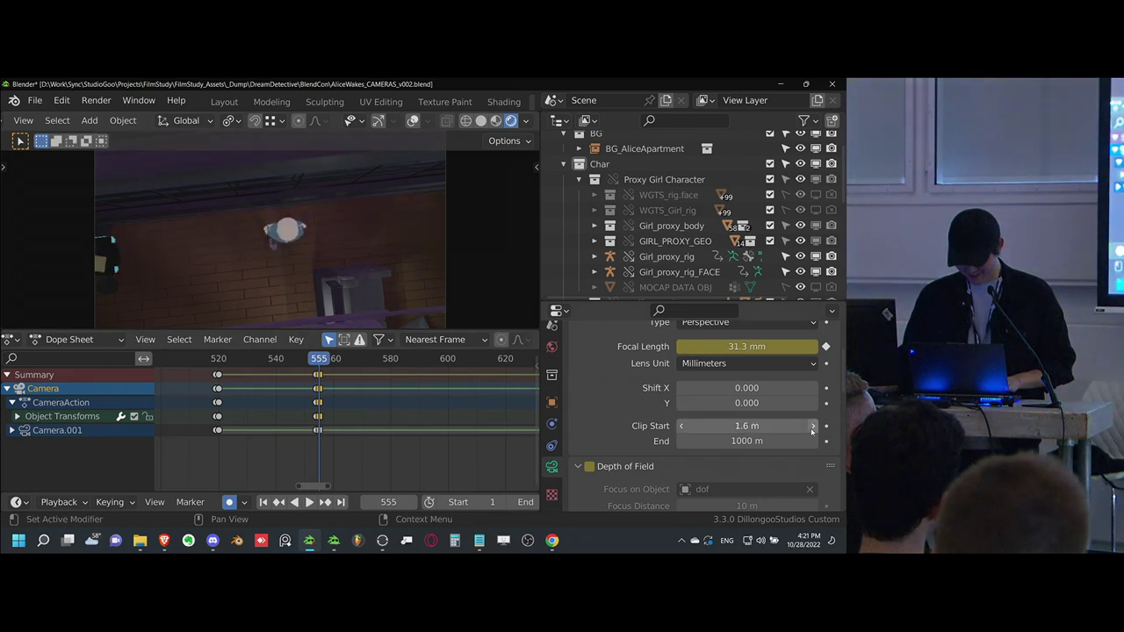
click(825, 426)
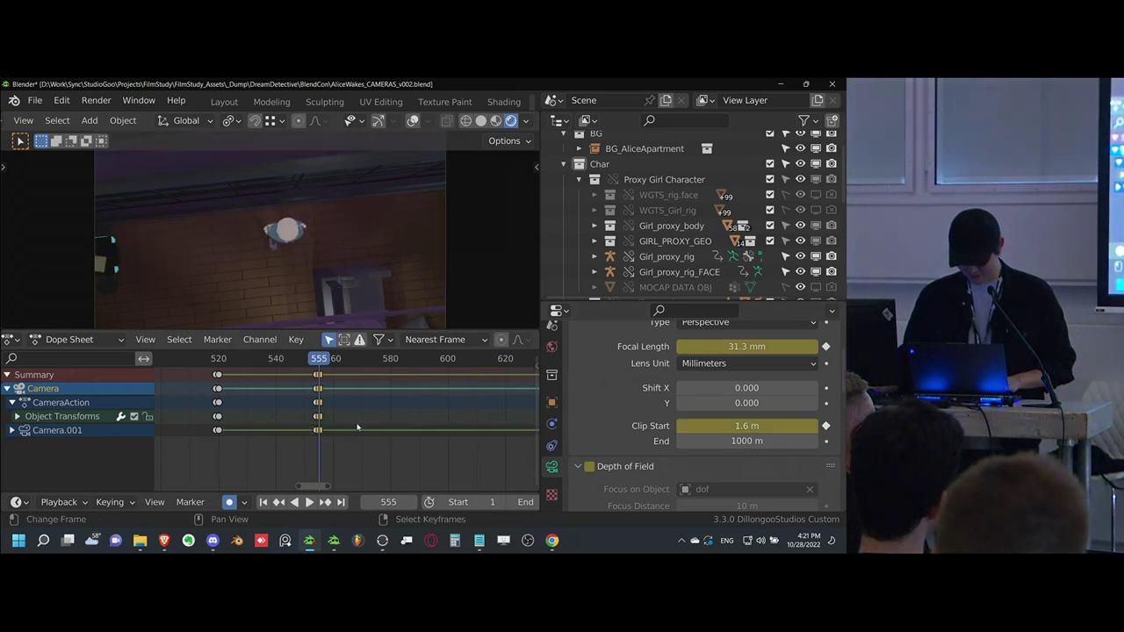
- Play back the top-down shot up to its end keyframe at frame 636
scroll(358, 428, down, 2)
key(space)
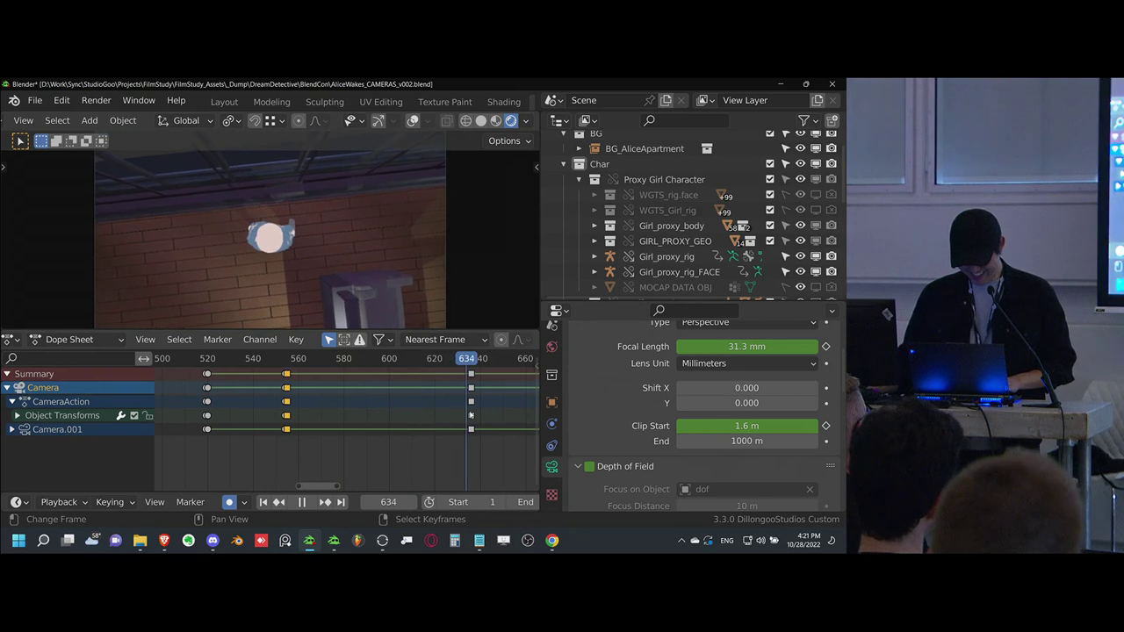
key(space)
- Review the earlier shots from the start of the sequence to check how the camera clipping affects them
scroll(389, 416, down, 10)
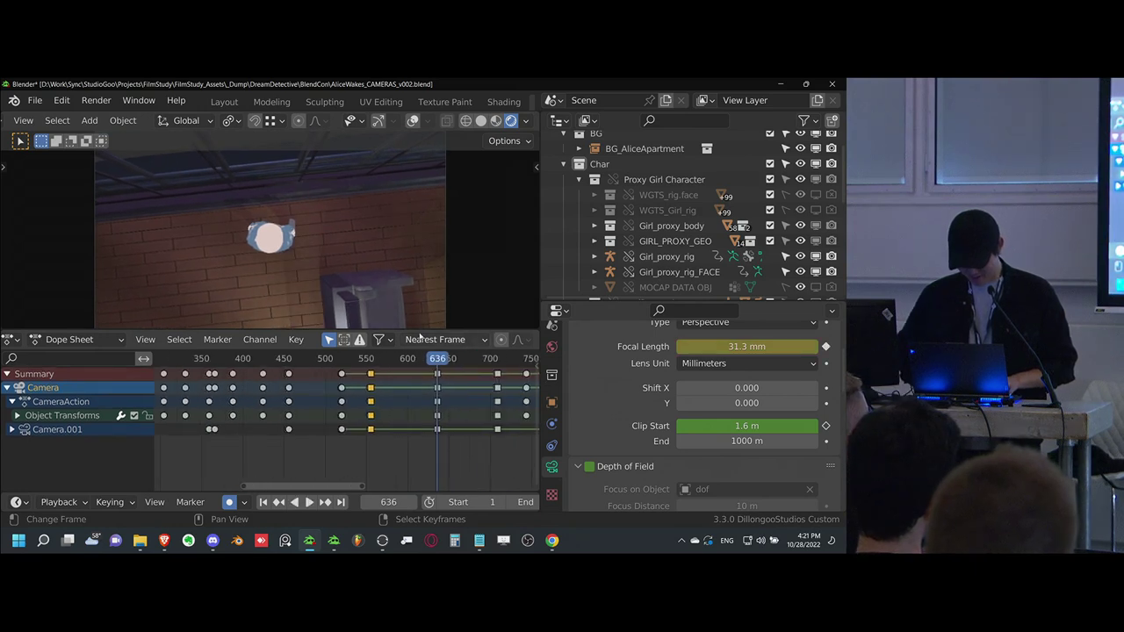
key(shift+Left)
click(250, 418)
key(space)
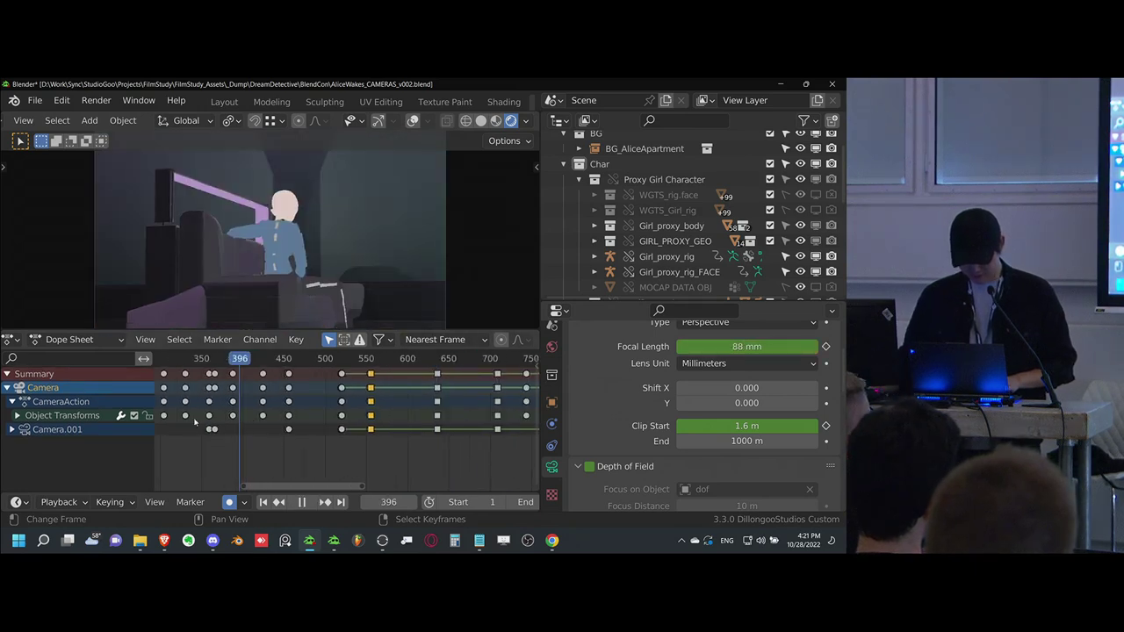
click(195, 422)
middle_drag(306, 426, 341, 427)
scroll(378, 430, down, 3)
click(259, 439)
click(202, 441)
middle_drag(203, 442, 296, 439)
scroll(296, 440, down, 3)
click(253, 442)
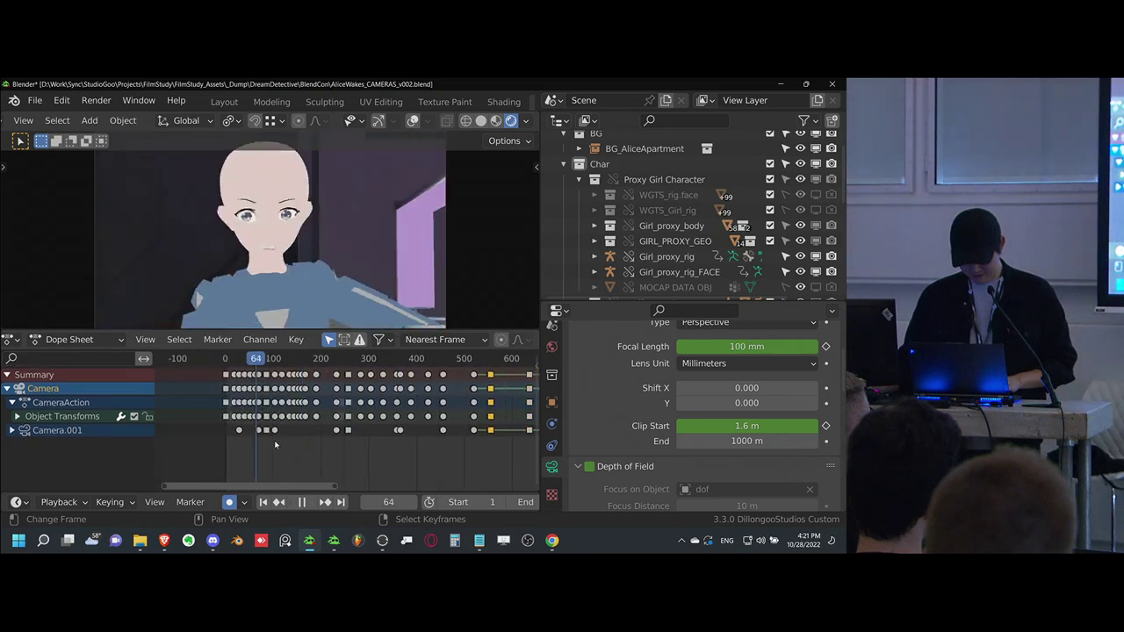
- Stop playback and step through the frames around the shot change at frames 256 and 257
key(space)
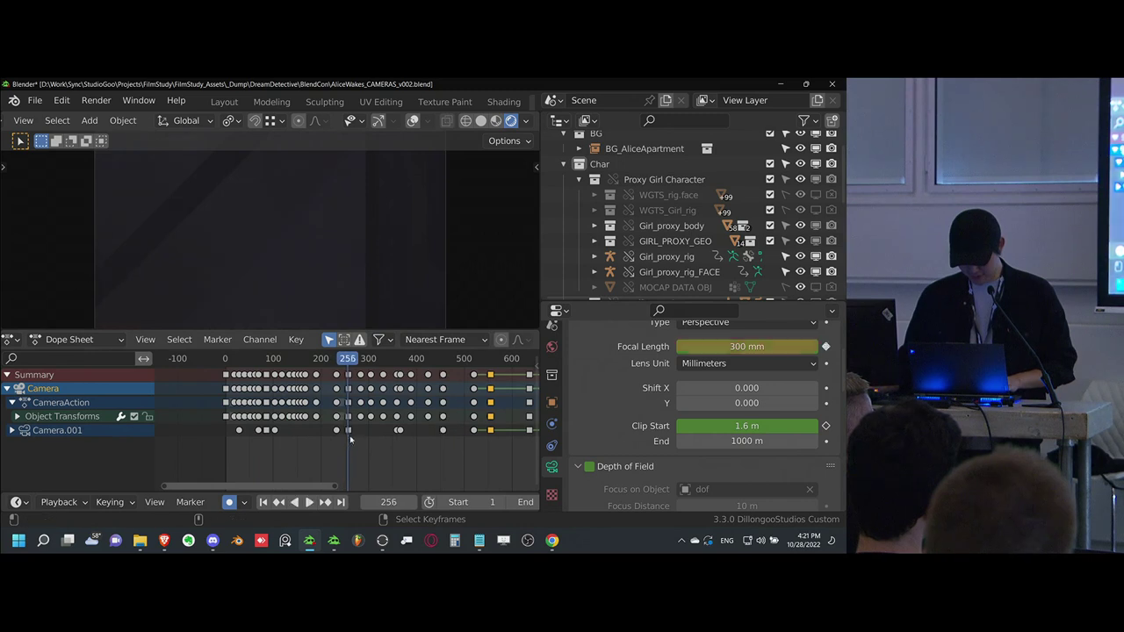
drag(349, 439, 350, 440)
key(Left)
key(Left)
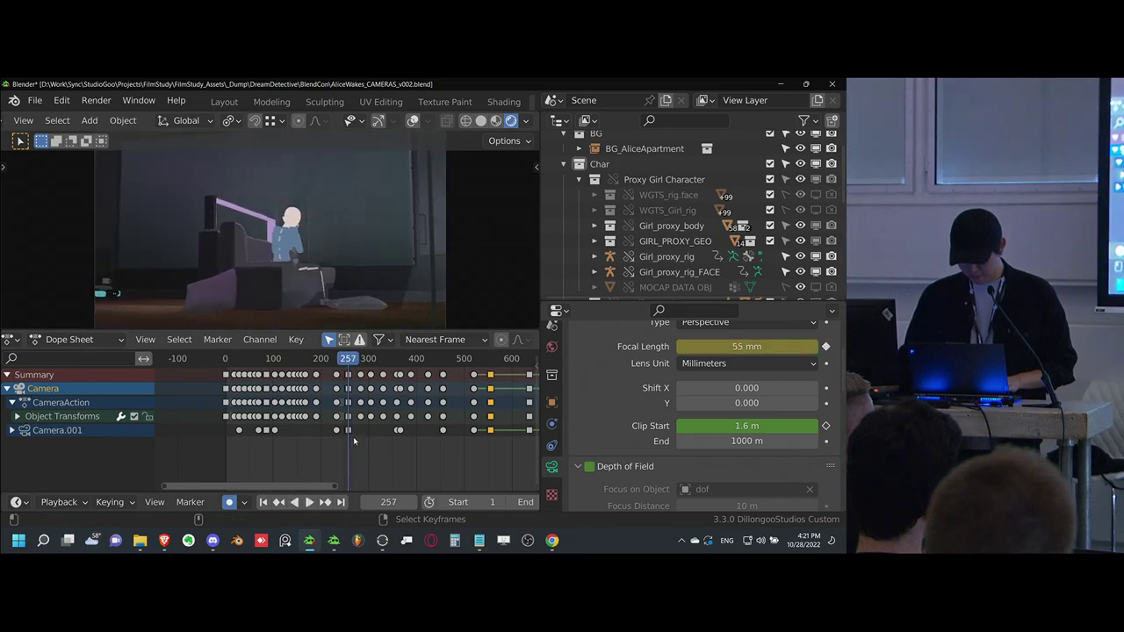
- Set the camera's Clip Start to 0.1 m at frame 257 and keyframe it
key(Right)
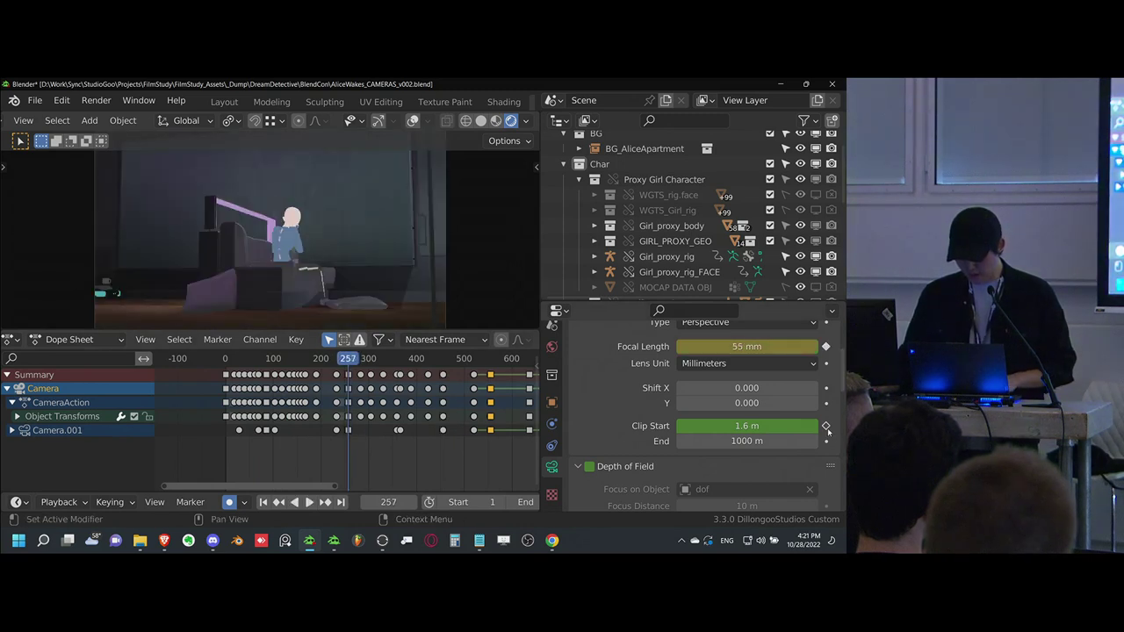
text(0.1)
key(Return)
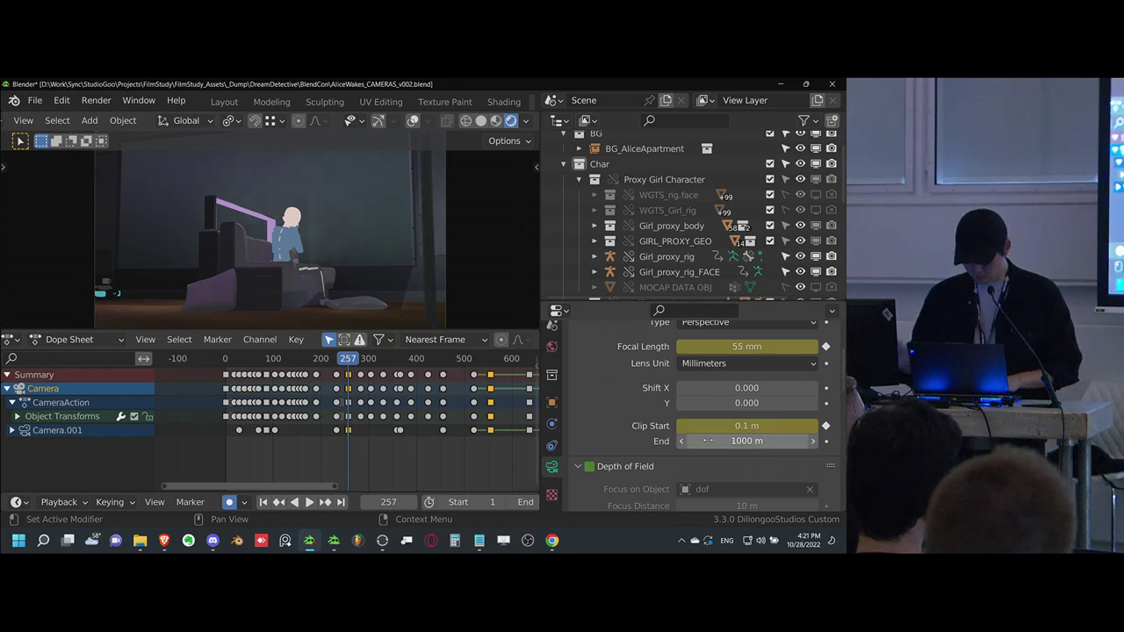
- Expand the Camera.001 animation channels and give the Clip Start keyframes constant interpolation
scroll(322, 413, up, 1)
click(11, 425)
scroll(12, 429, down, 2)
key(t)
key(c)
- Scrub ahead to the top-down shot and step across the cut at frame 555 to check the clip start switch
middle_drag(377, 417, 351, 430)
drag(327, 410, 490, 416)
middle_drag(501, 410, 372, 439)
scroll(372, 438, up, 2)
key(space)
key(Left)
key(Left)
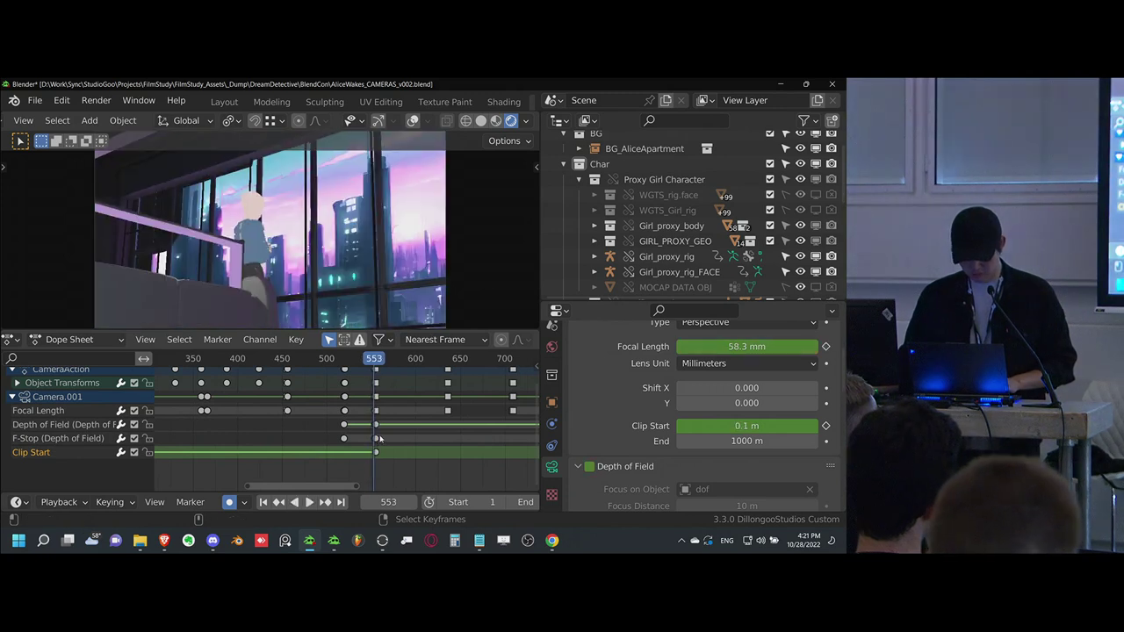
key(Right)
scroll(387, 440, up, 3)
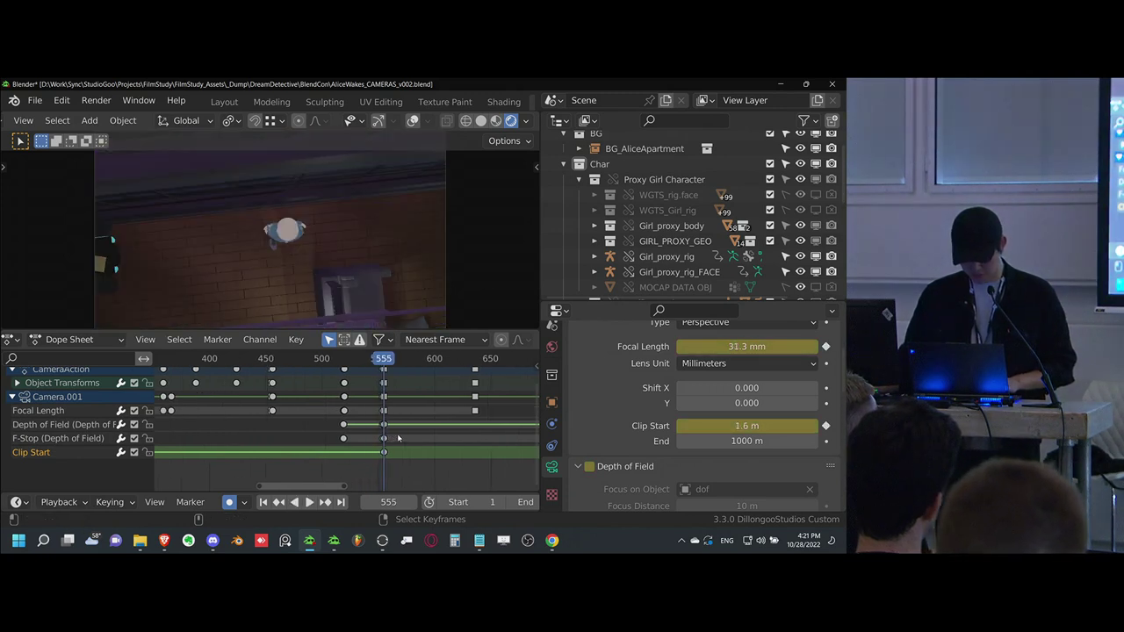
key(Left)
key(Right)
middle_drag(396, 435, 306, 455)
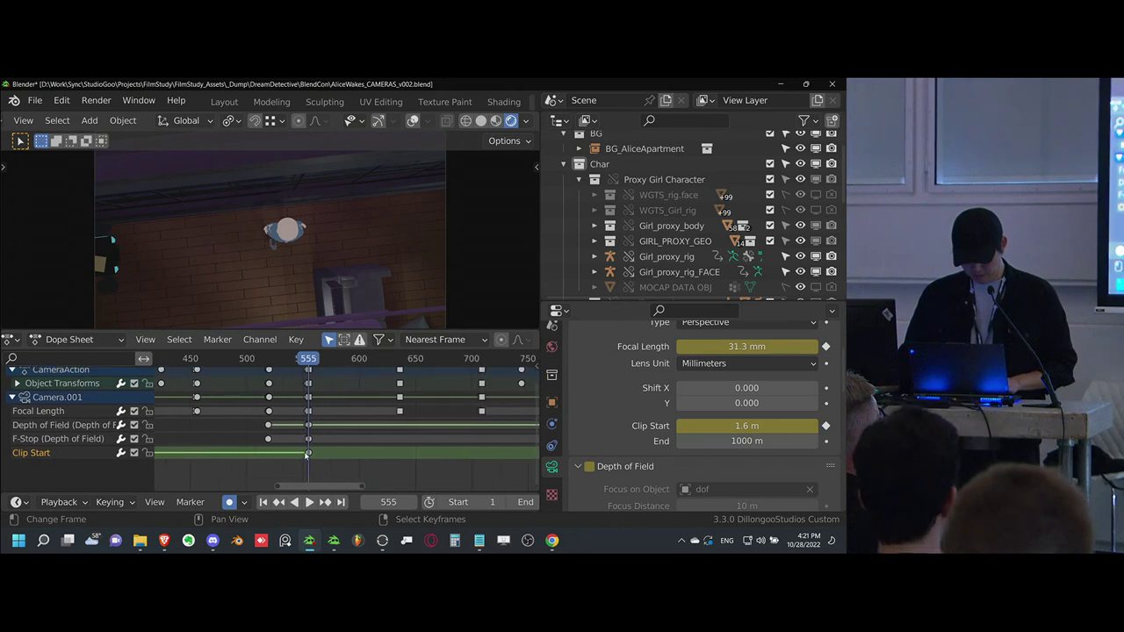
- Play back the top-down shot from frame 555 and stop on frame 637
key(space)
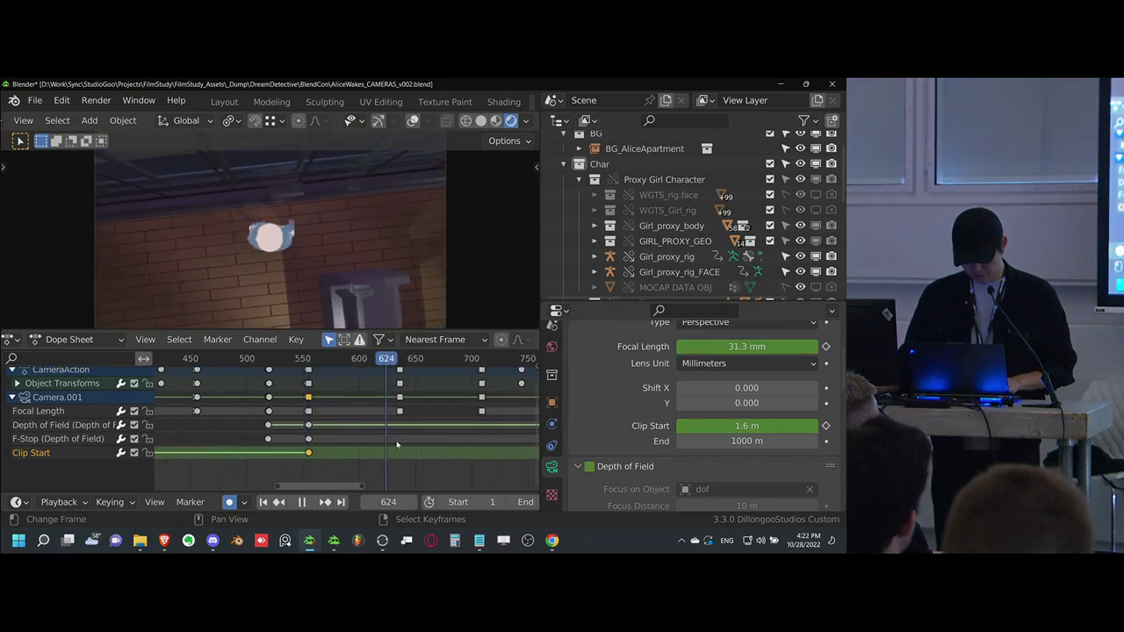
key(space)
click(403, 437)
alt+scroll(402, 436, up, 3)
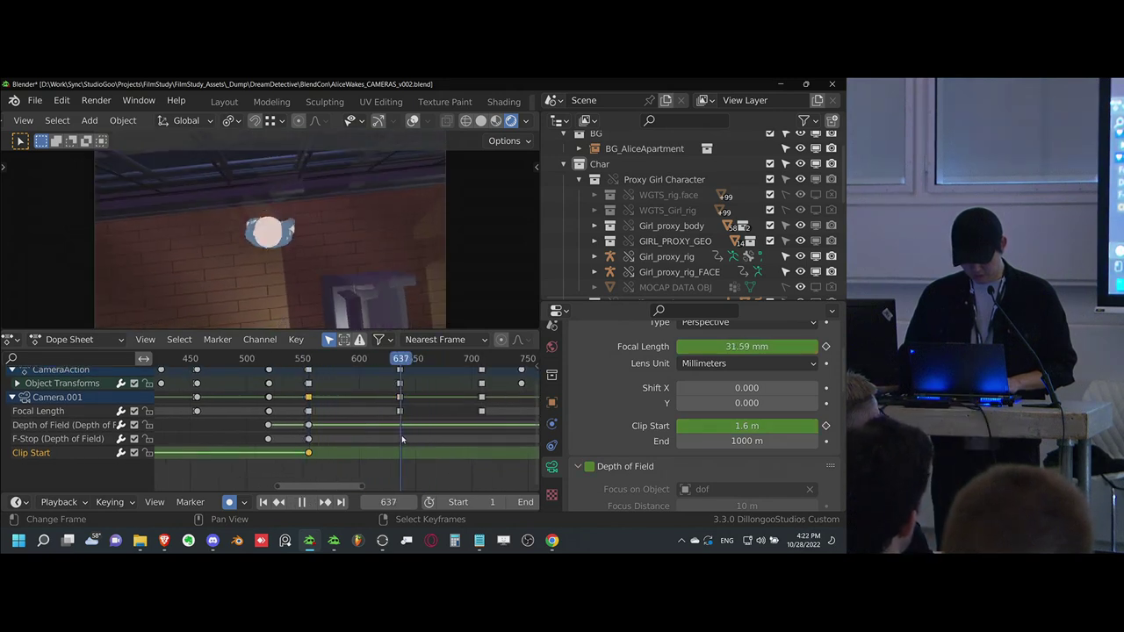
alt+scroll(414, 404, down, 1)
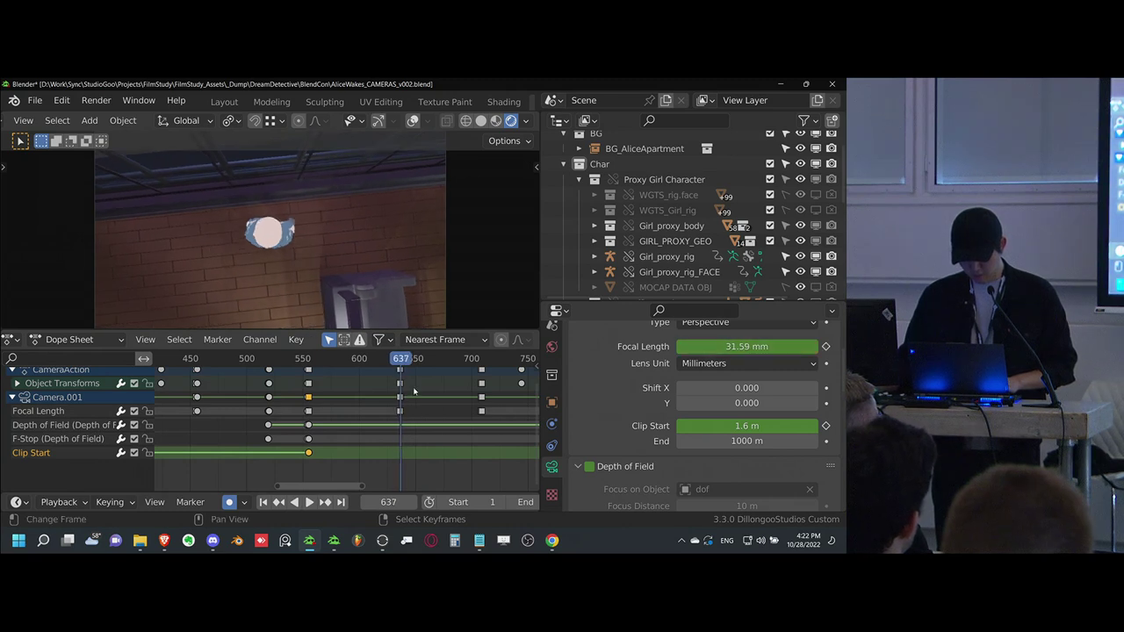
- Show the viewport overlays in the camera view and save the file
key(KP_0)
key(shift+alt+z)
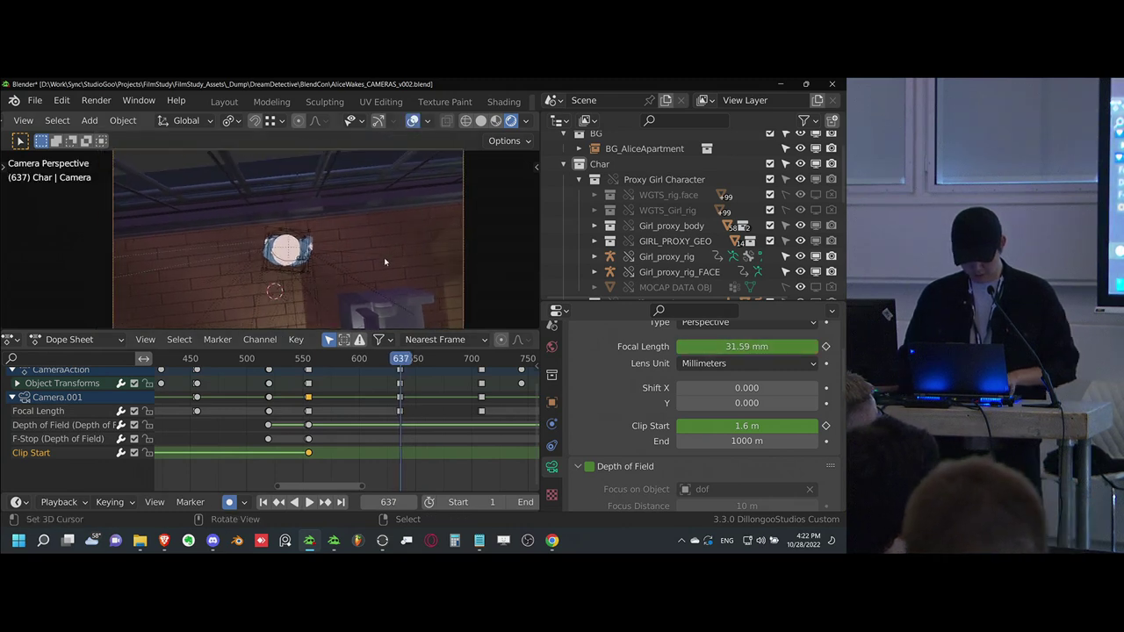
key(ctrl+s)
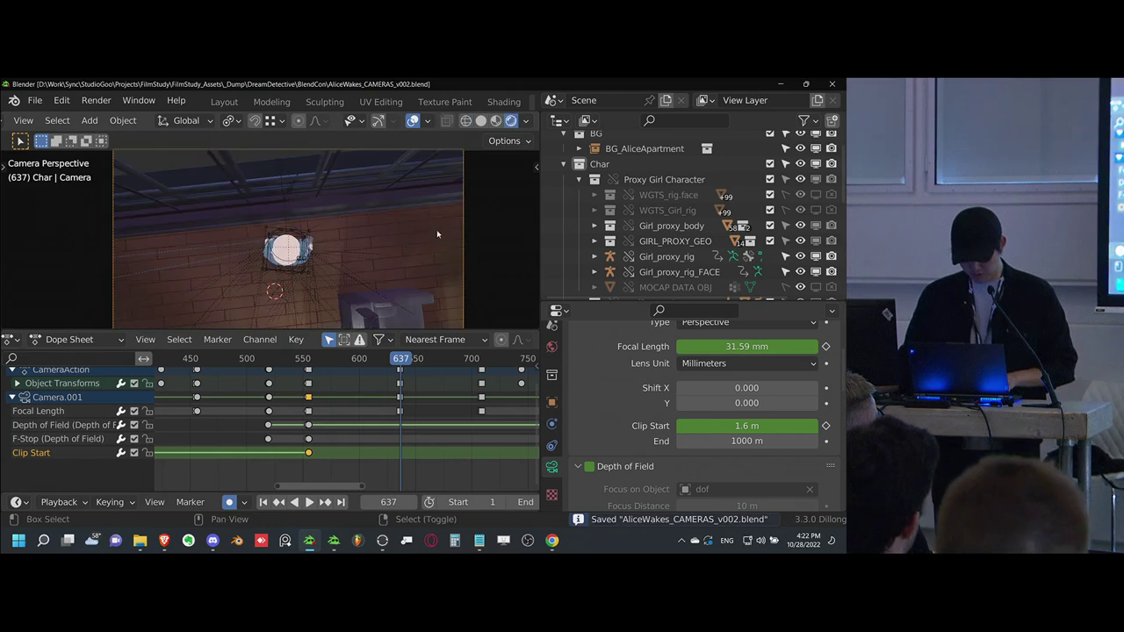
- Orbit to a level view of the standing character against the city windows and align the camera to it at frame 637
key(g)
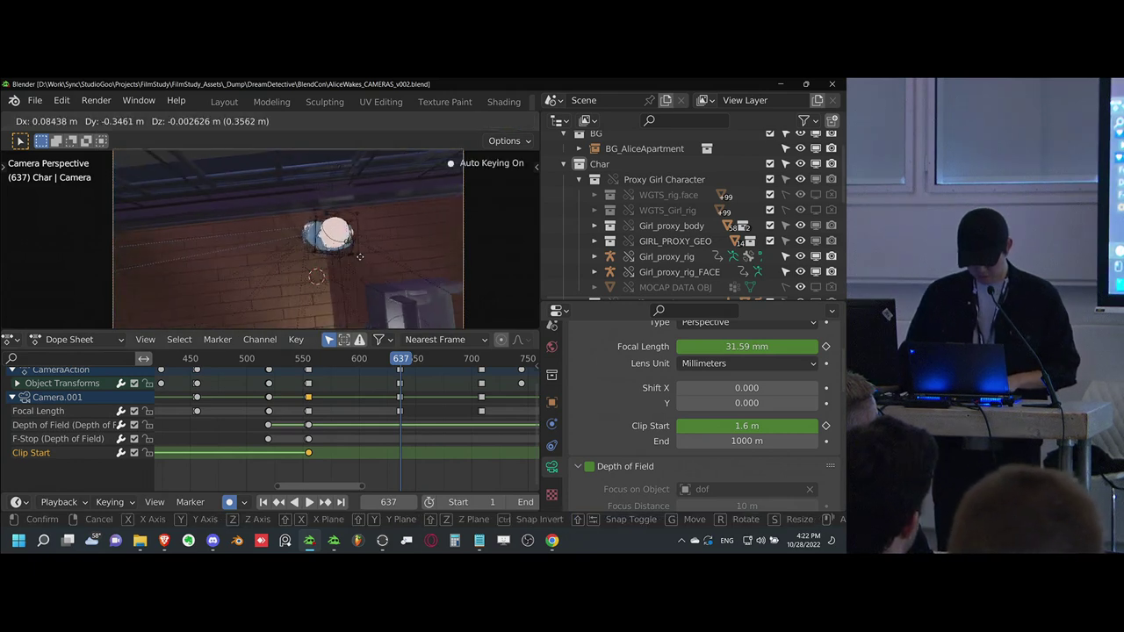
right_click(369, 273)
middle_drag(370, 272, 321, 250)
key(KP_0)
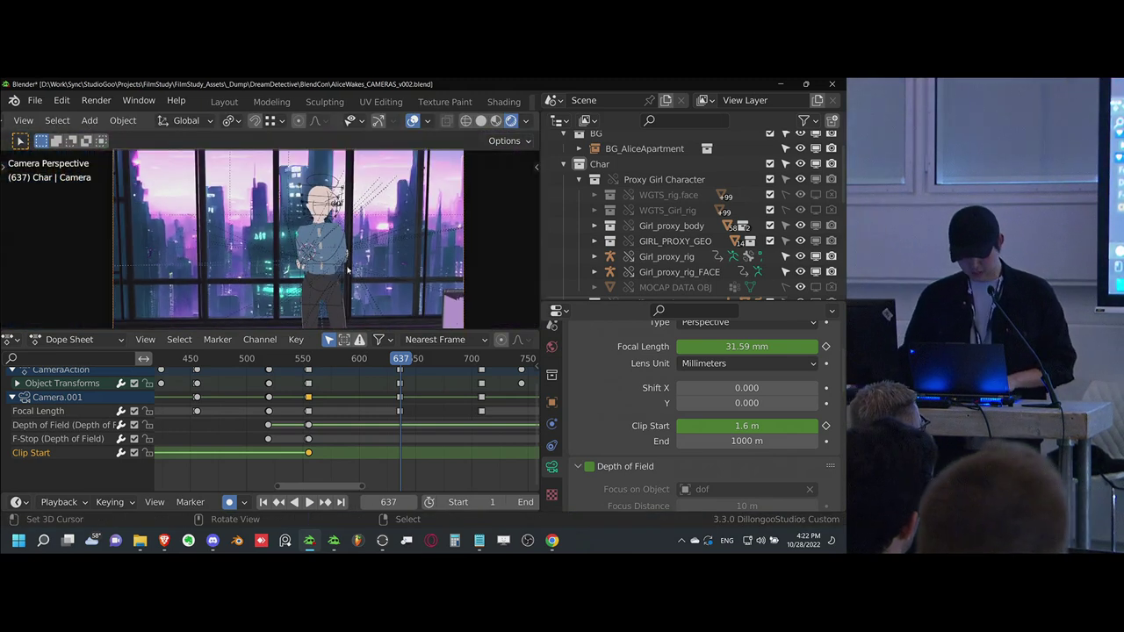
- Reposition the camera at frame 637, clear its rotation and rotate it 90° about the global X axis
key(g)
click(381, 255)
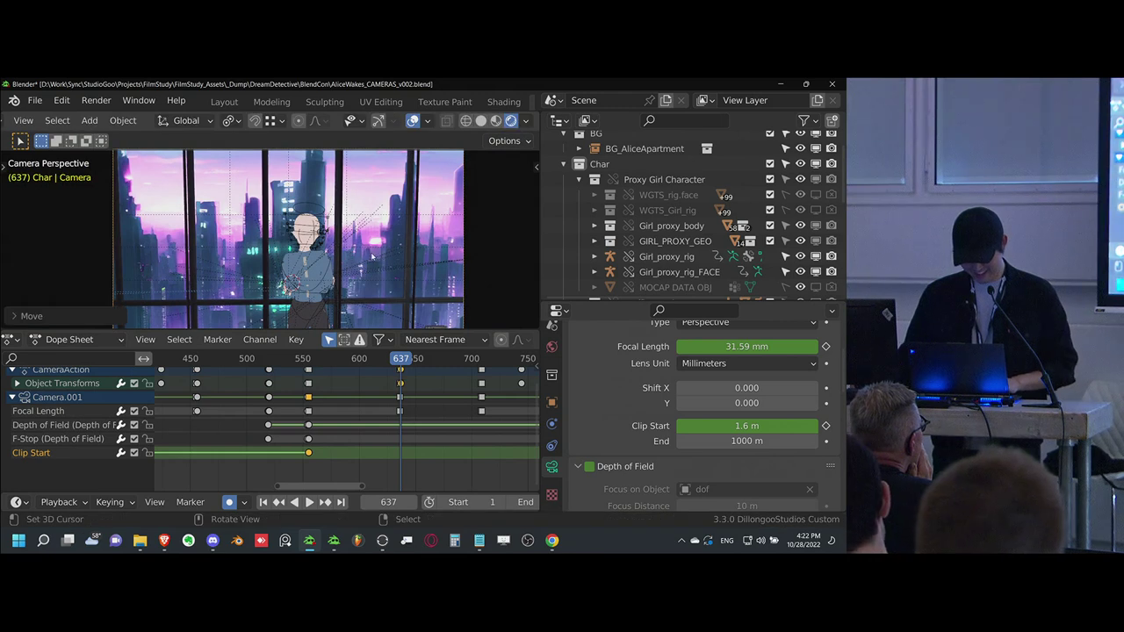
key(alt+r)
text(rx90)
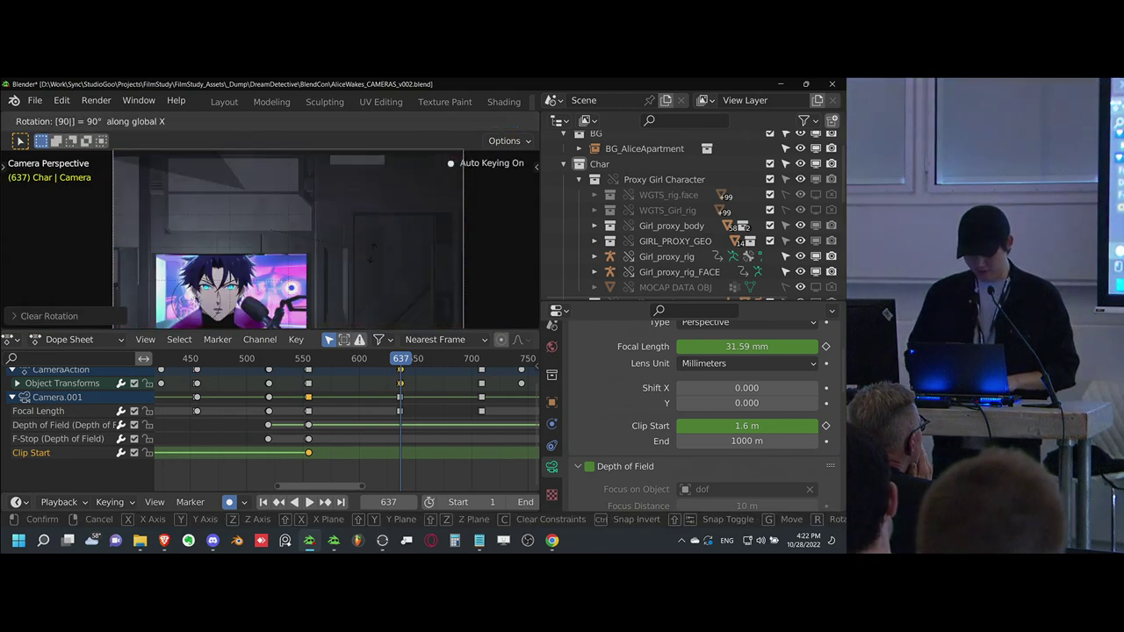
key(Return)
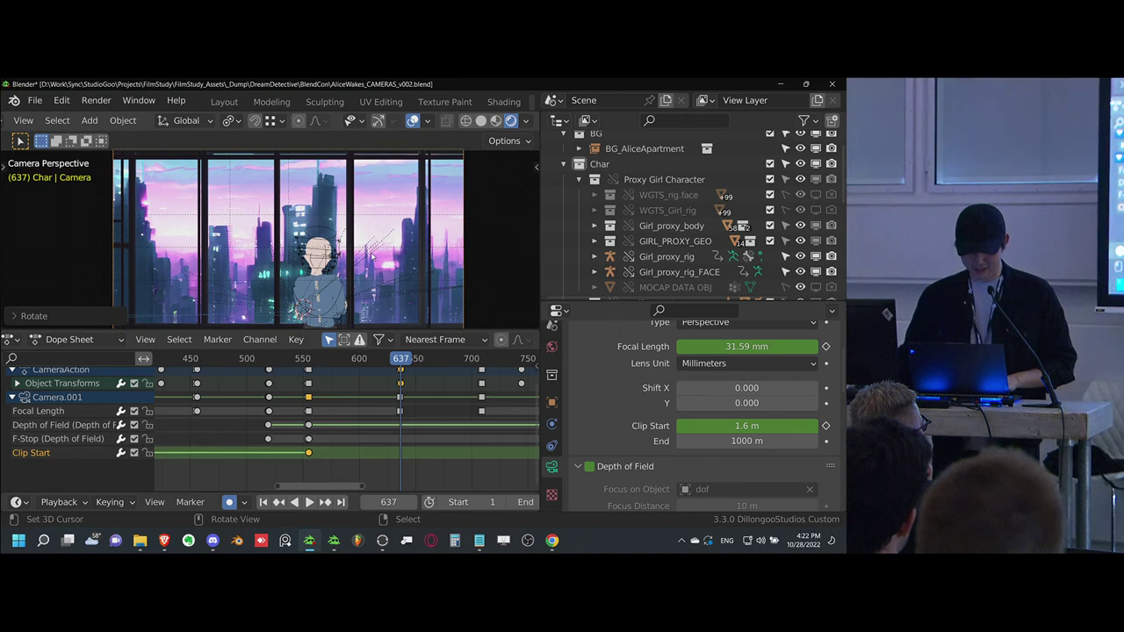
- Move the camera at frame 637 to frame the standing character against the windows, and save the file
key(g)
click(362, 250)
key(g)
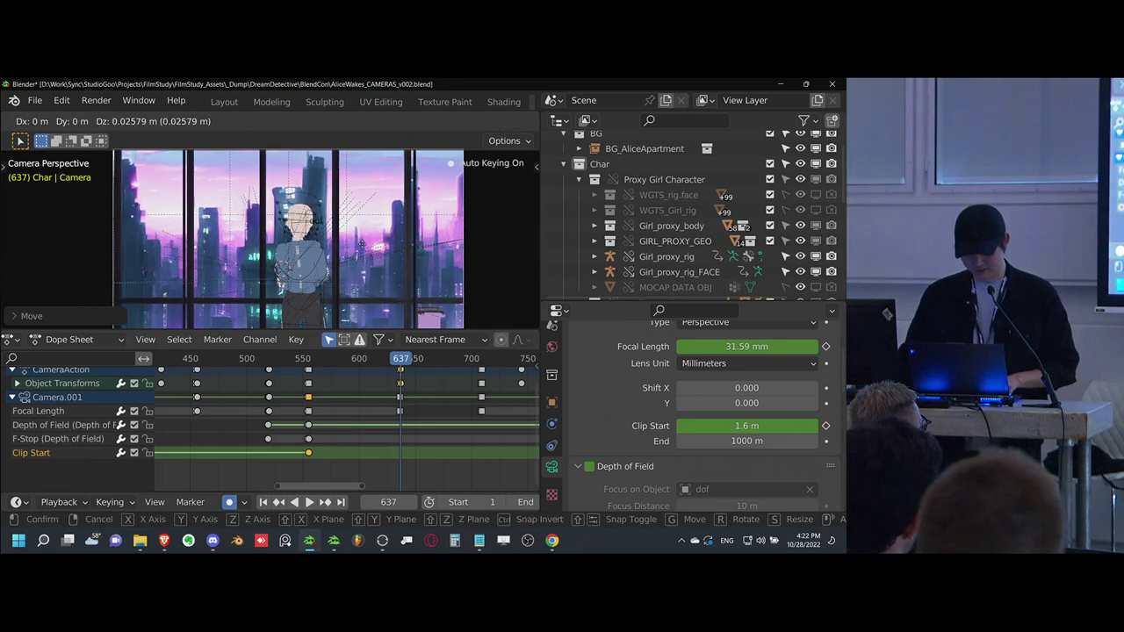
click(373, 246)
key(shift+alt+z)
key(g)
click(364, 272)
key(ctrl+s)
- Keyframe all camera channels at frame 637 for the new shot and at frame 636 to hold the top-down shot
middle_drag(427, 429, 375, 405)
scroll(374, 404, up, 3)
key(i)
scroll(375, 404, up, 2)
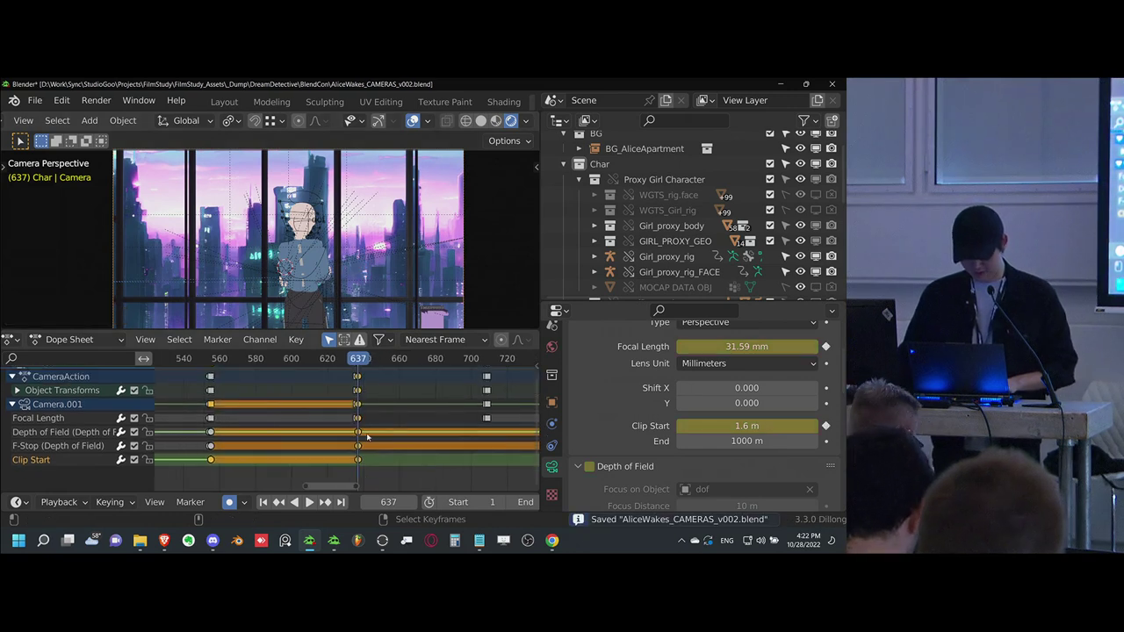
key(Left)
key(i)
click(367, 434)
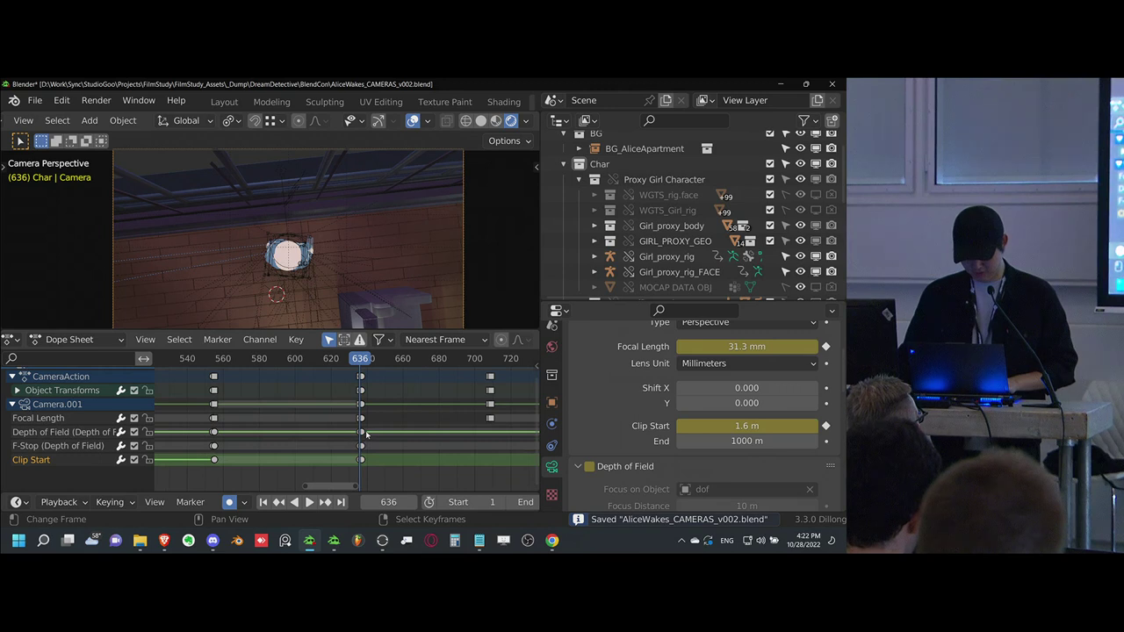
- Duplicate the camera keyframes of frame 637 to frame 708 as the end of the new shot
click(365, 437)
alt+right_click(365, 436)
scroll(366, 437, up, 4)
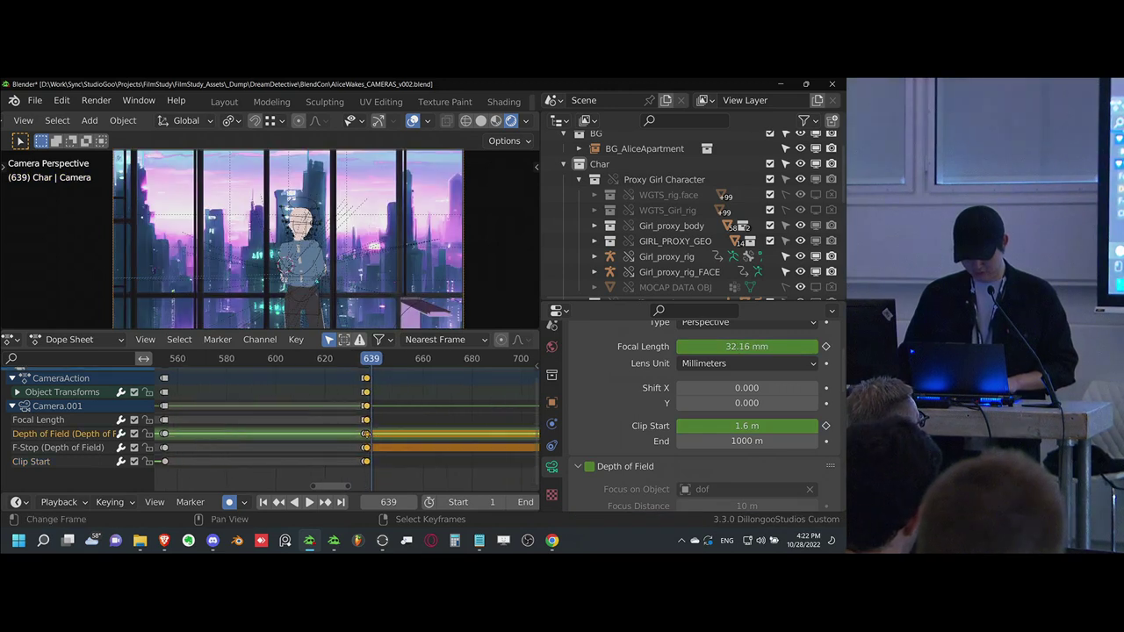
middle_drag(375, 427, 325, 444)
key(shift+d)
key(space)
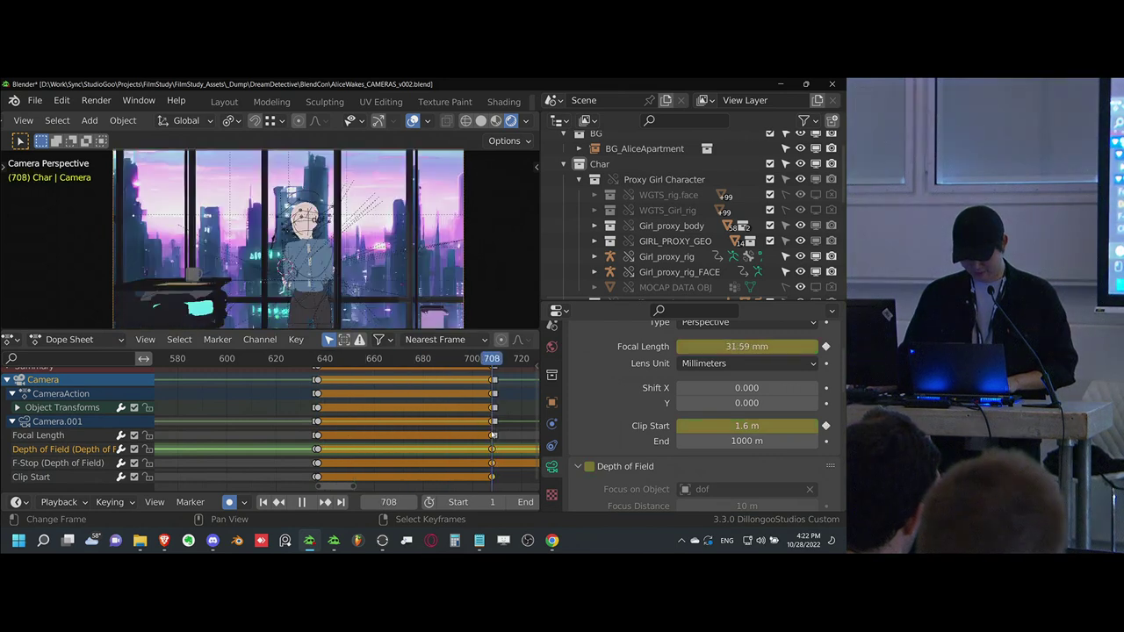
key(space)
- Move the camera closer to the character along its local Z axis at frame 708 and reframe the shot
key(g)
key(z)
key(z)
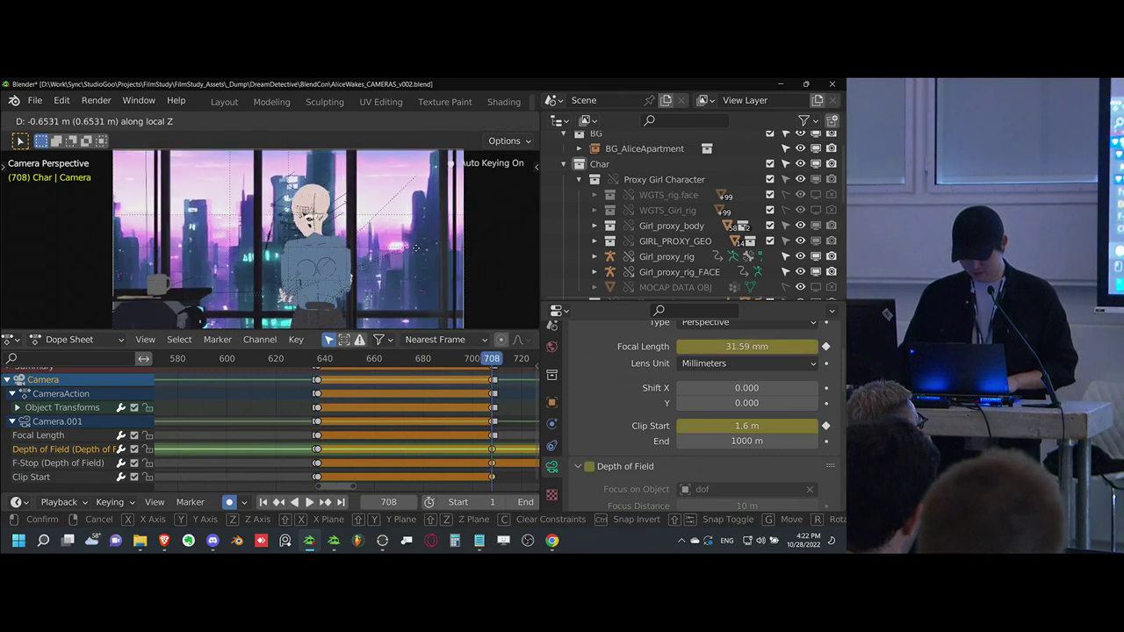
click(397, 298)
key(g)
click(406, 290)
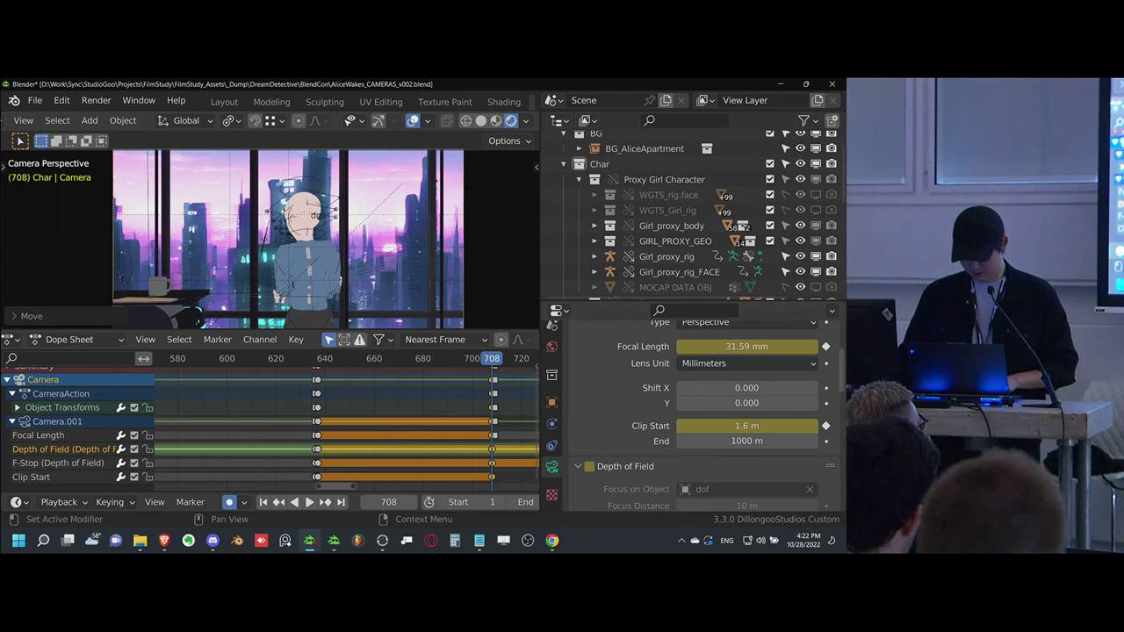
- Set the camera's Clip Start to 0.1 m at frame 708 and duplicate that frame's keyframes onto frame 637
drag(756, 428, 733, 428)
click(756, 428)
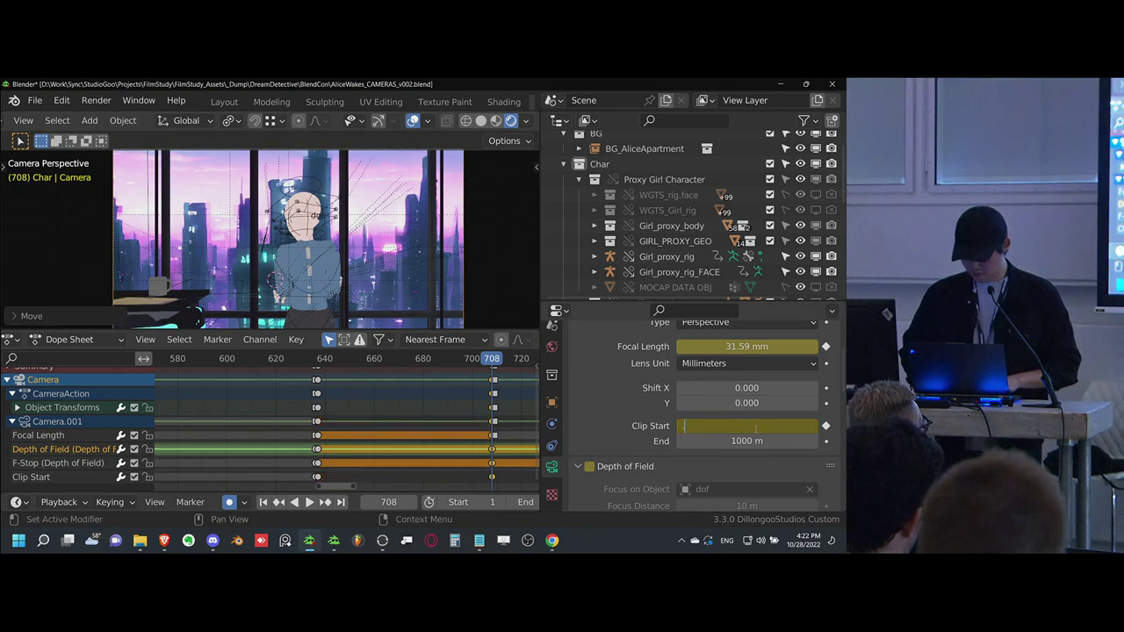
right_click(492, 451)
key(k)
key(shift+d)
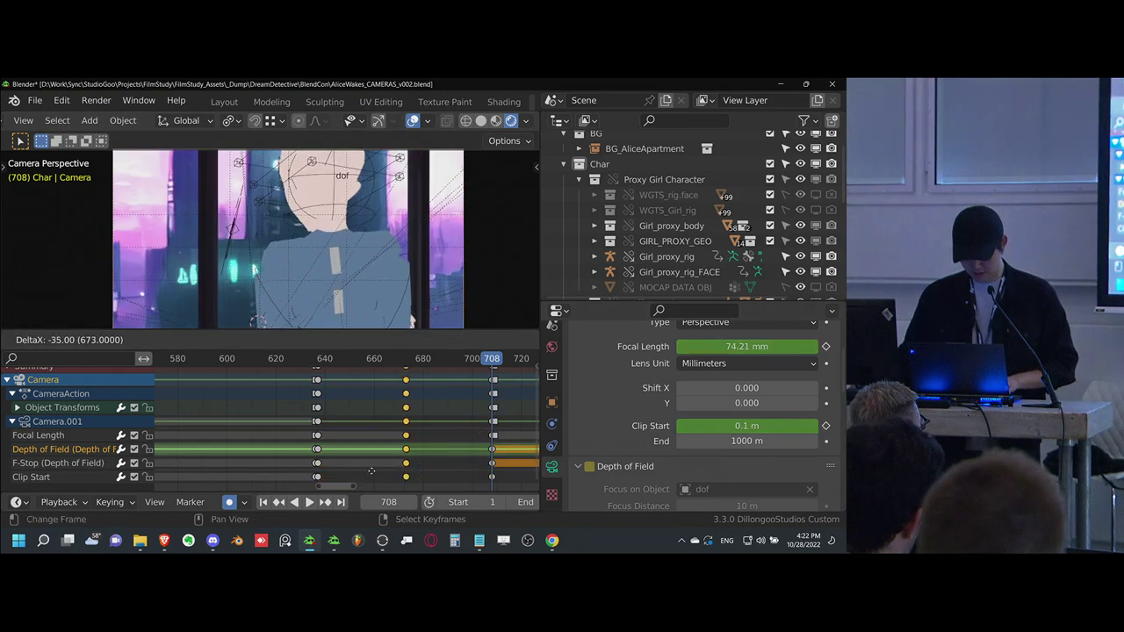
click(317, 471)
key(g)
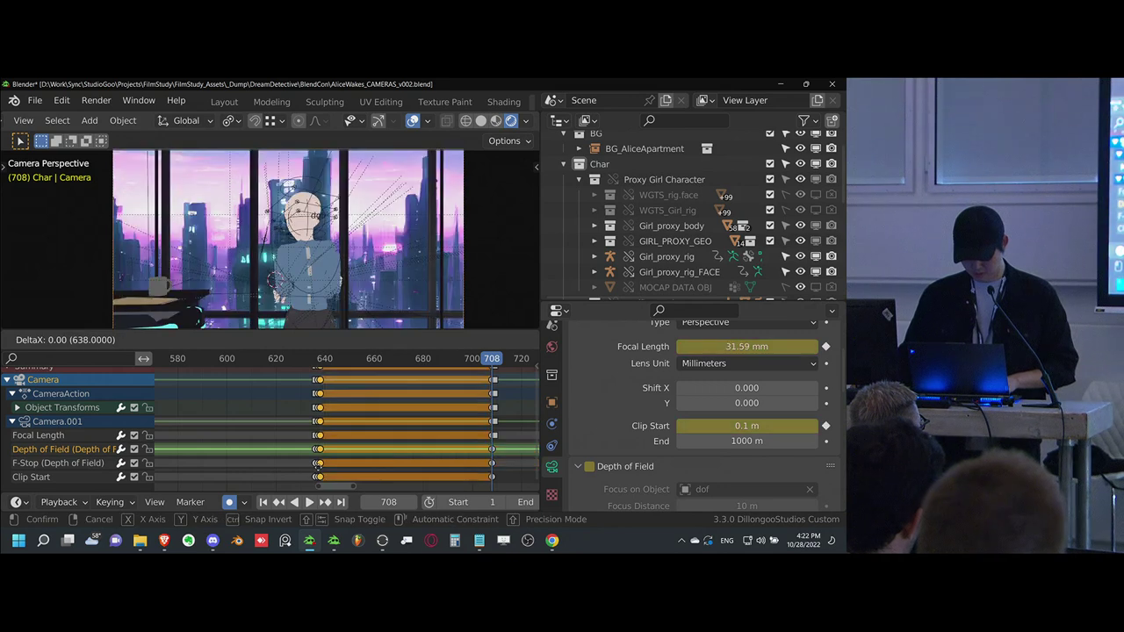
click(315, 468)
click(316, 463)
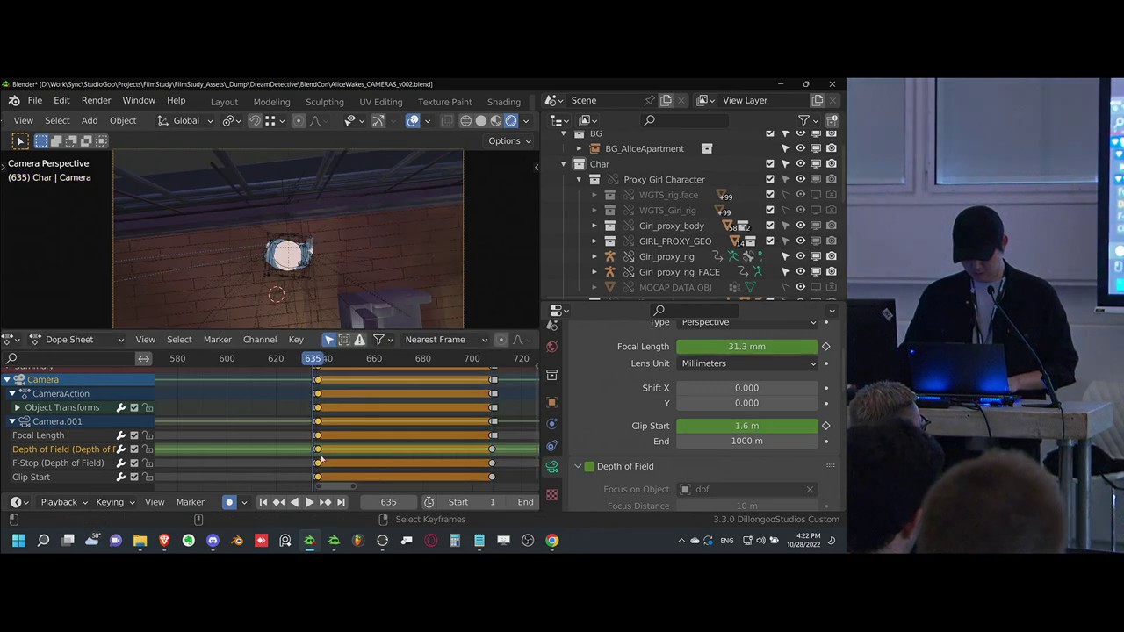
- Move the camera along its local Z axis at frame 637 and recentre the character for the shot's opening framing
key(Right)
key(Right)
key(g)
key(z)
key(z)
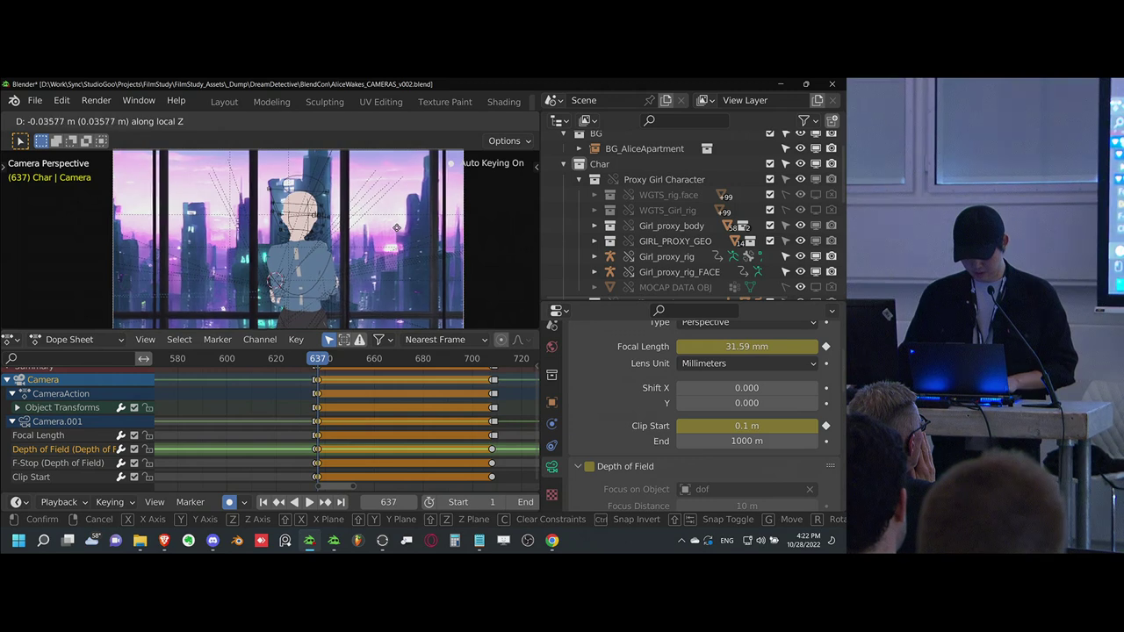
click(401, 284)
key(g)
click(392, 255)
- Duplicate the adjusted camera keyframes of frame 637 over those at frame 708
key(alt+a)
alt+right_click(318, 407)
key(shift+d)
click(488, 412)
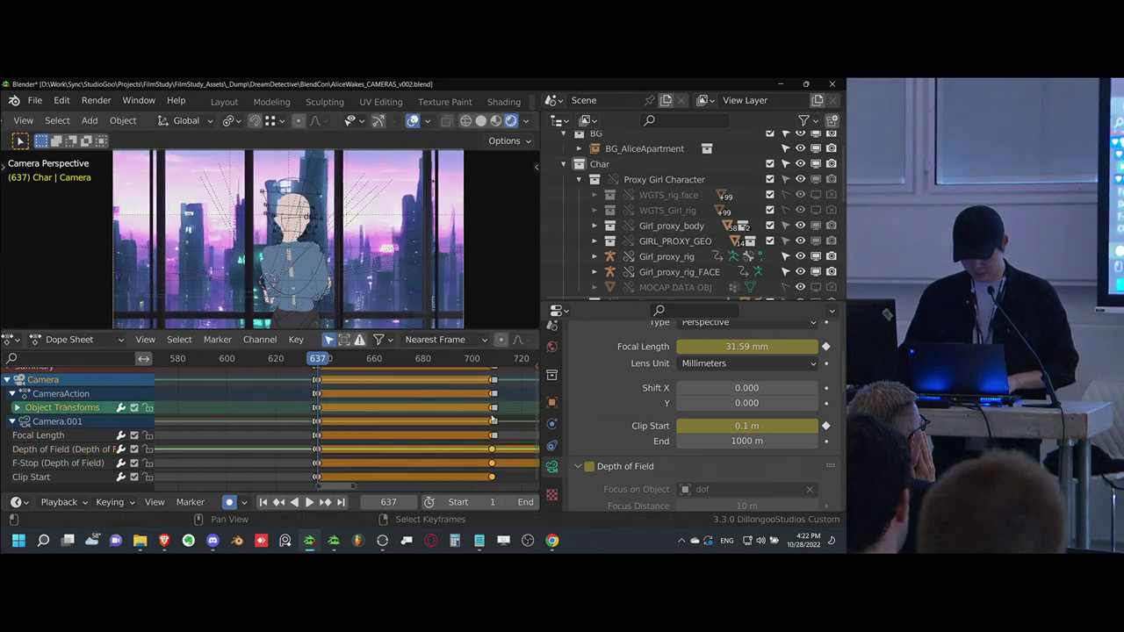
- At frame 708, push the camera toward the character along its local Z axis and keyframe a focal length of 27.89 mm
click(492, 412)
key(g)
key(z)
key(z)
click(430, 243)
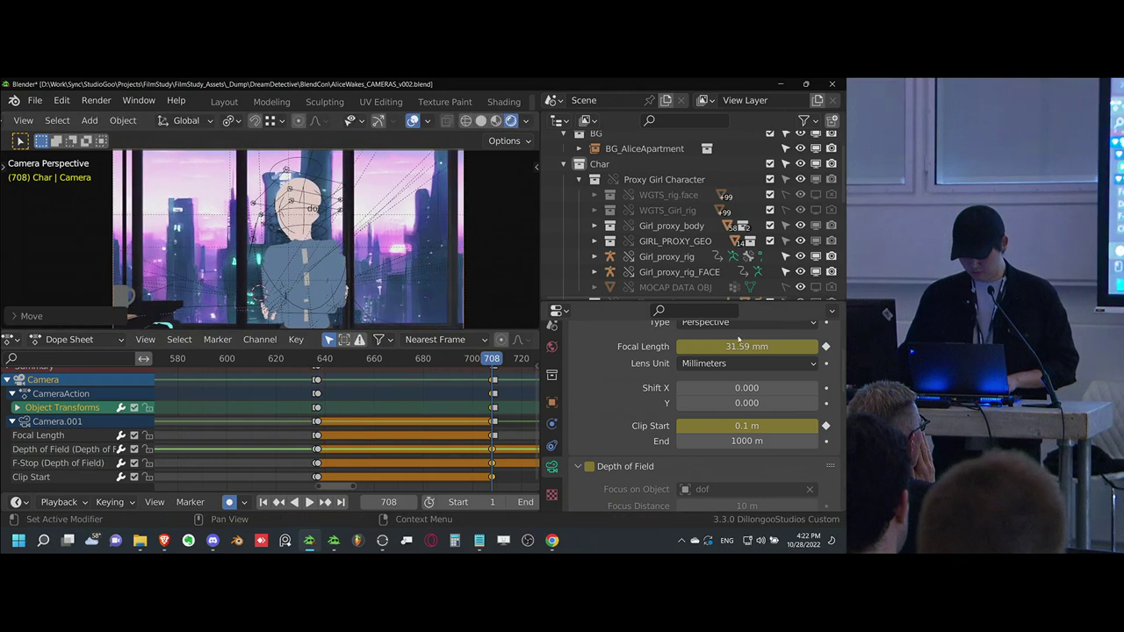
drag(744, 348, 711, 348)
key(i)
- Change the handle type of the new shot's camera keyframes at frames 637 and 708
click(325, 436)
key(space)
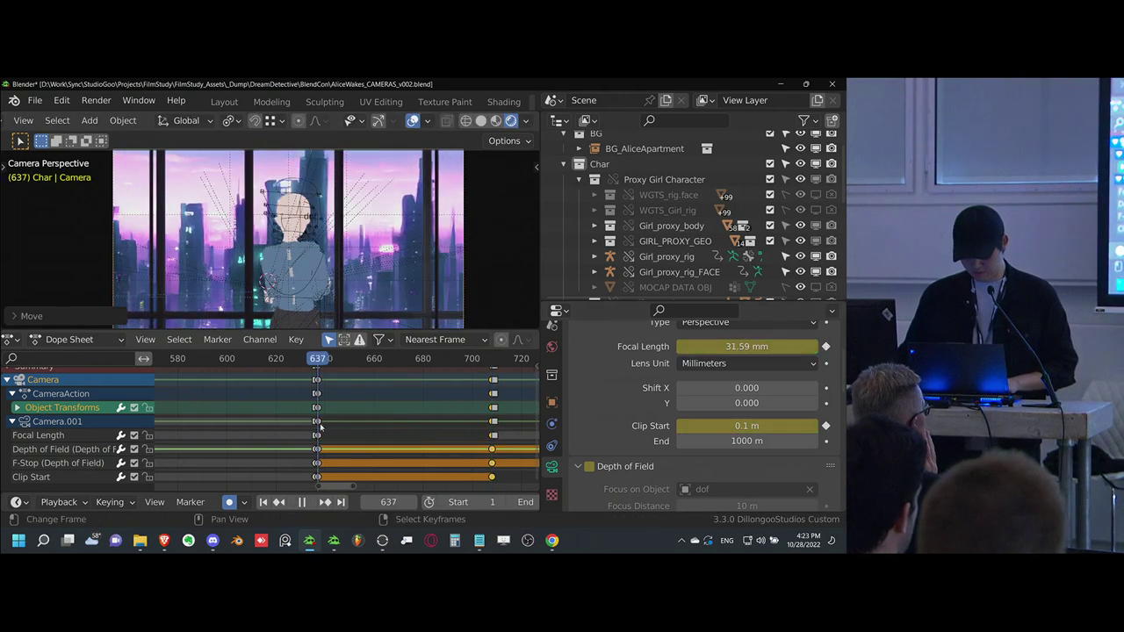
key(space)
alt+shift+right_click(490, 410)
key(v)
click(446, 441)
- Play back the new shot from its start to check the camera push-in
click(311, 434)
key(space)
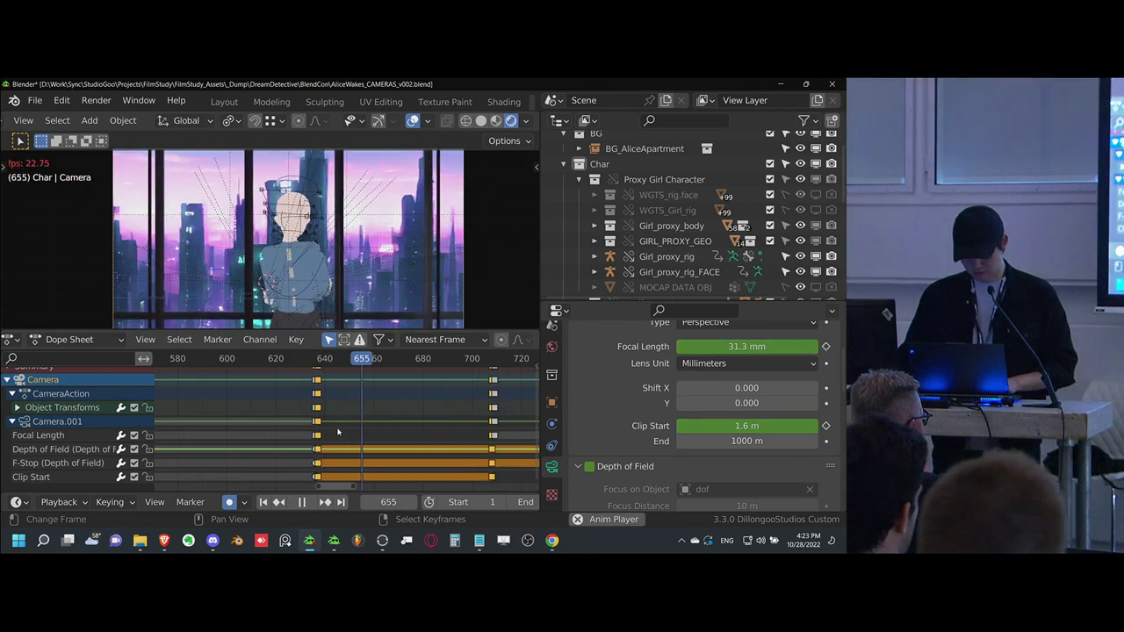
key(space)
- Push the camera further toward the character along its local Z axis at frame 708 and adjust the focal length
click(494, 423)
key(Left)
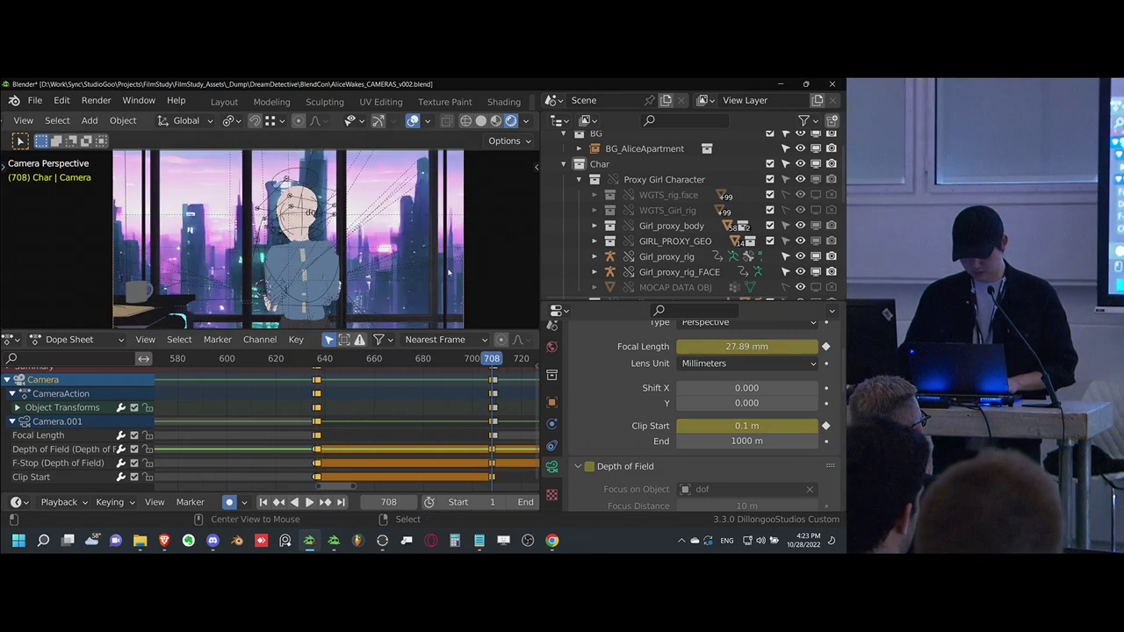
key(g)
key(z)
key(z)
click(747, 320)
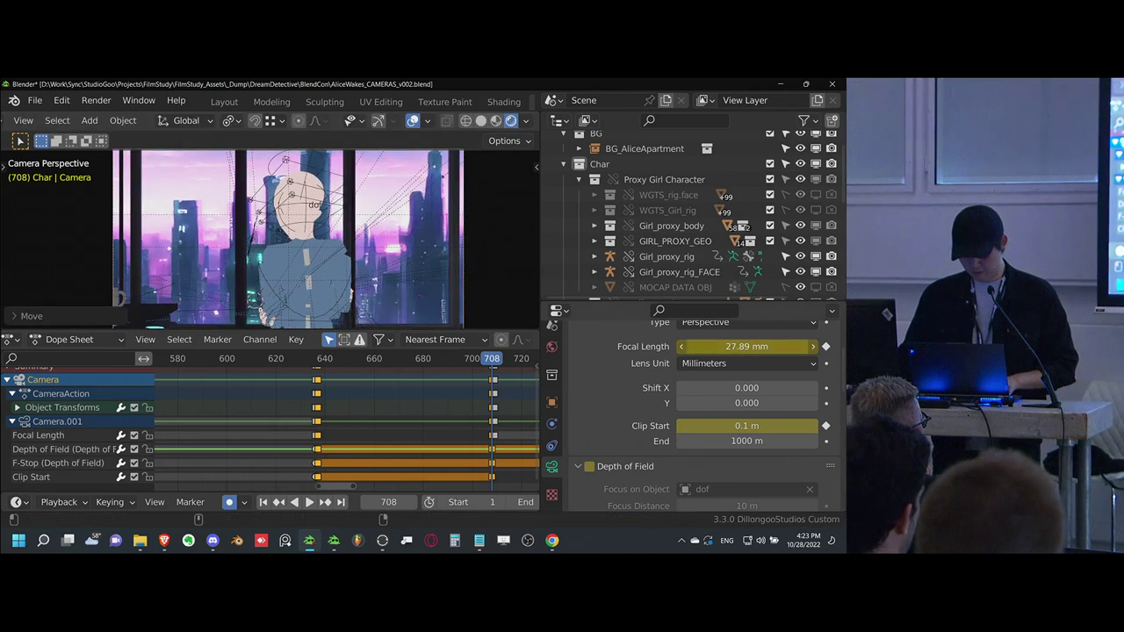
drag(753, 346, 729, 346)
- Play back the revised push-in with the camera viewport maximized
key(space)
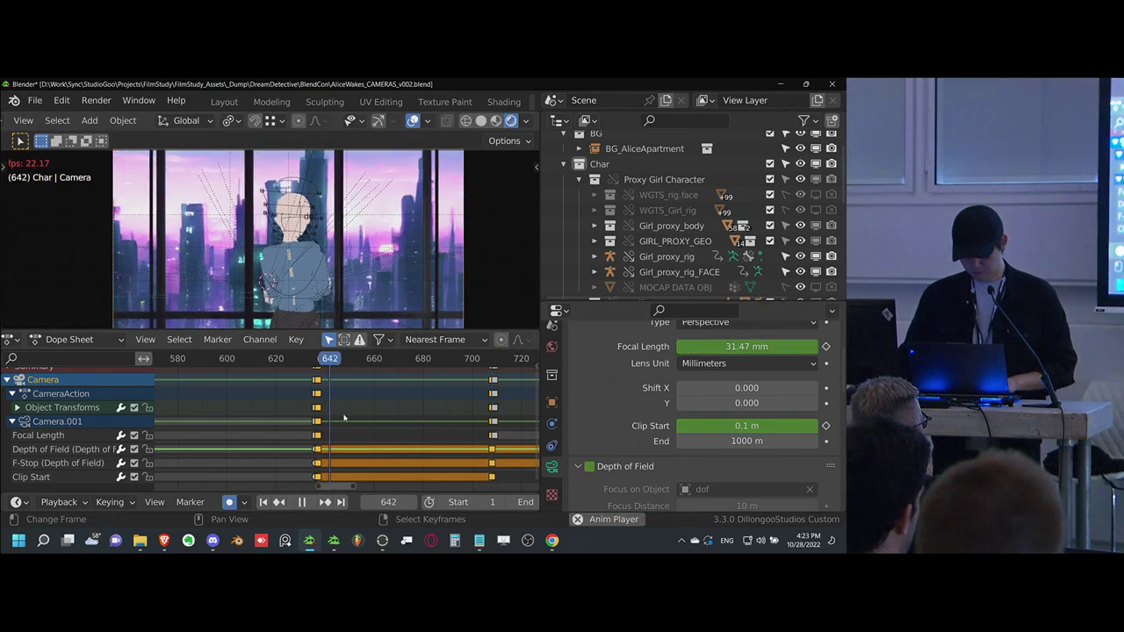
key(ctrl+space)
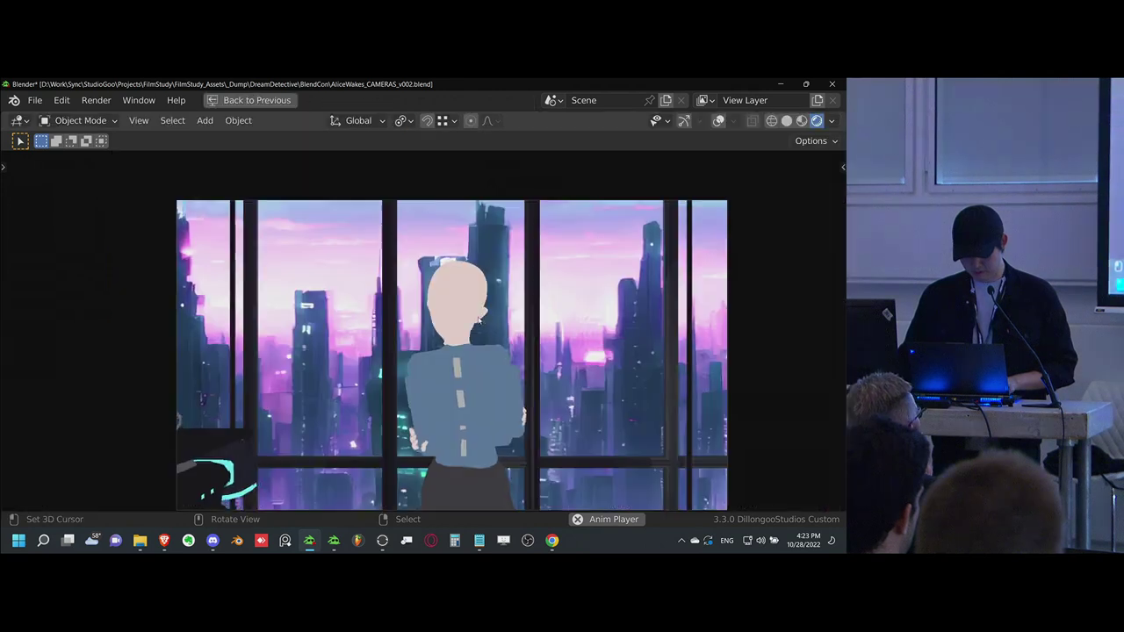
- Stop the playback, restore the full layout and save the camera file
key(space)
key(ctrl+space)
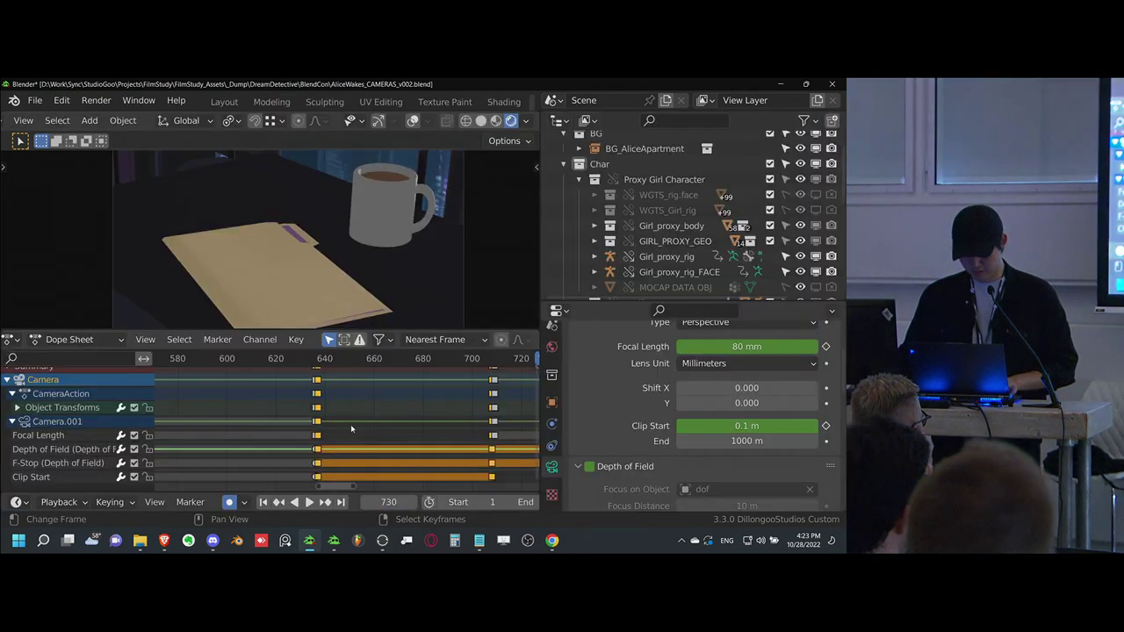
key(ctrl+s)
- Scrub and play through the animation from about frame 556 into the new push-in shot at frame 665
middle_drag(439, 422, 409, 416)
scroll(354, 431, down, 4)
scroll(386, 418, down, 5)
middle_drag(260, 421, 301, 423)
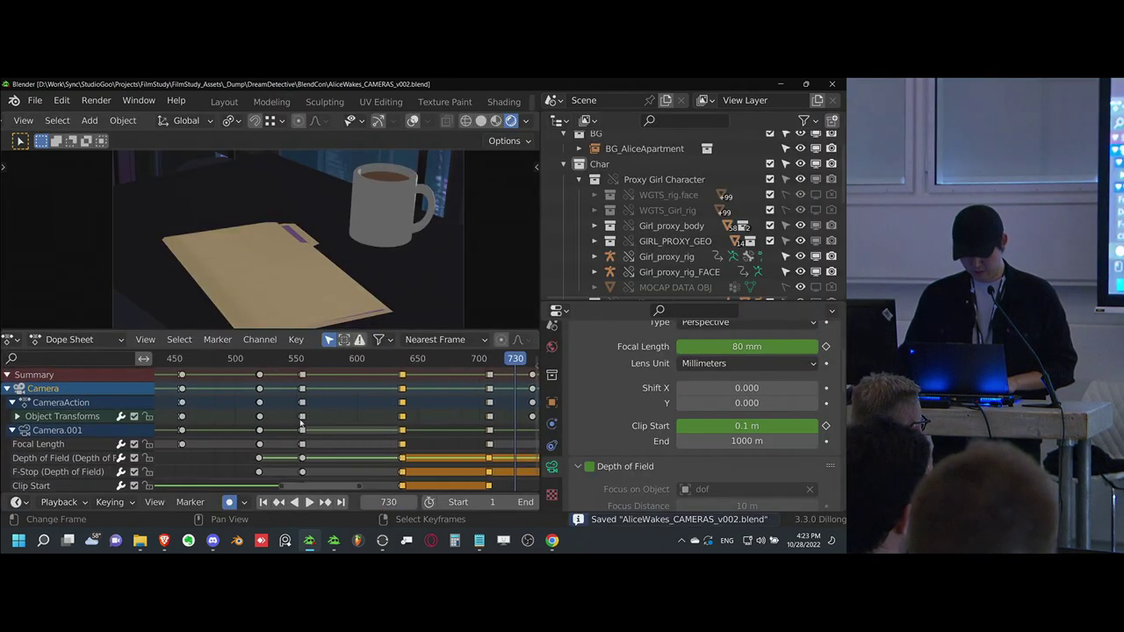
click(303, 423)
key(space)
key(space)
drag(321, 423, 437, 419)
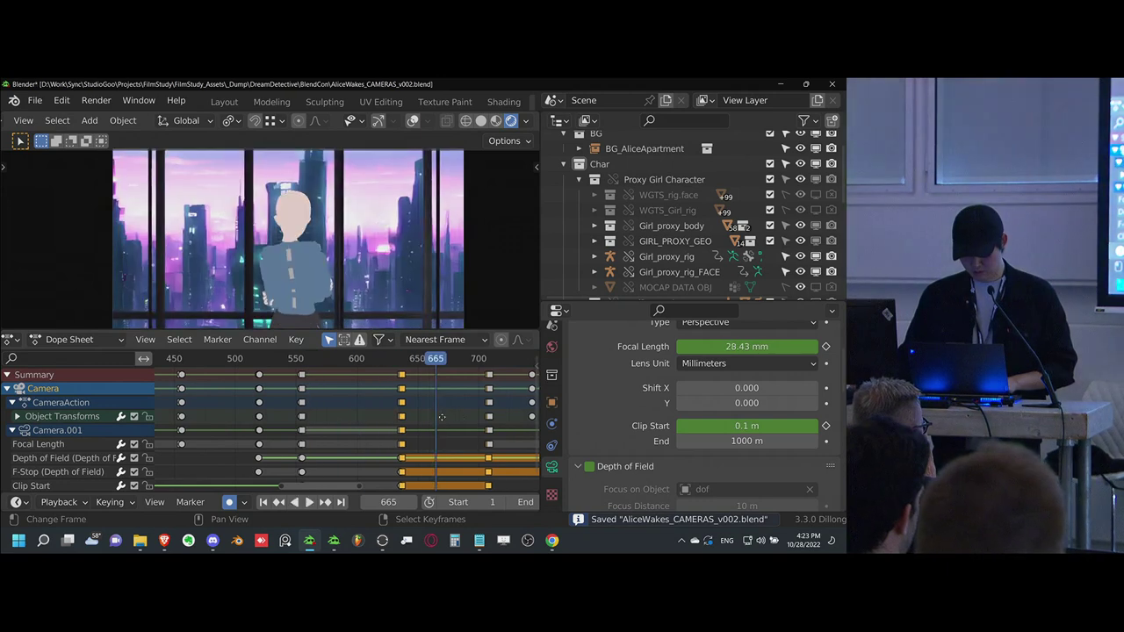
- Check the cut from the push-in to the desk shot around frame 710 and save the file
middle_drag(461, 409, 367, 399)
scroll(367, 399, up, 3)
scroll(387, 401, up, 1)
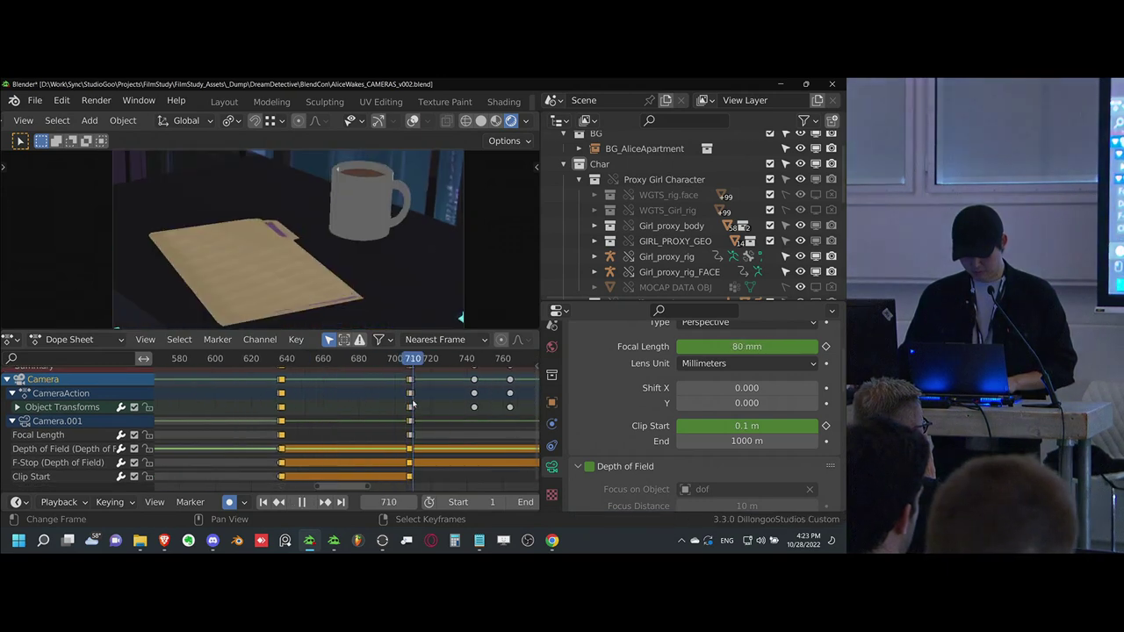
drag(411, 402, 409, 403)
middle_drag(410, 406, 420, 428)
key(Right)
scroll(391, 424, down, 2)
key(ctrl+s)
- Play back the shots leading up to the push-in from about frame 551, save the file and replay from an earlier frame
scroll(415, 425, up, 1)
click(219, 426)
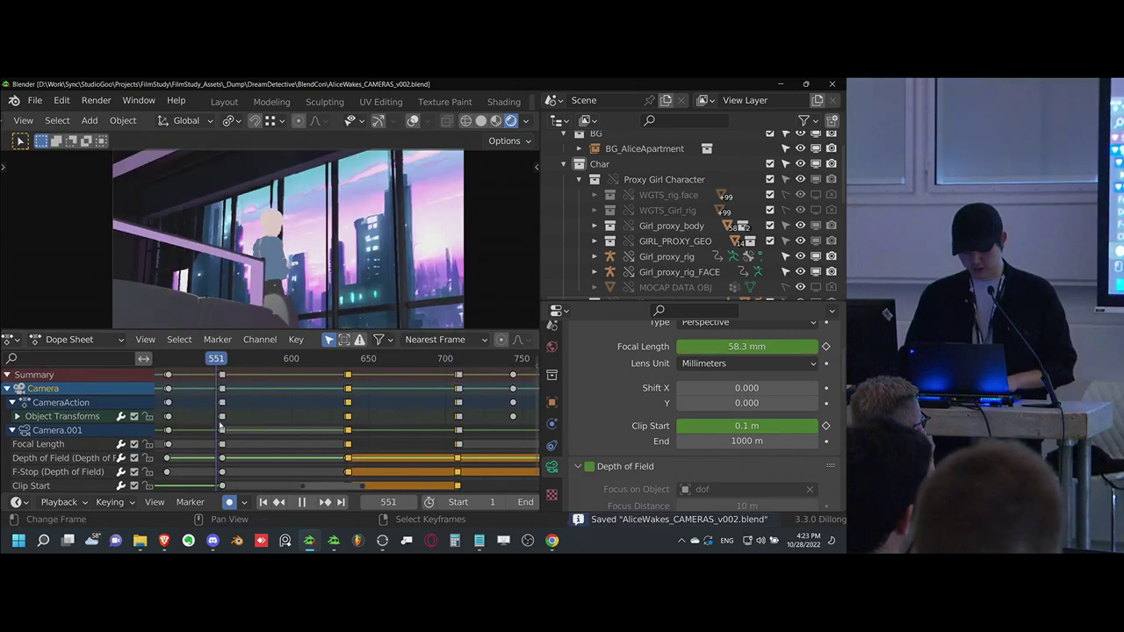
key(space)
key(space)
key(ctrl+s)
scroll(281, 420, down, 4)
drag(273, 421, 200, 424)
key(space)
middle_drag(223, 424, 278, 416)
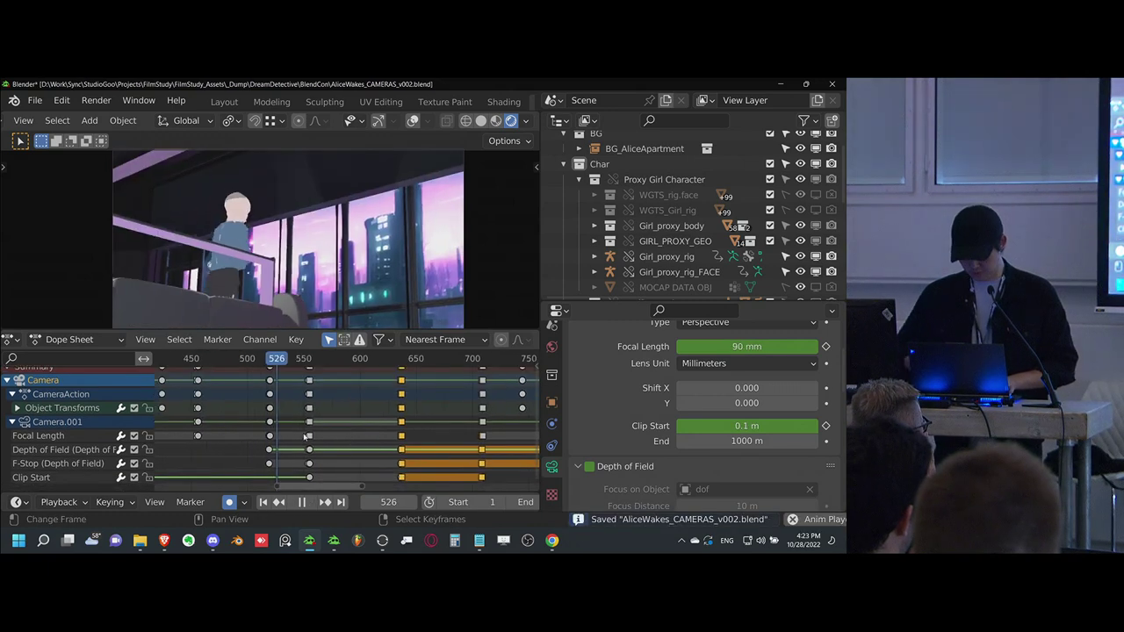
- Play the sequence from its first frame with the camera viewport maximized
key(shift+Left)
key(ctrl+space)
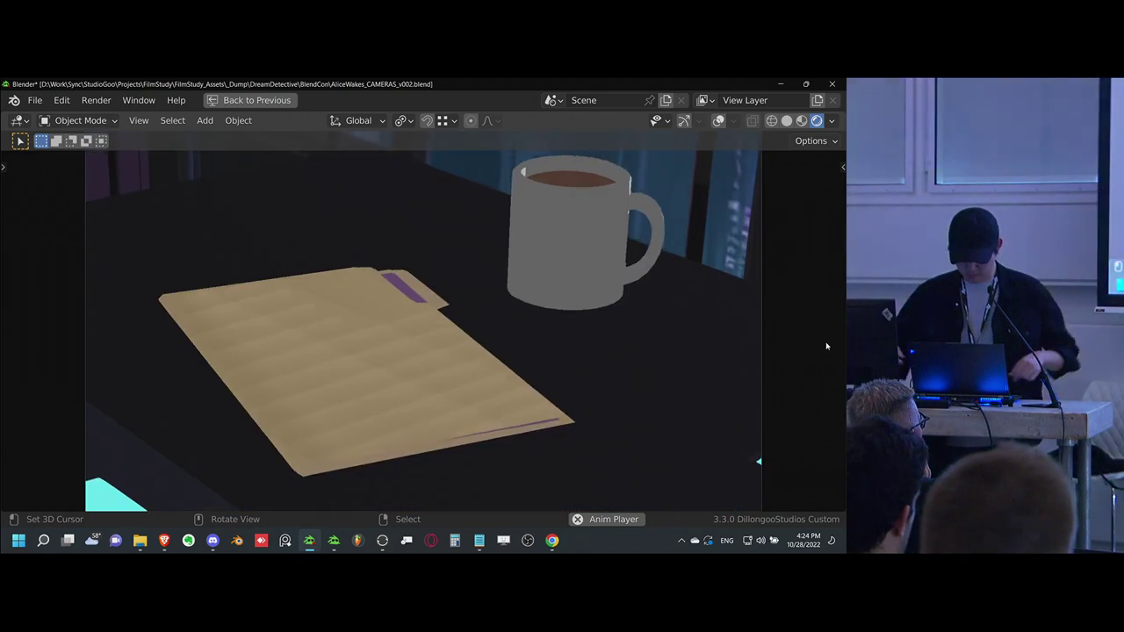
key(ctrl+space)
- Select the camera keyframes around frames 520 and 554 in the Dope Sheet
middle_drag(461, 417, 457, 415)
scroll(457, 416, down, 2)
mouse_move(319, 409)
mouse_down()
mouse_move(305, 410)
mouse_move(318, 409)
mouse_up()
key(space)
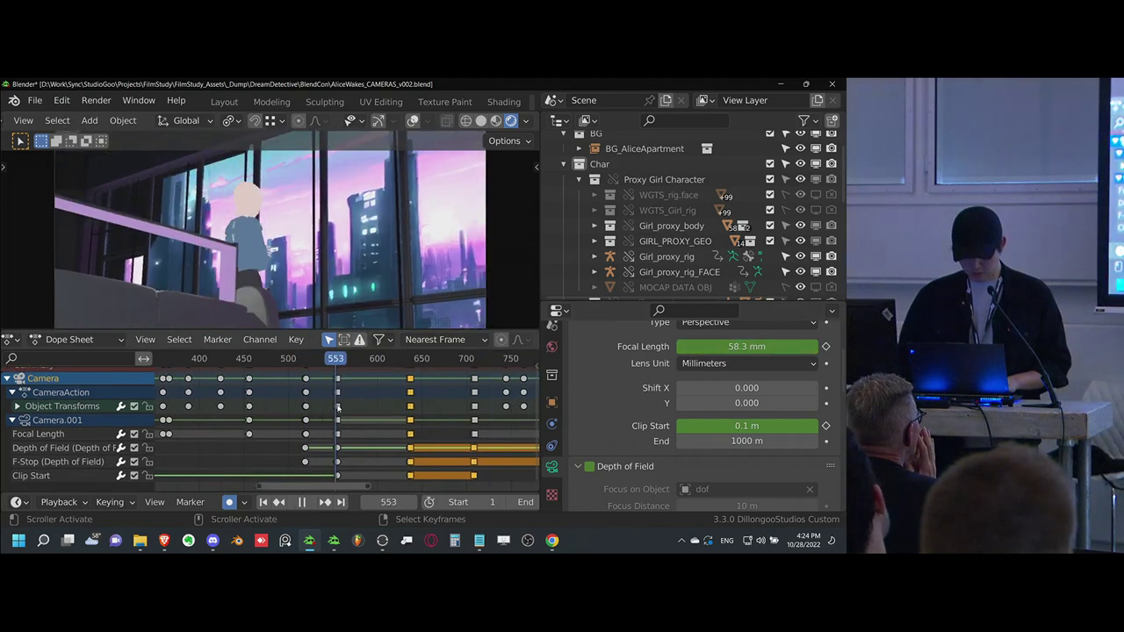
key(space)
scroll(334, 410, up, 5)
middle_drag(333, 410, 358, 418)
scroll(357, 419, up, 4)
key(Left)
key(b)
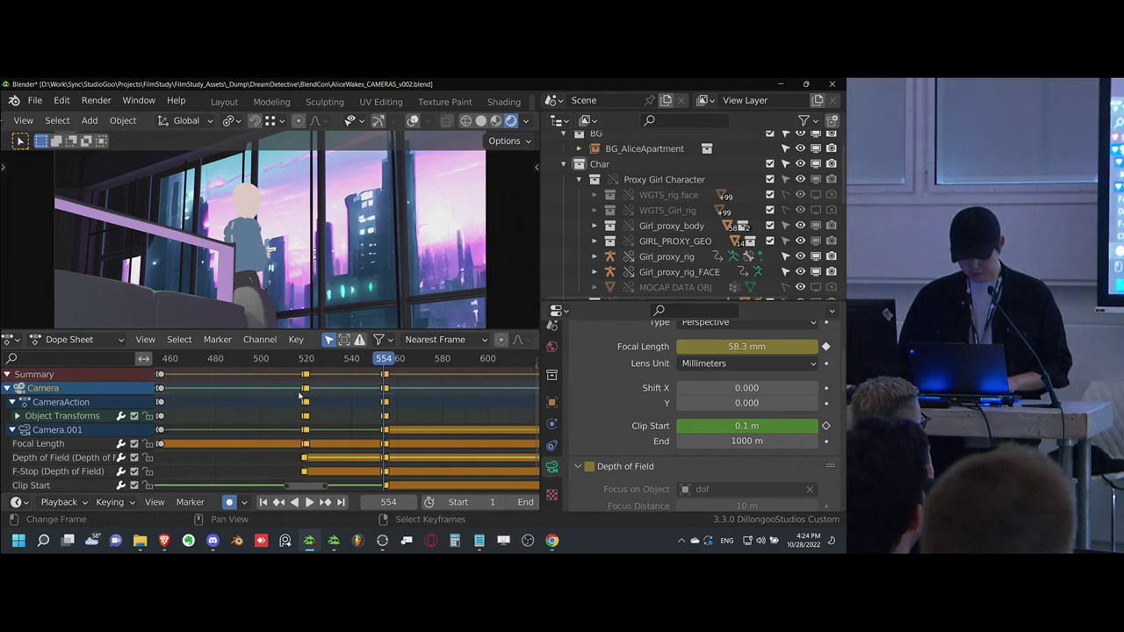
- Save the file and play the sequence from about frame 466 with the camera viewport maximized
key(space)
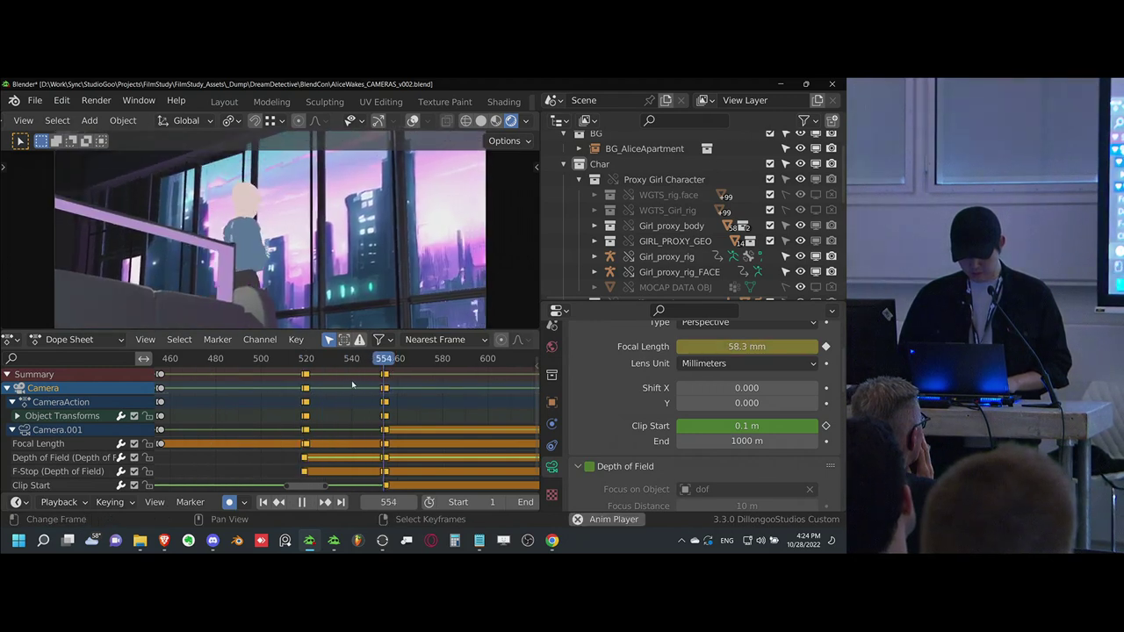
key(ctrl+s)
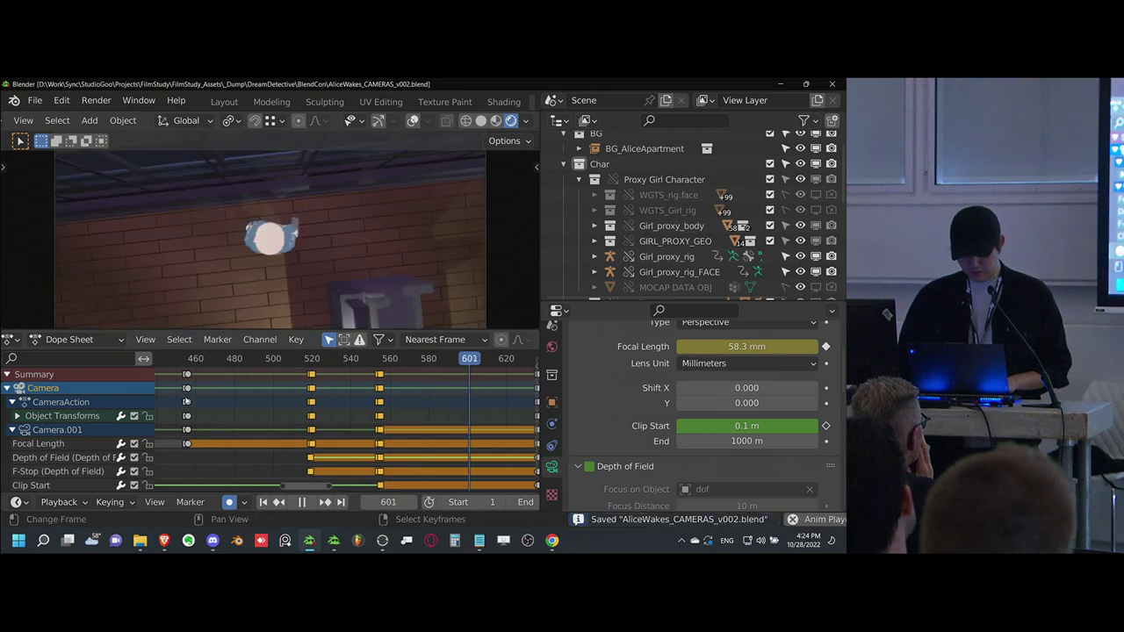
click(207, 359)
key(ctrl+alt+space)
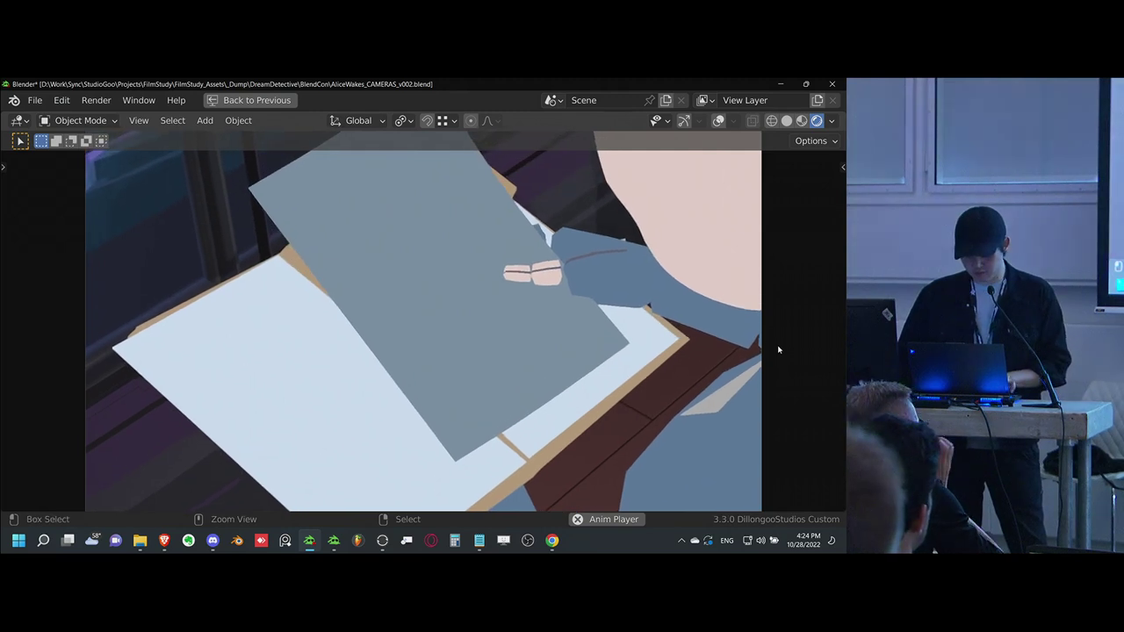
key(ctrl+space)
scroll(449, 419, down, 5)
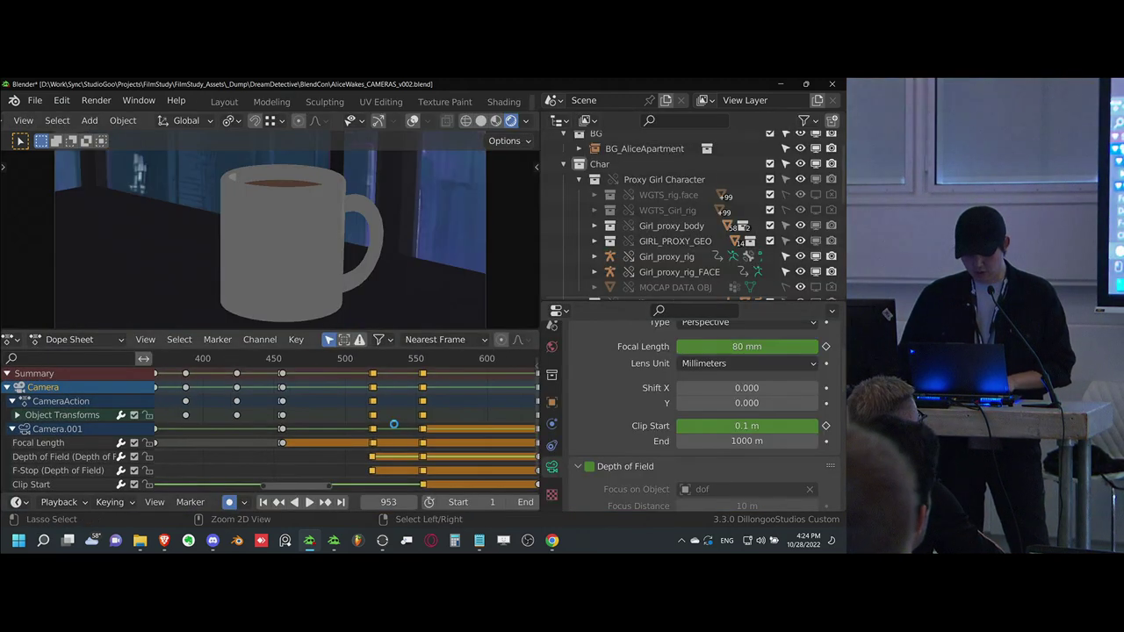
- Play the overhead shot up to about frame 591 and save the file
key(Escape)
key(ctrl+s)
key(space)
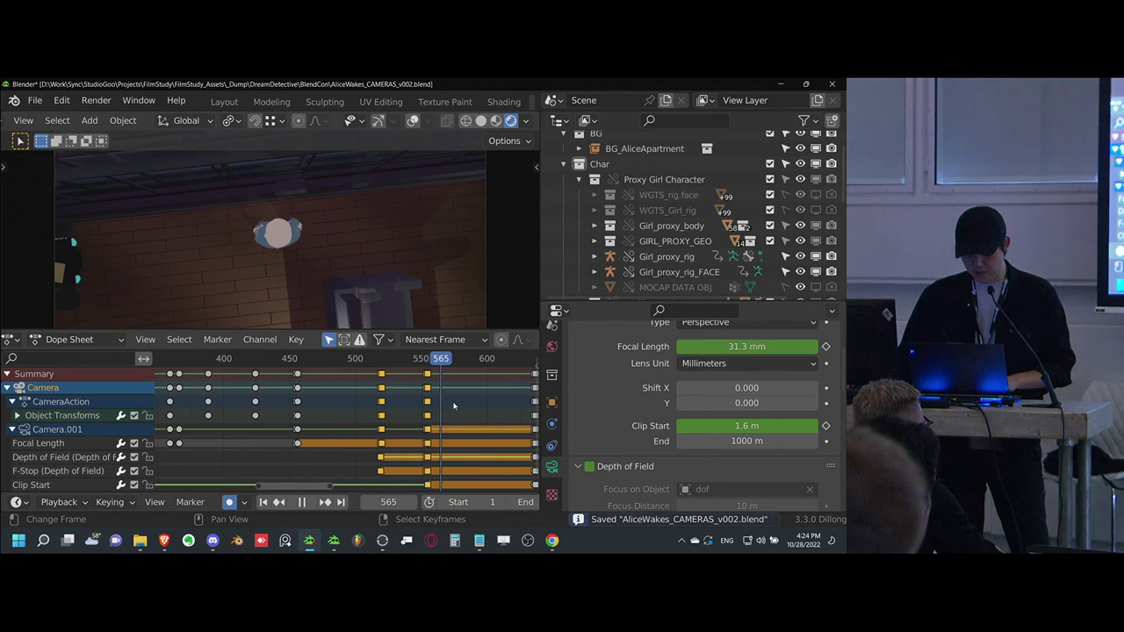
scroll(475, 397, down, 3)
key(space)
key(ctrl+s)
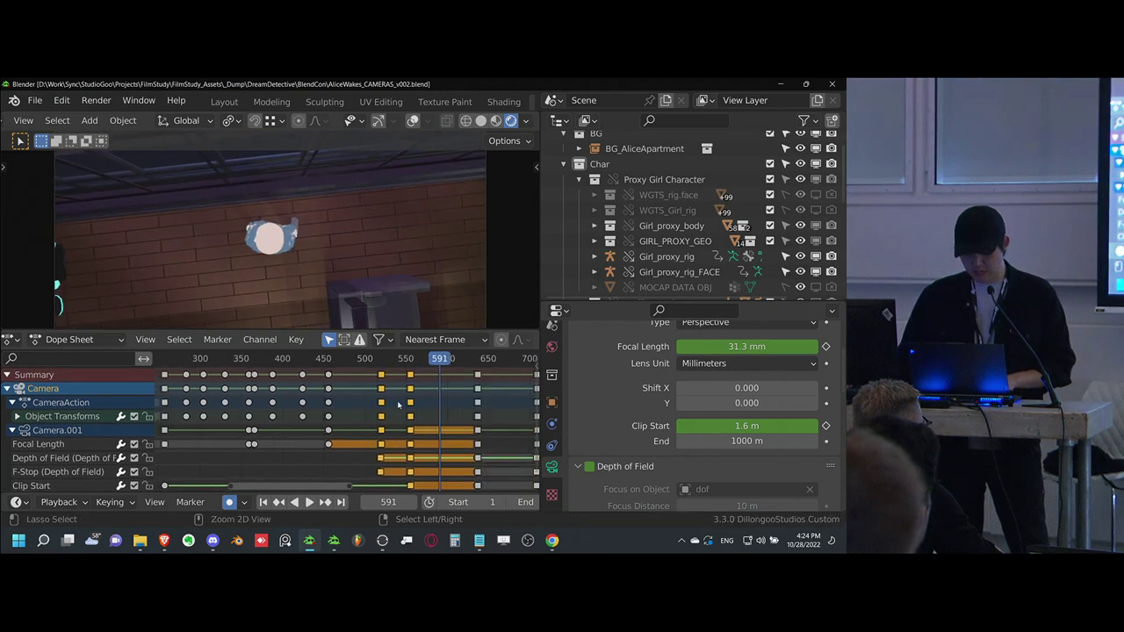
- Return the timeline to frame 1 with all camera keyframes in view and save the file
ctrl+middle_drag(399, 404, 388, 404)
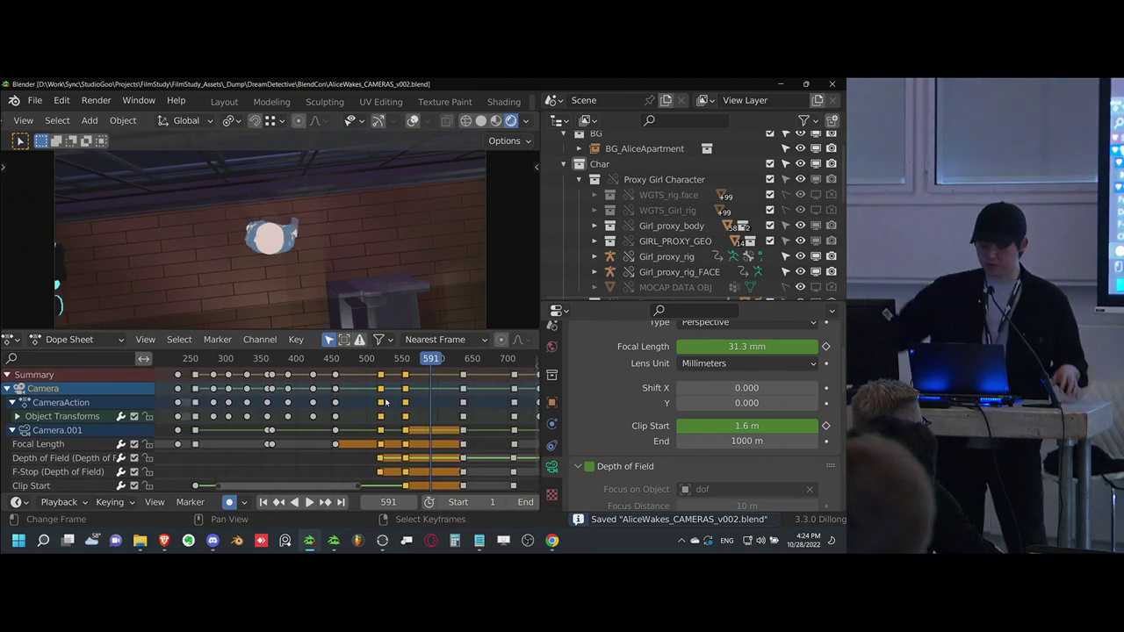
ctrl+middle_drag(442, 393, 415, 432)
click(203, 446)
key(space)
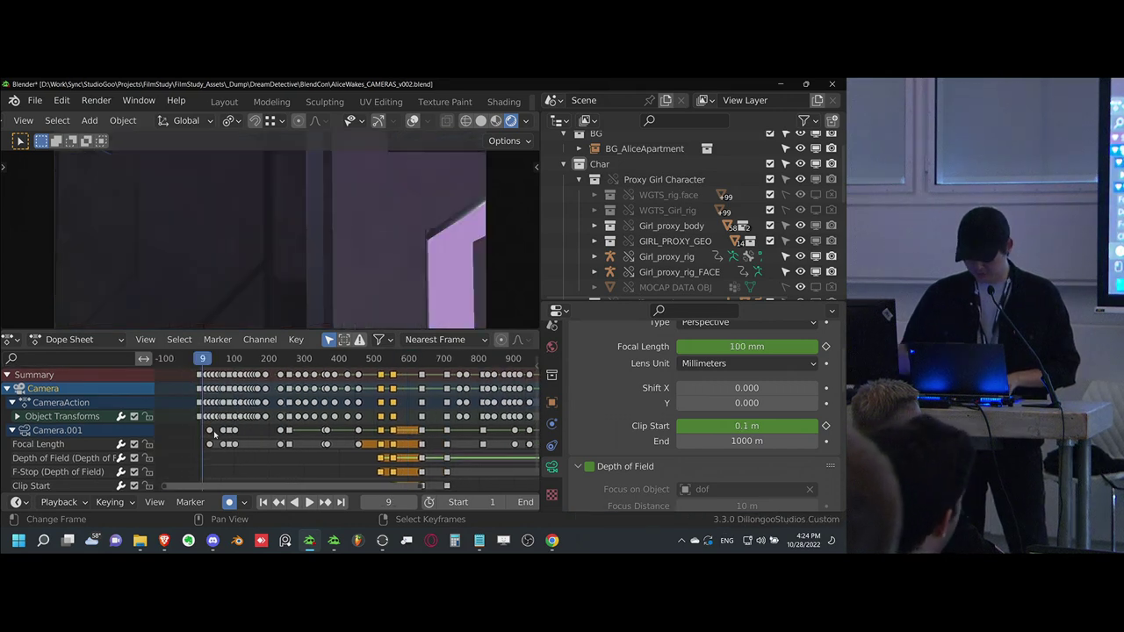
key(ctrl+s)
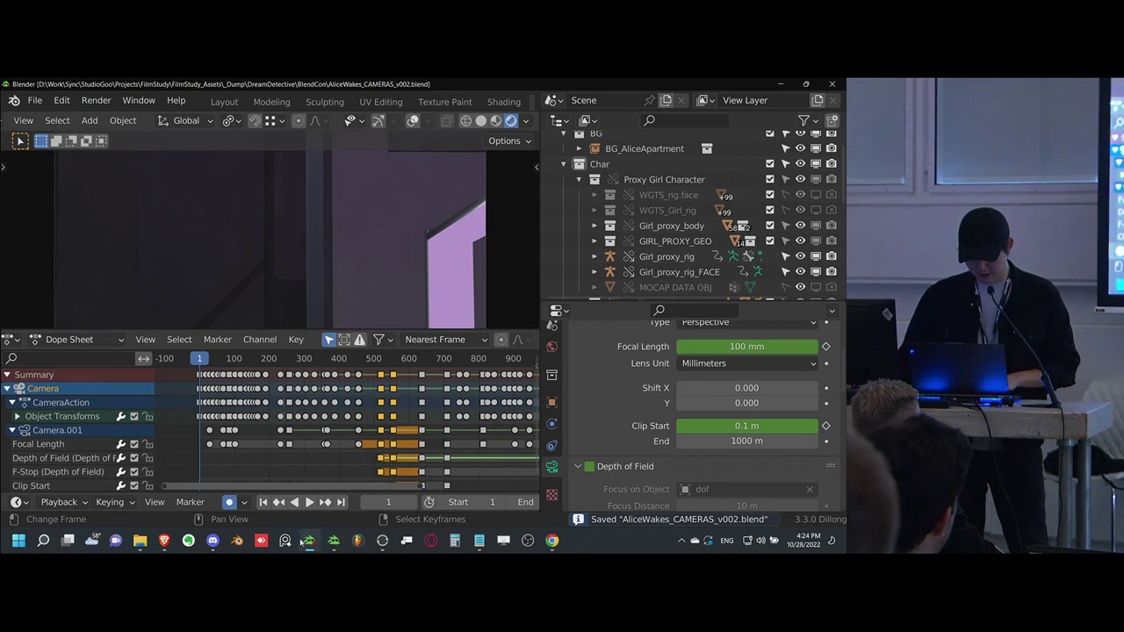
- Switch to the alicesound_v001 file, mute the ALice_Wake_15.wav strip and play the rendered sequence with the preview maximized
key(alt+Tab)
key(shift+Left)
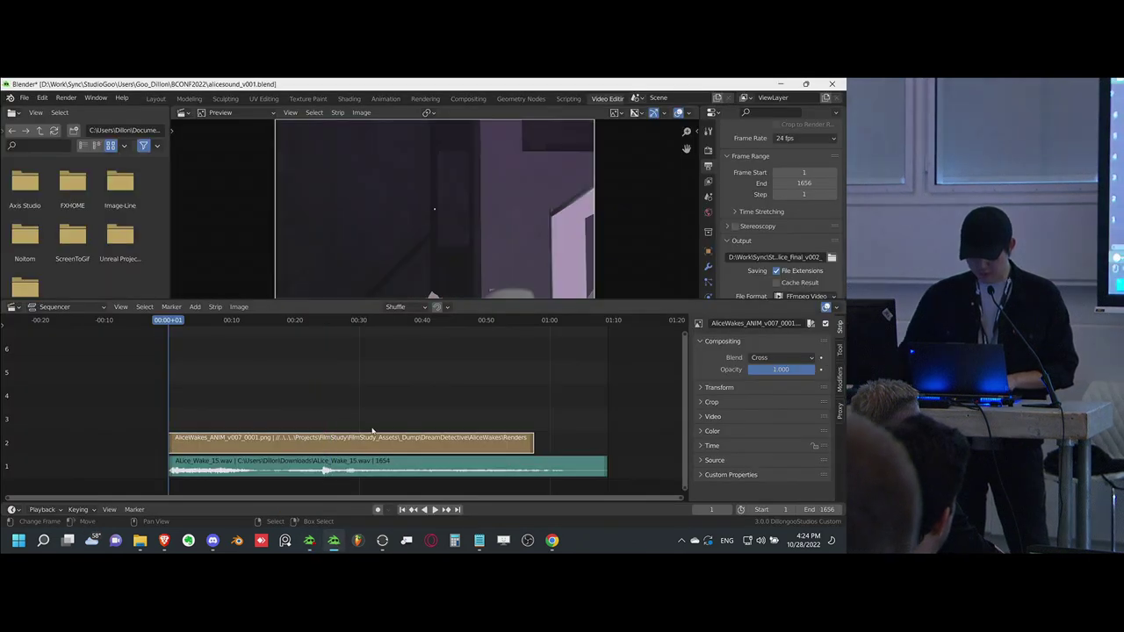
click(351, 466)
key(h)
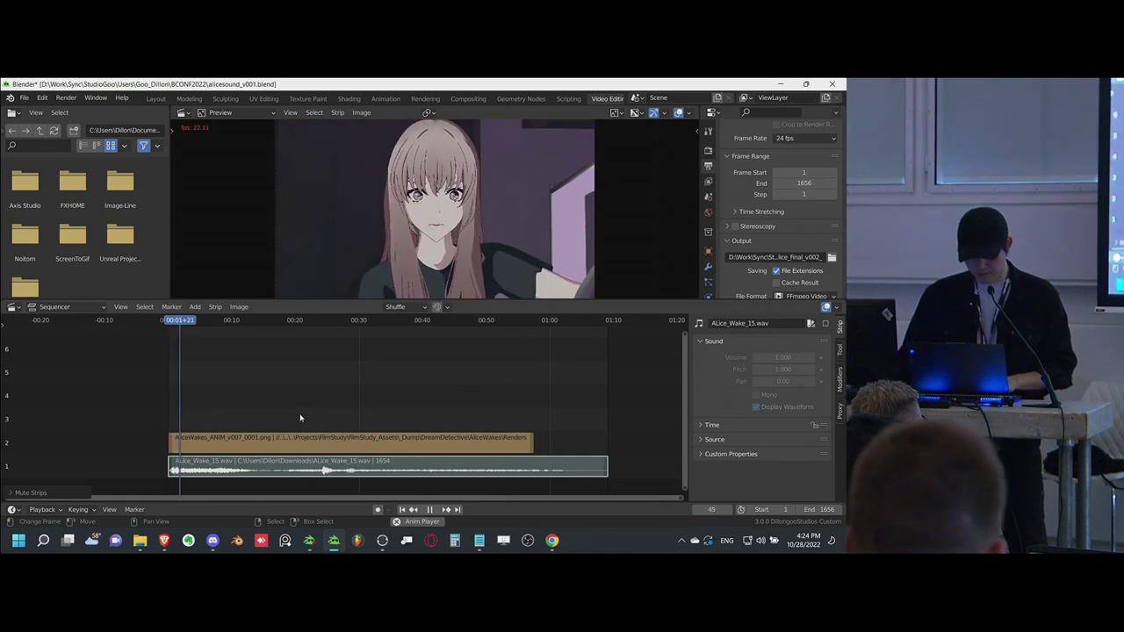
key(ctrl+space)
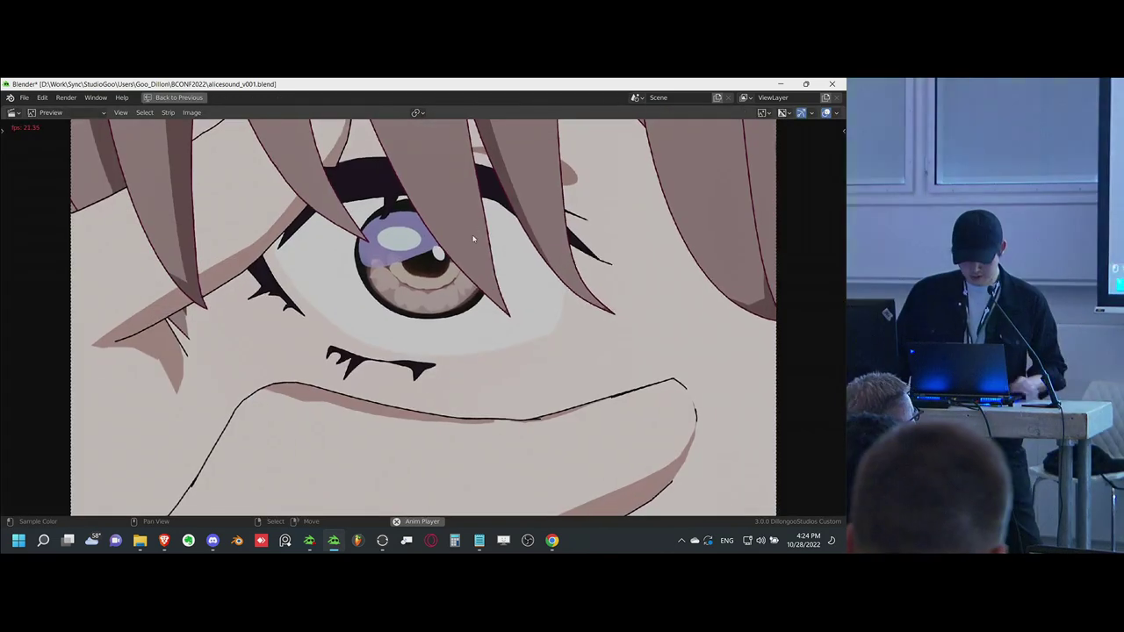
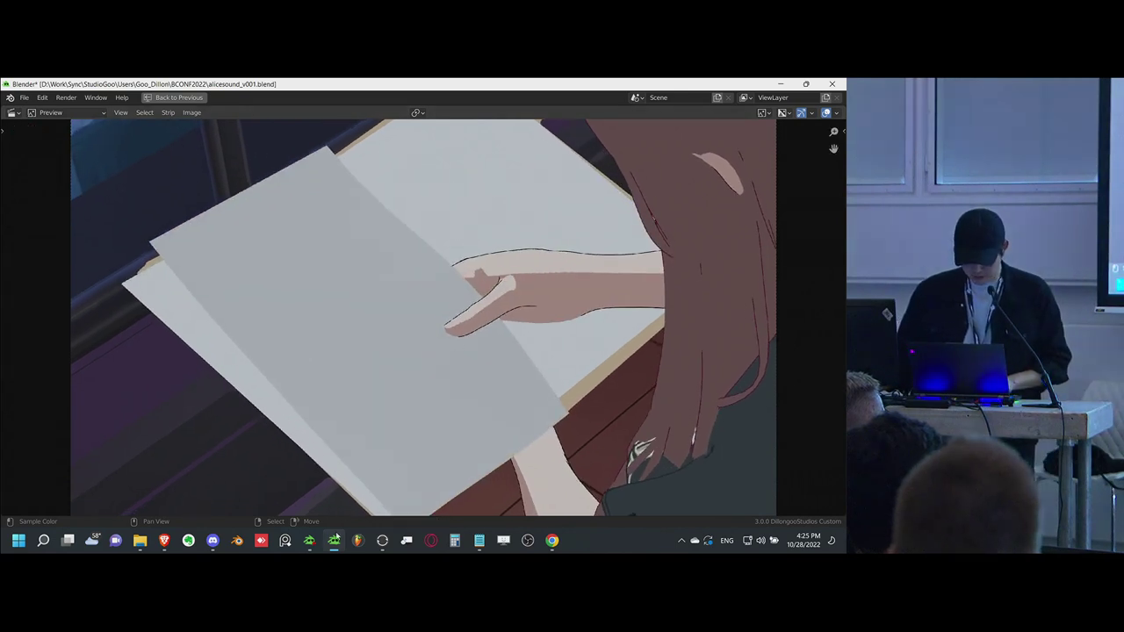
- Switch back to the AliceWakes_CAMERAS_v002 file and play the sequence from frame 1 with the camera viewport maximized
click(310, 541)
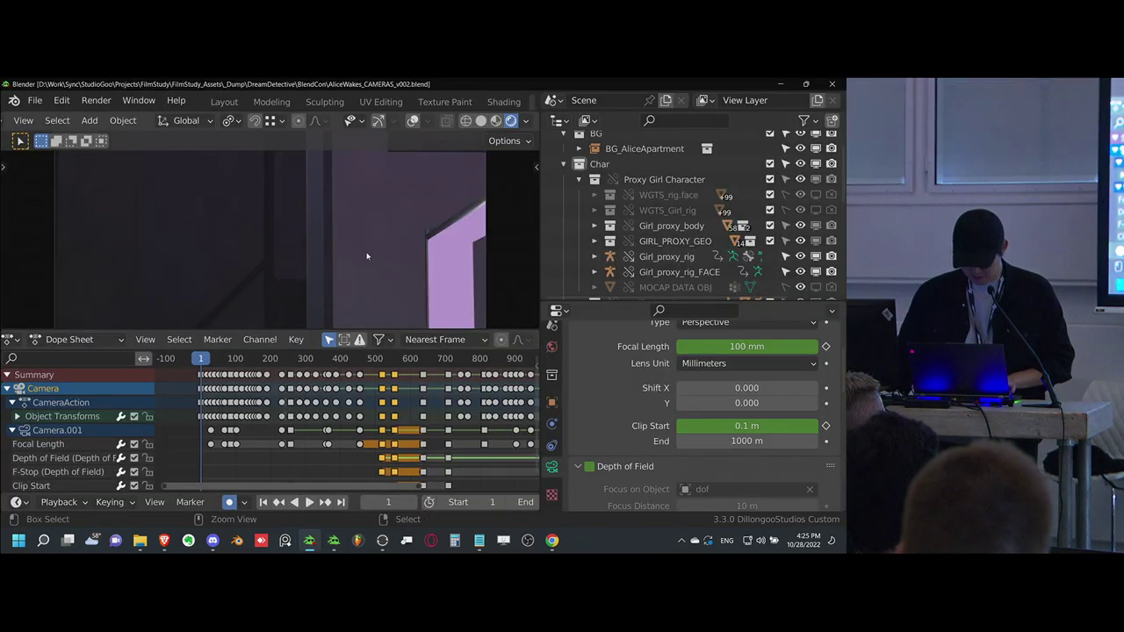
key(ctrl+space)
key(space)
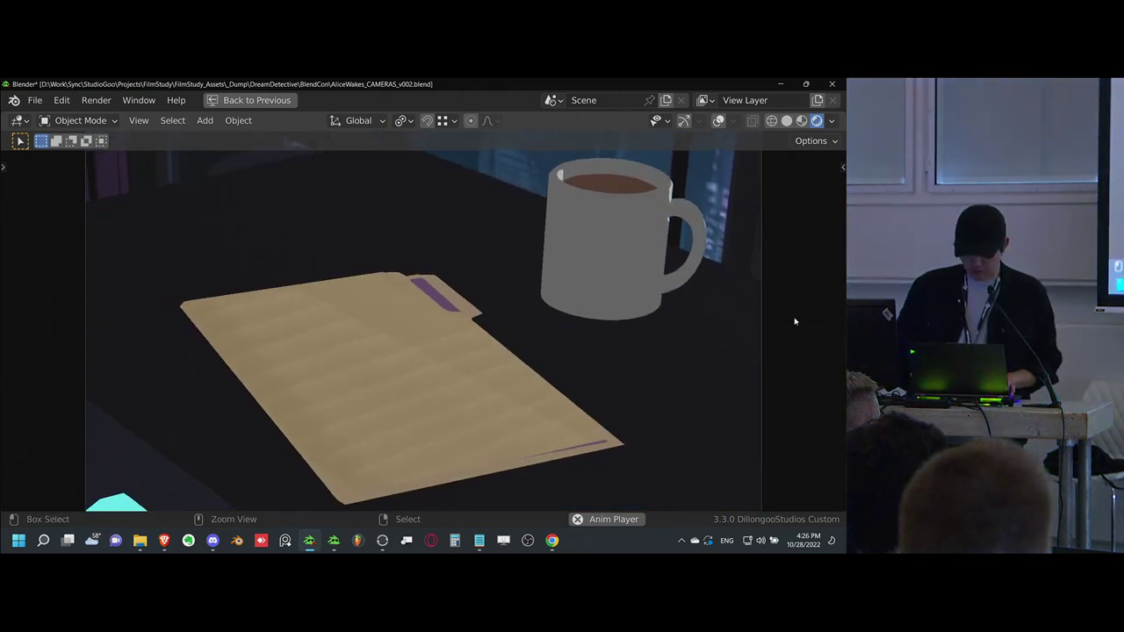
key(ctrl+space)
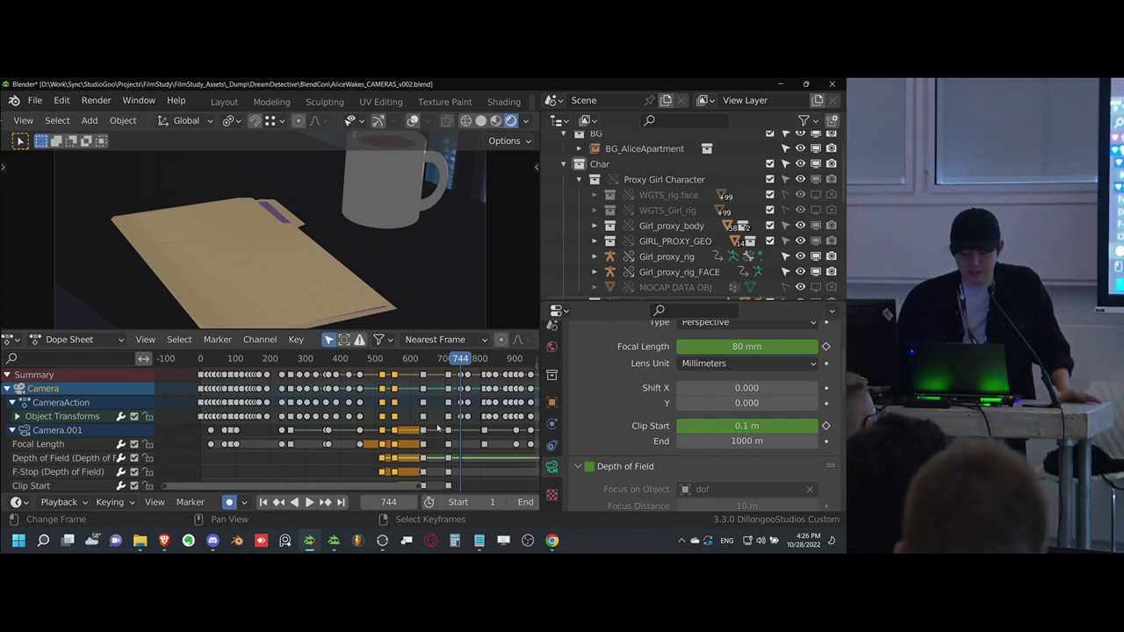
- Review individual shots by scrubbing and playing between the start of the timeline and frame 577
drag(441, 419, 383, 419)
key(space)
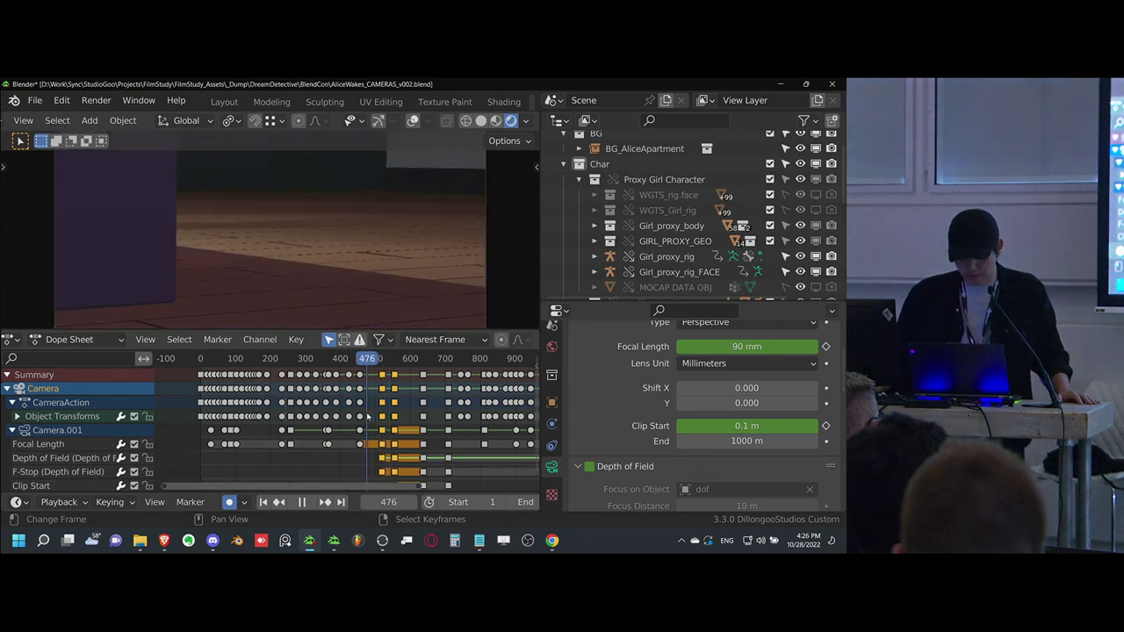
click(353, 415)
click(274, 406)
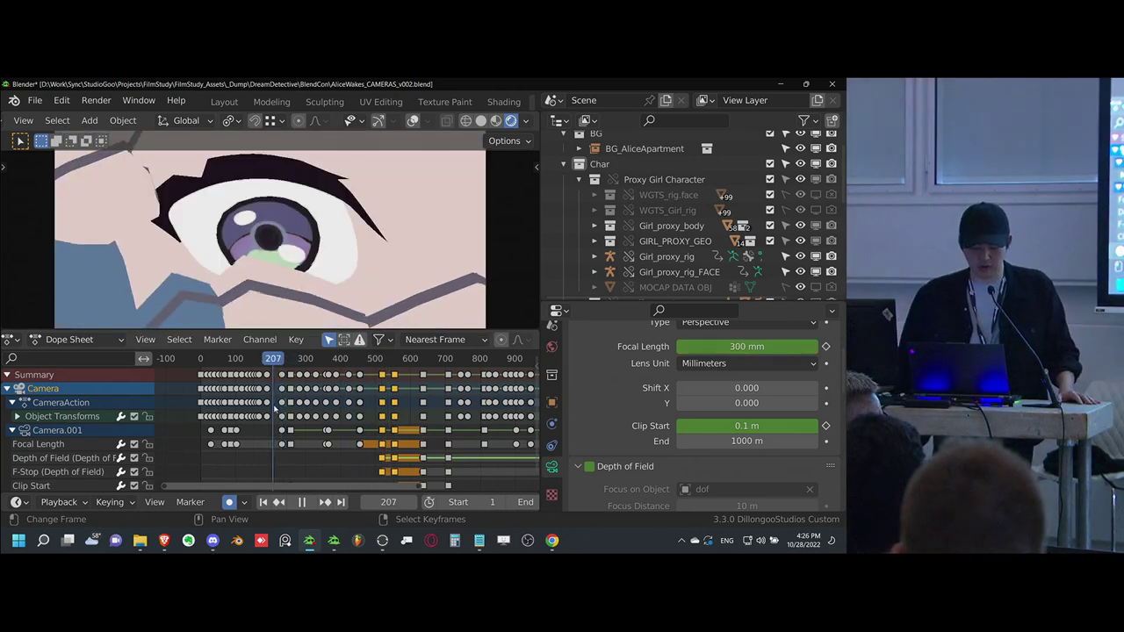
click(208, 450)
drag(206, 449, 401, 419)
key(space)
key(space)
key(space)
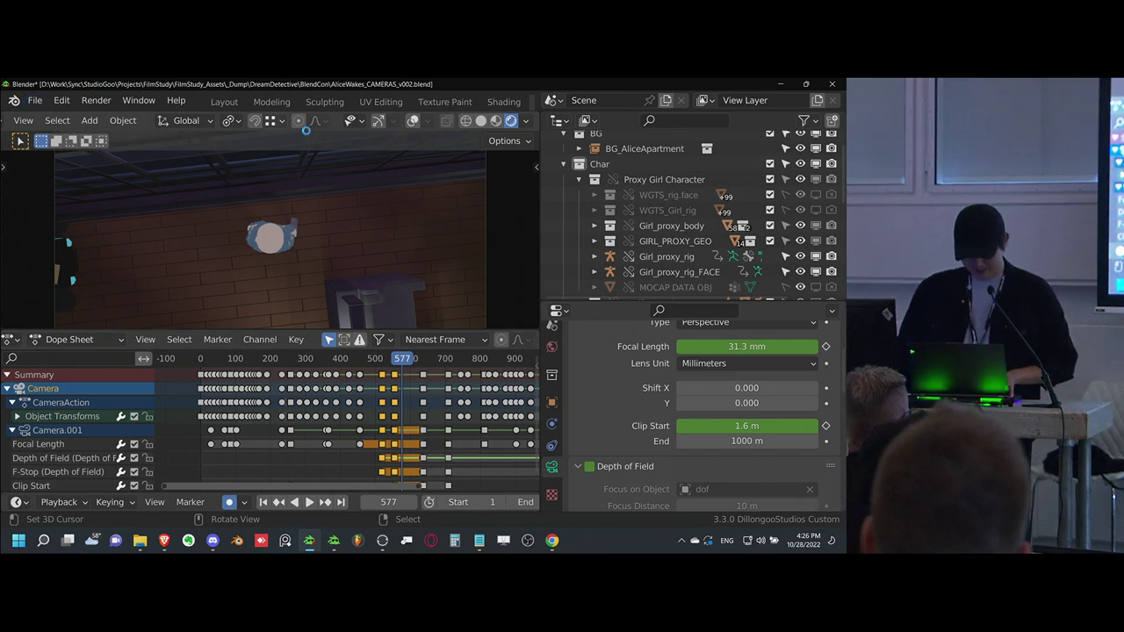
- Save the file and open the Scripting workspace with the test examples list
key(ctrl+s)
scroll(492, 104, right, 2)
click(488, 102)
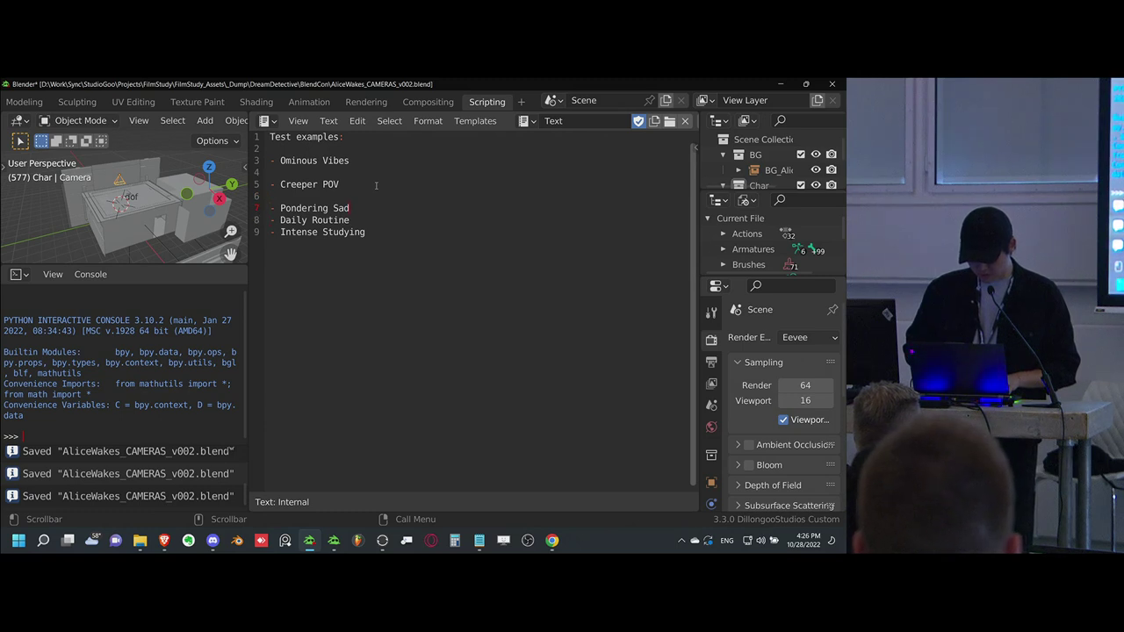
- Try separating the Pondering Sad, Daily Routine and Intense Studying entries with blank lines
key(Return)
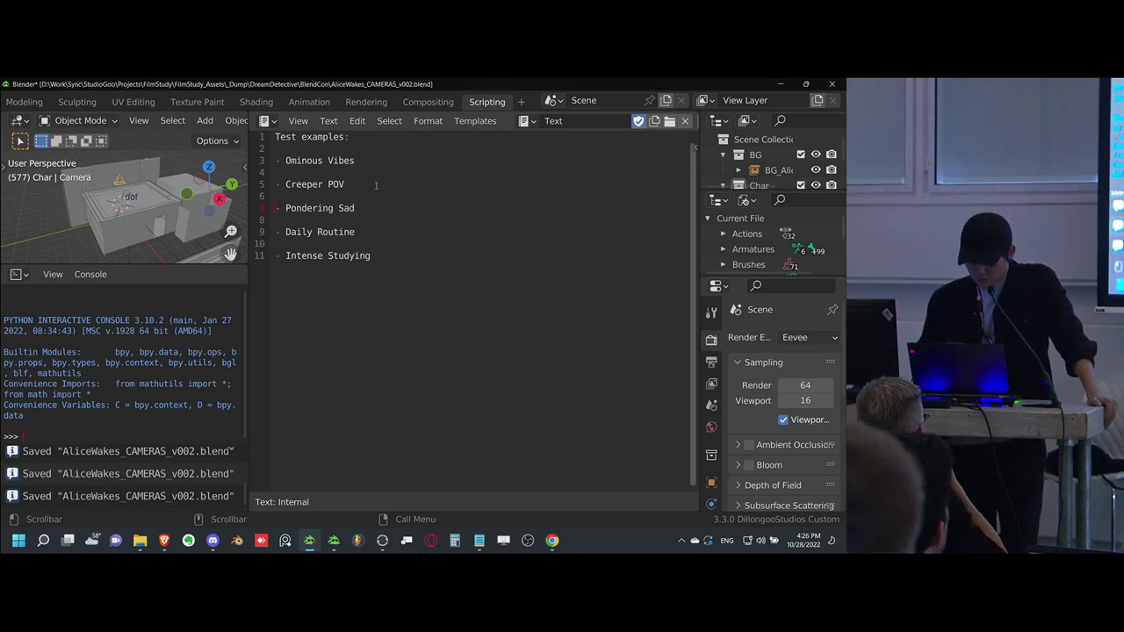
key(Delete)
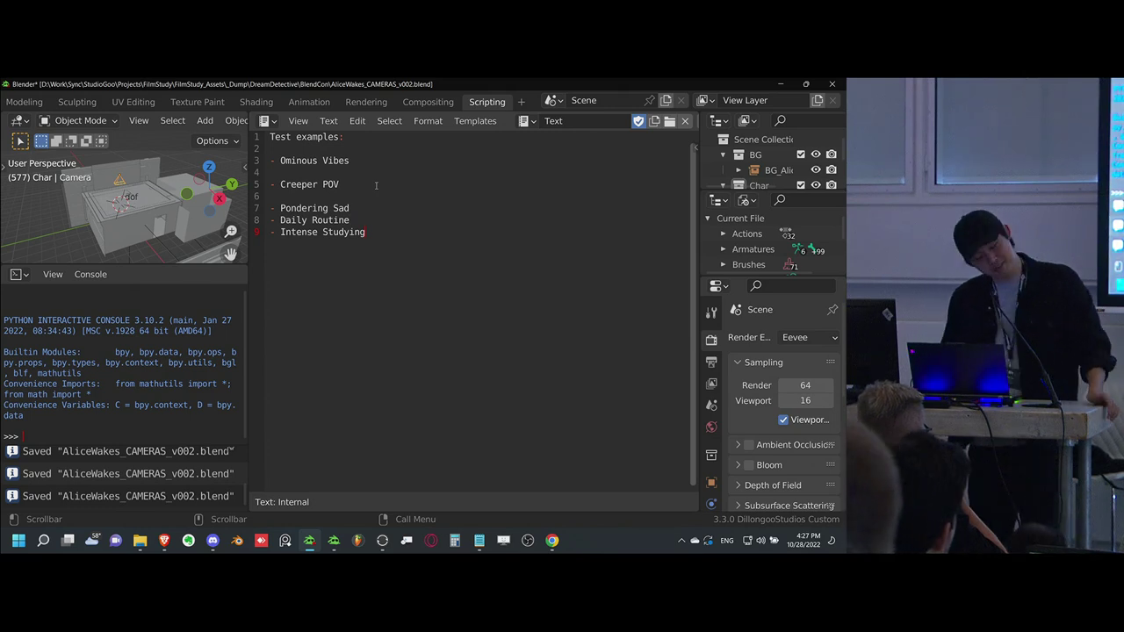
- Copy the Daily Routine entry to its own line below Creeper POV, separated by a blank line
key(Up)
key(Up)
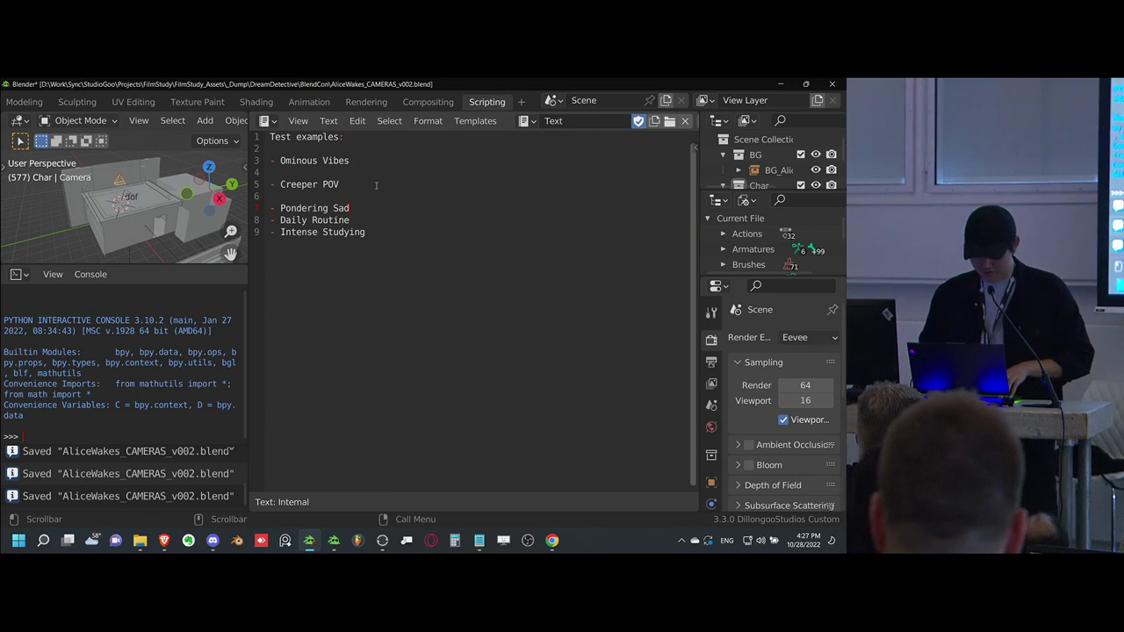
key(shift+Up)
key(ctrl+c)
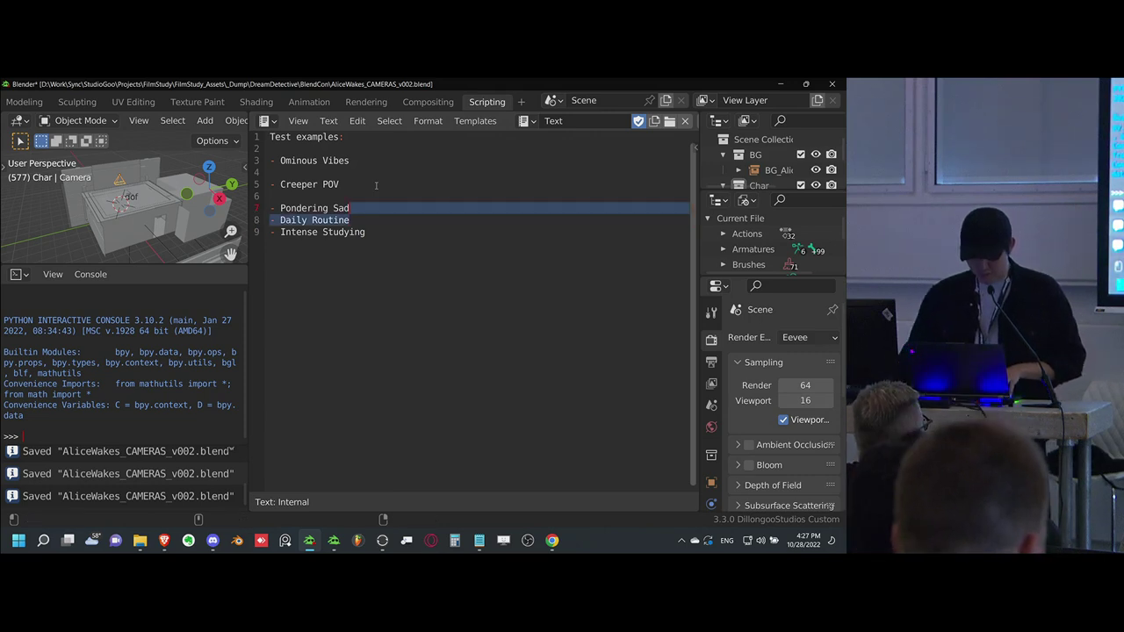
click(376, 185)
key(Return)
key(Return)
key(ctrl+v)
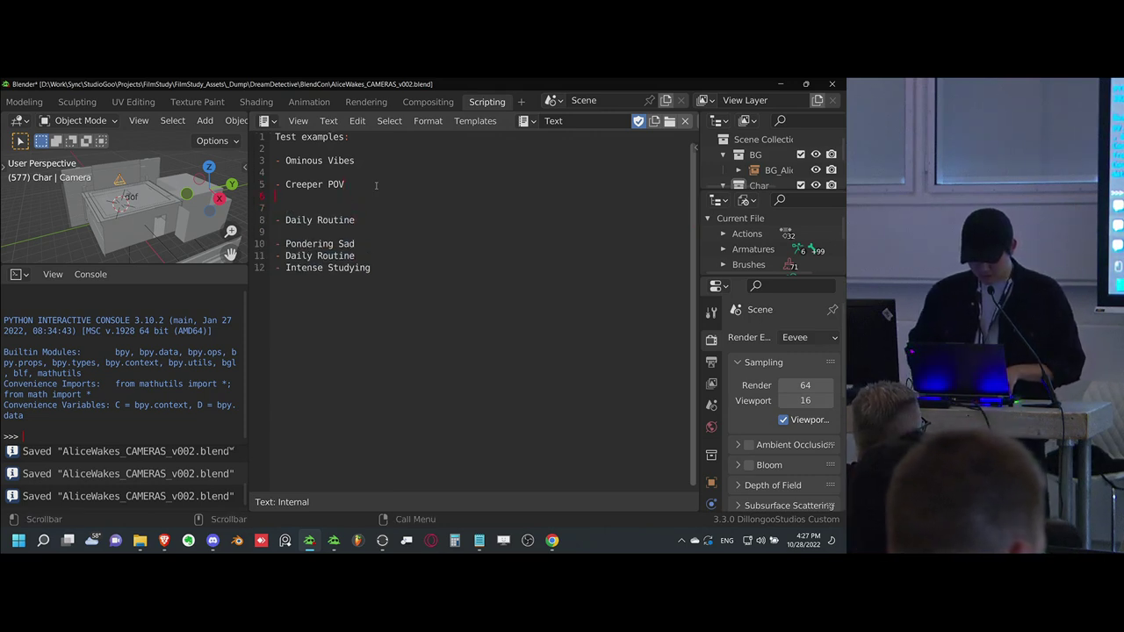
key(Delete)
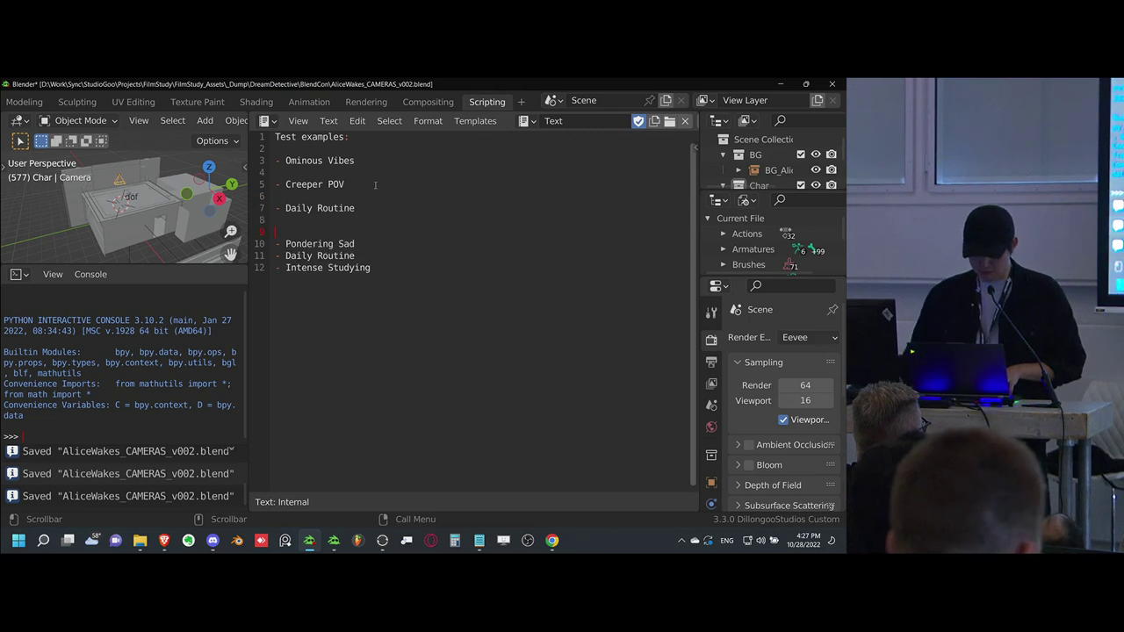
- Open the Animation workspace and review the eye close-up shot by playing from about frame 101 and scrubbing to frame 200
click(309, 102)
middle_drag(402, 433, 484, 425)
scroll(368, 430, up, 2)
click(288, 444)
key(space)
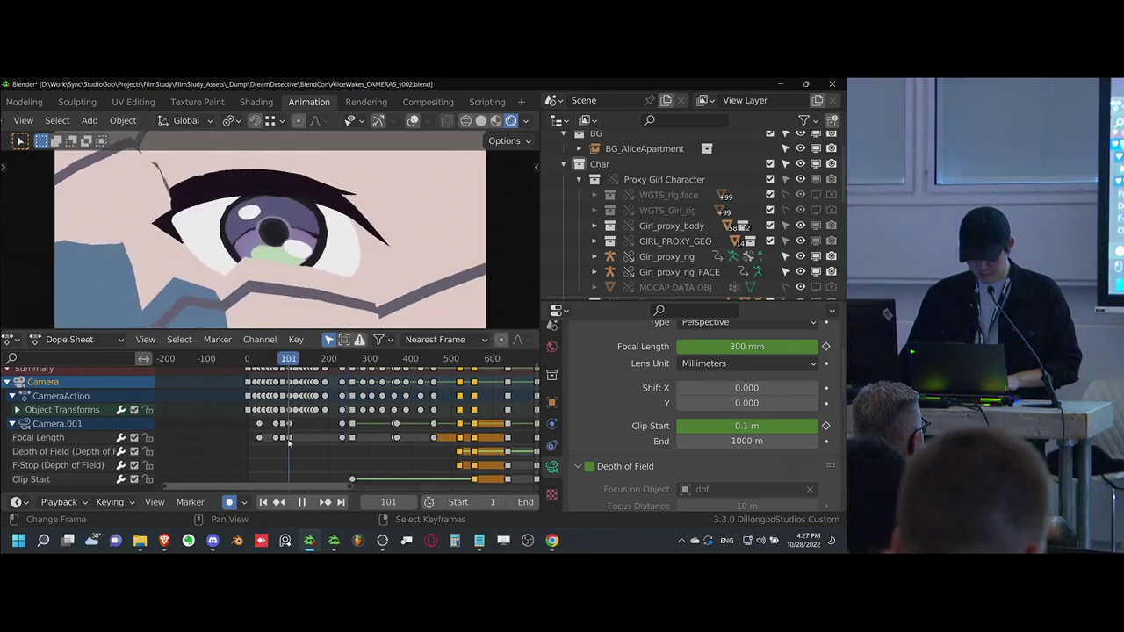
drag(297, 445, 330, 436)
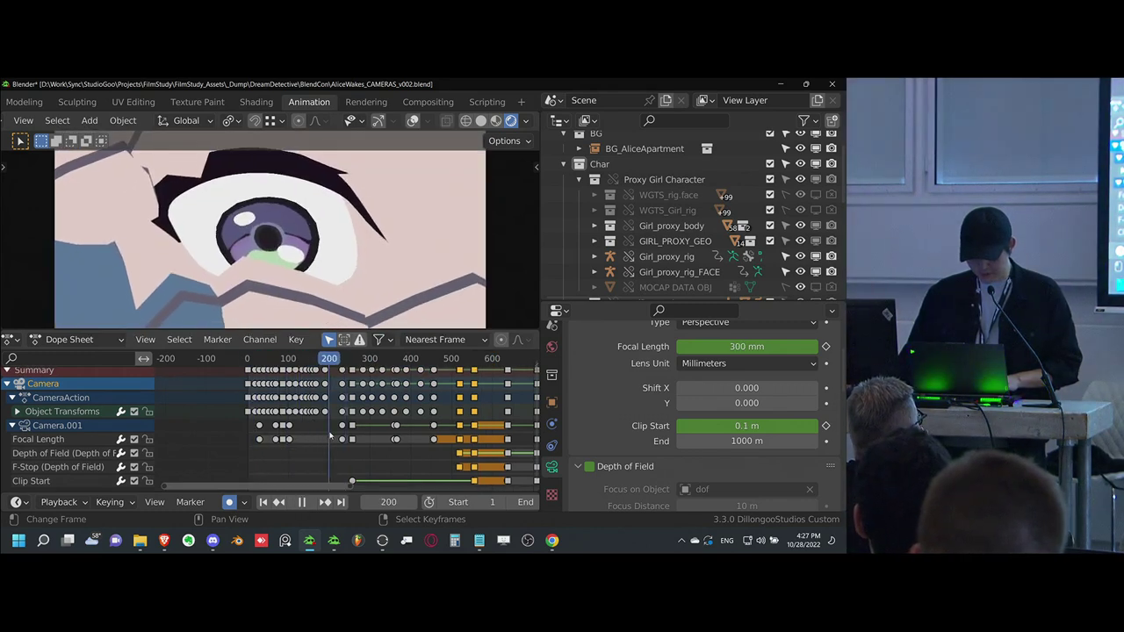
key(space)
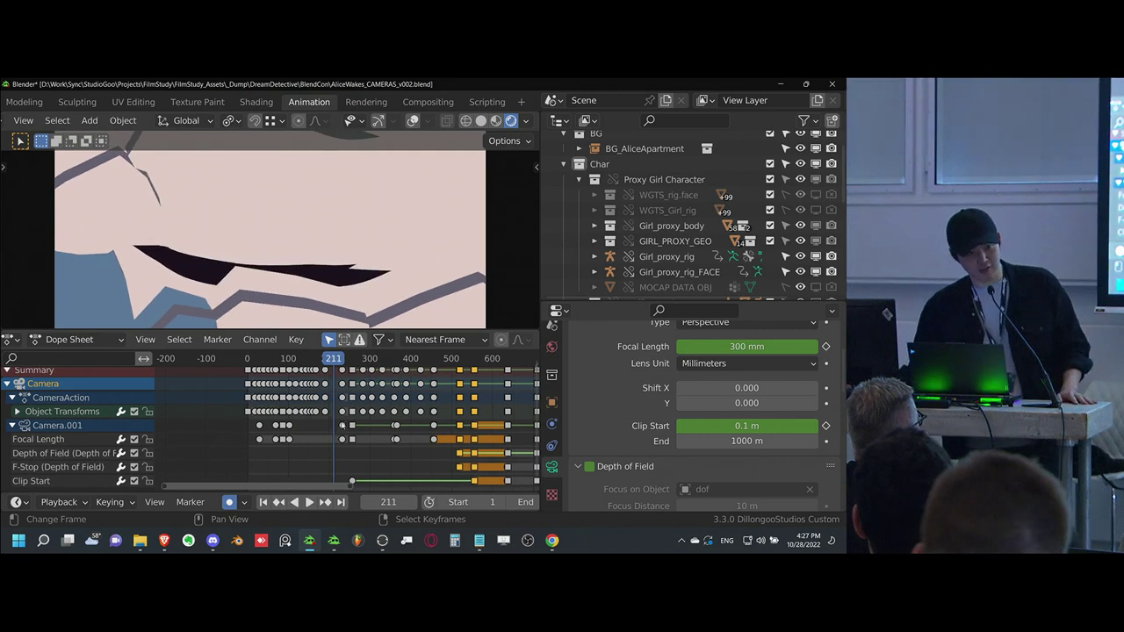
- Find the cut from the eye close-up to the couch shot and move to its first frame, 257
click(354, 428)
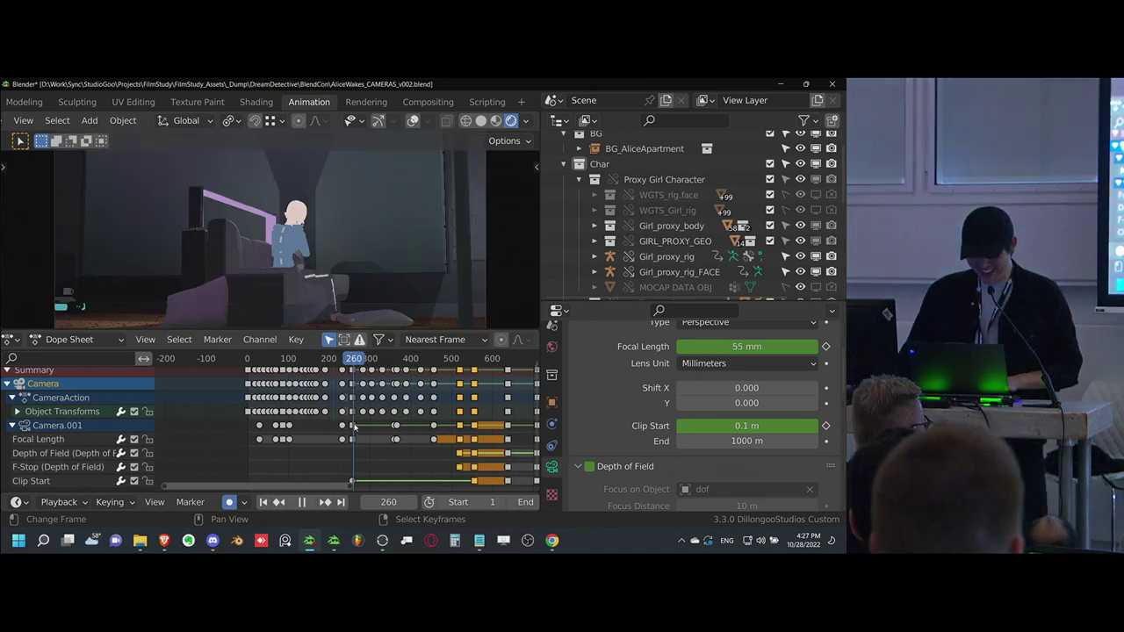
scroll(360, 423, up, 4)
middle_drag(360, 422, 352, 426)
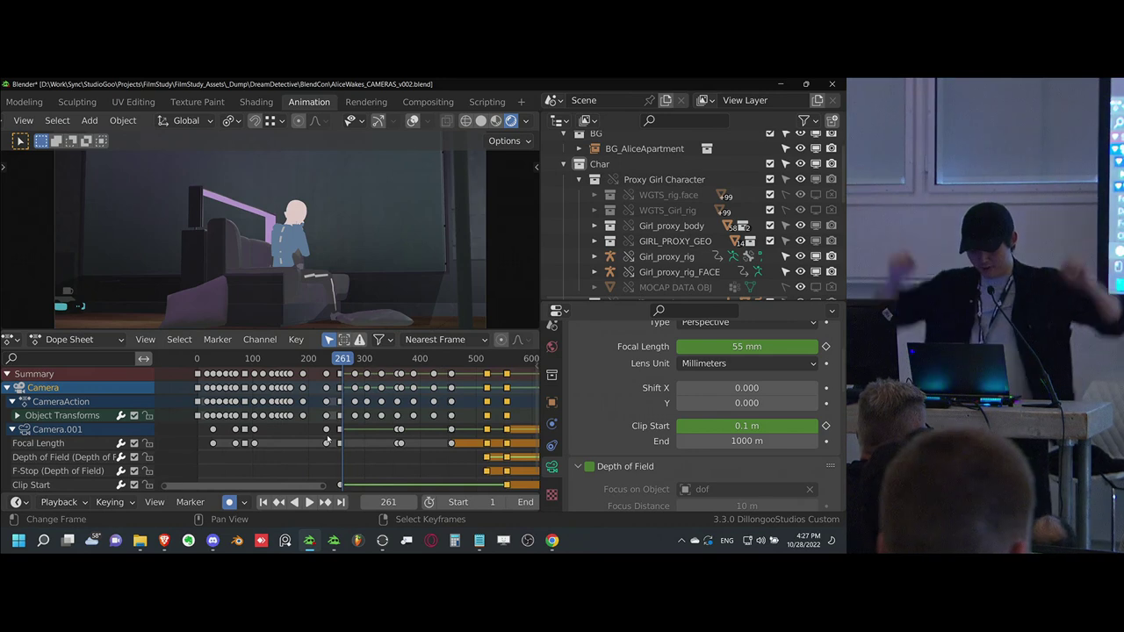
middle_drag(358, 432, 359, 431)
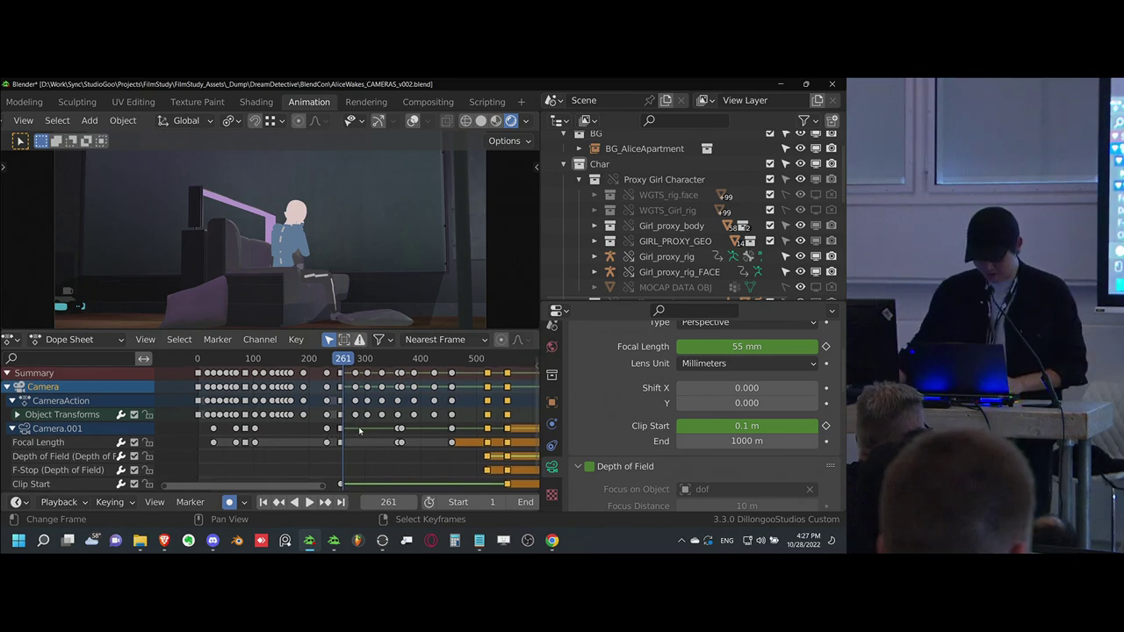
key(Down)
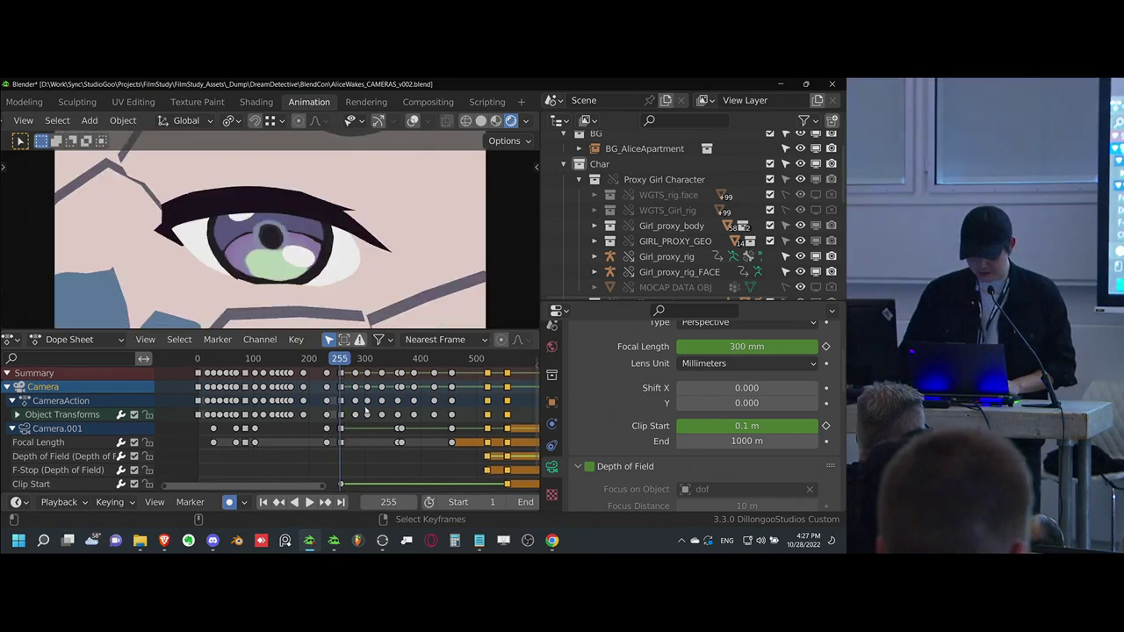
key(Right)
scroll(347, 405, up, 4)
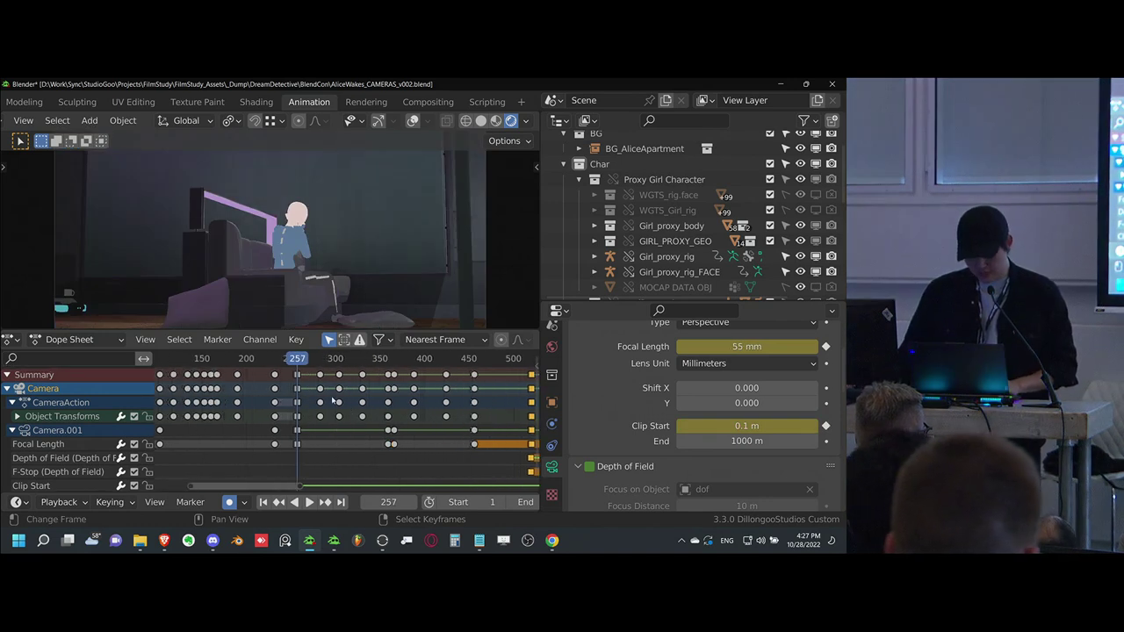
scroll(334, 400, up, 2)
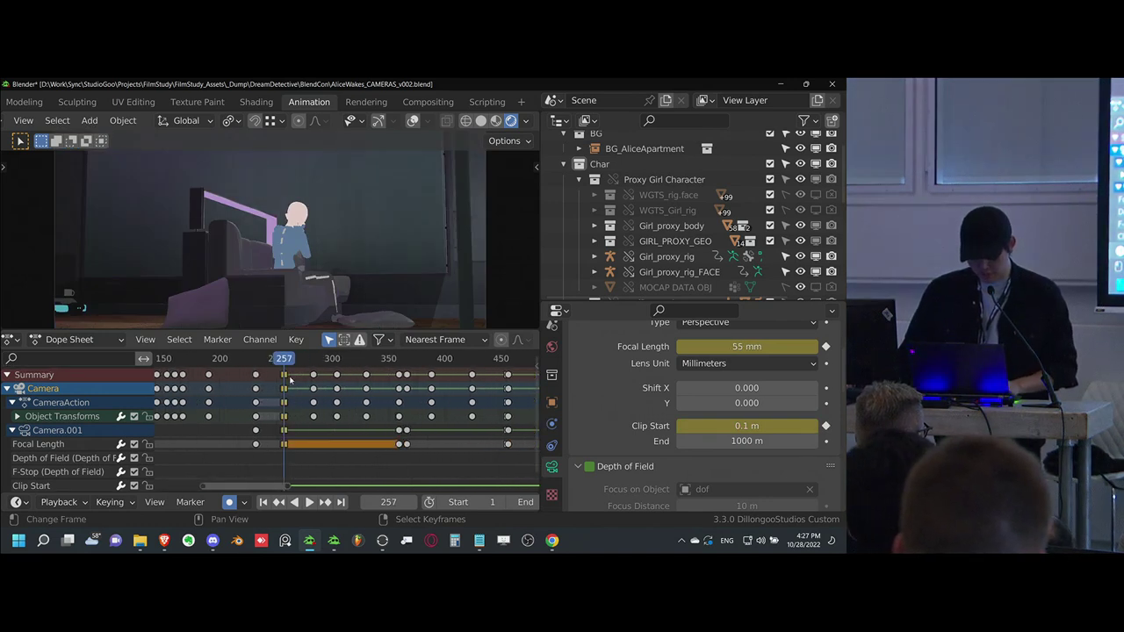
- Delete the camera keyframes between frames 257 and 455, keeping the keys at the shot's start and end boundaries
scroll(290, 380, up, 3)
key(b)
drag(296, 369, 434, 427)
scroll(430, 426, down, 4)
middle_drag(427, 423, 334, 418)
drag(431, 378, 430, 376)
middle_drag(415, 392, 437, 416)
scroll(431, 418, up, 2)
click(426, 419)
key(space)
key(space)
scroll(445, 396, up, 4)
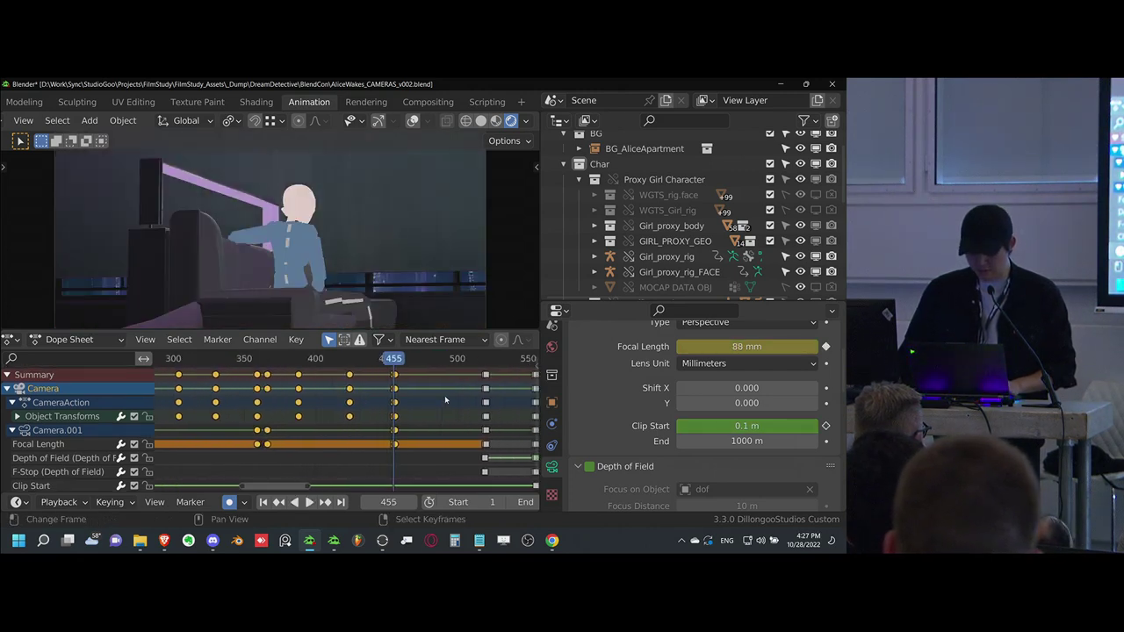
key(b)
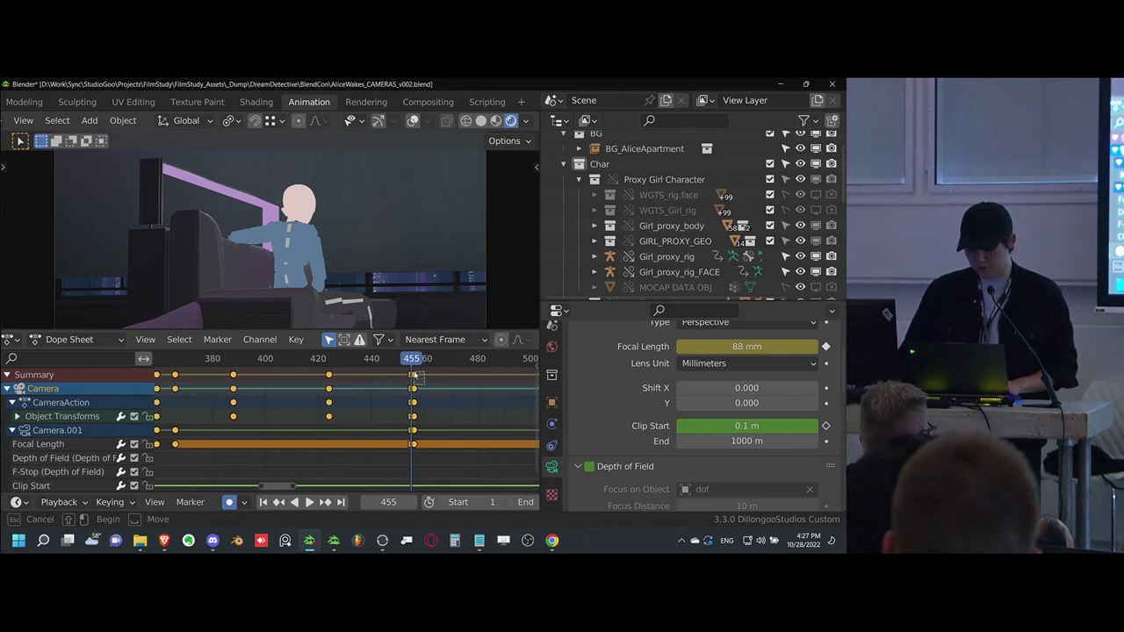
drag(415, 375, 456, 400)
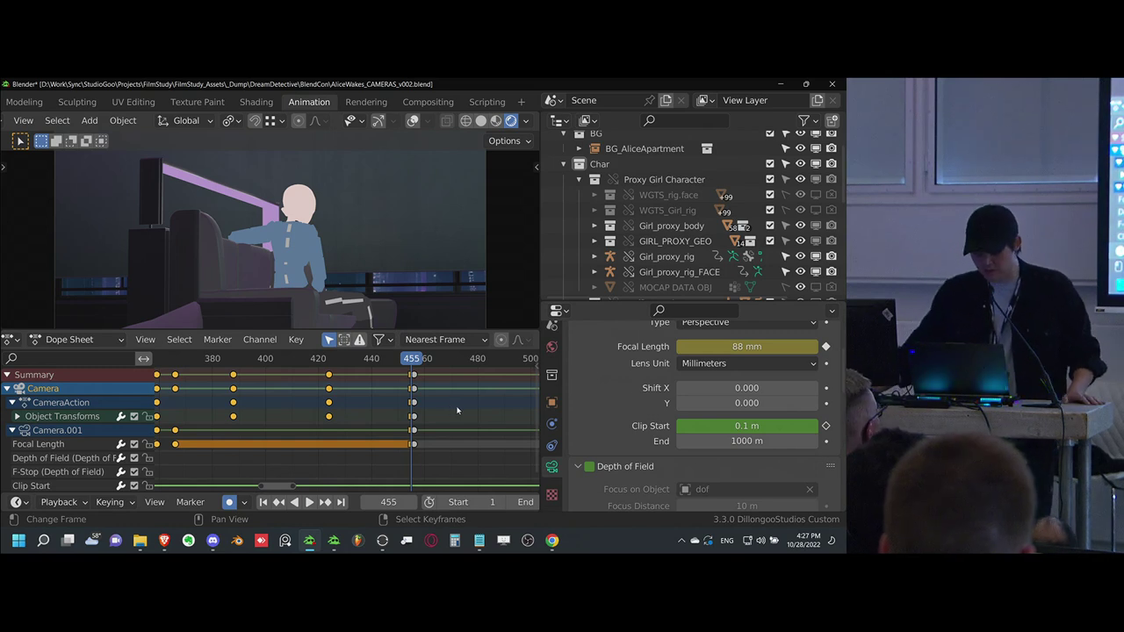
scroll(431, 417, down, 4)
middle_drag(330, 417, 356, 414)
scroll(331, 417, down, 5)
scroll(357, 414, down, 4)
scroll(282, 404, up, 3)
middle_drag(282, 404, 332, 416)
scroll(314, 401, up, 2)
scroll(370, 416, down, 1)
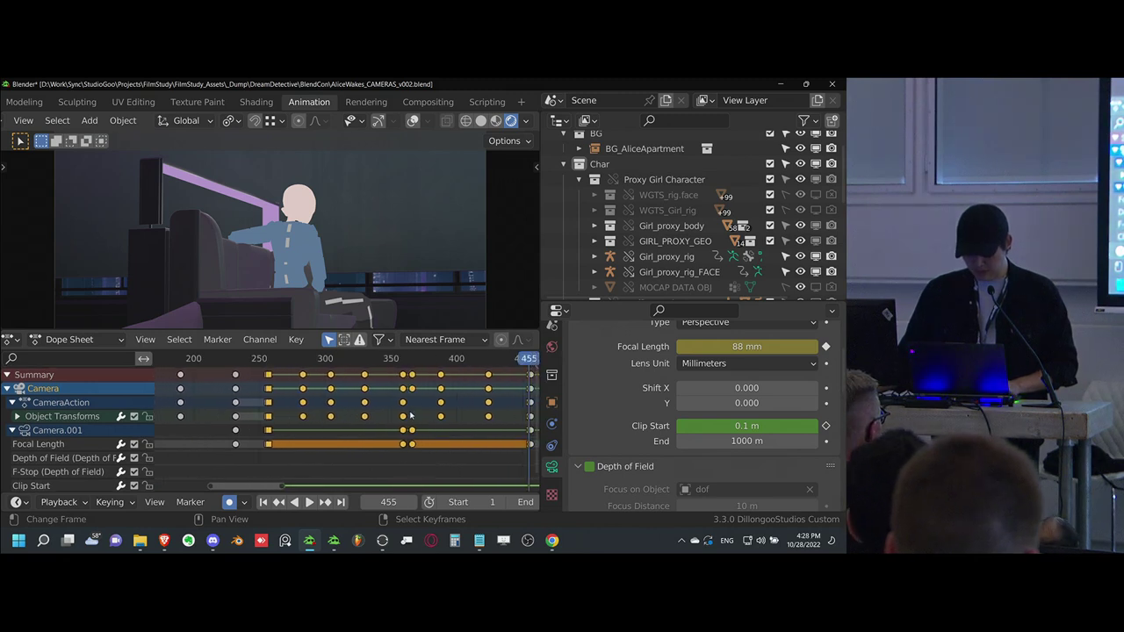
click(403, 359)
drag(287, 397, 518, 376)
key(Delete)
middle_drag(270, 416, 272, 416)
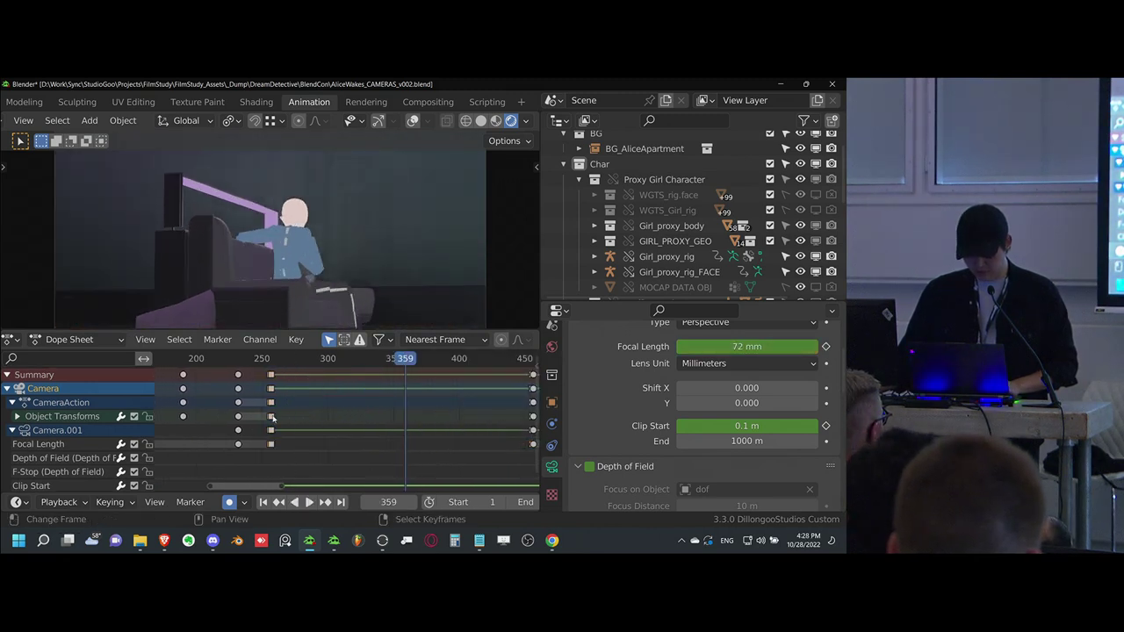
- Check the cut at frames 256 and 257, and save an incremental version as AliceWakes_CAMERAS_v003.blend
click(268, 417)
key(Right)
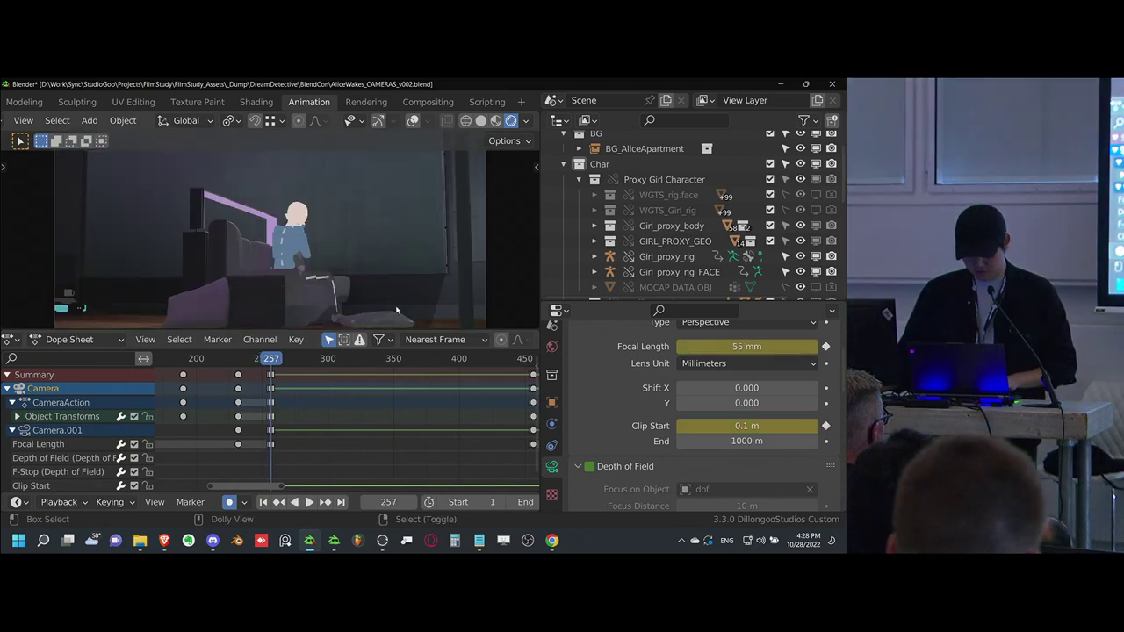
key(ctrl+shift+s)
key(Return)
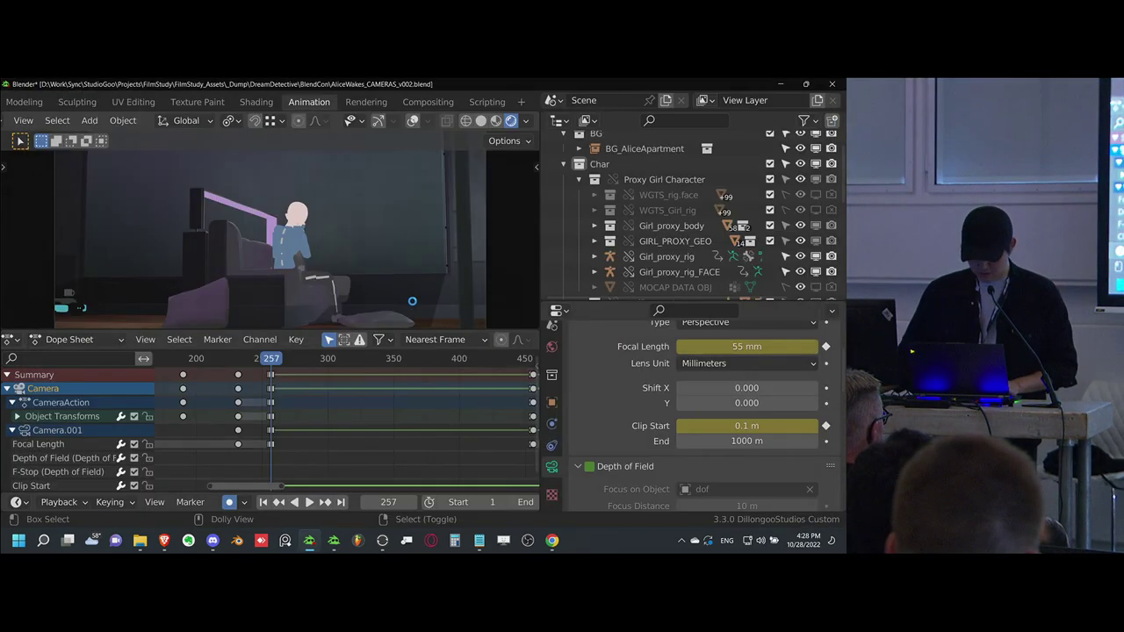
key(shift+alt+z)
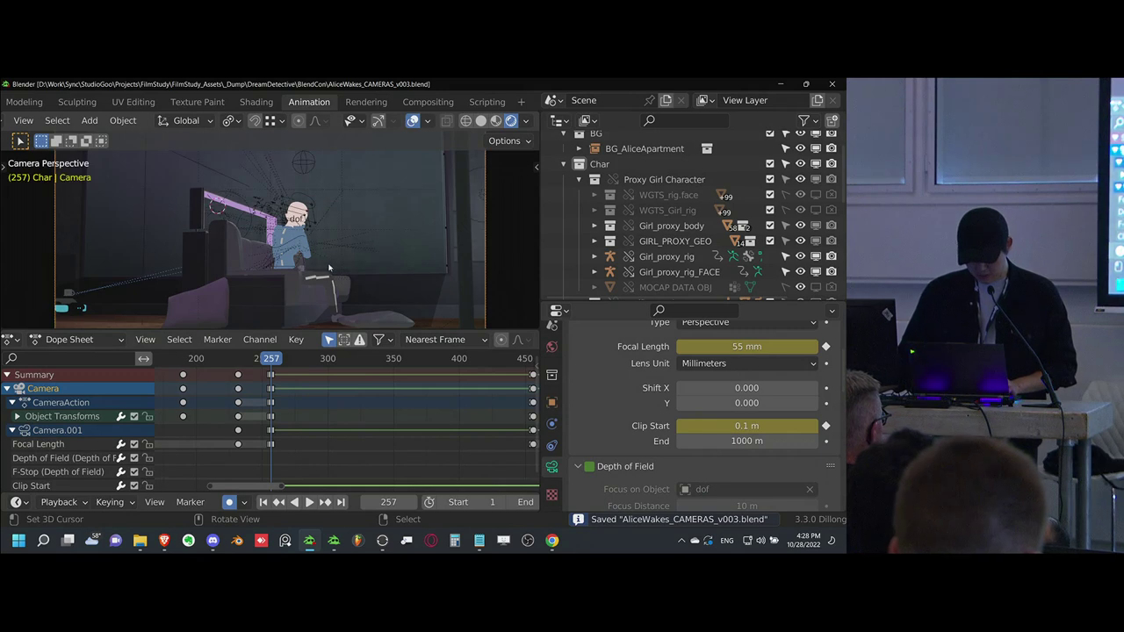
key(shift+alt+z)
key(Left)
middle_drag(306, 412, 310, 413)
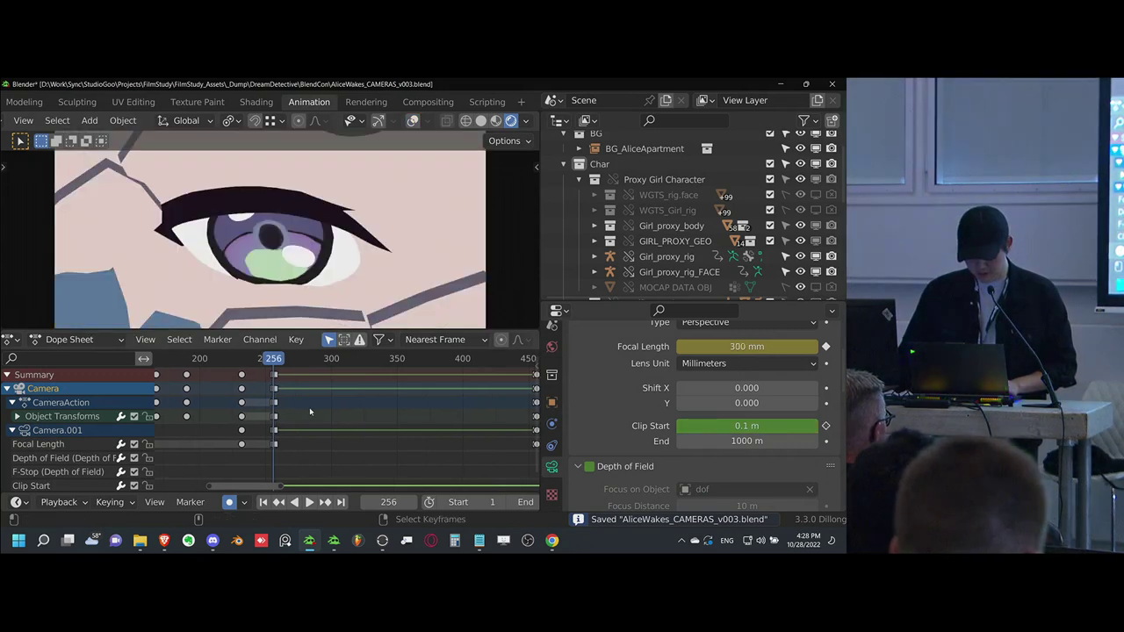
key(Right)
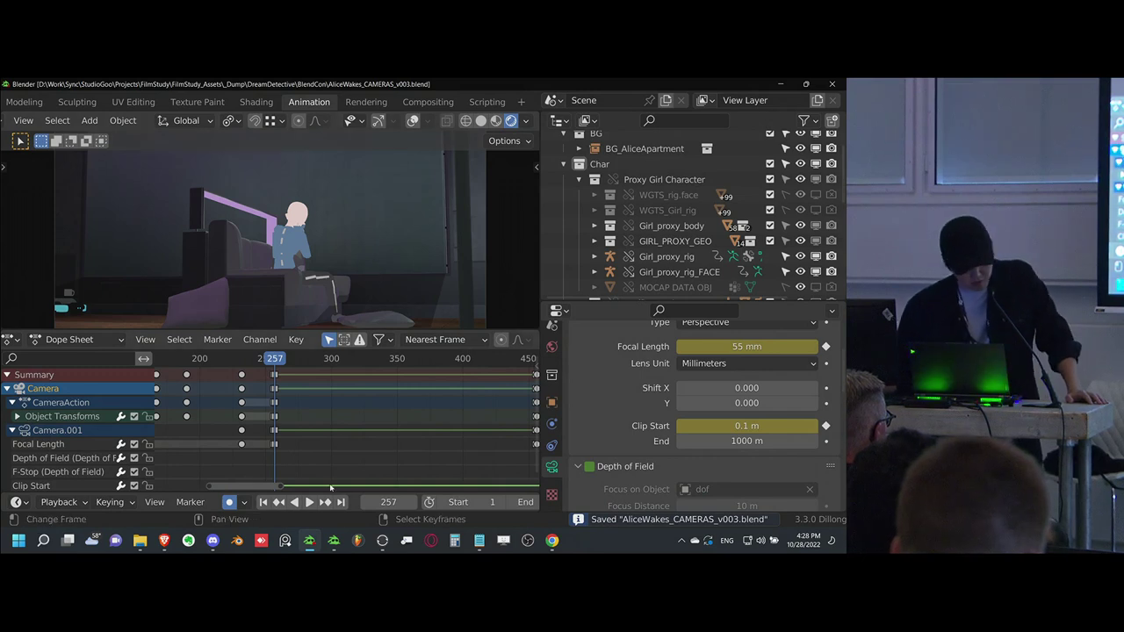
- Switch to the alicesound_v001.blend window and examine the rendered couch shot at about 17 seconds in a maximized preview
click(334, 540)
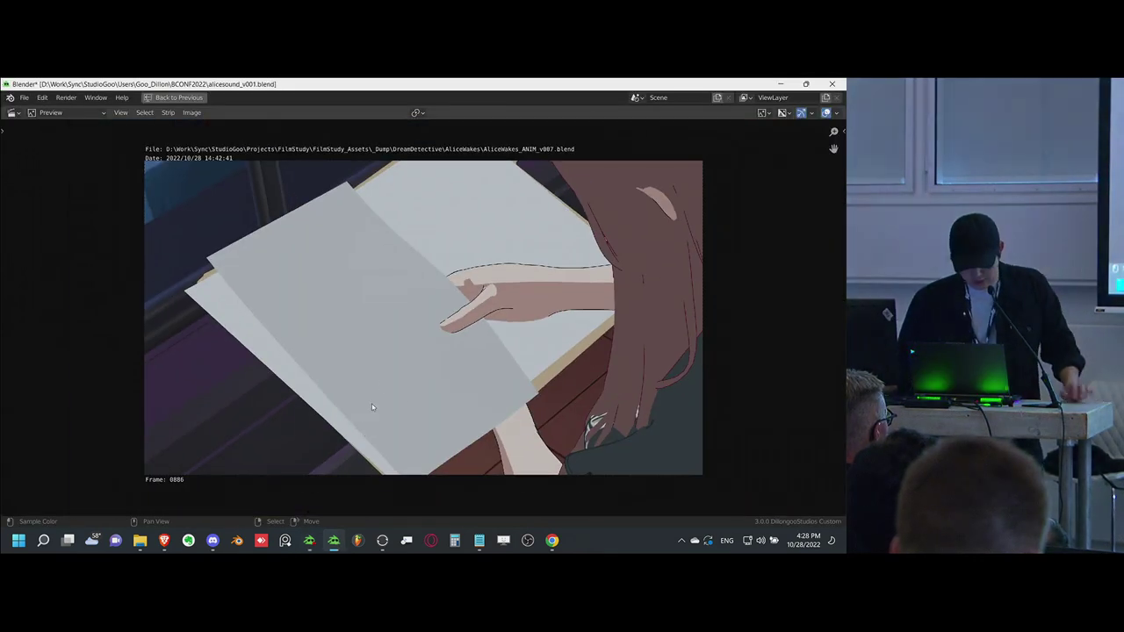
key(ctrl+space)
mouse_move(284, 413)
mouse_down()
mouse_move(296, 419)
mouse_move(277, 408)
mouse_up()
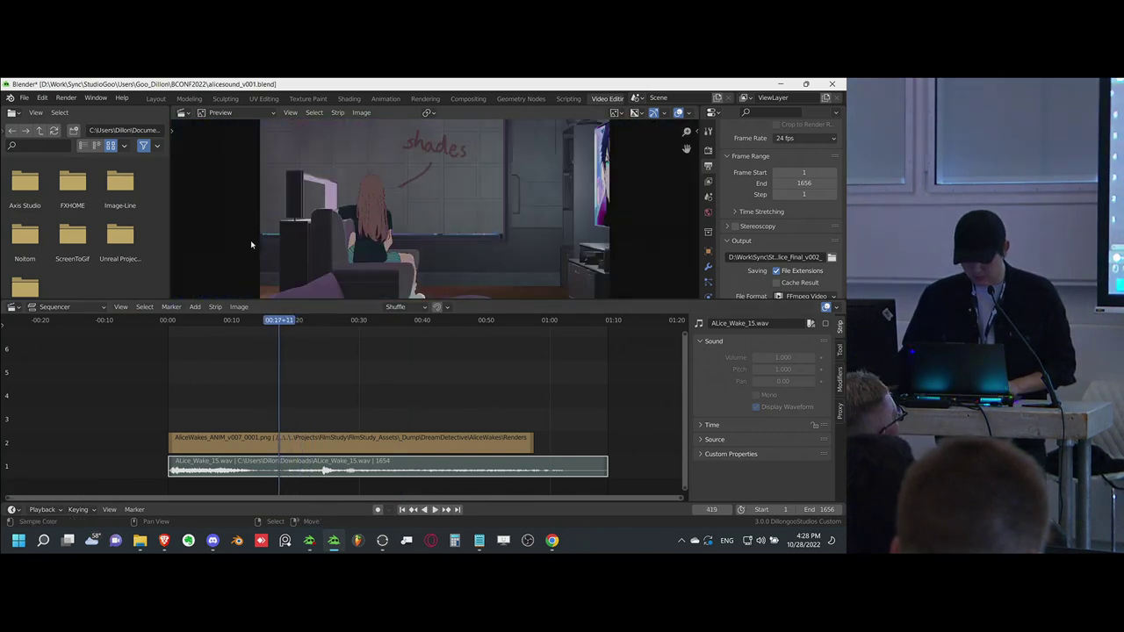
key(Home)
click(277, 377)
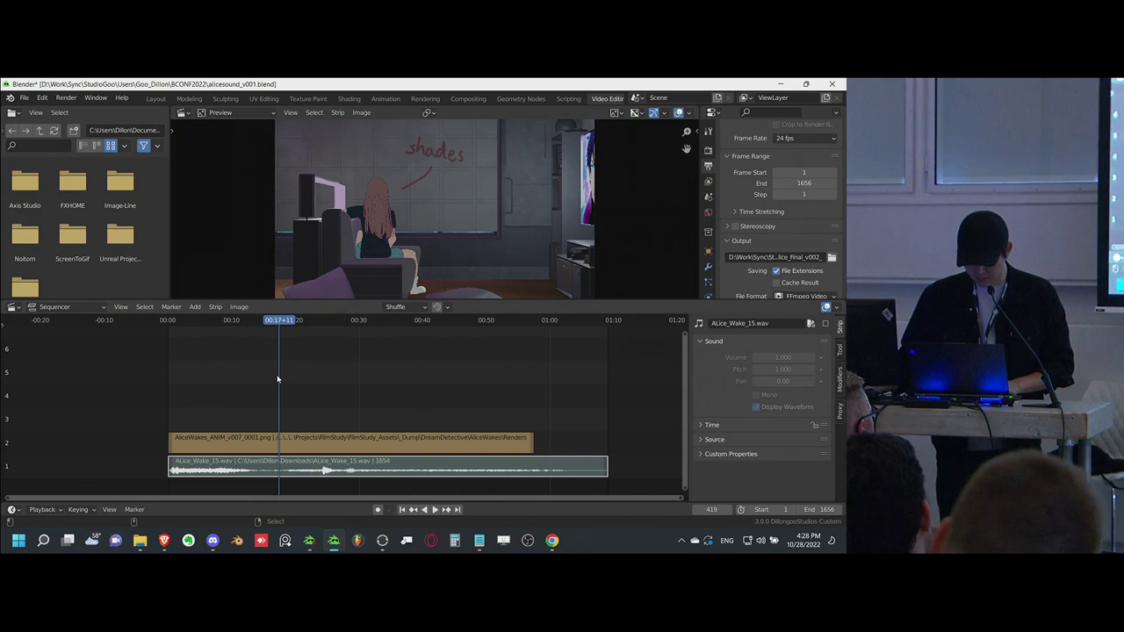
key(ctrl+space)
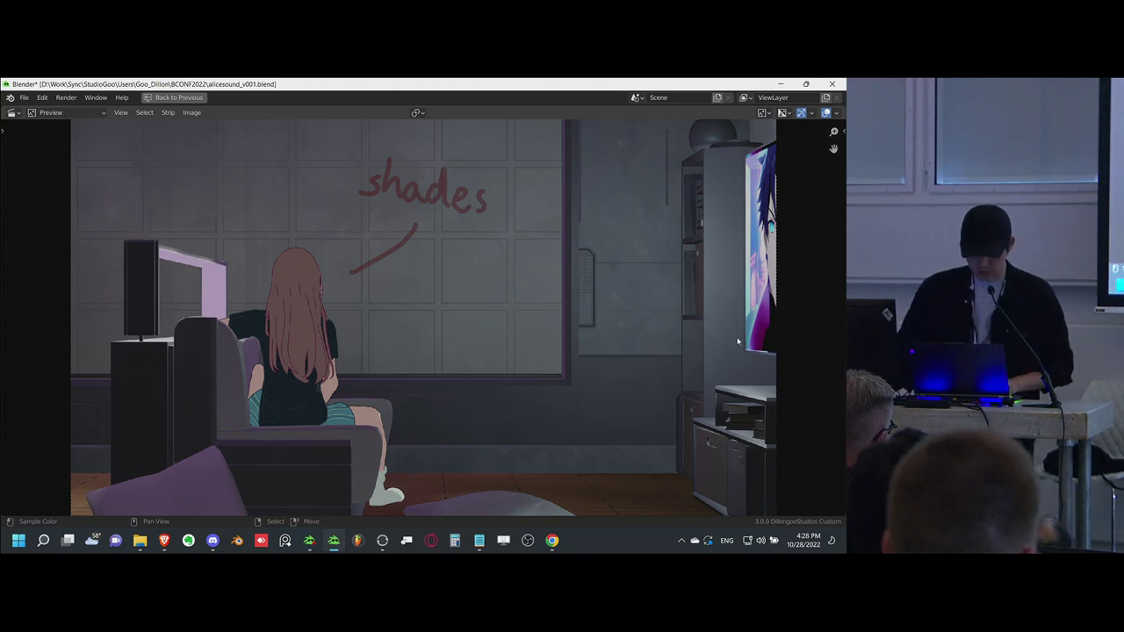
key(ctrl+space)
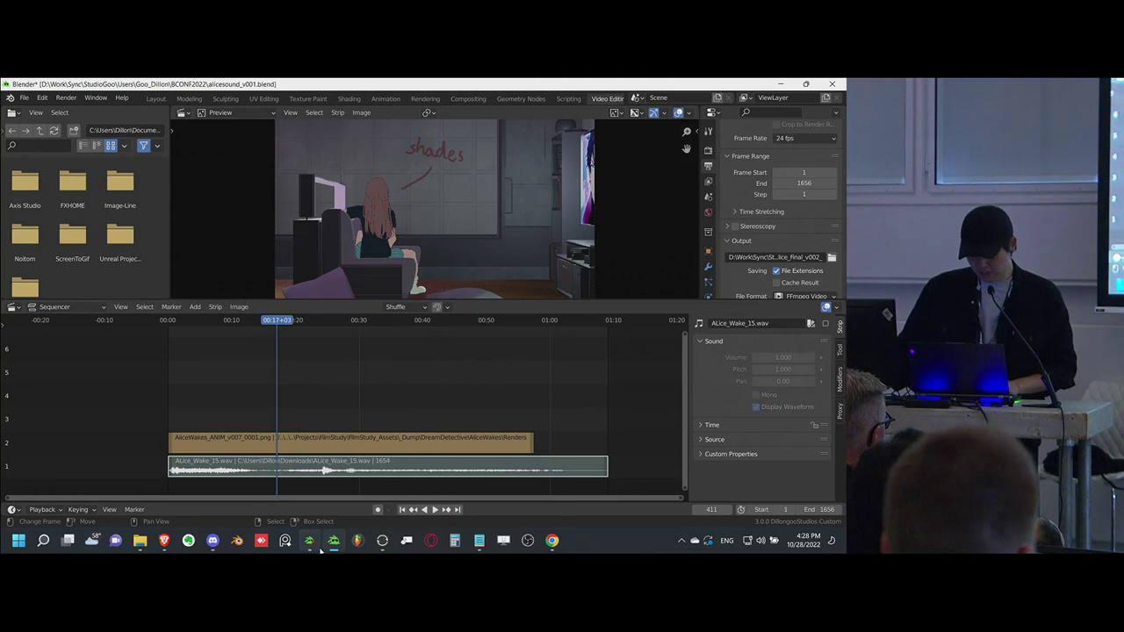
- Return to the AliceWakes_CAMERAS_v003.blend window and align the camera at frame 257 to a closer view of the seated character
click(313, 544)
scroll(308, 413, up, 6)
key(Left)
key(Right)
middle_drag(406, 254, 325, 244)
key(KP_0)
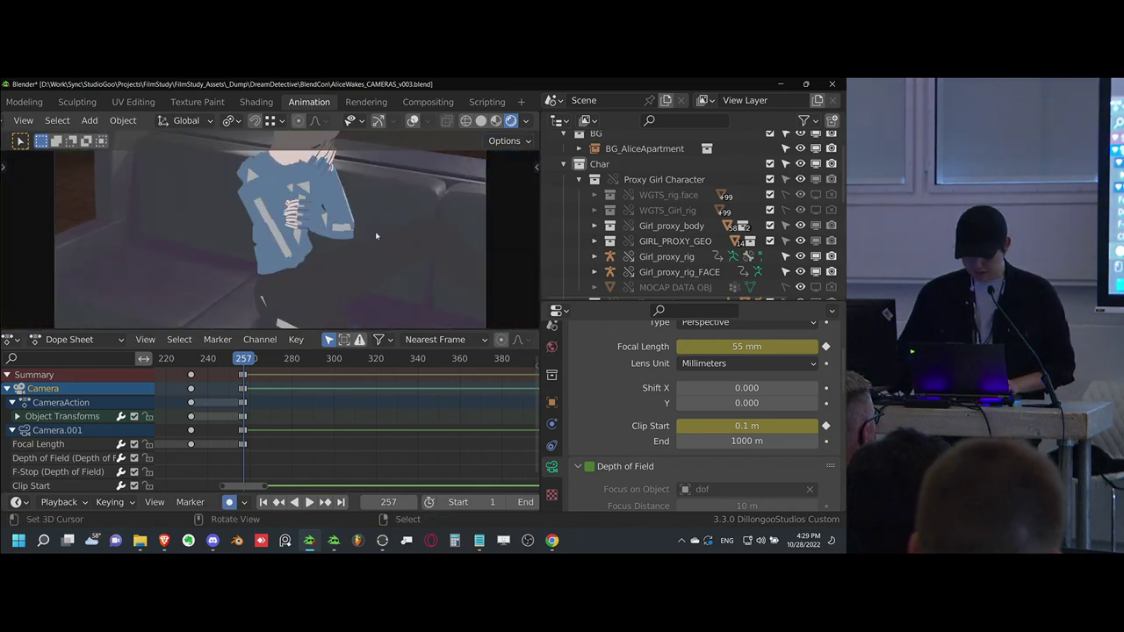
key(alt+shift+z)
key(shift+z)
key(shift+z)
key(alt+shift+z)
key(alt+shift+z)
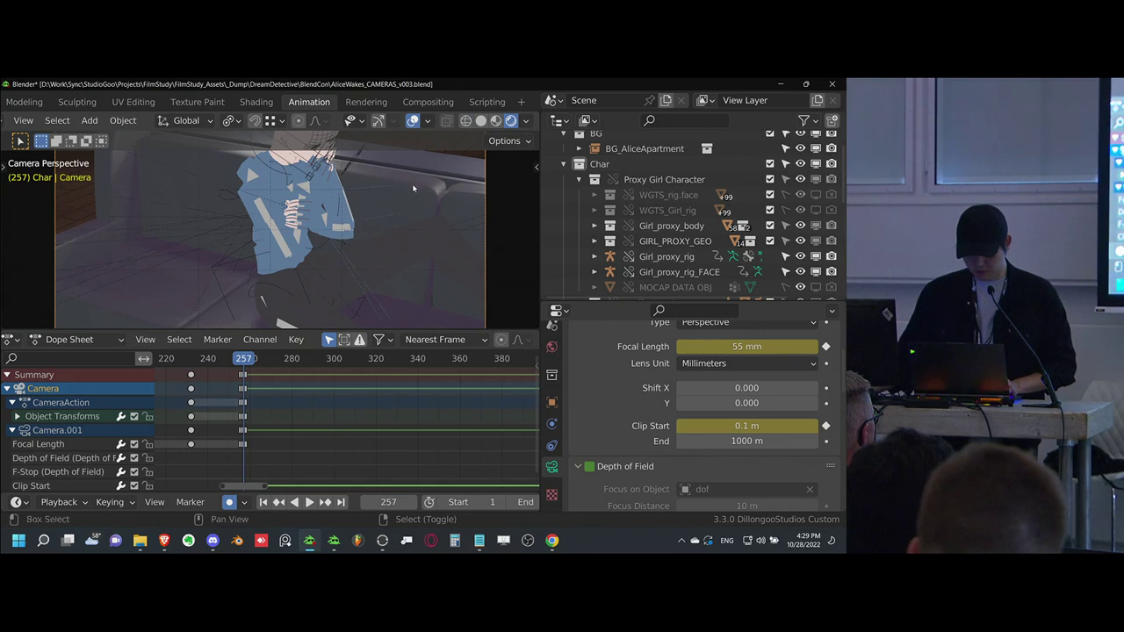
key(alt+shift+z)
- Move and trackball-rotate the camera to frame the character's upper body, and set its focal length to 100 mm
key(g)
click(420, 213)
key(r)
key(r)
click(625, 288)
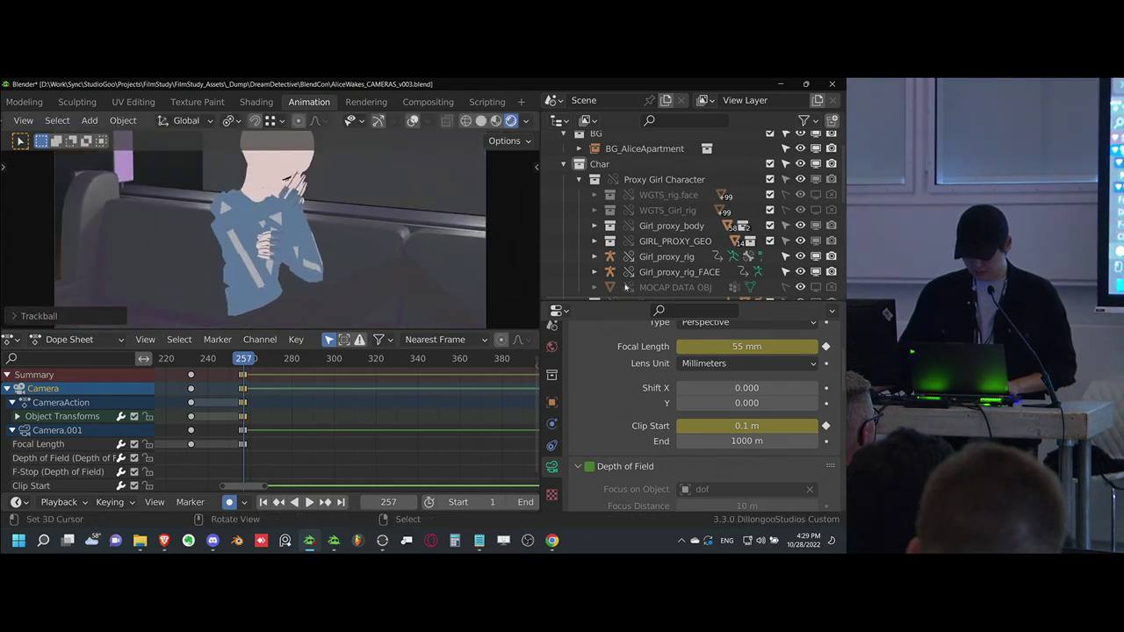
text(100)
key(Return)
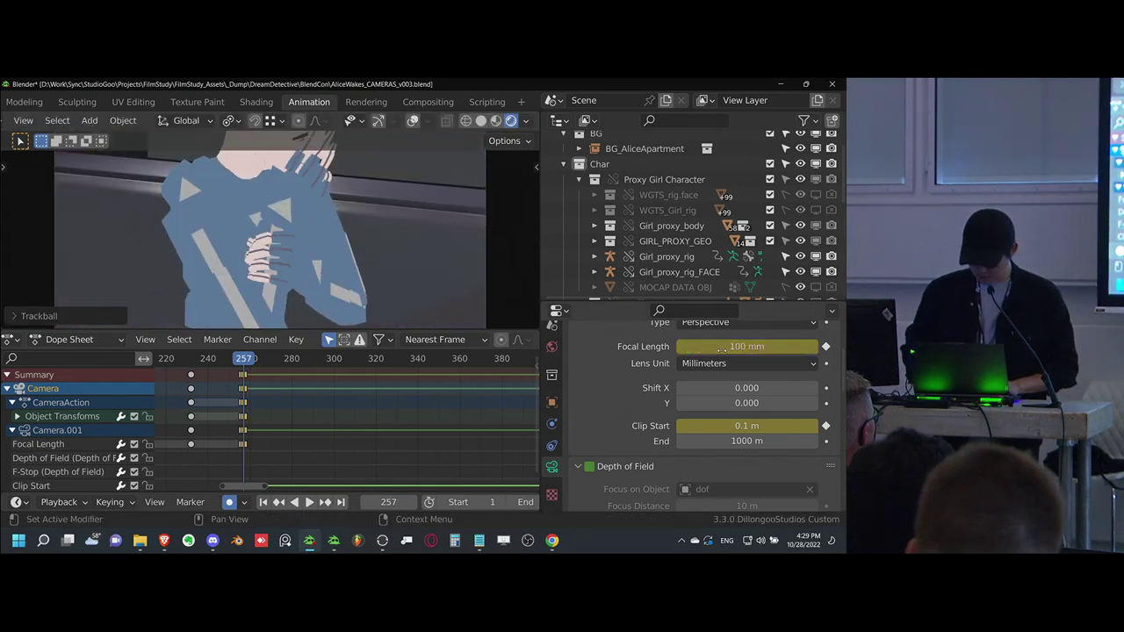
- Reframe the 100 mm view on the character's torso and hands by moving, rotating and dollying the camera along its local Z axis
key(g)
key(Return)
key(r)
key(r)
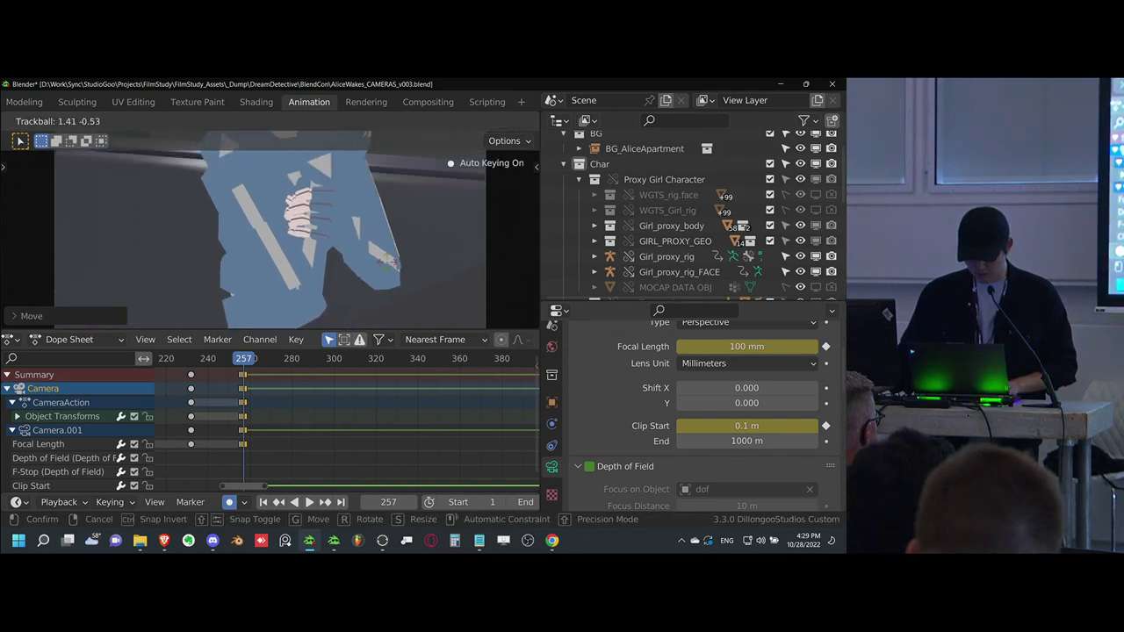
click(395, 195)
key(r)
key(r)
click(396, 216)
key(g)
click(390, 214)
key(g)
key(z)
key(z)
click(408, 188)
- Fine-tune the close-up with another camera move and rotation, a local Z dolly and a final reposition
key(g)
click(385, 258)
key(r)
key(r)
key(Return)
key(g)
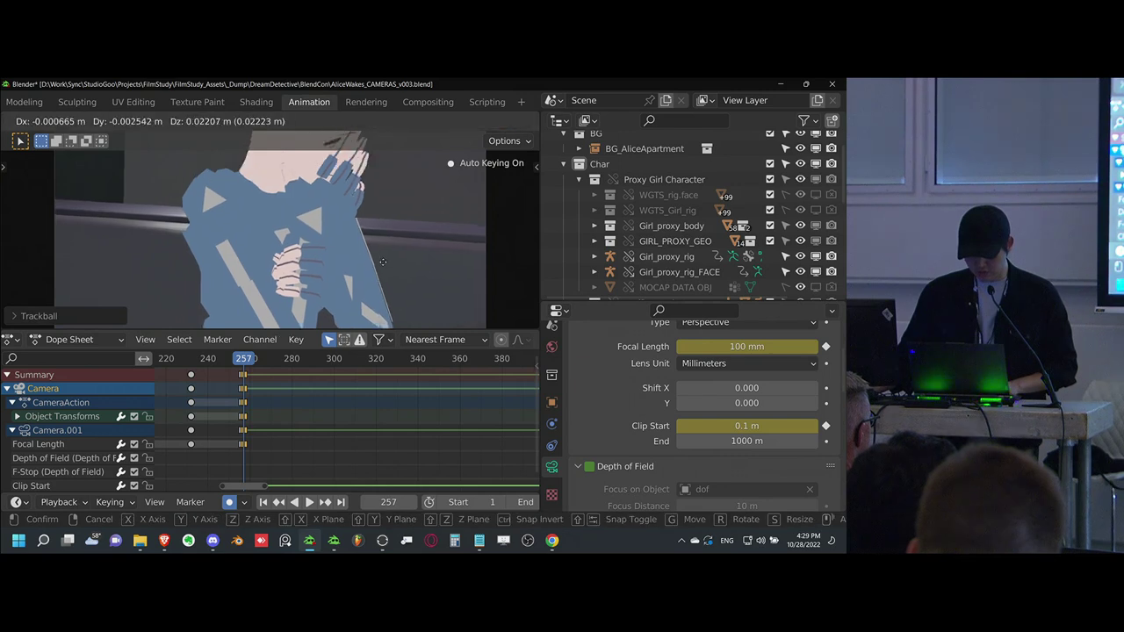
key(z)
key(z)
key(Return)
key(g)
key(Return)
- Duplicate the camera keyframes at frame 257 to the end of the shot at about frame 455
ctrl+middle_drag(320, 430, 243, 419)
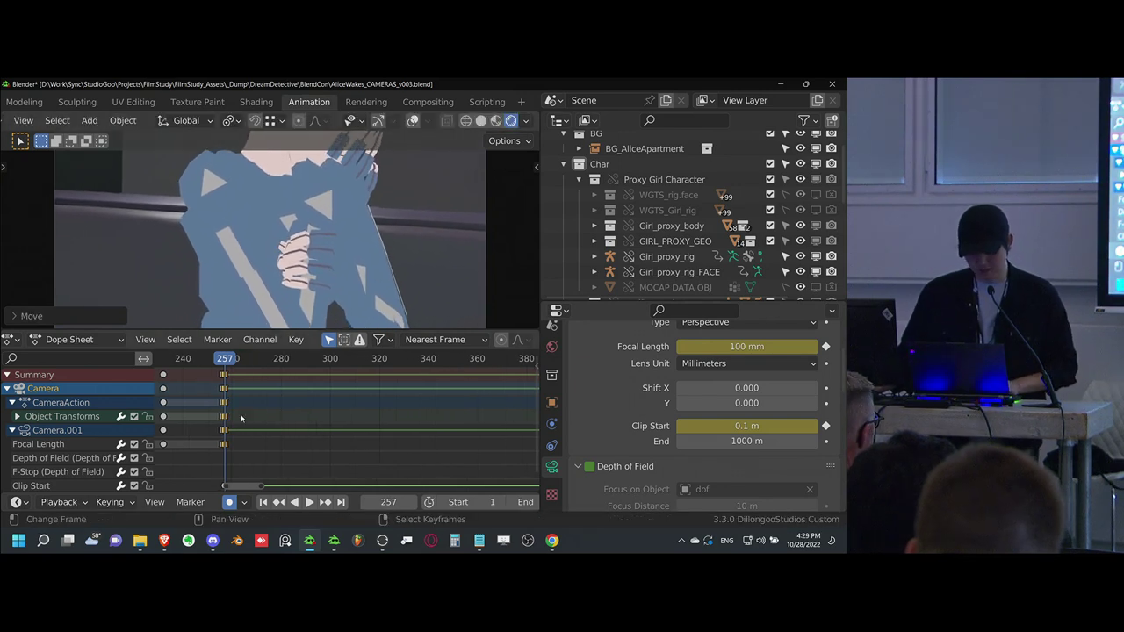
key(alt+a)
key(shift+d)
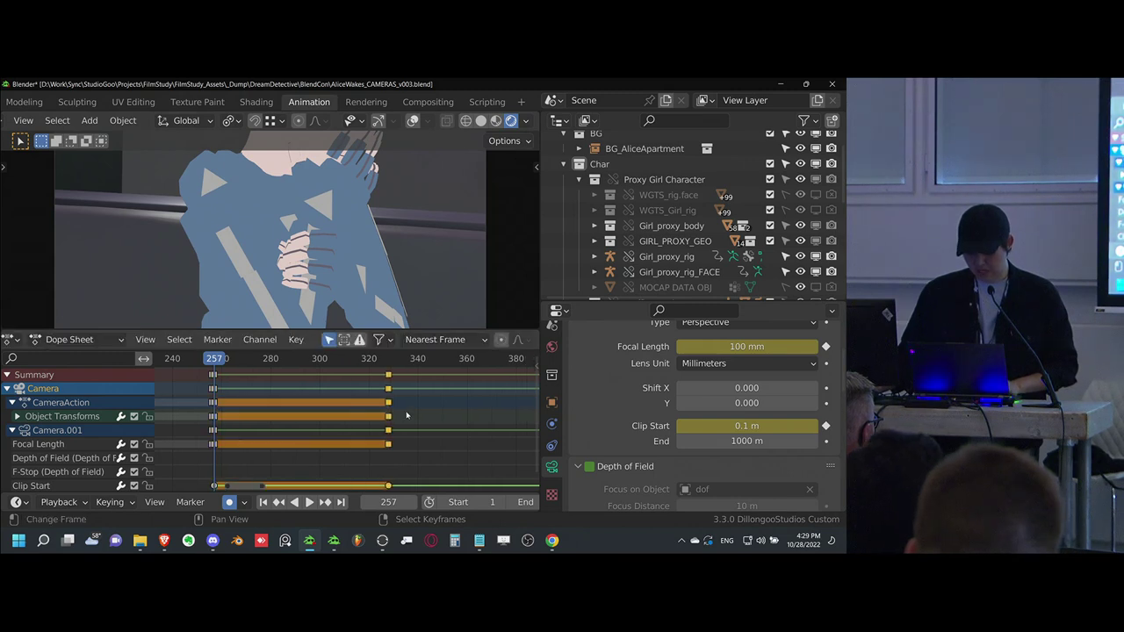
scroll(306, 408, down, 2)
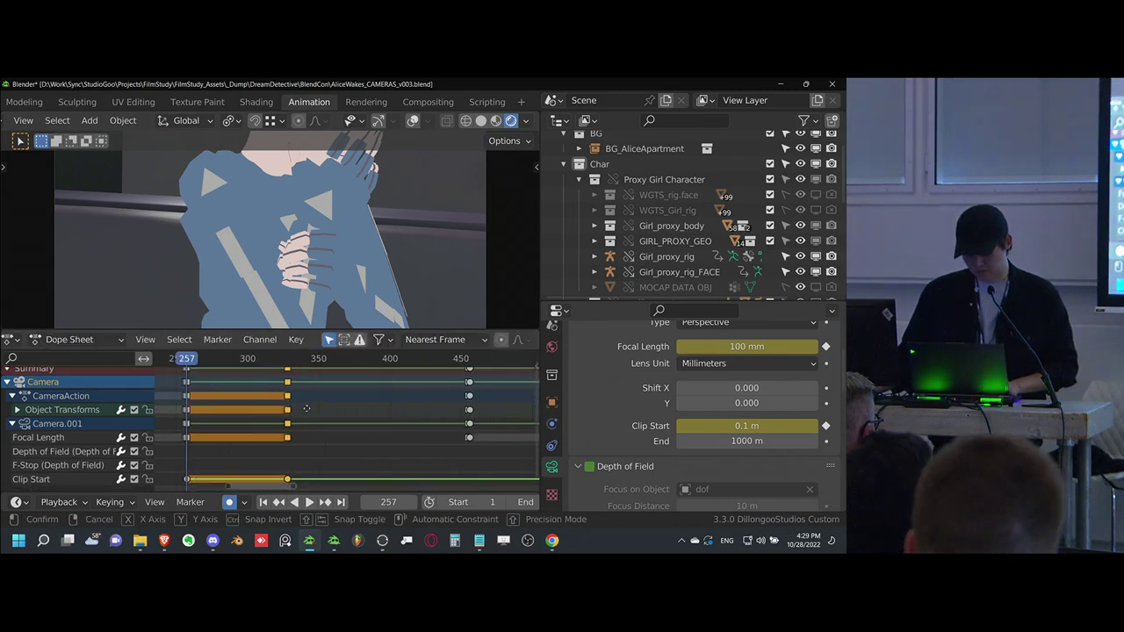
click(476, 423)
key(g)
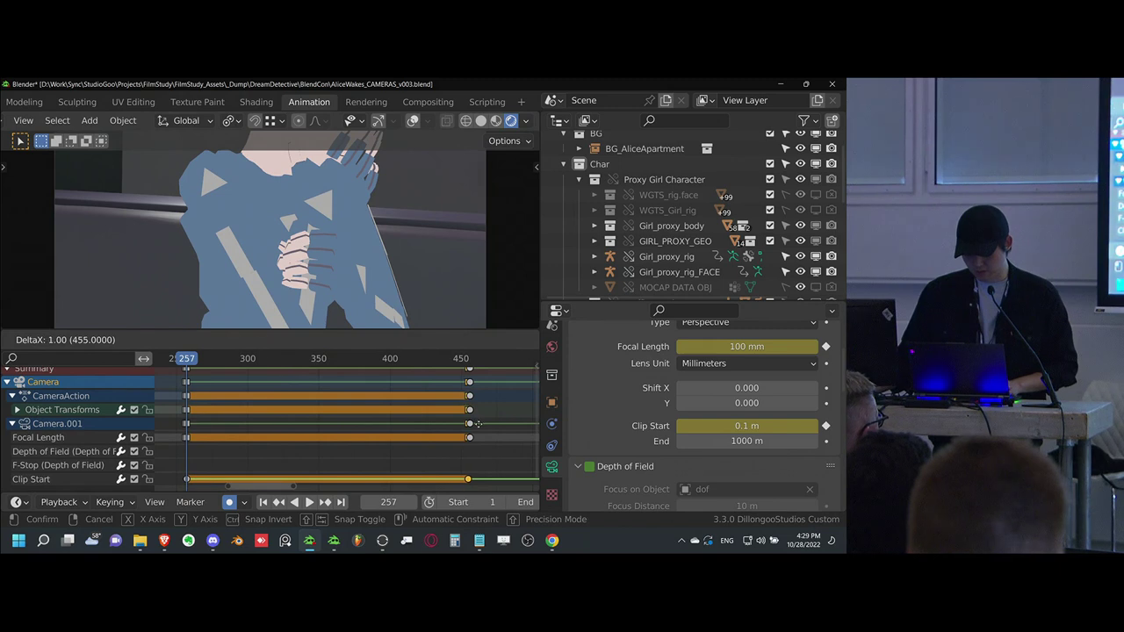
click(479, 424)
- Save the file and briefly play the reframed shot from near its start
key(ctrl+s)
scroll(226, 391, up, 2)
middle_drag(225, 392, 260, 401)
click(203, 412)
key(space)
key(space)
- Reposition the camera slightly at frame 257 in the enlarged camera view and save the file
key(ctrl+alt+space)
key(g)
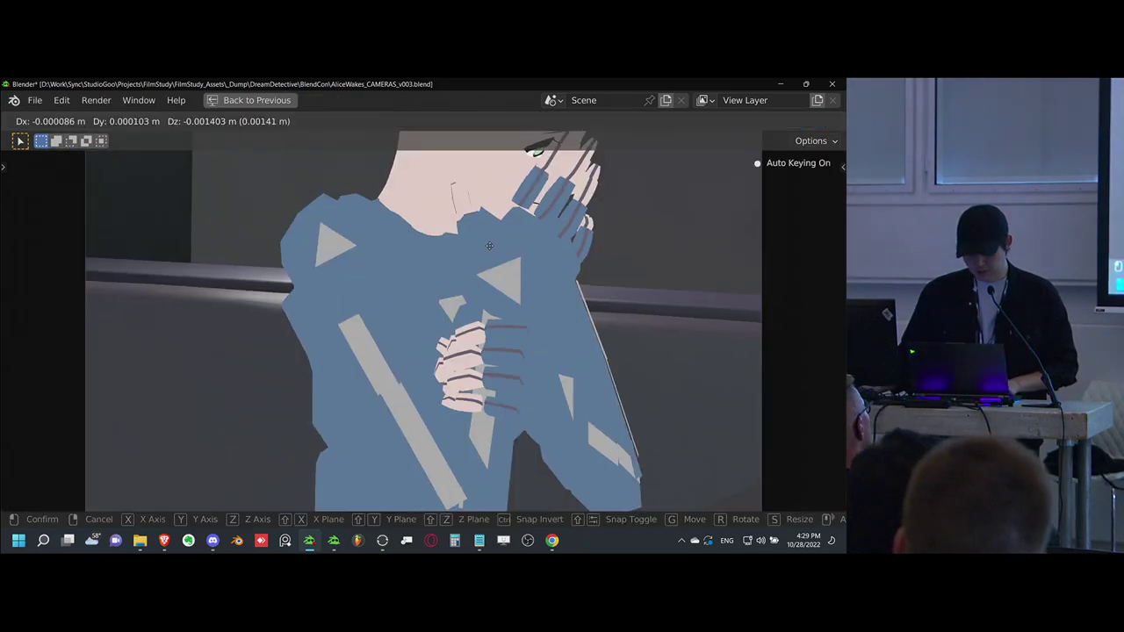
click(501, 258)
key(ctrl+s)
key(ctrl+alt+space)
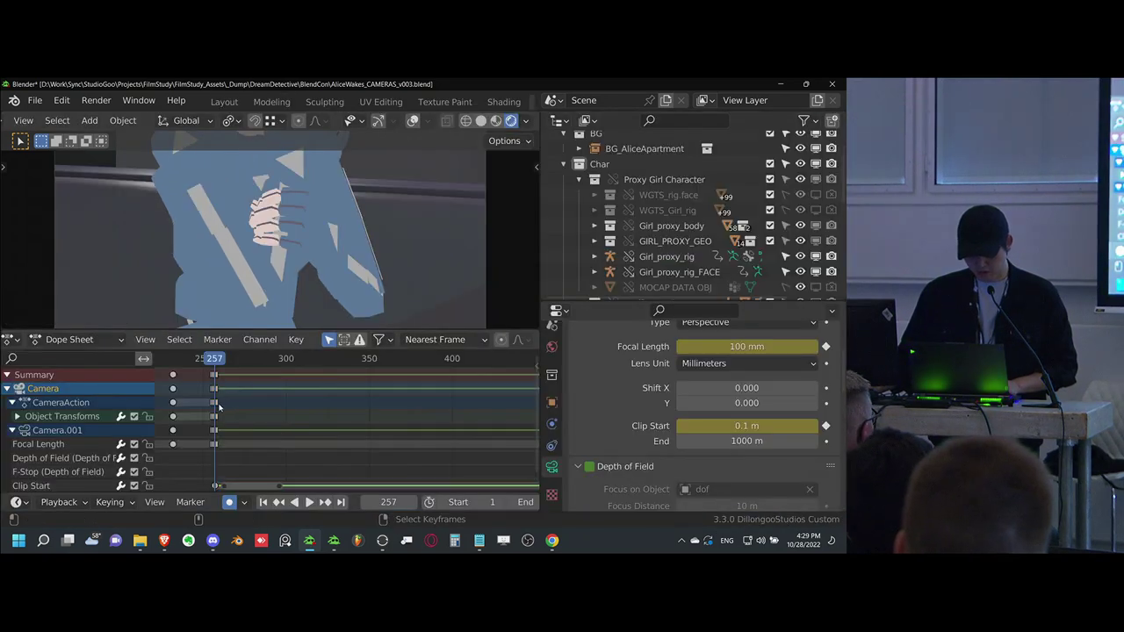
- Duplicate the camera keyframes at frame 257 to the shot's end at about frame 455
right_click(216, 390)
middle_drag(263, 393, 217, 393)
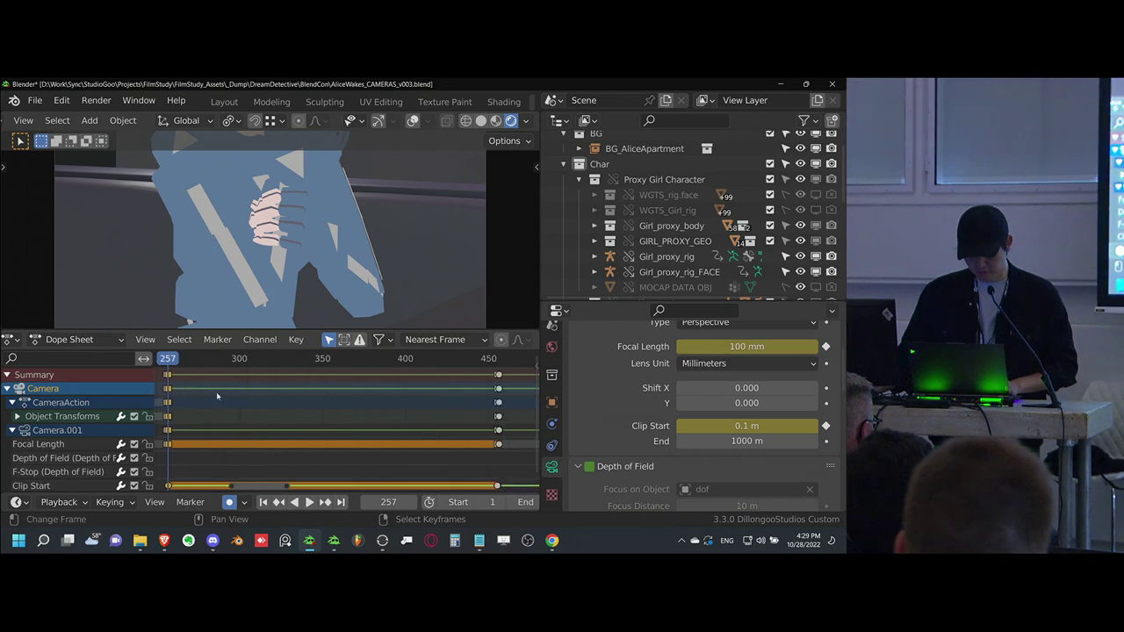
scroll(263, 395, down, 5)
key(shift+d)
click(485, 412)
middle_drag(418, 407, 301, 399)
- Nudge the duplicated end keys, undo that nudge and reposition them next to the existing keys at about frame 455
scroll(296, 401, up, 10)
key(g)
click(316, 399)
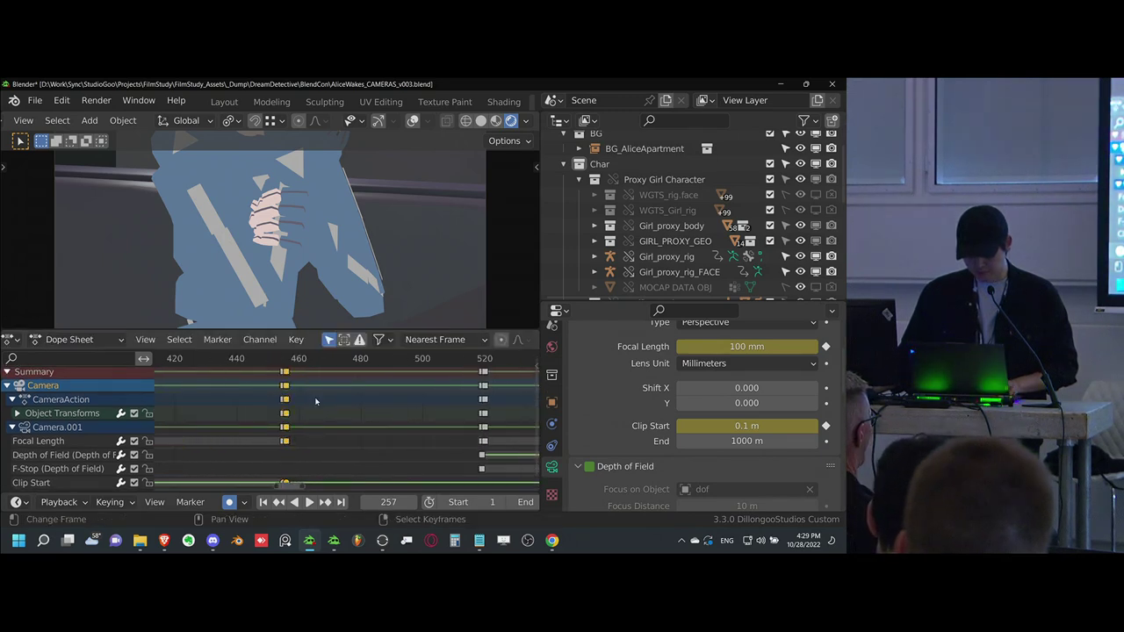
key(ctrl+z)
scroll(280, 400, down, 1)
key(g)
click(290, 409)
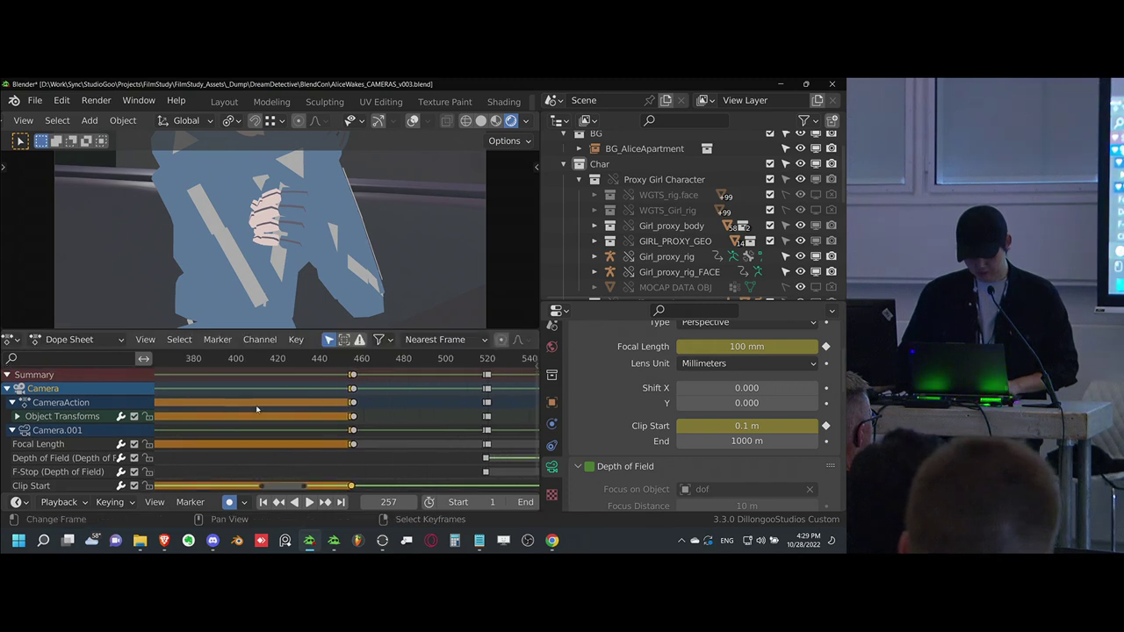
- Play the shot to frame 286 and trackball-rotate the camera there to key a new framing
key(space)
key(space)
key(r)
key(r)
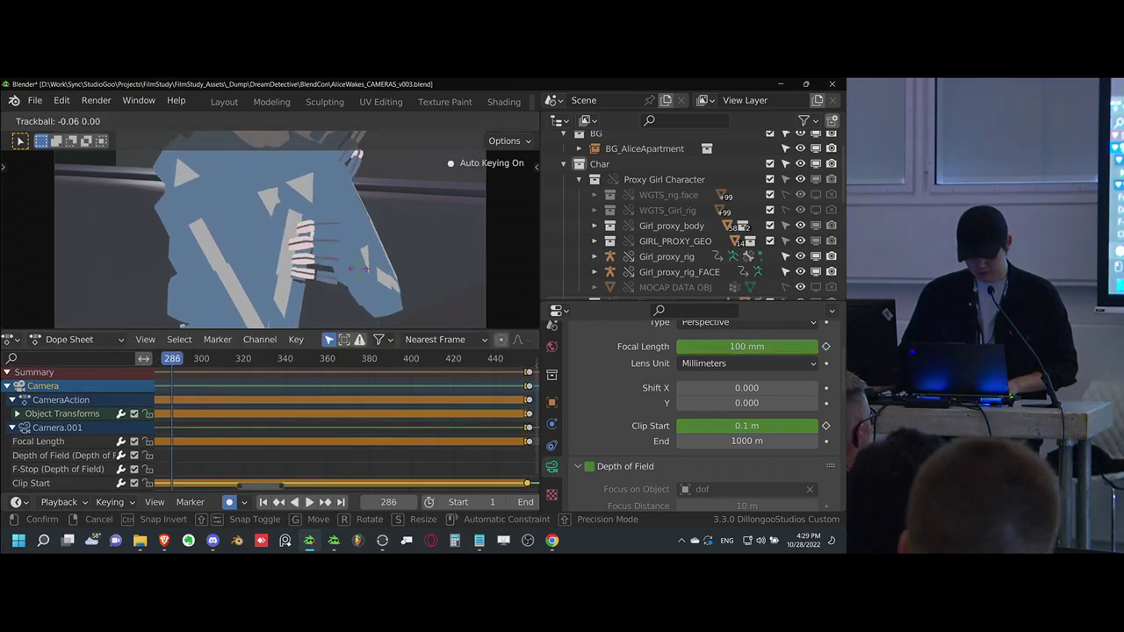
click(376, 273)
- Play on to frame 310 and trackball-rotate the camera there to key the shifted torso framing
key(space)
key(space)
key(space)
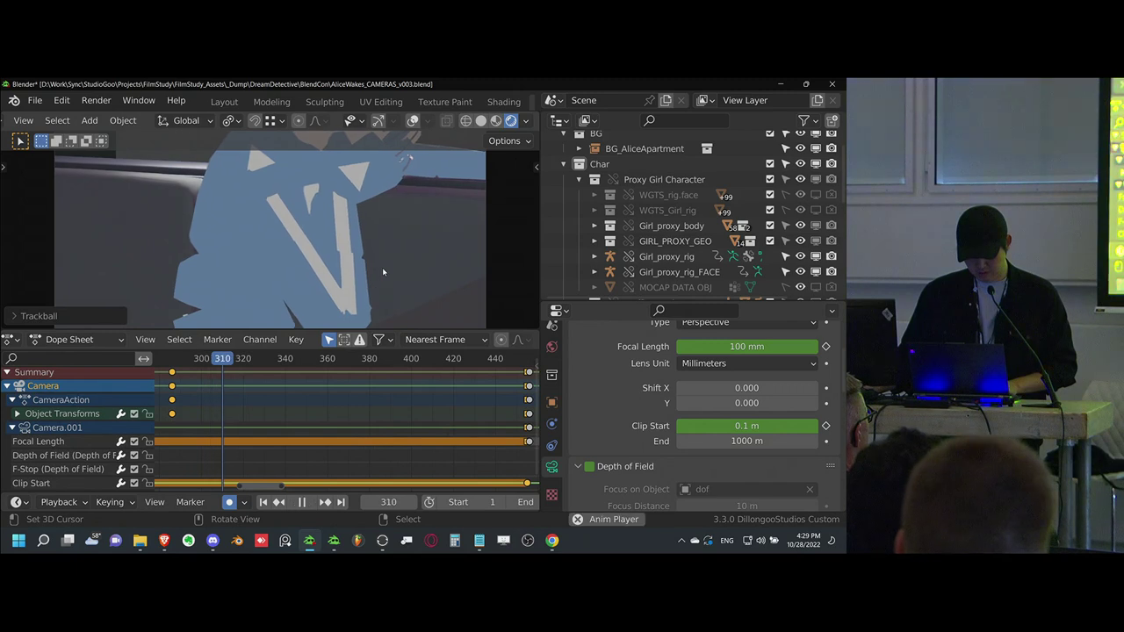
key(space)
key(r)
key(r)
click(335, 283)
middle_drag(303, 442, 356, 445)
- Duplicate the camera key at frame 310 to about frame 349 to hold that framing
key(space)
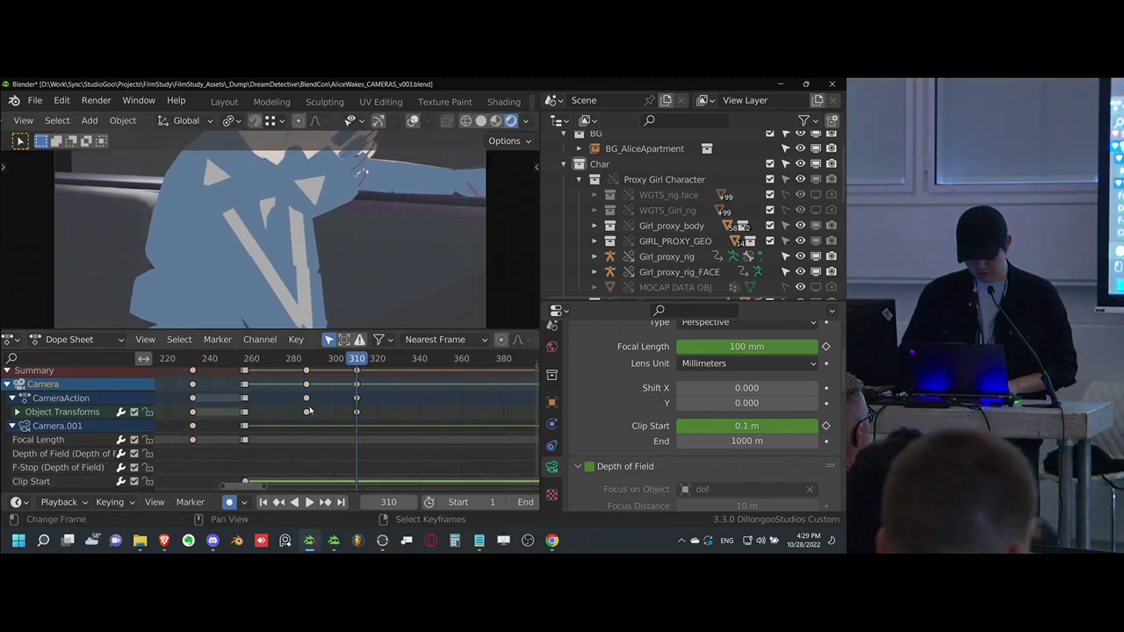
middle_drag(377, 408, 310, 412)
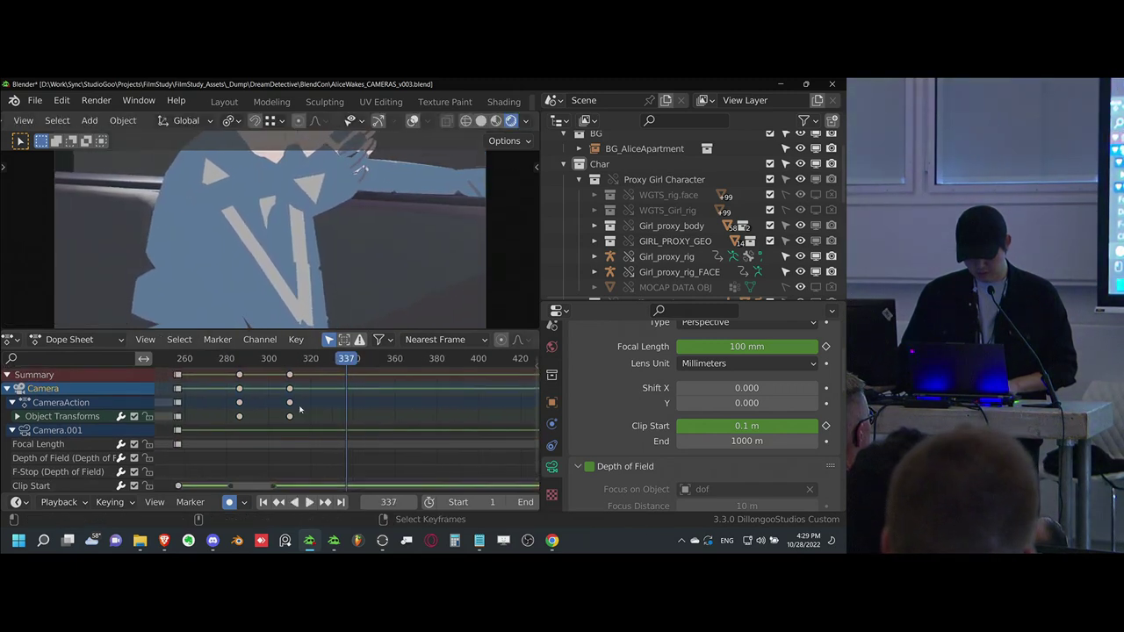
right_click(292, 414)
key(shift+d)
click(377, 417)
- Trackball-rotate the camera at frame 364 and move the resulting camera key to about frame 373
key(space)
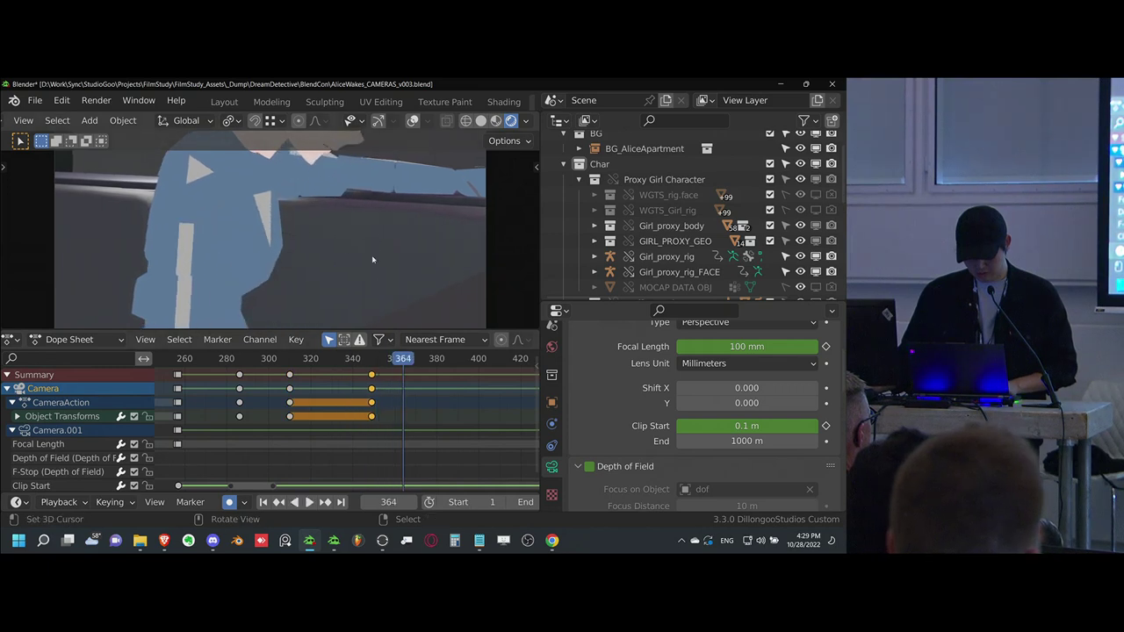
key(r)
key(r)
click(387, 420)
middle_drag(387, 420, 352, 420)
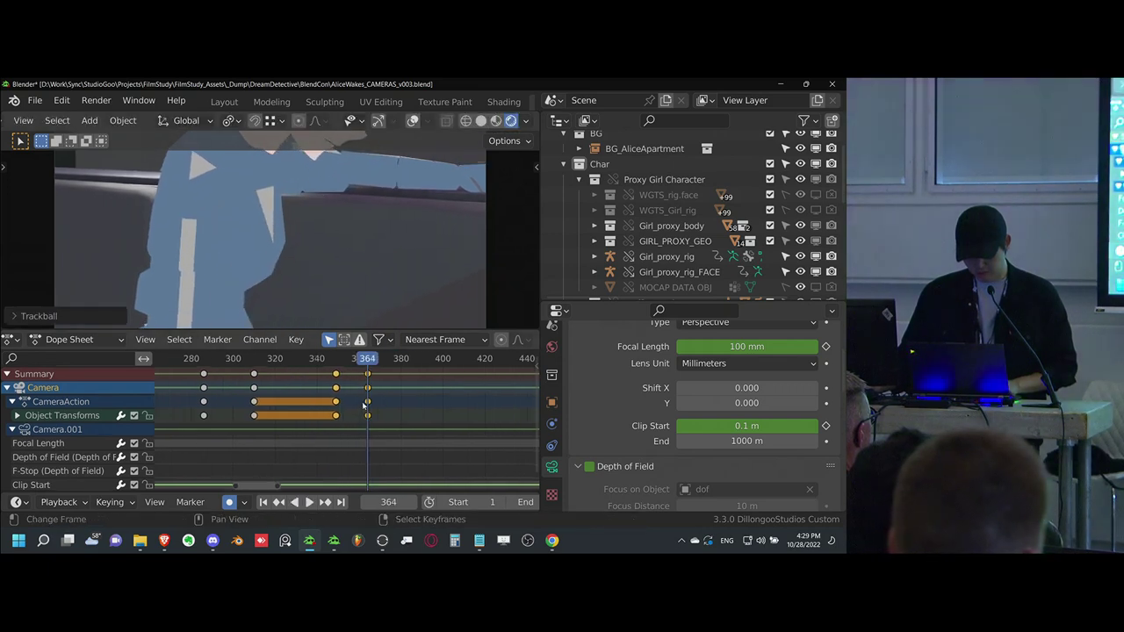
right_click(368, 406)
key(g)
click(392, 412)
click(330, 414)
- Preview the new move with overlays shown, and duplicate the camera key at about frame 373 to the shot's end
key(space)
key(alt+shift+z)
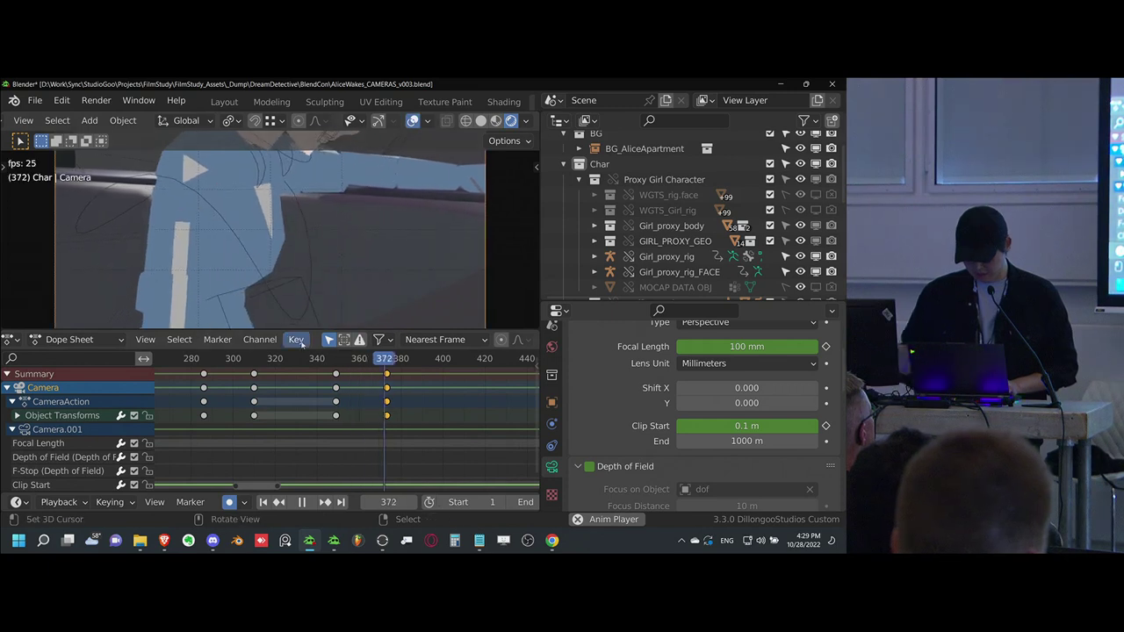
key(space)
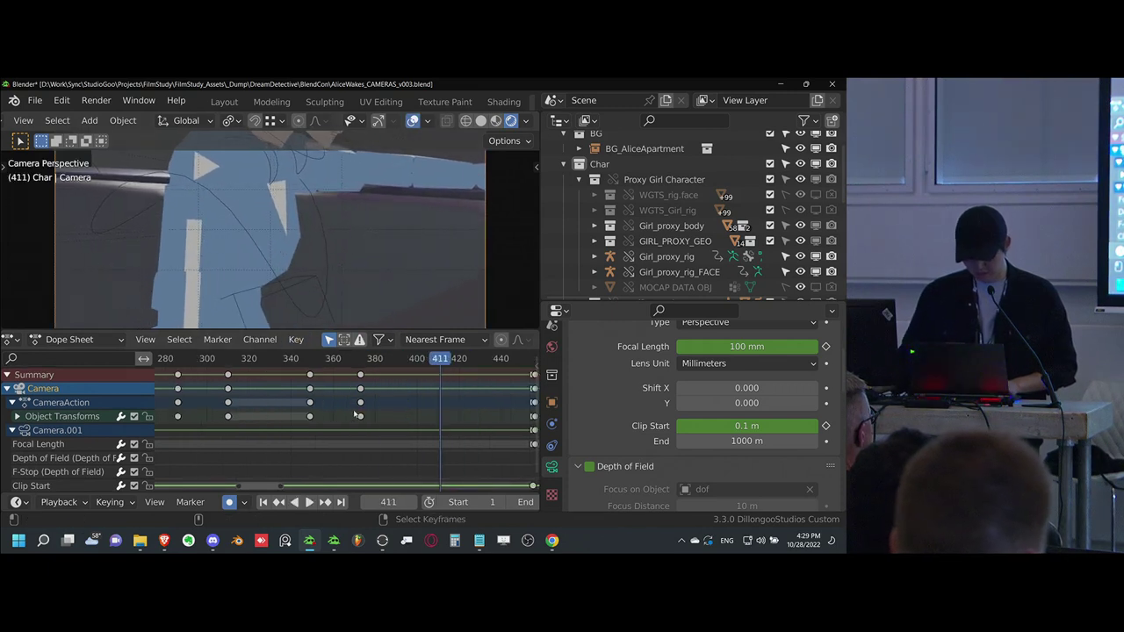
key(shift+d)
click(431, 415)
middle_drag(250, 403, 290, 404)
scroll(263, 403, down, 4)
- Save the file and play the shot back from around frame 257
key(ctrl+s)
scroll(262, 405, down, 4)
click(227, 434)
key(space)
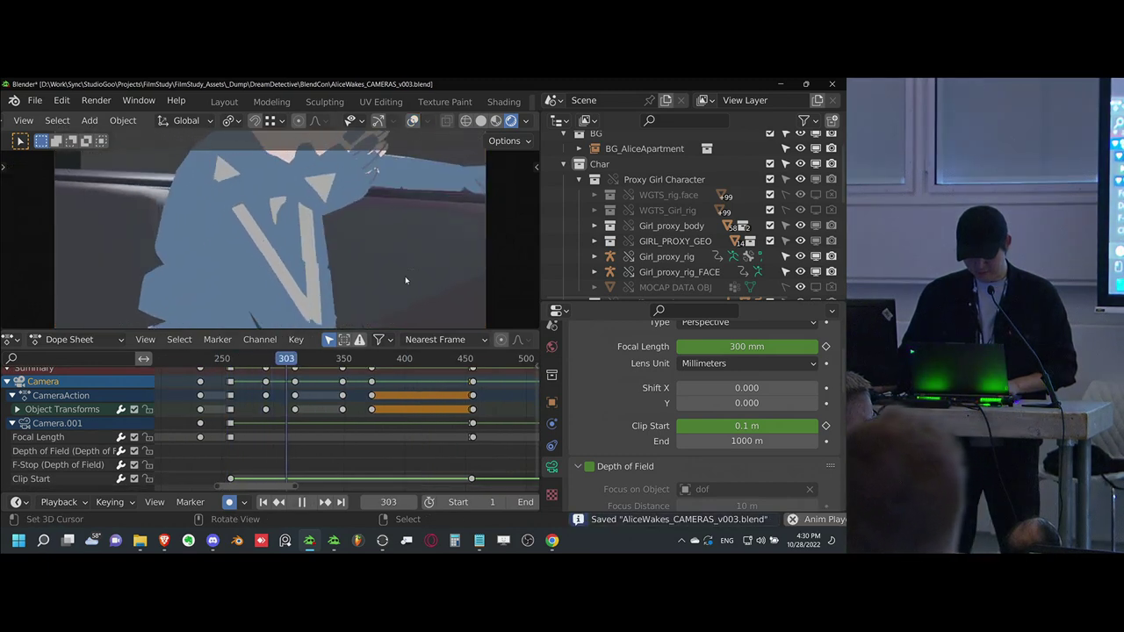
key(space)
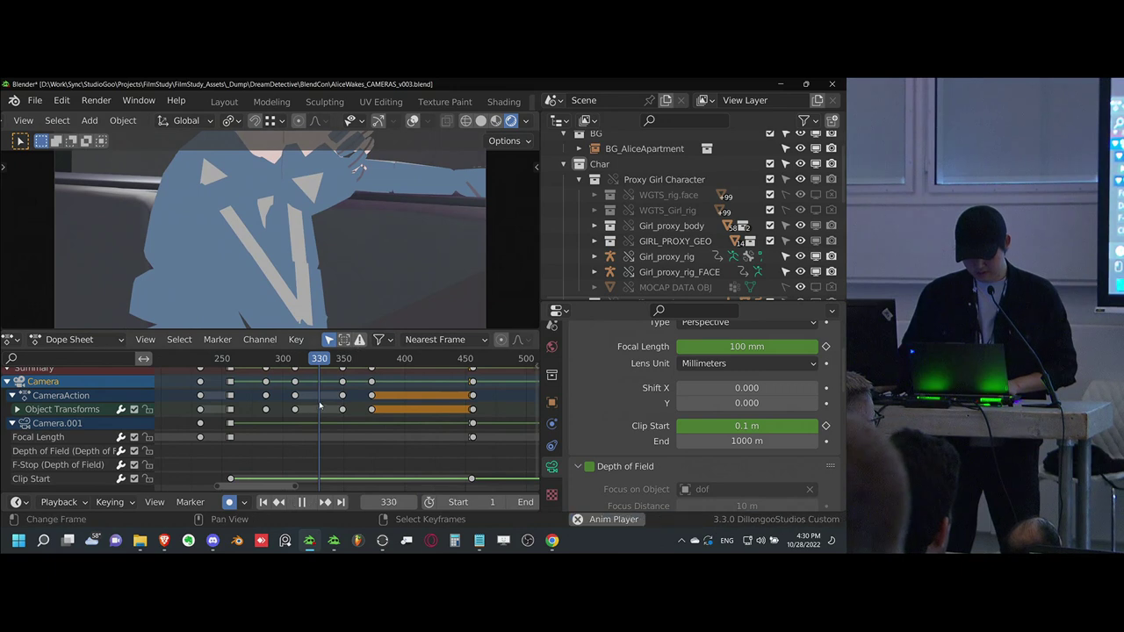
- Try to rotate the camera at frame 349 to adjust its held framing
click(331, 406)
click(343, 402)
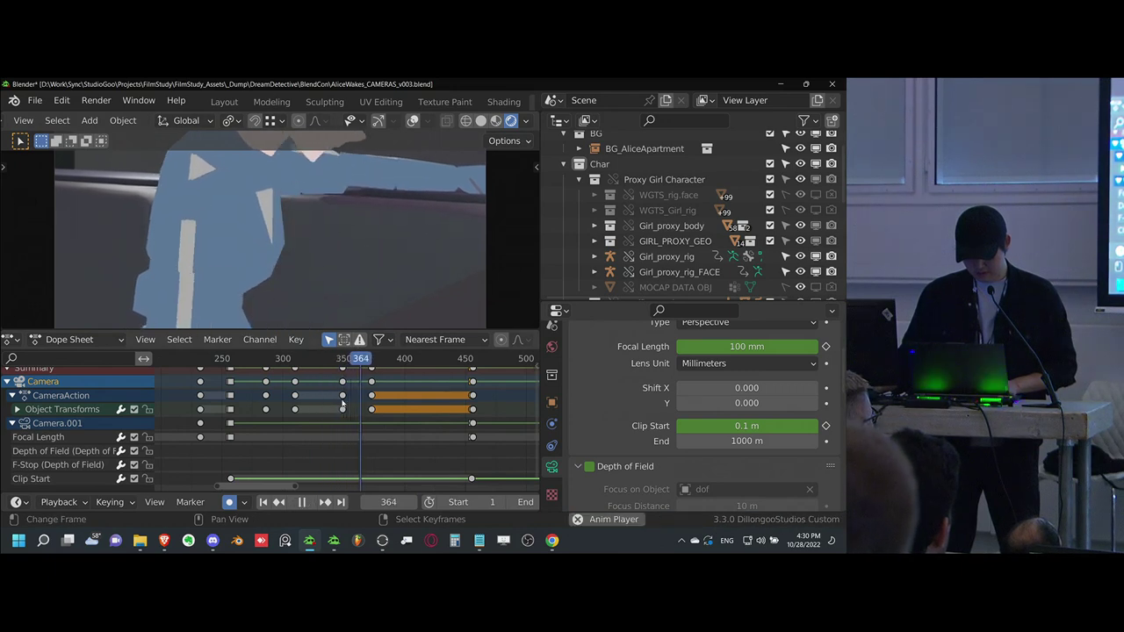
key(r)
key(r)
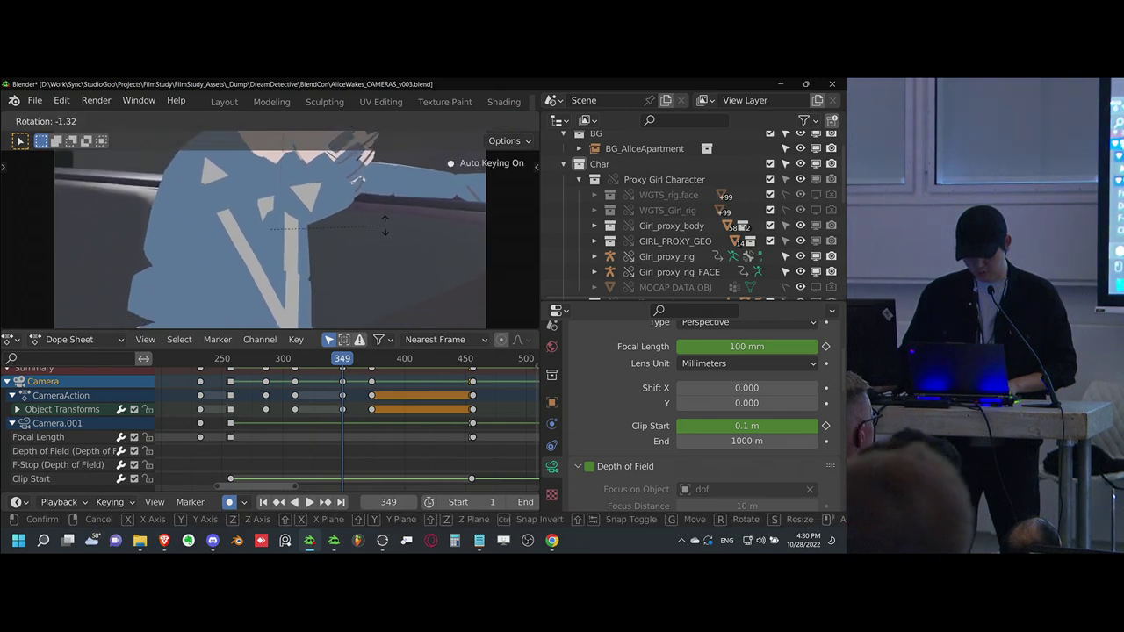
right_click(375, 258)
key(r)
key(r)
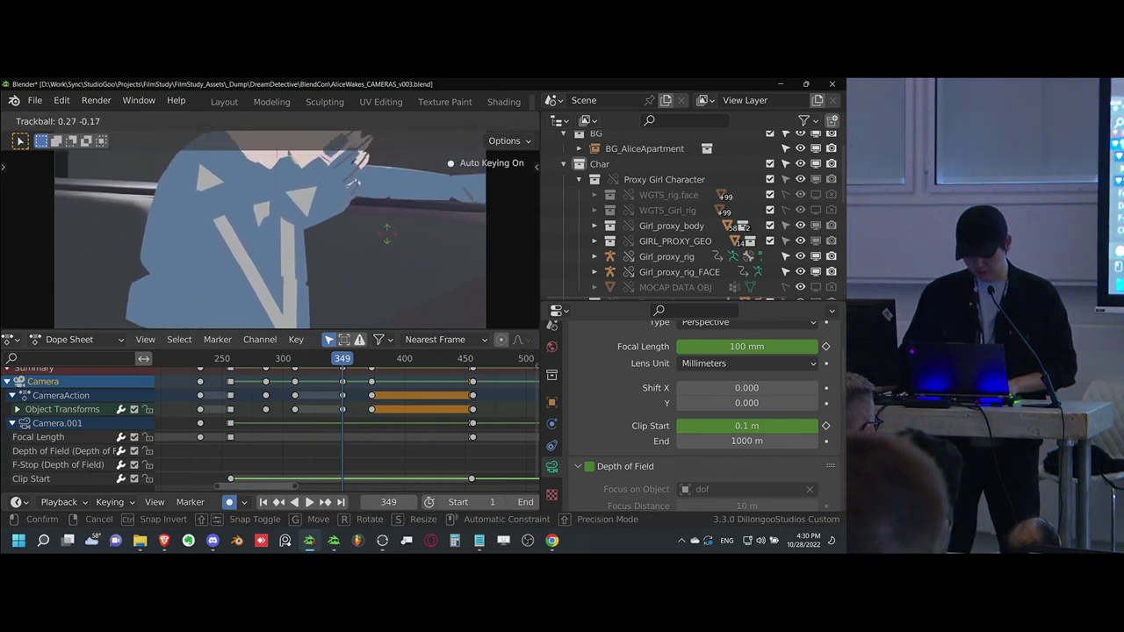
right_click(367, 272)
key(r)
key(r)
click(362, 274)
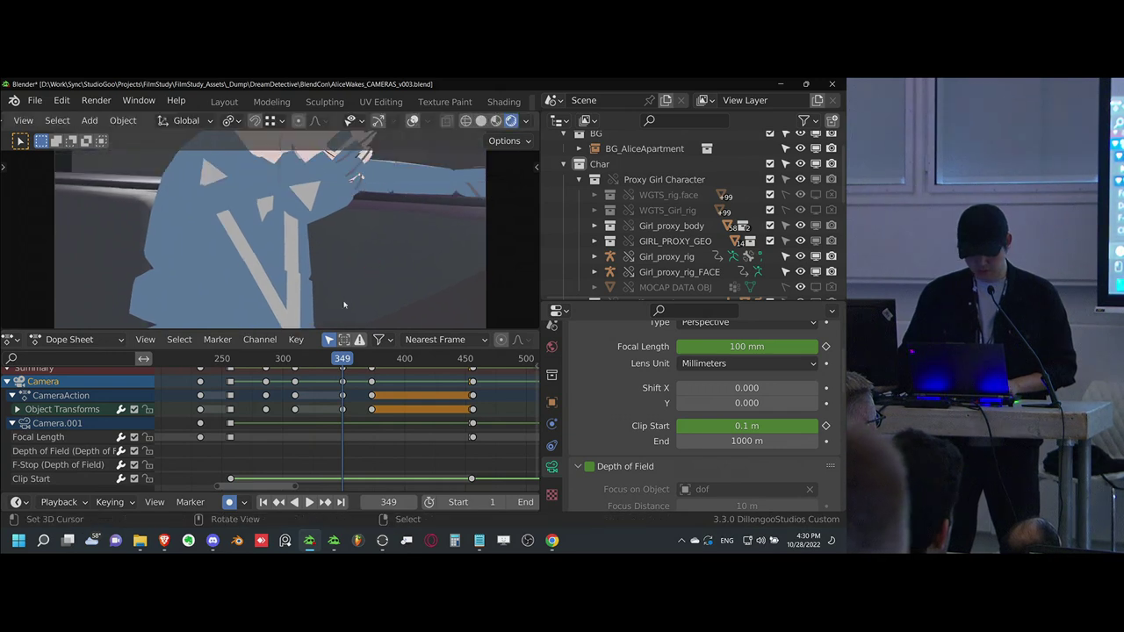
- Play the shot again from frame 257 to review the timing of the camera moves
key(shift+alt+z)
key(space)
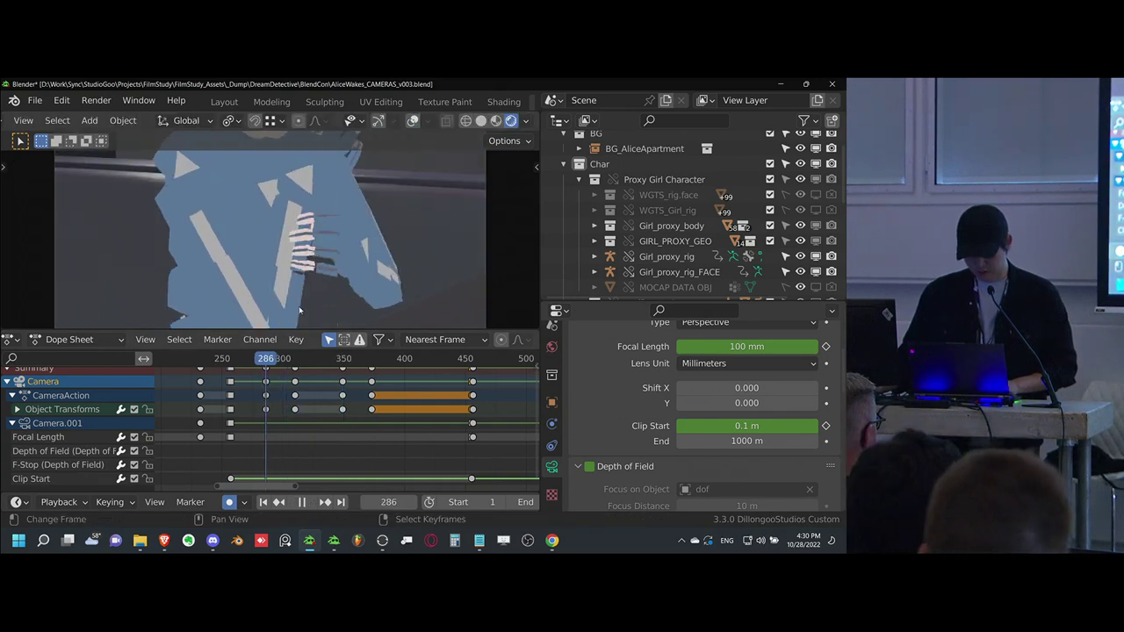
click(231, 410)
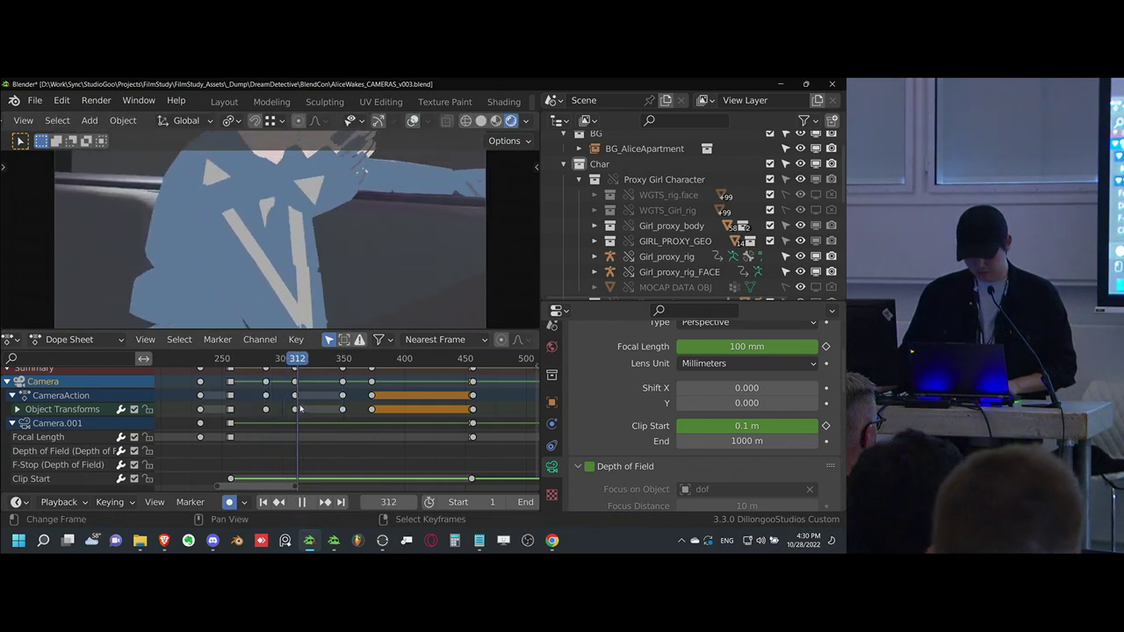
key(space)
key(space)
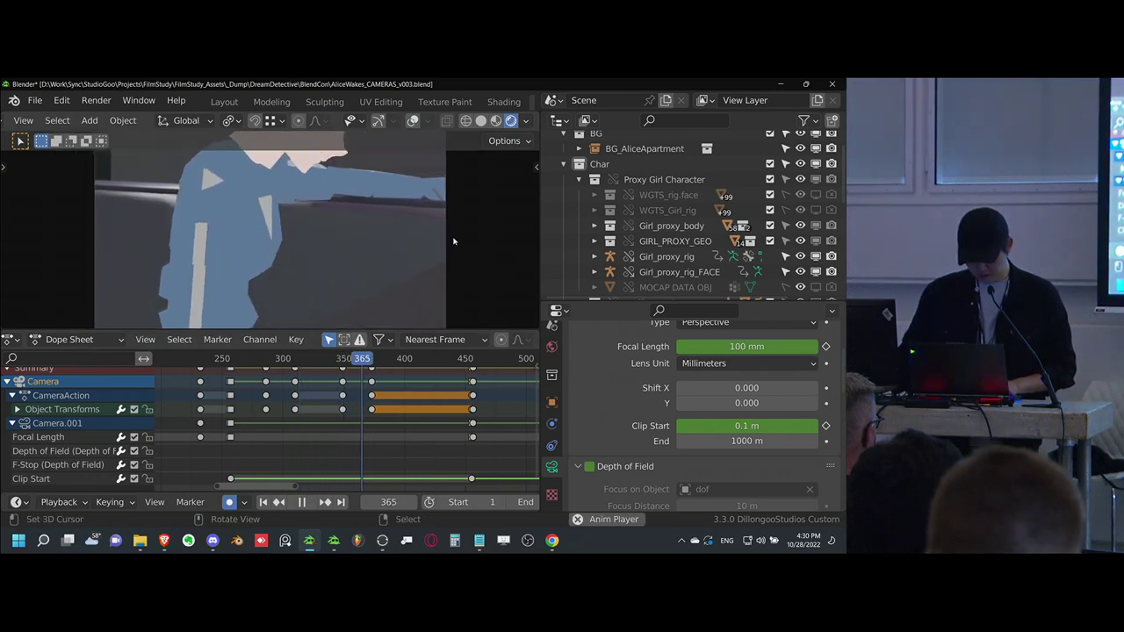
key(space)
key(space)
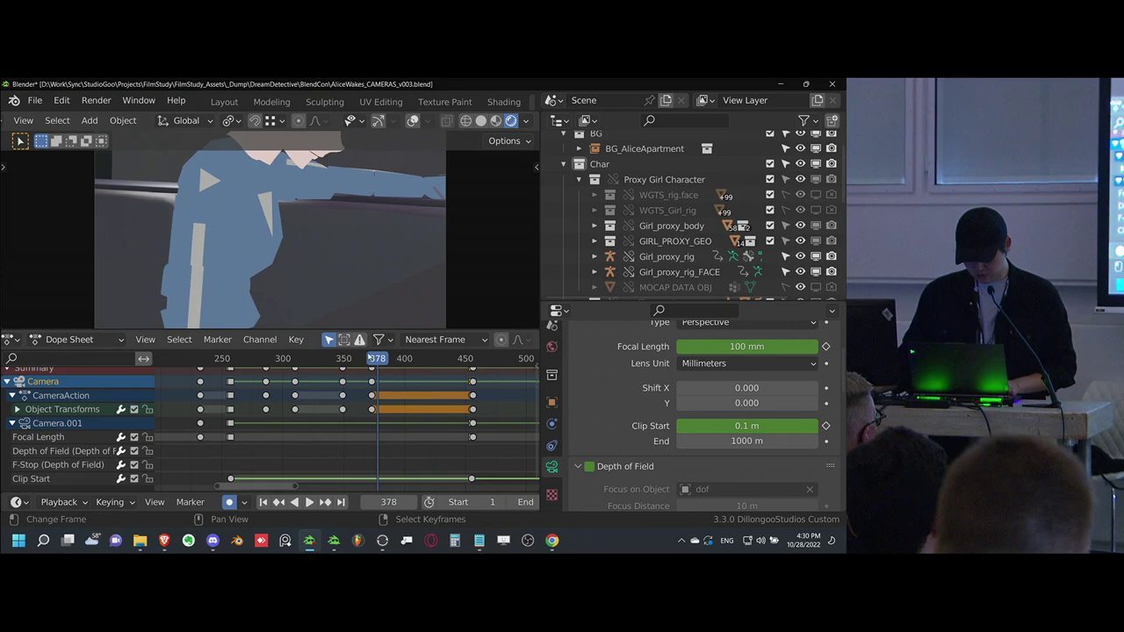
- Trackball-rotate the camera at the frame 373 key to bring more of the character's head into frame
key(Down)
key(r)
key(r)
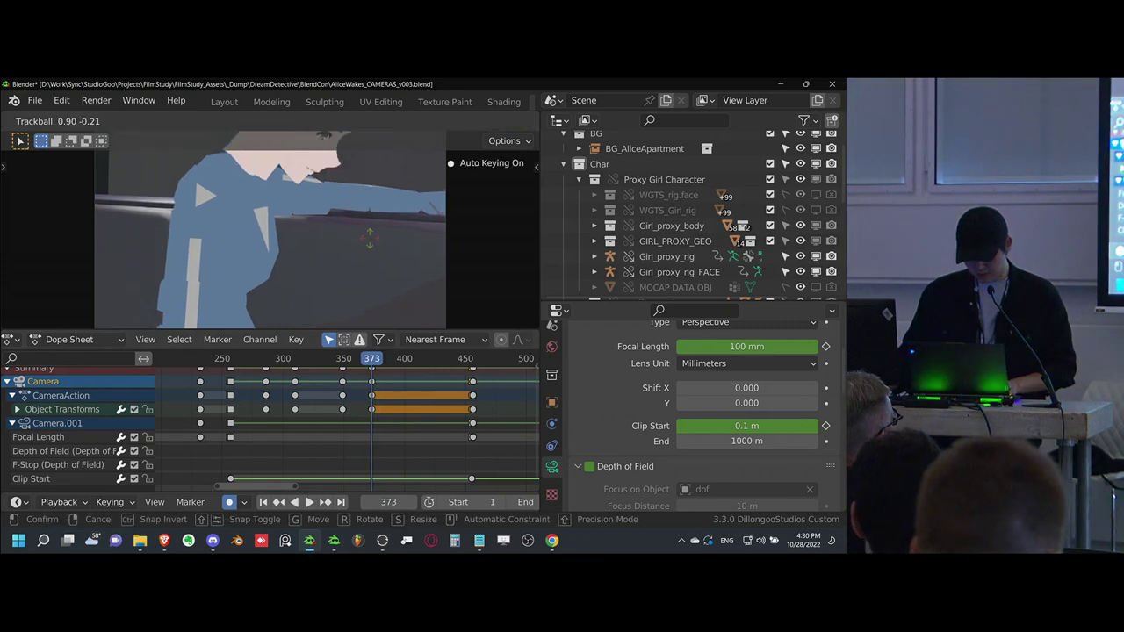
key(Return)
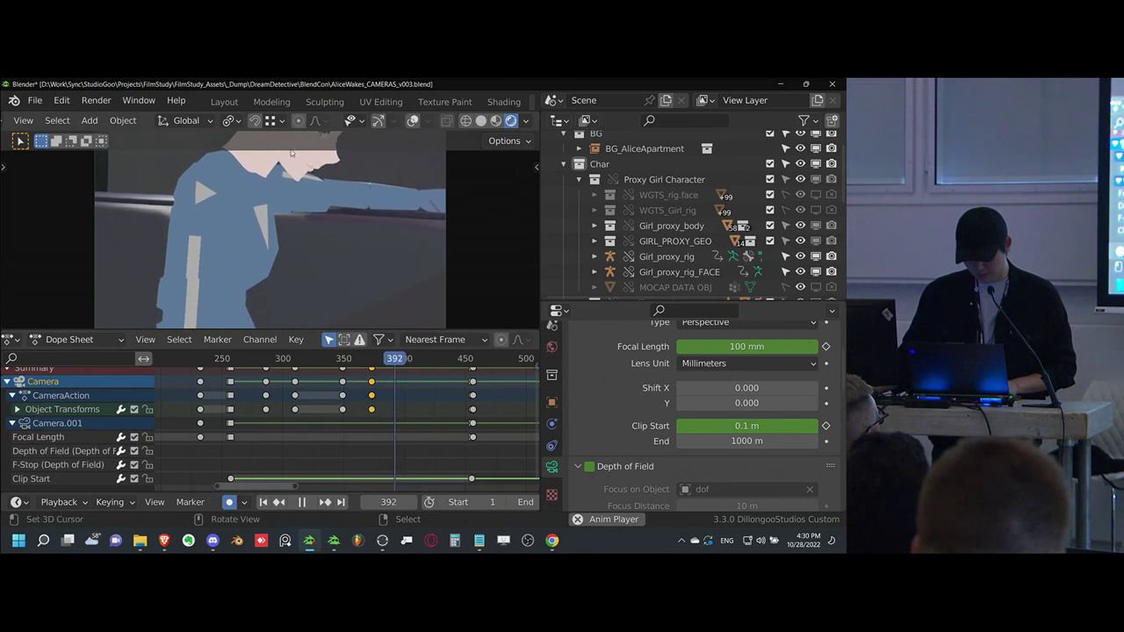
- Rotate the camera slightly with the free trackball rotation at frame 408 to key its new orientation
key(space)
key(space)
key(r)
key(r)
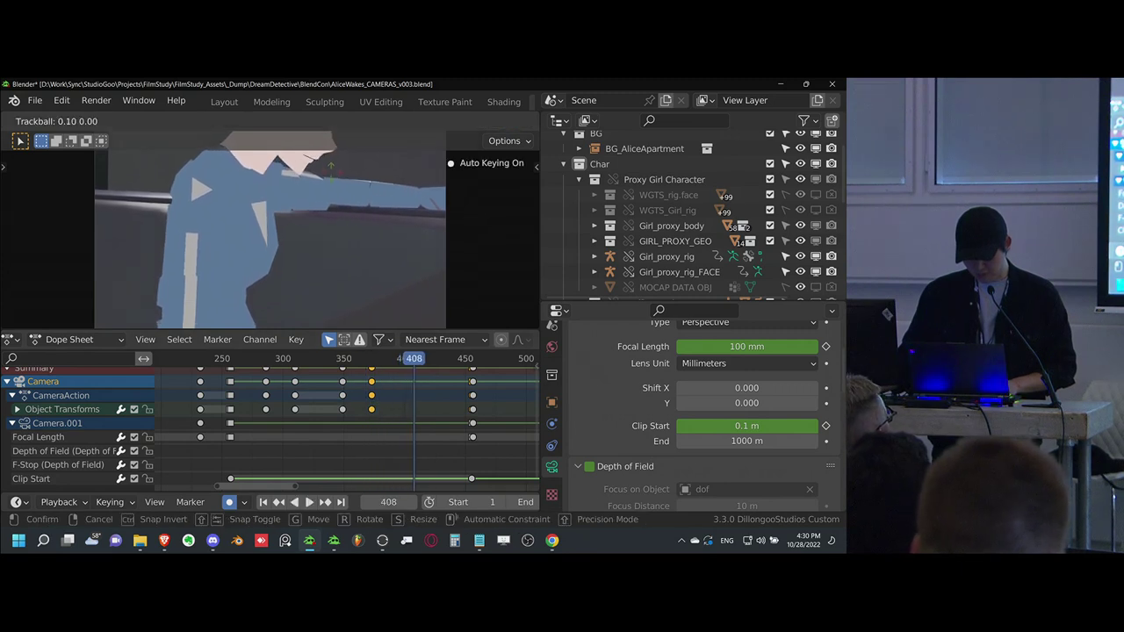
key(Return)
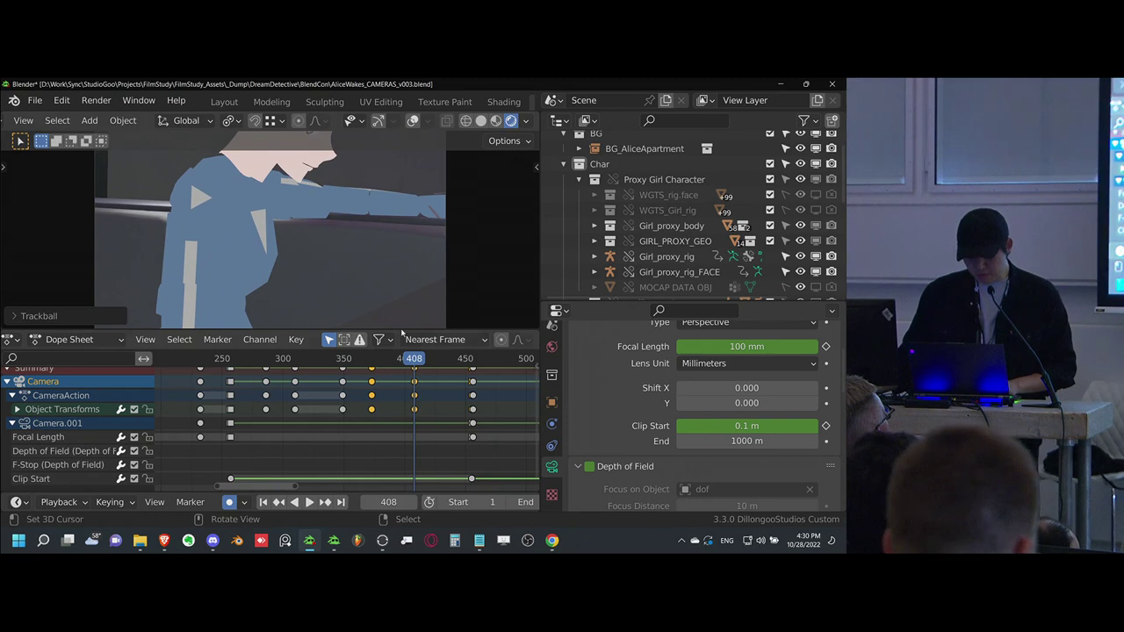
- Play back the camera animation, adjust the camera's free rotation at frame 349, and save the file
key(space)
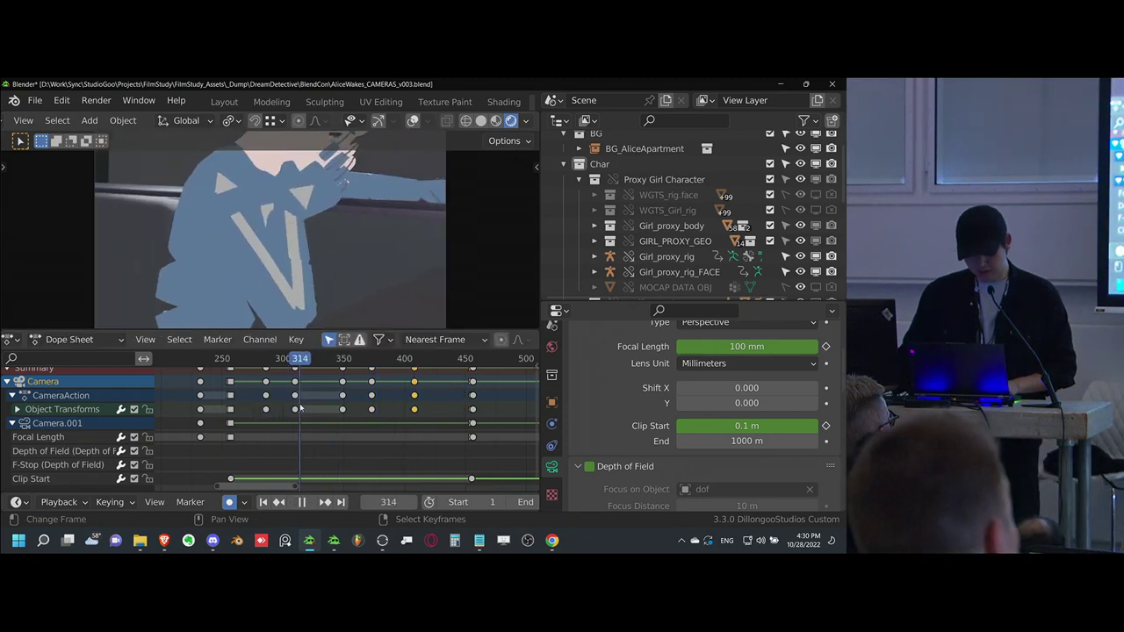
key(space)
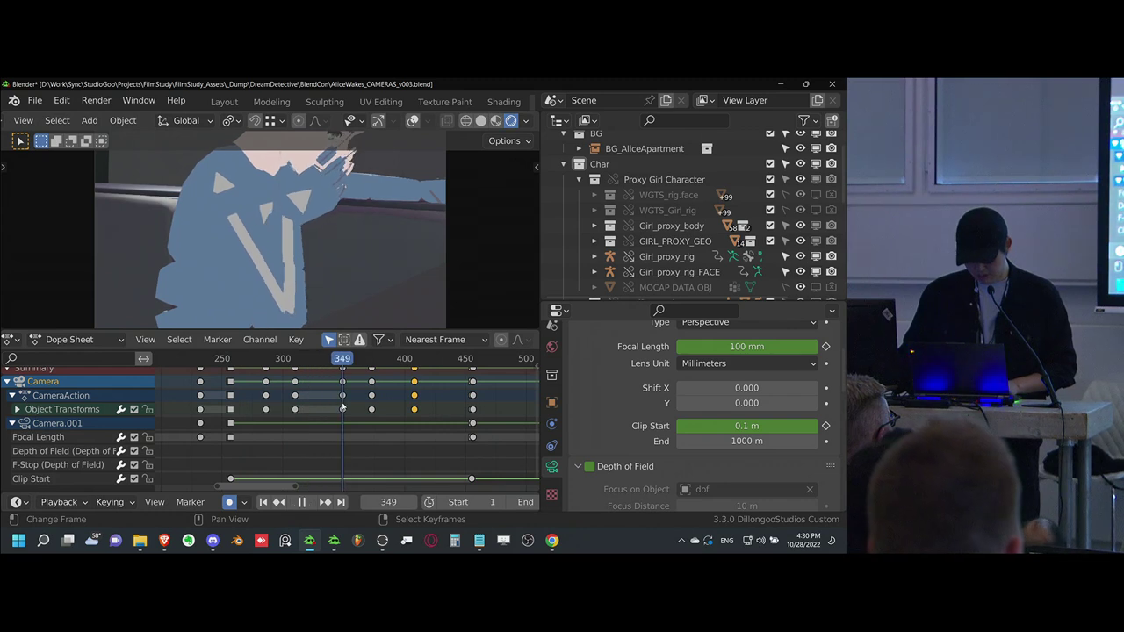
key(r)
key(r)
key(Return)
drag(339, 396, 373, 405)
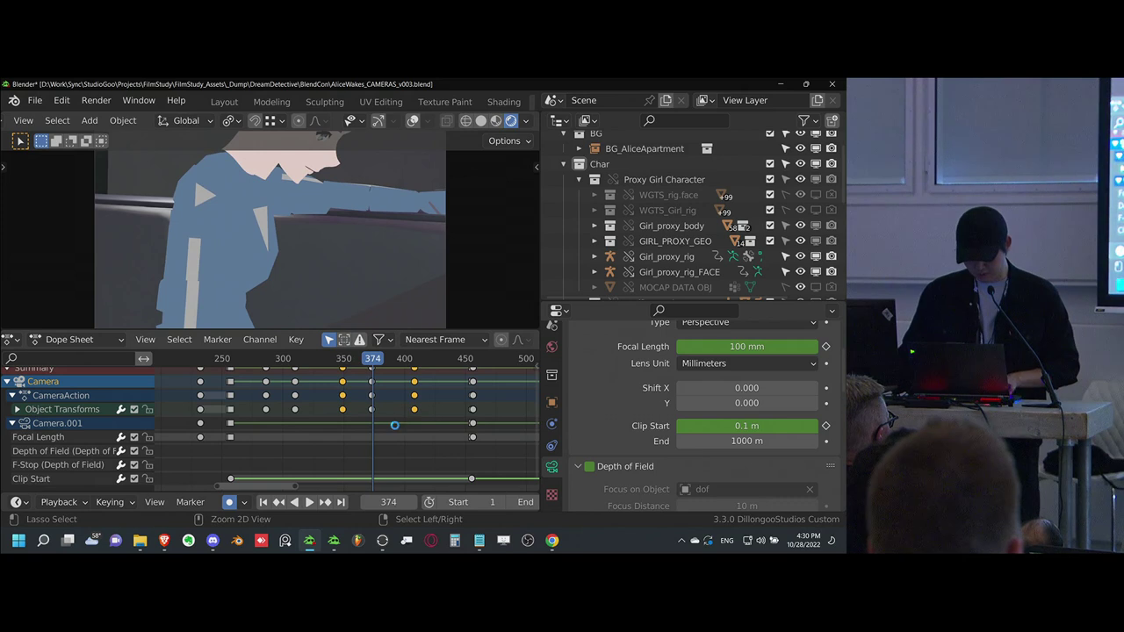
key(ctrl+s)
- At frame 409, align the camera to a view from behind the seated girl and move it to frame her head
key(space)
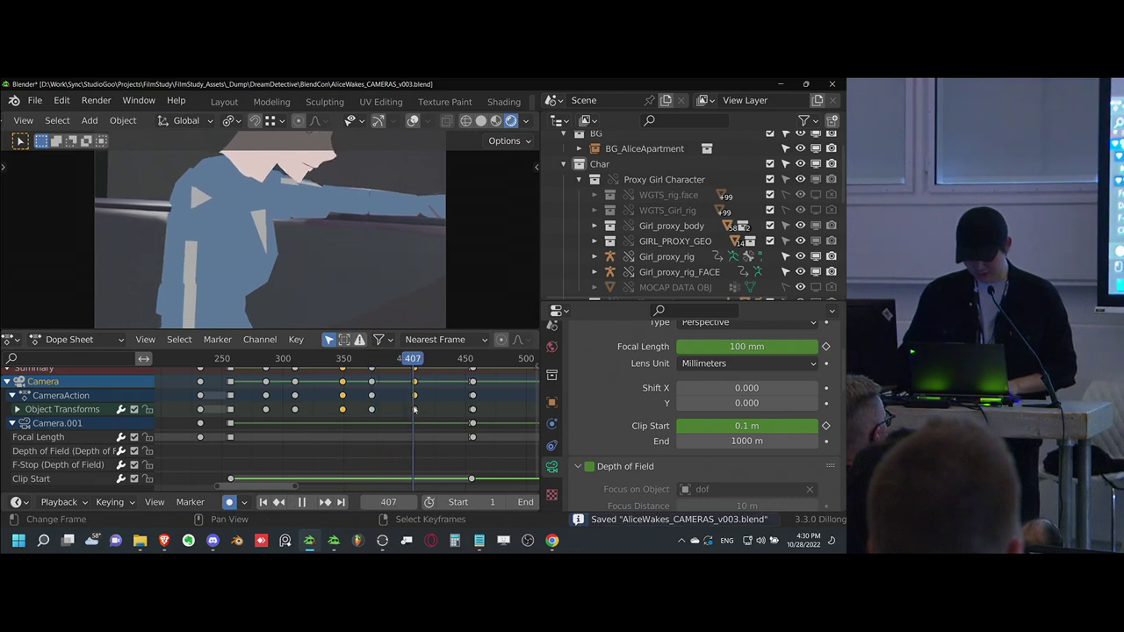
middle_drag(413, 410, 422, 402)
key(shift+ctrl+space)
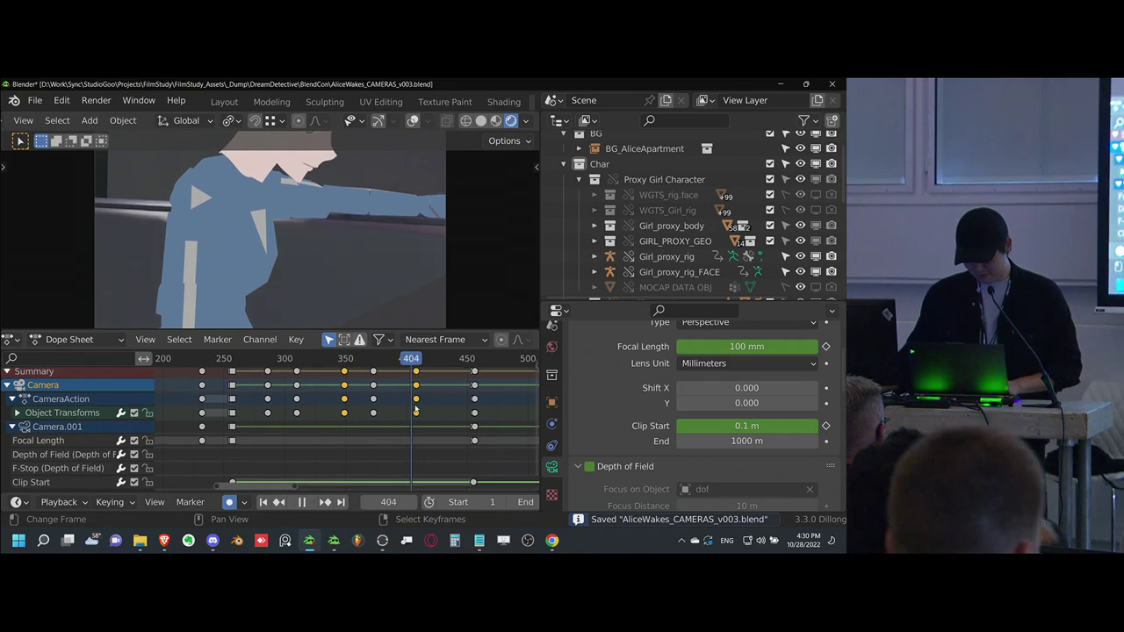
middle_drag(383, 249, 360, 257)
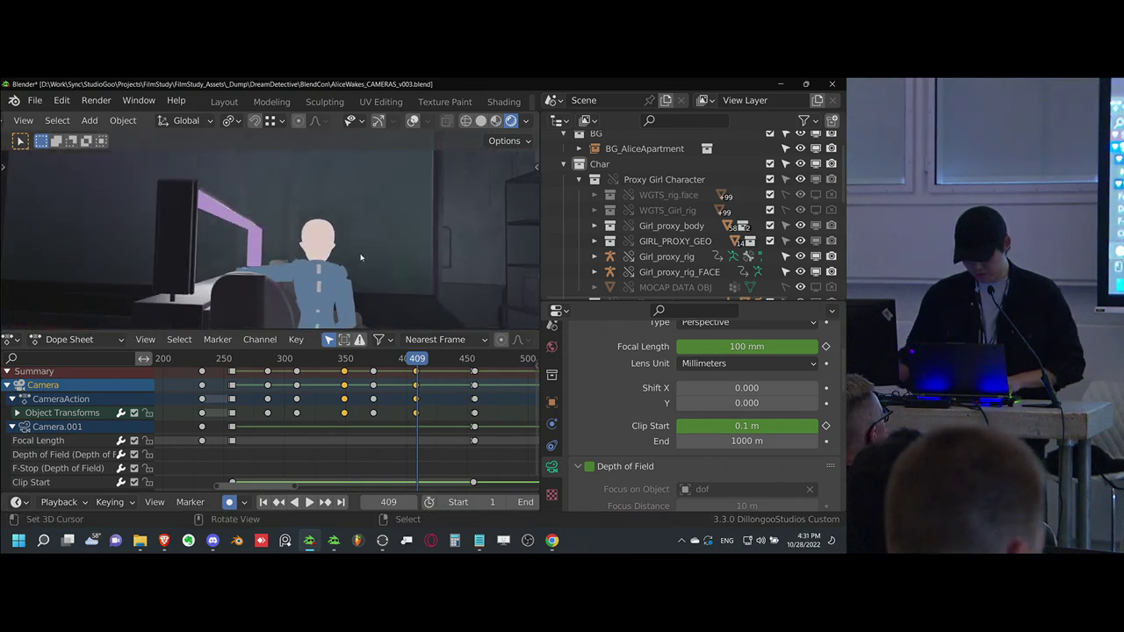
key(KP_0)
key(g)
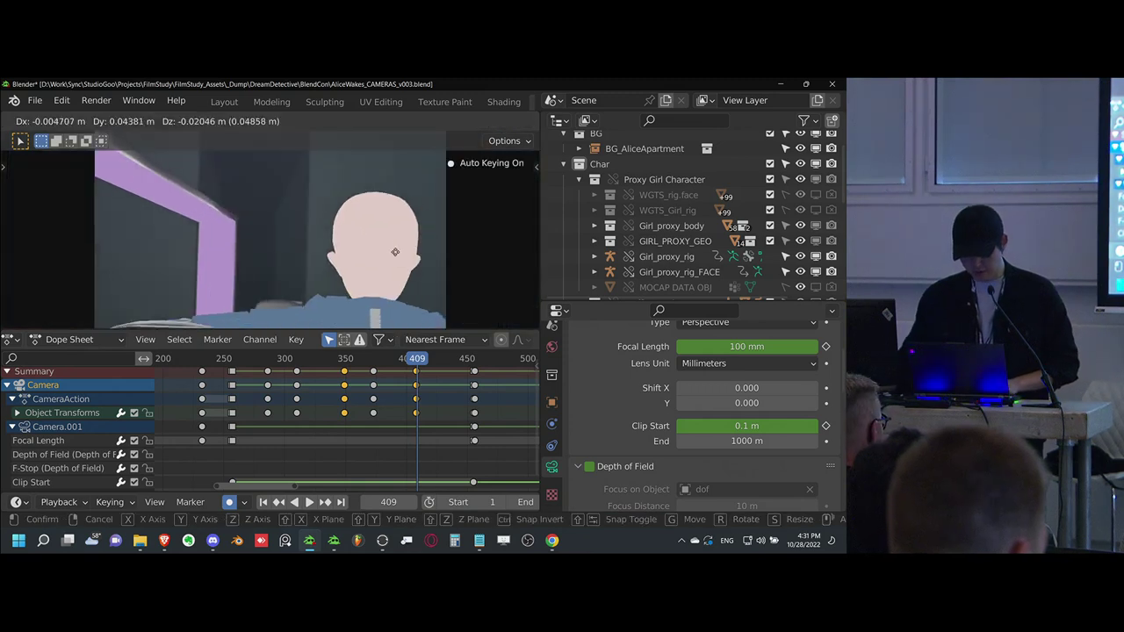
key(Return)
- Reframe the back of the girl's head at frame 409 by rotating the camera about global Z and shifting it sideways
key(r)
key(z)
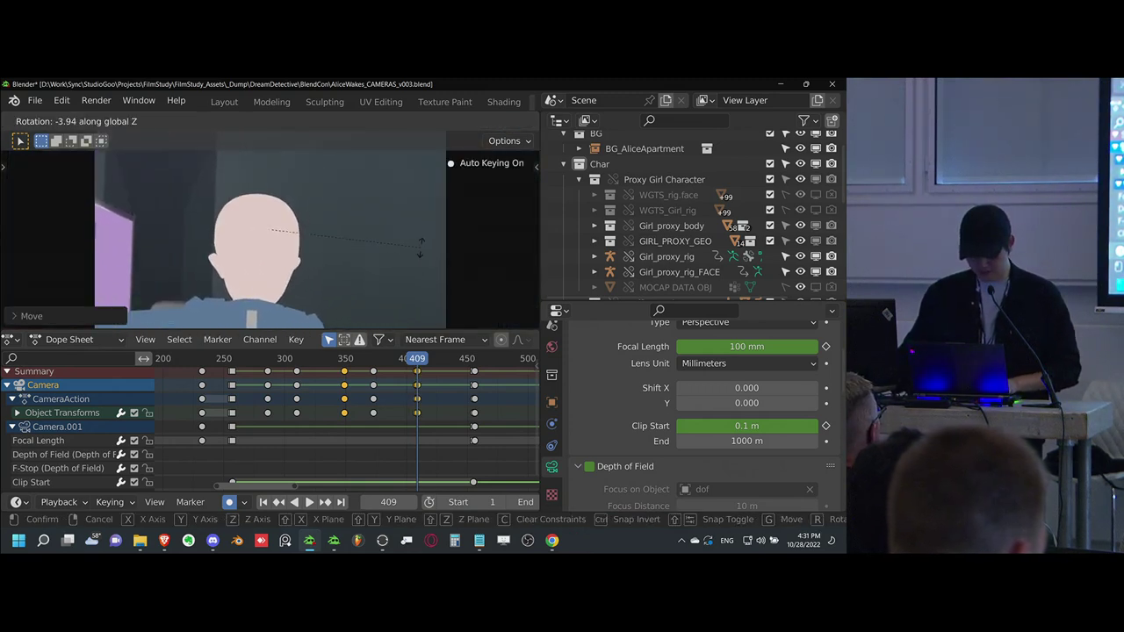
key(Return)
key(g)
key(Return)
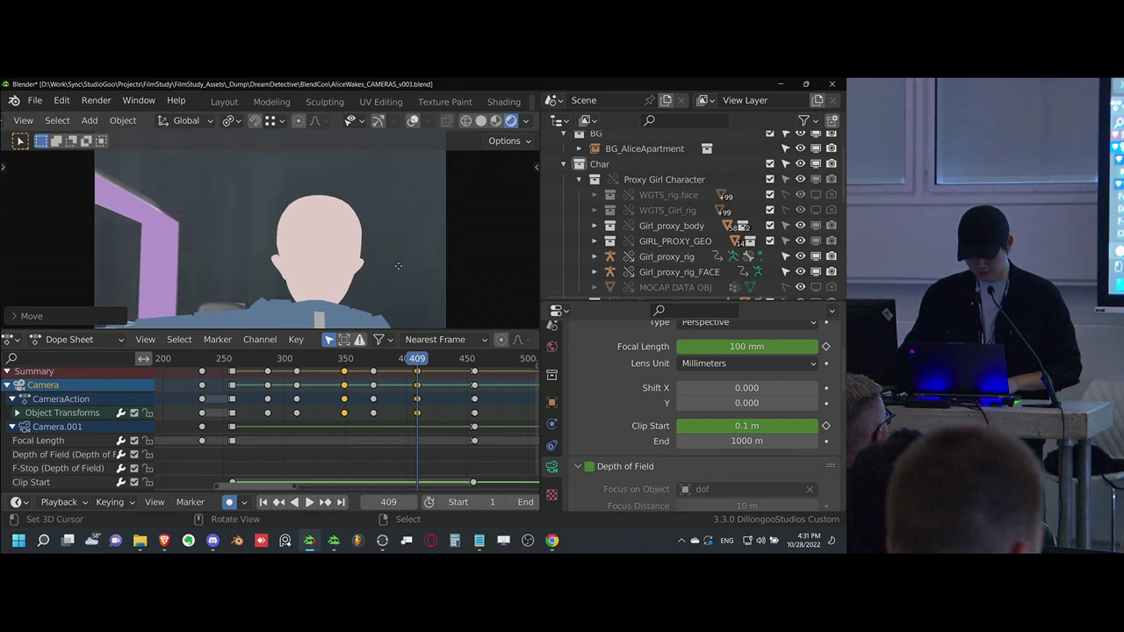
key(r)
key(z)
key(Return)
key(g)
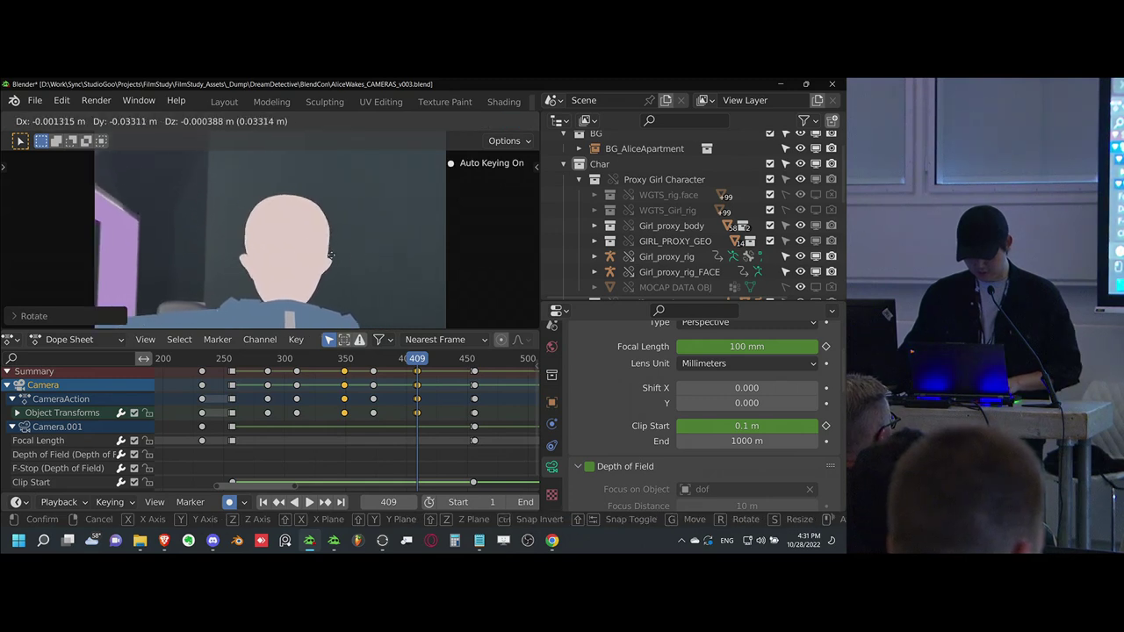
key(Return)
key(g)
click(372, 244)
- Adjust the camera's free rotation and move it along its local Z axis at frame 409
key(r)
key(r)
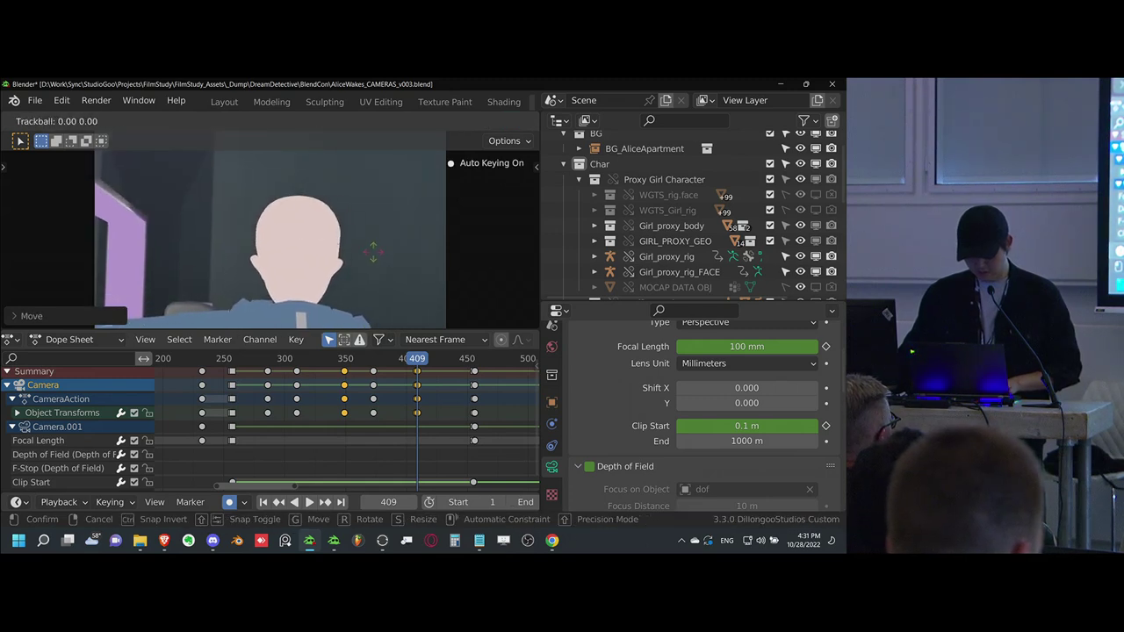
click(353, 245)
key(g)
key(z)
key(z)
key(Return)
- Tilt the camera about its local X axis and adjust its height along global Z to bring the girl's head and shoulders into frame
key(r)
key(x)
key(x)
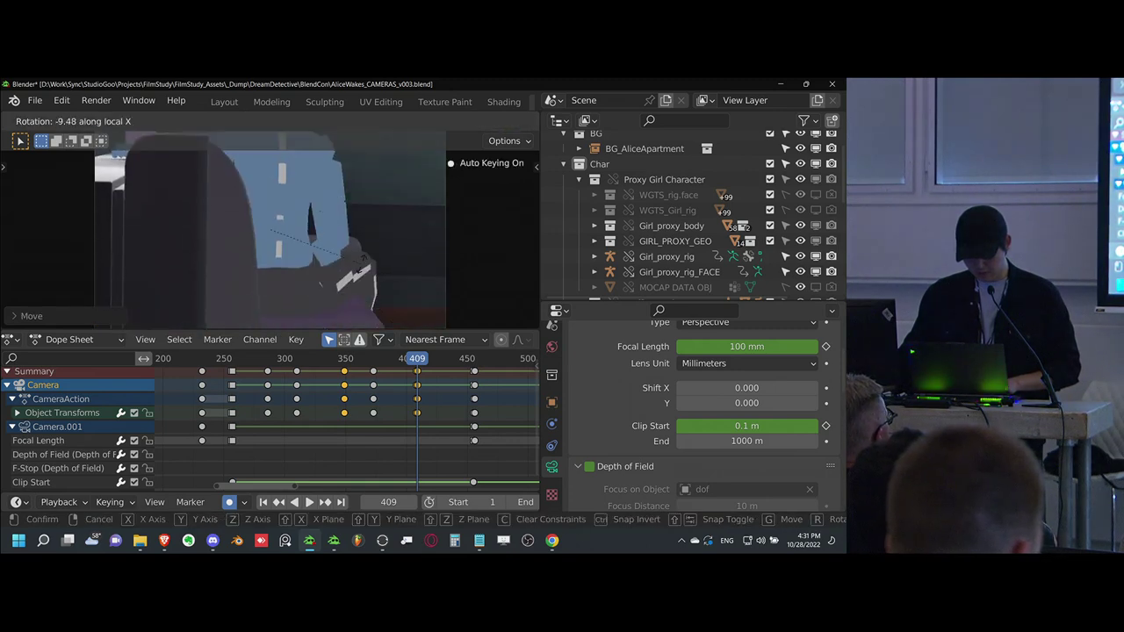
click(362, 260)
key(g)
key(z)
click(369, 243)
key(r)
key(x)
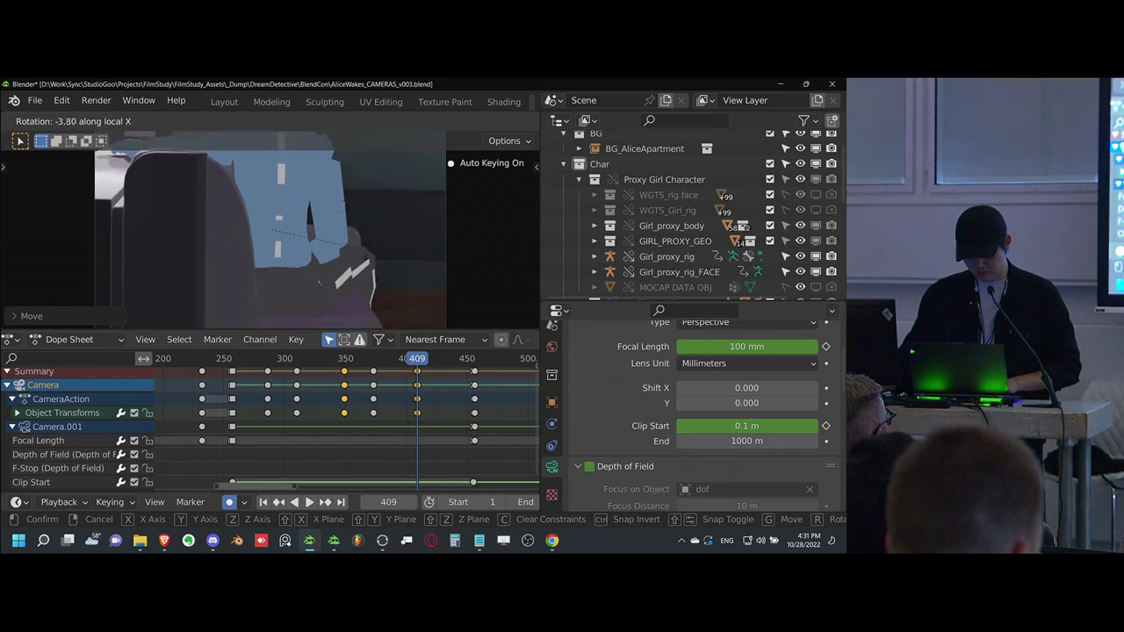
click(375, 237)
key(g)
key(z)
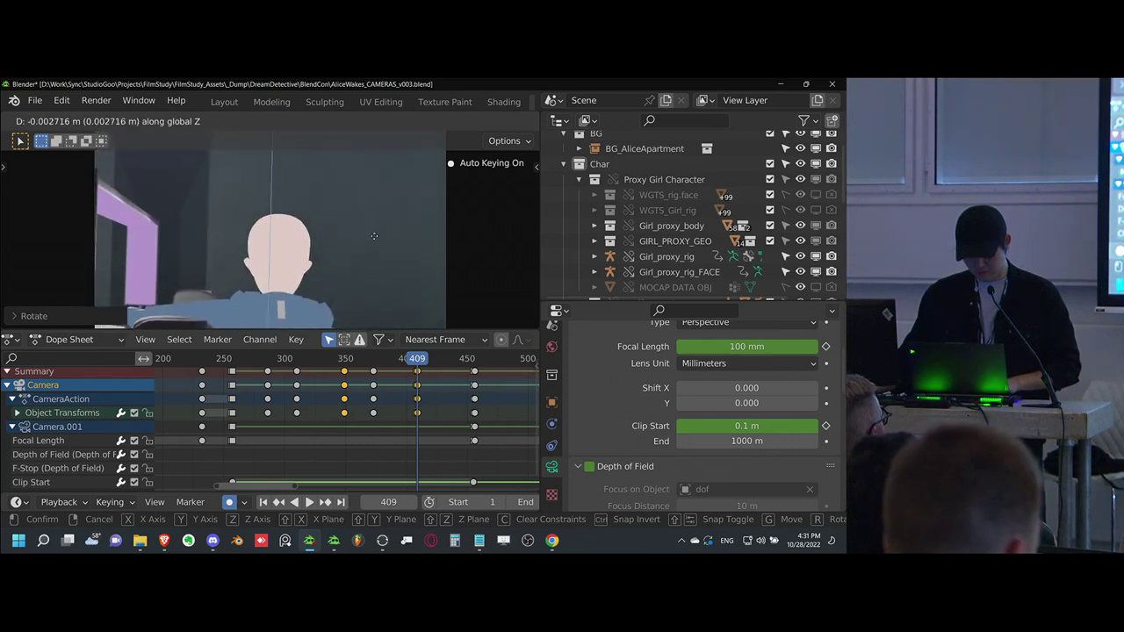
click(374, 250)
- Move the camera along its local Z and fine-tune its free rotation to frame the girl's head, shoulders and monitor from behind
key(g)
key(z)
key(z)
click(367, 284)
key(g)
key(r)
key(r)
key(Return)
- Insert keyframes on all camera channels at frames 408 and 409, and save the file
click(418, 413)
middle_drag(417, 413, 316, 430)
scroll(314, 426, up, 5)
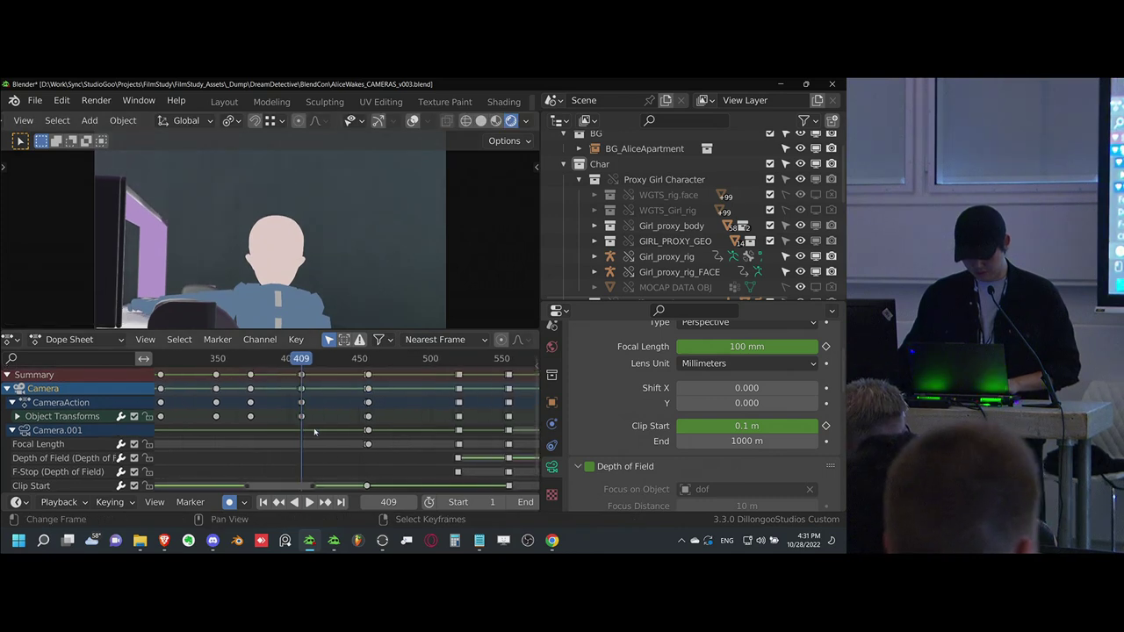
key(i)
scroll(317, 421, up, 3)
key(Left)
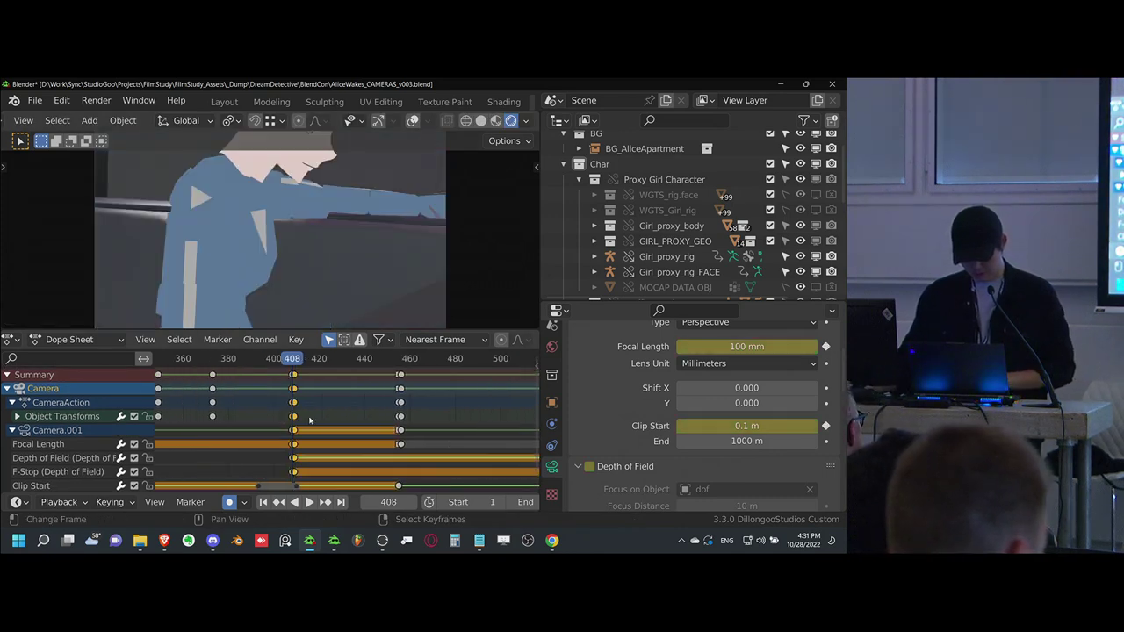
key(Right)
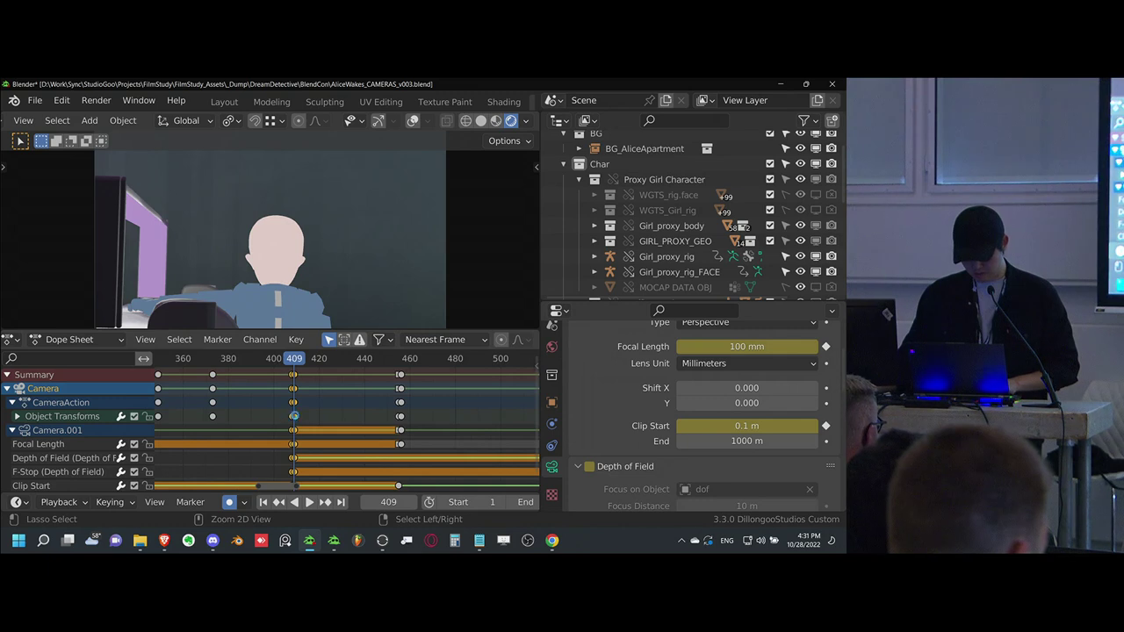
key(ctrl+s)
- Duplicate the camera keyframes from frame 409 to frame 455, play back the shot, and save the file
scroll(295, 416, up, 2)
key(alt+a)
alt+right_click(289, 418)
key(shift+d)
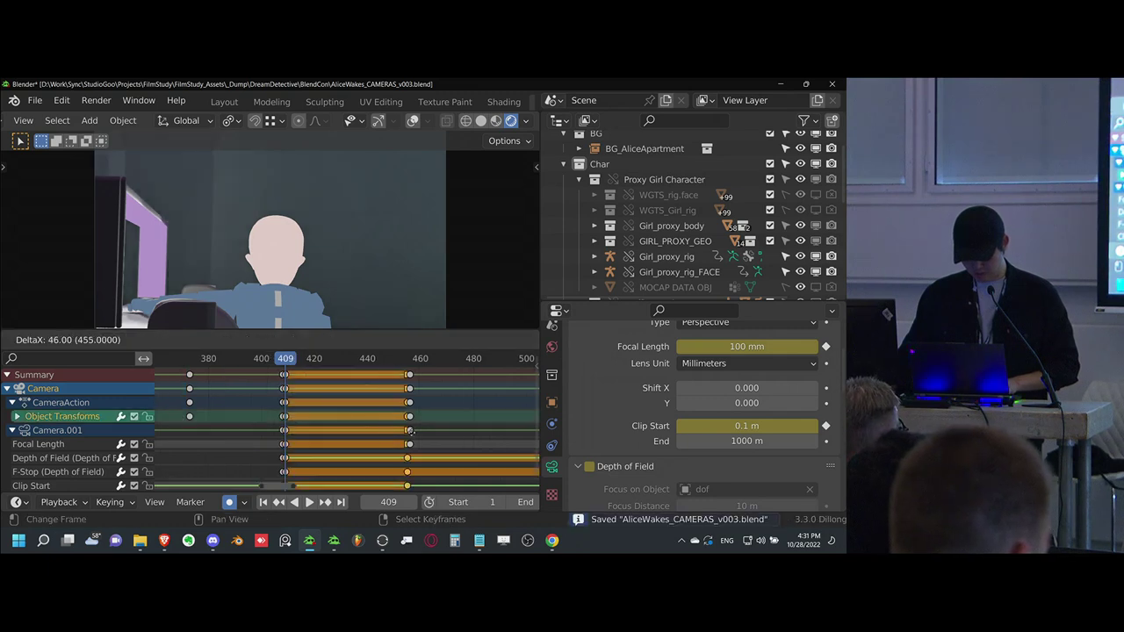
click(410, 430)
key(space)
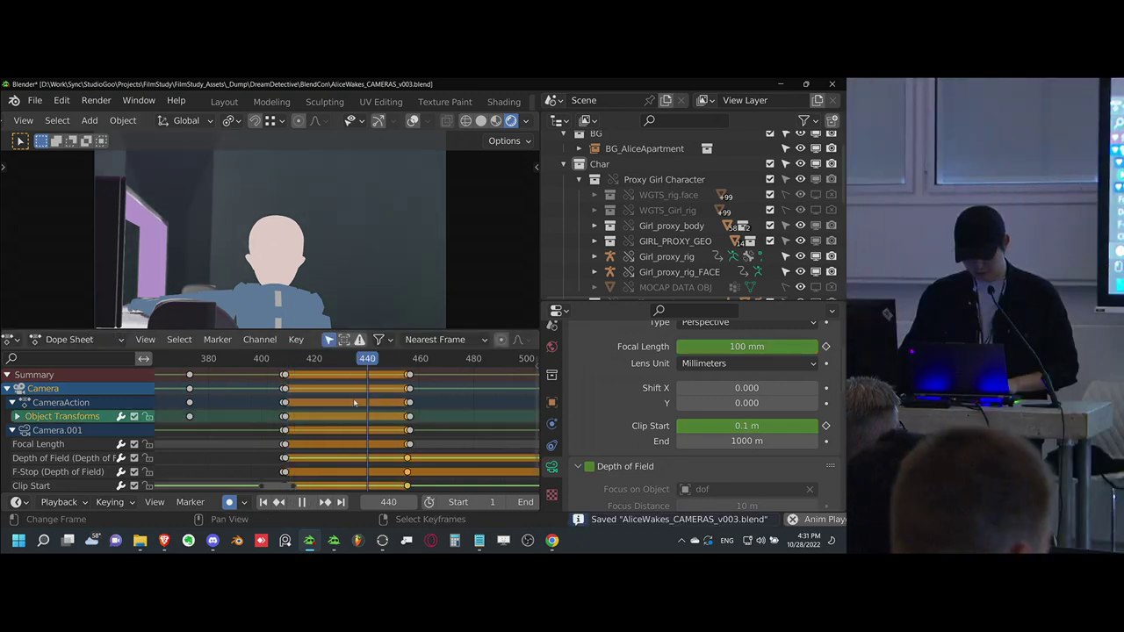
key(space)
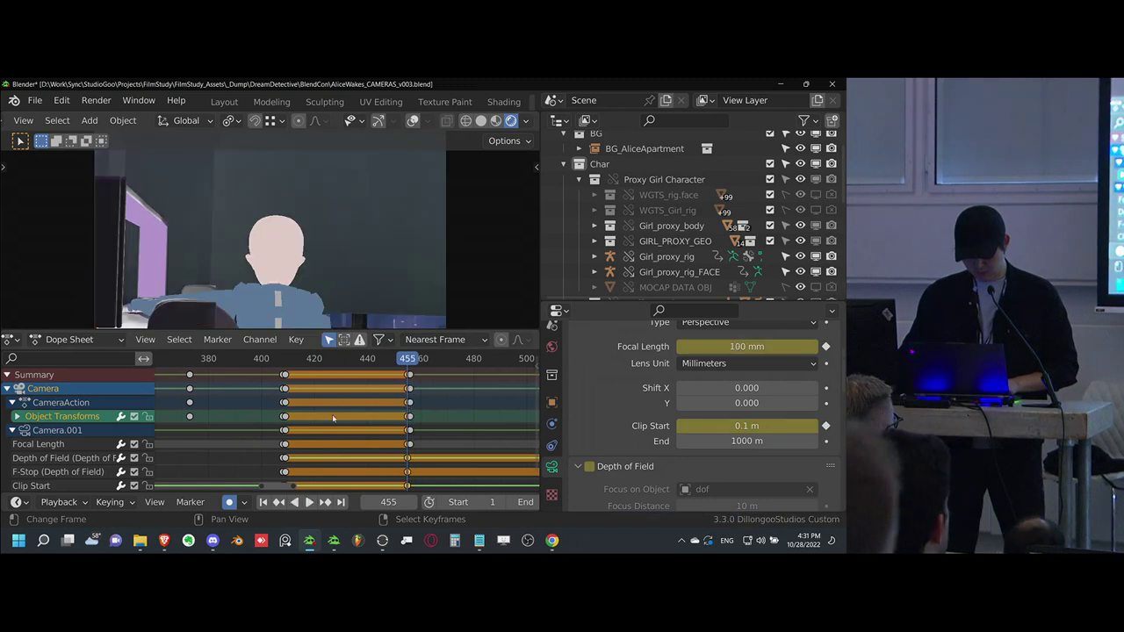
click(286, 425)
key(ctrl+s)
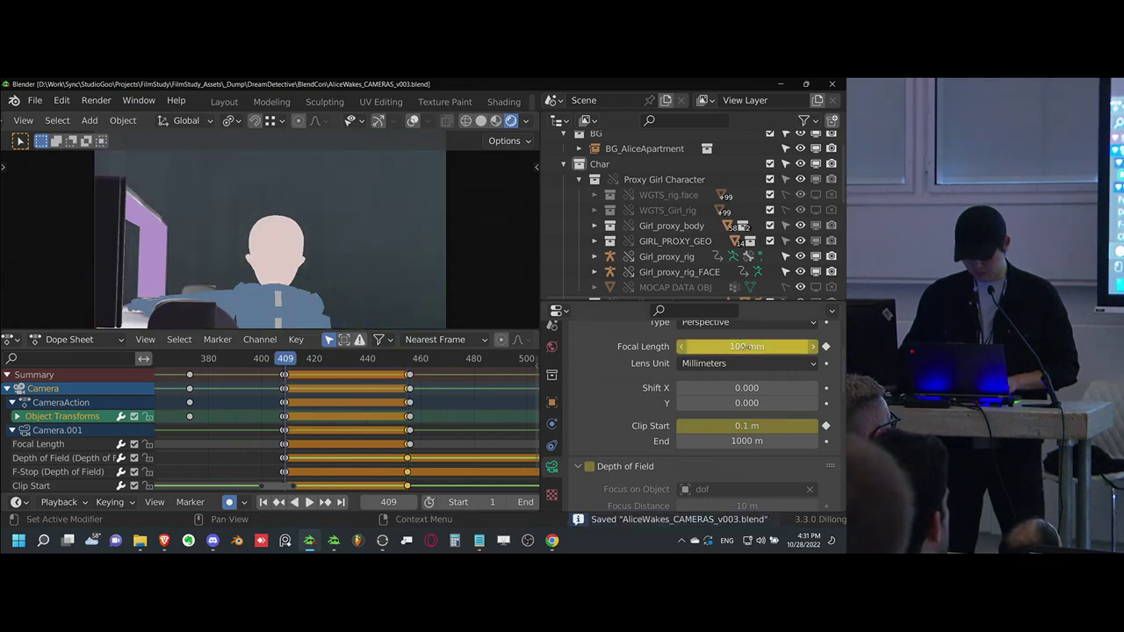
- Try a 70.1 mm focal length at frame 409 with the camera moved closer along its local Z, and undo both changes
drag(743, 346, 695, 346)
key(ctrl+s)
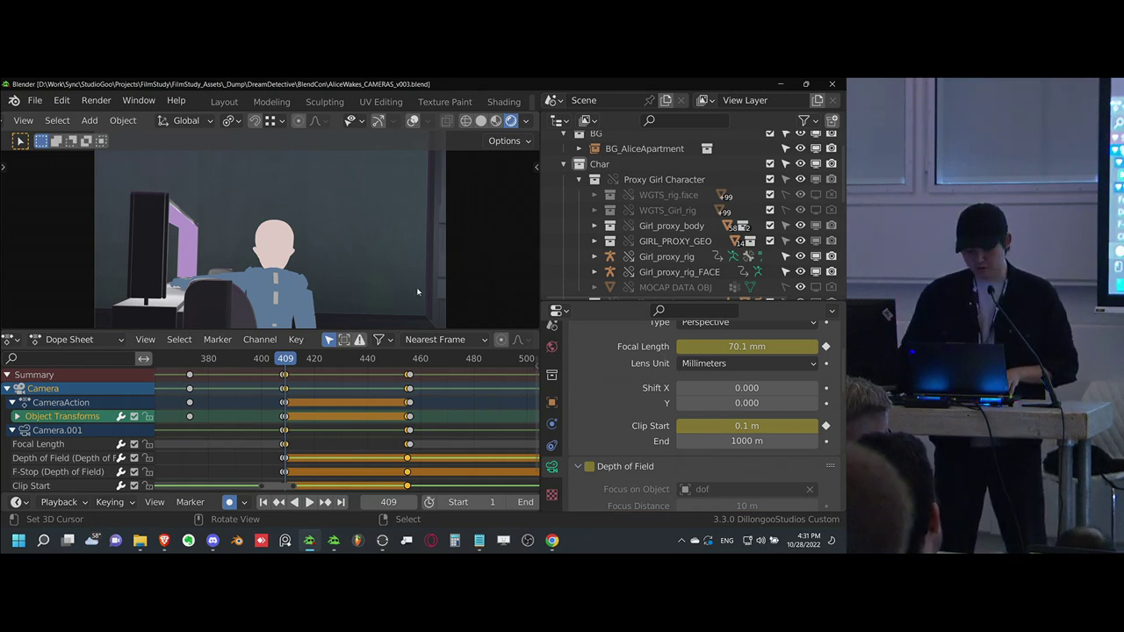
key(ctrl+z)
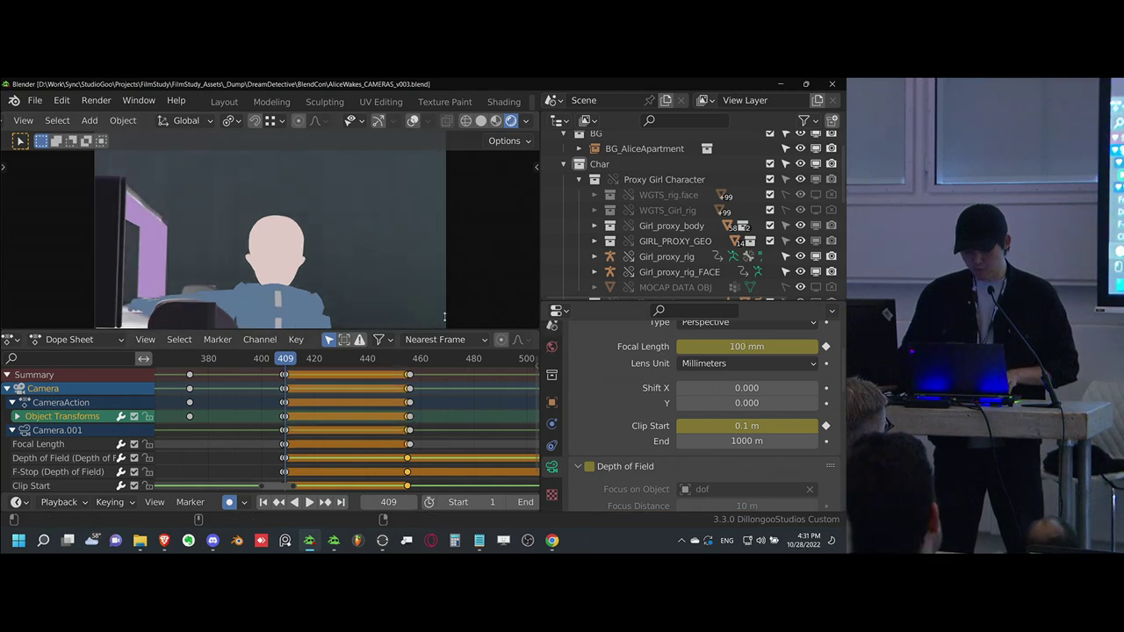
key(ctrl+z)
key(g)
key(z)
key(z)
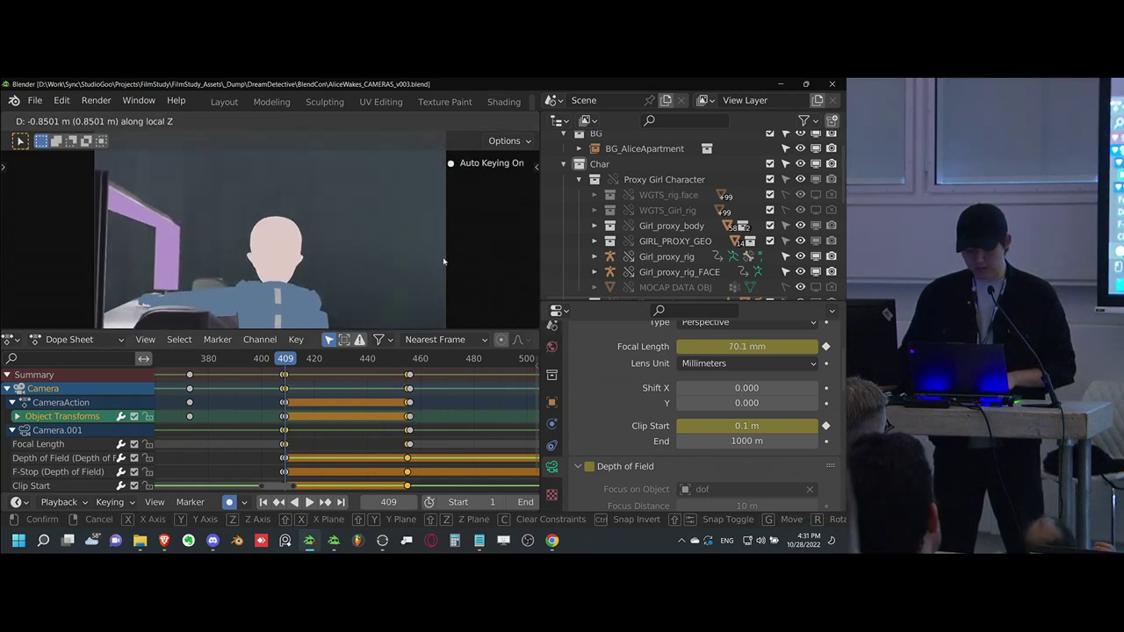
click(472, 259)
key(ctrl+v)
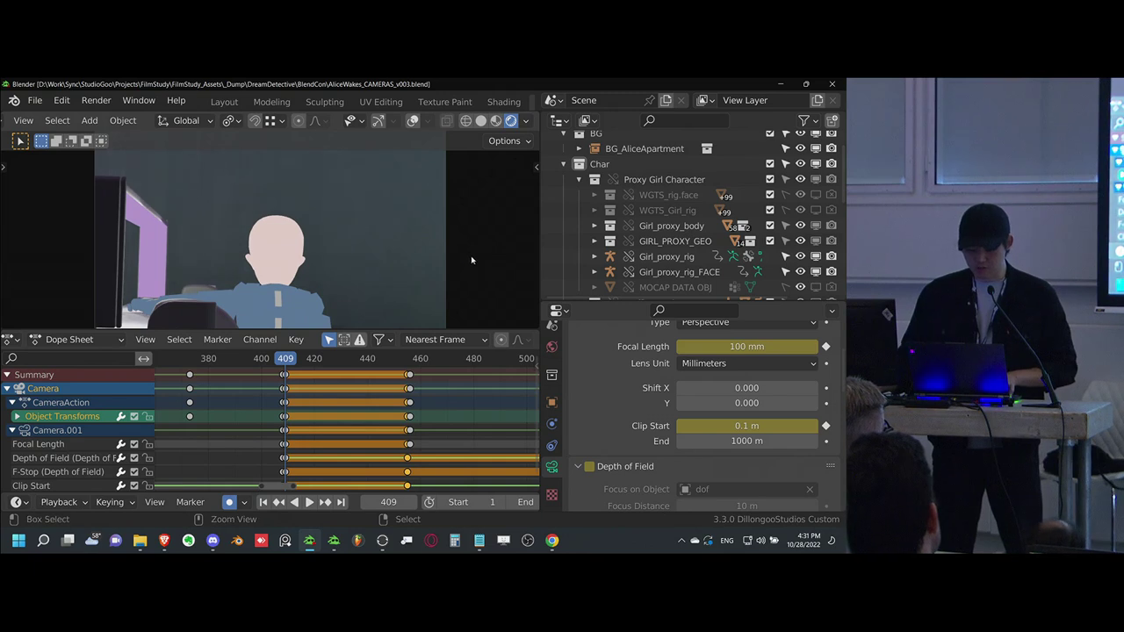
scroll(435, 424, up, 2)
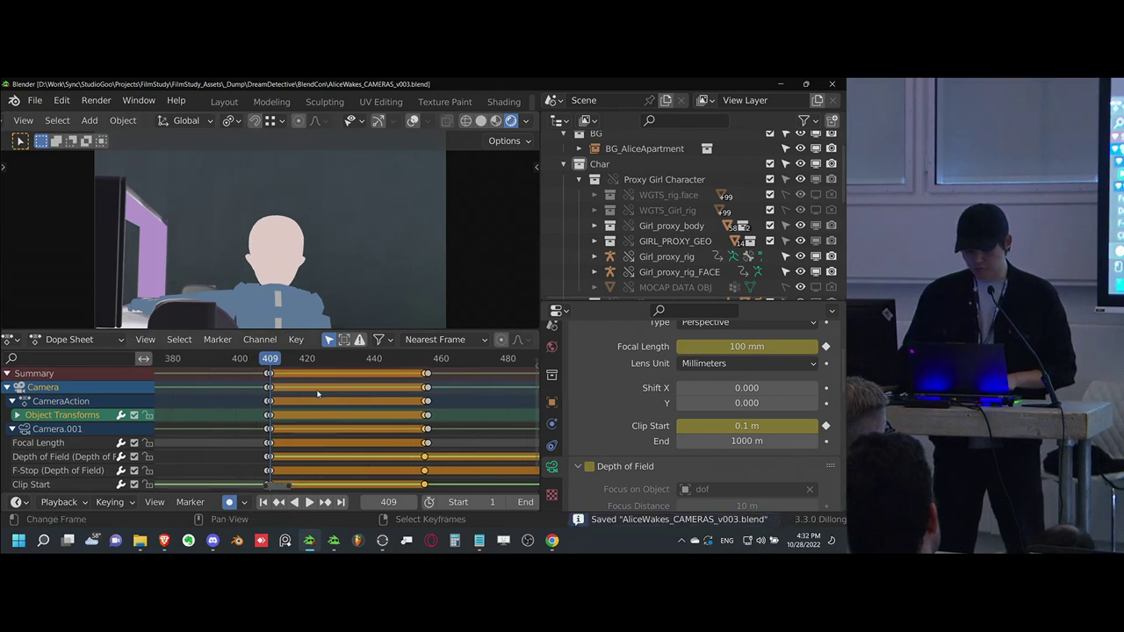
key(g)
key(z)
click(367, 250)
key(ctrl+z)
key(g)
key(z)
right_click(382, 274)
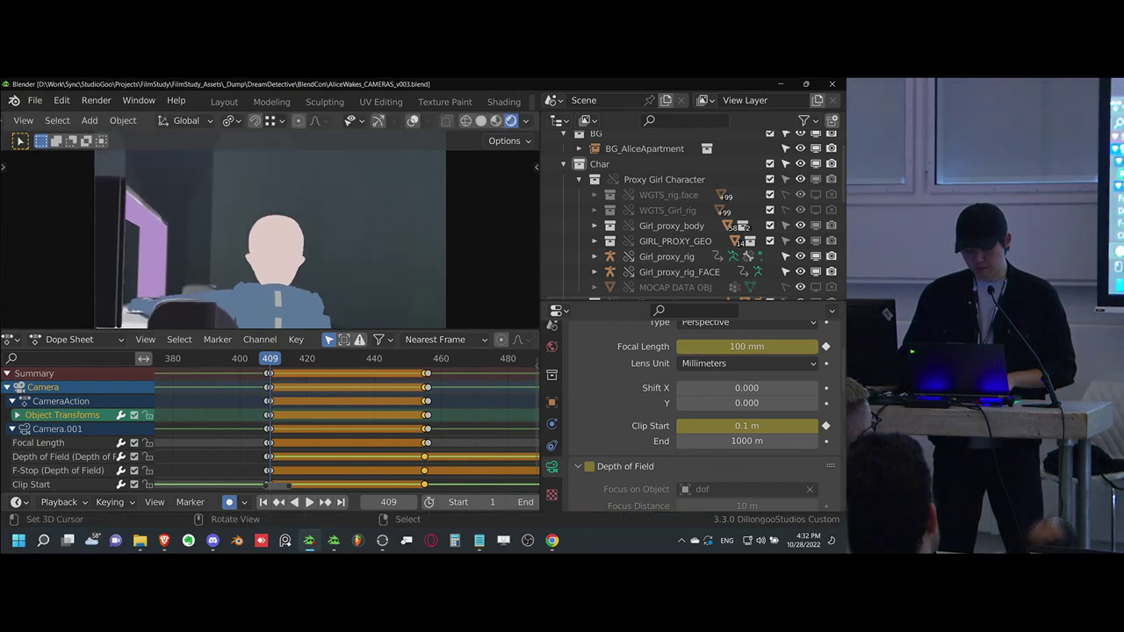
- Rotate the camera freely at frame 409 so the girl's head sits higher and more of her back is in frame
key(r)
key(r)
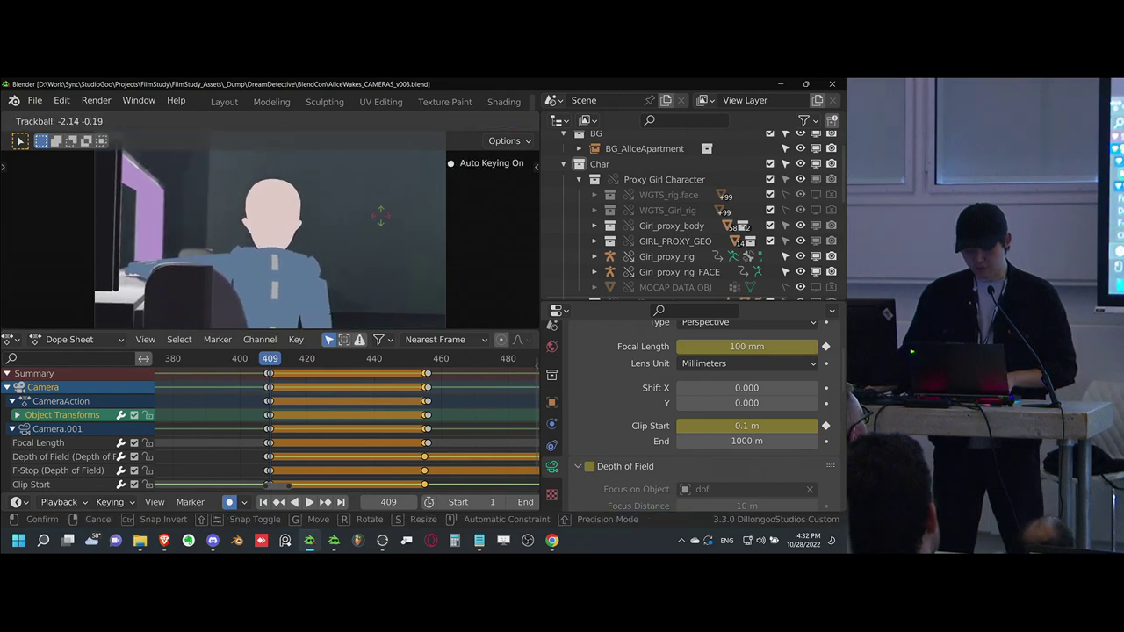
click(381, 216)
- Select only the camera keyframes at frame 409 and duplicate them to frame 455, replacing the keys there
key(alt+a)
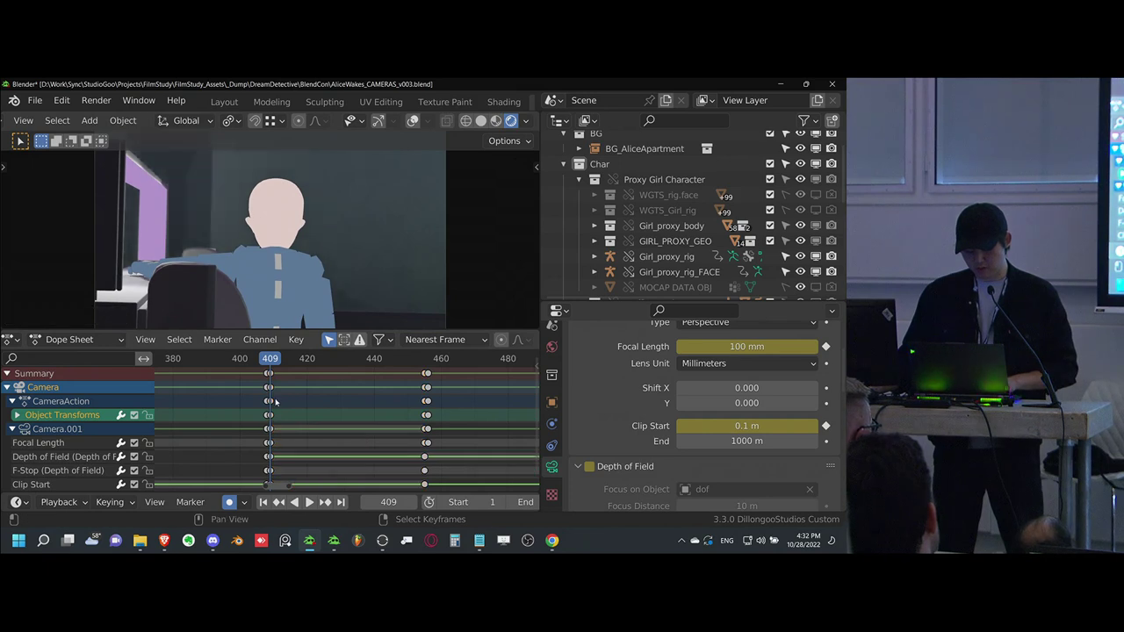
click(271, 402)
key(k)
key(shift+d)
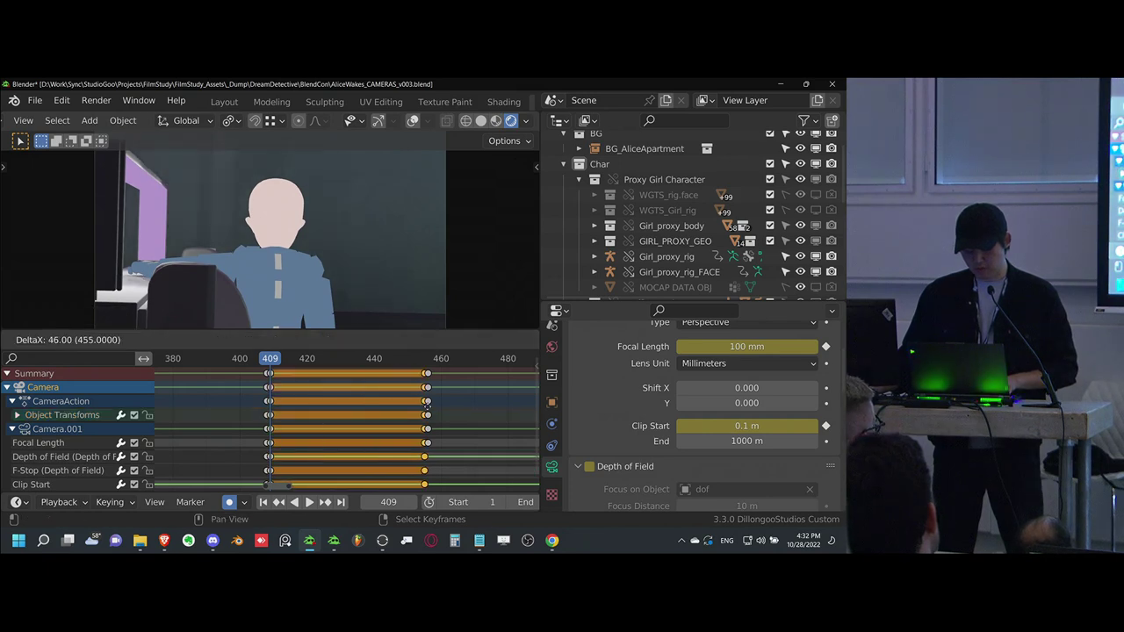
click(426, 408)
- Play back the reframed shot past the cut at frame 456 and save the file
scroll(344, 260, down, 2)
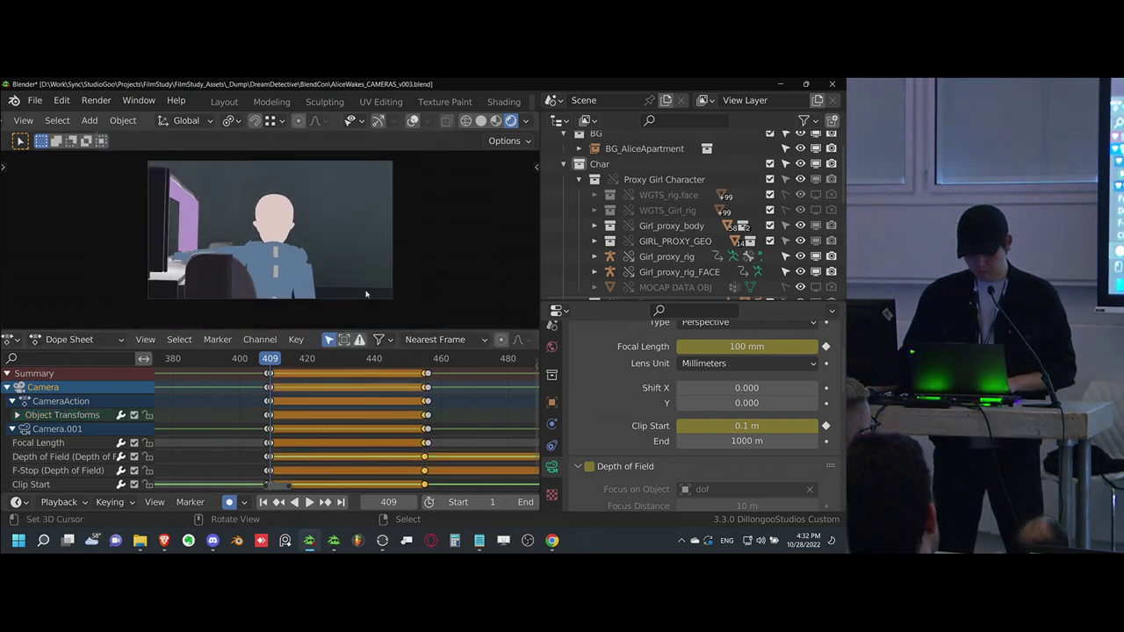
key(space)
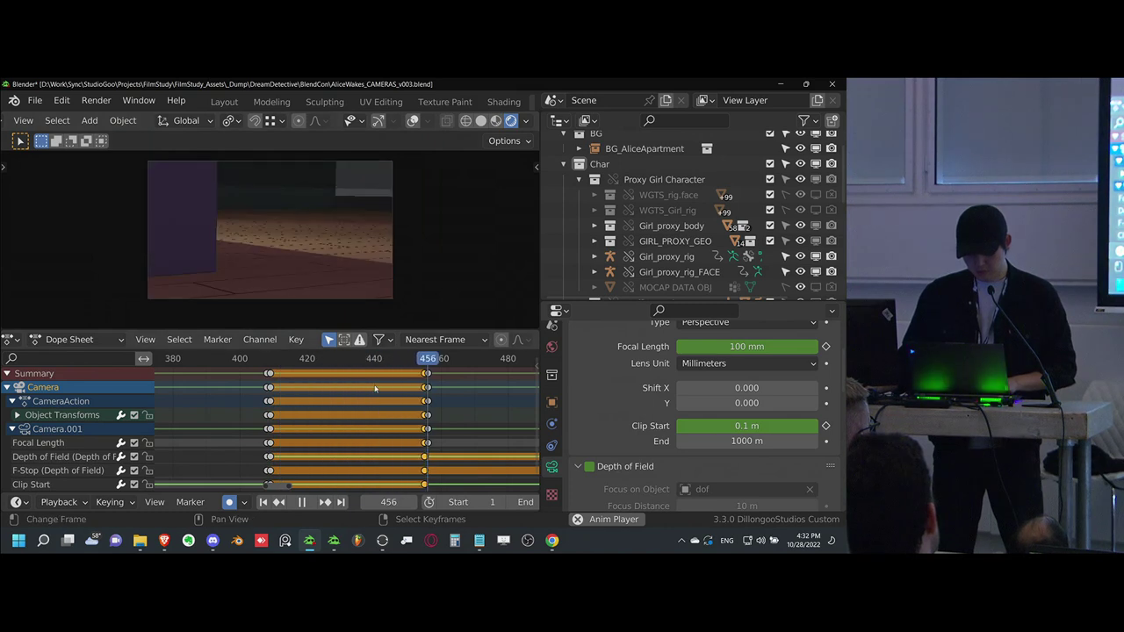
middle_drag(405, 396, 332, 415)
key(space)
scroll(317, 406, down, 3)
key(ctrl+s)
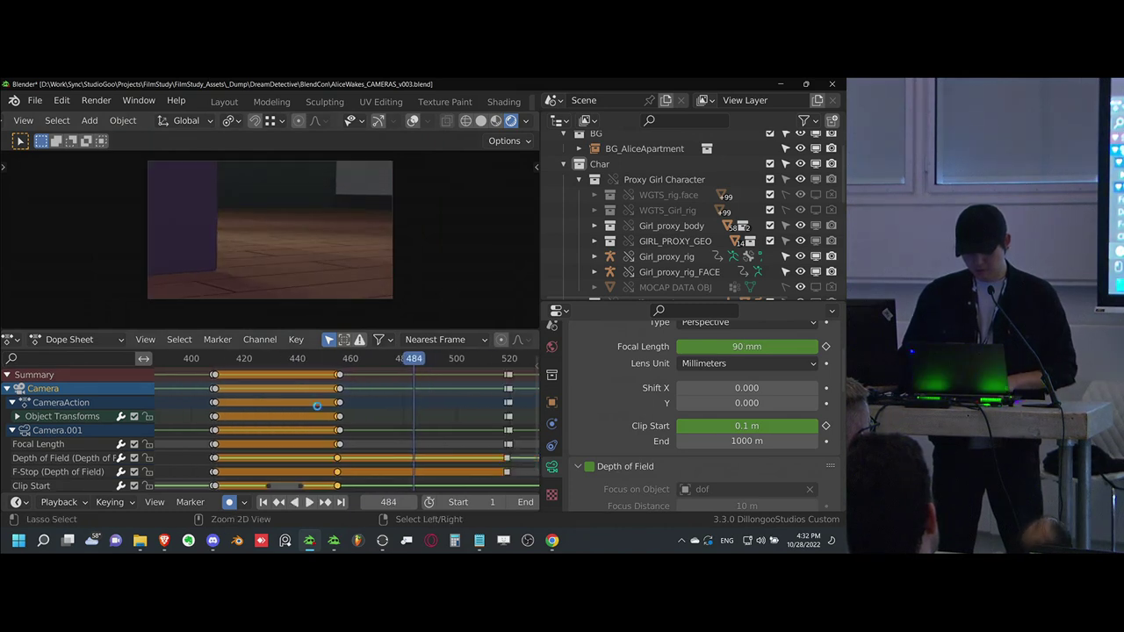
- Save the file and play back the shot of the girl's back across the cut at frame 456
key(ctrl+s)
click(220, 414)
key(space)
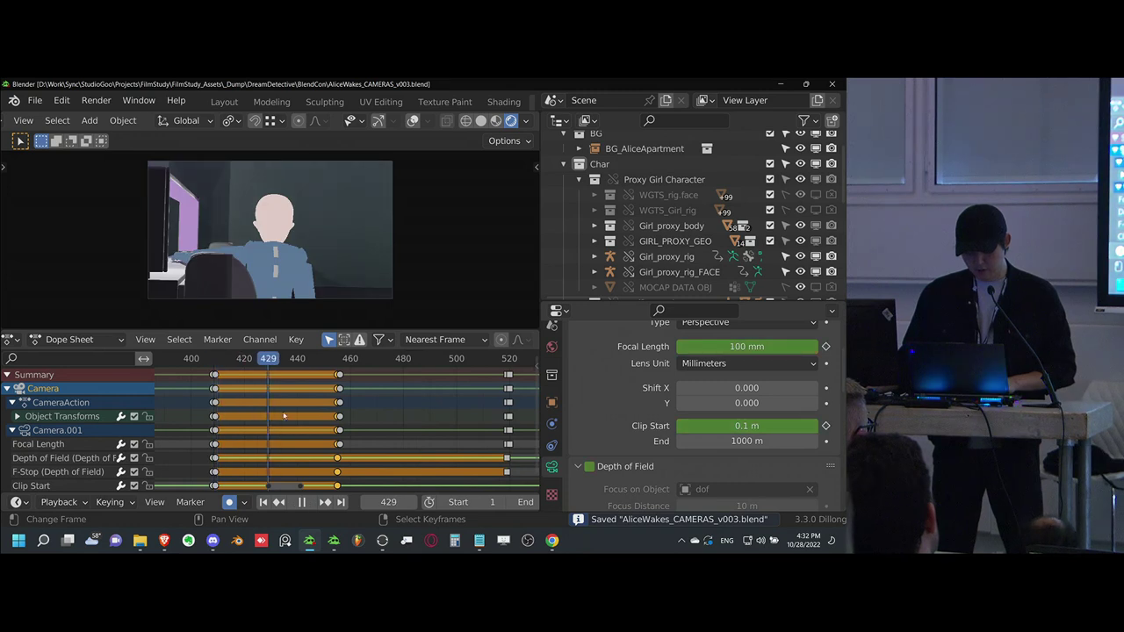
key(space)
scroll(374, 392, down, 4)
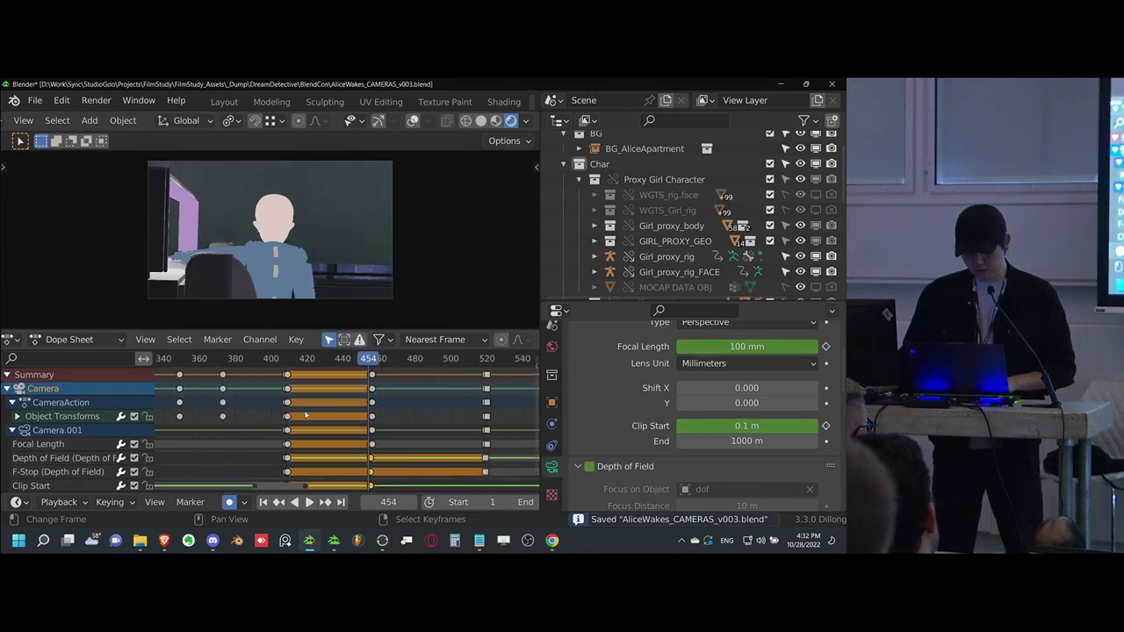
key(ctrl+s)
key(space)
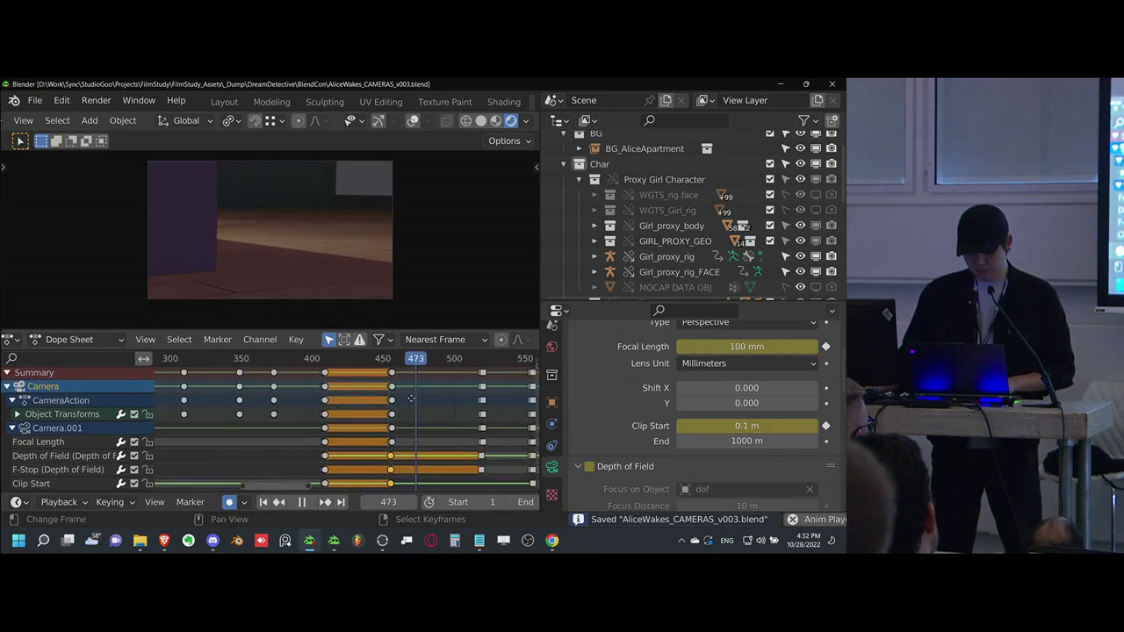
- Play back the low floor shot of the girl's feet and continue into the window shot at frame 545, saving the file
middle_drag(411, 399, 397, 401)
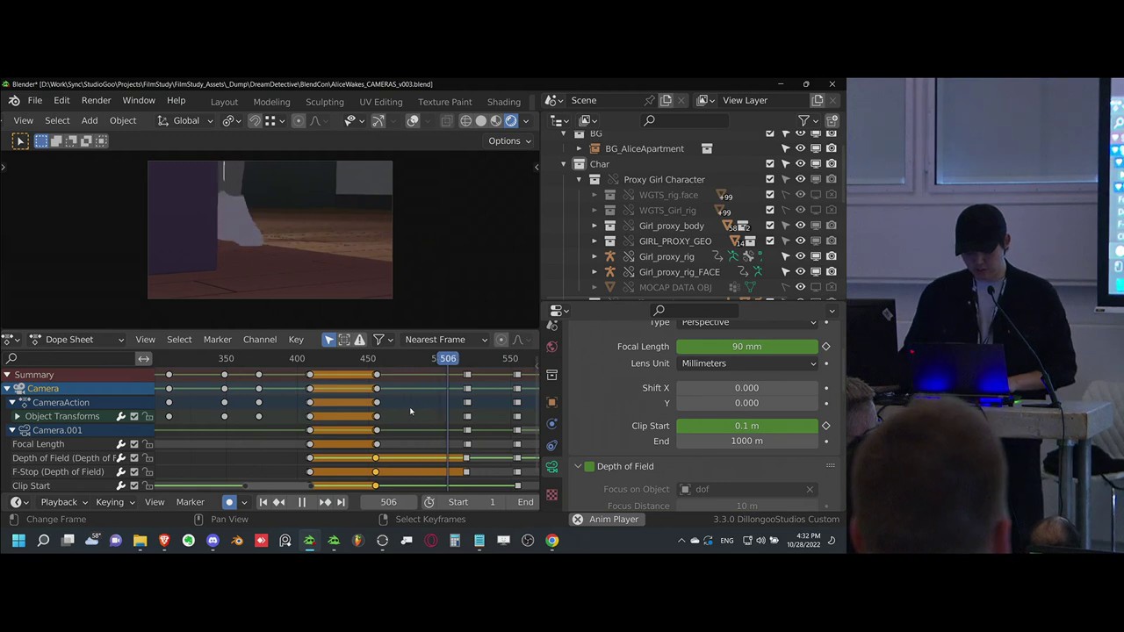
key(space)
key(ctrl+s)
key(ctrl+s)
key(space)
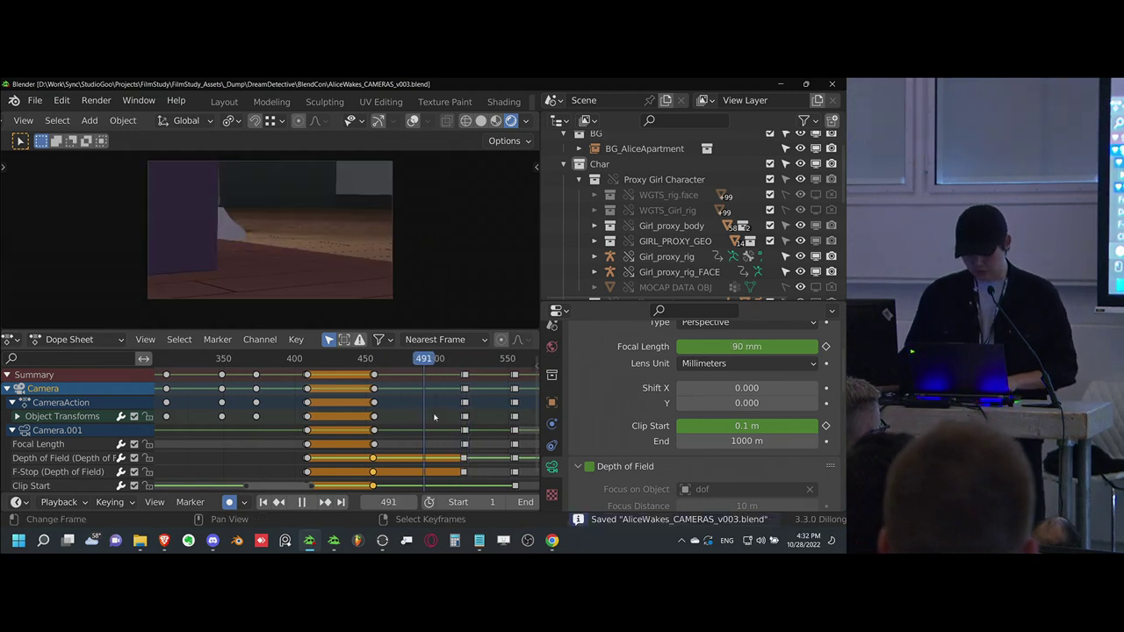
key(space)
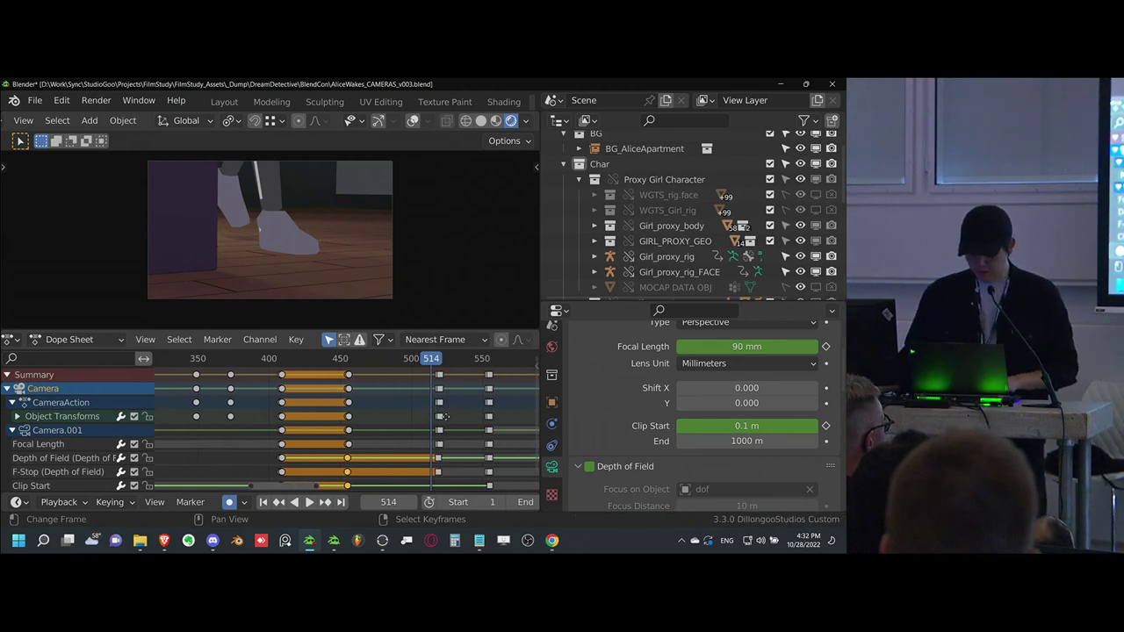
scroll(430, 413, up, 2)
key(space)
key(space)
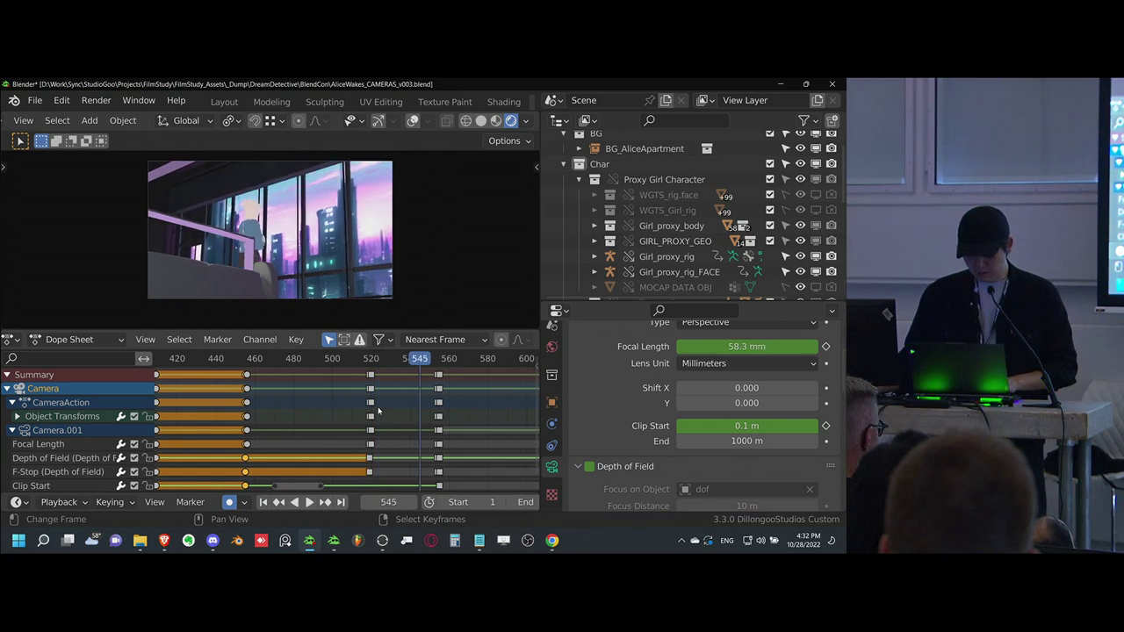
- Go to frame 520 to check the cut into the window shot, inspect it through the camera, and save the file
drag(377, 411, 374, 419)
key(Left)
key(Right)
mouse_move(351, 222)
middle_down()
mouse_move(426, 245)
mouse_move(355, 239)
middle_up()
key(ctrl+s)
key(KP_0)
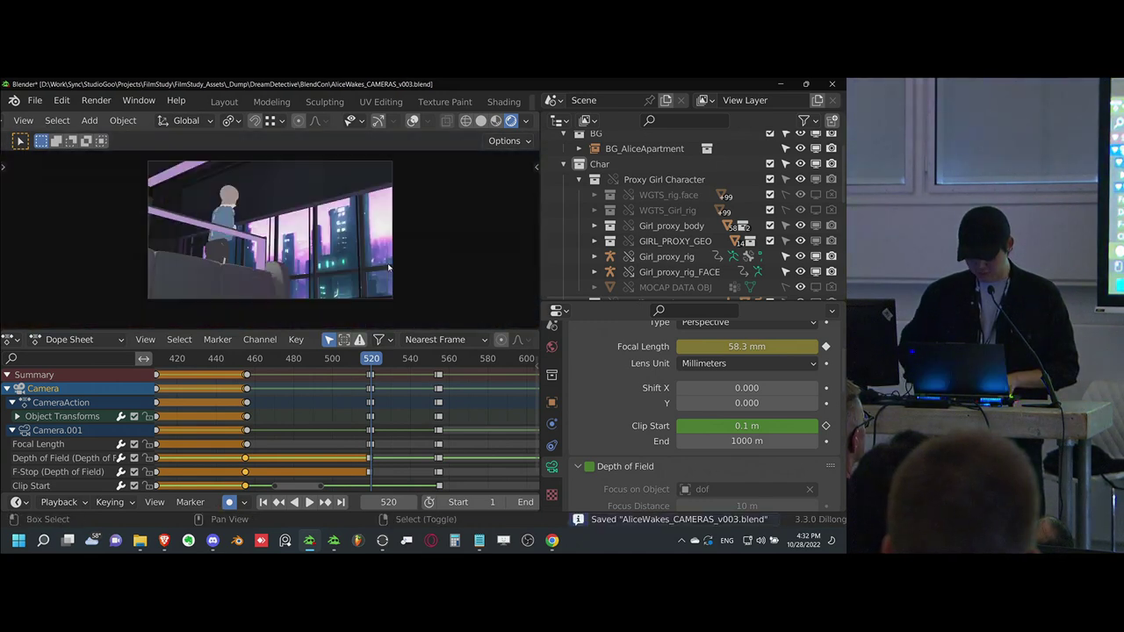
- Play the camera sequence in a maximized viewport up to frame 648, and restore the normal layout
key(ctrl+space)
key(Home)
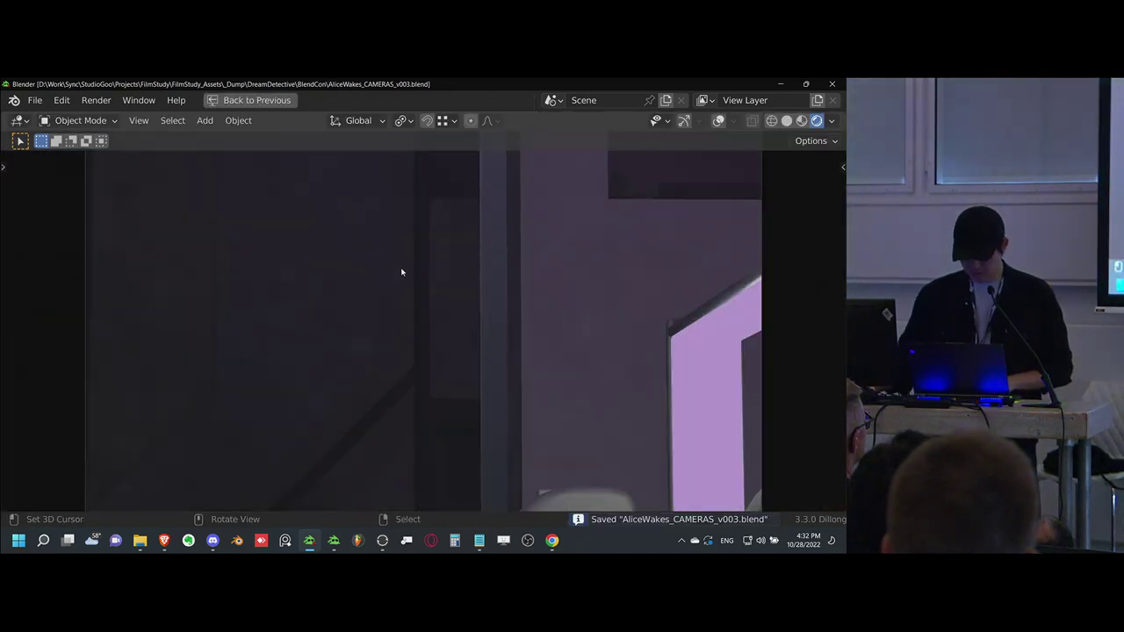
scroll(399, 255, down, 2)
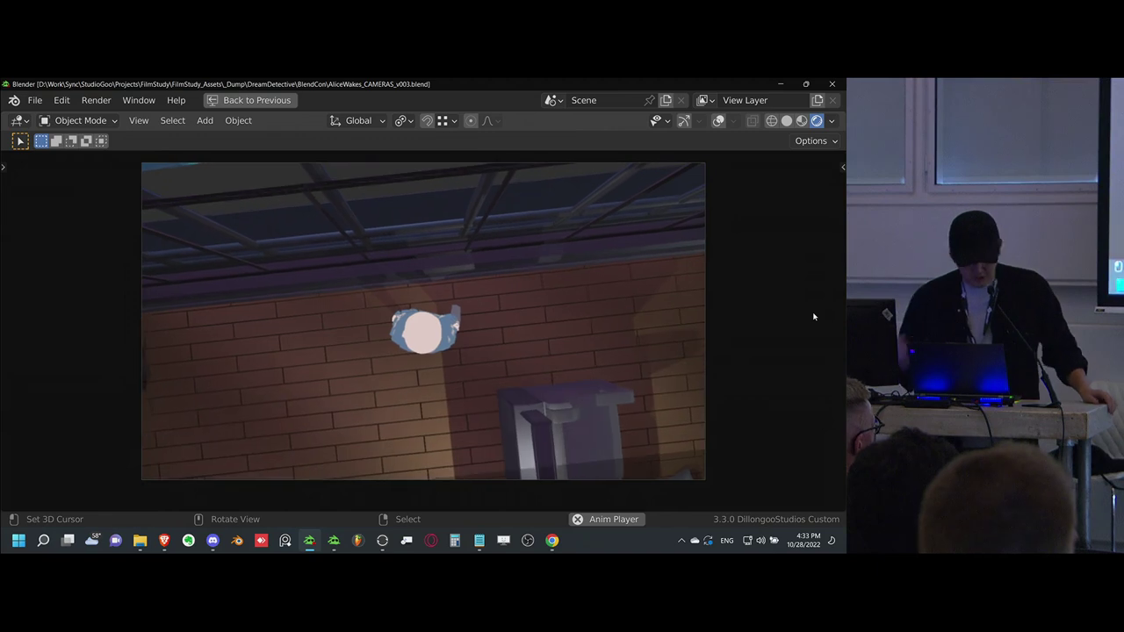
key(Escape)
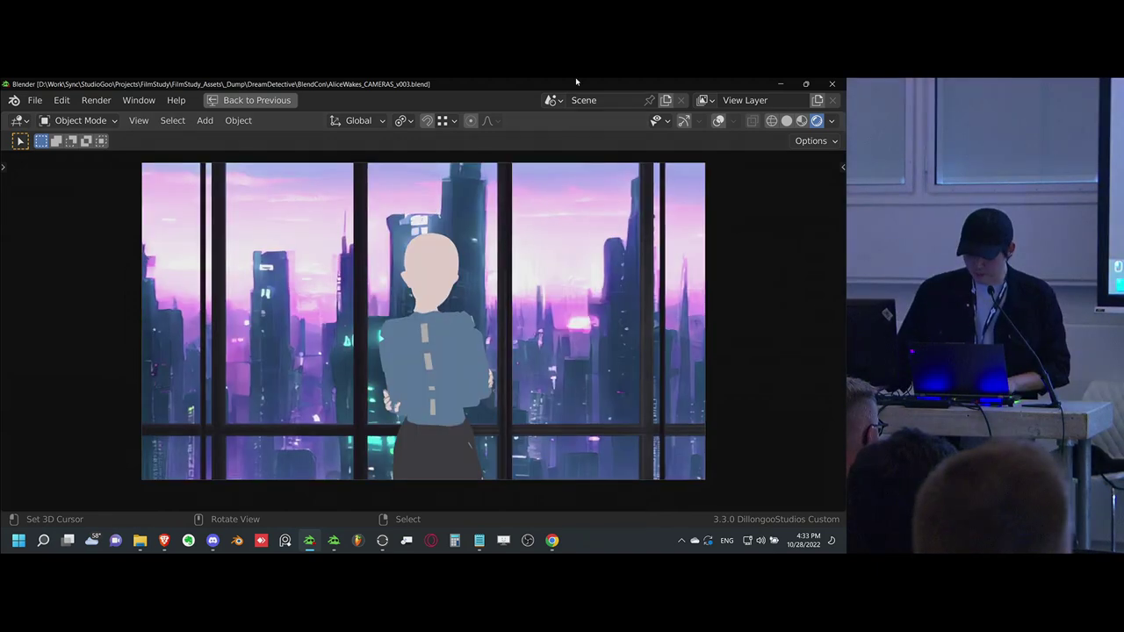
key(ctrl+space)
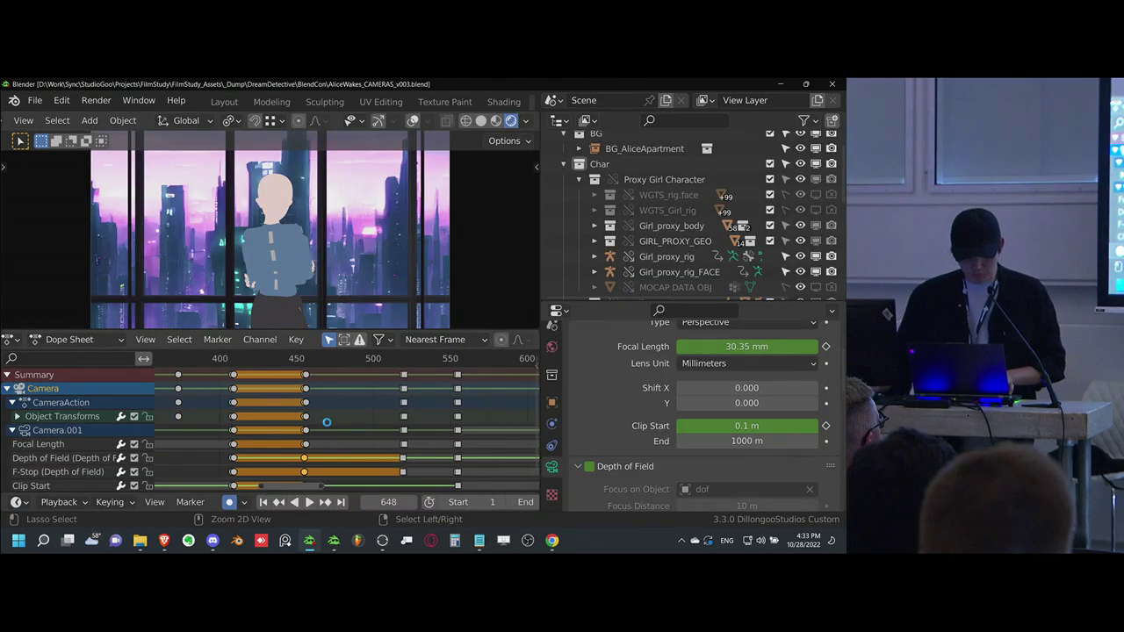
- Save the file, scrub back to the close shot of the girl's upper body, and play it around frame 369
key(ctrl+s)
middle_drag(330, 422, 344, 419)
drag(304, 426, 239, 433)
middle_drag(239, 433, 338, 437)
scroll(314, 436, down, 2)
drag(338, 438, 281, 443)
key(space)
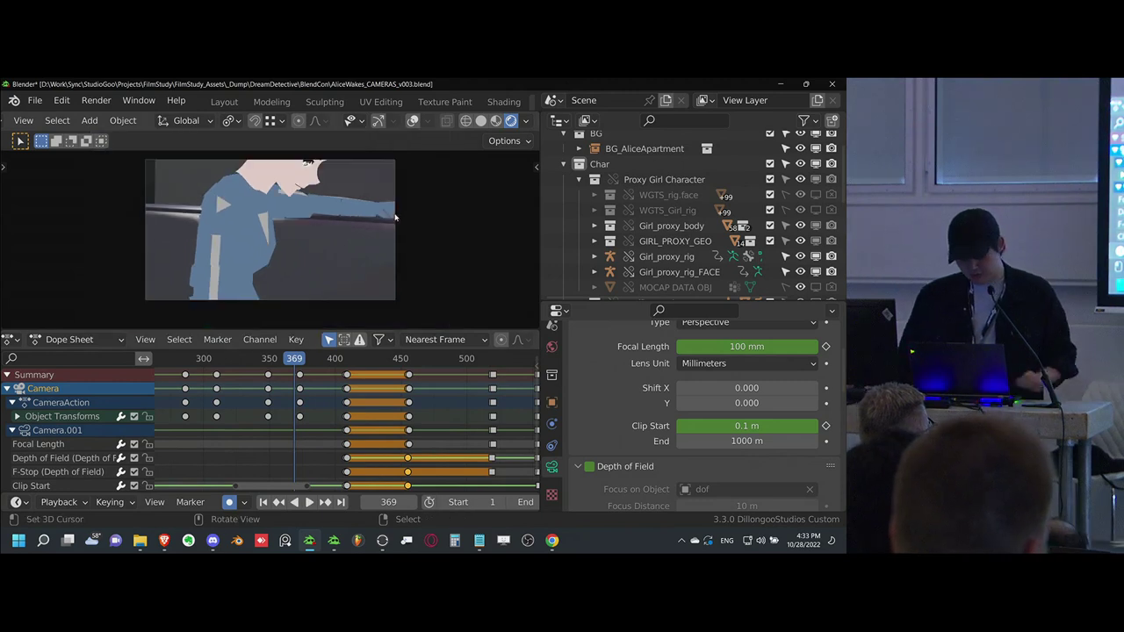
key(space)
- Rotate the camera freely by a small amount at frames 312 and 349 to adjust the framing of the girl's upper body
key(Caps_Lock)
shift+middle_drag(423, 222, 434, 231)
scroll(332, 451, up, 2)
middle_drag(300, 419, 448, 435)
drag(273, 437, 352, 419)
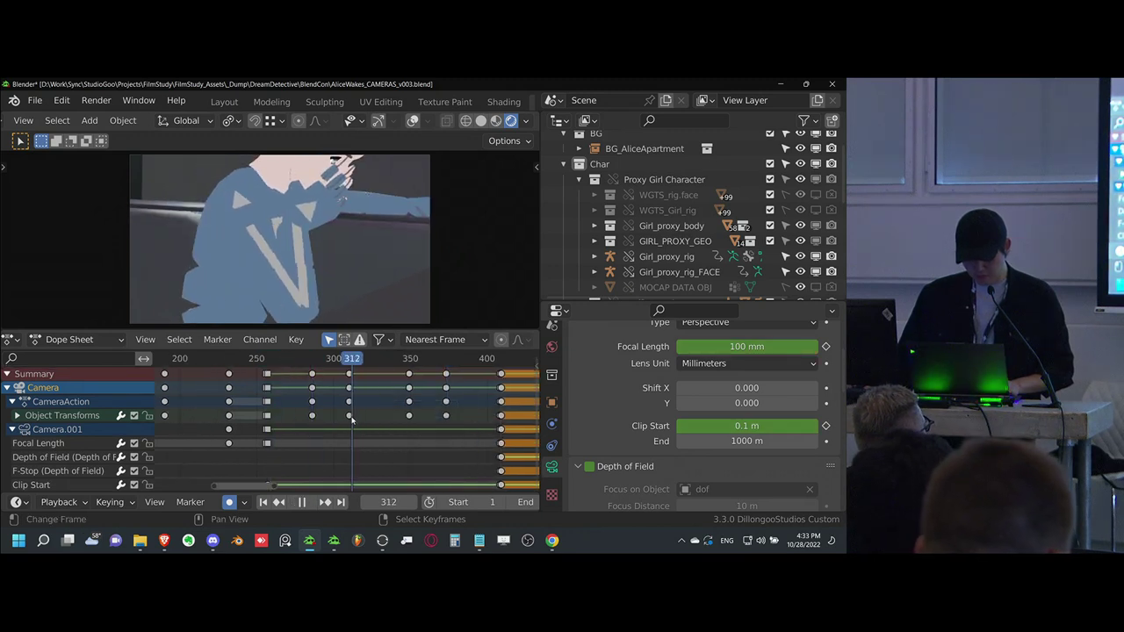
key(r)
key(r)
click(382, 254)
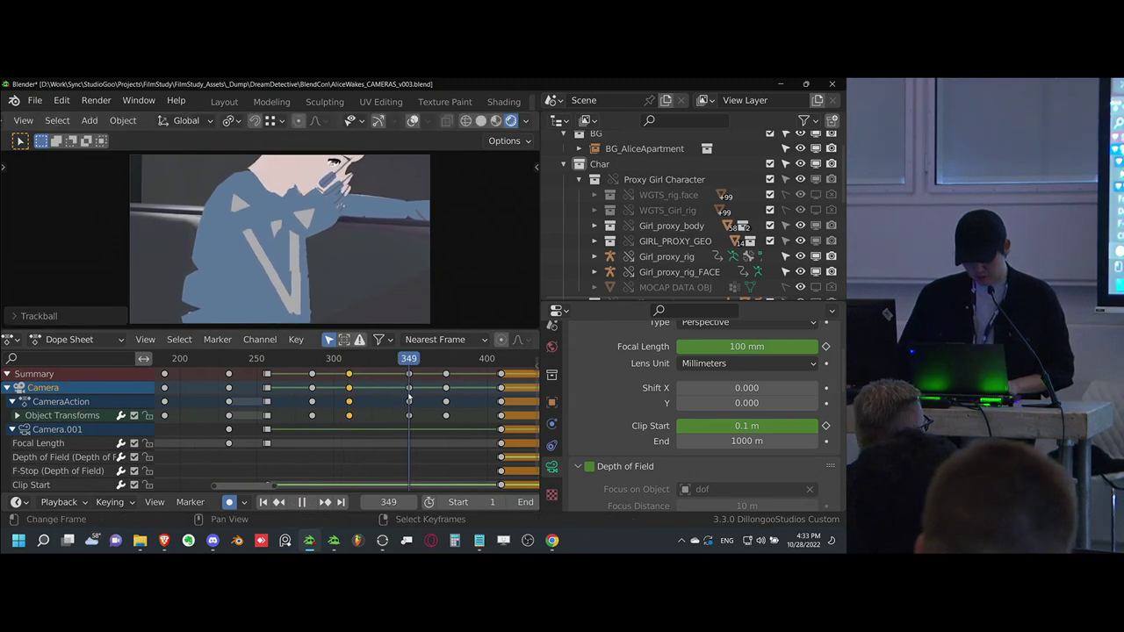
key(r)
key(r)
click(391, 252)
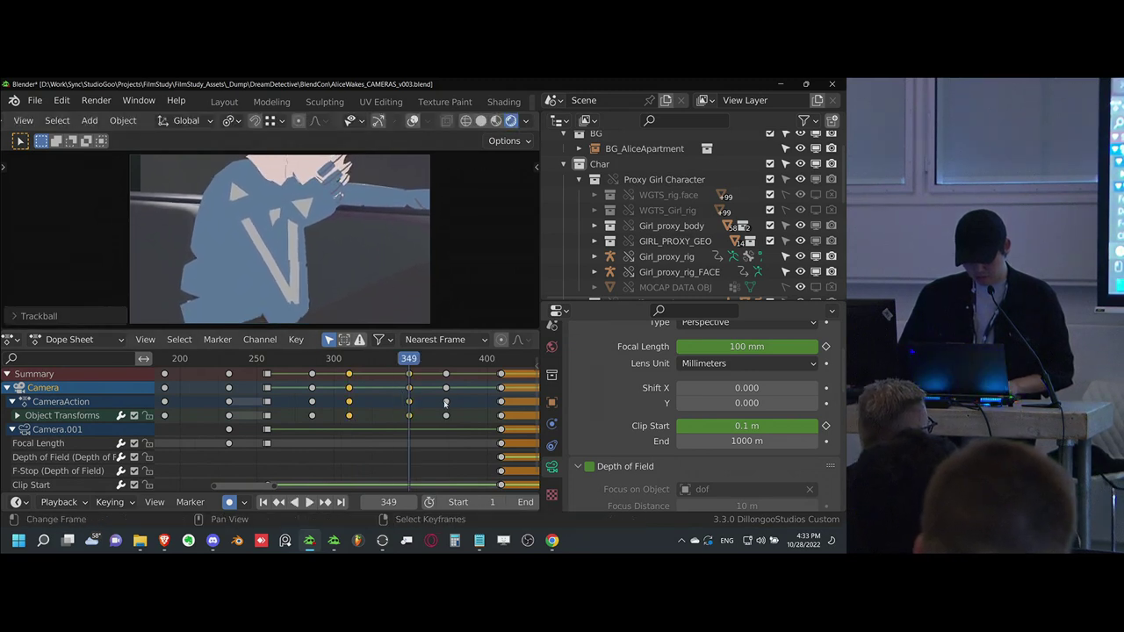
- Rotate the camera freely at frame 373 in two small adjustments to refine the framing of the girl's outstretched arm
key(r)
key(r)
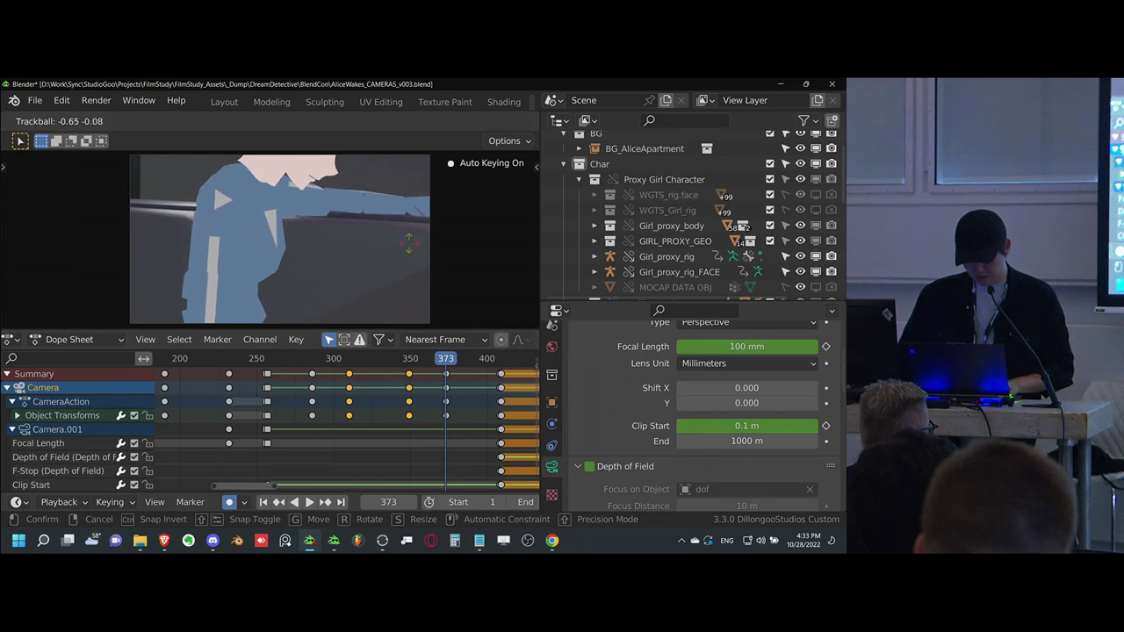
click(417, 241)
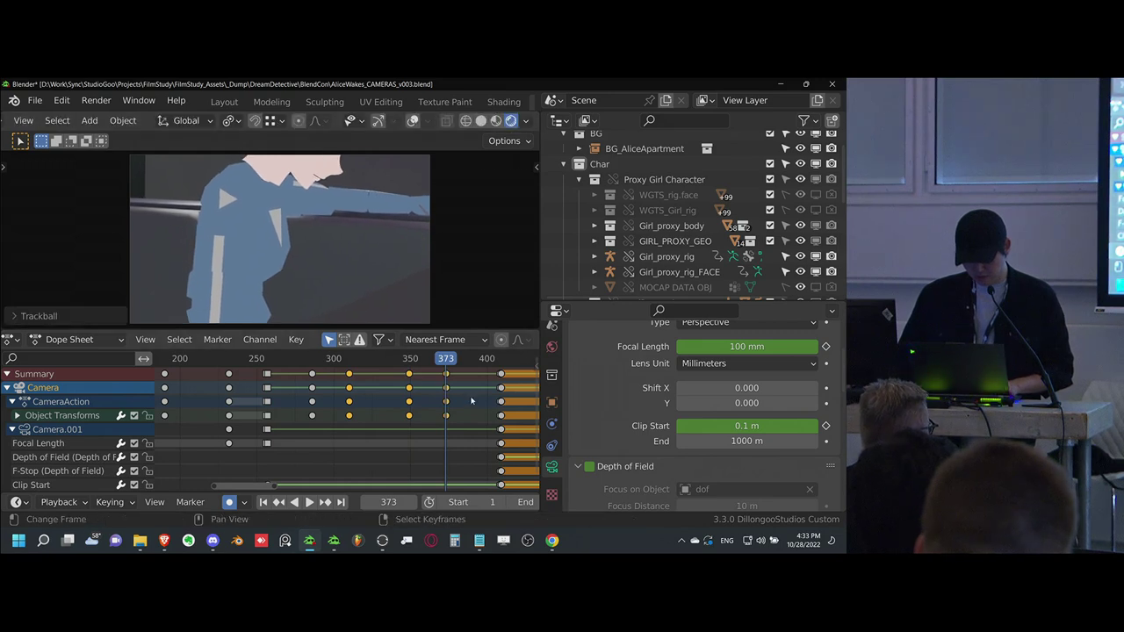
key(r)
key(r)
click(435, 240)
- Play back the adjusted camera moves through the following shots to frame 520, saving the file
key(space)
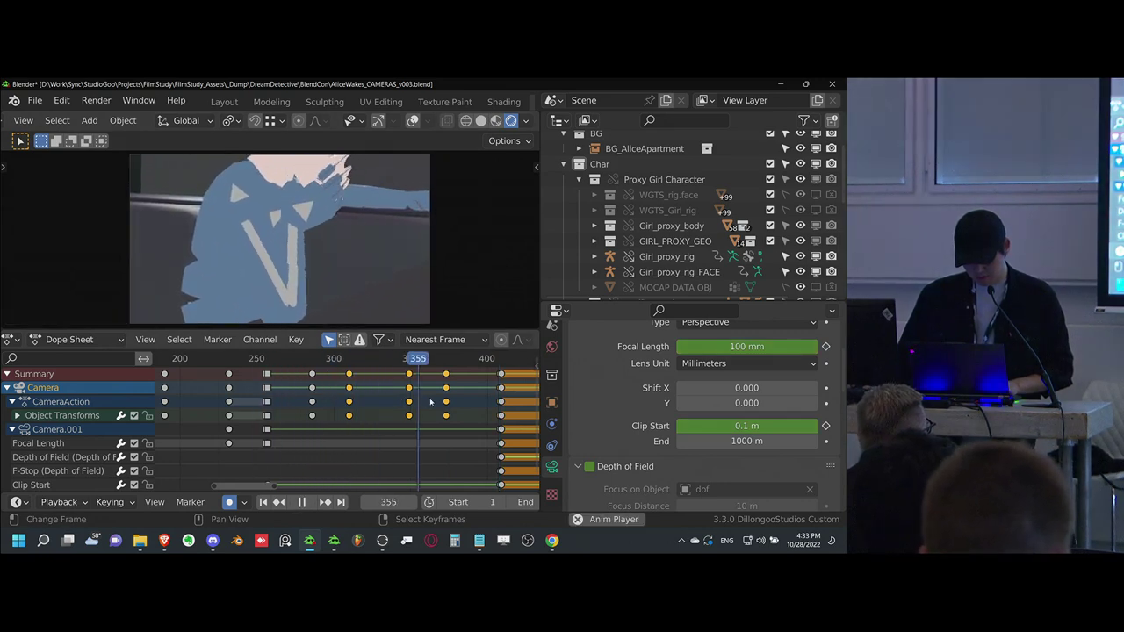
middle_drag(506, 412, 209, 422)
key(ctrl+s)
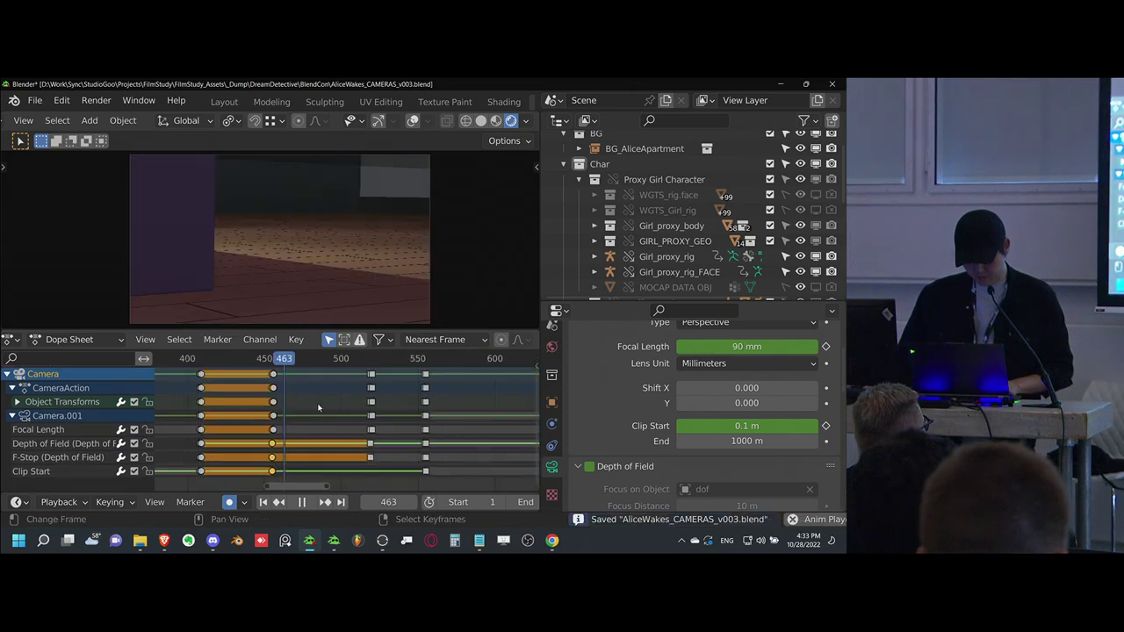
middle_drag(395, 408, 314, 408)
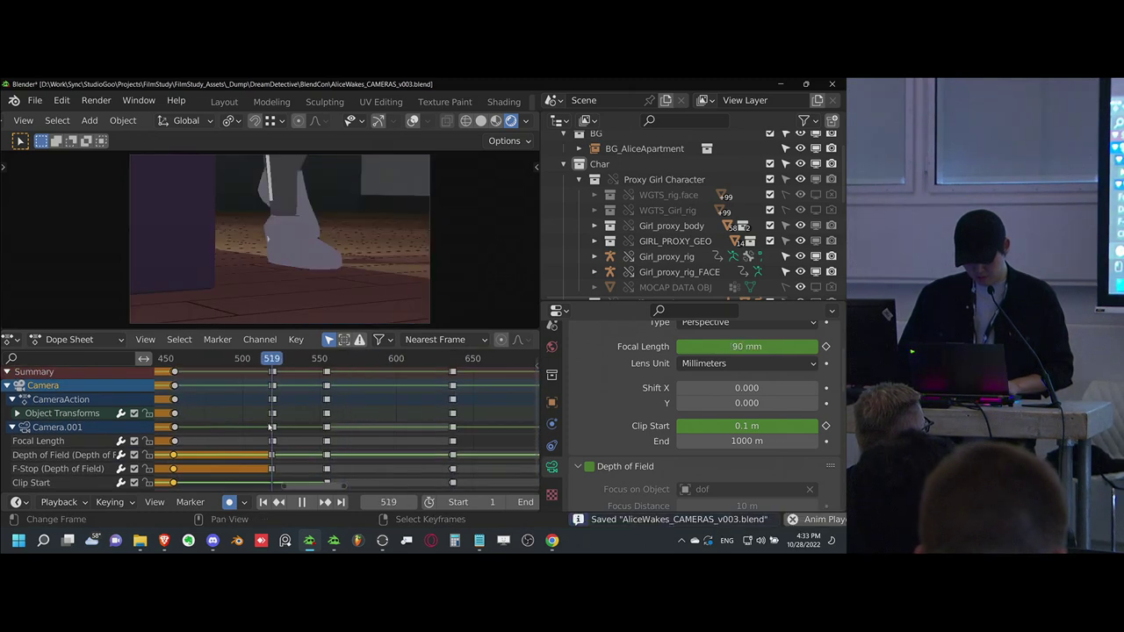
key(space)
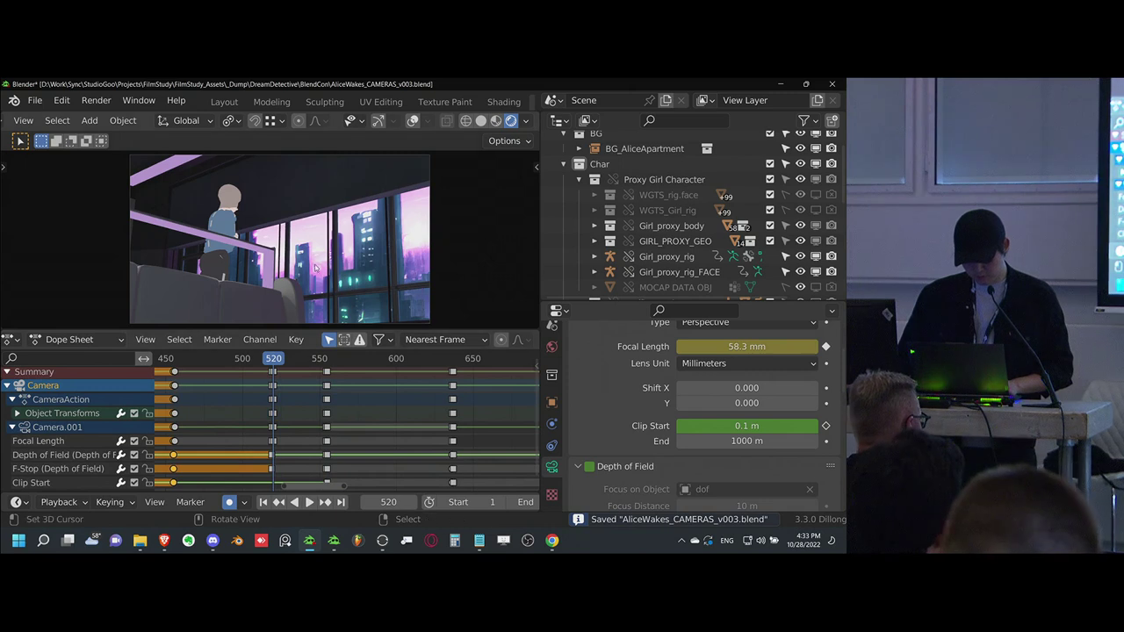
- Save the file and align the camera to a new closer side view of the girl beside the windows at frame 520
key(ctrl+s)
middle_drag(323, 262, 312, 288)
ctrl+scroll(175, 378, up, 3)
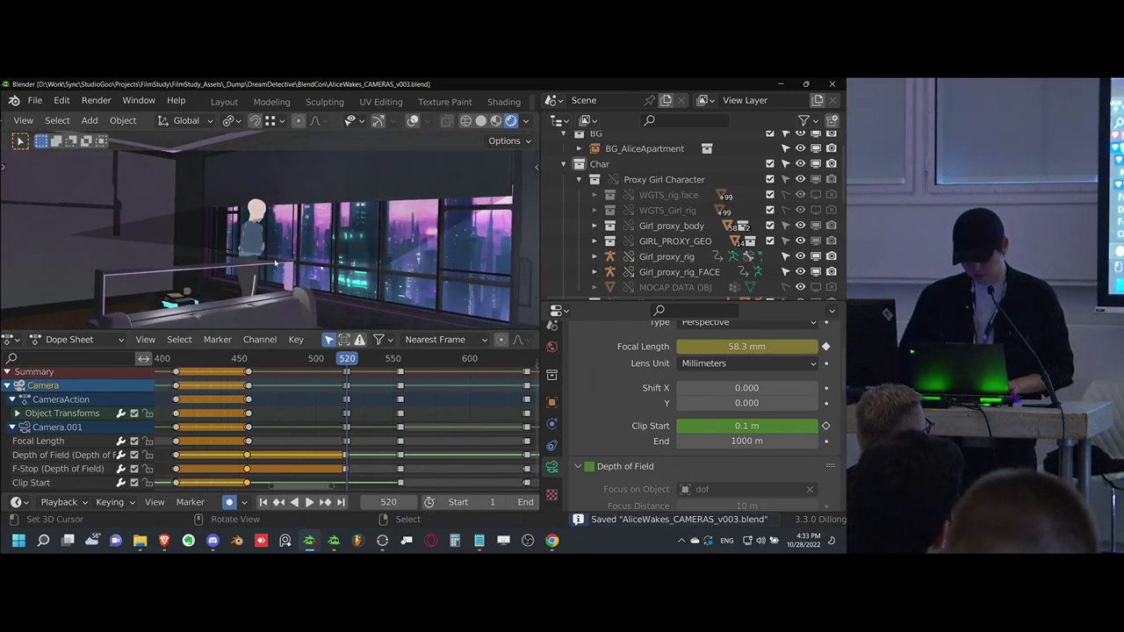
key(KP_0)
key(ctrl+space)
middle_drag(351, 254, 389, 231)
key(ctrl+s)
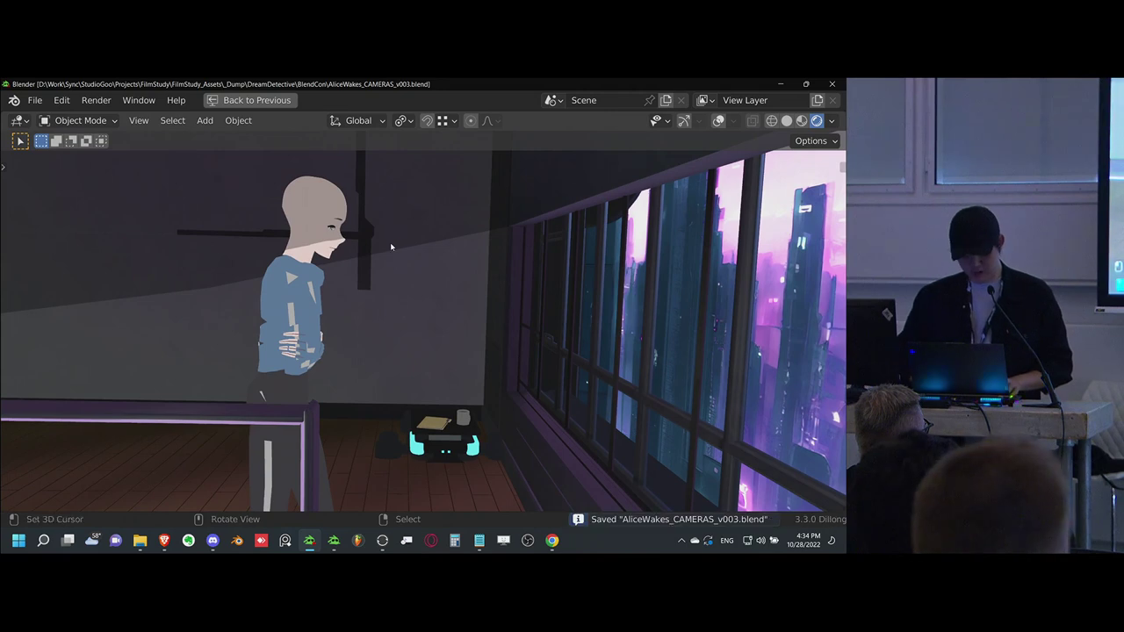
key(KP_0)
- Move and freely rotate the camera at frame 520 to frame the girl in profile with open space in front of her, and save
key(g)
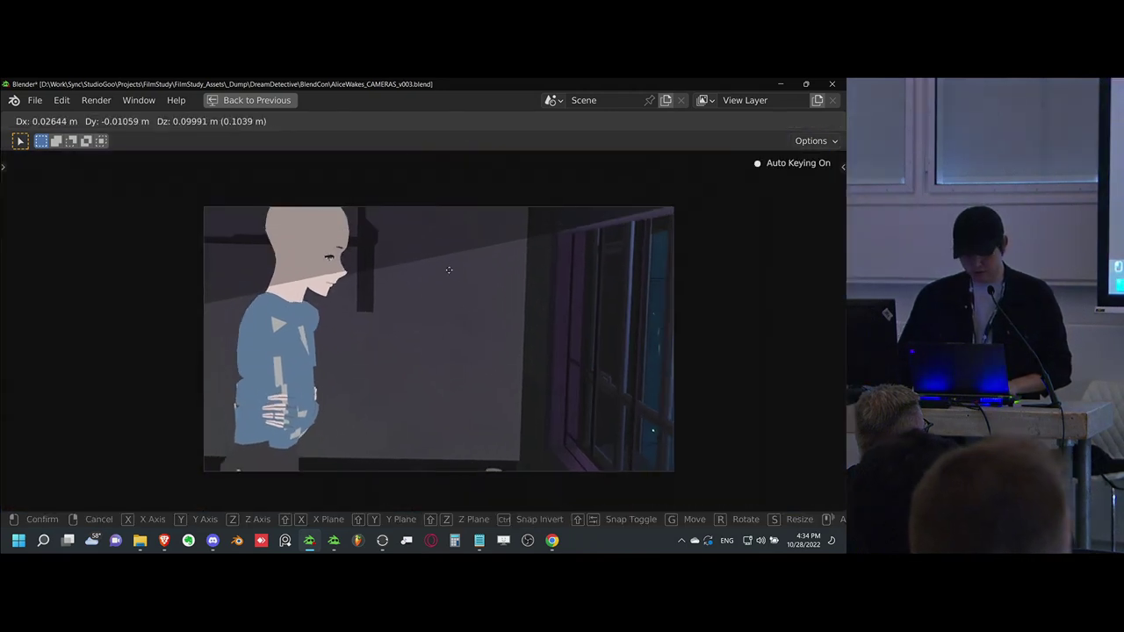
click(447, 268)
key(r)
key(r)
click(447, 333)
key(g)
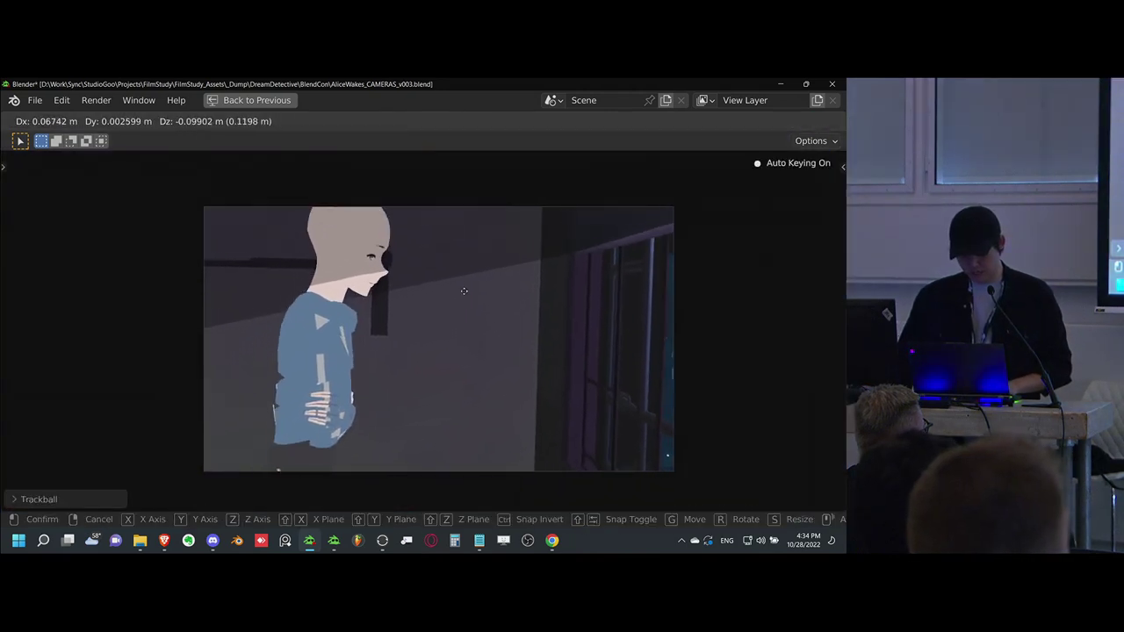
click(463, 292)
key(ctrl+s)
key(n)
key(n)
key(ctrl+space)
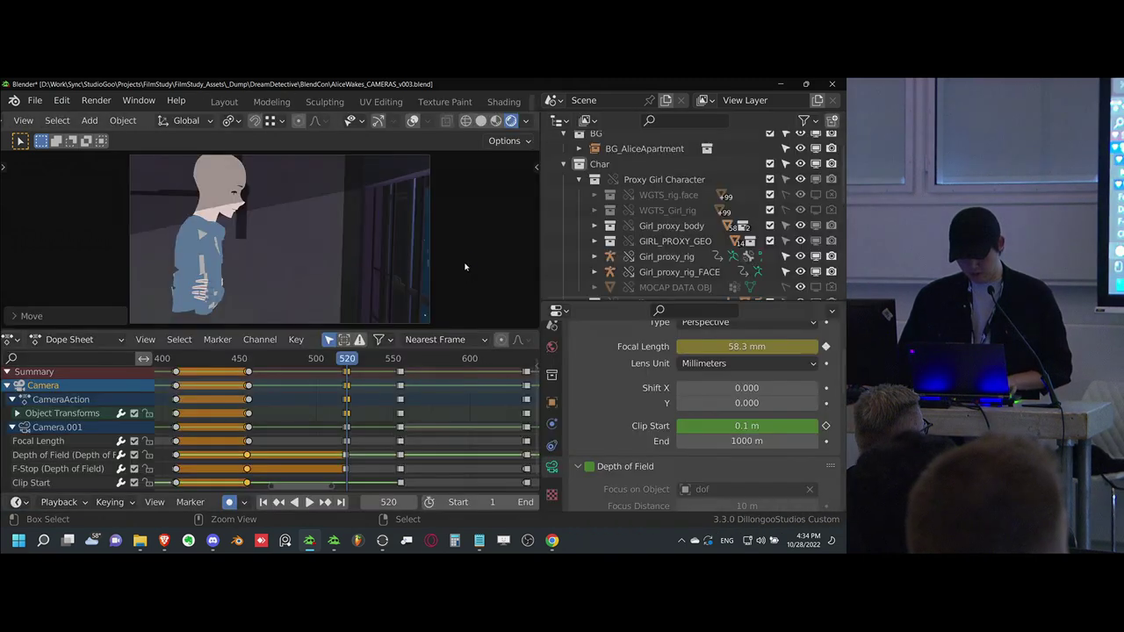
key(ctrl+s)
- Set the camera's Y rotation to 0 at frame 520
key(n)
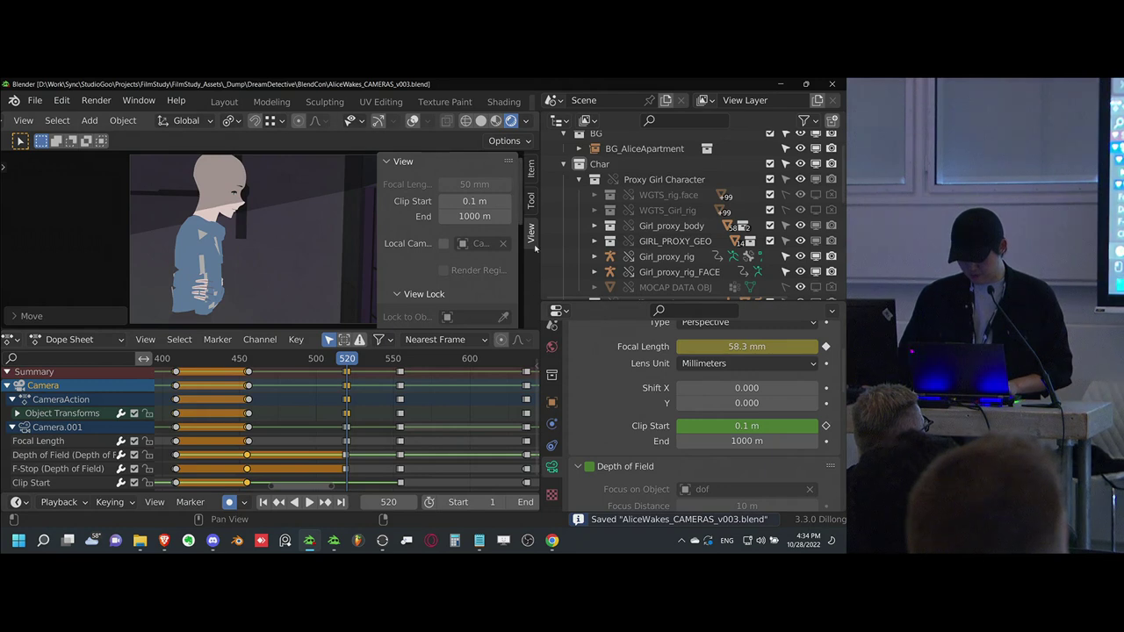
click(531, 170)
scroll(485, 243, down, 2)
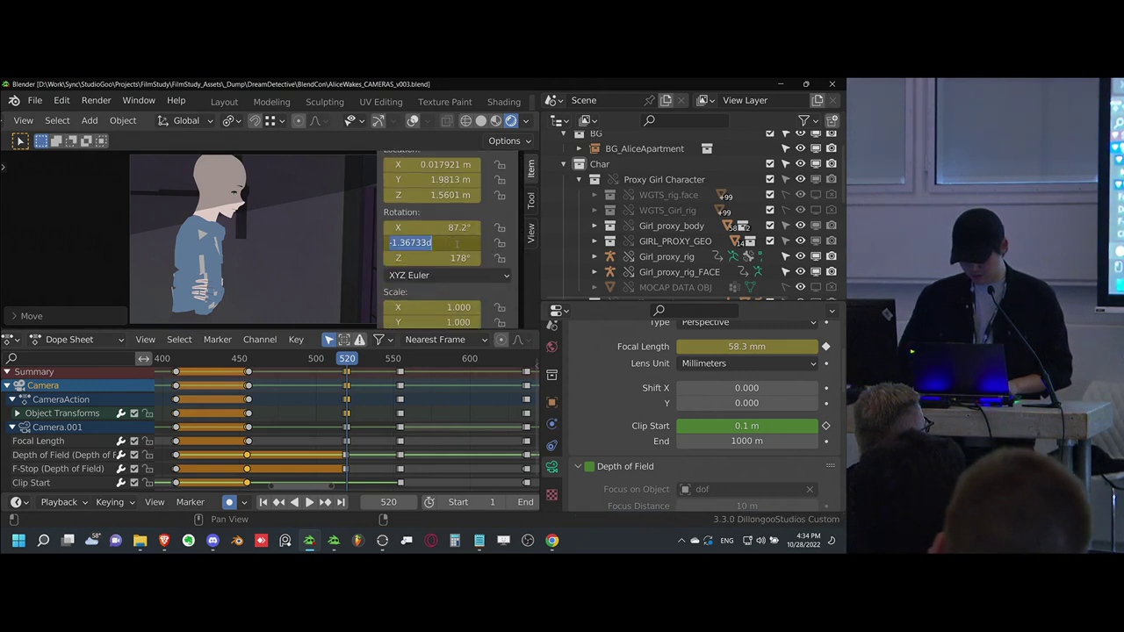
text(0)
key(Return)
key(n)
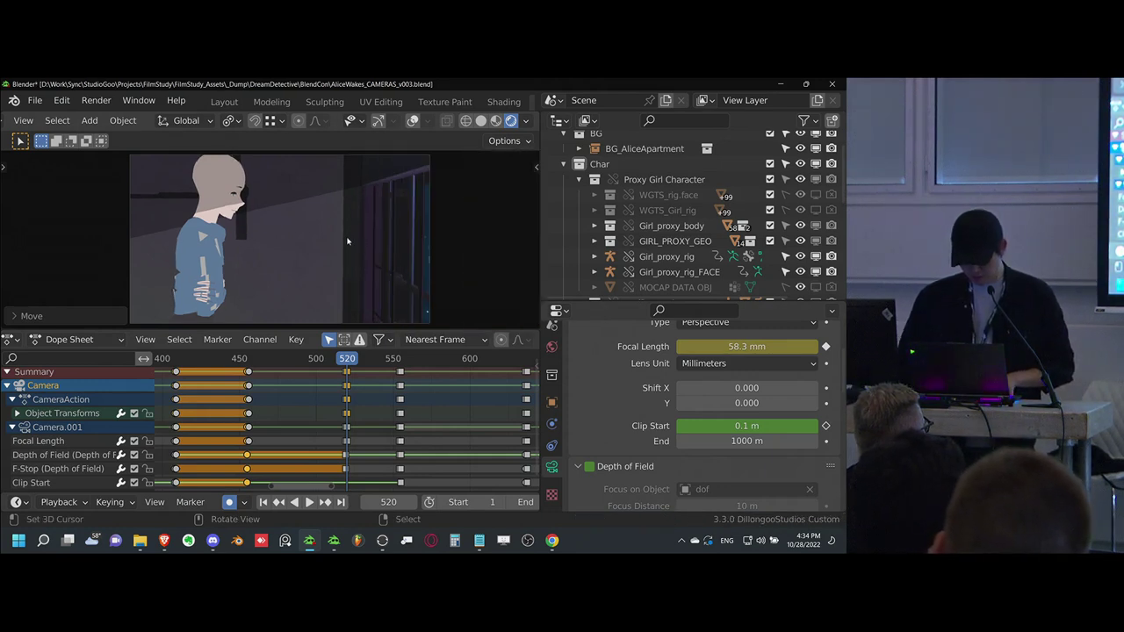
- Rotate the camera about its local X axis at frame 520 to leave headroom above the girl, and save the file
key(Home)
key(r)
key(x)
key(x)
click(310, 295)
key(ctrl+s)
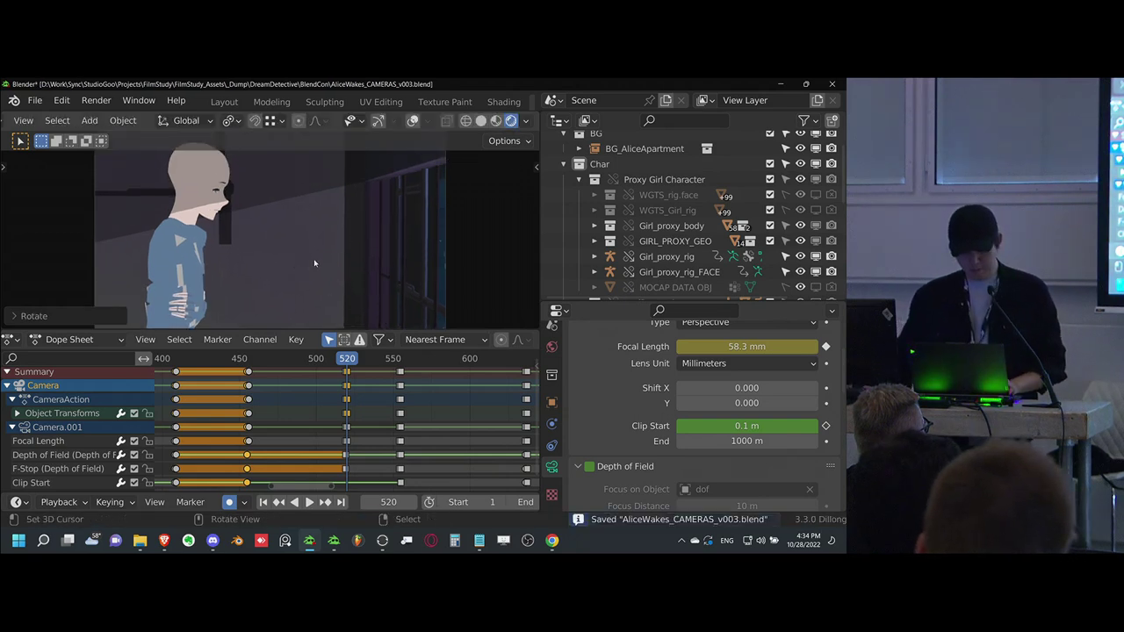
scroll(315, 262, down, 1)
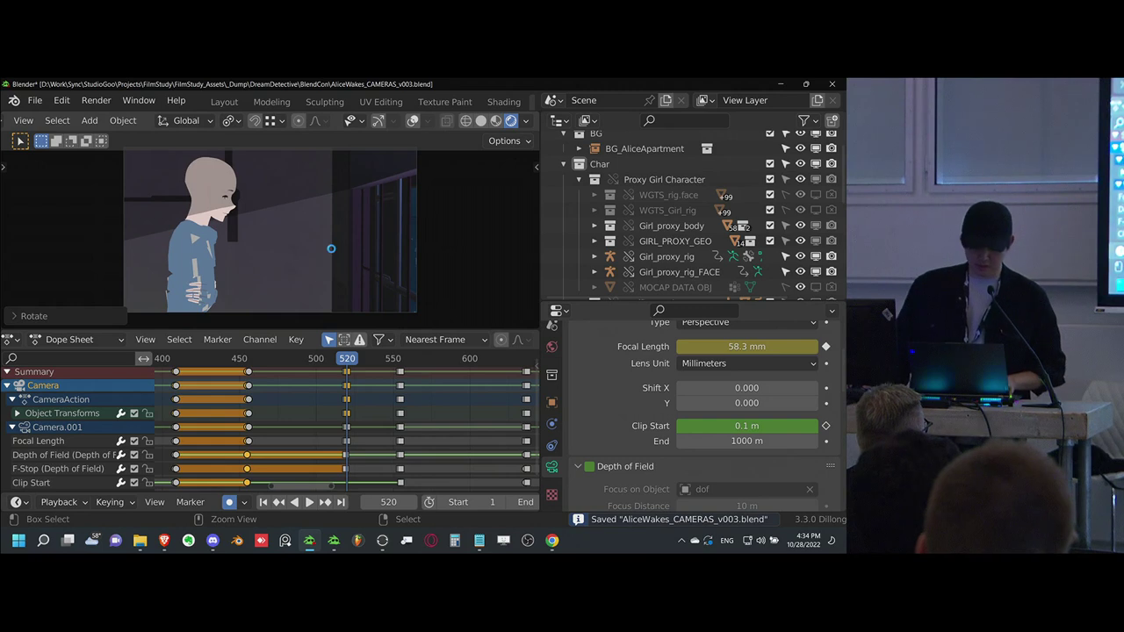
shift+middle_drag(333, 247, 344, 259)
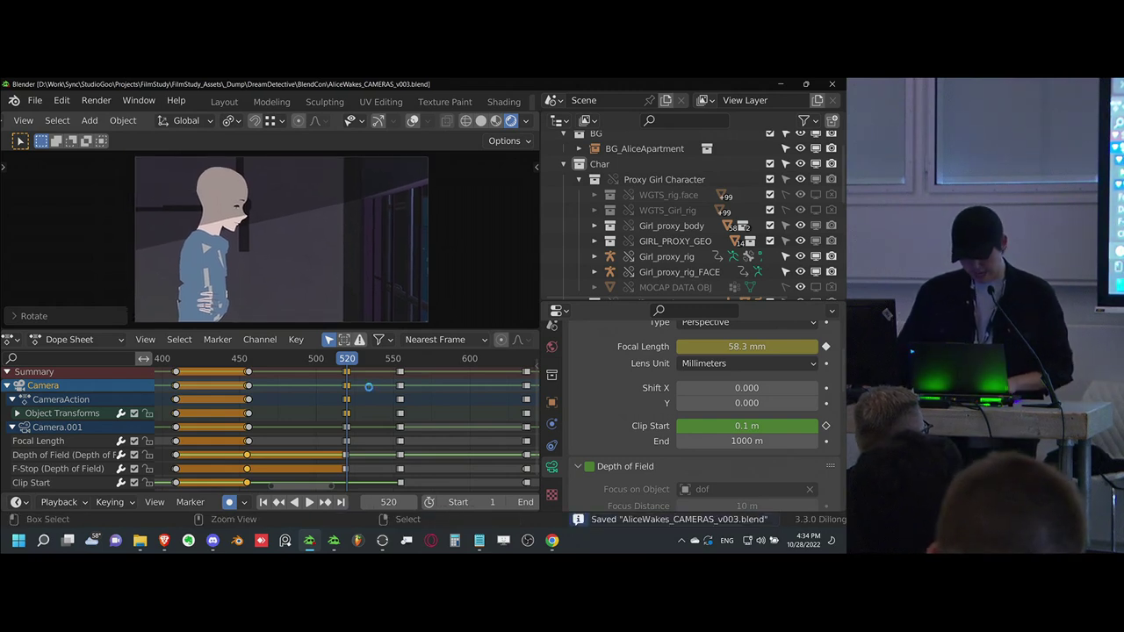
- Insert keyframes on the camera channels at frame 520 and select the object transform keys there
key(i)
click(373, 392)
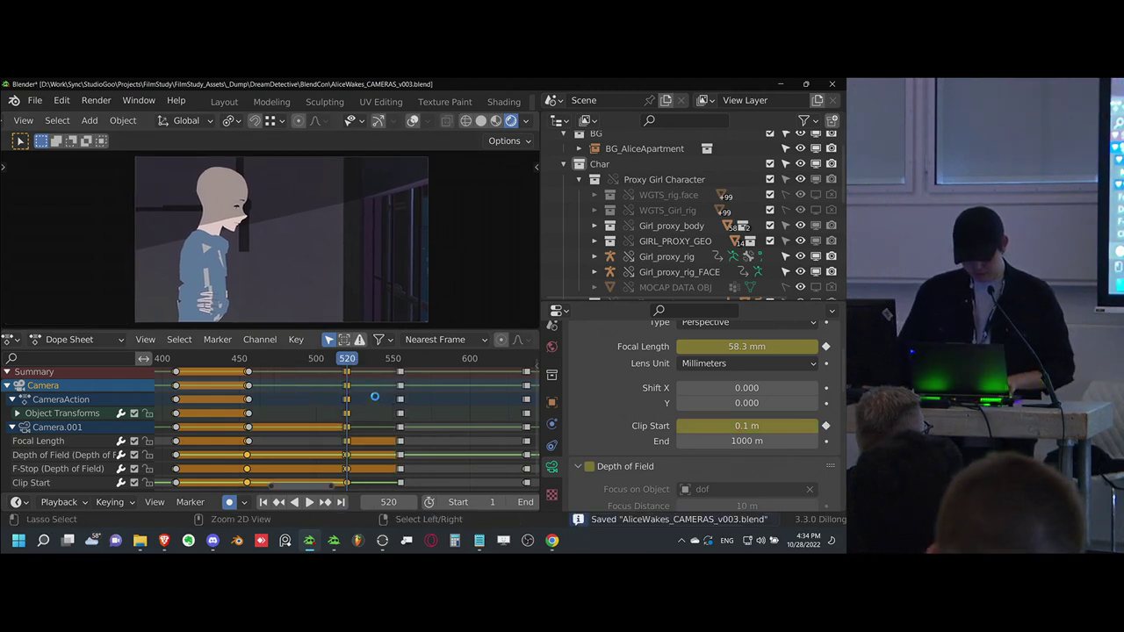
ctrl+middle_drag(374, 397, 370, 421)
click(350, 413)
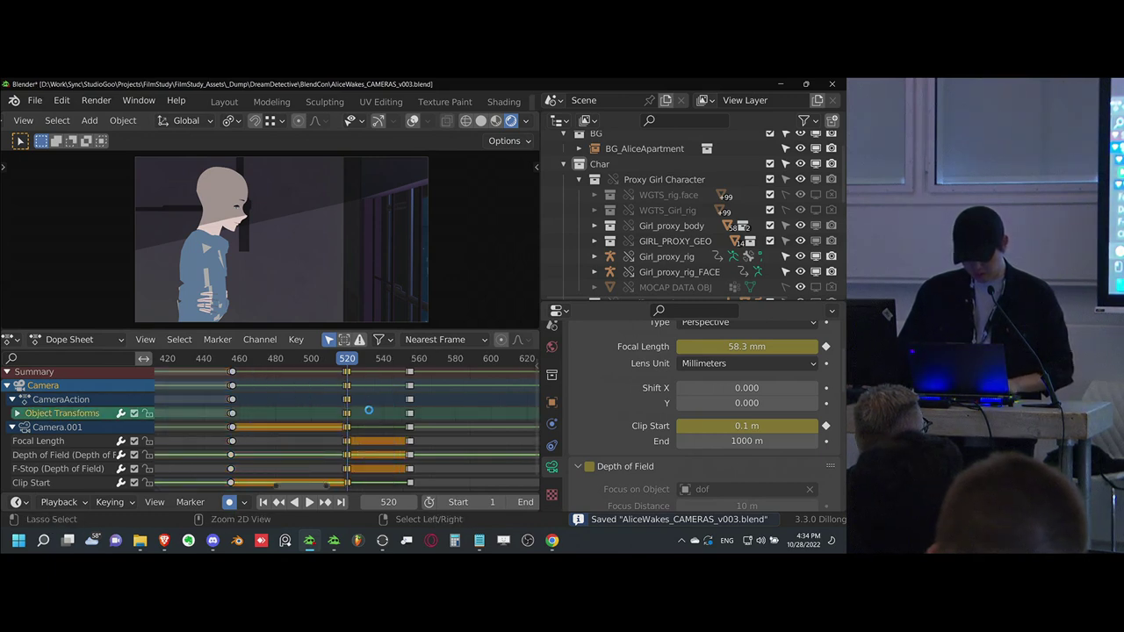
- Save the file and duplicate the camera keyframes from frame 520 to frame 554 to hold the framing
key(ctrl+s)
ctrl+middle_drag(369, 410, 378, 413)
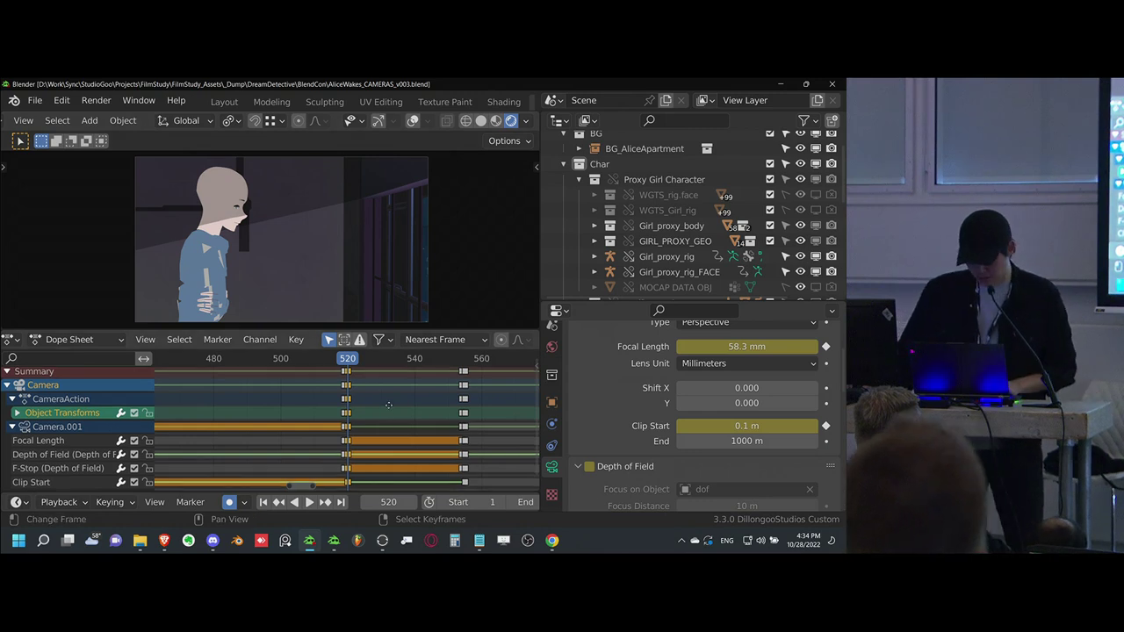
middle_drag(389, 405, 380, 408)
drag(343, 422, 335, 424)
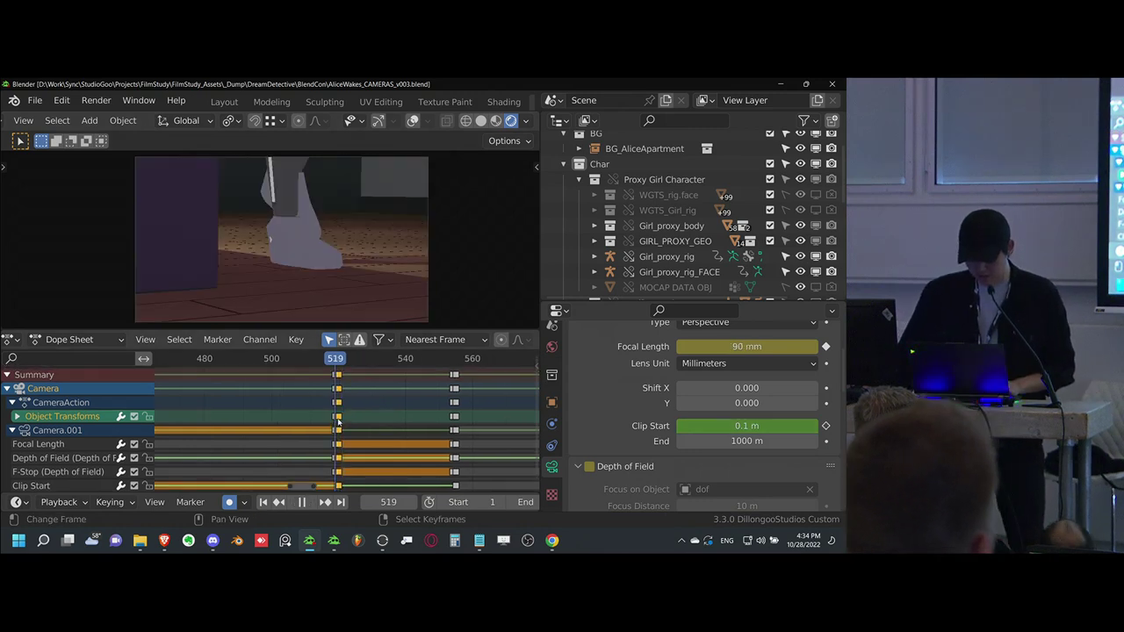
key(space)
key(g)
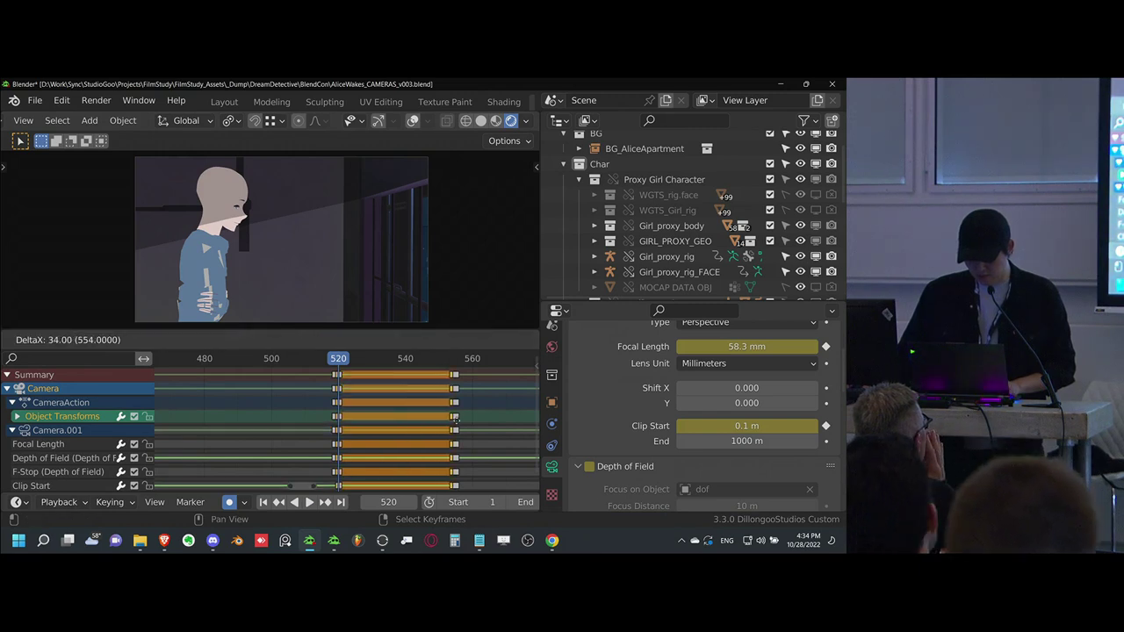
click(456, 420)
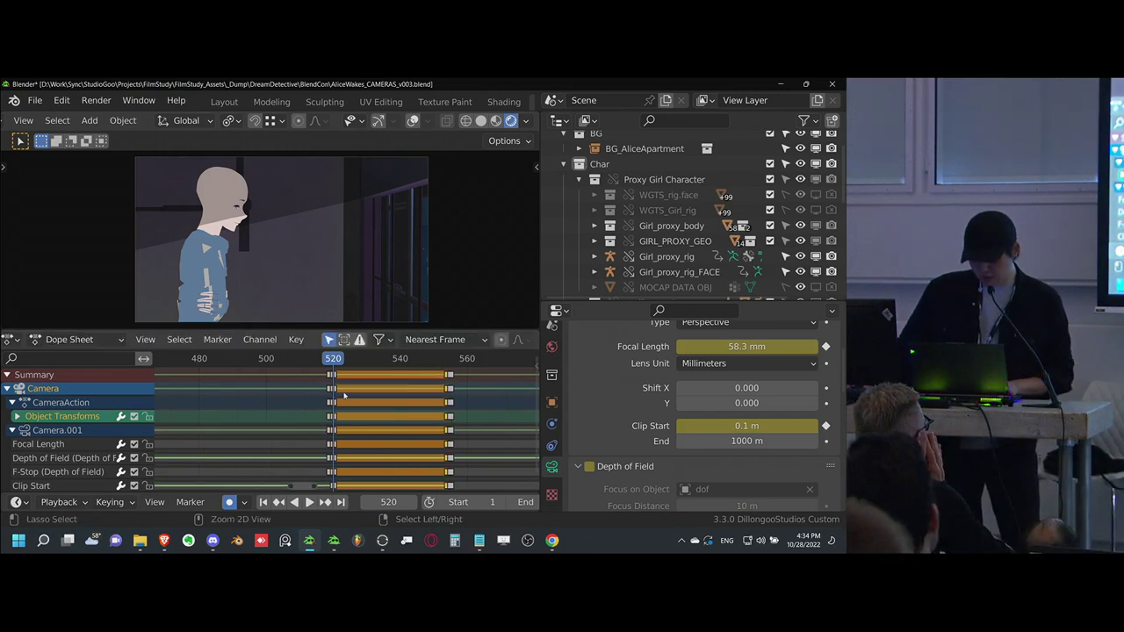
- Move the camera about 0.46 m along its local X axis at frame 554 to follow the girl, saving before and after
key(ctrl+s)
key(space)
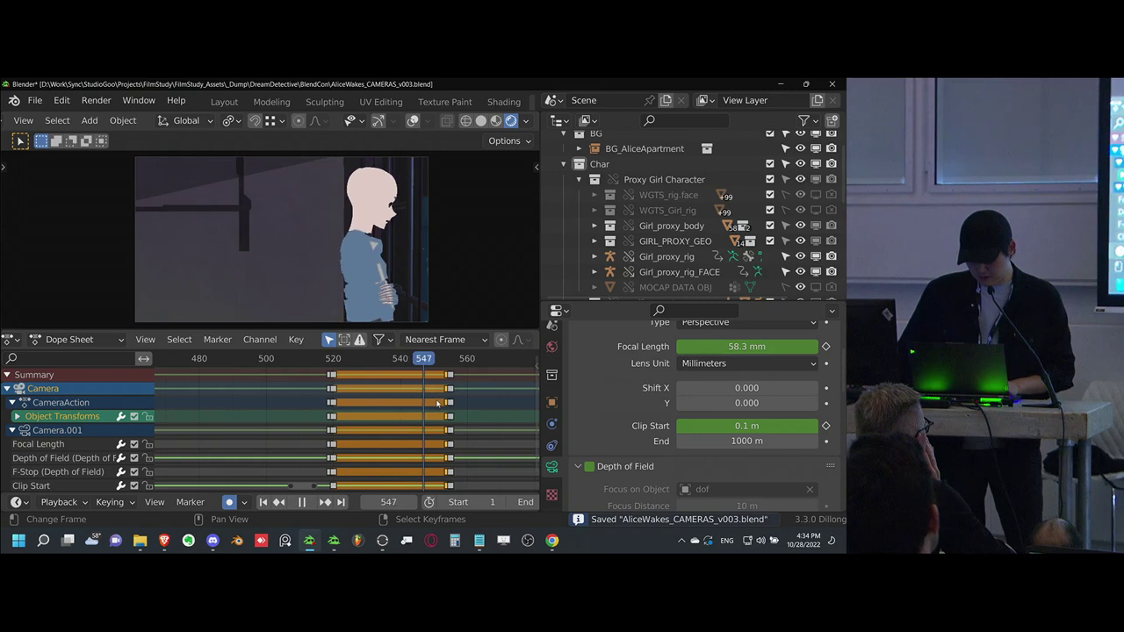
key(space)
key(g)
key(x)
key(x)
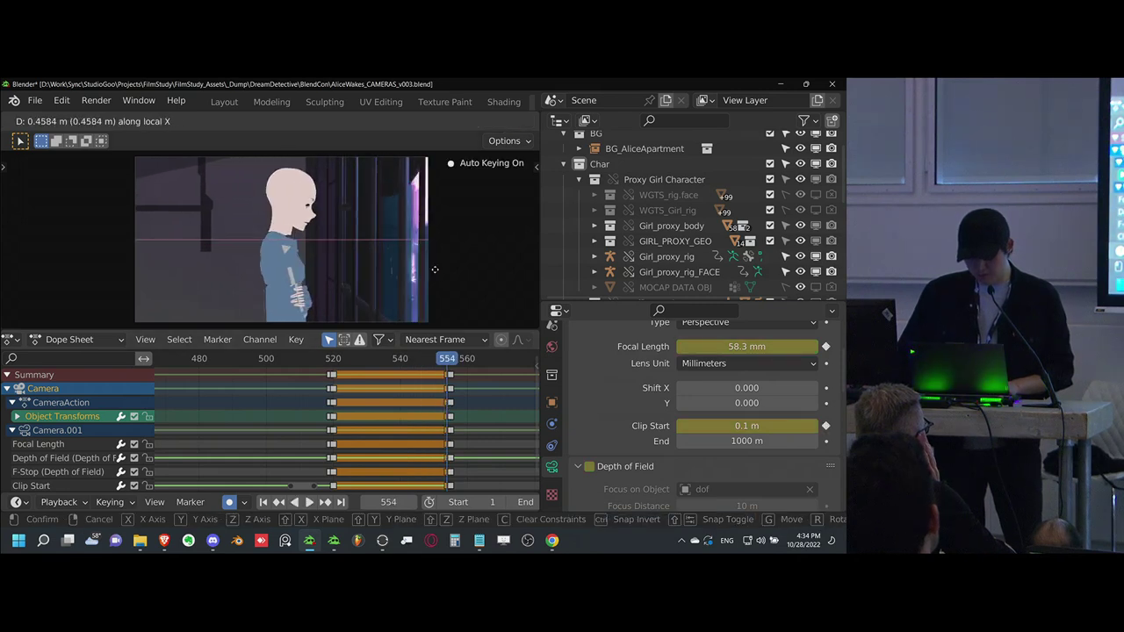
click(435, 269)
key(ctrl+s)
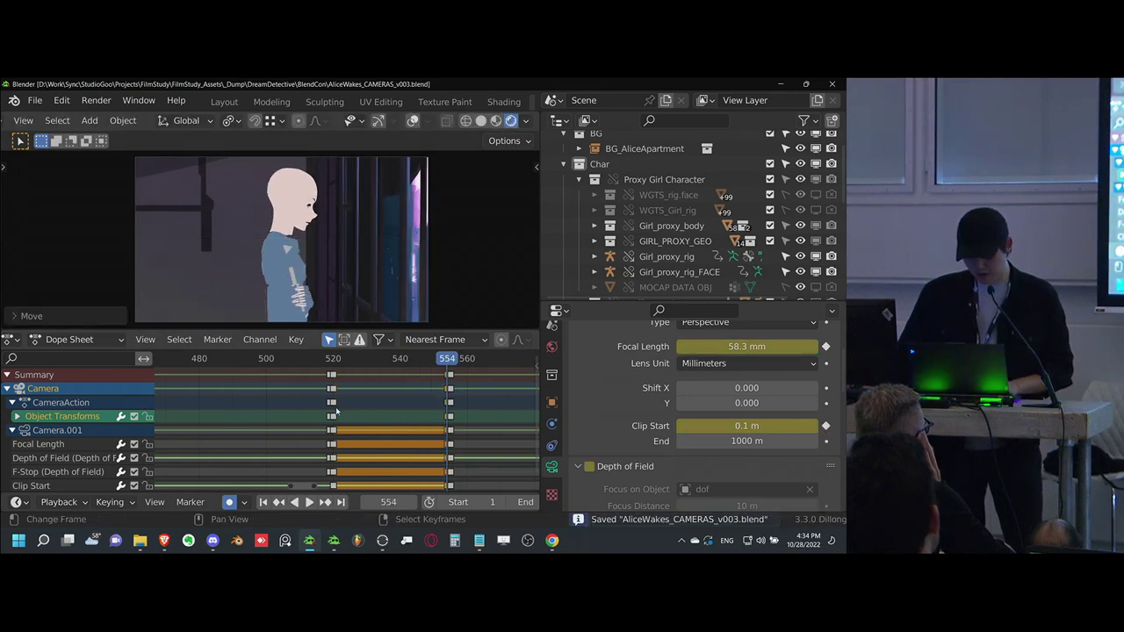
- Shift the camera slightly along its local X axis at frame 520 to bring the girl closer to the frame's centre, and play the shot
key(space)
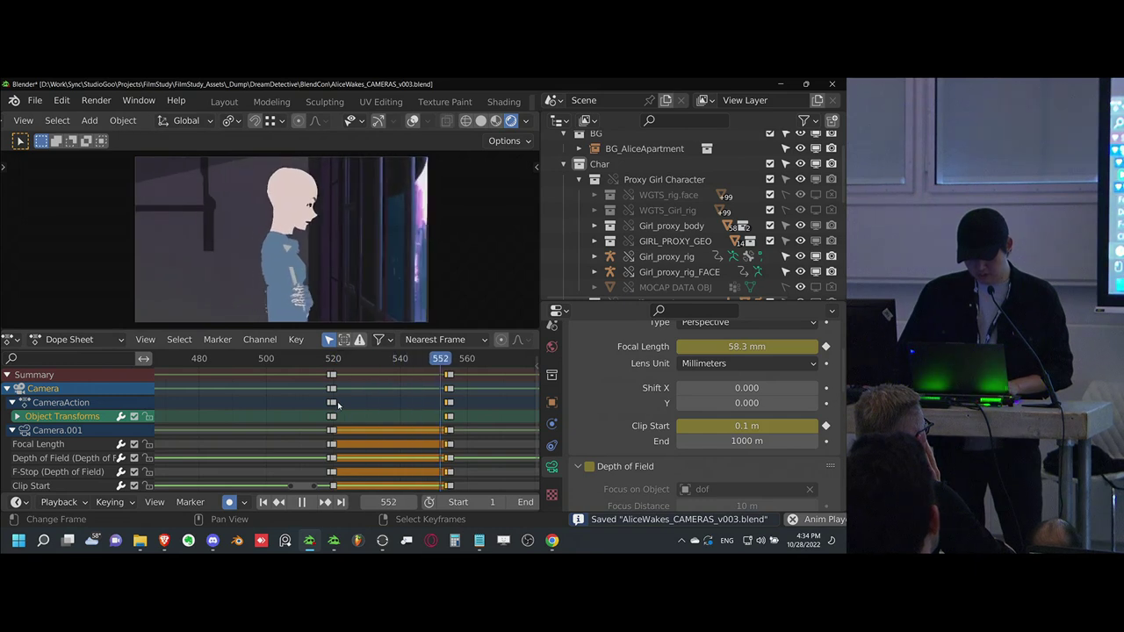
key(space)
drag(336, 422, 322, 416)
key(g)
key(x)
key(x)
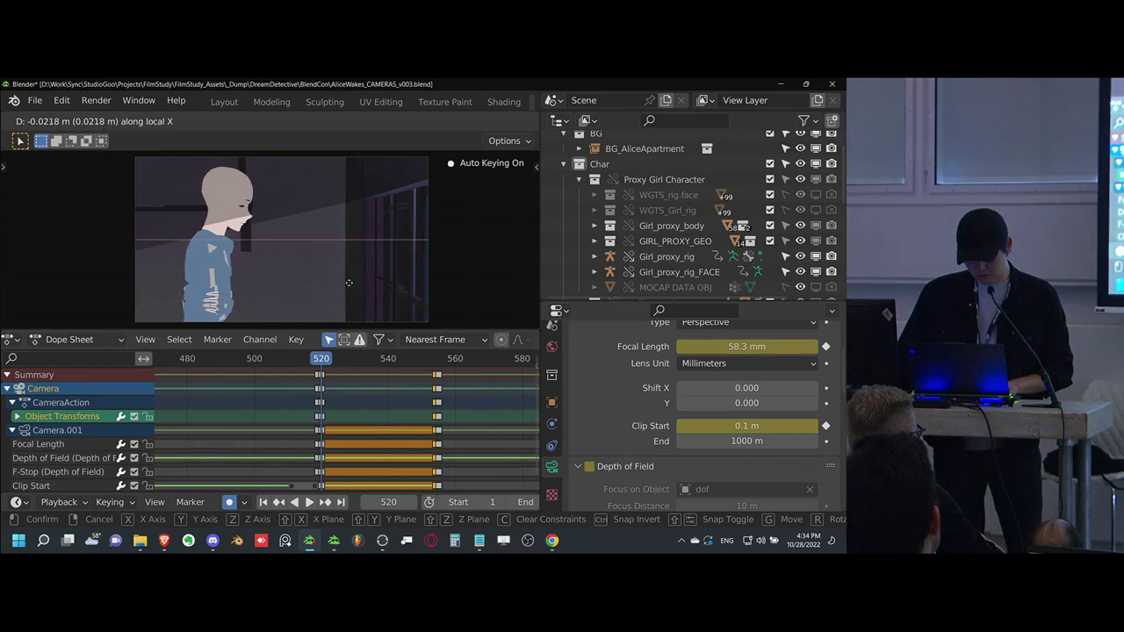
key(Return)
key(space)
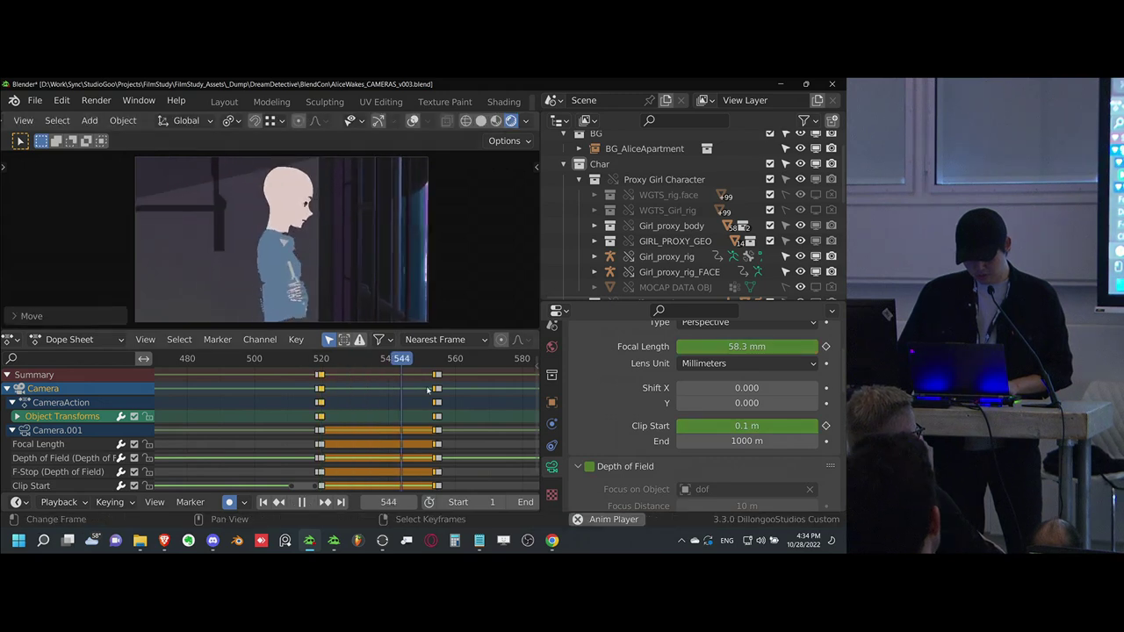
- Refine the camera position along its local X axis at frame 554 to leave more space in front of the girl
key(space)
click(435, 390)
key(g)
key(x)
key(x)
click(429, 272)
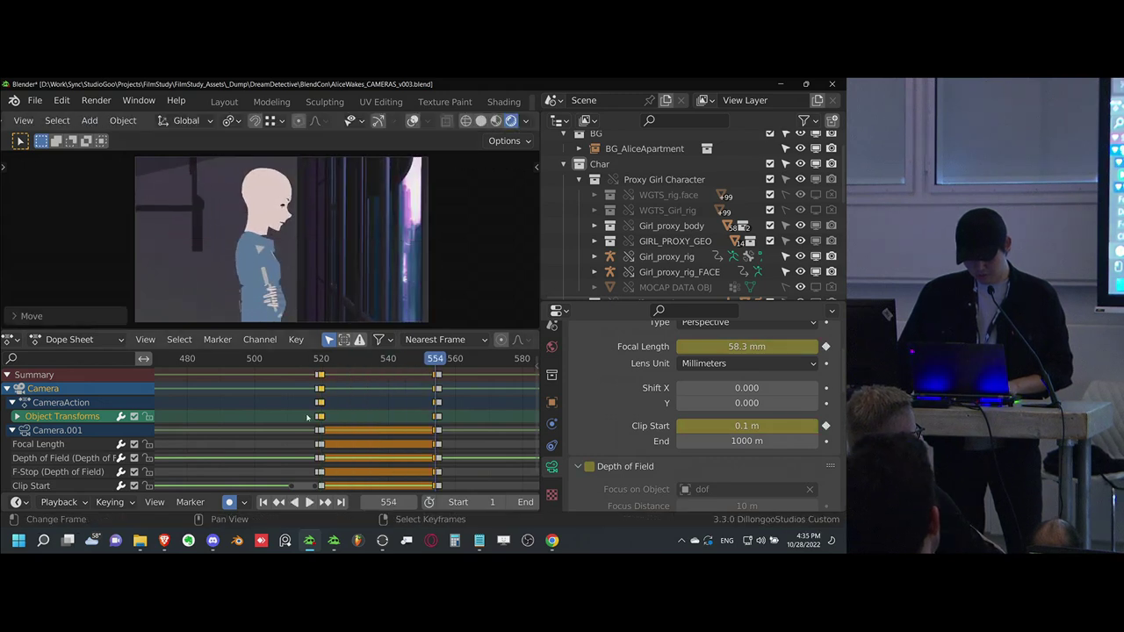
key(space)
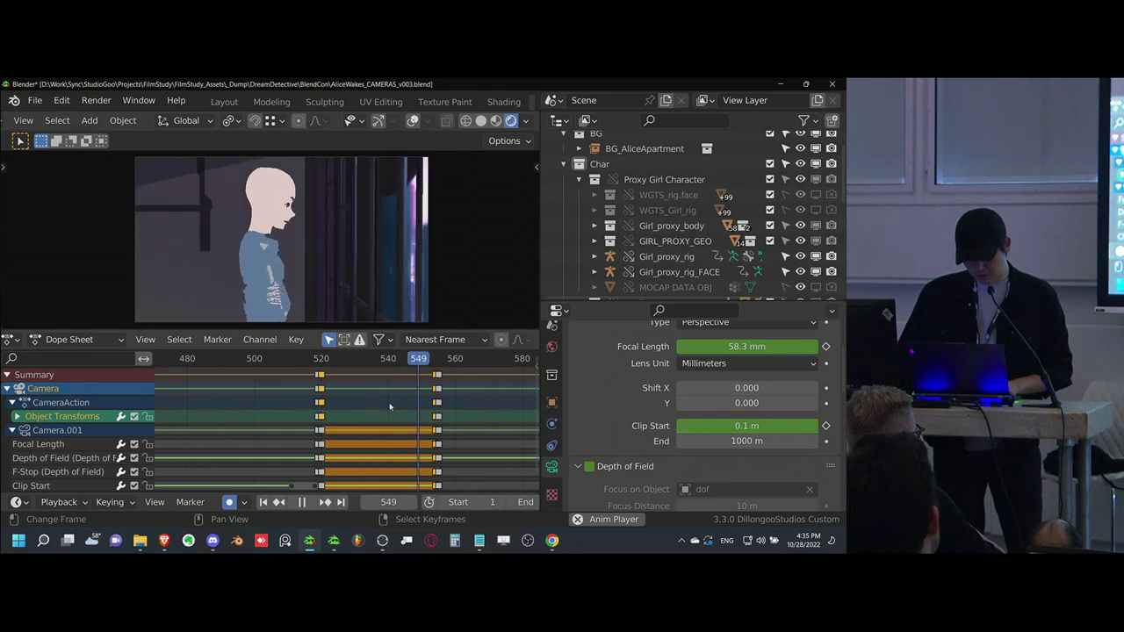
key(g)
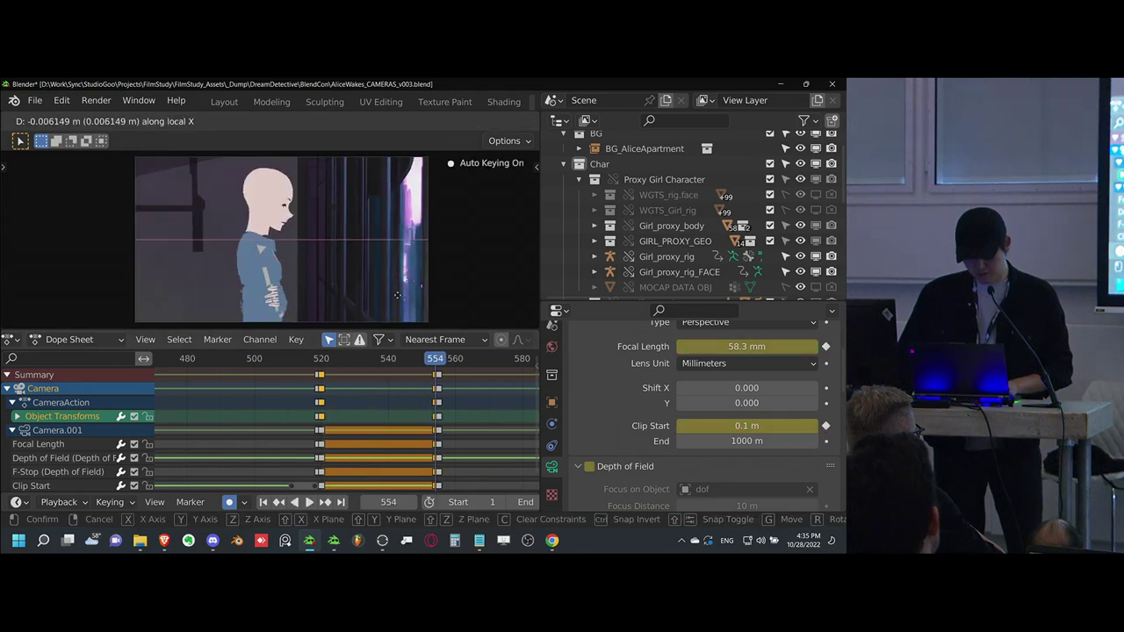
key(Return)
- Duplicate the frame 554 camera keyframes onto frame 520 and save the file
click(322, 423)
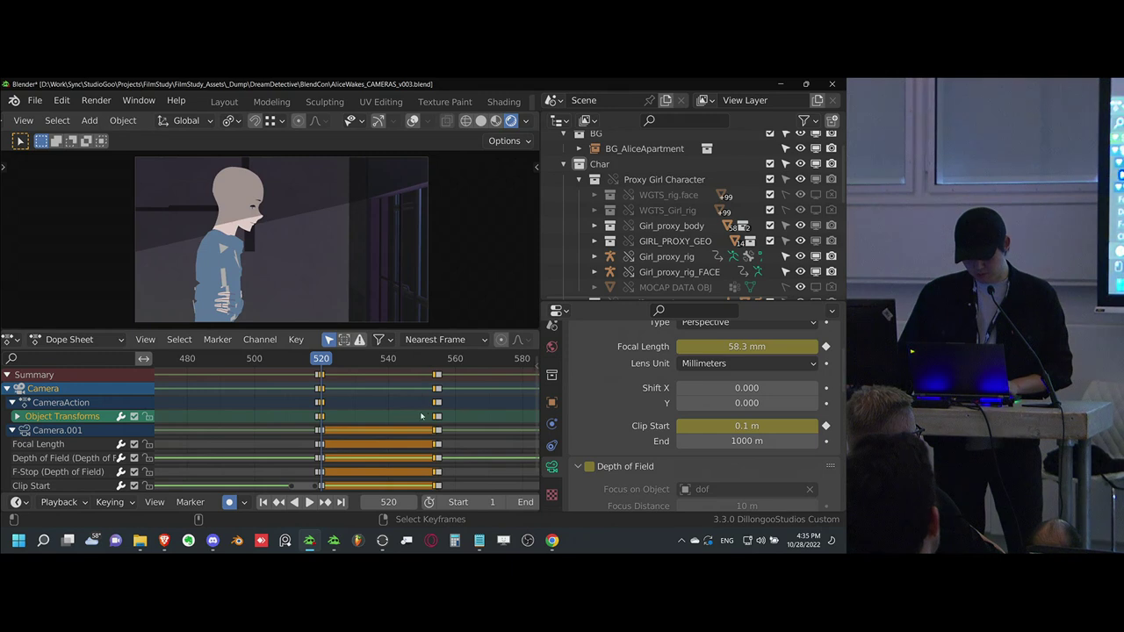
key(shift+d)
click(321, 435)
key(g)
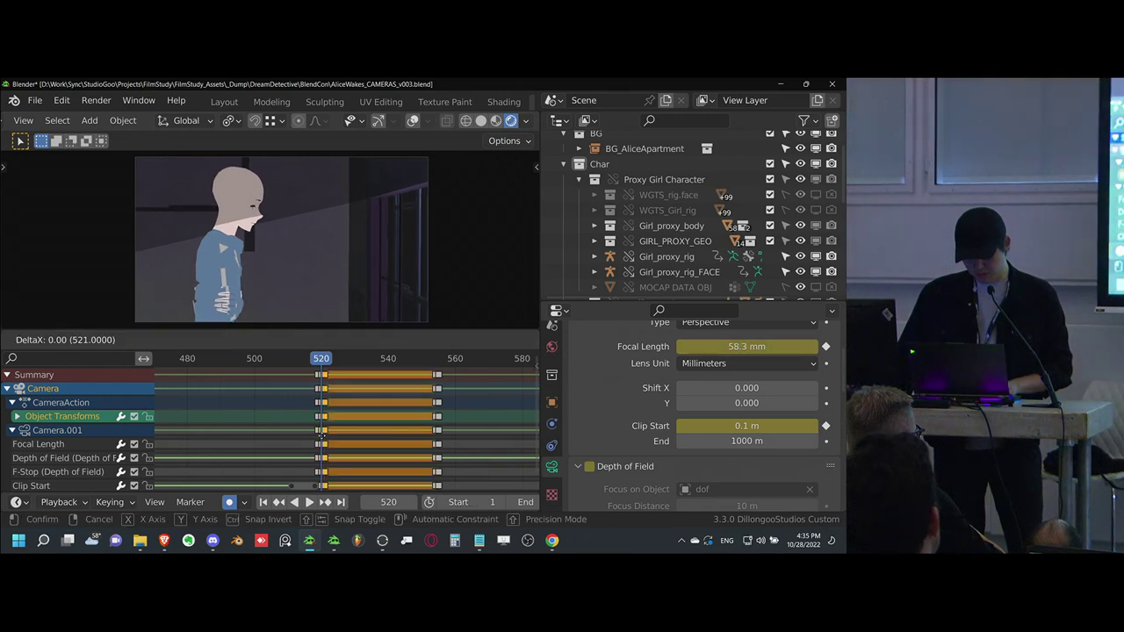
click(320, 437)
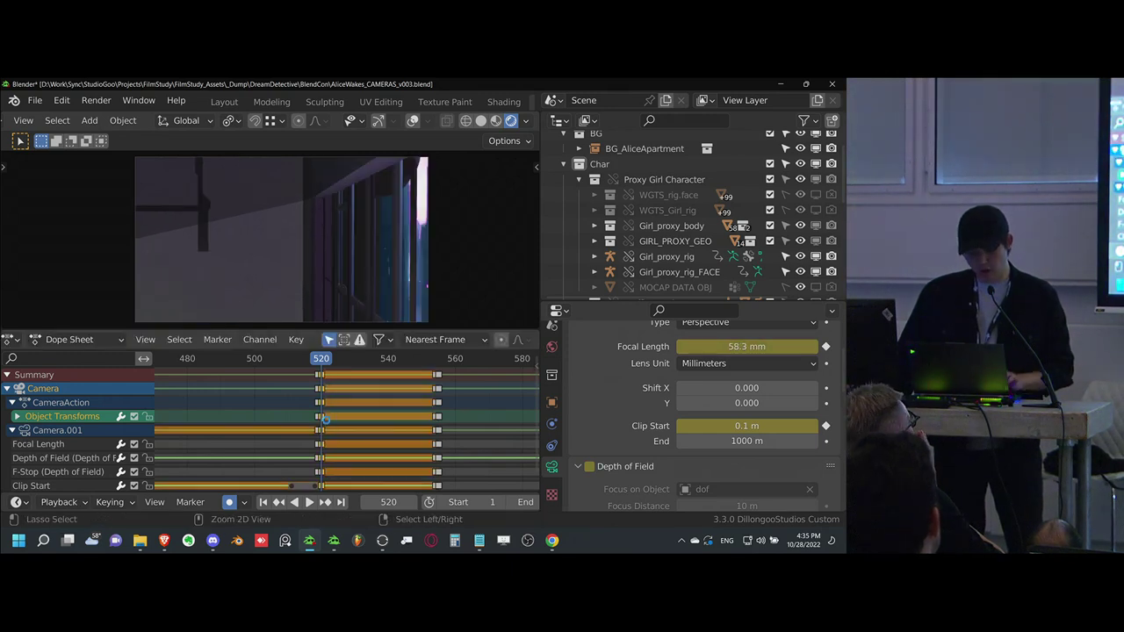
key(ctrl+s)
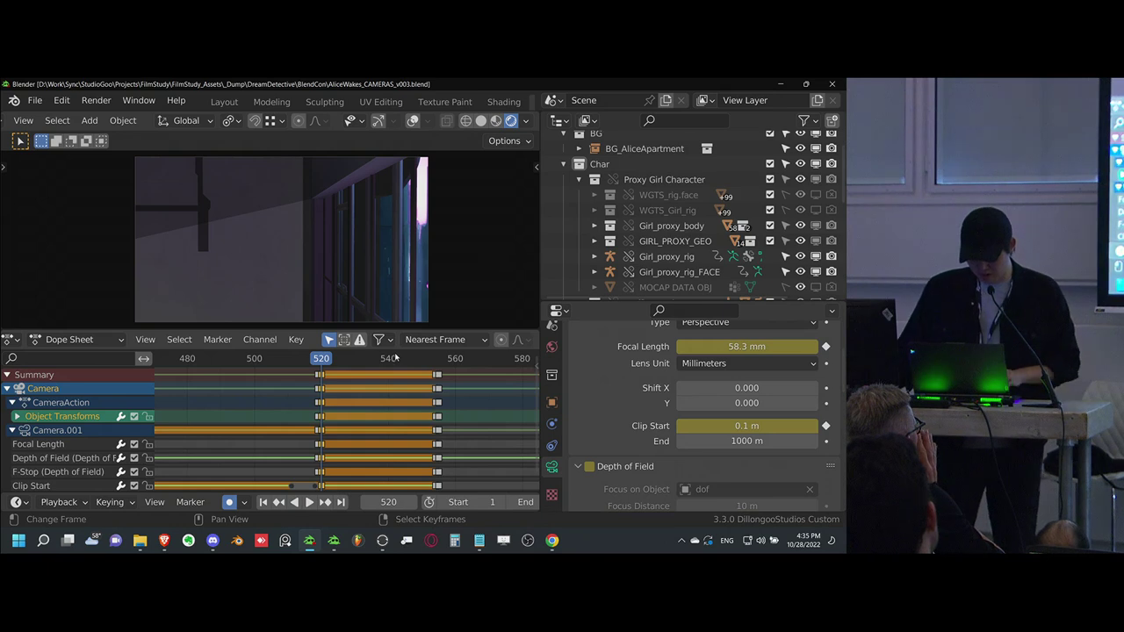
- Rotate the camera about the Z axis at frame 520 to pan the girl back into frame, and play the shot
key(space)
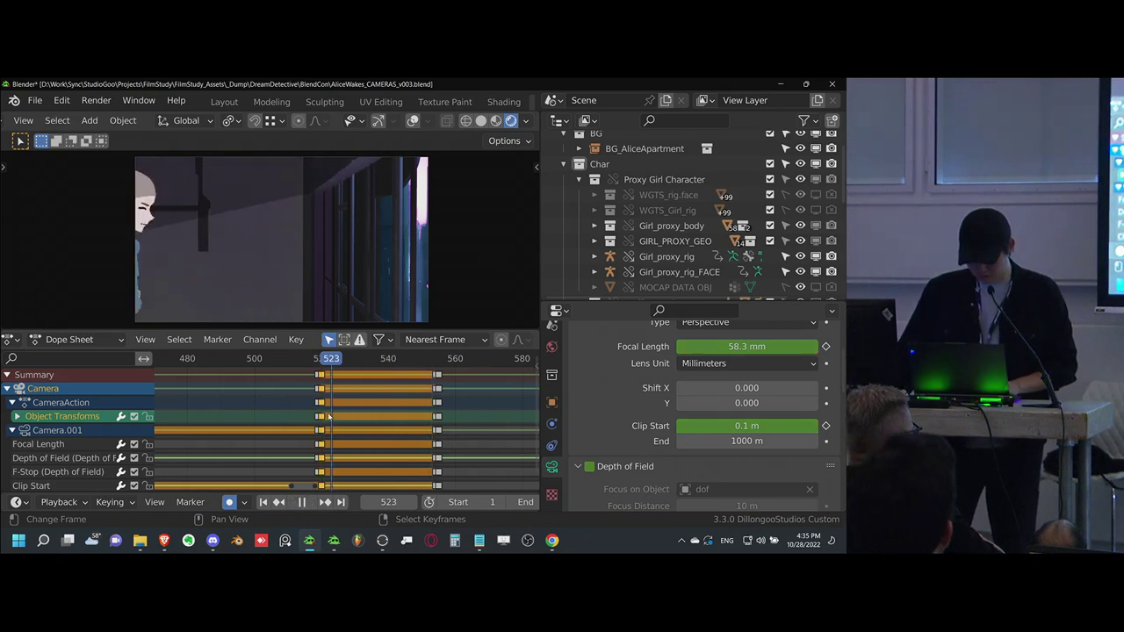
key(r)
key(z)
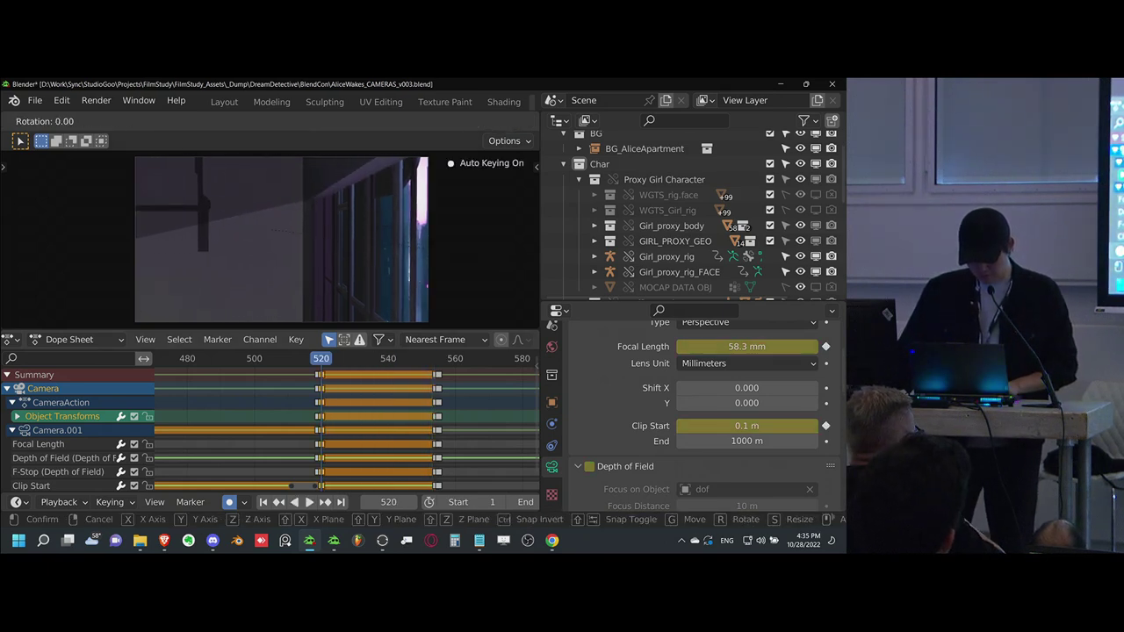
click(447, 211)
key(space)
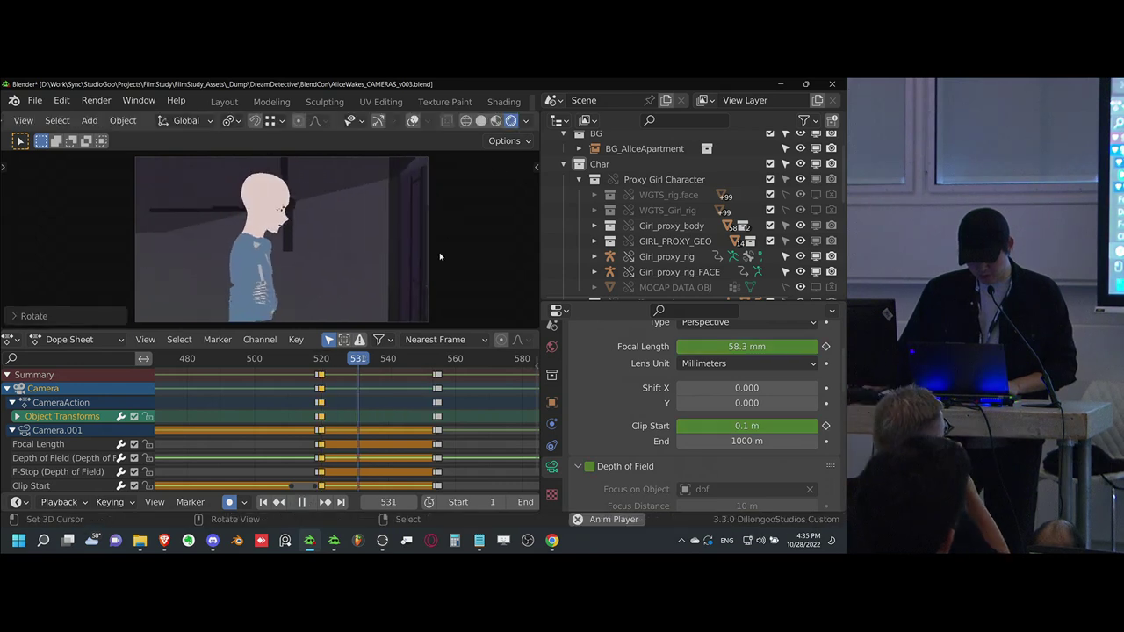
- Insert keyframes on all camera channels at frame 542 and play the shot
key(i)
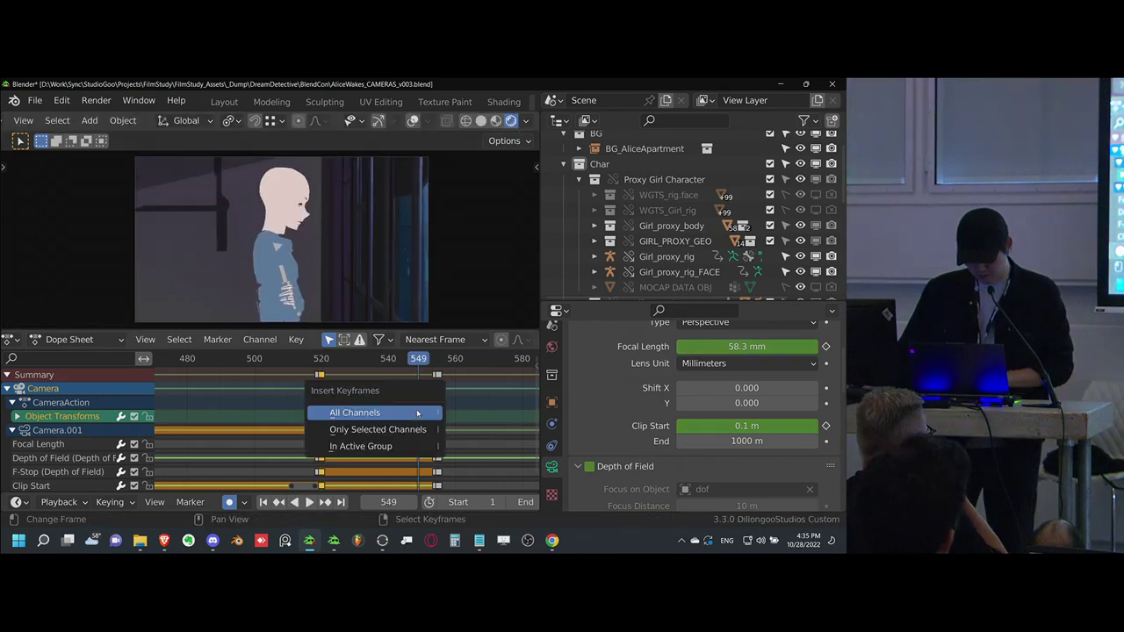
click(343, 410)
key(space)
key(space)
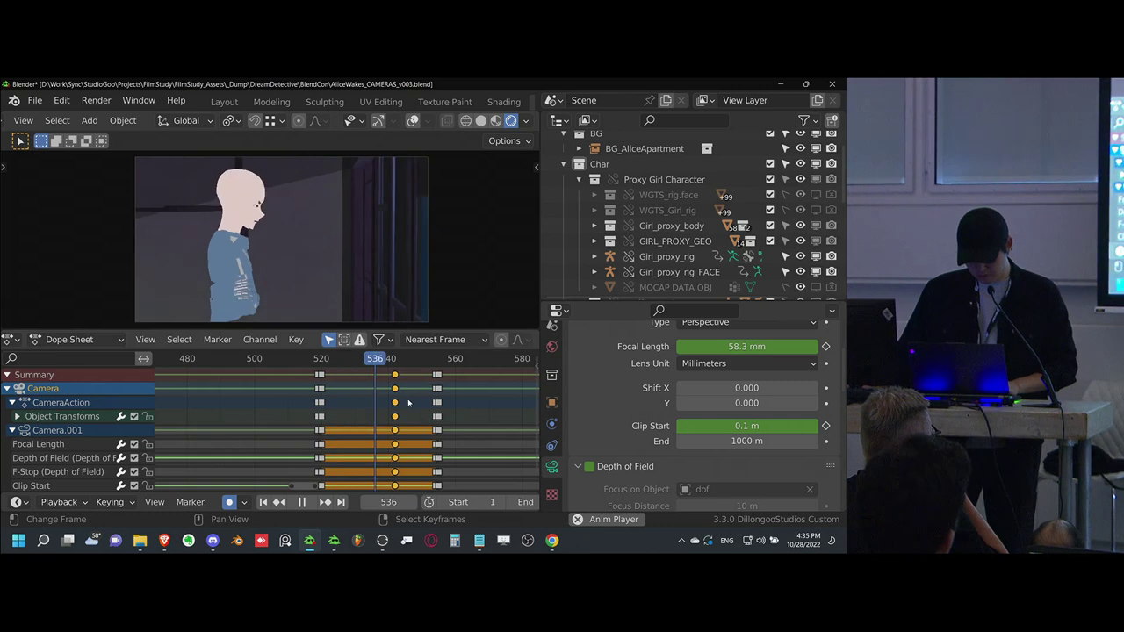
key(space)
- Insert camera keyframes at frame 531, move them to frame 520 as the shot's starting framing, and save the file
click(393, 419)
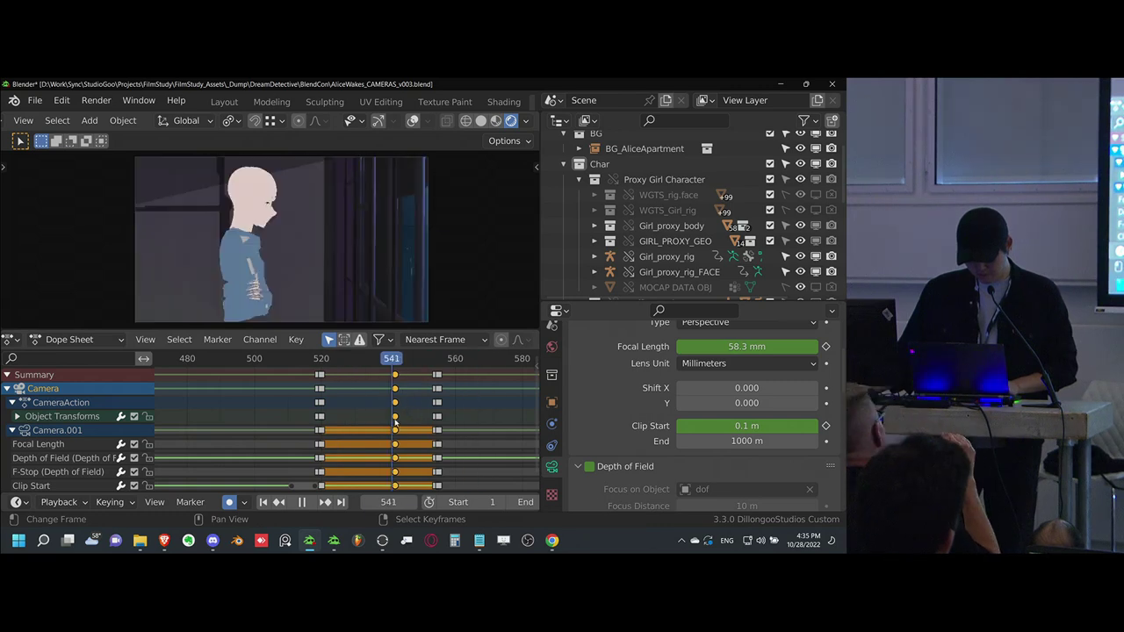
right_click(395, 419)
drag(342, 429, 358, 424)
key(i)
click(358, 424)
alt+right_click(357, 422)
key(g)
click(324, 432)
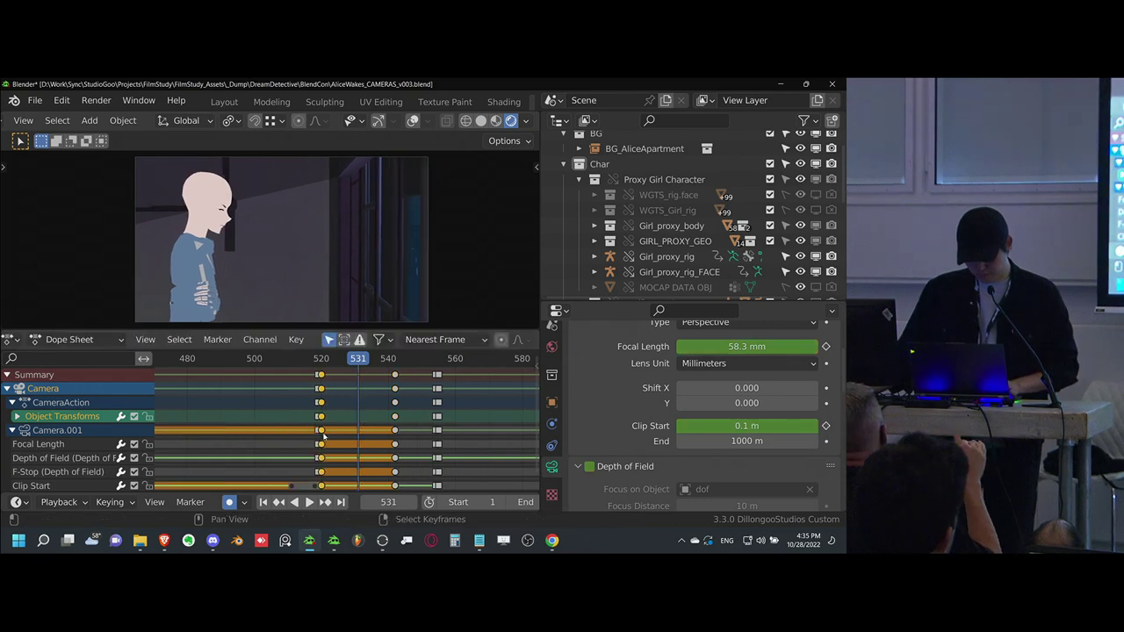
key(ctrl+s)
key(space)
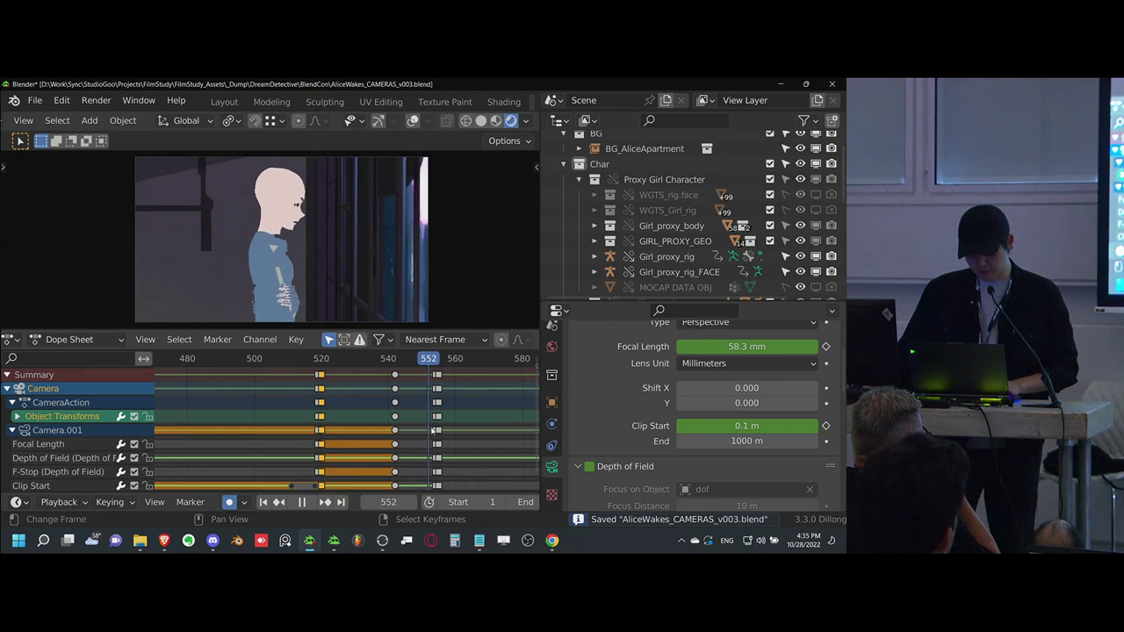
key(g)
key(z)
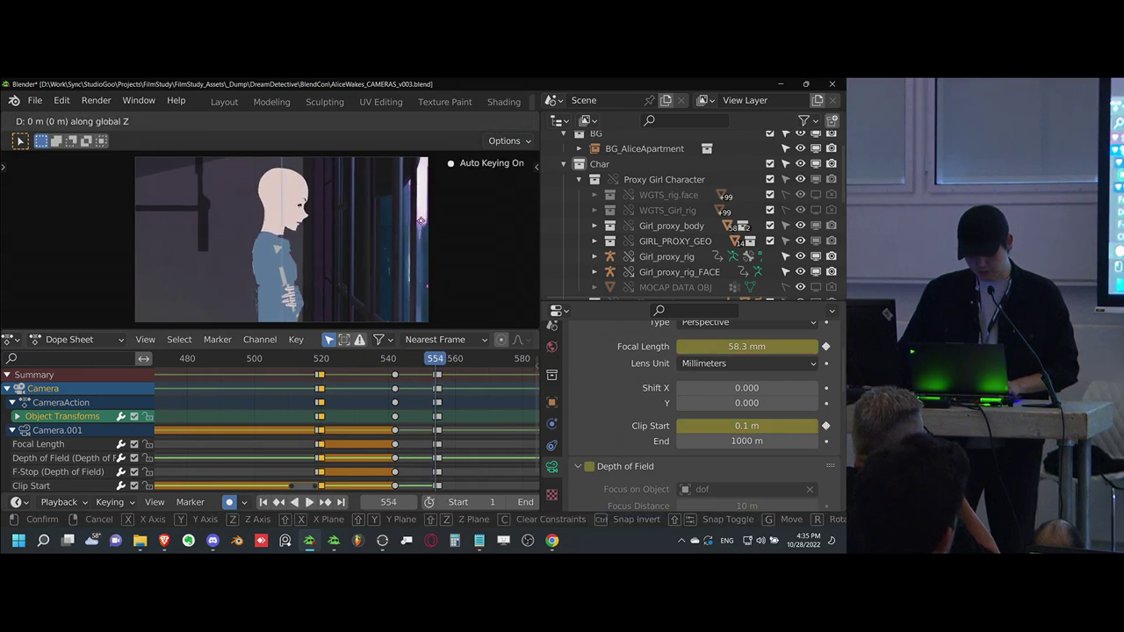
right_click(425, 312)
key(r)
key(x)
key(x)
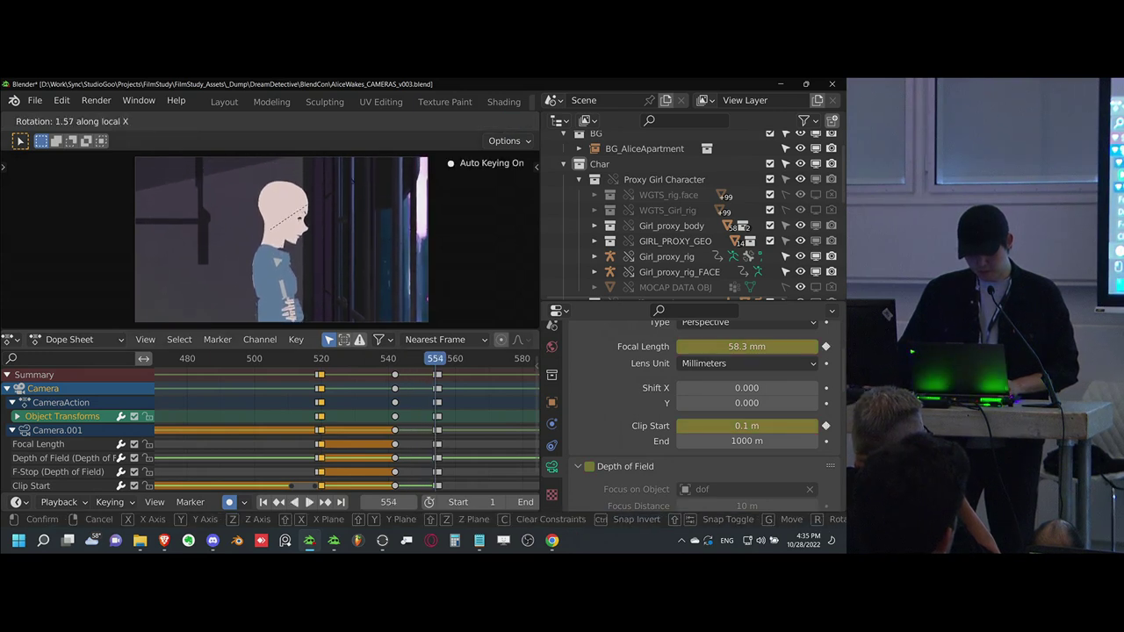
right_click(308, 210)
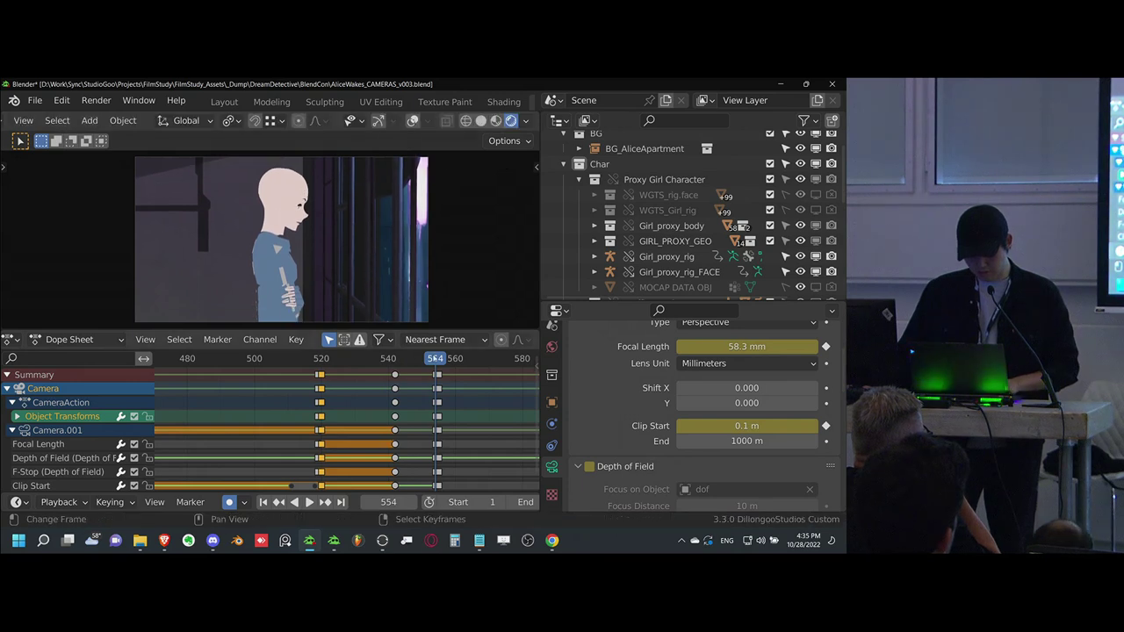
- Rotate the camera about 1.4° around its local X axis at frame 554 to add headroom above the girl
key(r)
key(x)
key(x)
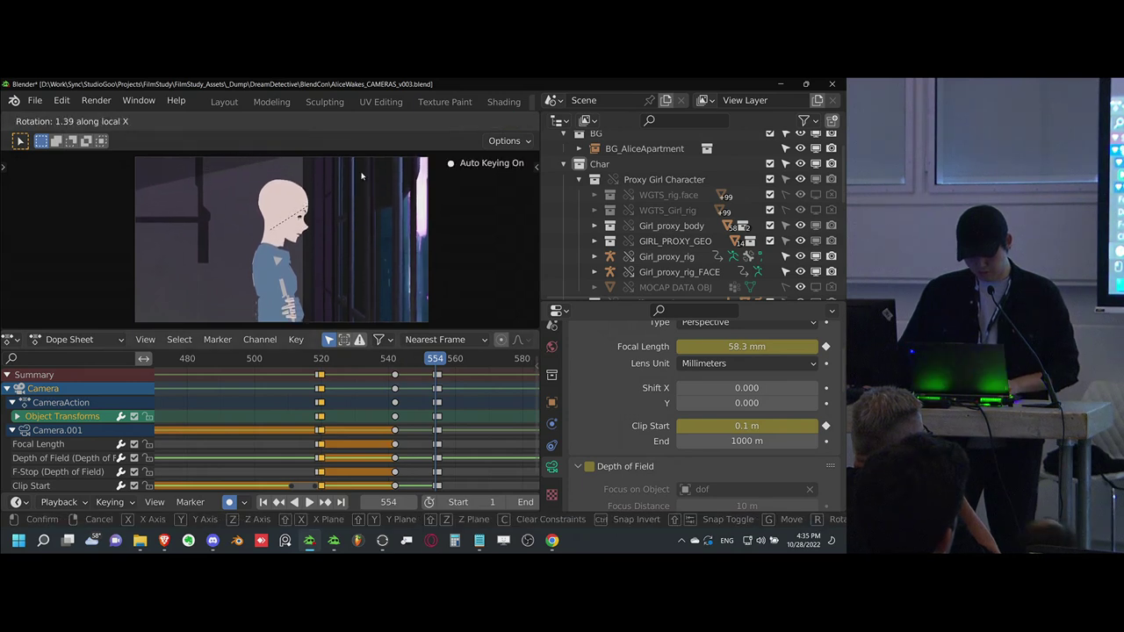
key(Escape)
- Rotate the camera around its local X axis at the frame 542 keyframe to adjust the headroom, and play the shot
key(Down)
key(r)
key(x)
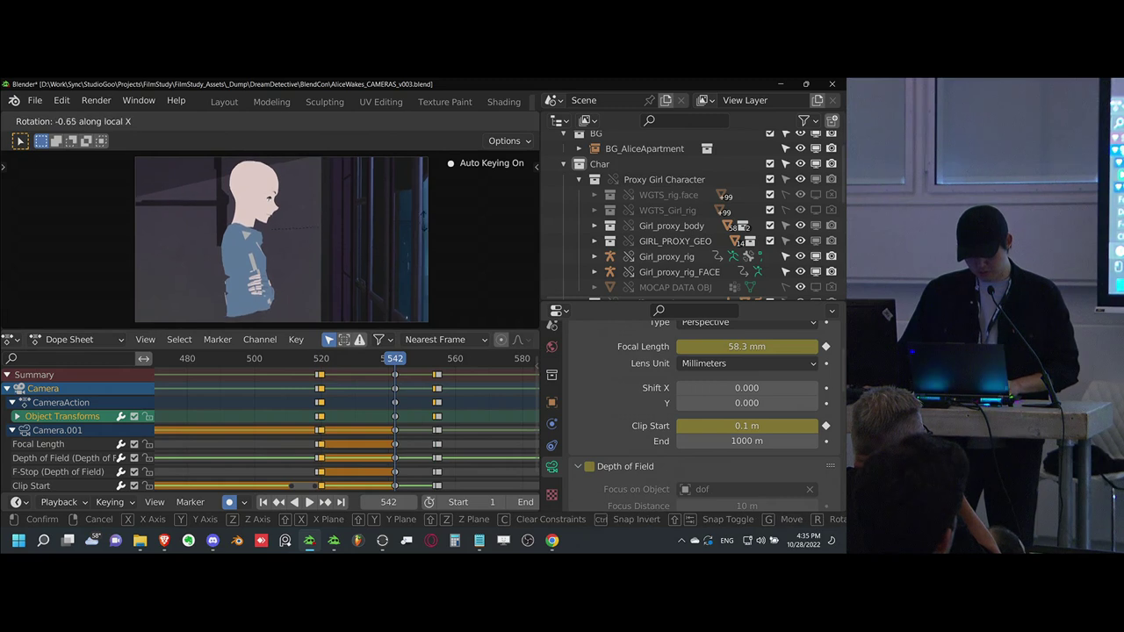
click(293, 305)
key(space)
- Rotate the camera around its local X axis at frame 520 to adjust the headroom, and play the shot
click(323, 426)
key(space)
key(Down)
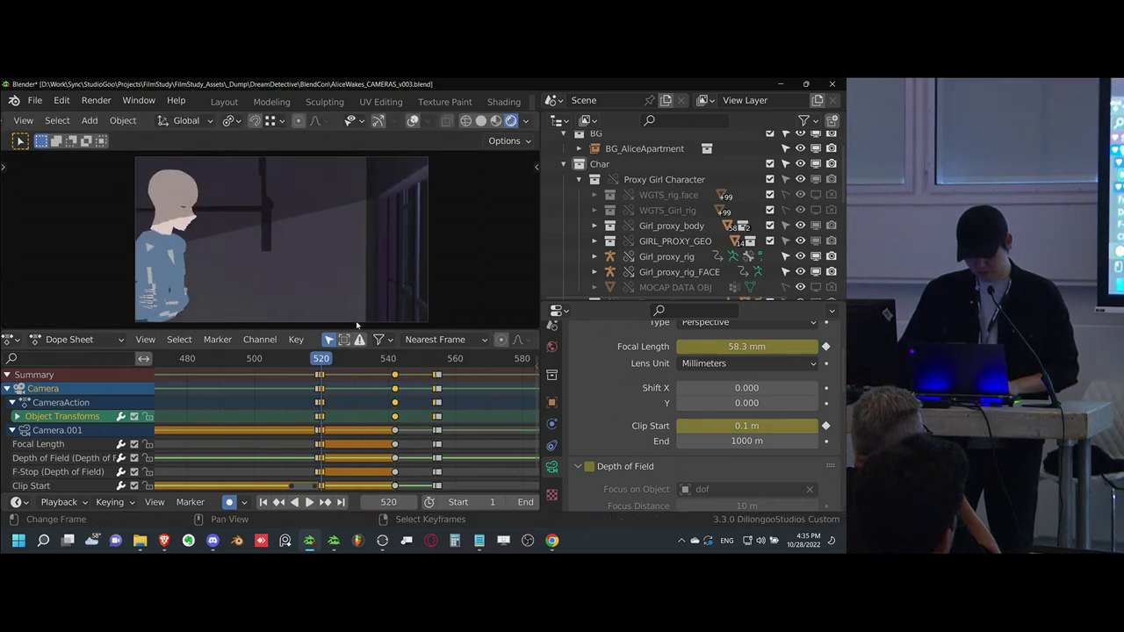
key(r)
key(x)
key(x)
click(334, 297)
key(space)
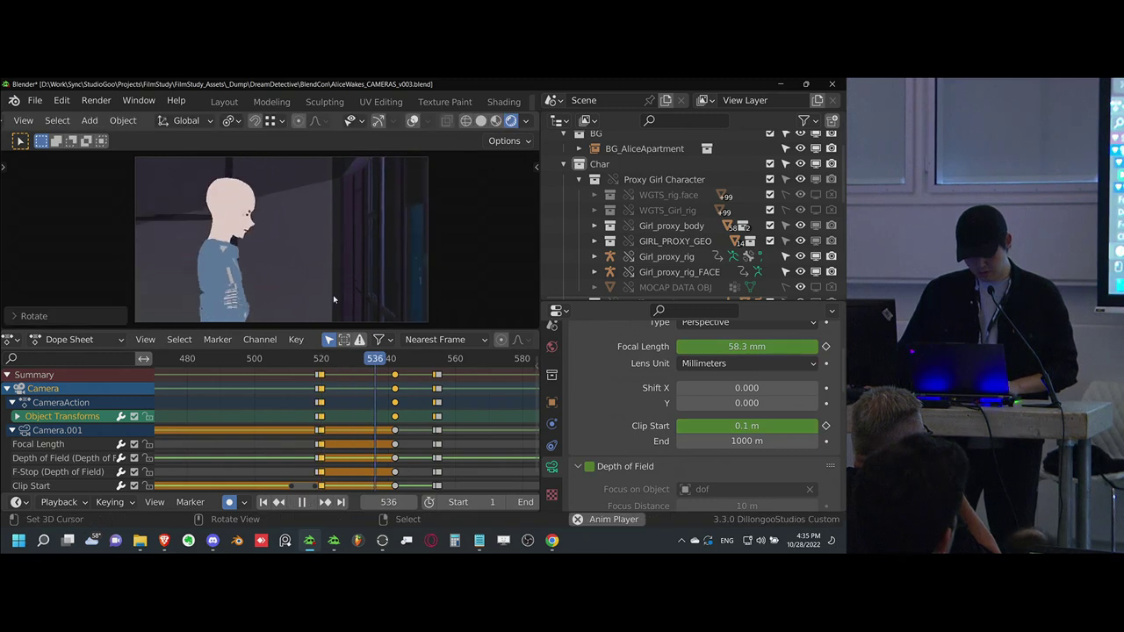
key(space)
- Delete the camera keyframes right after frame 554 and duplicate the frame 554 keyframes to about frame 583
alt+click(409, 399)
middle_drag(443, 400, 290, 397)
key(Delete)
alt+right_click(288, 398)
key(shift+d)
click(384, 397)
- Play through the extended shot and move the frame 554 camera keyframes to about frame 561
click(264, 408)
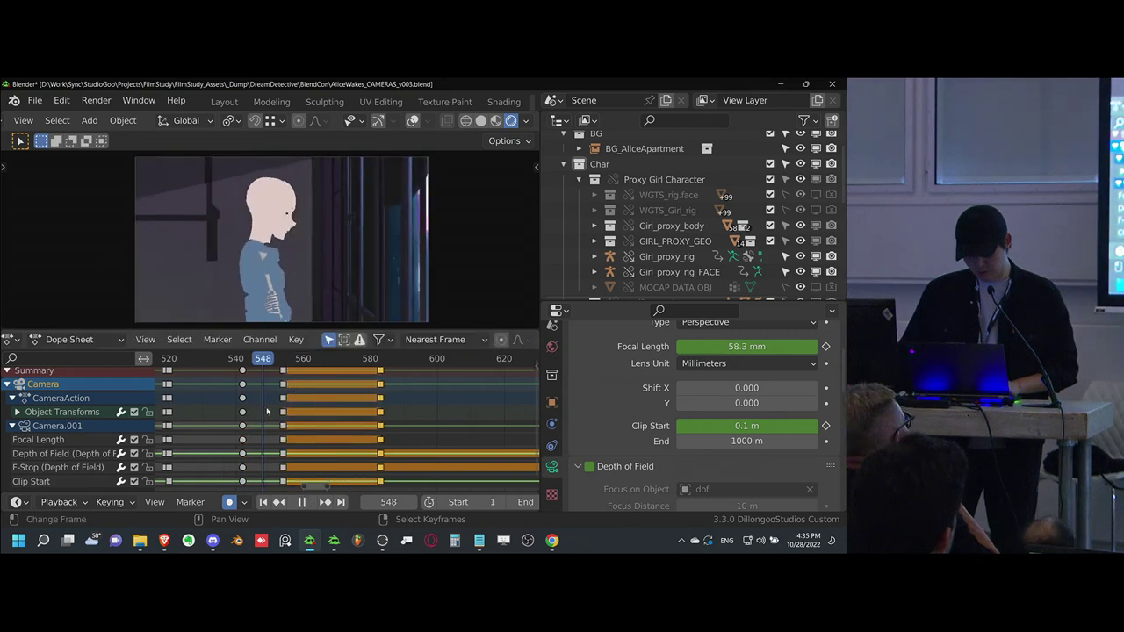
key(space)
key(space)
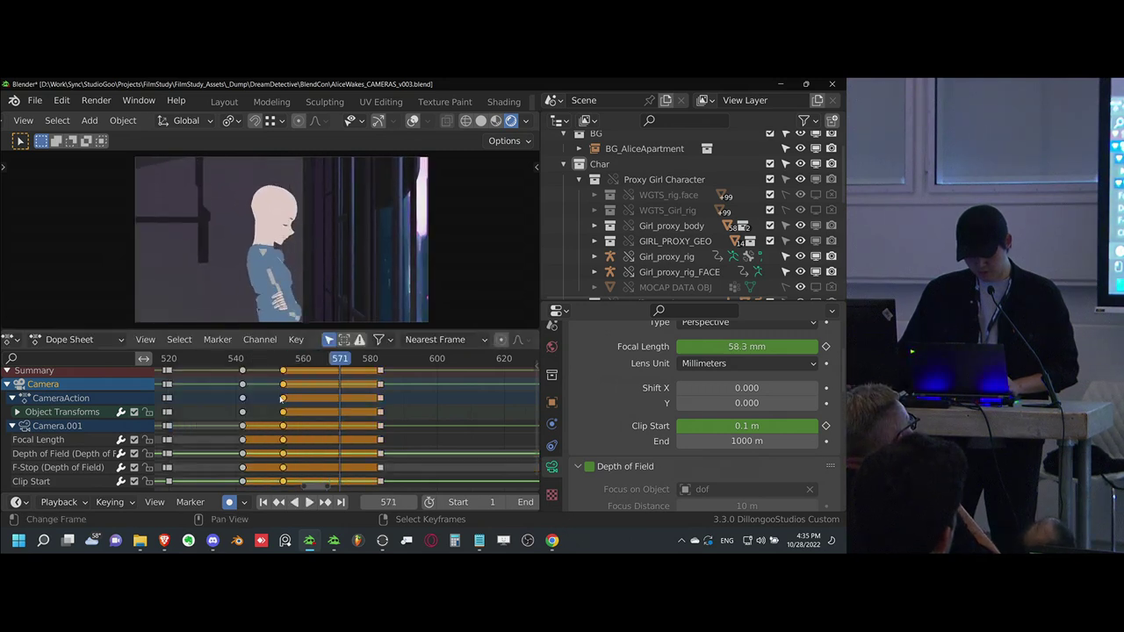
key(space)
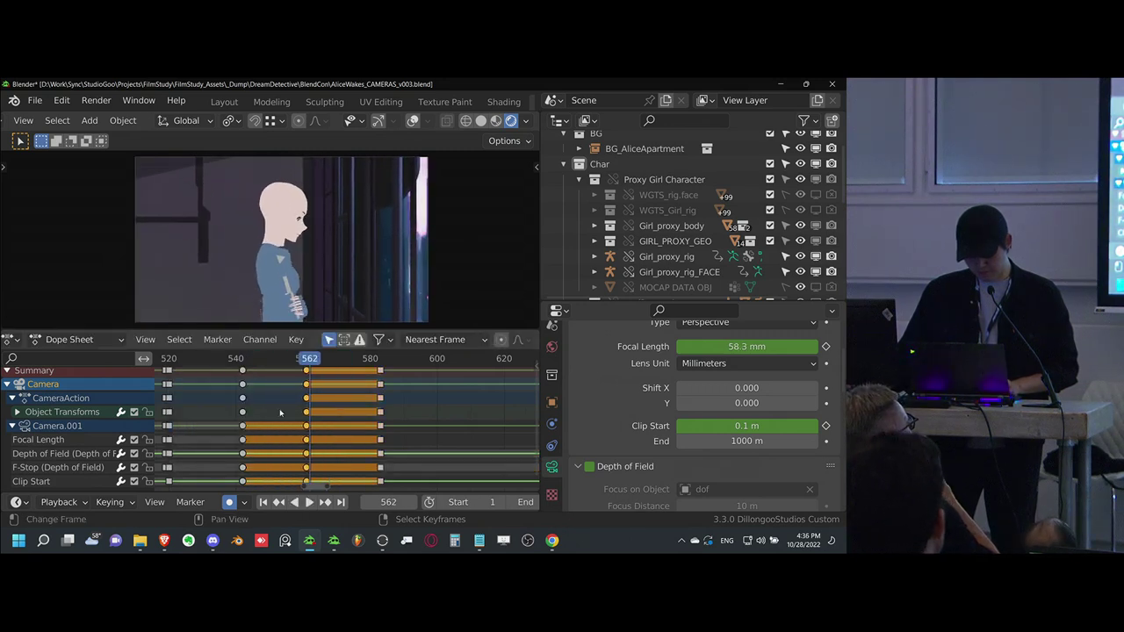
- Play to the end of the profile shot and adjust the camera's rotation at the frame 561 keyframe with Trackball
key(space)
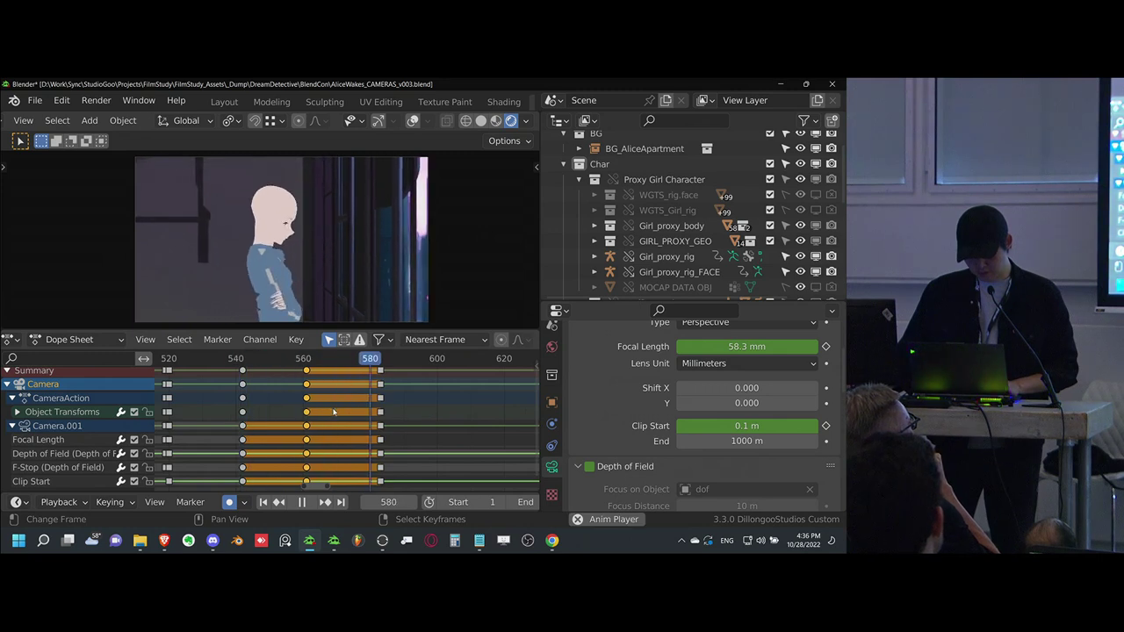
key(space)
key(Right)
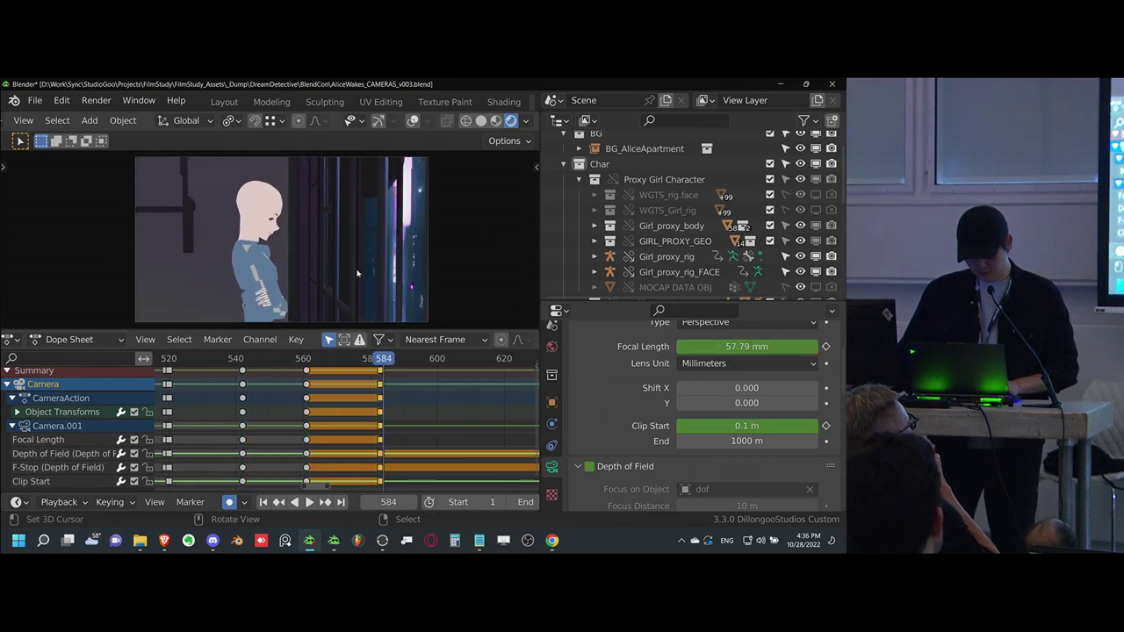
key(Left)
key(r)
right_click(374, 241)
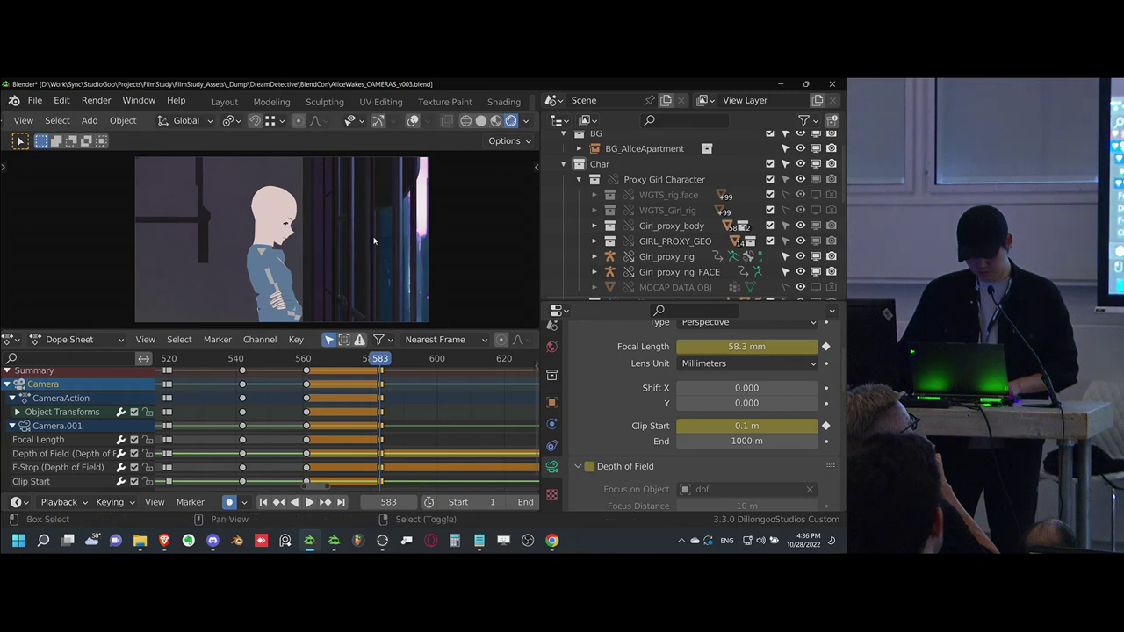
key(Down)
key(r)
key(r)
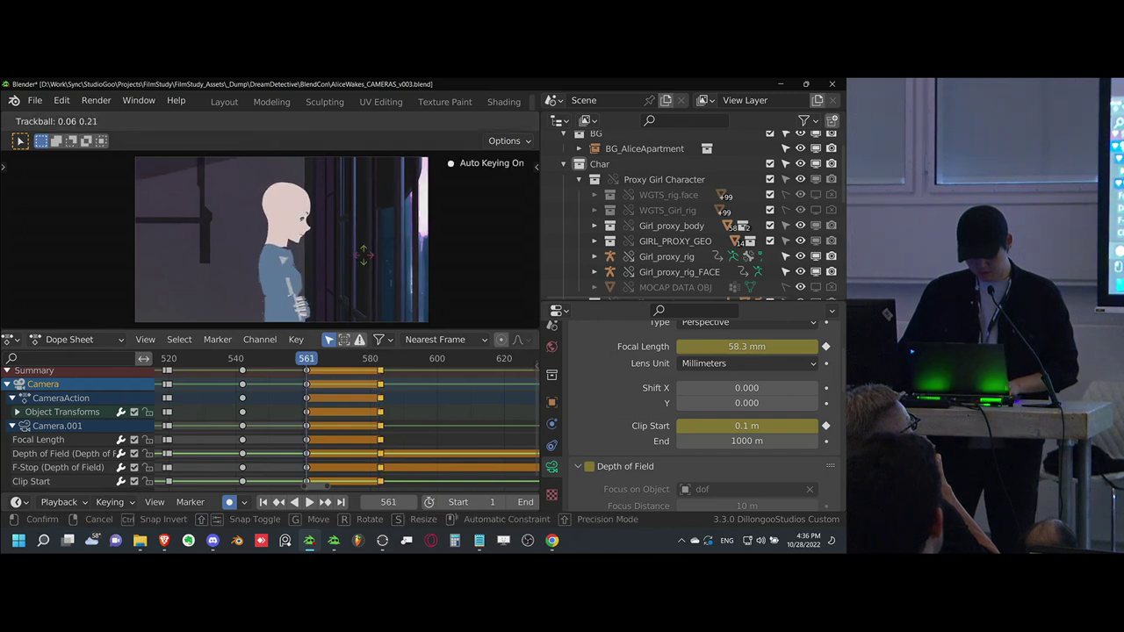
click(373, 257)
- Play on past the profile shot to about frame 636 and save the file
key(space)
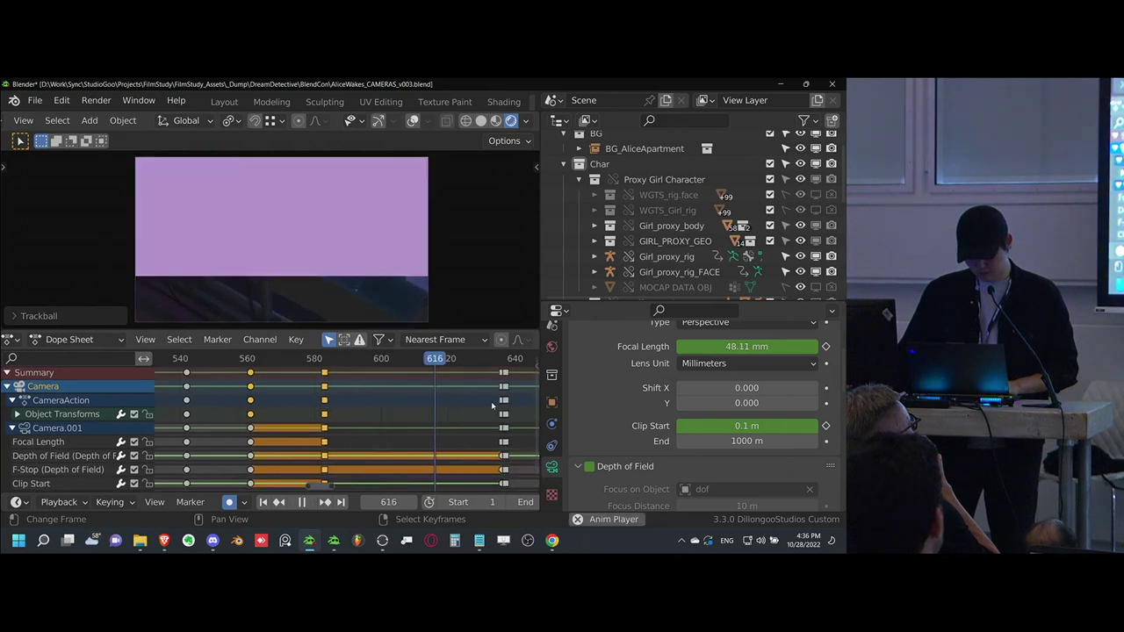
key(space)
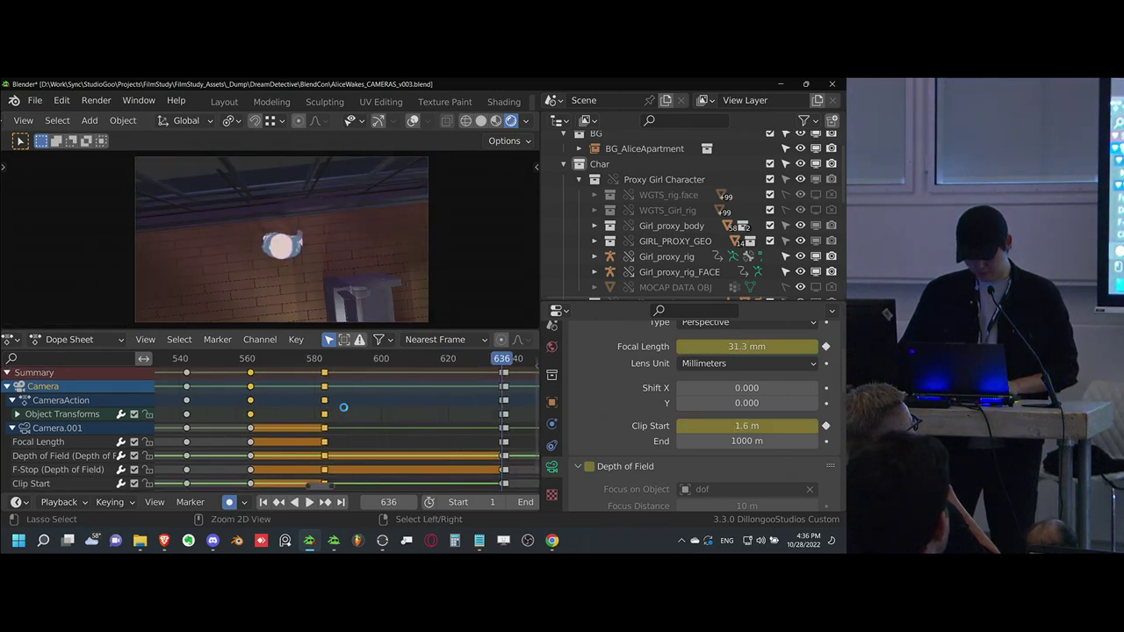
key(ctrl+s)
key(space)
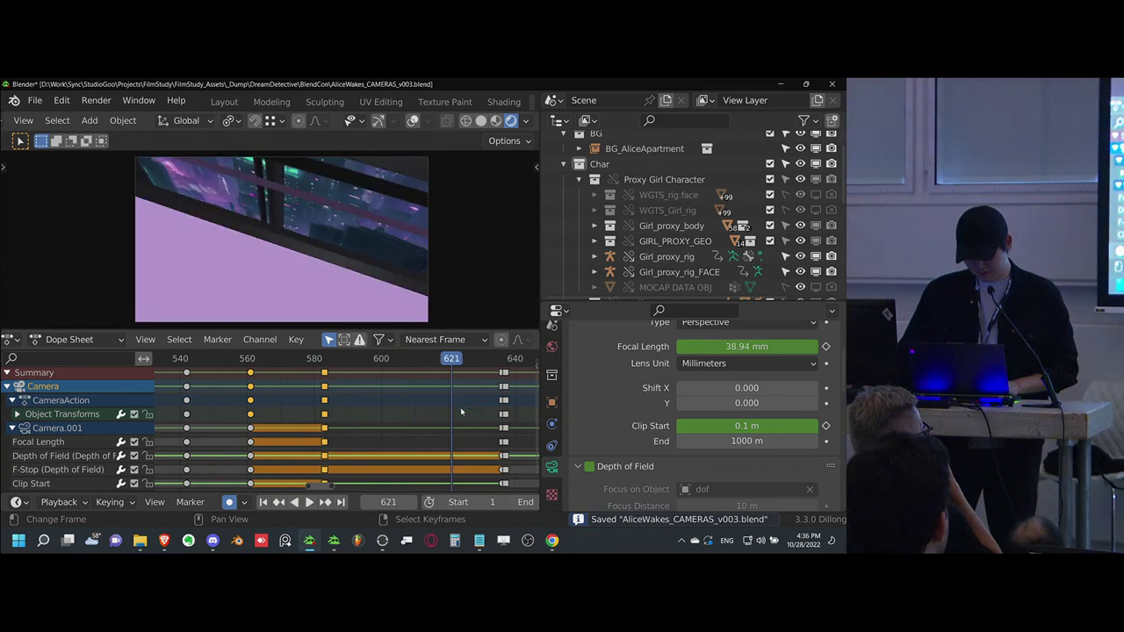
- Delete the camera keyframes at frame 636 and duplicate the frame 637 keyframes to frame 584 for a hard cut
click(319, 413)
key(space)
click(502, 413)
click(505, 413)
alt+right_click(505, 414)
click(502, 412)
key(shift+d)
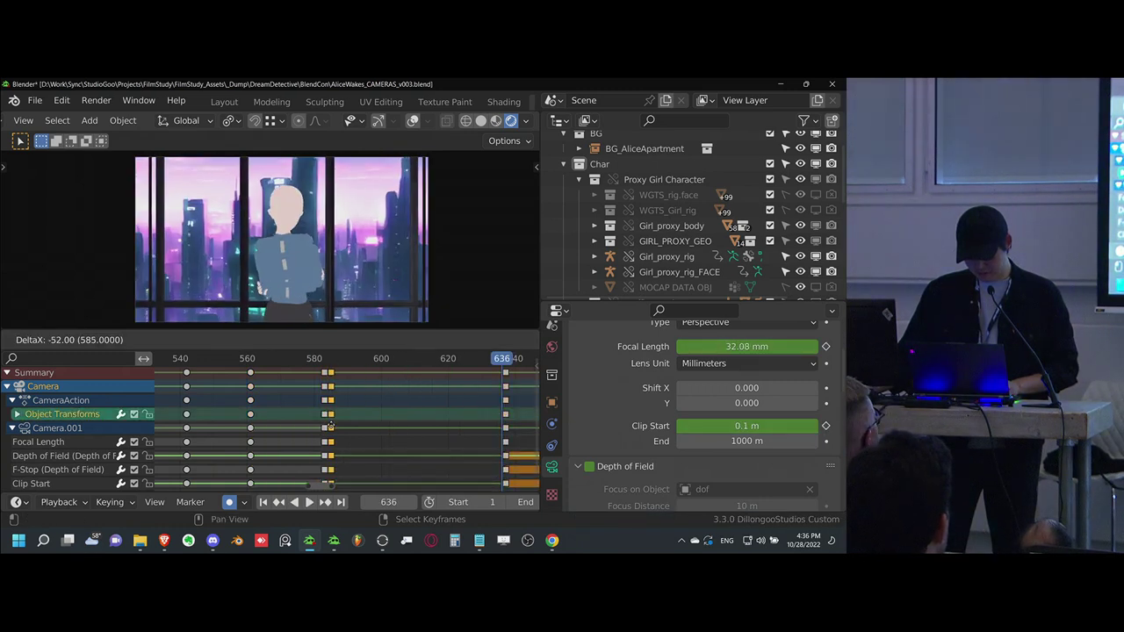
click(328, 428)
ctrl+middle_drag(348, 419, 289, 416)
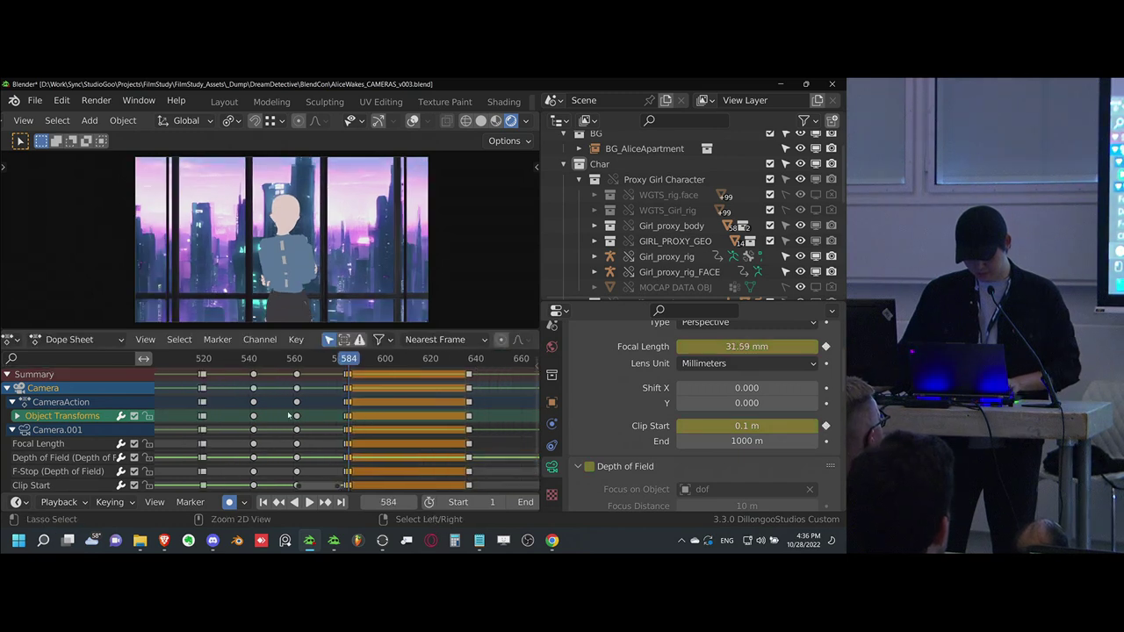
- Save the file, play the cut, and move the camera keyframes at frames 583 and 584 to about frames 602 and 603
key(ctrl+s)
key(ctrl+shift+space)
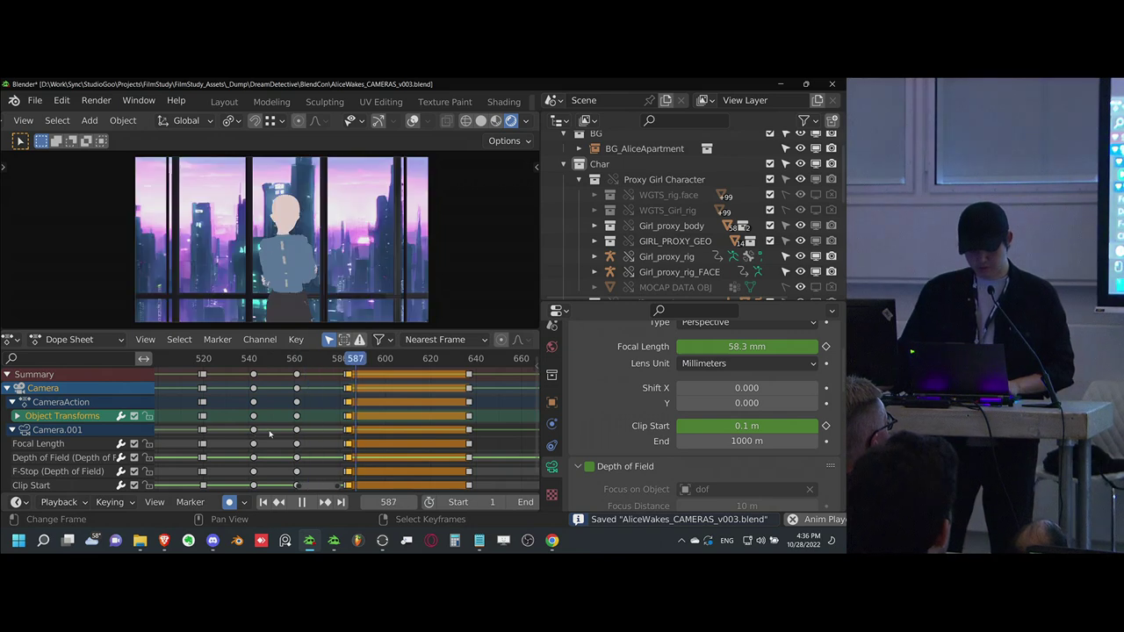
key(g)
click(367, 400)
click(304, 430)
key(space)
key(g)
click(352, 419)
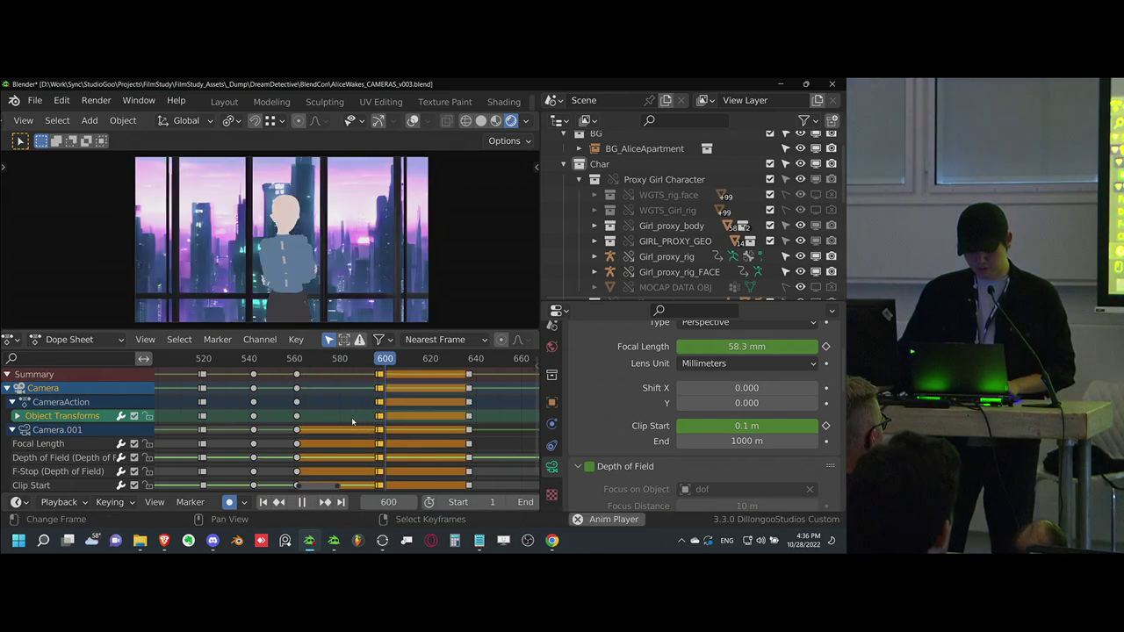
key(g)
click(362, 428)
click(358, 427)
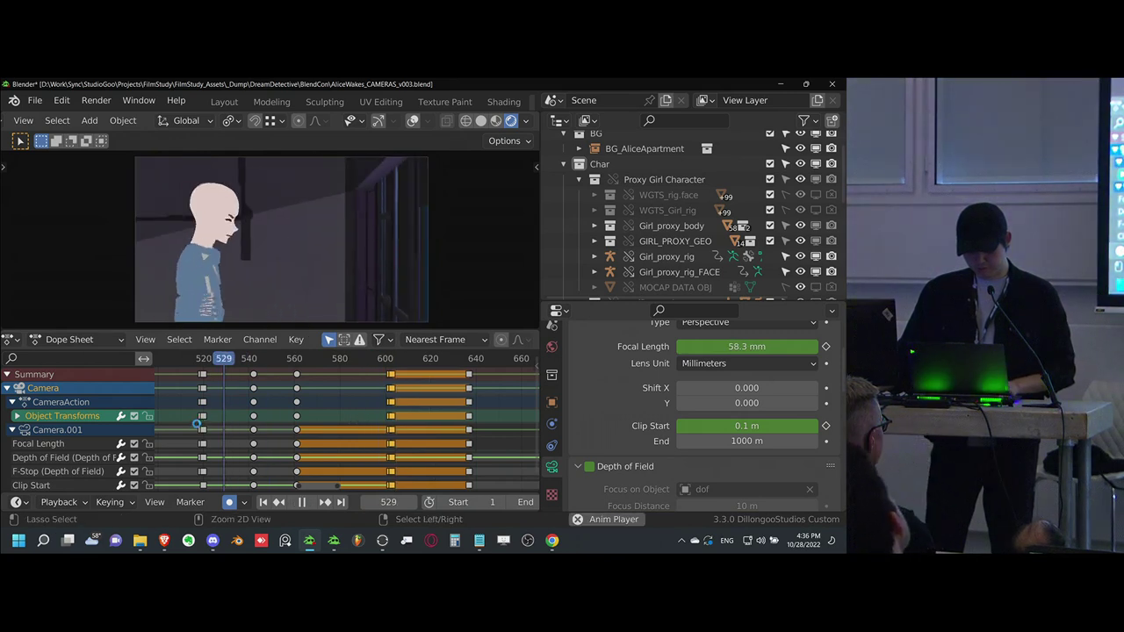
- Save the file and review the profile shot's framing from frame 522 through the cut
key(ctrl+s)
key(space)
middle_drag(201, 419, 202, 420)
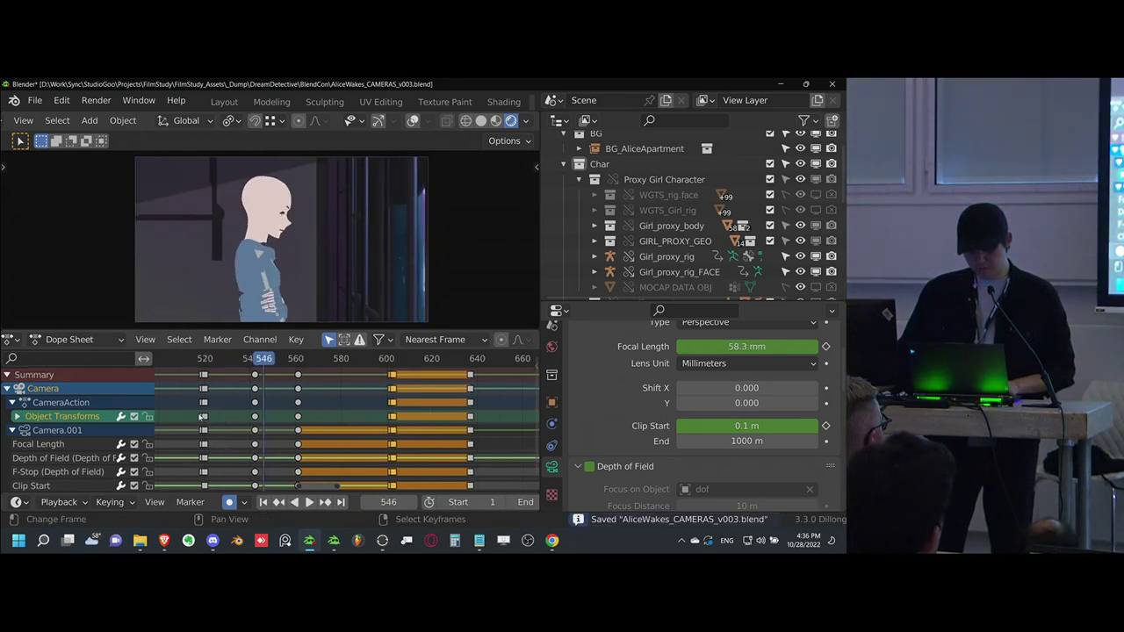
drag(199, 420, 210, 421)
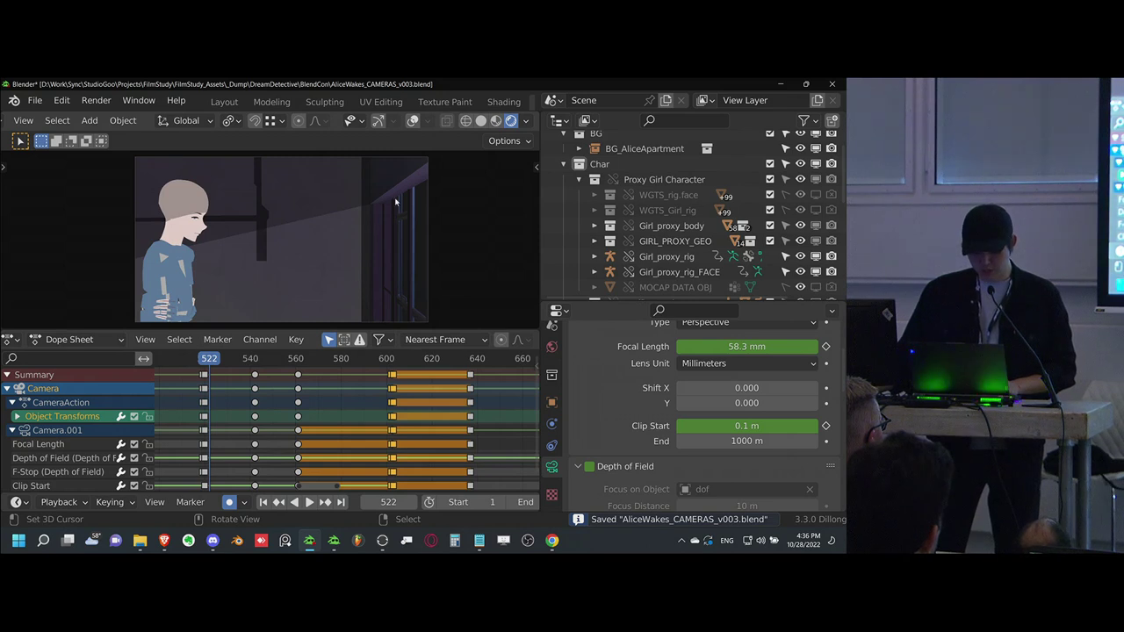
key(alt+shift+z)
key(alt+shift+z)
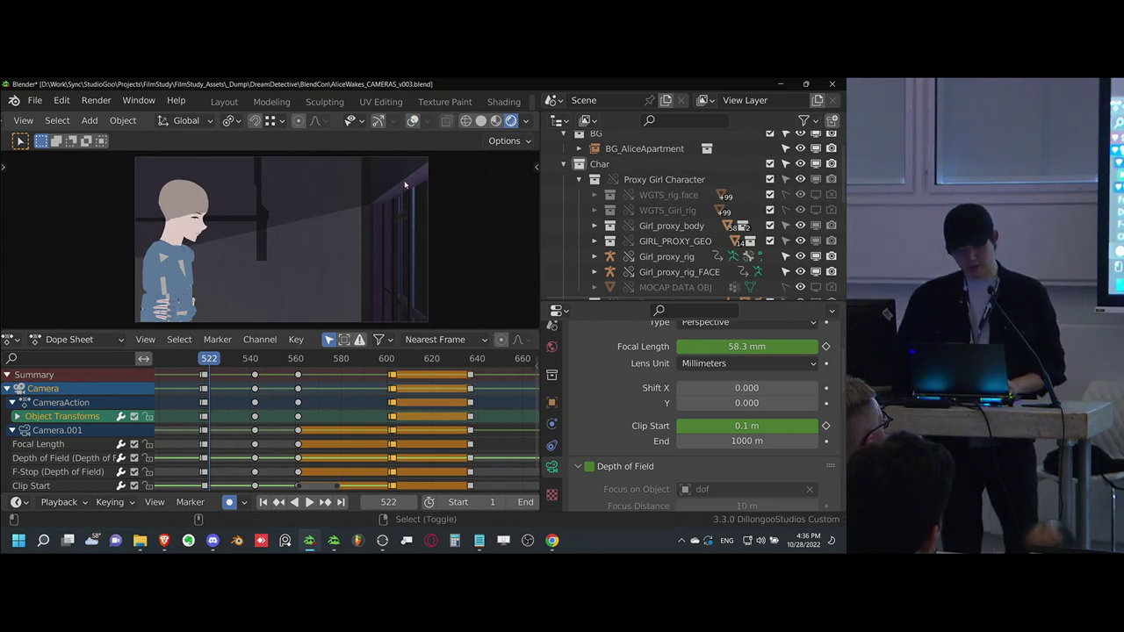
key(ctrl+s)
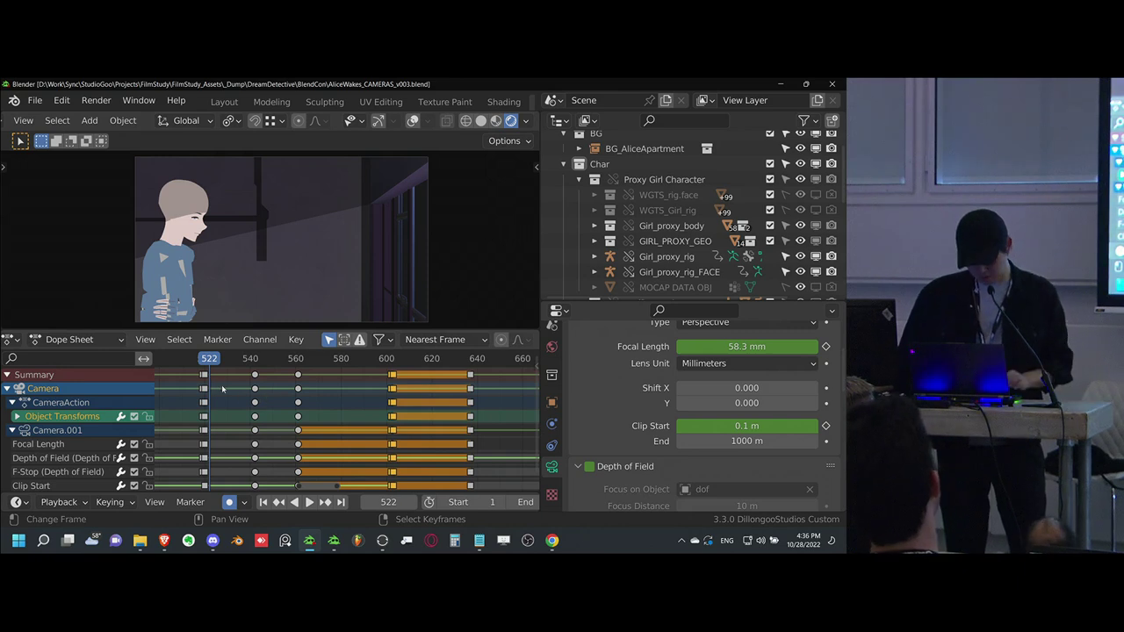
drag(223, 400, 229, 400)
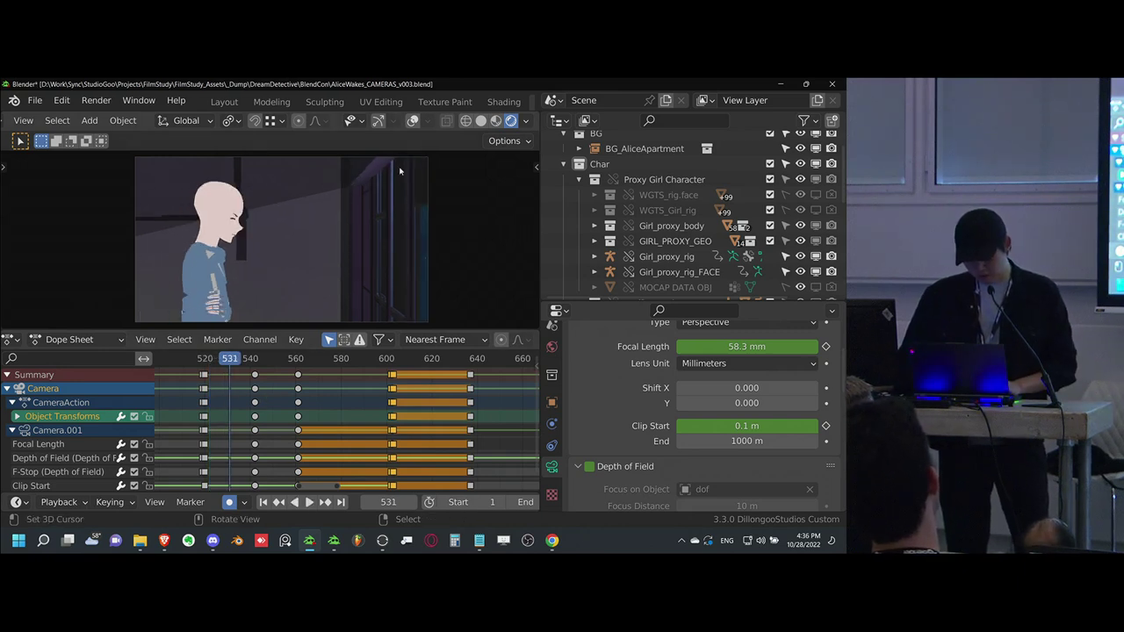
key(space)
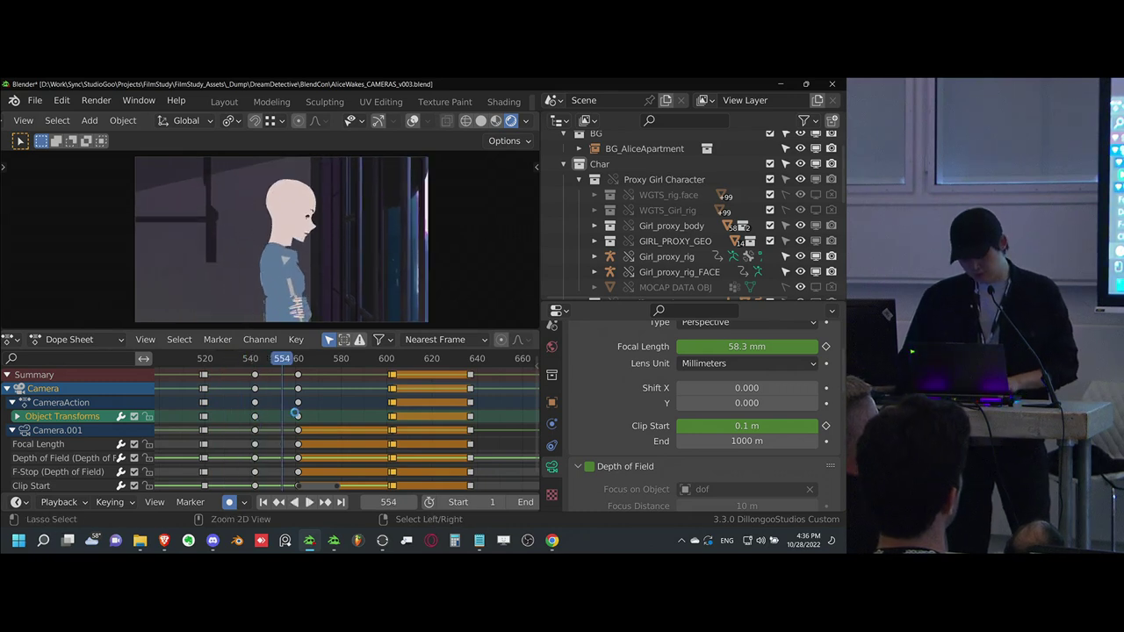
key(ctrl+s)
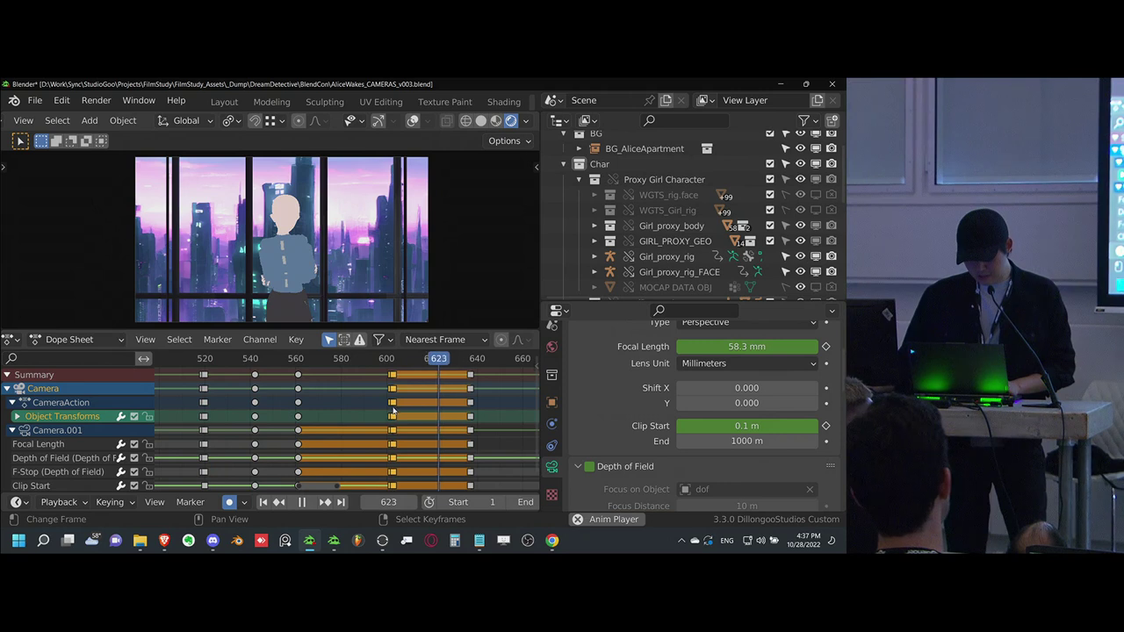
- Examine the shot after the cut and the following keyframes, return to frame 603, and save the file
alt+scroll(399, 419, up, 1)
alt+scroll(402, 395, down, 1)
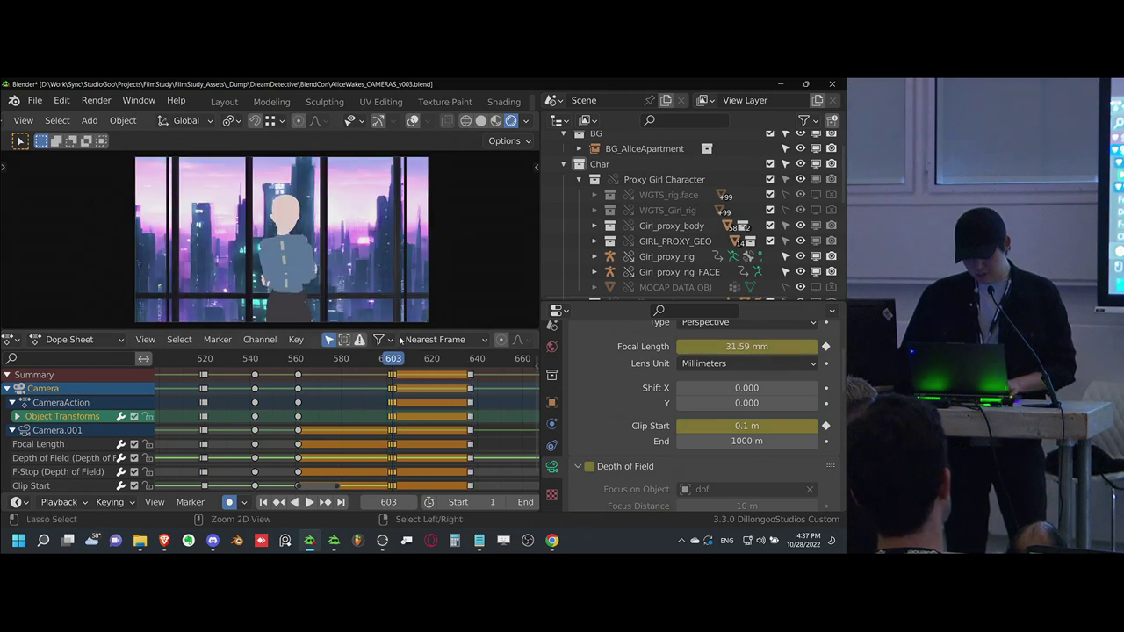
key(ctrl+s)
middle_drag(443, 420, 378, 405)
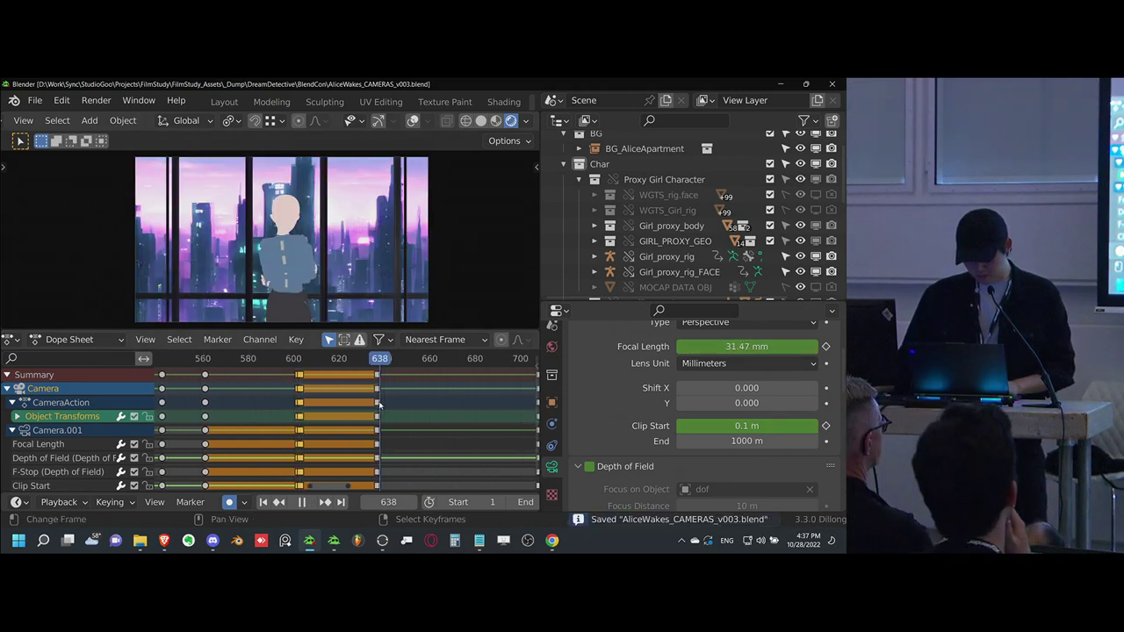
drag(380, 404, 507, 399)
middle_drag(508, 400, 389, 410)
drag(416, 414, 428, 410)
middle_drag(282, 416, 412, 424)
click(313, 429)
key(space)
alt+scroll(309, 418, down, 1)
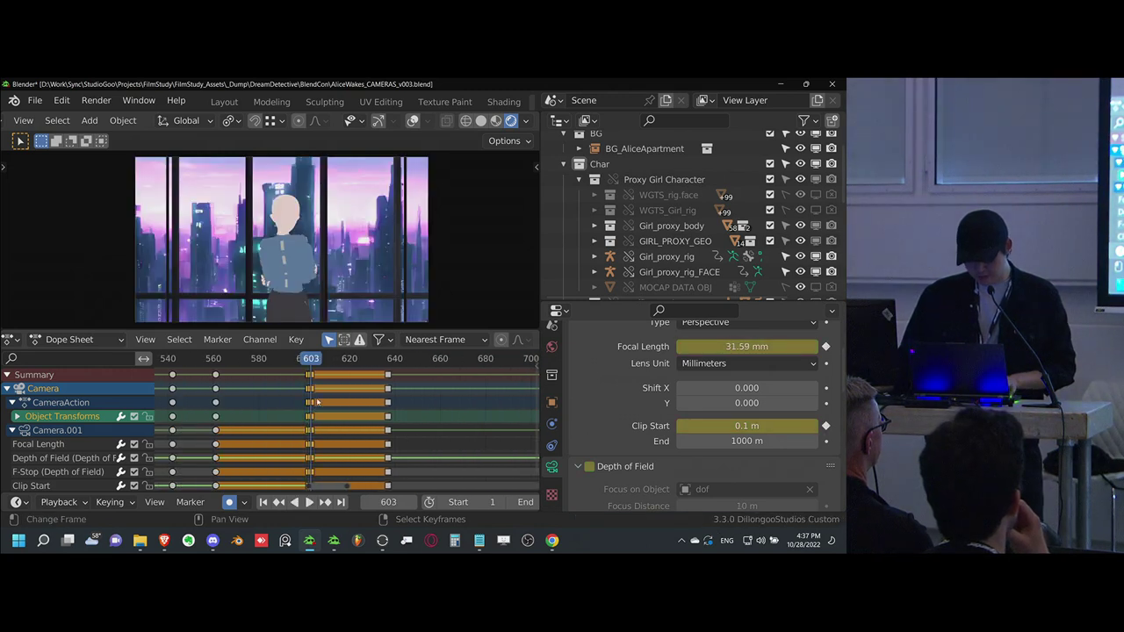
key(ctrl+s)
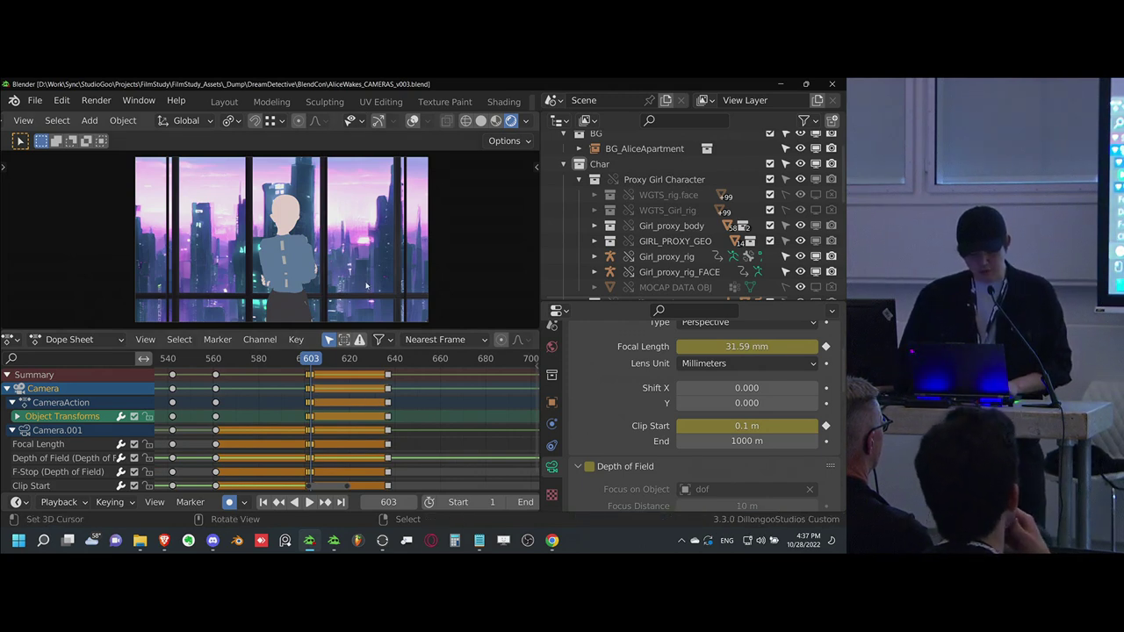
- At frame 603, push the camera in along its local Z axis and reframe it over the girl's shoulder by moving and rotating it
key(g)
key(z)
key(z)
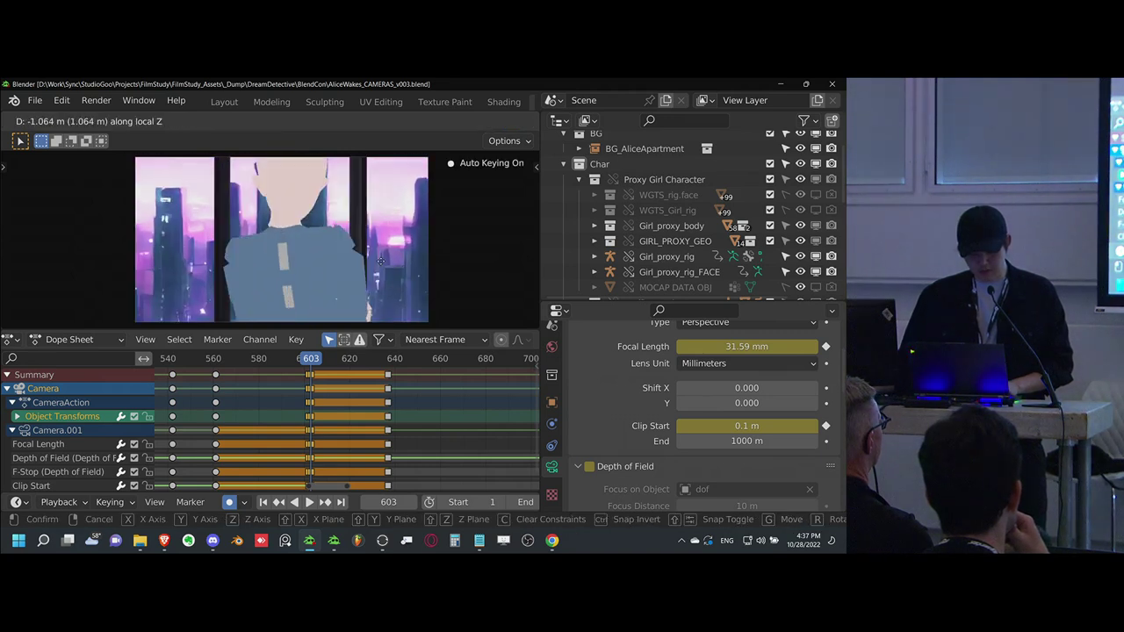
click(392, 259)
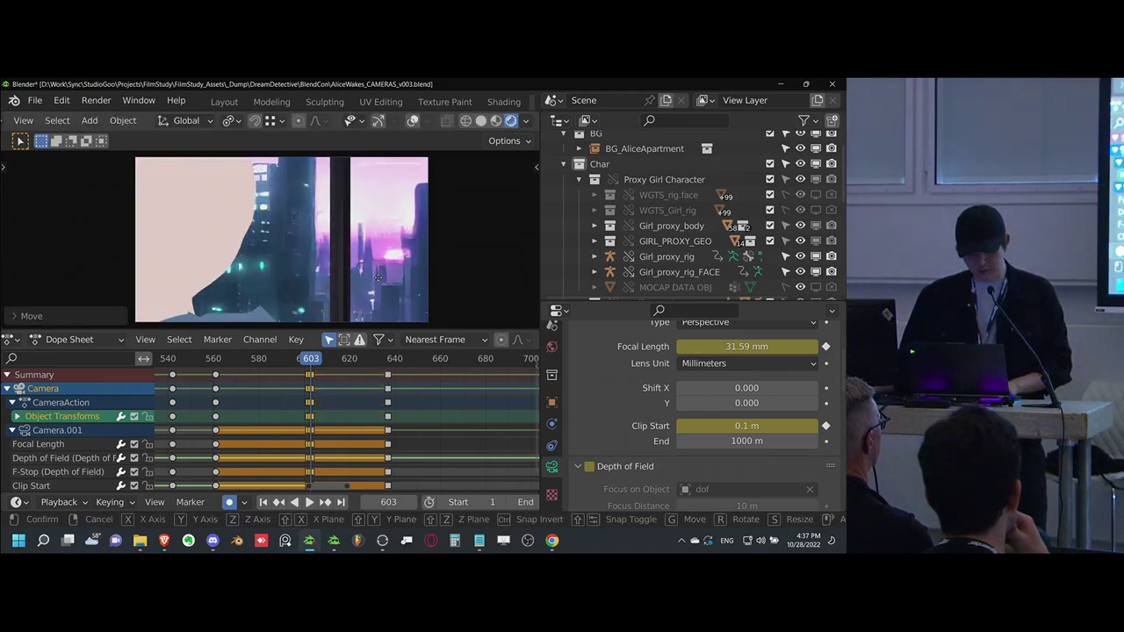
key(r)
key(r)
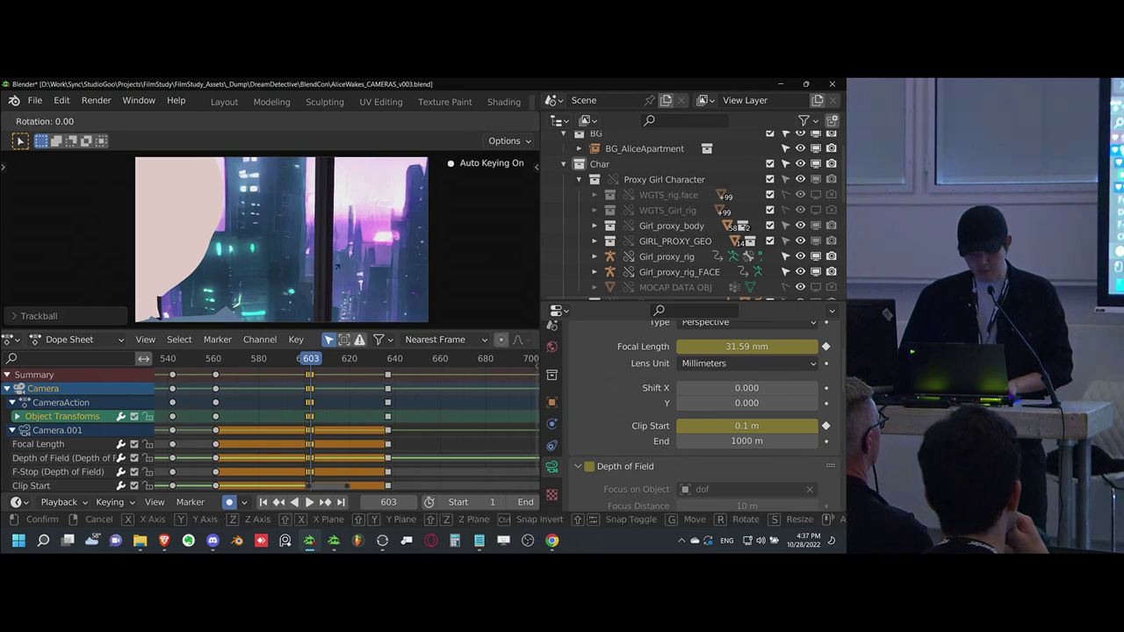
click(353, 183)
key(g)
click(354, 181)
- Refine the over-the-shoulder framing at frame 603 with a local Z move, a Trackball rotation and a free move
key(g)
key(z)
key(z)
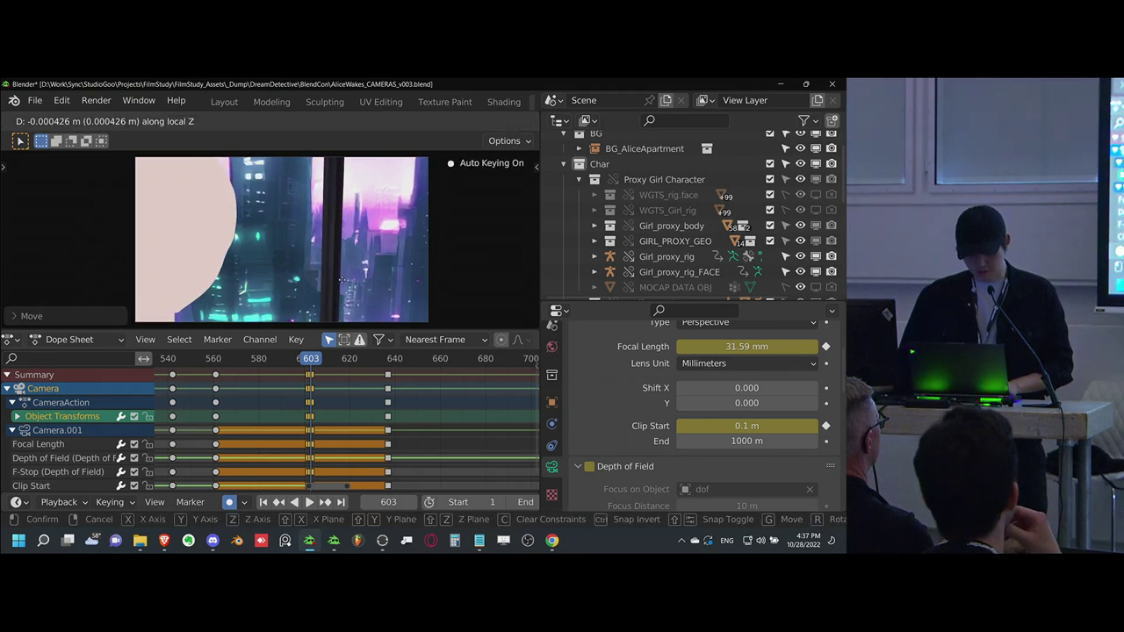
click(344, 283)
key(r)
key(r)
click(365, 266)
key(g)
click(373, 264)
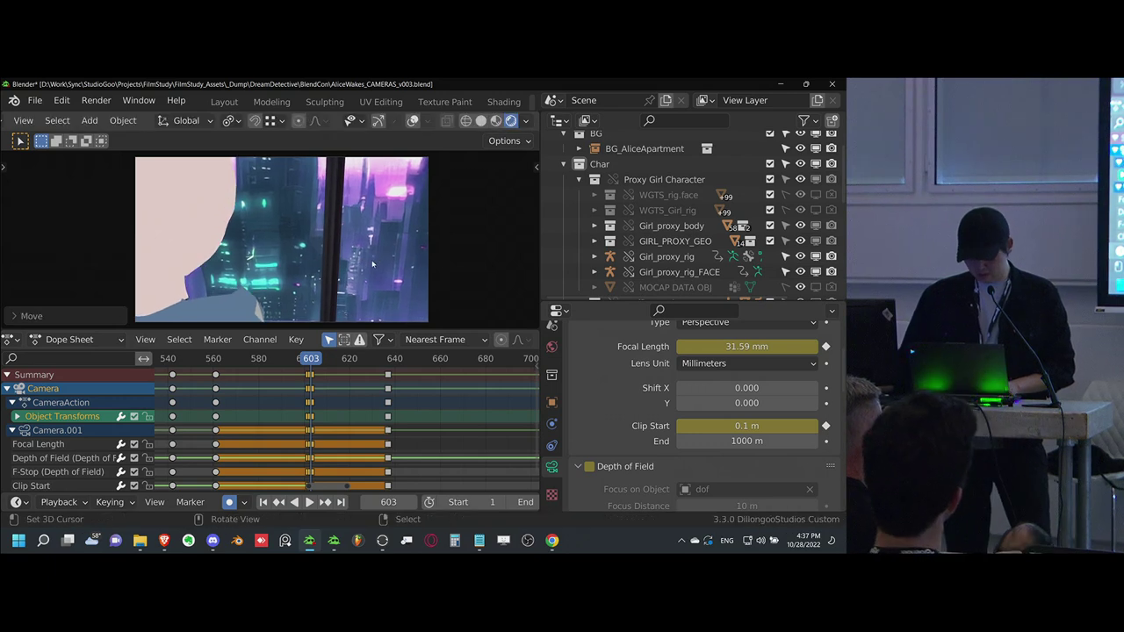
- Duplicate the frame 603 camera keyframes to about frame 637, save the file, and play the shot
alt+right_click(314, 407)
key(shift+d)
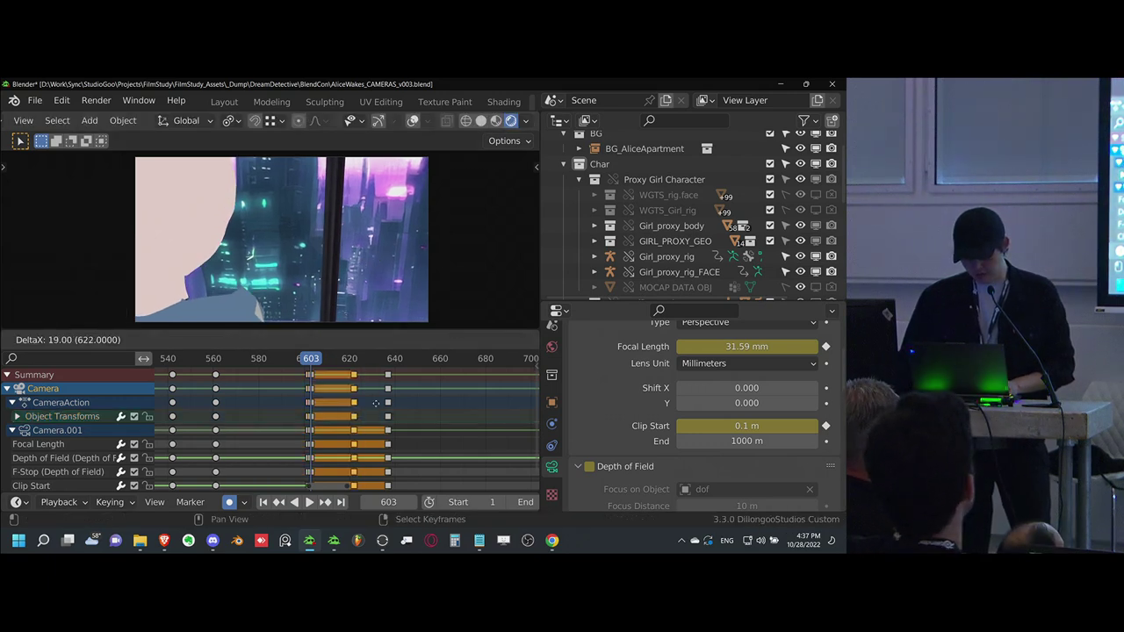
click(394, 408)
key(ctrl+s)
key(space)
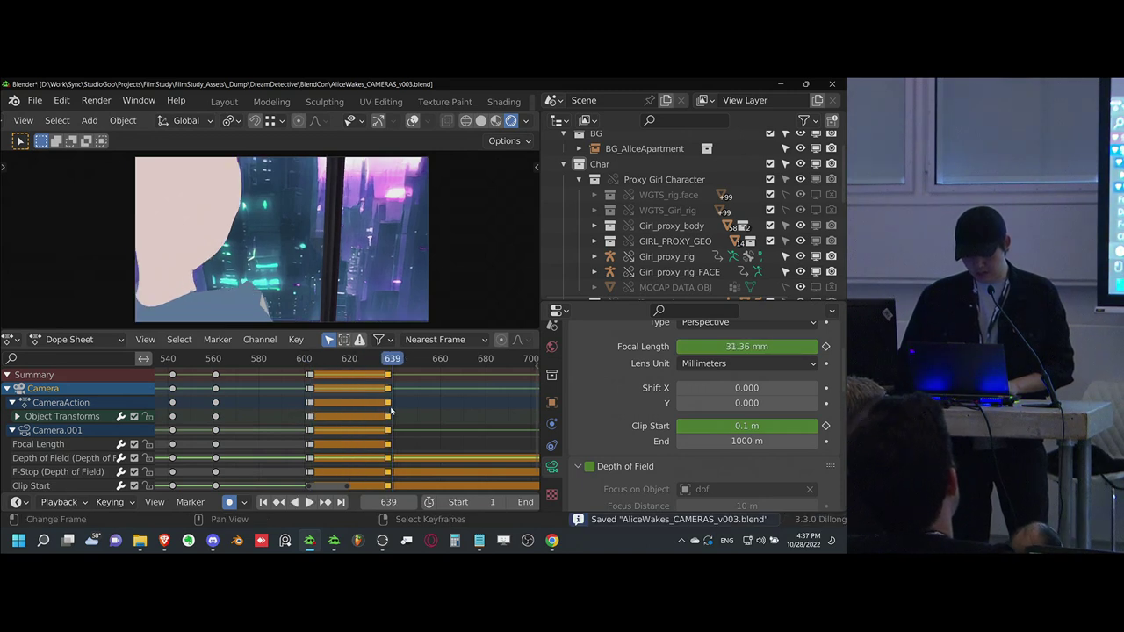
- Move the camera keyframes at about frame 637 to about frame 708, play the longer shot, and save the file
key(g)
click(495, 417)
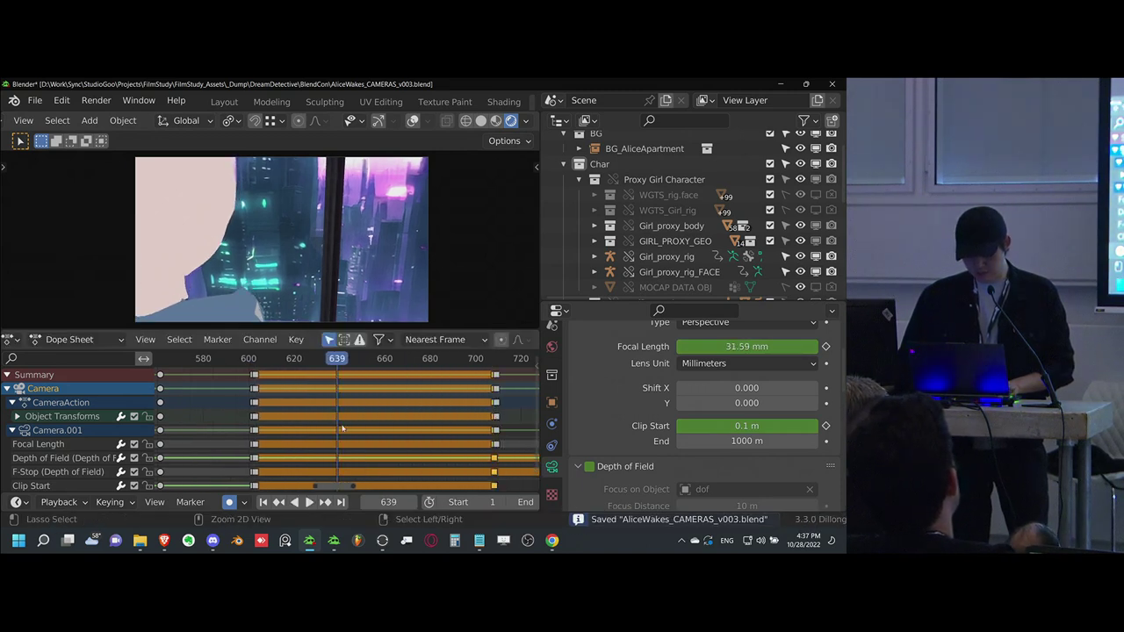
click(247, 442)
key(space)
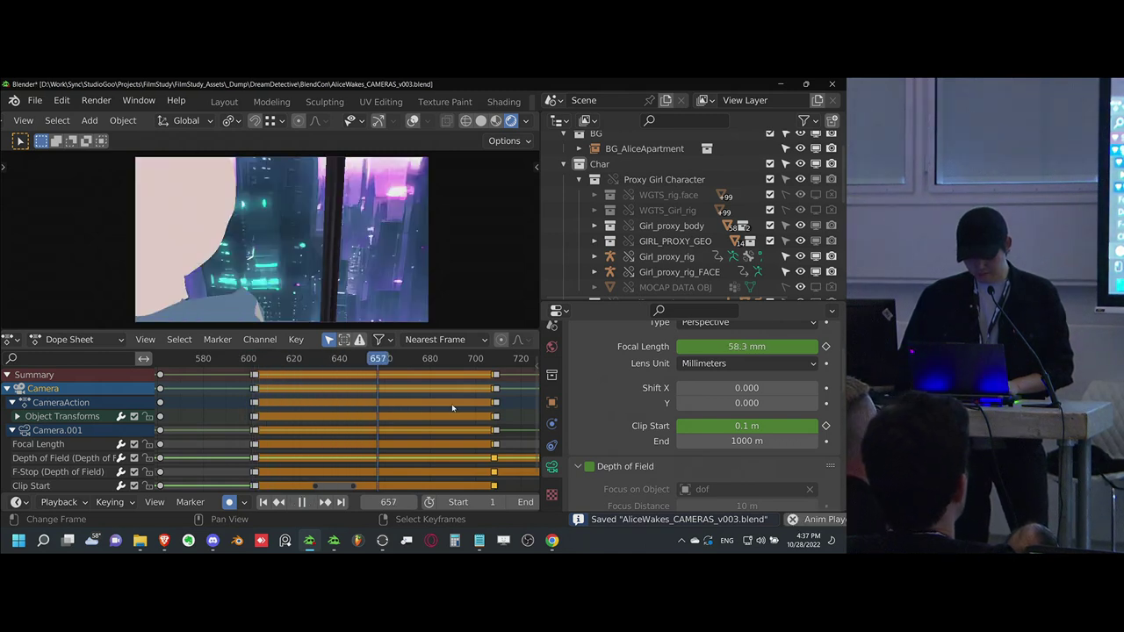
key(space)
key(ctrl+s)
- Play the over-the-shoulder shot and key a slight Trackball rotation of the camera at frame 632
drag(260, 422, 251, 420)
key(space)
key(space)
key(r)
key(r)
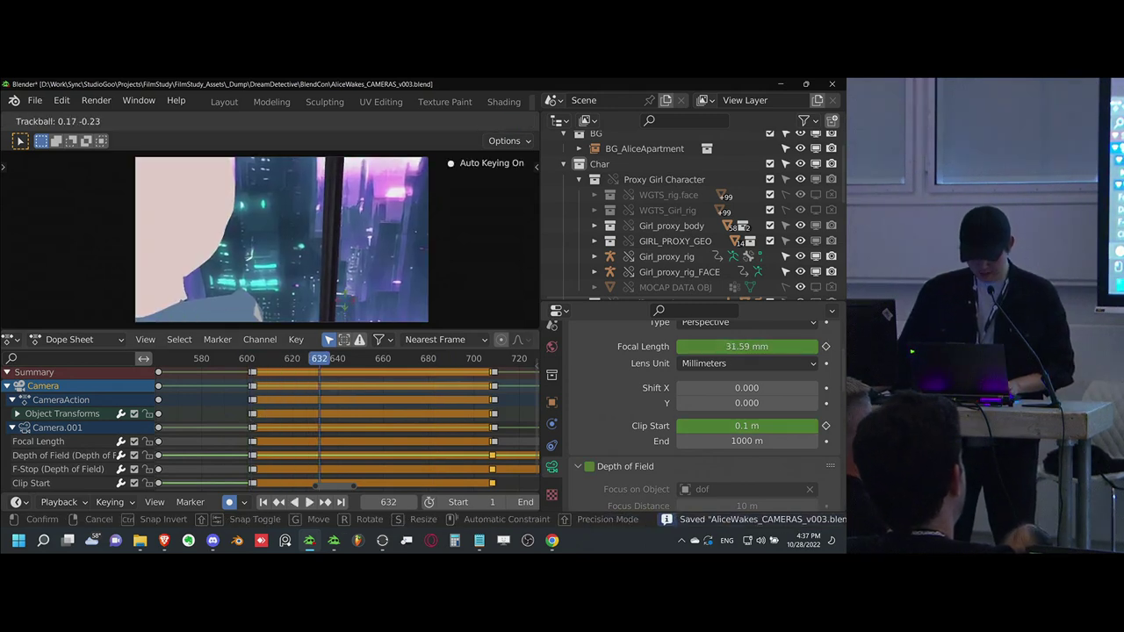
click(350, 353)
key(space)
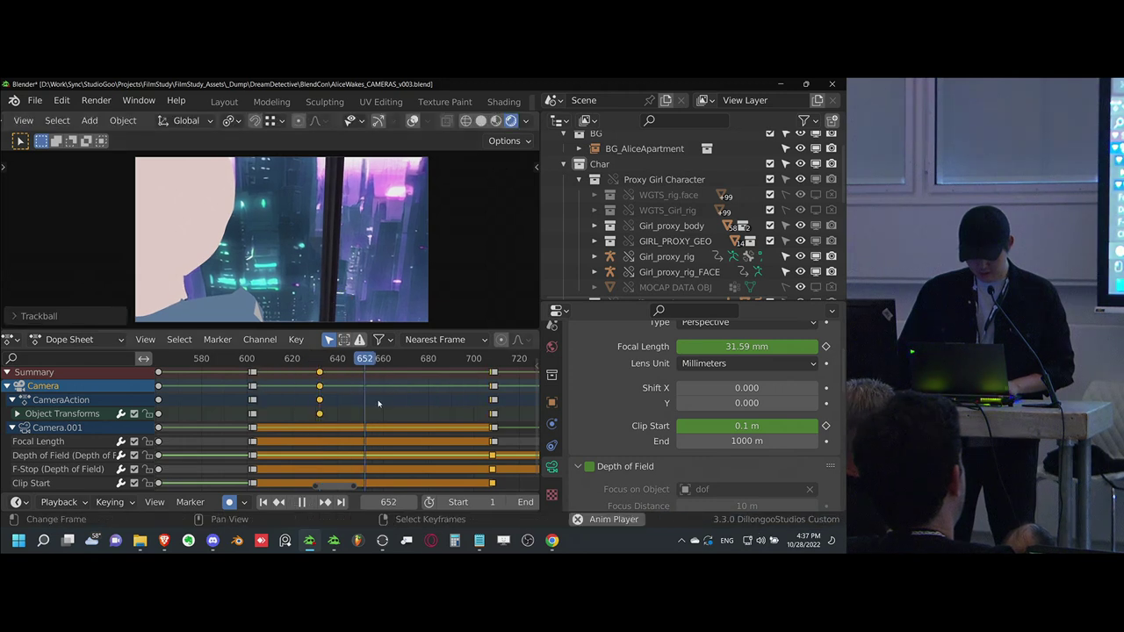
- Key a slight Trackball rotation of the camera at frame 658 of the over-the-shoulder shot and play it
key(space)
key(r)
key(r)
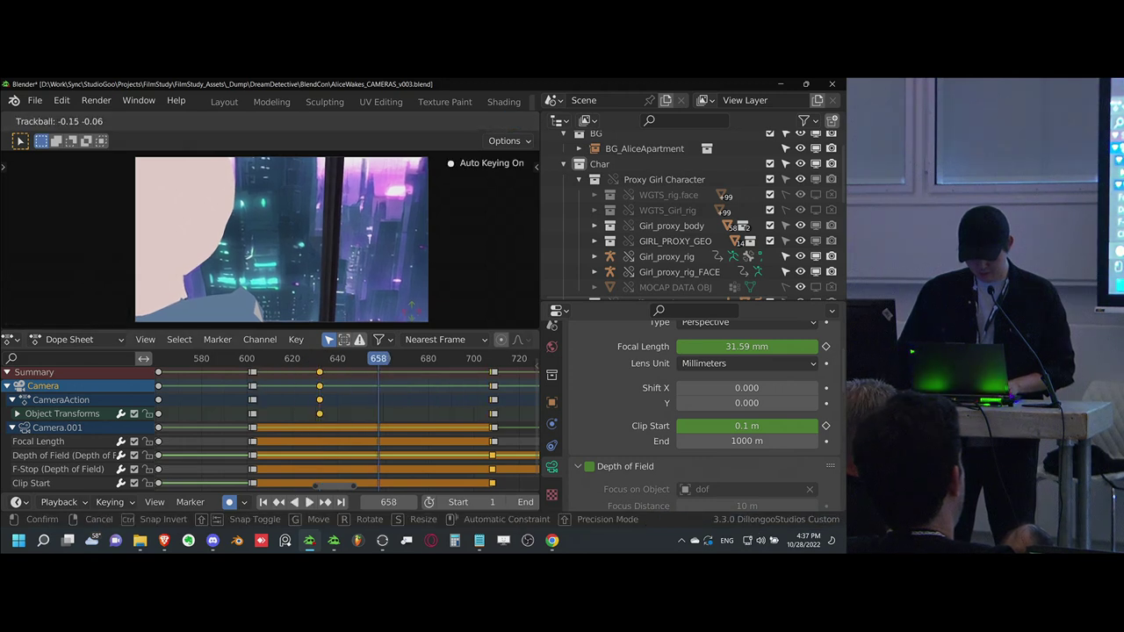
click(315, 414)
key(space)
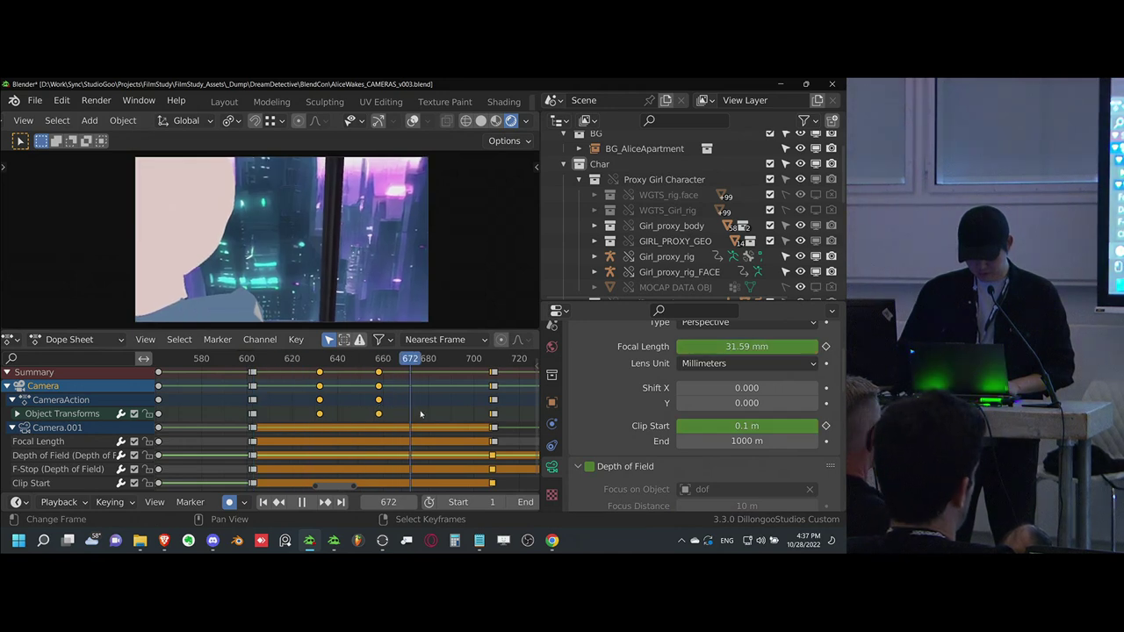
- Move the frame 658 camera key to frame 666, adjust its Trackball rotation, and play the shot
drag(381, 414, 397, 422)
key(space)
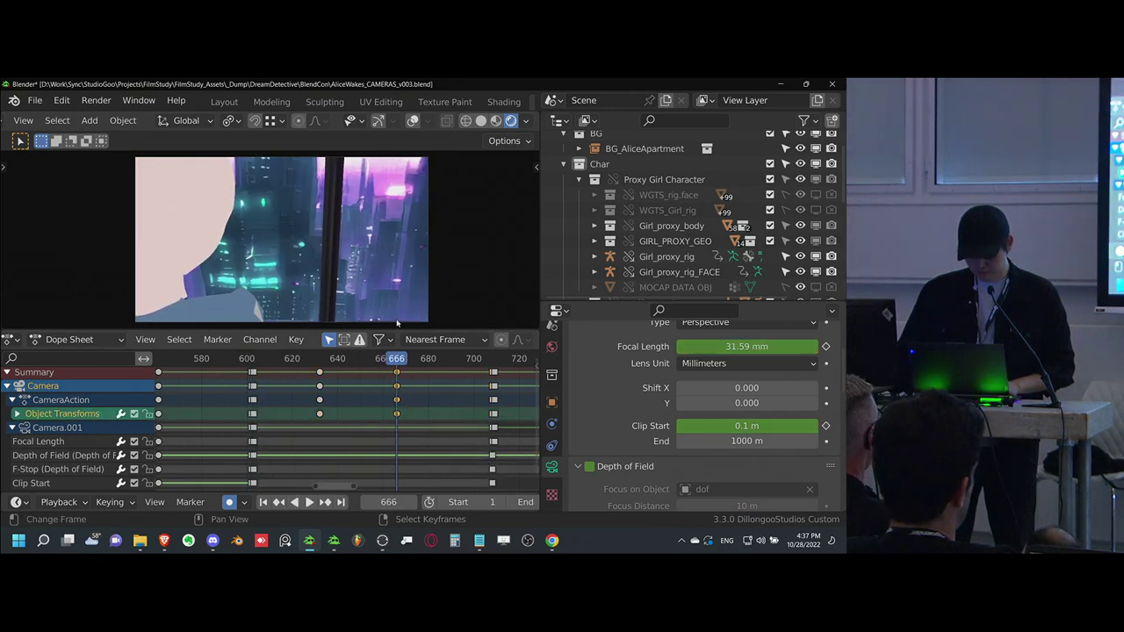
key(r)
key(r)
key(Return)
key(space)
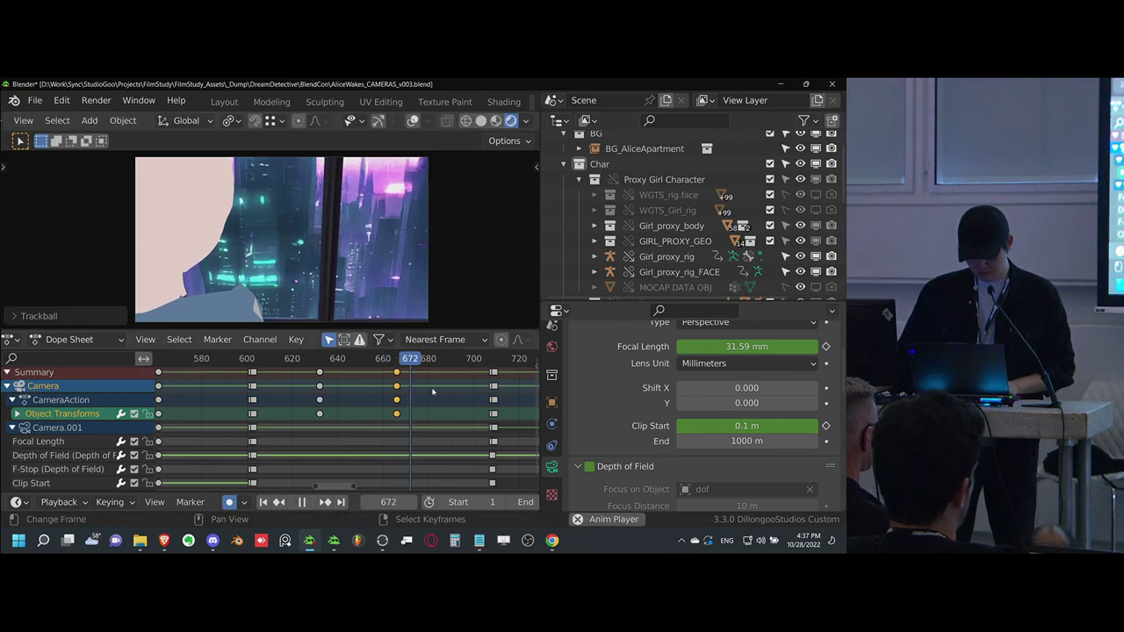
- Key another Trackball rotation of the camera at frame 691 and save the file
key(space)
click(453, 400)
key(r)
key(r)
click(419, 286)
key(ctrl+s)
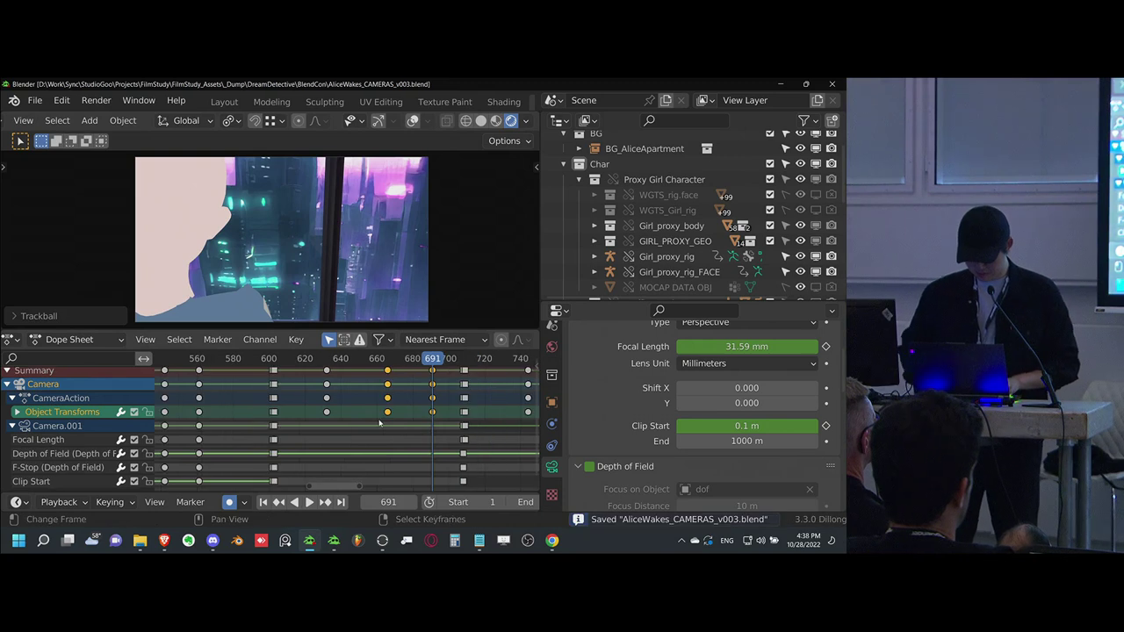
- Play the camera animation from the start in a maximized, fitted camera view, and restore the editor layout
key(ctrl+space)
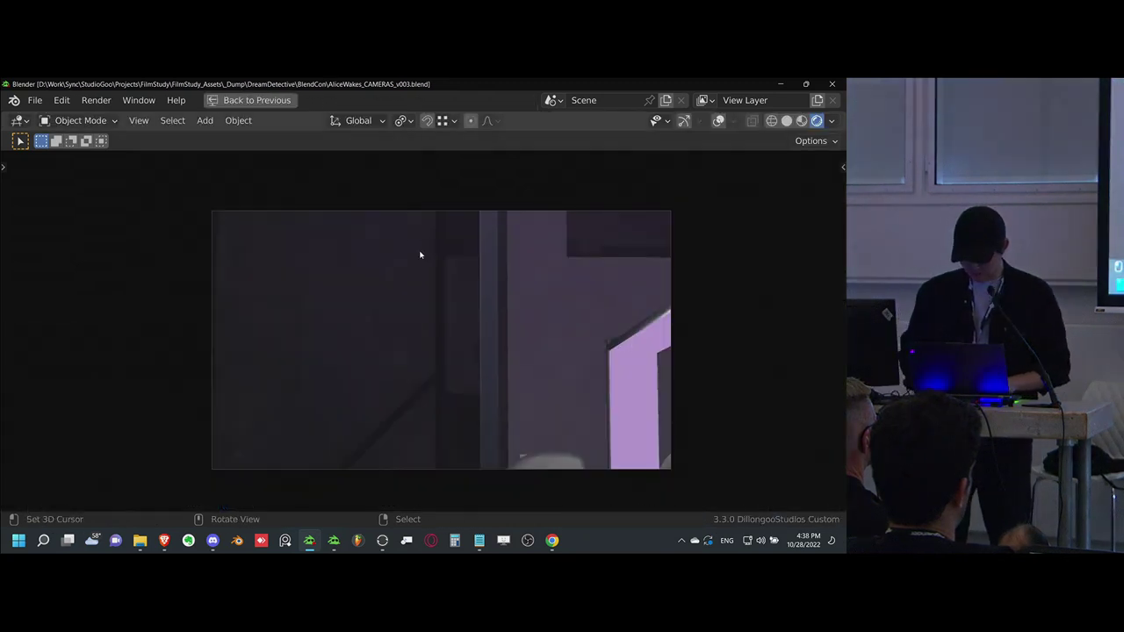
key(Home)
key(space)
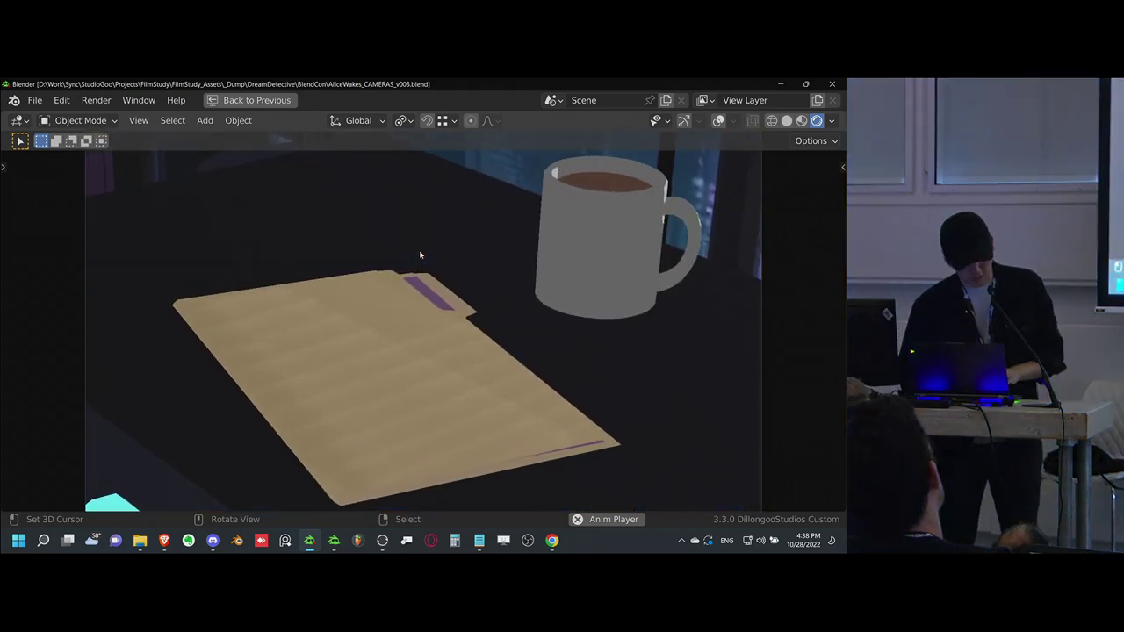
key(ctrl+space)
- Scrub back to the walking-feet shot and play it up to about frame 505
scroll(391, 430, down, 9)
drag(304, 422, 231, 425)
key(space)
middle_drag(210, 423, 302, 427)
scroll(299, 417, up, 3)
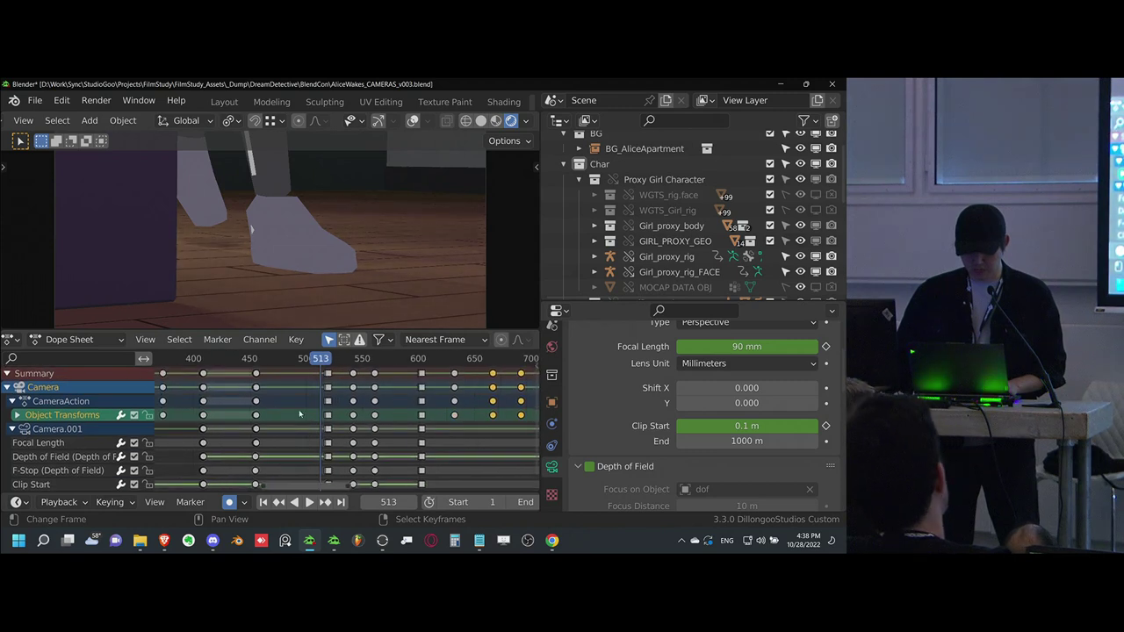
click(239, 405)
key(space)
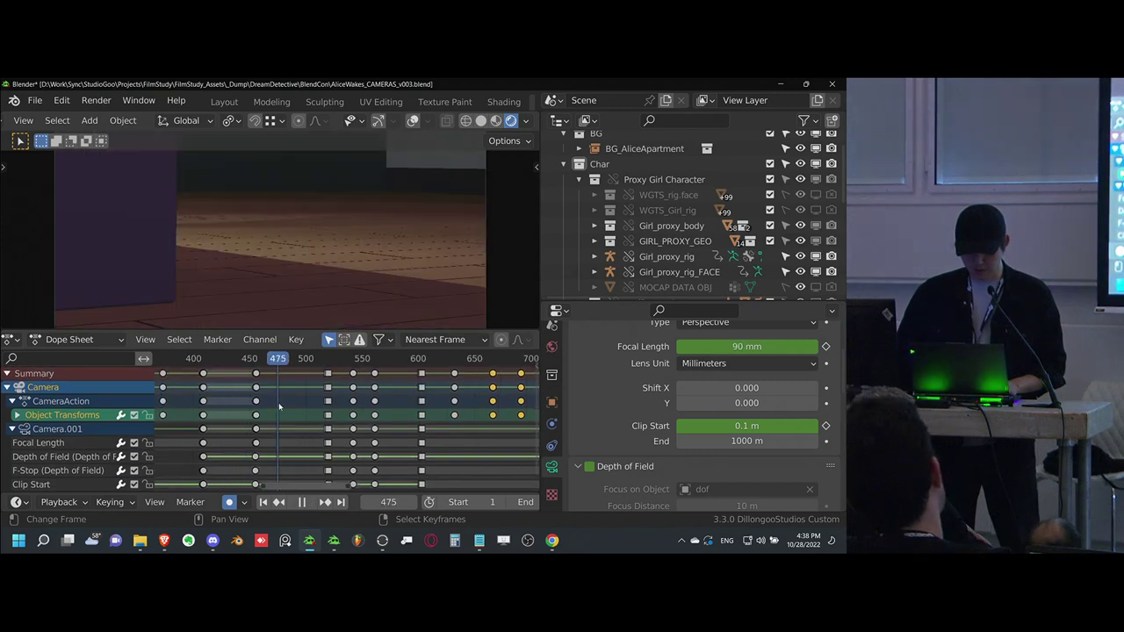
key(space)
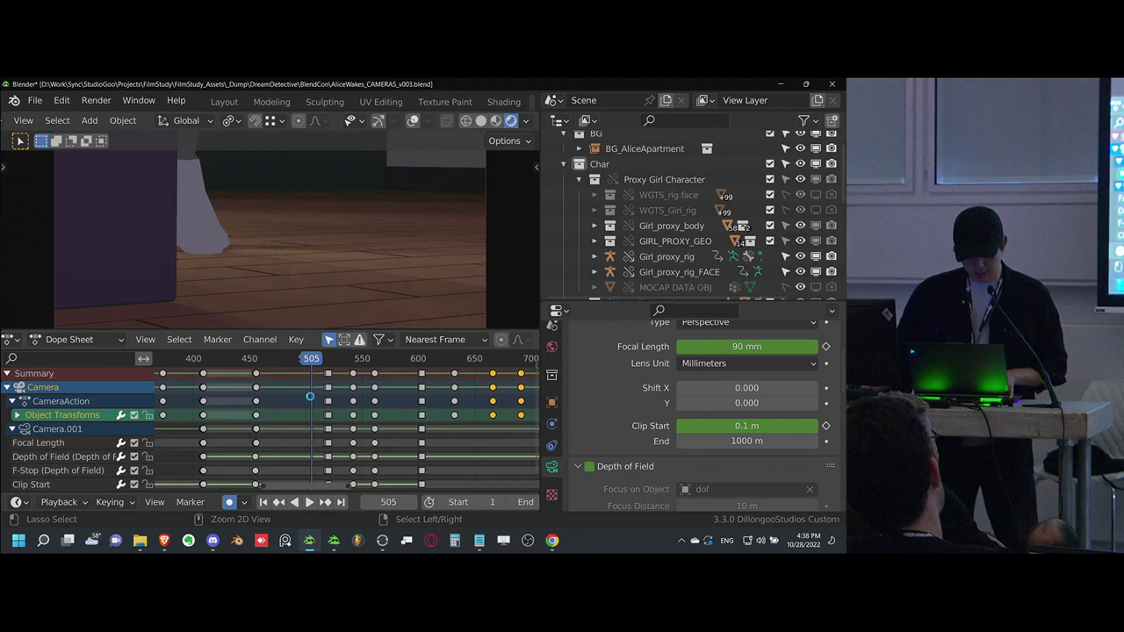
- Save the file with the feet shot checked at frame 510, and return to frame 1
key(ctrl+s)
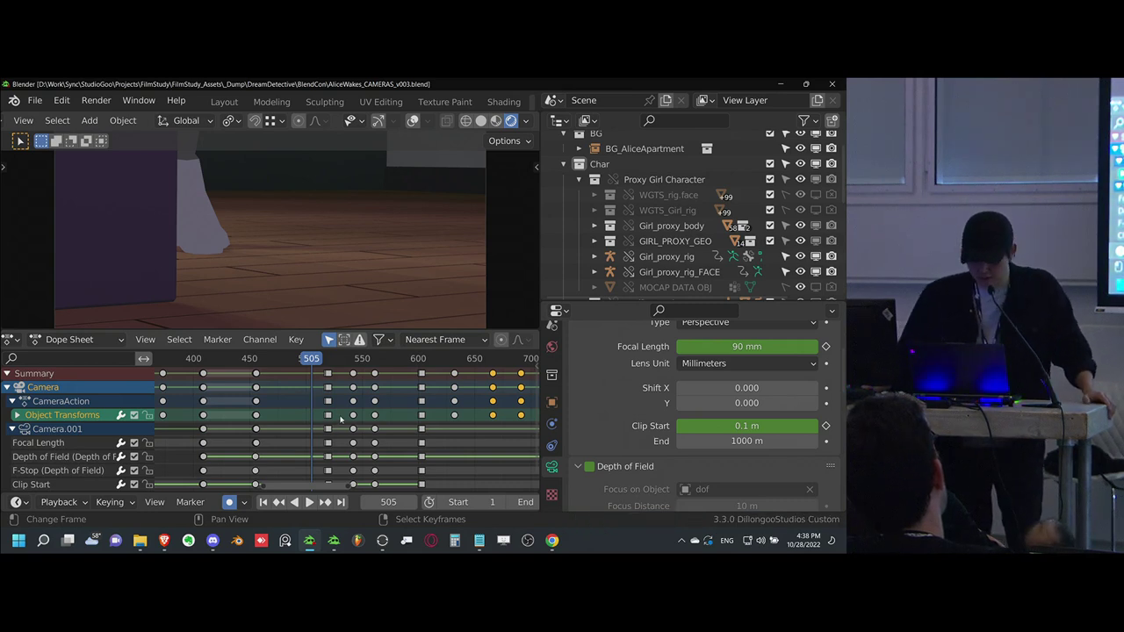
middle_drag(333, 418, 335, 419)
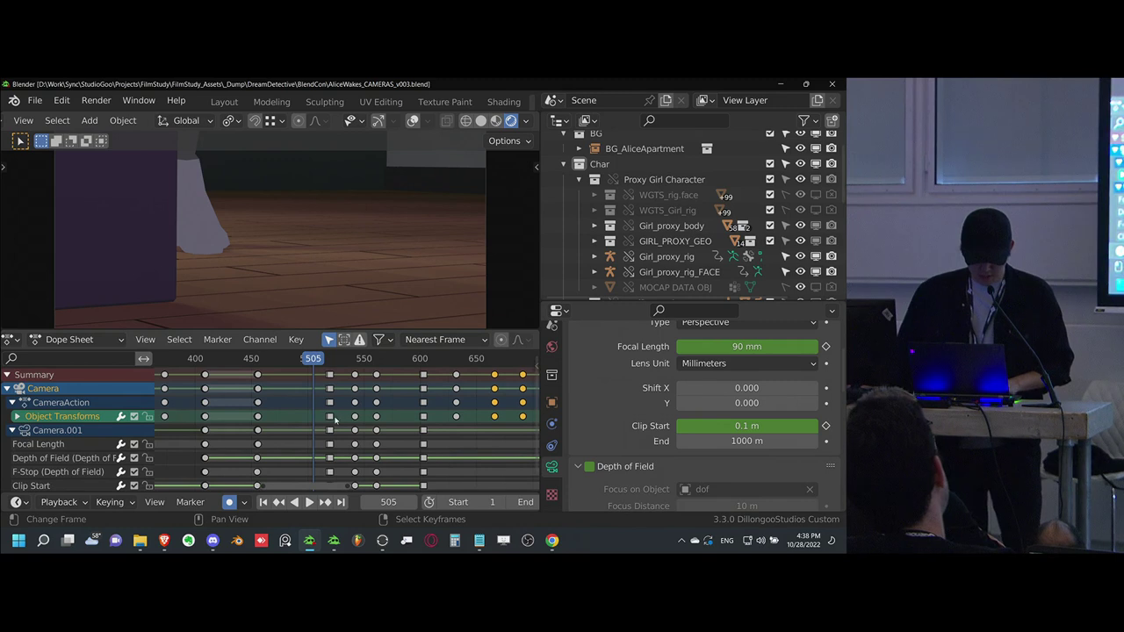
drag(321, 417, 325, 414)
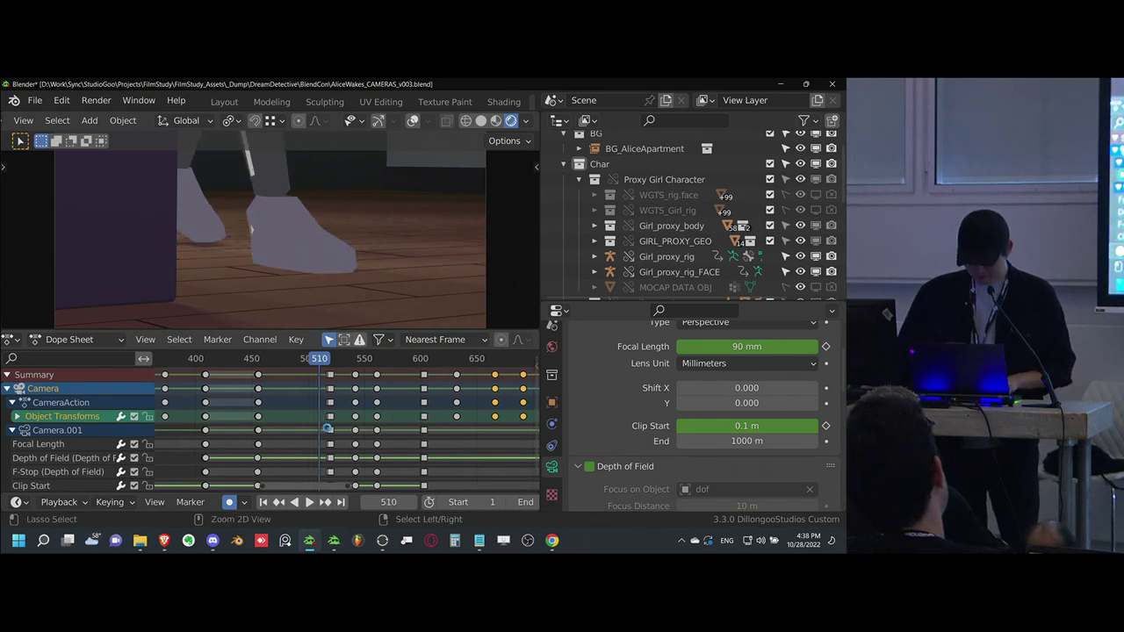
key(ctrl+s)
scroll(389, 424, down, 6)
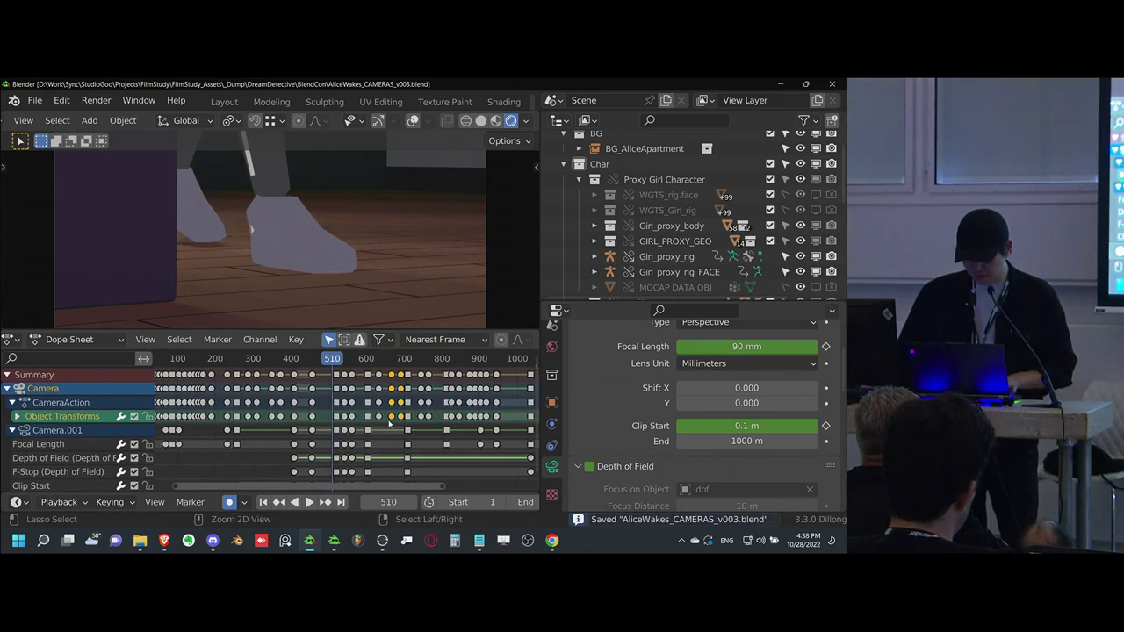
key(shift+Left)
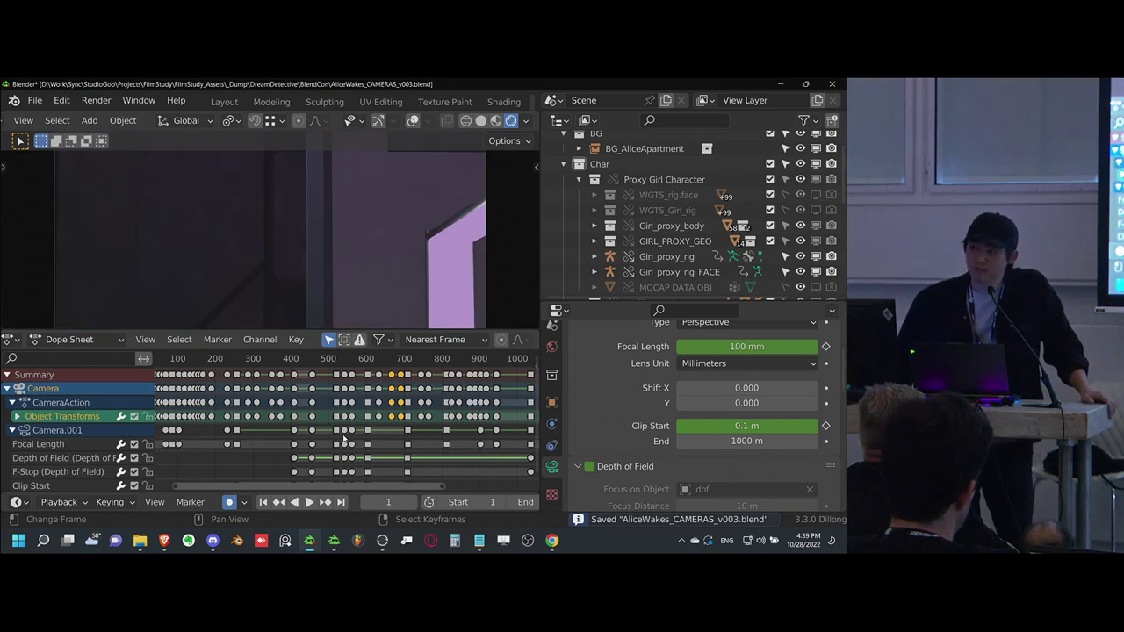
- Scrub through the over-the-shoulder window shot and stop at its first frame, 603
mouse_move(389, 414)
middle_down()
mouse_move(386, 399)
mouse_move(377, 410)
middle_up()
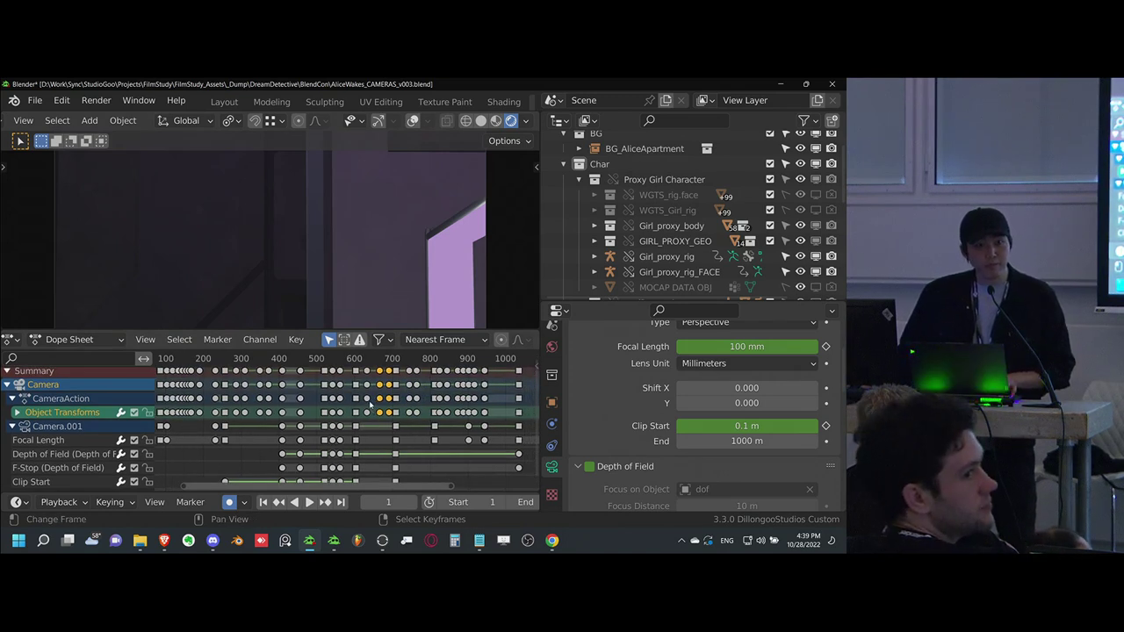
click(432, 436)
middle_drag(468, 430, 453, 433)
drag(416, 444, 368, 449)
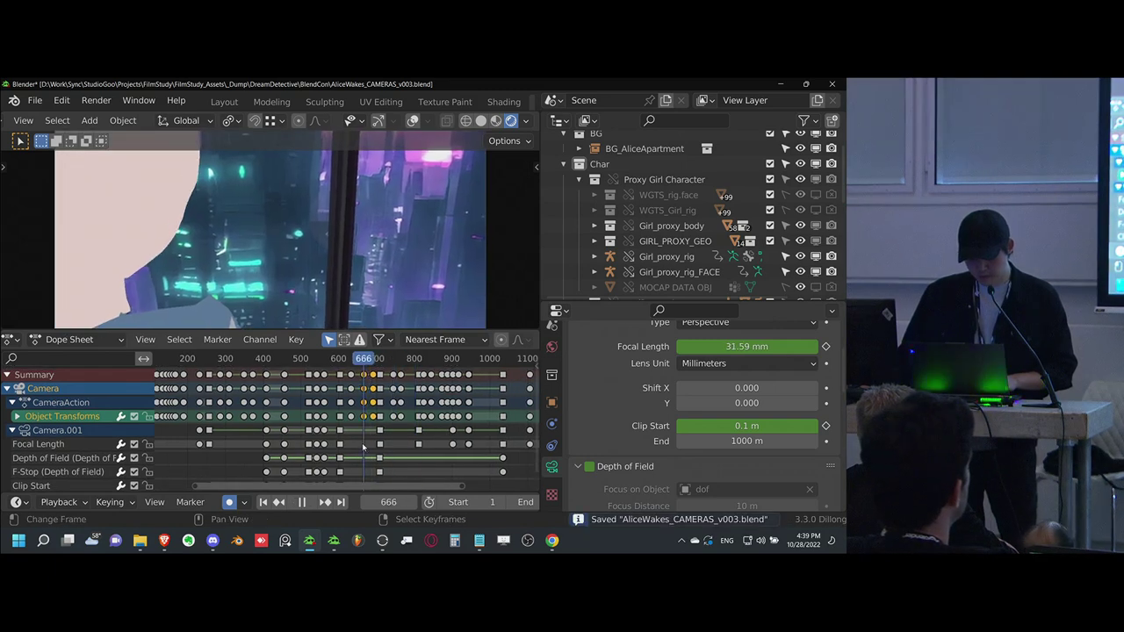
click(339, 445)
click(342, 446)
key(space)
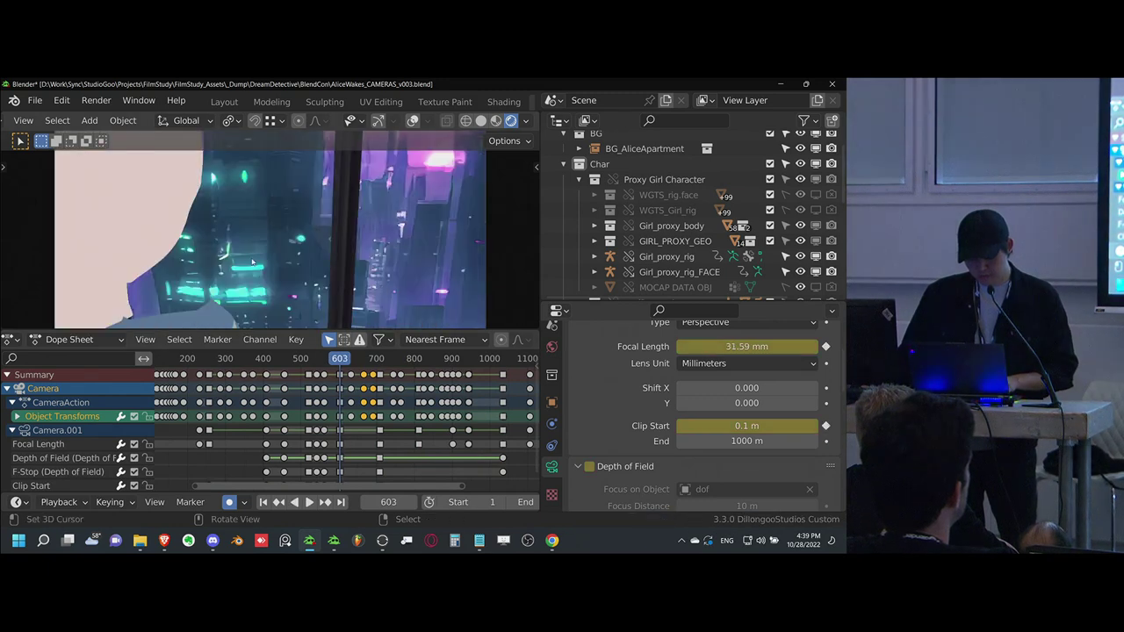
key(shift+alt+z)
key(shift+z)
key(shift+z)
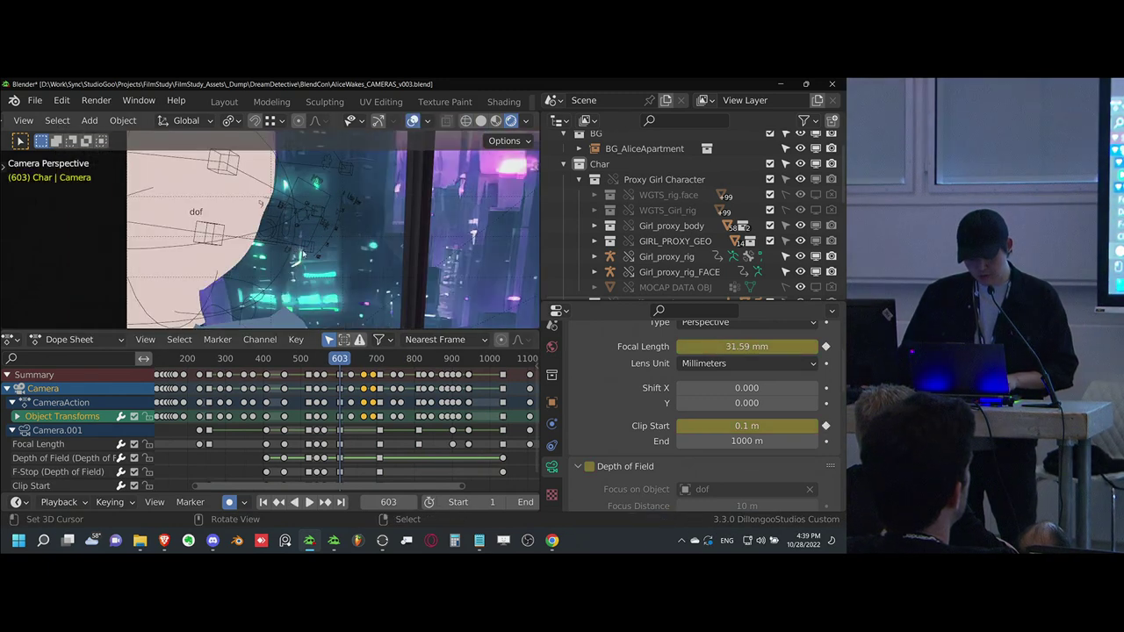
key(shift+z)
key(shift+z)
key(g)
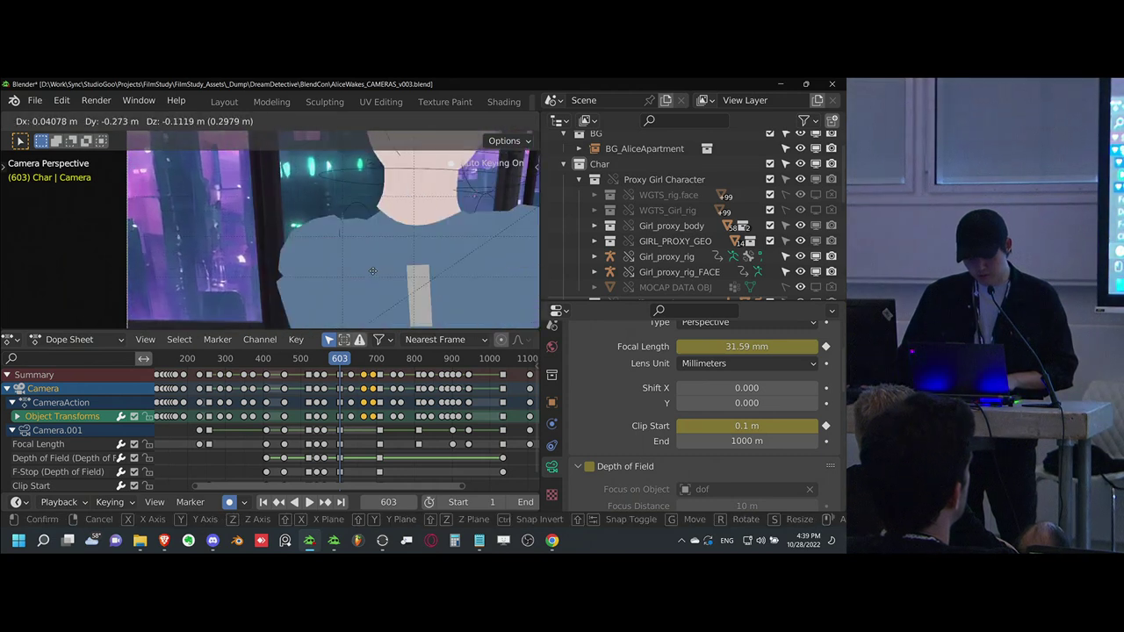
click(370, 267)
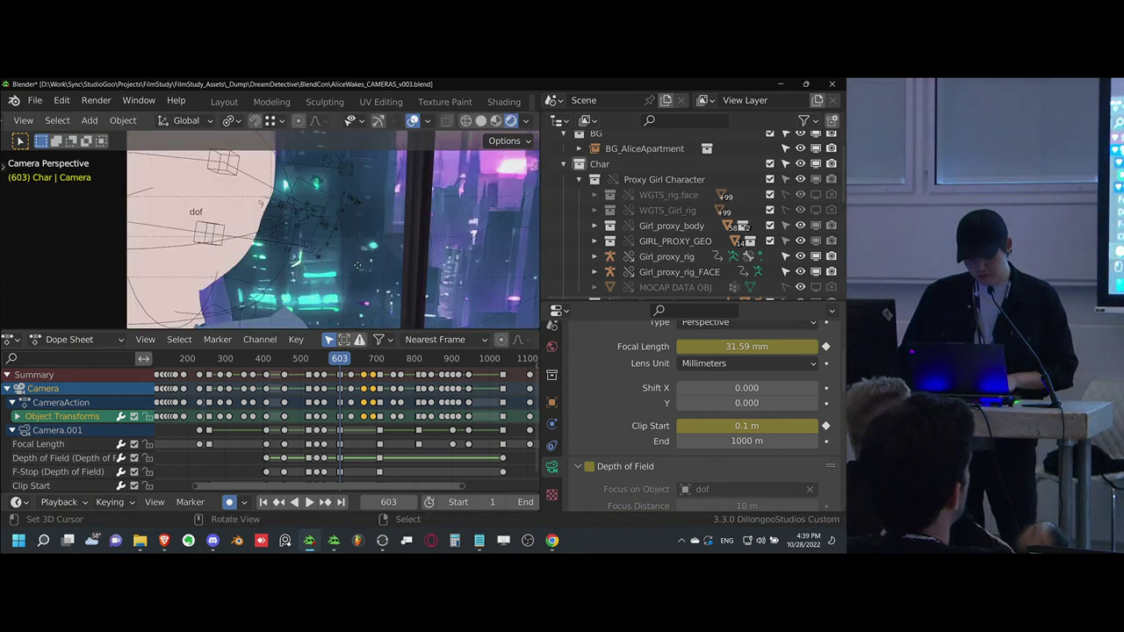
key(g)
click(352, 267)
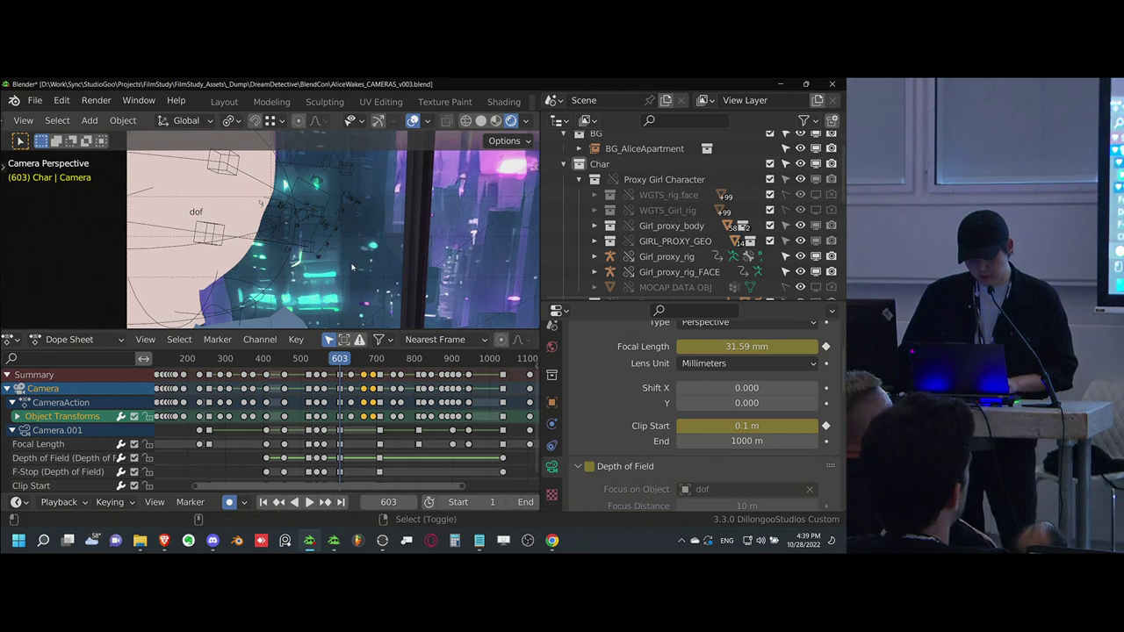
key(ctrl+s)
key(shift+alt+z)
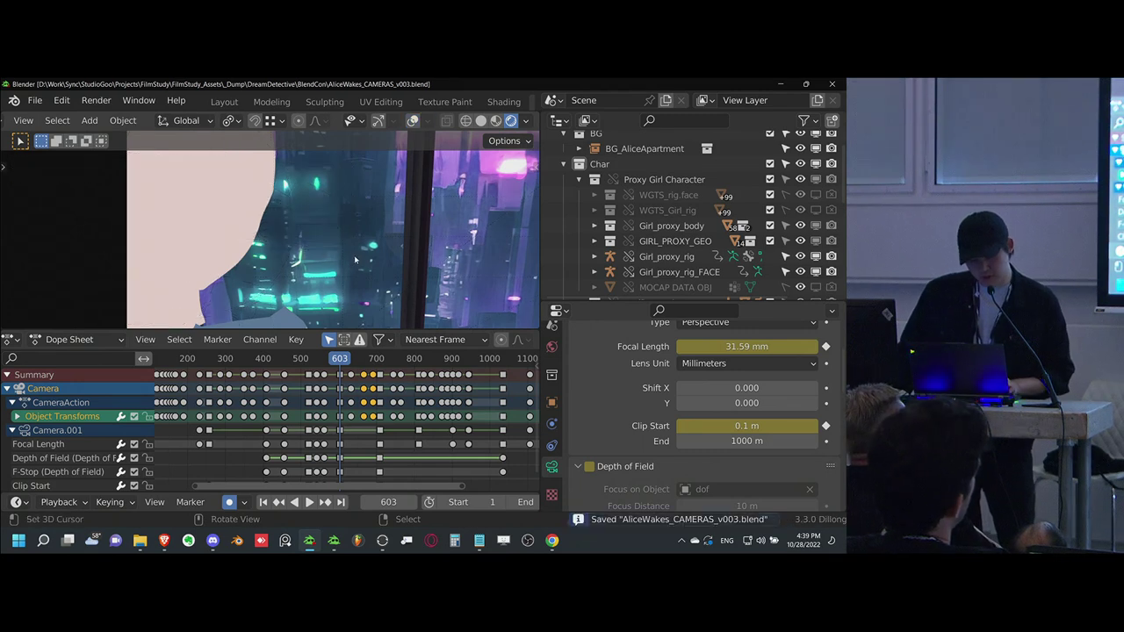
- Fit the whole camera frame in the viewport and check the folder-and-mug shot at frame 714
key(Home)
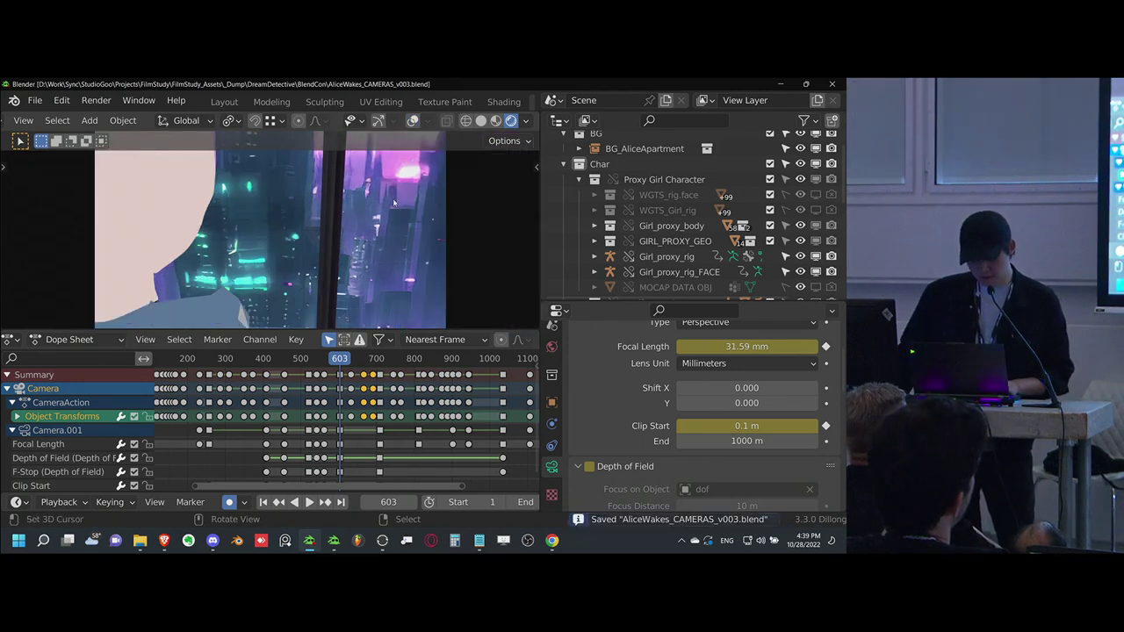
scroll(382, 227, down, 1)
shift+middle_drag(349, 246, 355, 253)
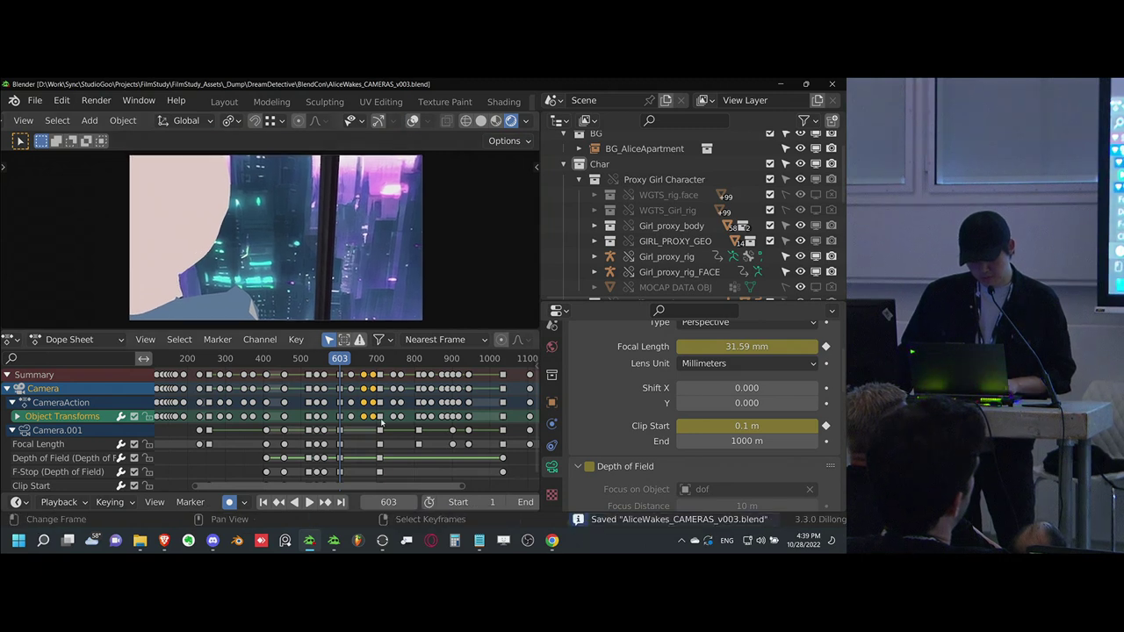
drag(361, 413, 380, 415)
key(space)
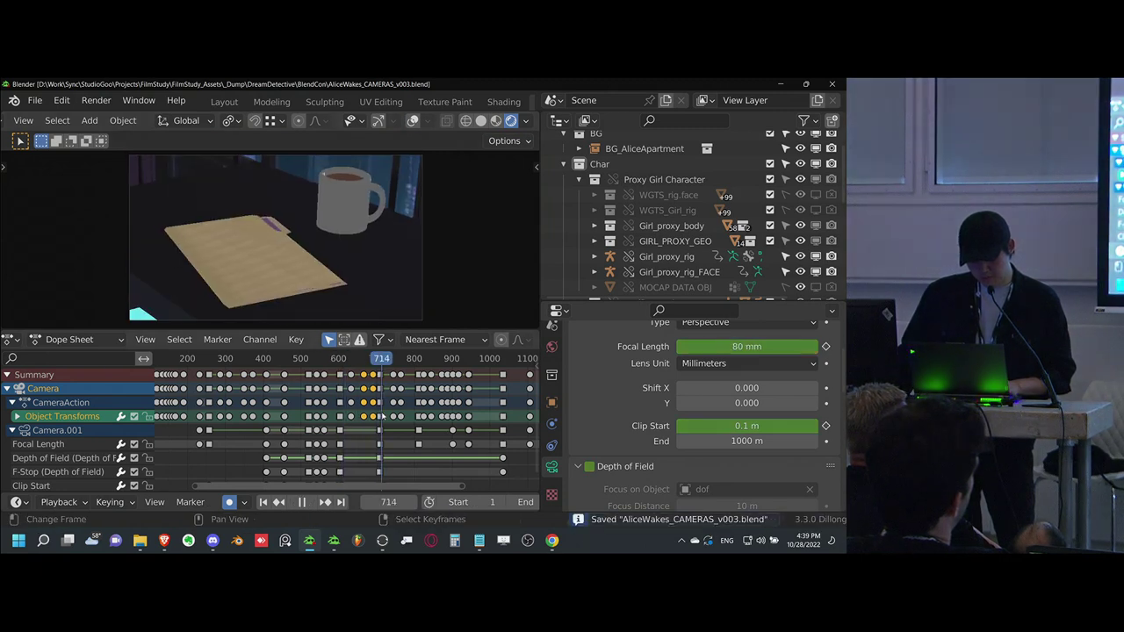
key(space)
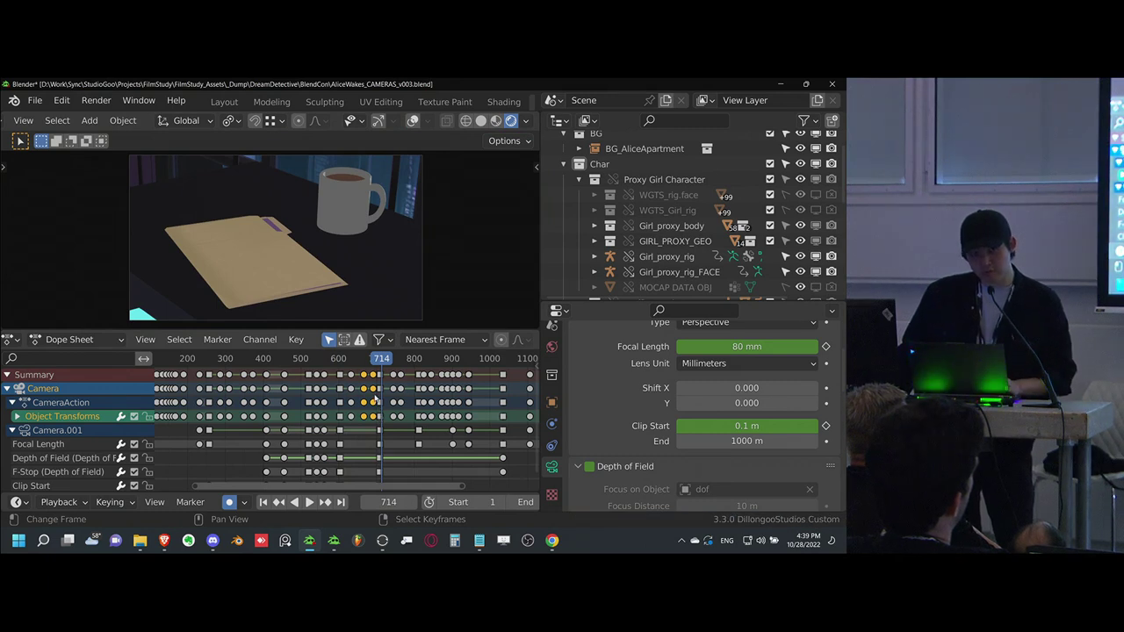
scroll(375, 400, up, 4)
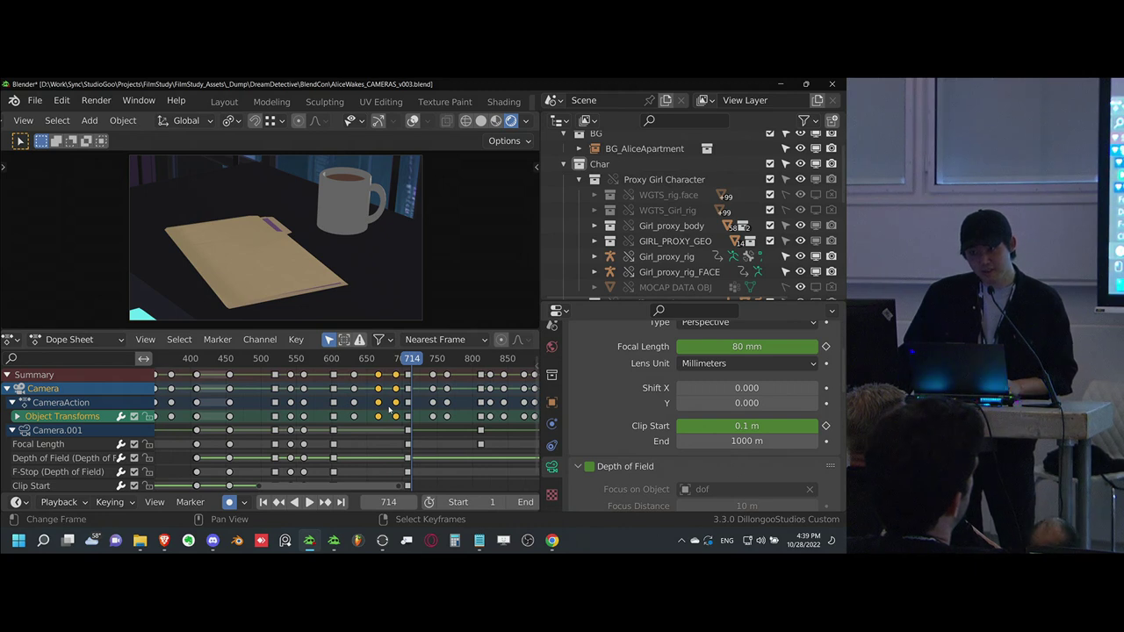
scroll(389, 409, up, 1)
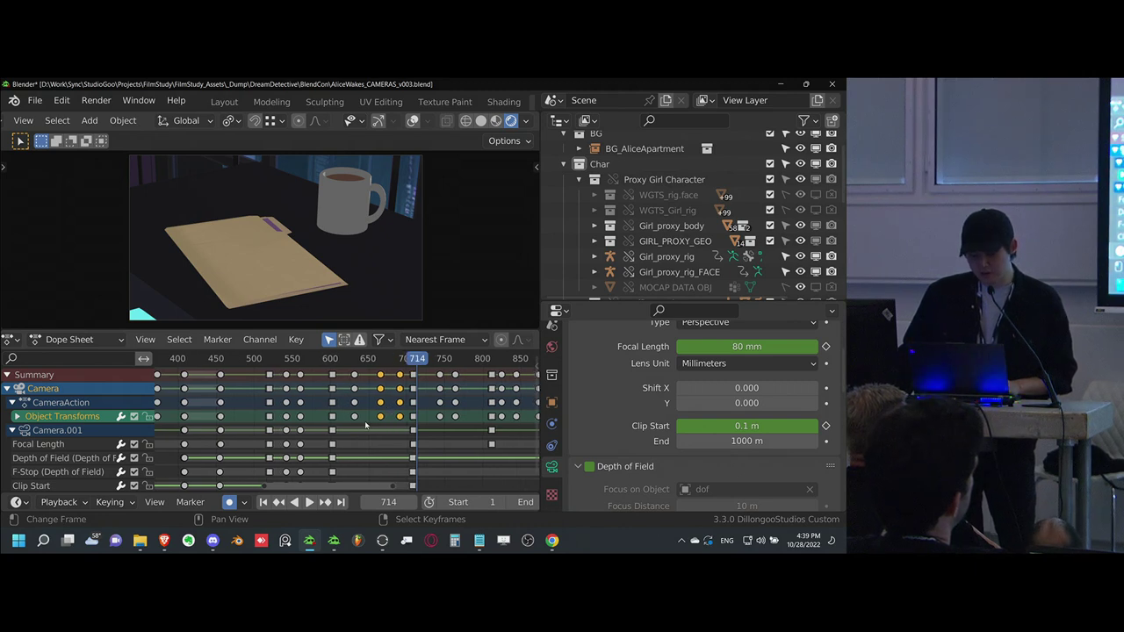
- Step across the cut into the over-the-shoulder shot at frame 603 and save the file
key(space)
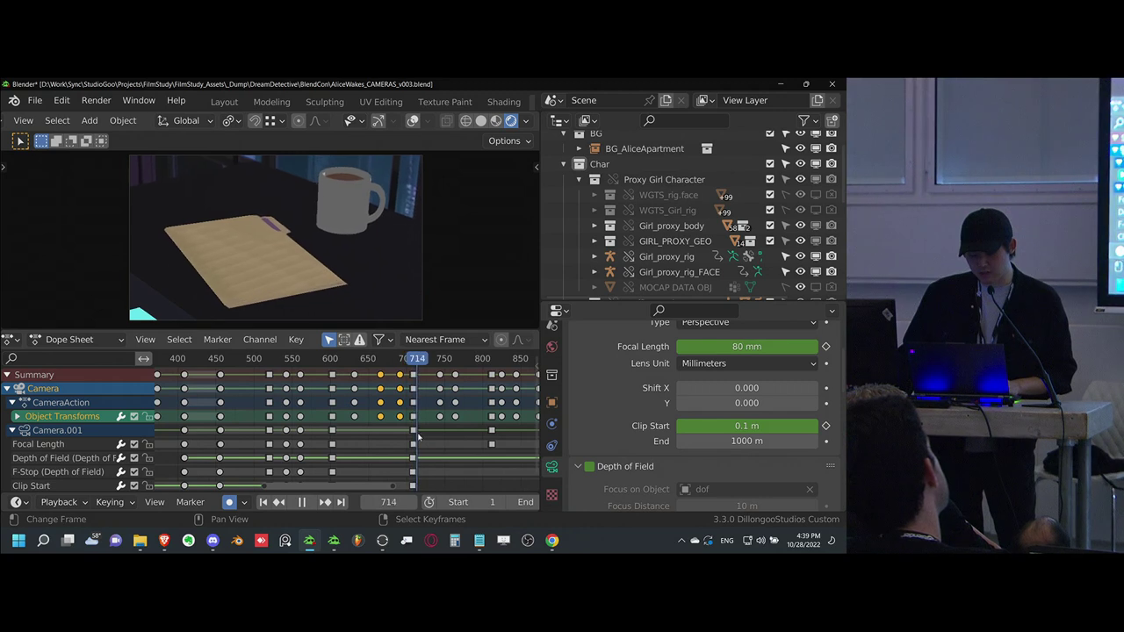
click(342, 432)
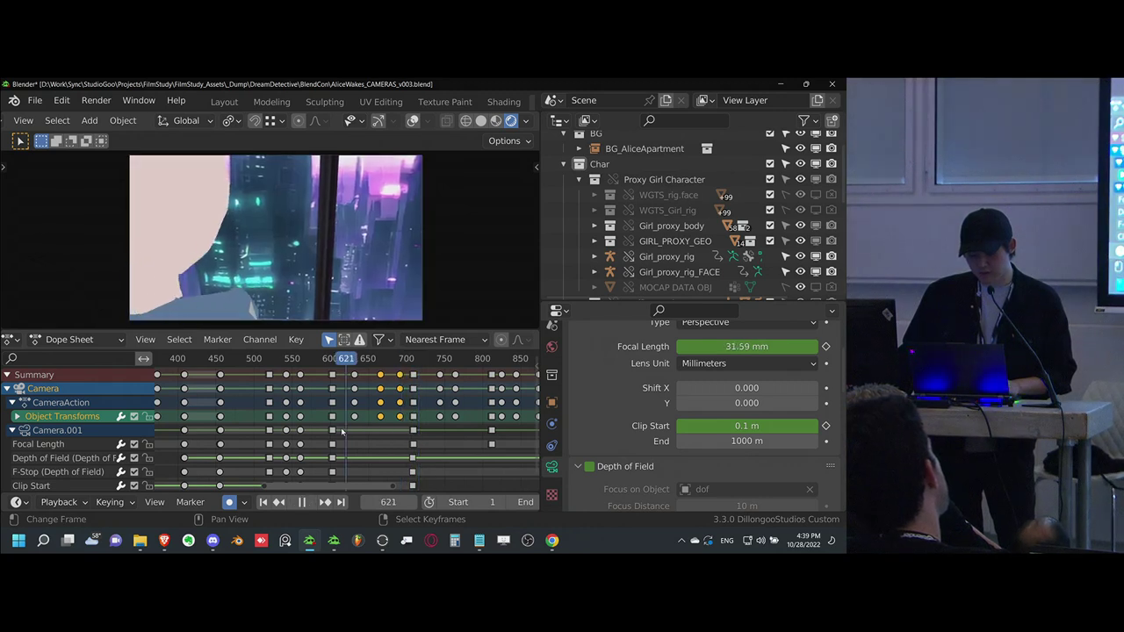
click(324, 435)
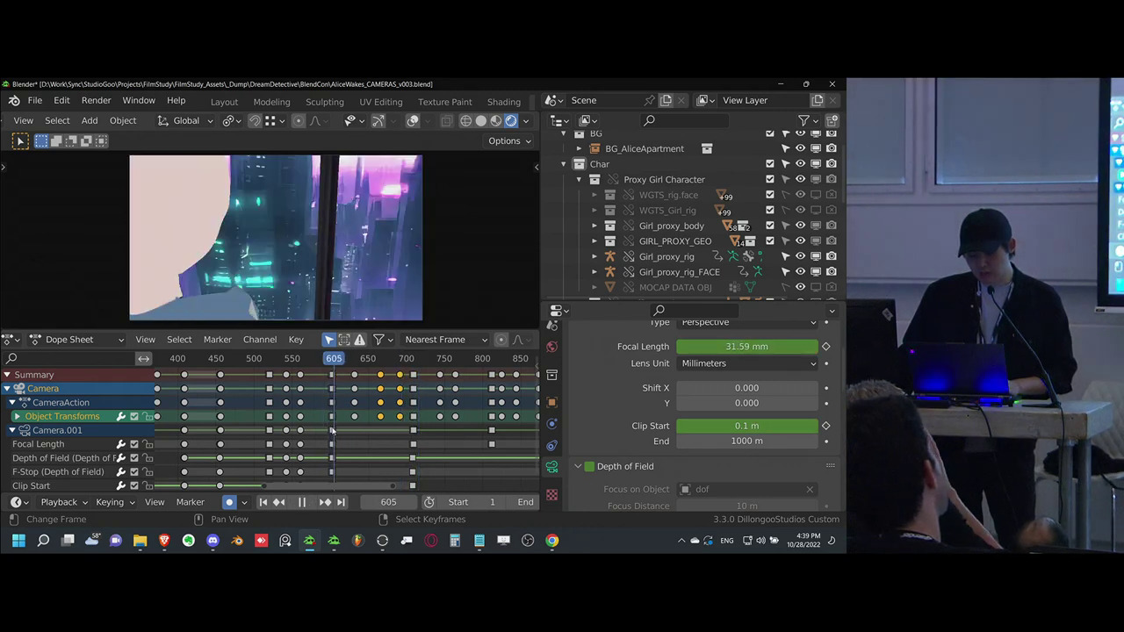
click(332, 430)
key(space)
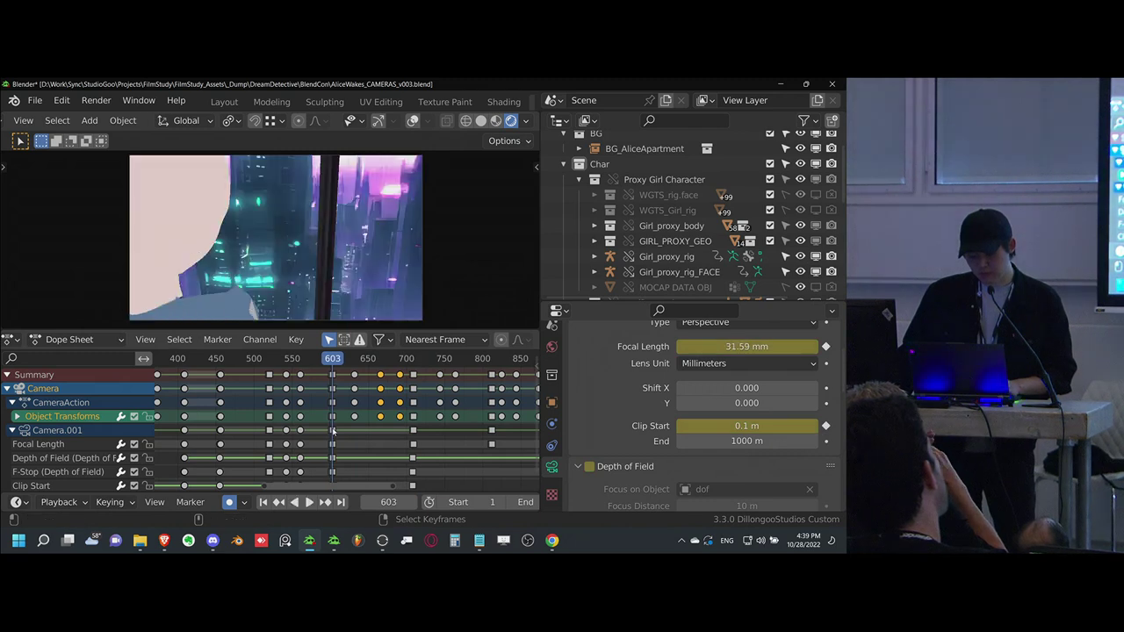
key(Left)
key(Right)
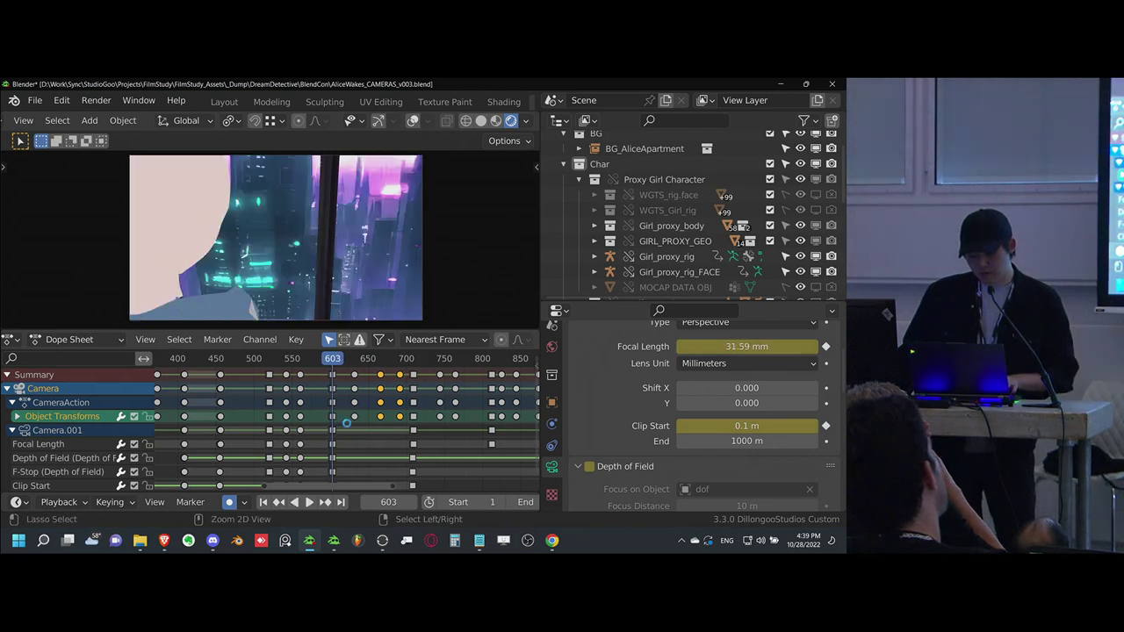
key(ctrl+s)
- Play through to the folder-and-mug shot, step across the cut at frame 709, and save the file
key(space)
key(space)
key(Left)
key(Right)
key(ctrl+s)
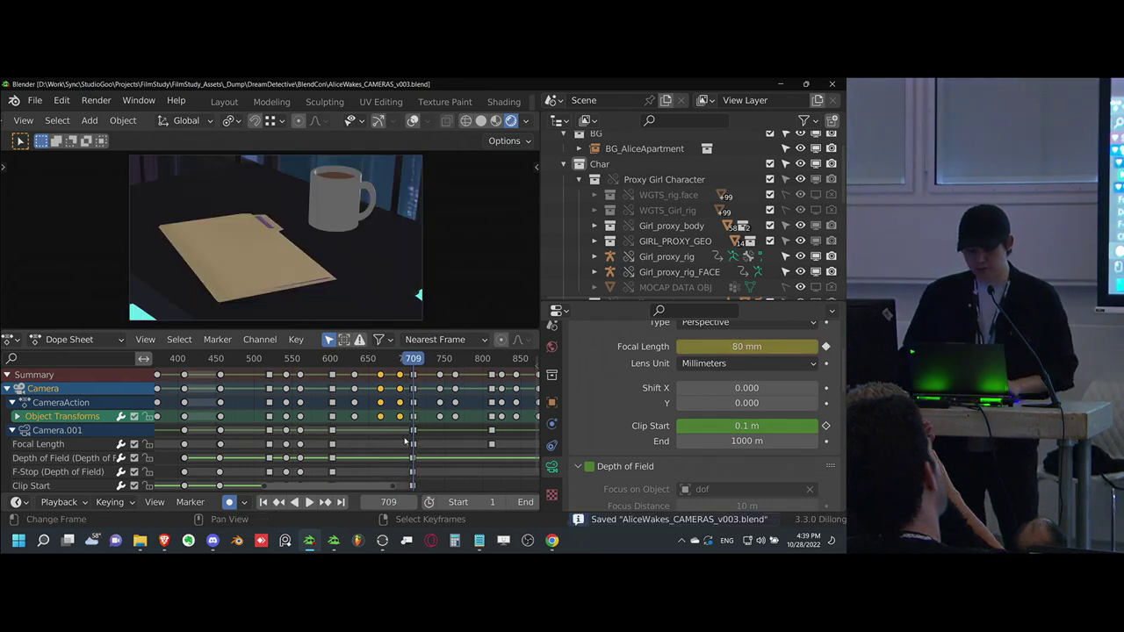
- Play through the cut into the over-the-shoulder window shot and stop at its first frame, 603
middle_drag(332, 450, 339, 450)
click(335, 449)
key(space)
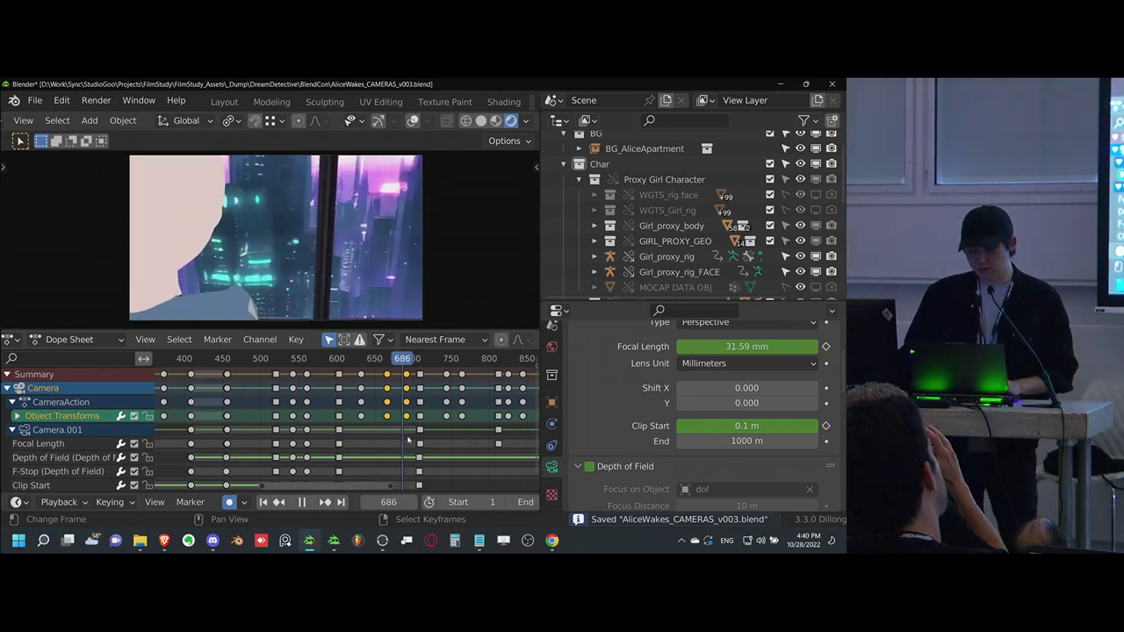
click(327, 448)
mouse_move(328, 444)
mouse_down()
mouse_move(348, 443)
mouse_move(330, 440)
mouse_up()
key(space)
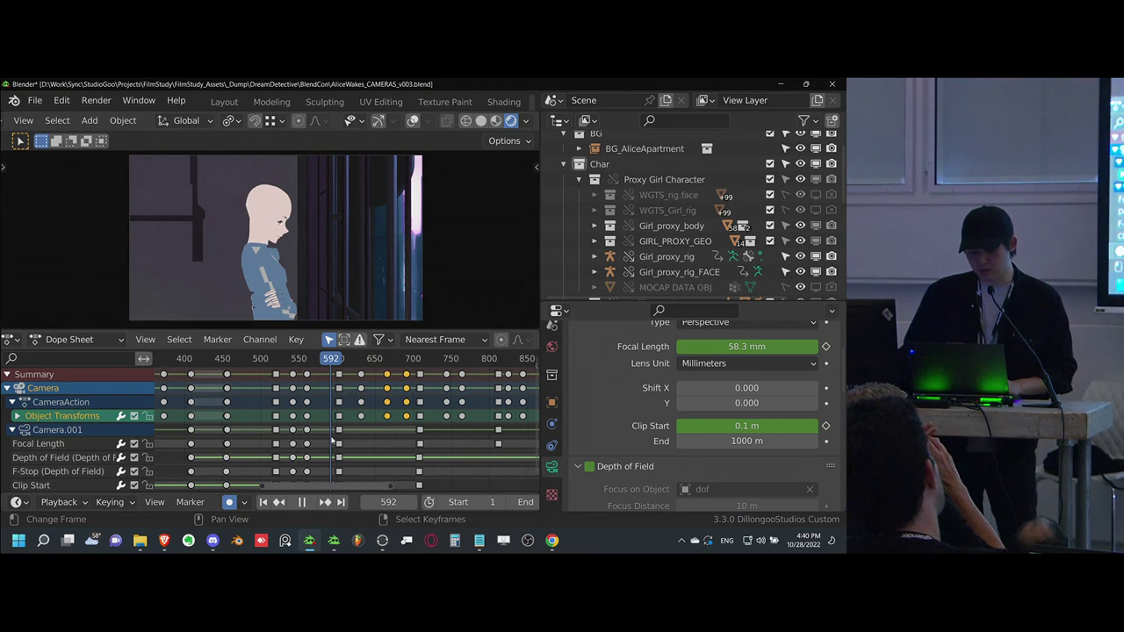
key(space)
click(339, 438)
alt+scroll(341, 432, down, 1)
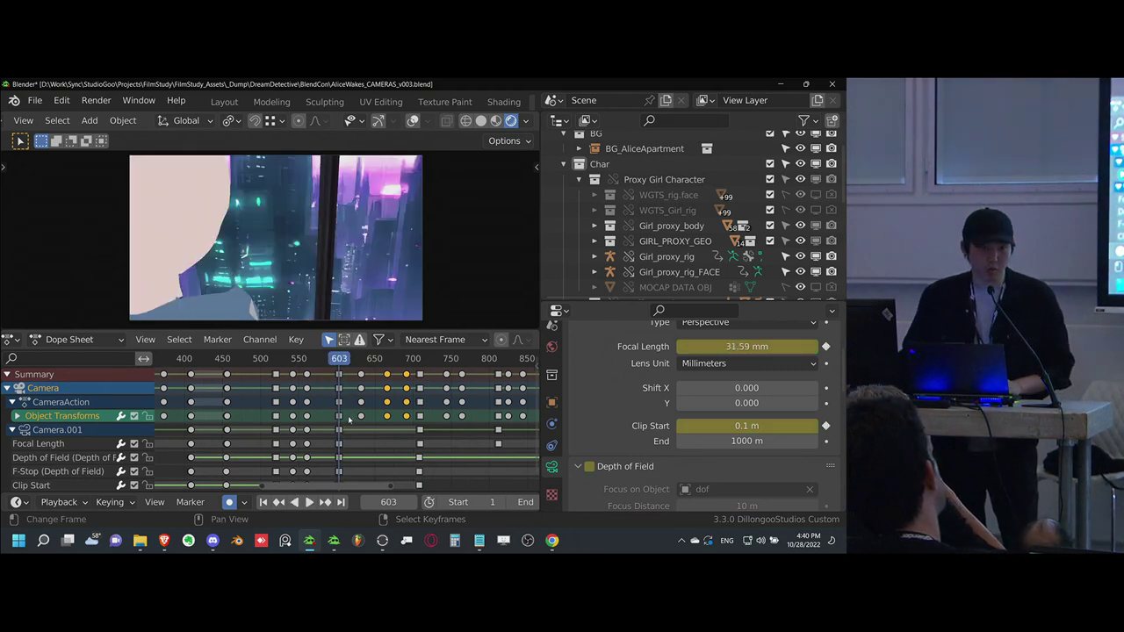
- Scrub to the folder-and-mug shot, step back across the cut to frame 708, and save the file
drag(391, 431, 423, 428)
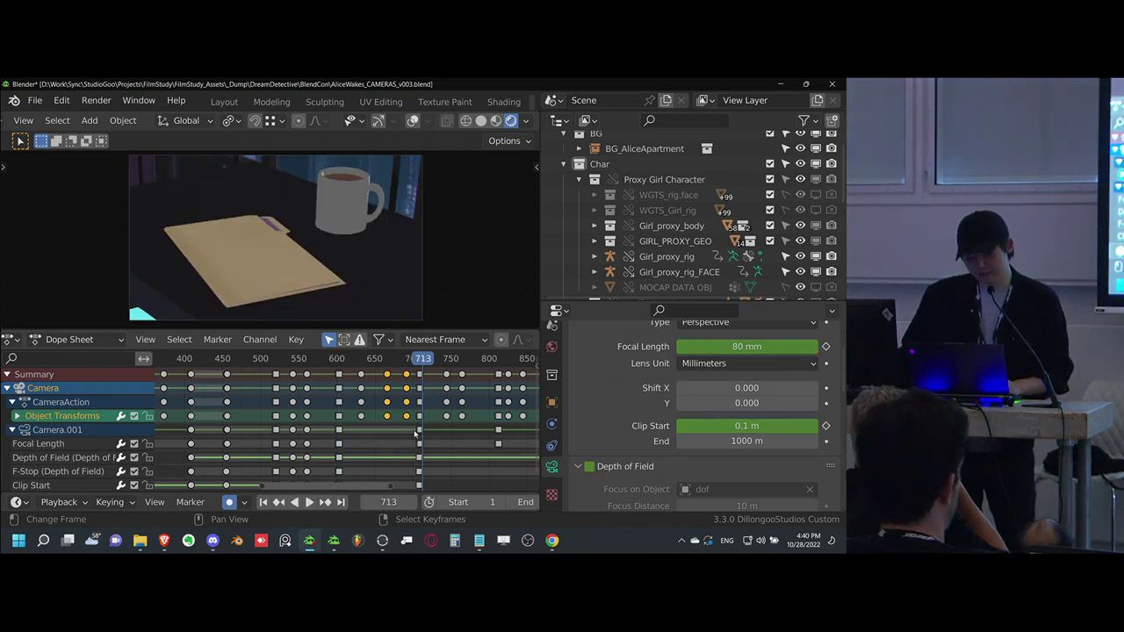
click(418, 430)
key(space)
alt+scroll(420, 429, down, 2)
alt+scroll(420, 429, up, 1)
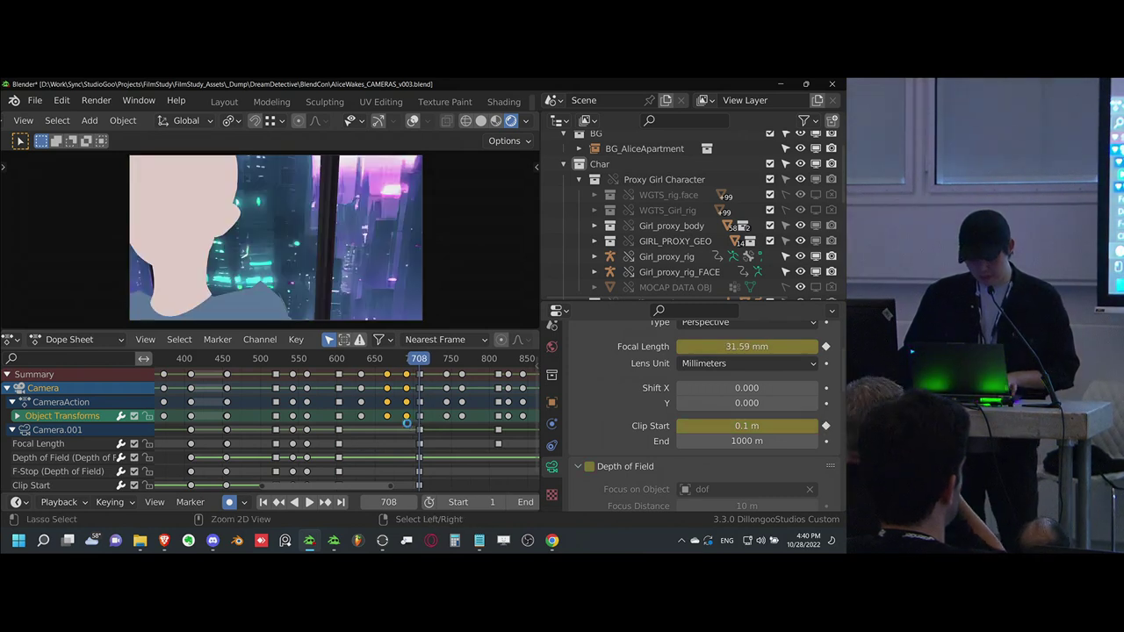
key(ctrl+s)
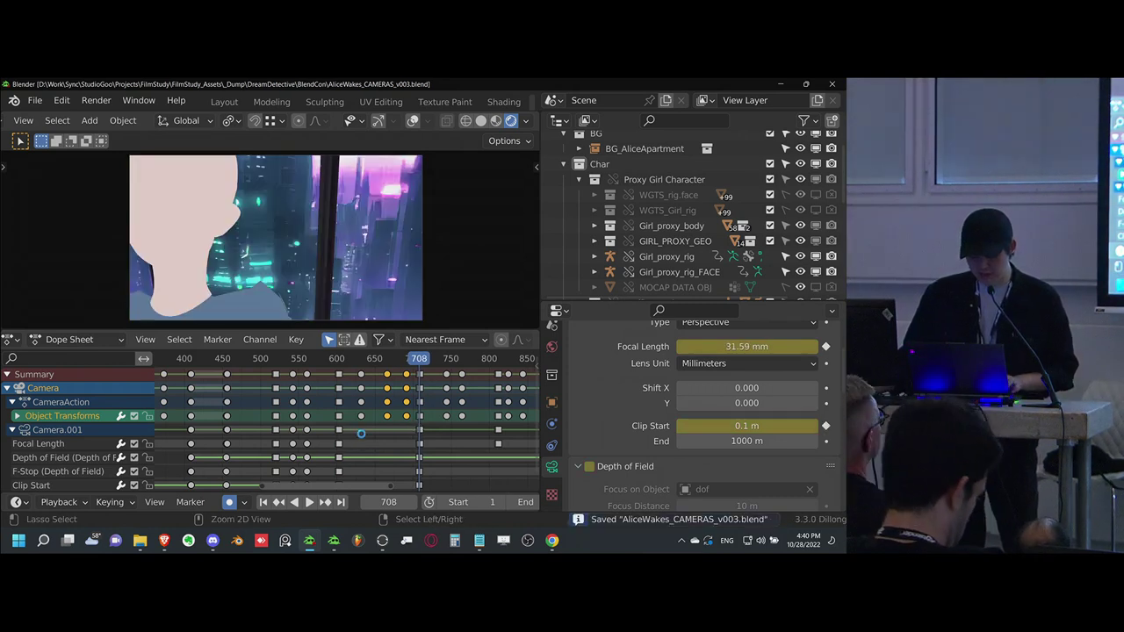
- Replay the cut at frame 603, check the end of the window shot at frame 708, and save the file
click(341, 438)
key(space)
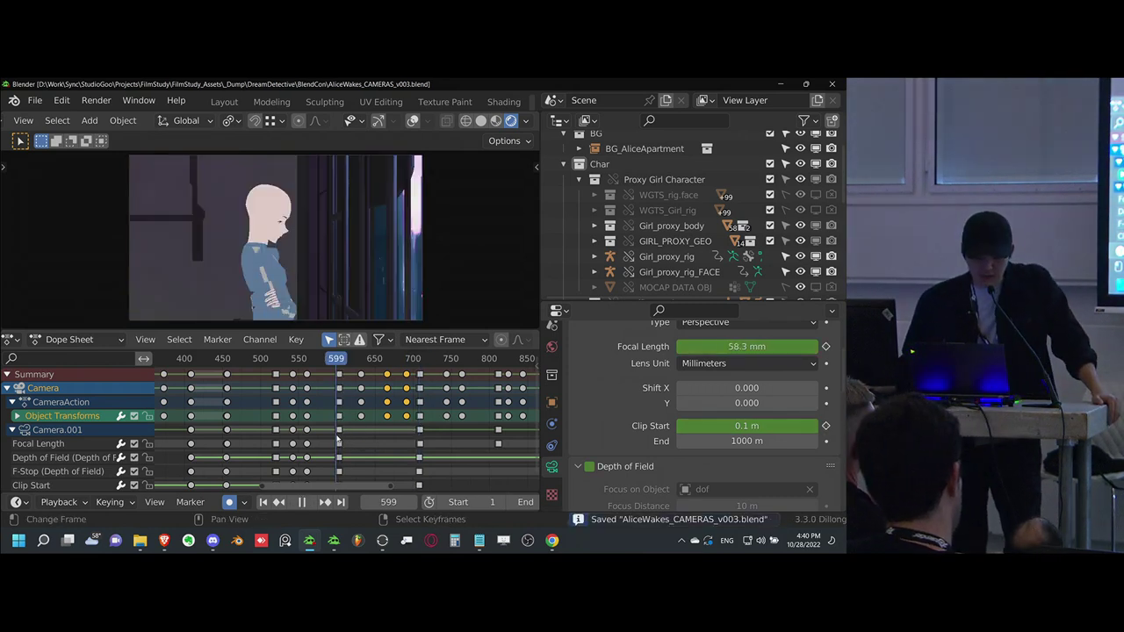
key(space)
drag(391, 443, 420, 439)
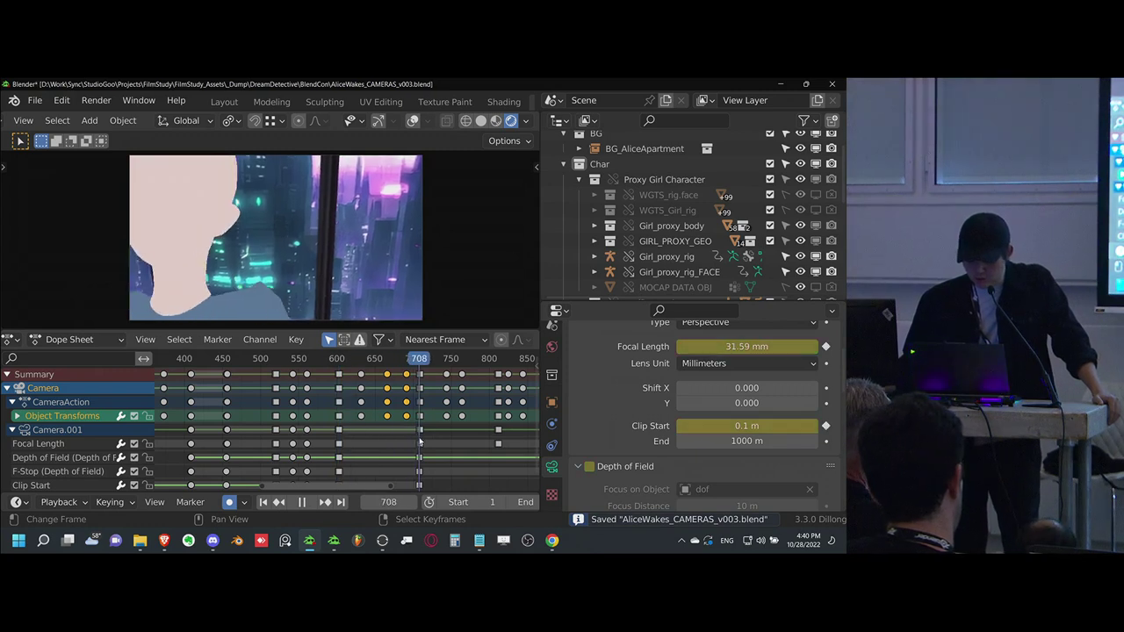
scroll(429, 430, up, 2)
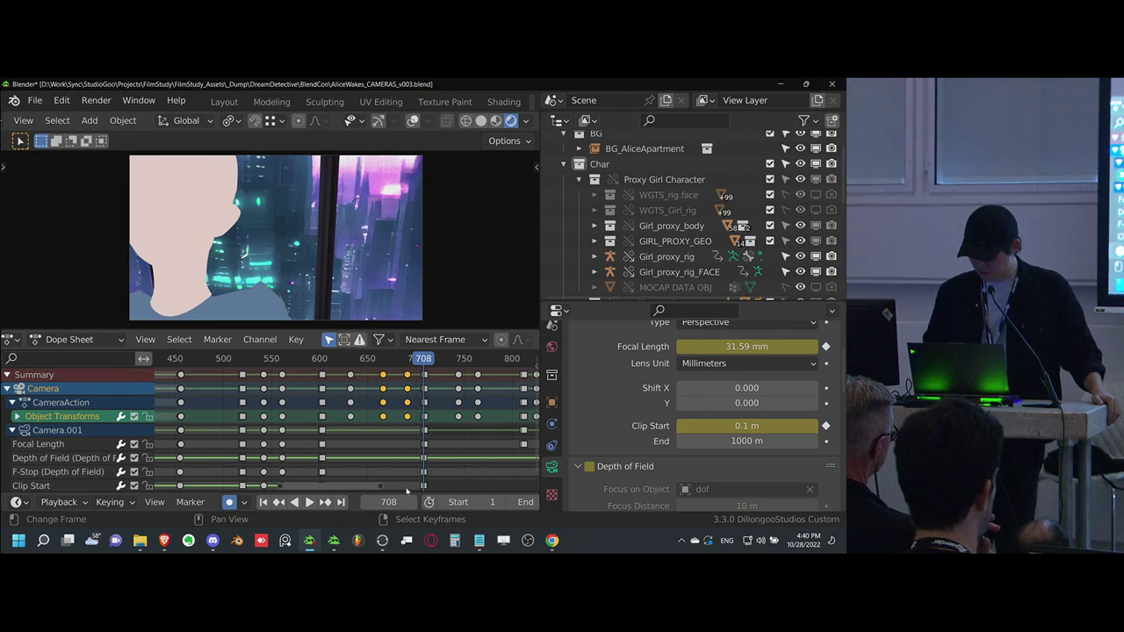
key(Left)
key(Right)
key(ctrl+s)
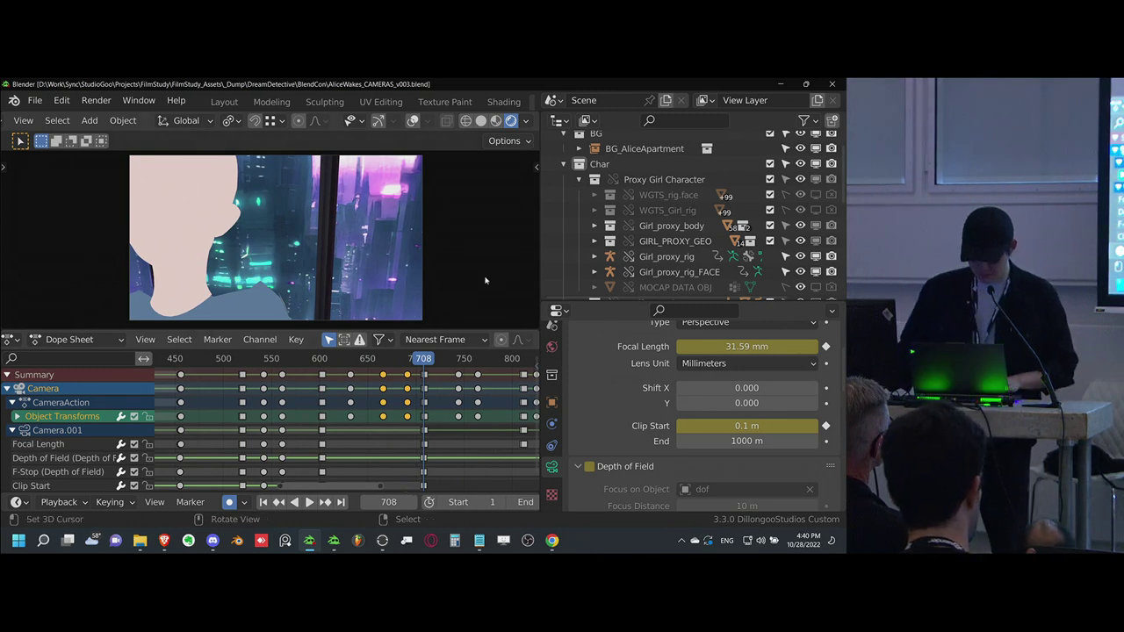
- Play the end of the window shot, scrub up to the cut at frame 708, and save the file
middle_drag(415, 436, 409, 435)
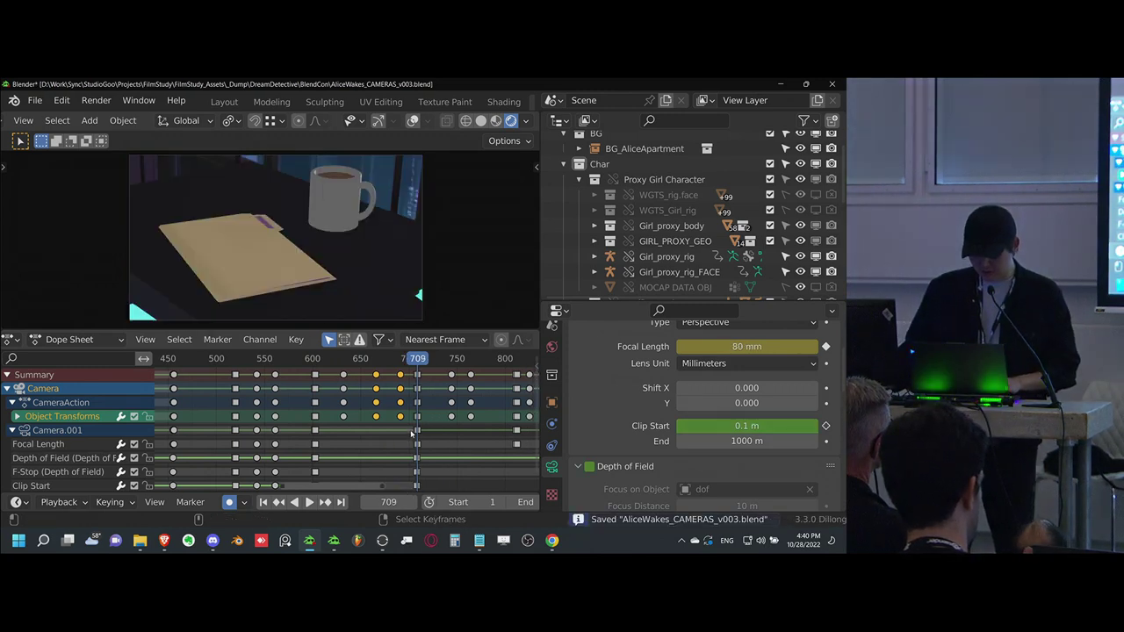
alt+scroll(414, 434, up, 1)
click(395, 446)
key(space)
drag(396, 447, 418, 434)
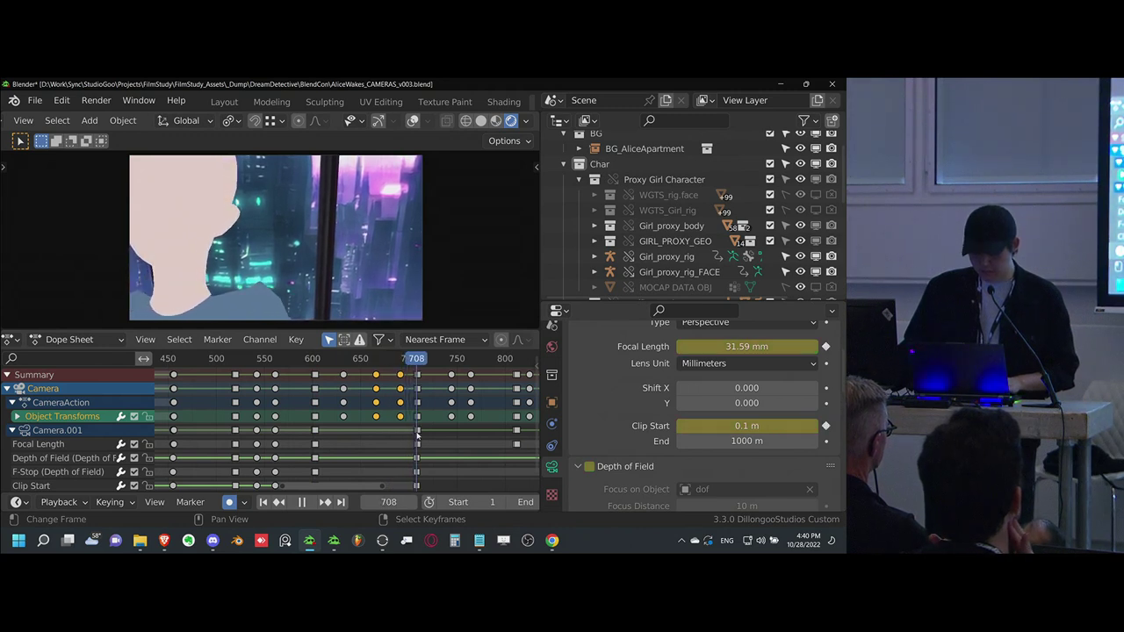
key(ctrl+s)
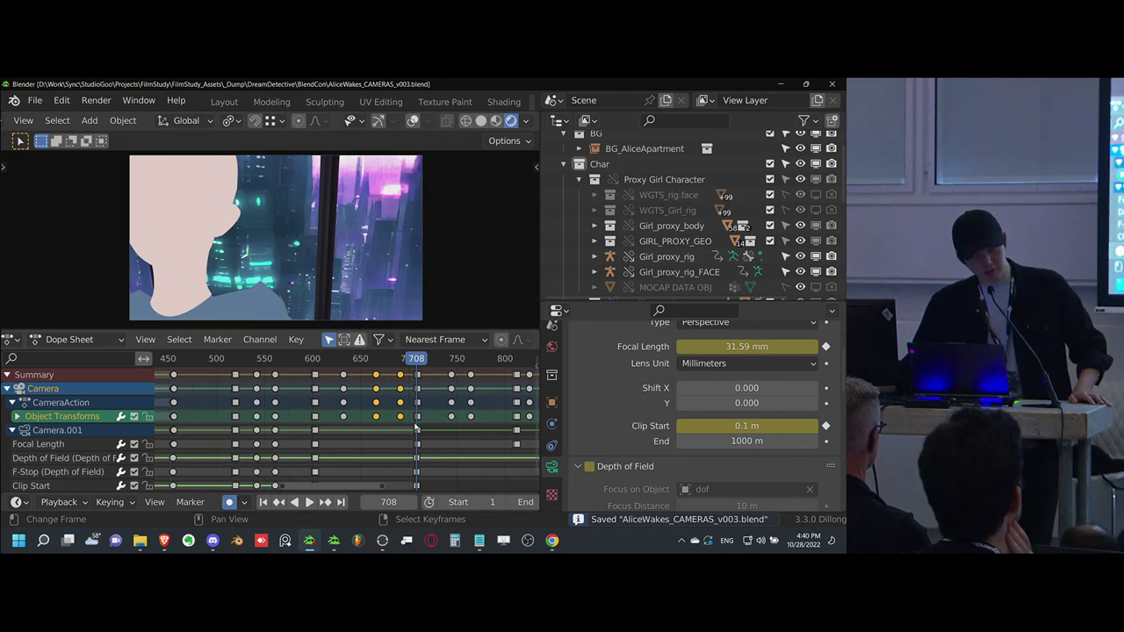
- Play the window shot from its start, return to its last frame, 708, and save the file
click(314, 428)
key(space)
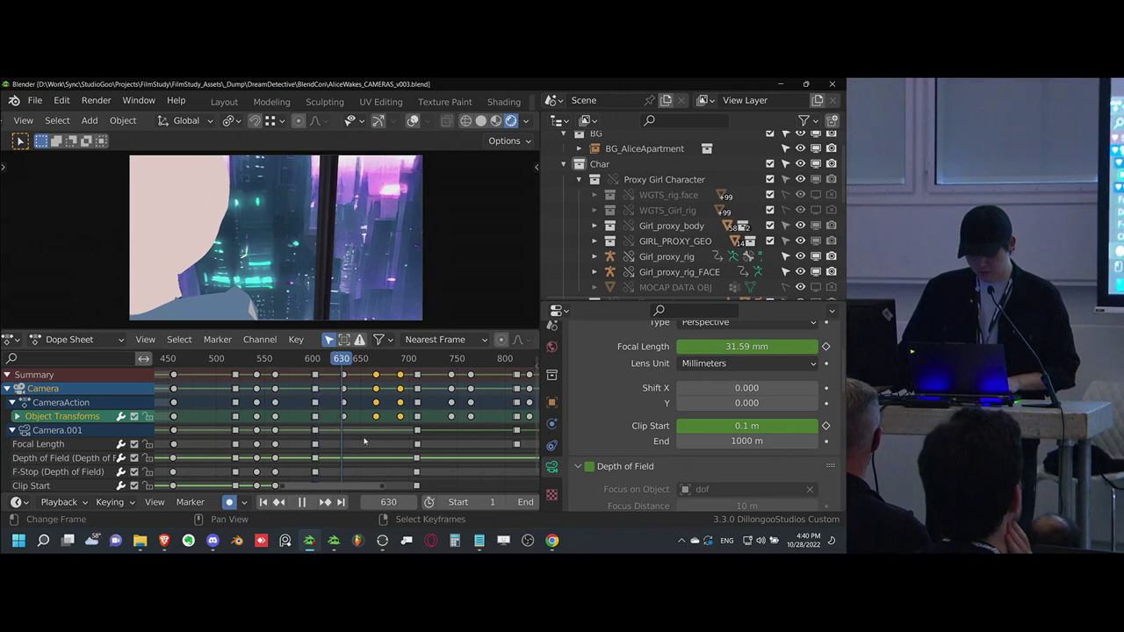
key(ctrl+s)
key(space)
click(418, 439)
key(Left)
key(ctrl+s)
scroll(402, 435, down, 3)
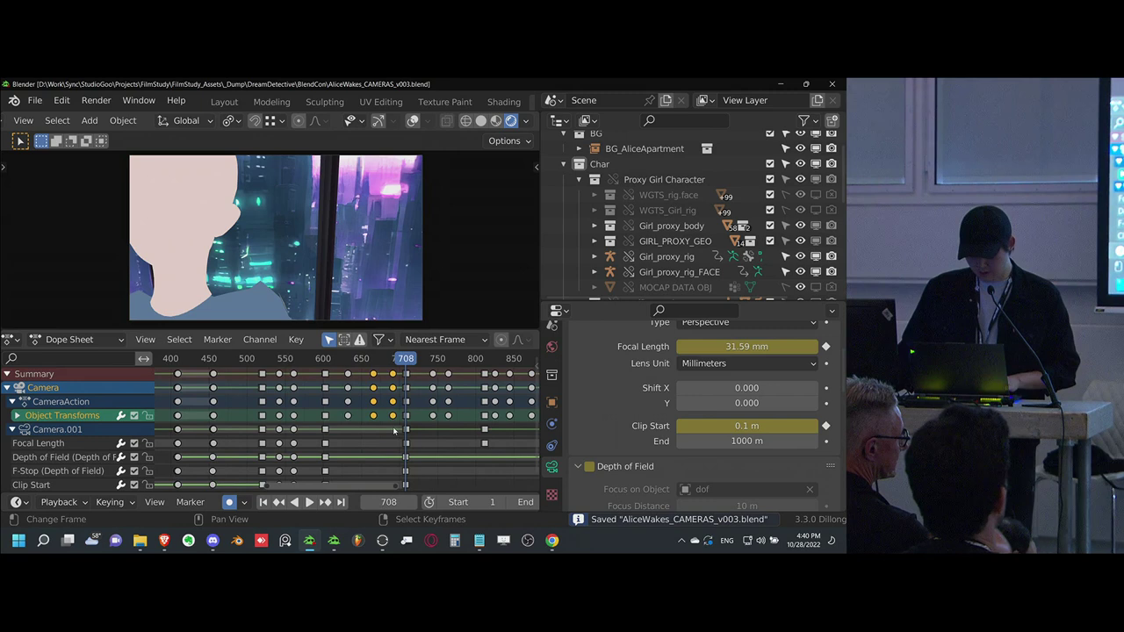
scroll(395, 429, down, 2)
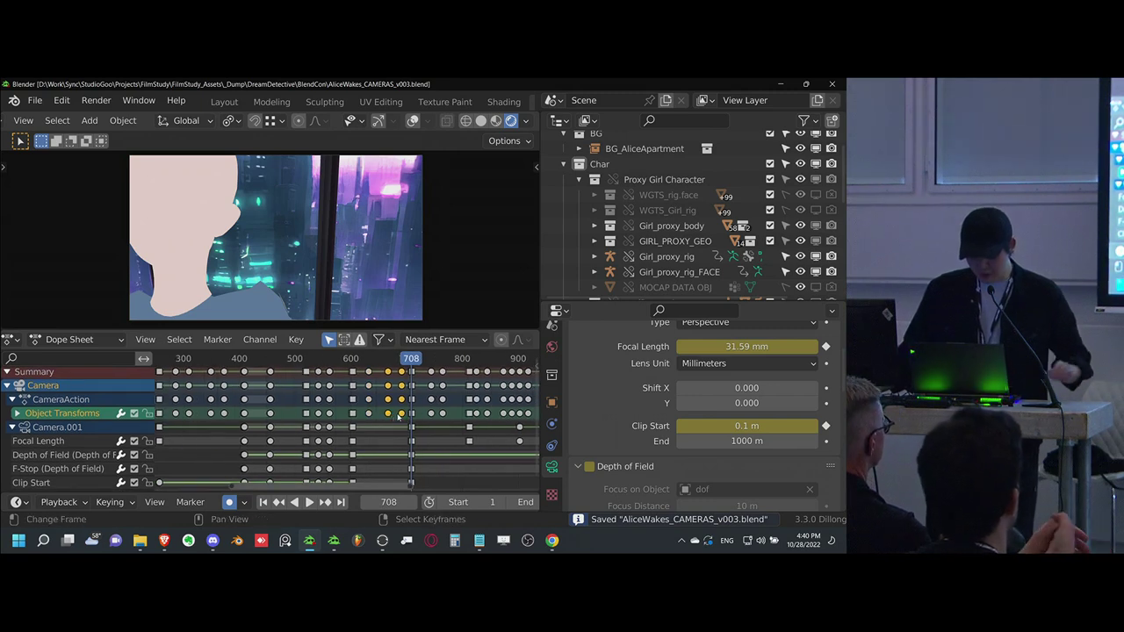
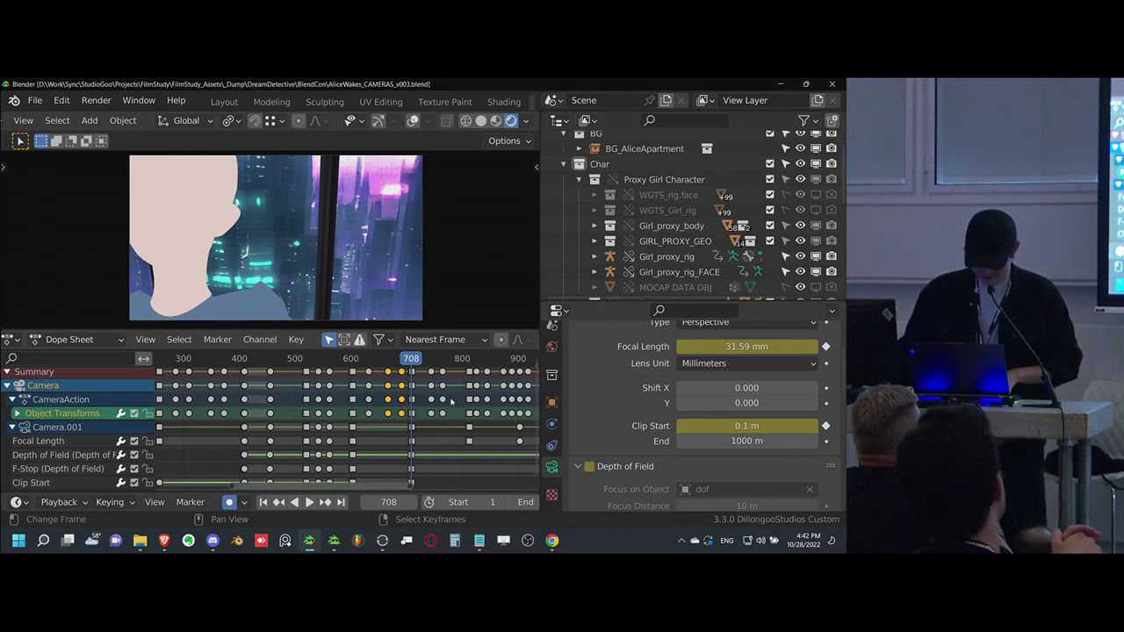
- Save the project as a new version named AliceWakes_CAMERAS_v004.blend
scroll(452, 401, down, 5)
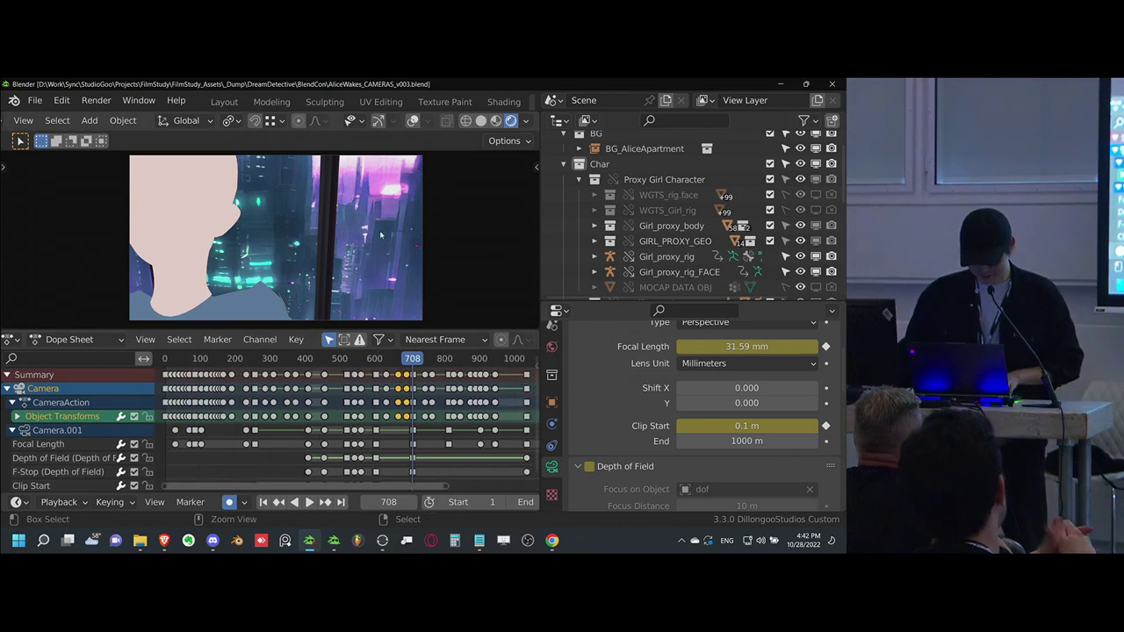
key(ctrl+shift+s)
click(318, 512)
click(318, 511)
key(BackSpace)
text(4)
key(Return)
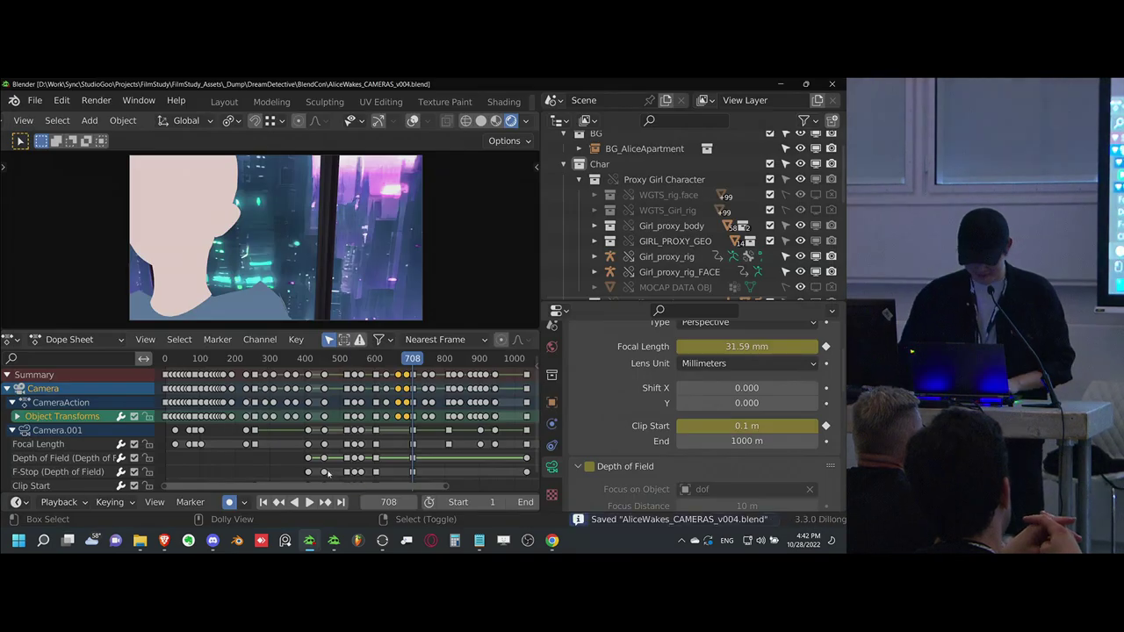
- Go to the camera keyframe at frame 257, show the viewport overlays, and save the file
scroll(367, 440, down, 4)
key(shift+Left)
middle_drag(299, 404, 306, 405)
scroll(304, 403, up, 4)
drag(242, 458, 338, 454)
middle_drag(337, 454, 301, 451)
scroll(318, 442, up, 7)
alt+scroll(283, 448, up, 2)
key(Up)
key(shift+alt+z)
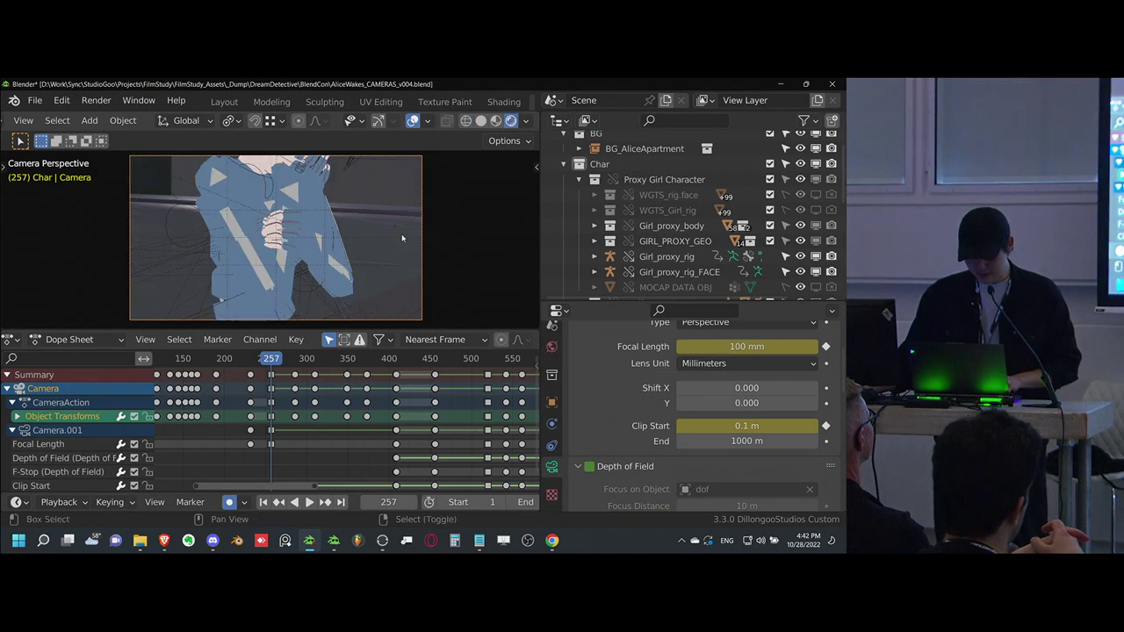
key(ctrl+s)
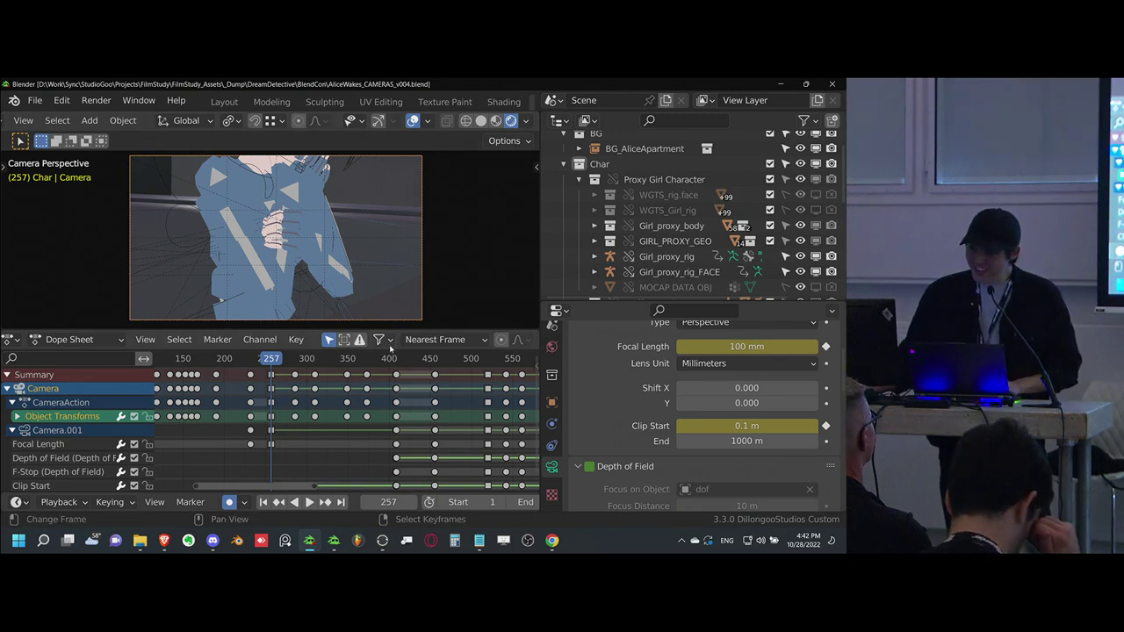
- Check the over-the-shoulder window shot around frame 605
middle_drag(339, 410, 251, 410)
scroll(308, 409, down, 3)
click(434, 407)
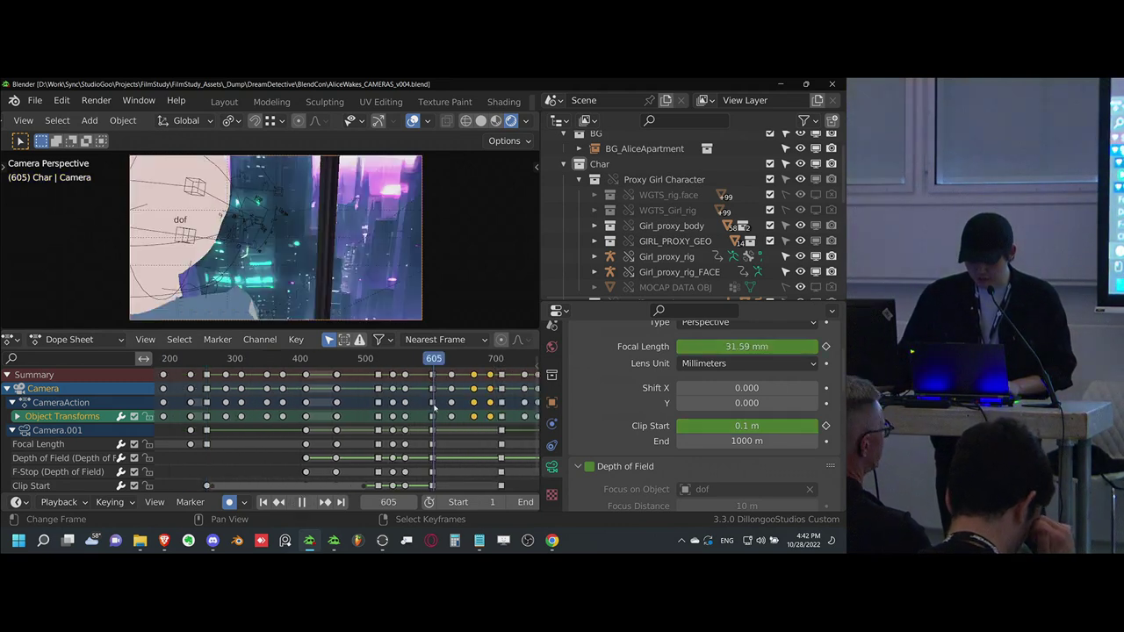
key(Escape)
- Return to the girl's close shot and step across the cut at frame 257 to examine its framing
click(211, 406)
scroll(244, 413, up, 8)
middle_drag(235, 414, 364, 396)
key(Left)
key(Left)
key(Right)
key(Right)
scroll(363, 394, up, 2)
key(Left)
key(Right)
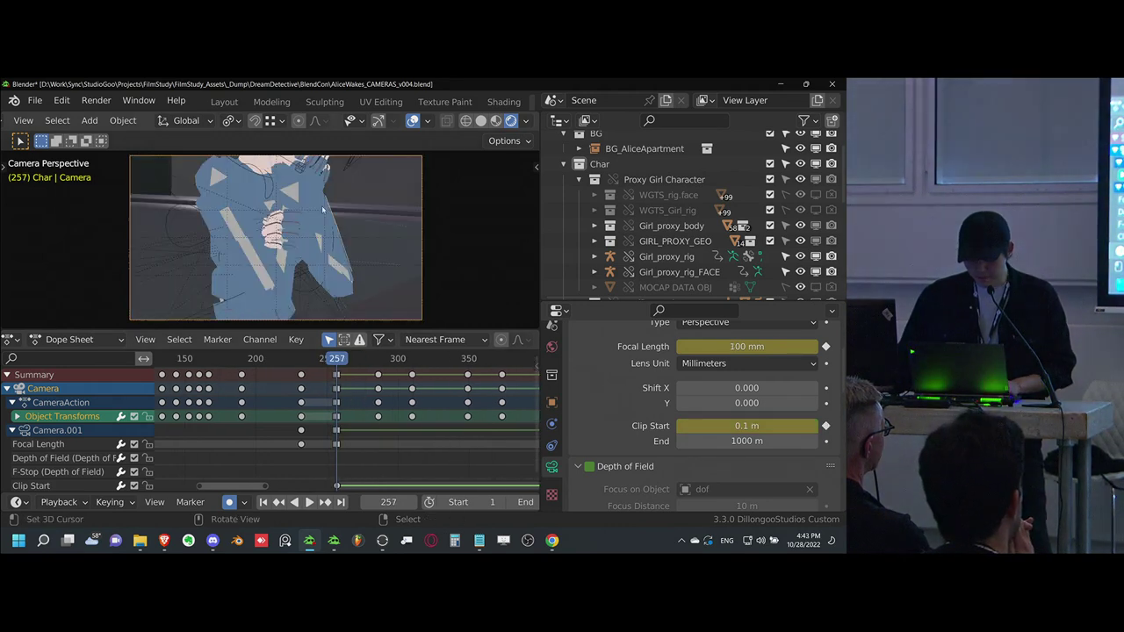
- Raise the camera at frame 257 to frame the girl's head and shoulders, and rotate it around the Z axis
key(g)
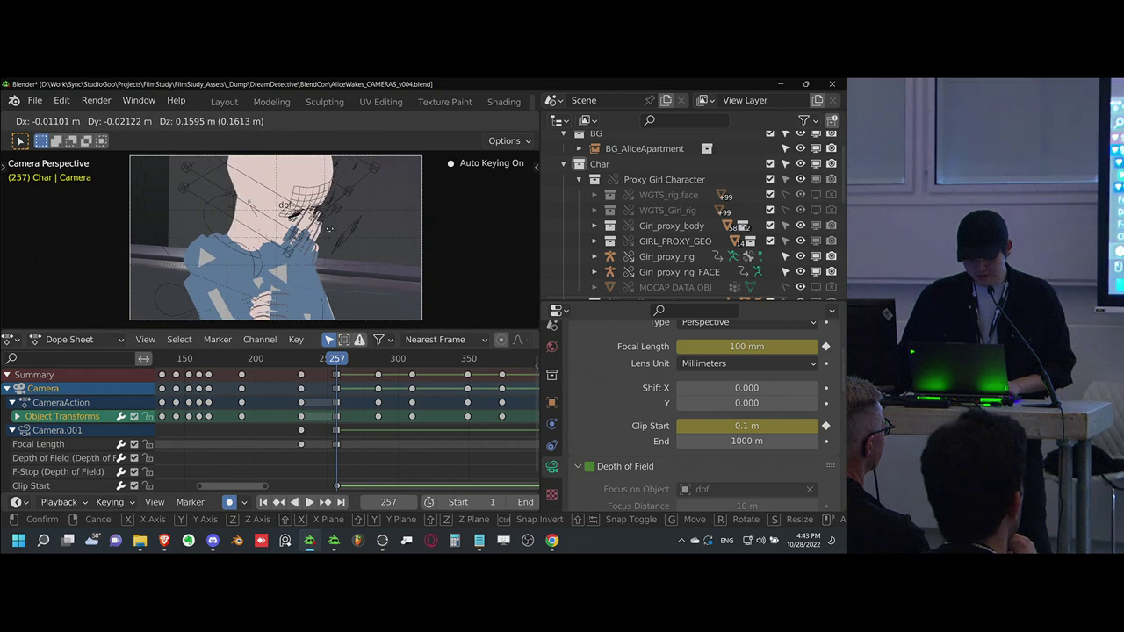
click(318, 235)
key(g)
key(r)
key(z)
click(394, 274)
- Move the camera at frame 257 closer along its local Z axis and reframe the girl's face and hands
key(g)
key(z)
key(z)
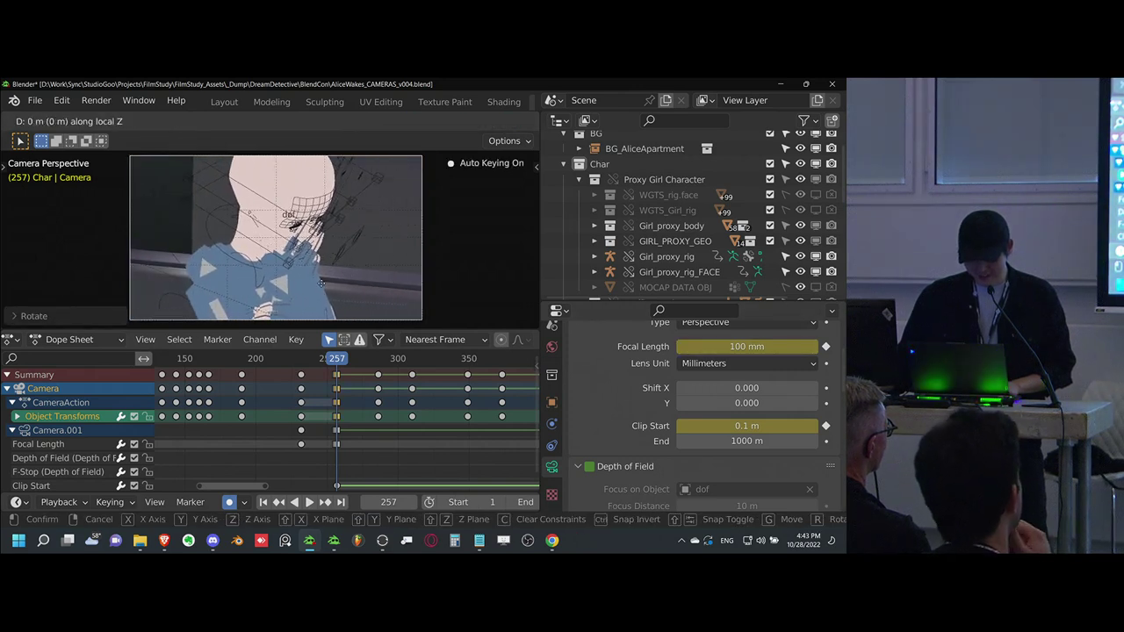
click(392, 235)
key(g)
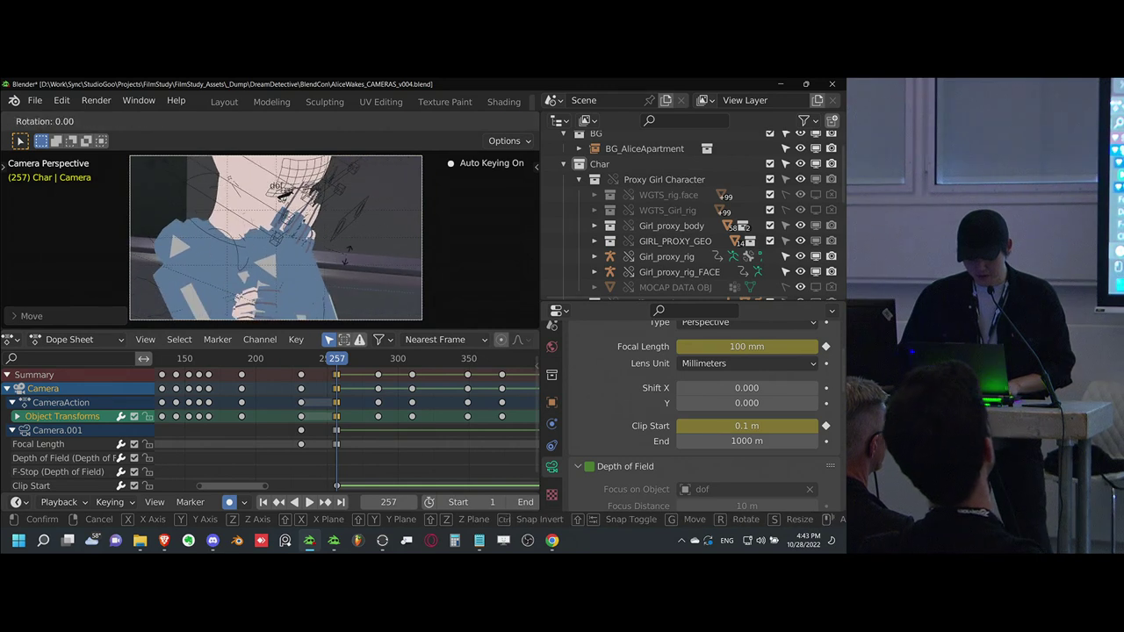
click(343, 256)
- Delete the camera keyframes inside the shot after frame 257 and duplicate its opening keyframe to frame 407
scroll(325, 418, up, 2)
middle_drag(325, 418, 251, 432)
scroll(253, 429, down, 1)
drag(484, 425, 265, 369)
key(Delete)
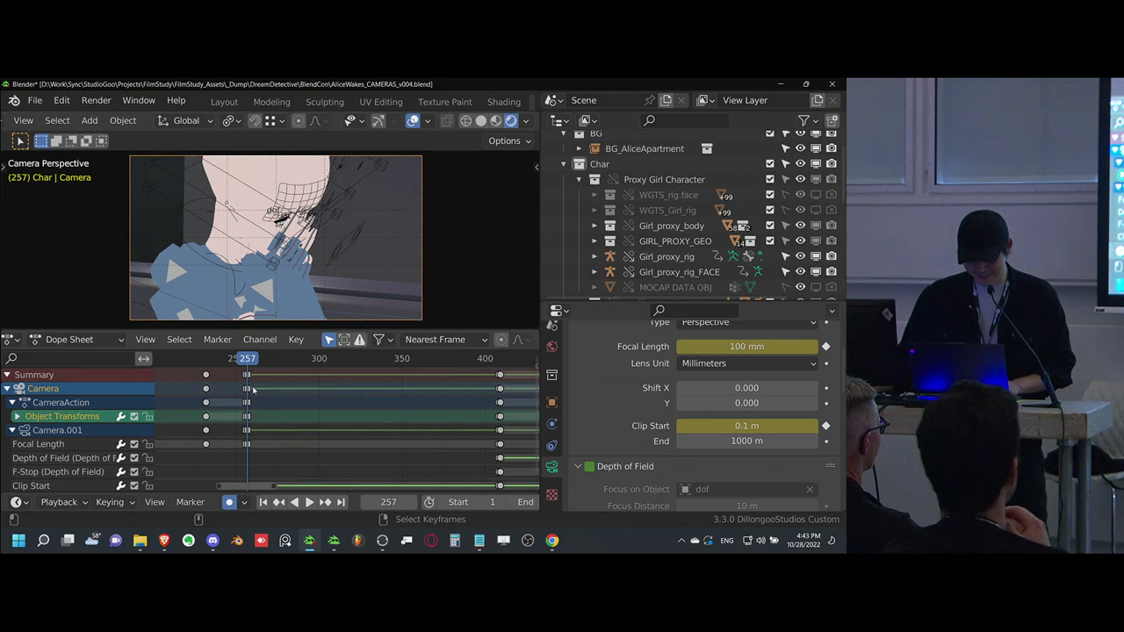
key(shift+d)
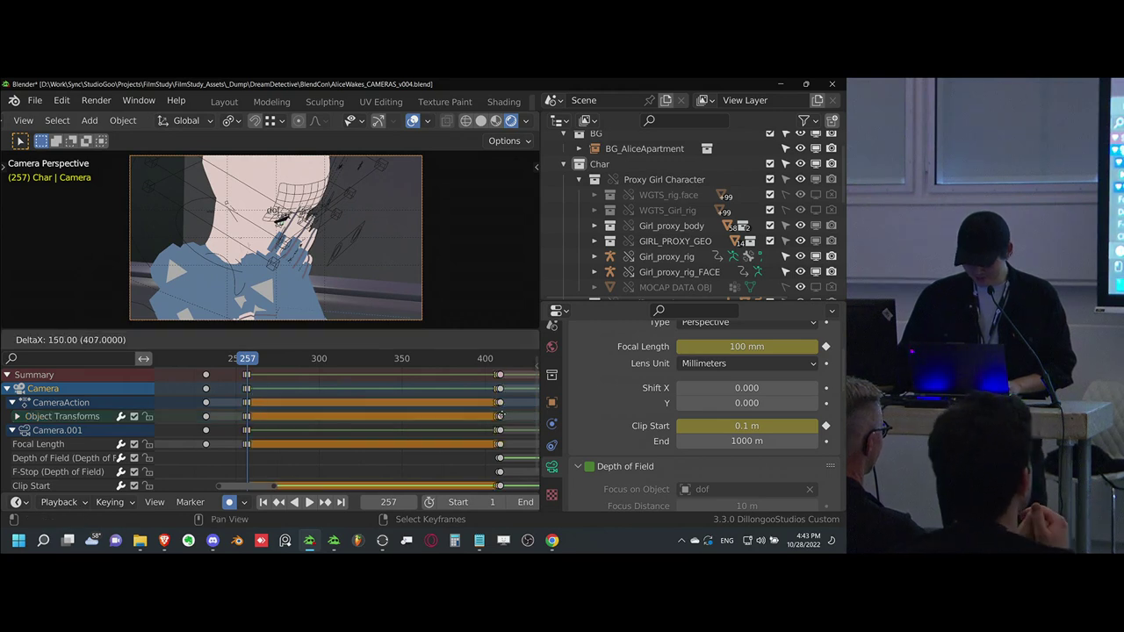
click(502, 417)
- Play the reframed shot from frame 257 and stop at frame 275
key(space)
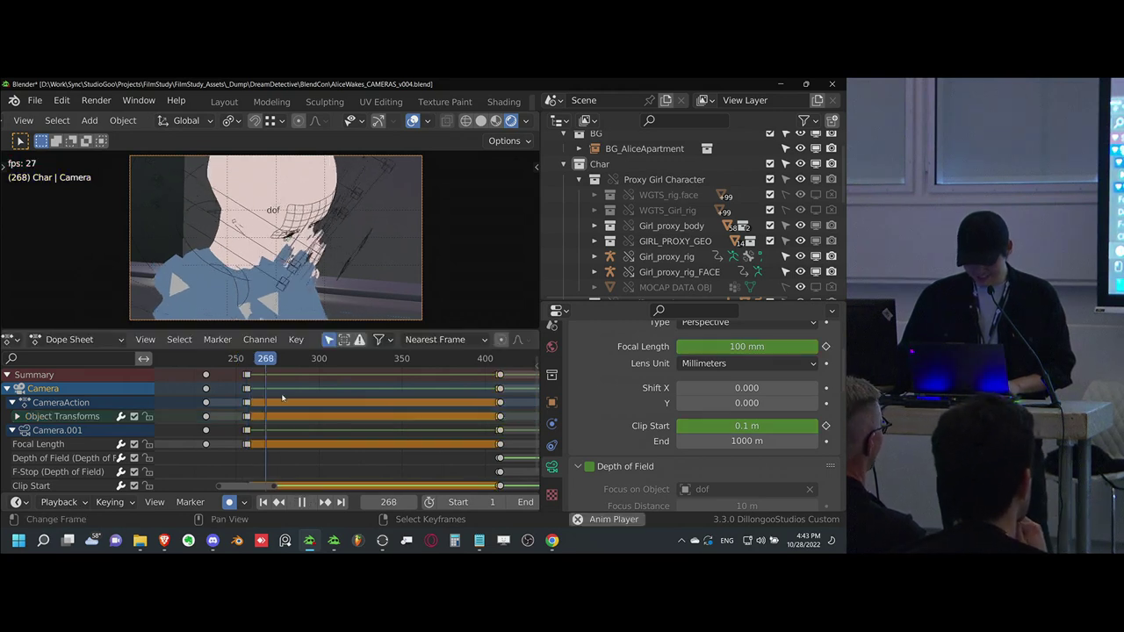
key(space)
key(g)
right_click(308, 253)
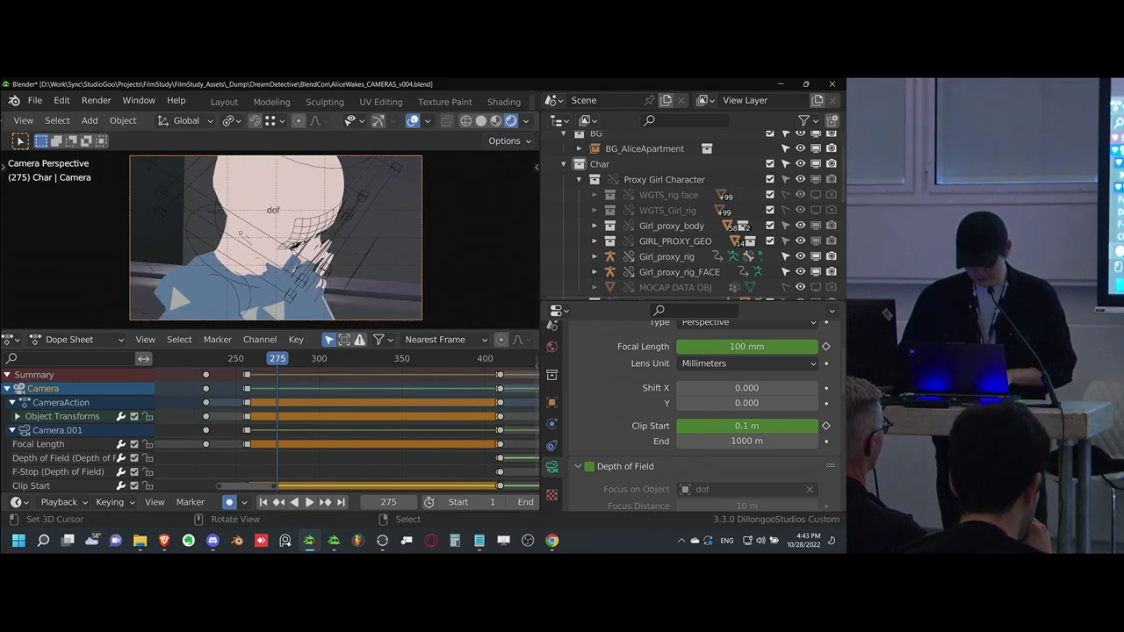
- Change the transform pivot point and rotate the camera about 35° along global Z around the girl at frame 275
key(period)
click(406, 247)
key(r)
key(z)
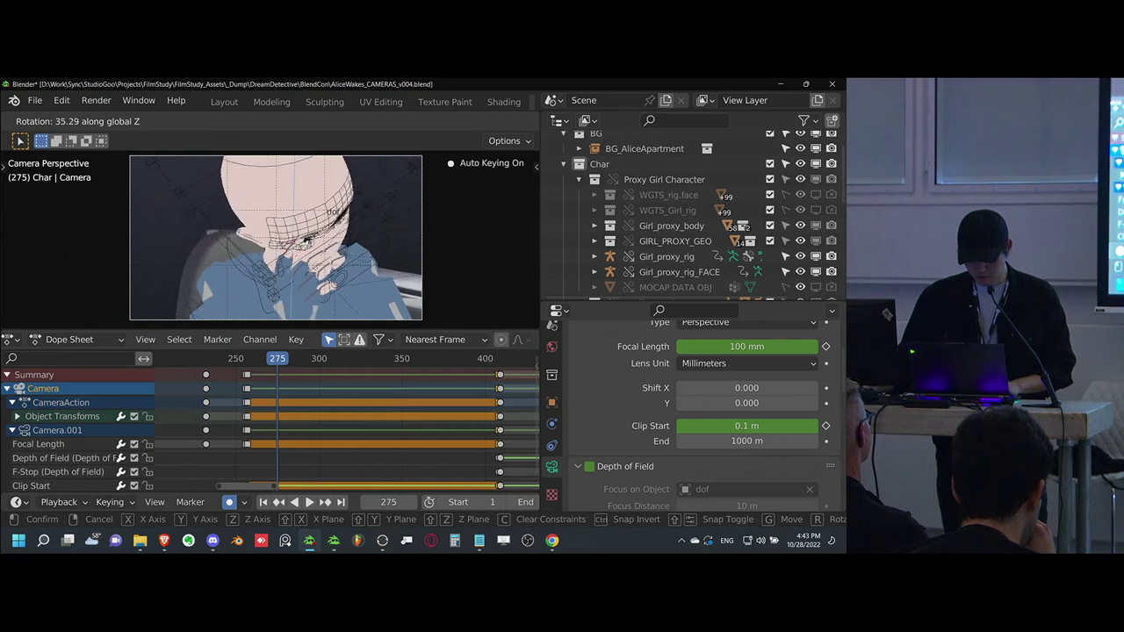
key(Return)
- Move the camera at frame 275 closer along its local Z axis and reframe tightly on the girl's face and hand
key(g)
key(z)
key(z)
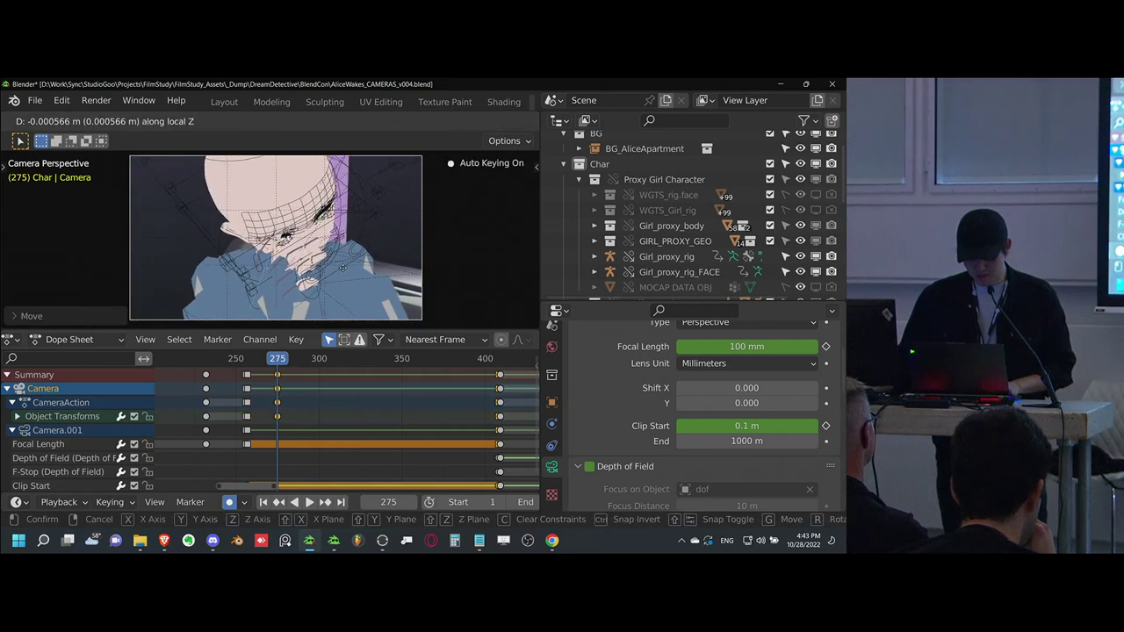
key(Return)
key(g)
click(357, 262)
key(g)
key(z)
key(z)
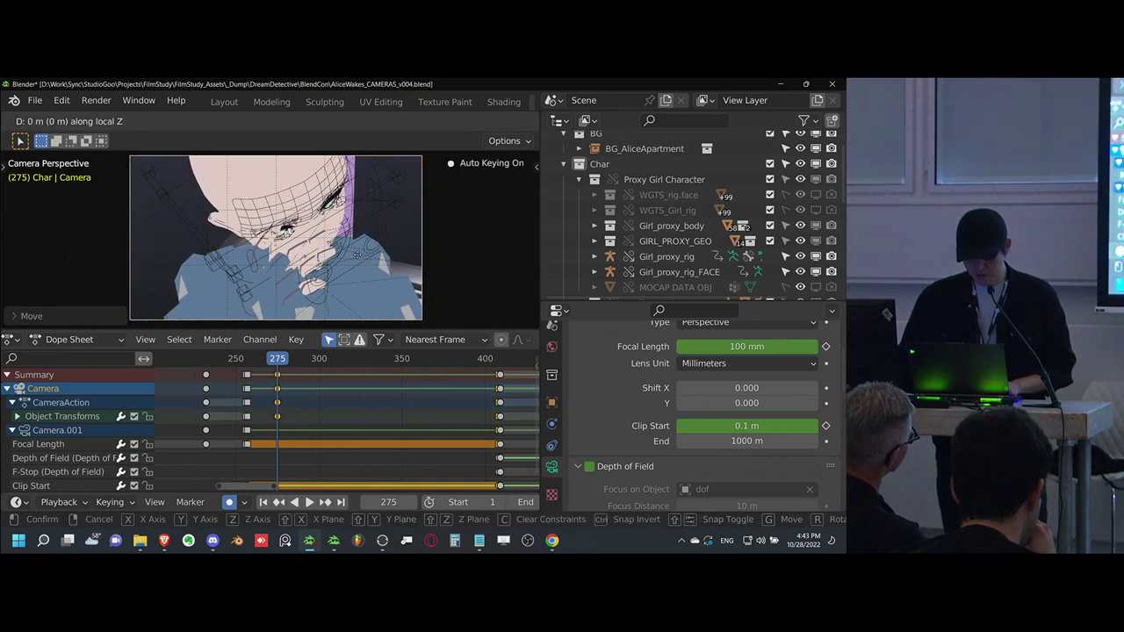
click(359, 260)
key(g)
click(362, 257)
key(g)
click(365, 253)
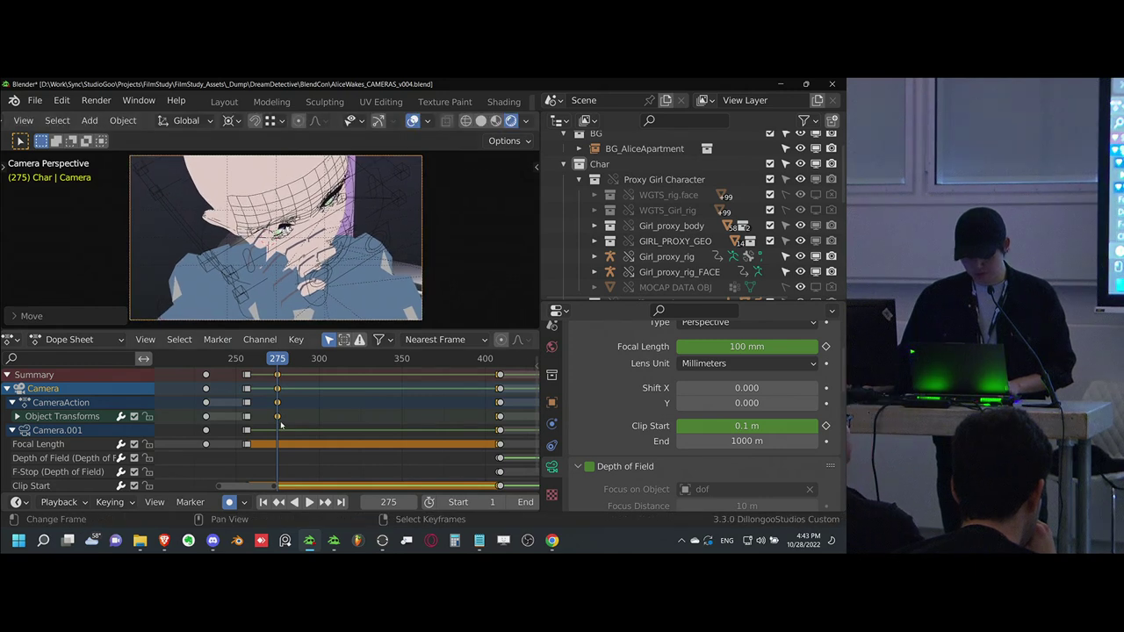
- Move the new camera keyframe at frame 275 back to the start of the shot
right_click(280, 422)
key(g)
click(250, 425)
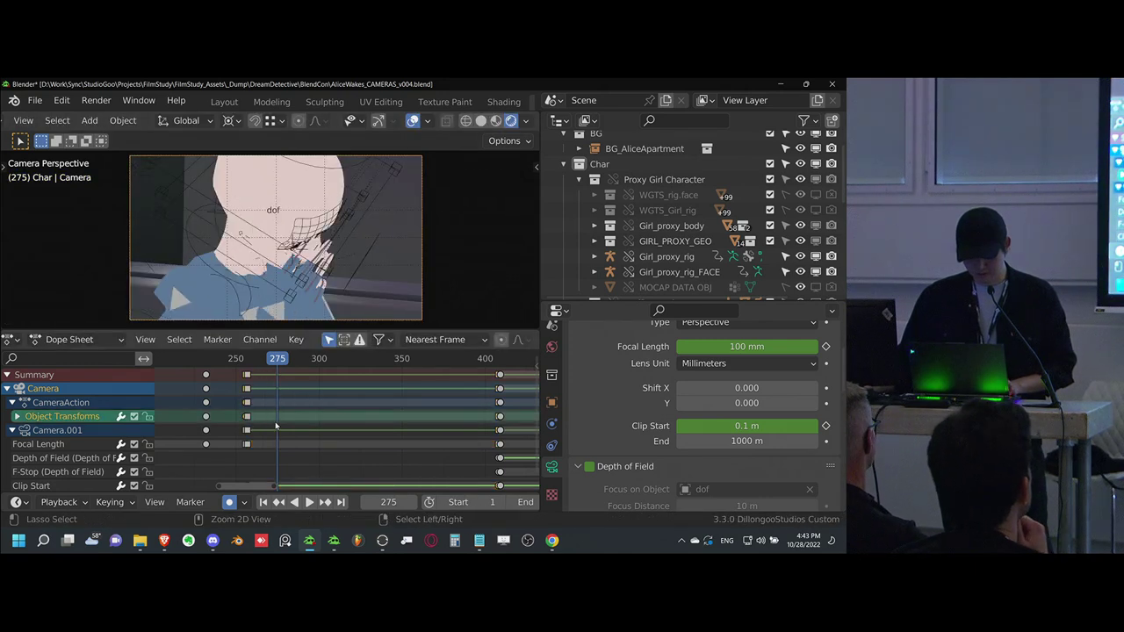
- Undo the last keyframe move, place the camera keyframe at the start of the close-up and duplicate it to the shot's end
key(ctrl+z)
key(g)
click(247, 429)
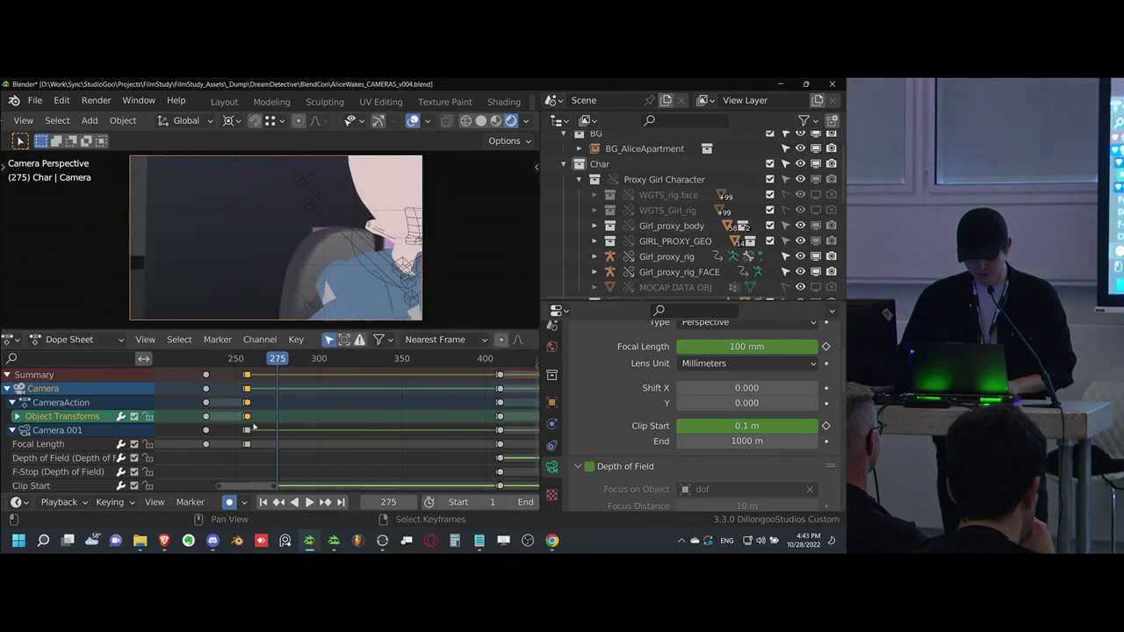
key(shift+d)
click(501, 425)
key(g)
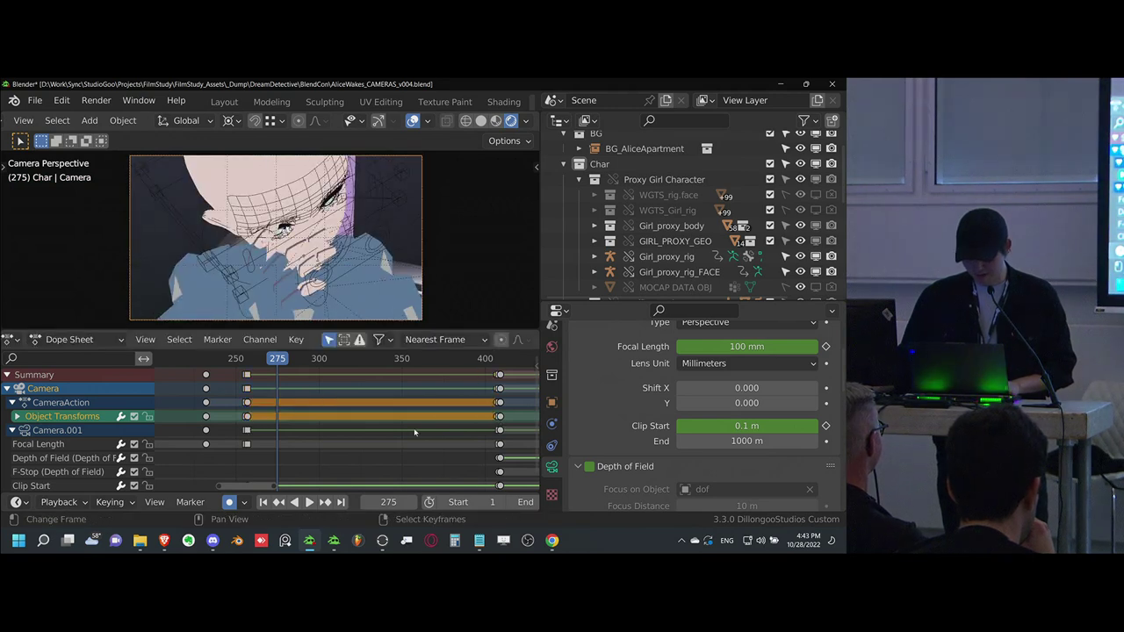
click(426, 424)
- Set the pivot point to Median Point and trackball-rotate the camera at frame 257 to reframe the girl's face
key(space)
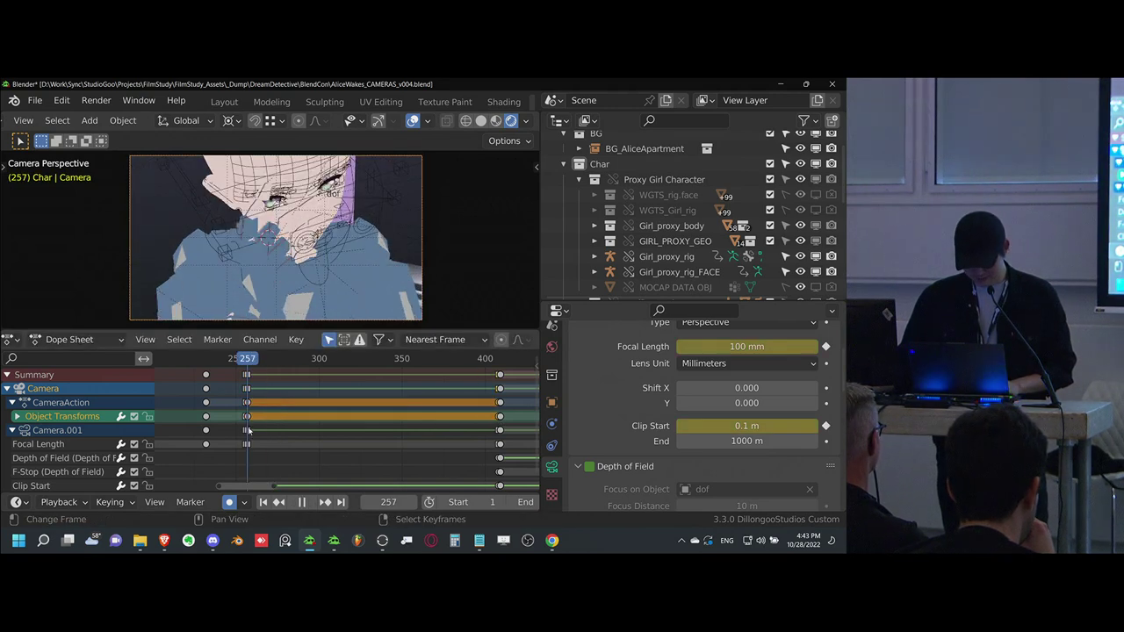
key(space)
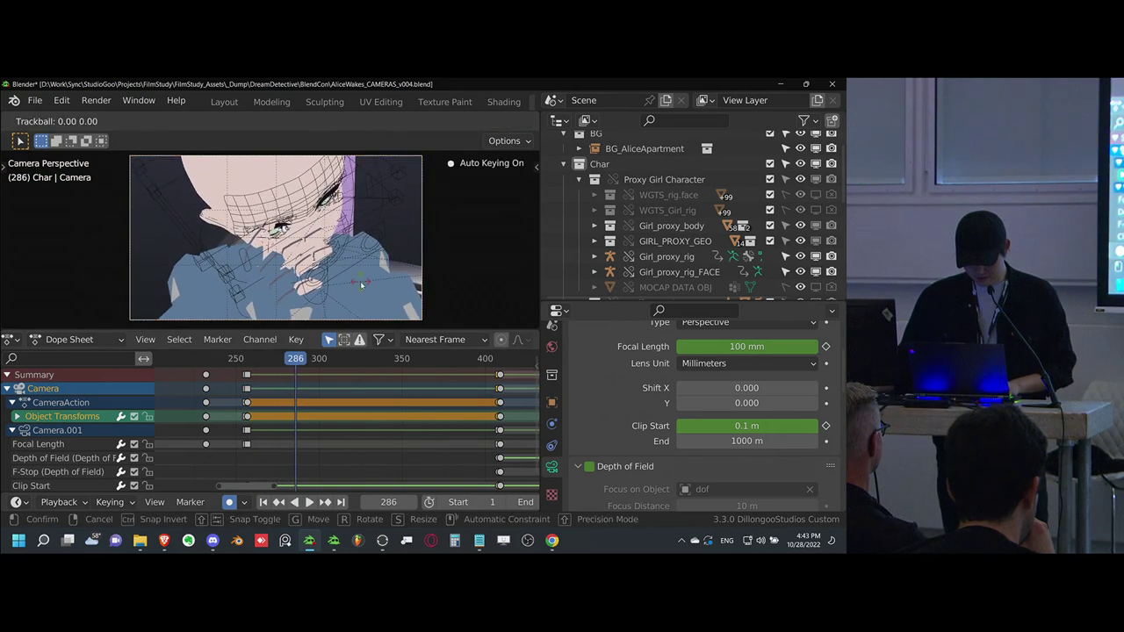
click(251, 412)
drag(251, 413, 250, 413)
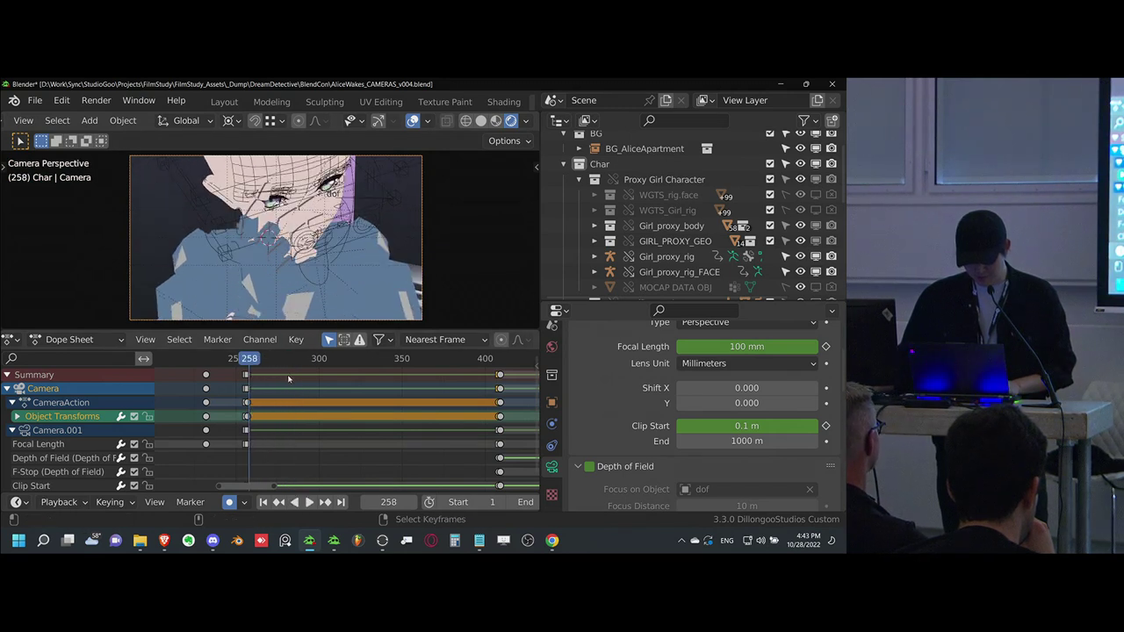
key(Left)
key(r)
key(r)
right_click(387, 241)
key(period)
click(383, 151)
key(r)
key(r)
click(342, 259)
- Trackball-rotate the camera at frame 291 to keep the girl's face and hand framed
drag(267, 404, 304, 404)
key(r)
key(r)
click(355, 278)
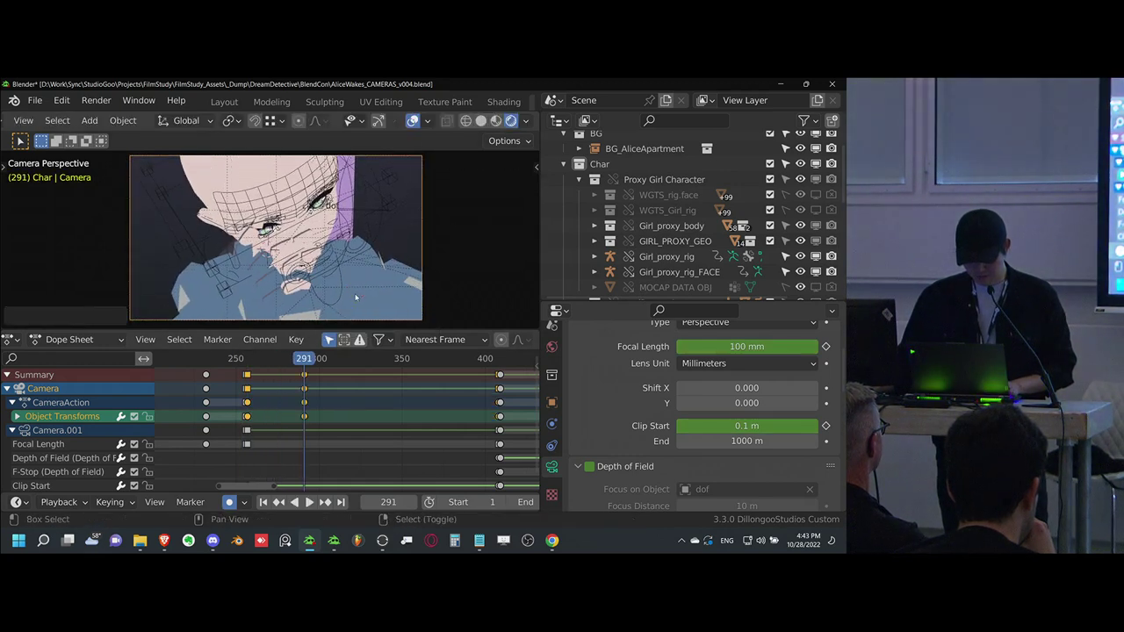
- Duplicate the camera keyframe at frame 291 to frame 371
right_click(304, 406)
key(shift+d)
click(435, 409)
drag(434, 410, 443, 410)
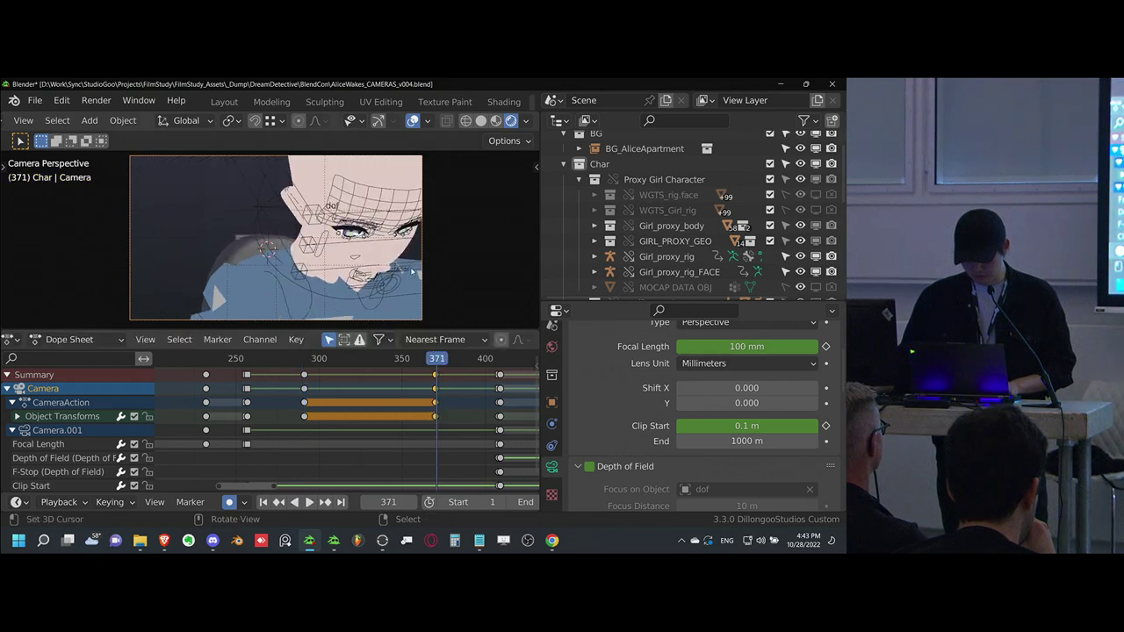
- Trackball-rotate the camera at frame 337 and again around frame 310 to follow the girl's head
key(r)
key(r)
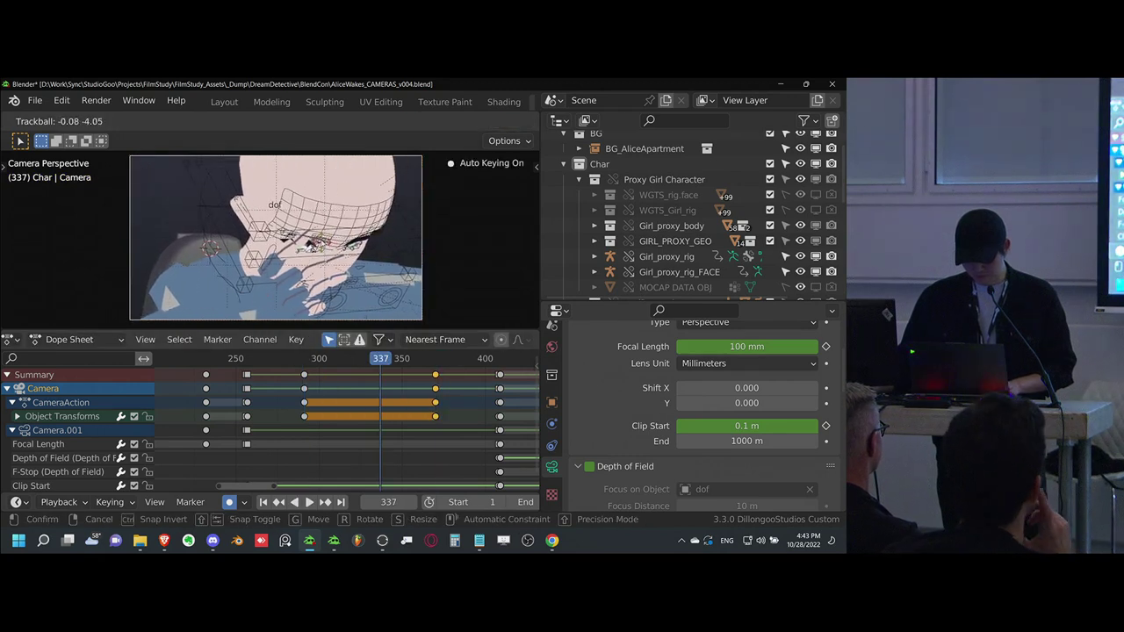
click(378, 245)
click(335, 405)
key(r)
key(r)
key(Return)
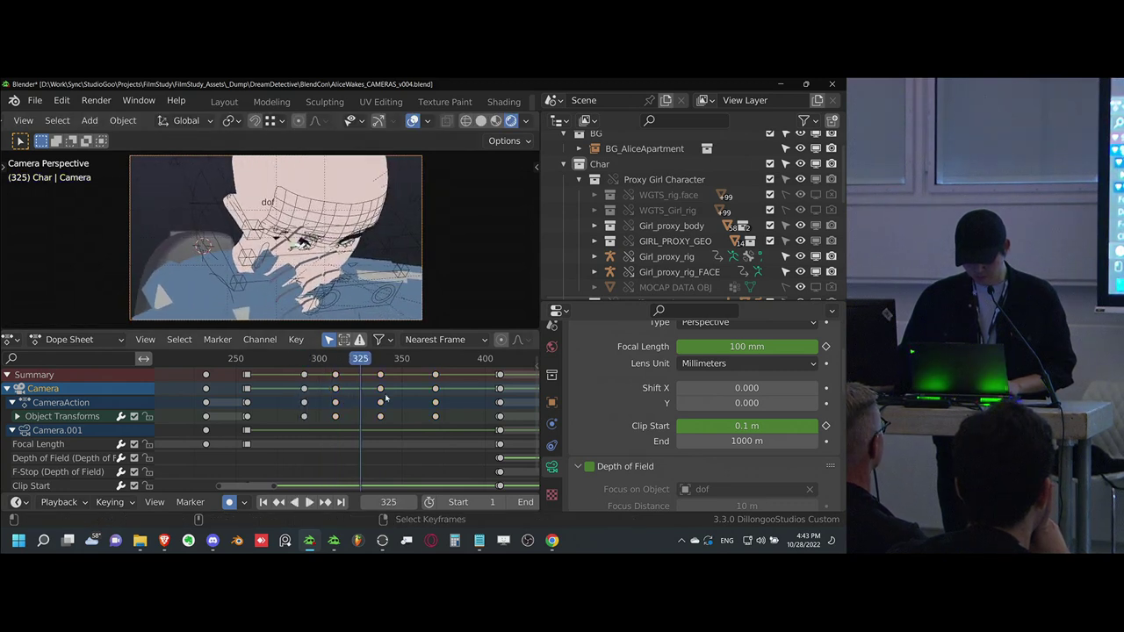
- Preview the shot and trackball-rotate the camera at its last frame, 408, to reframe the face
key(space)
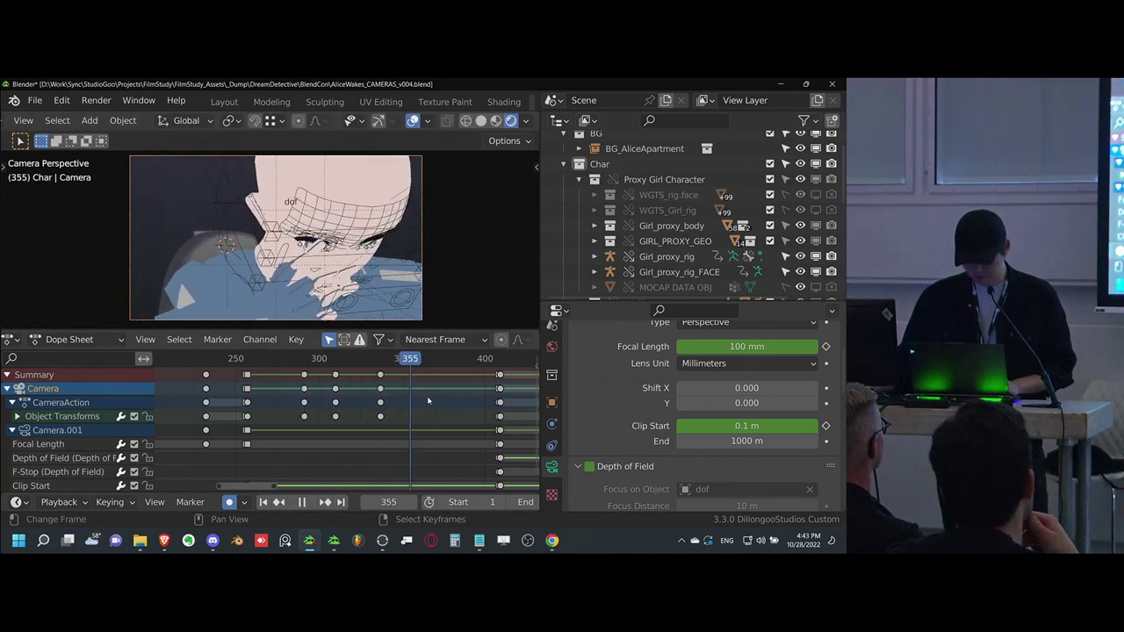
key(r)
key(r)
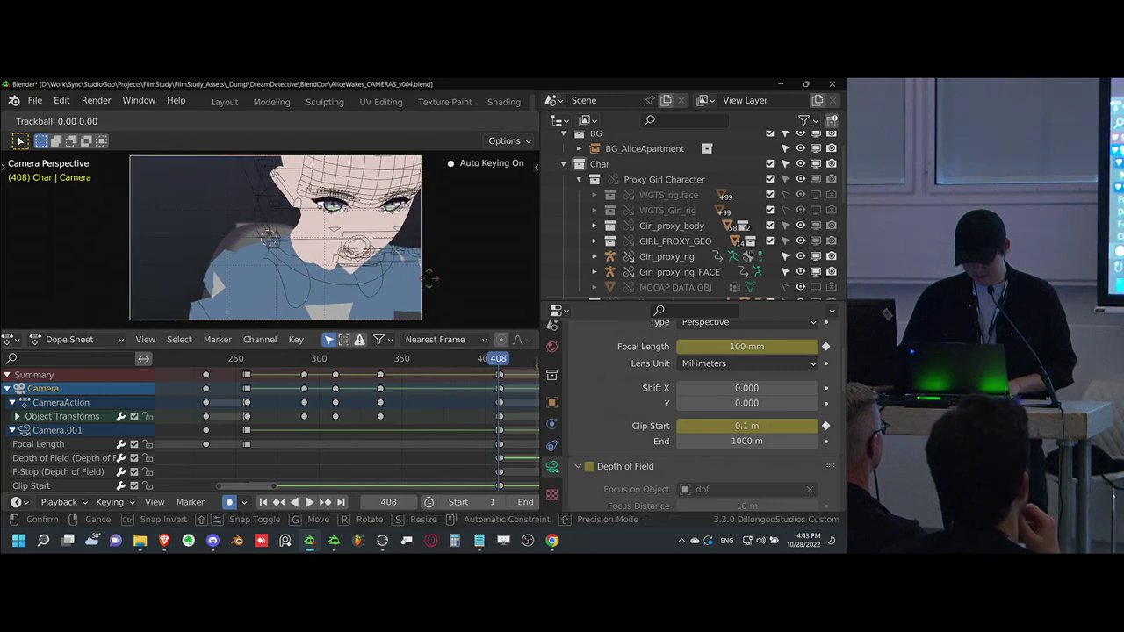
key(Return)
- Play the close-up from frame 257 and trackball-rotate the camera at frames 284 and 268 to smooth the framing
key(space)
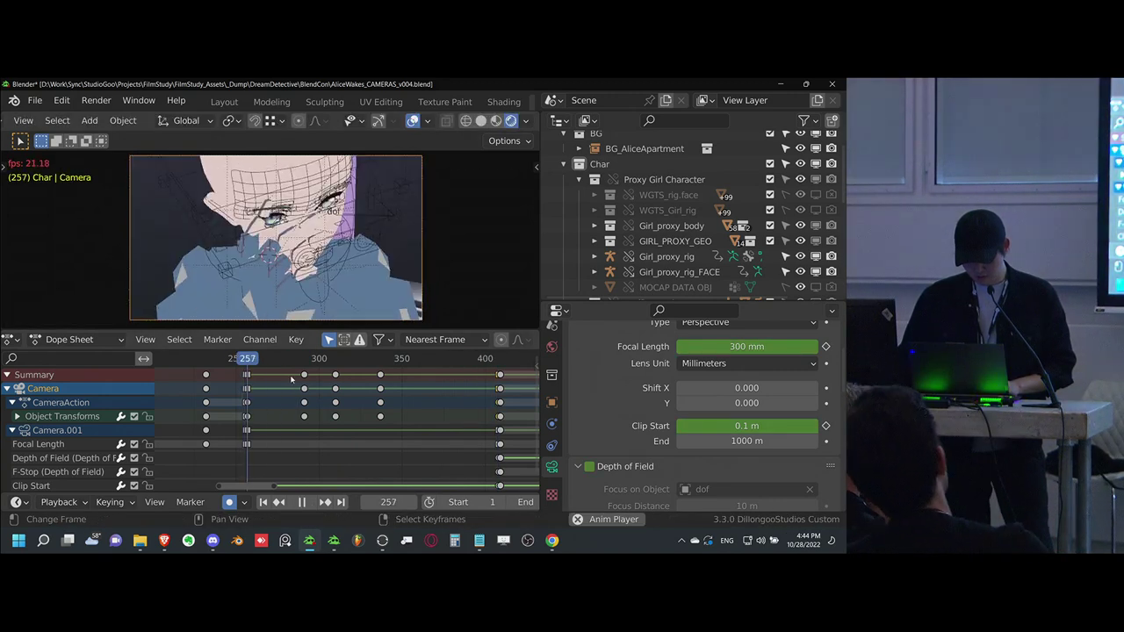
key(space)
key(r)
key(r)
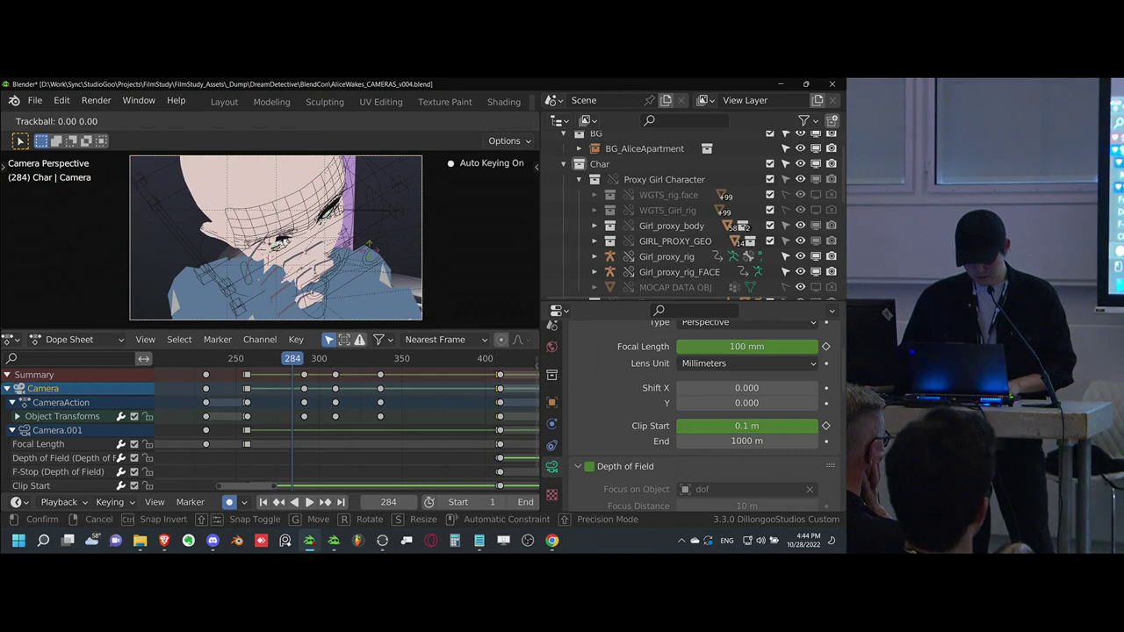
key(Return)
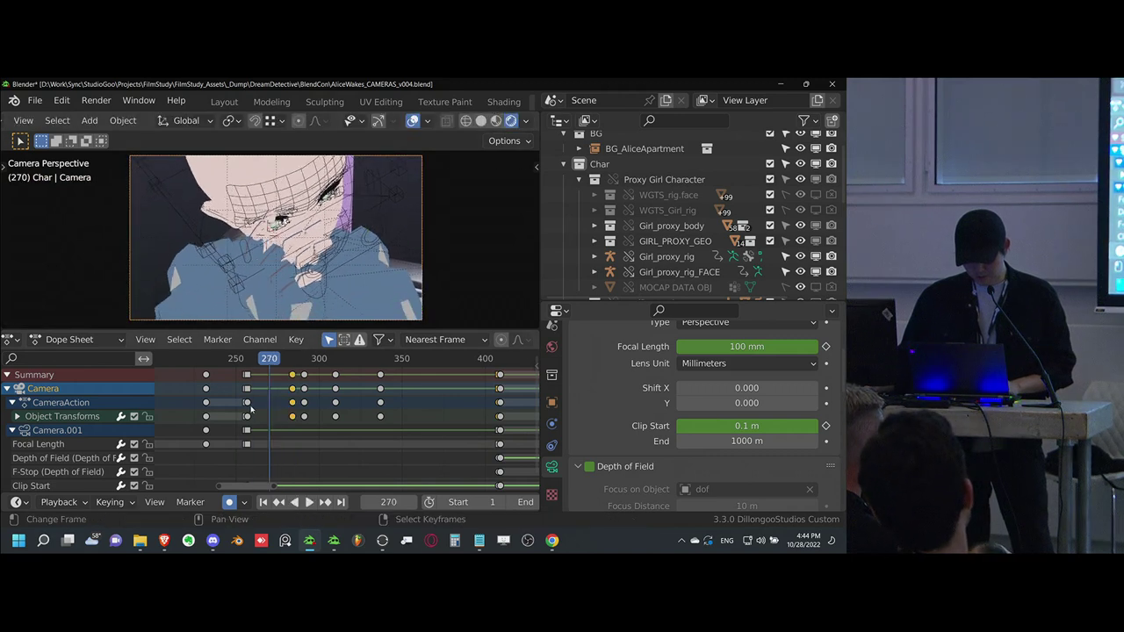
key(r)
key(r)
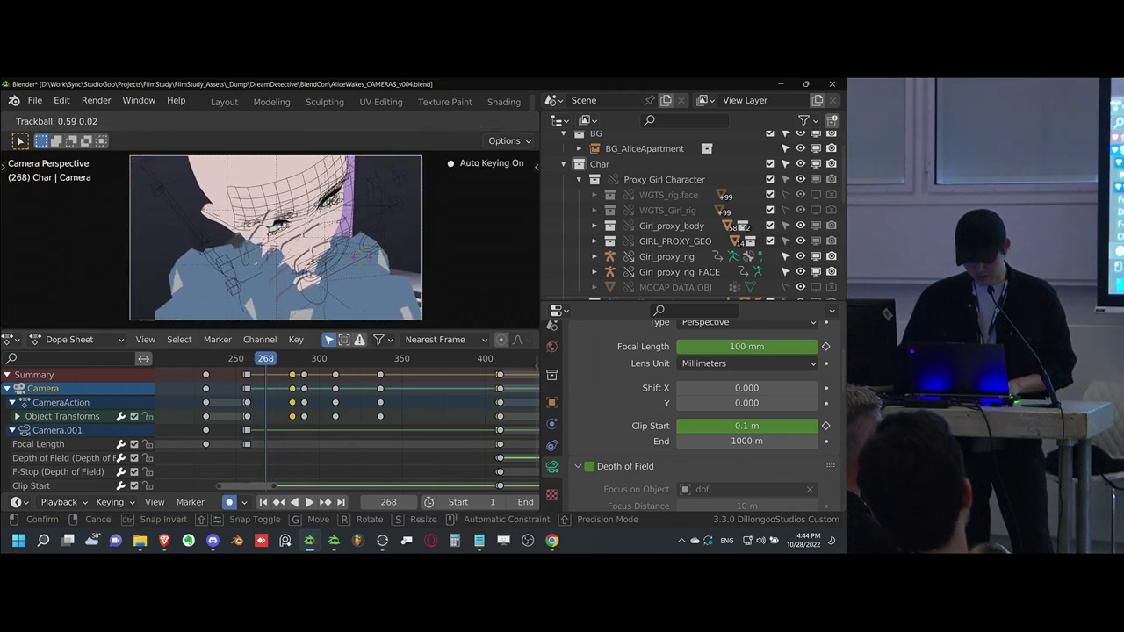
key(Return)
- Replay the close-up and adjust the camera's rotation at frames 308 and 325
key(space)
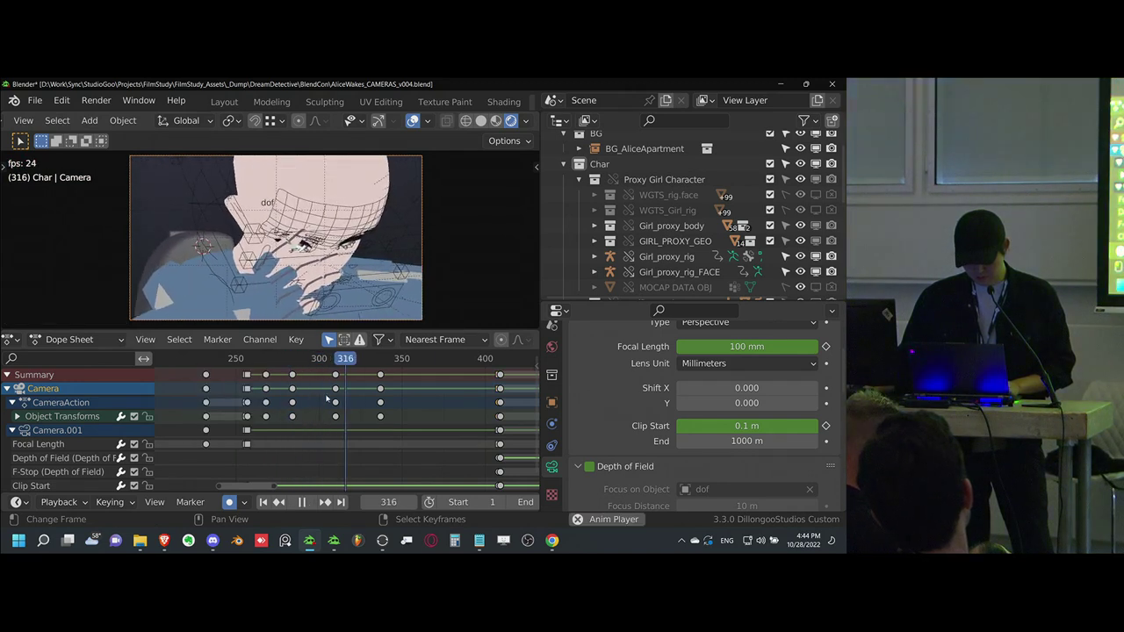
key(r)
click(374, 314)
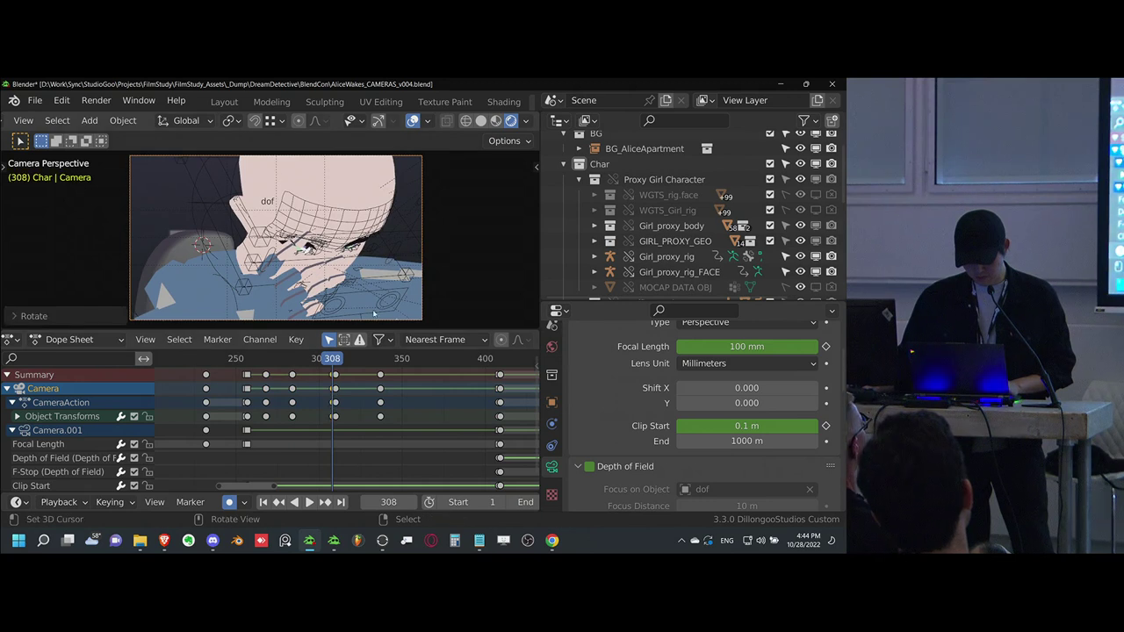
click(360, 402)
key(r)
key(r)
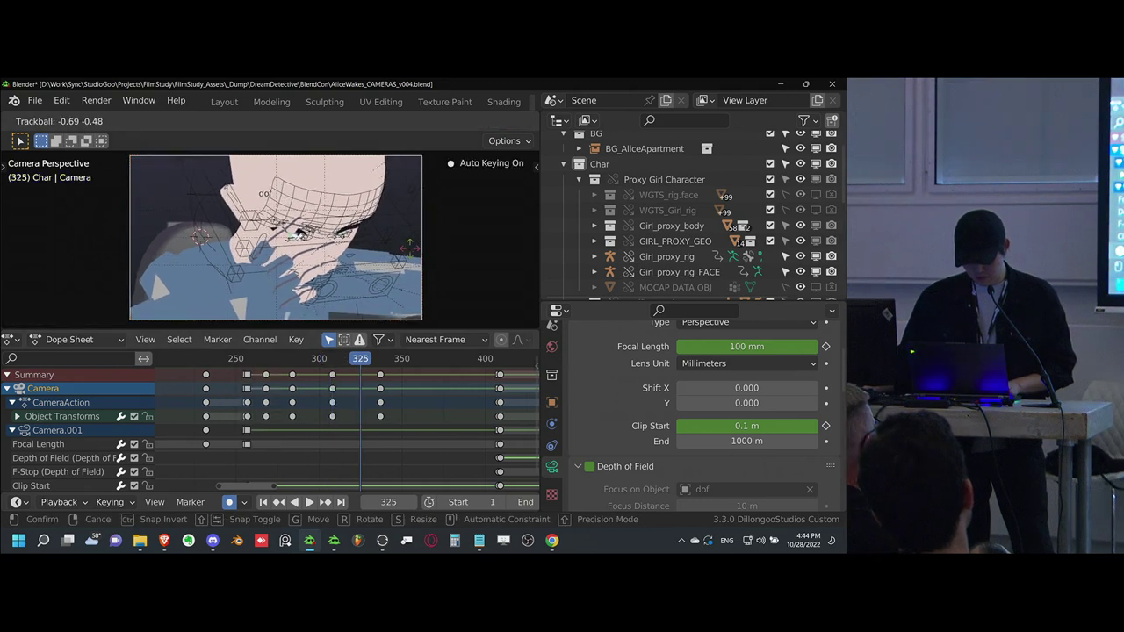
key(Return)
- Delete the camera keyframe at frame 337 and save the file
right_click(380, 395)
key(x)
click(379, 395)
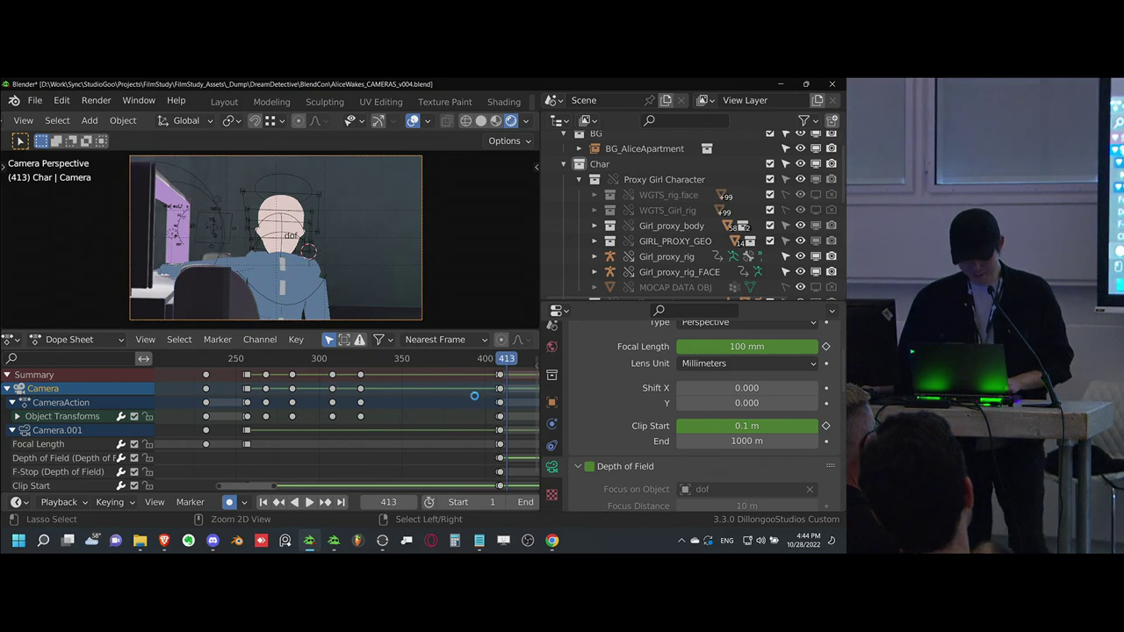
key(ctrl+s)
- Play the shot from behind the girl at frame 409 and scrub through the close-up to the cut
ctrl+scroll(474, 396, down, 1)
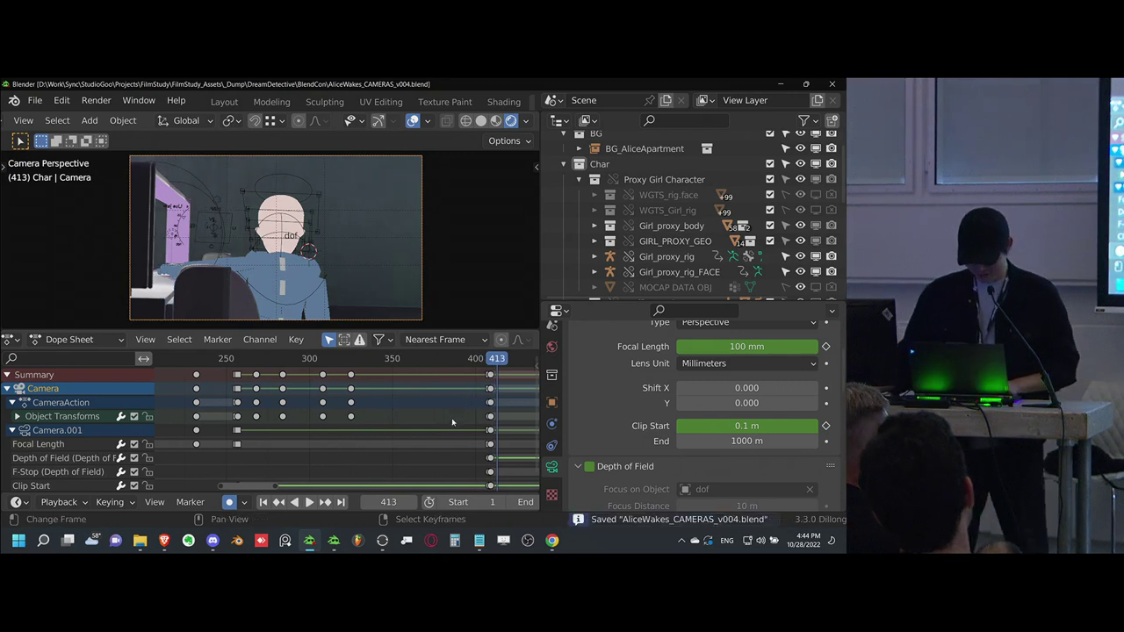
ctrl+scroll(452, 422, down, 5)
click(426, 395)
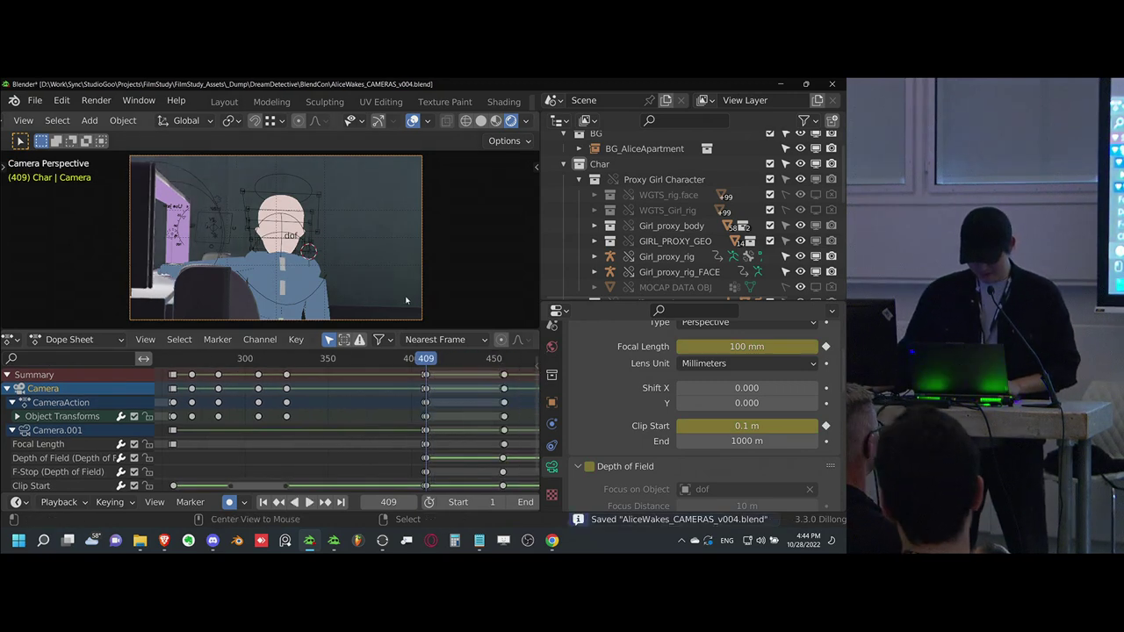
key(space)
drag(387, 411, 342, 421)
scroll(290, 427, down, 2)
click(230, 430)
drag(274, 430, 438, 423)
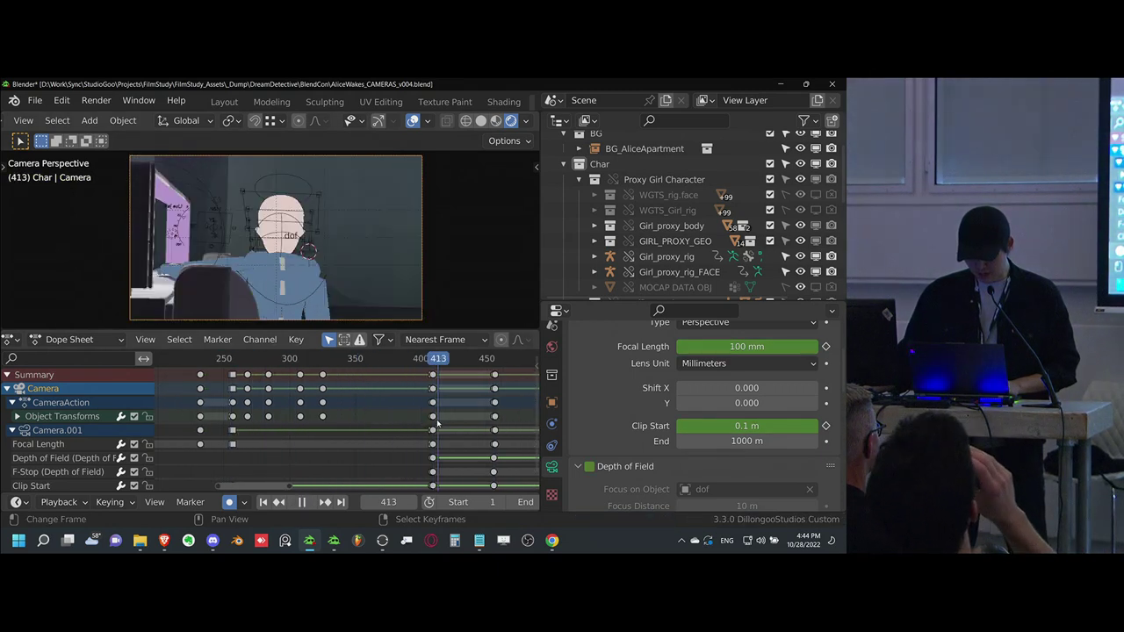
key(space)
key(Left)
key(Right)
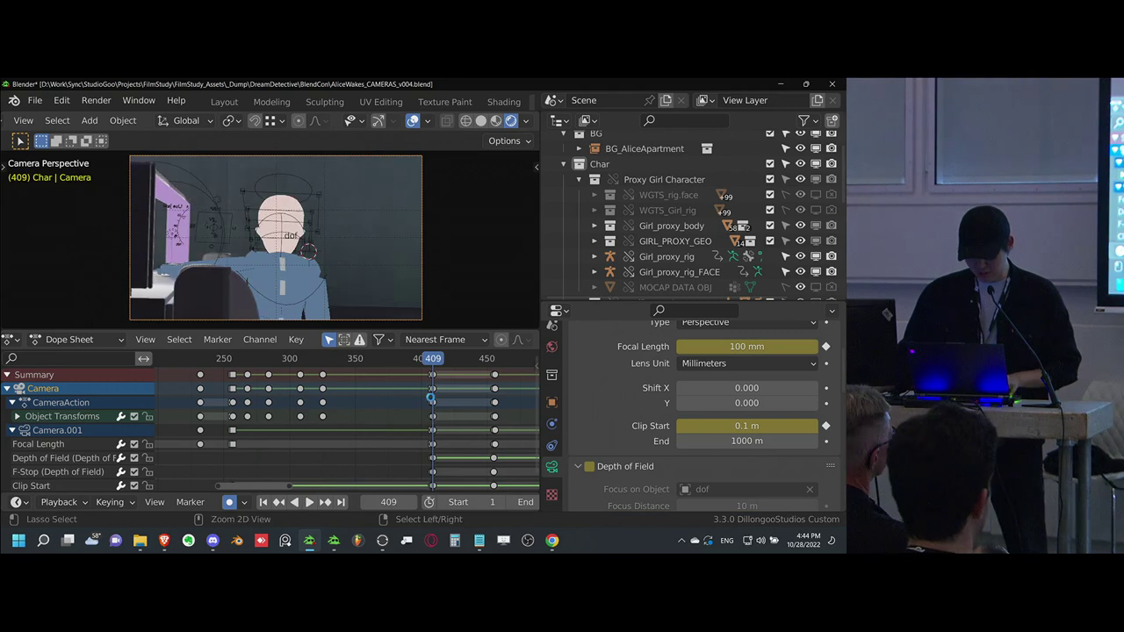
- Save the file and inspect the camera's placement in the room at frame 409 from outside the camera view
key(ctrl+s)
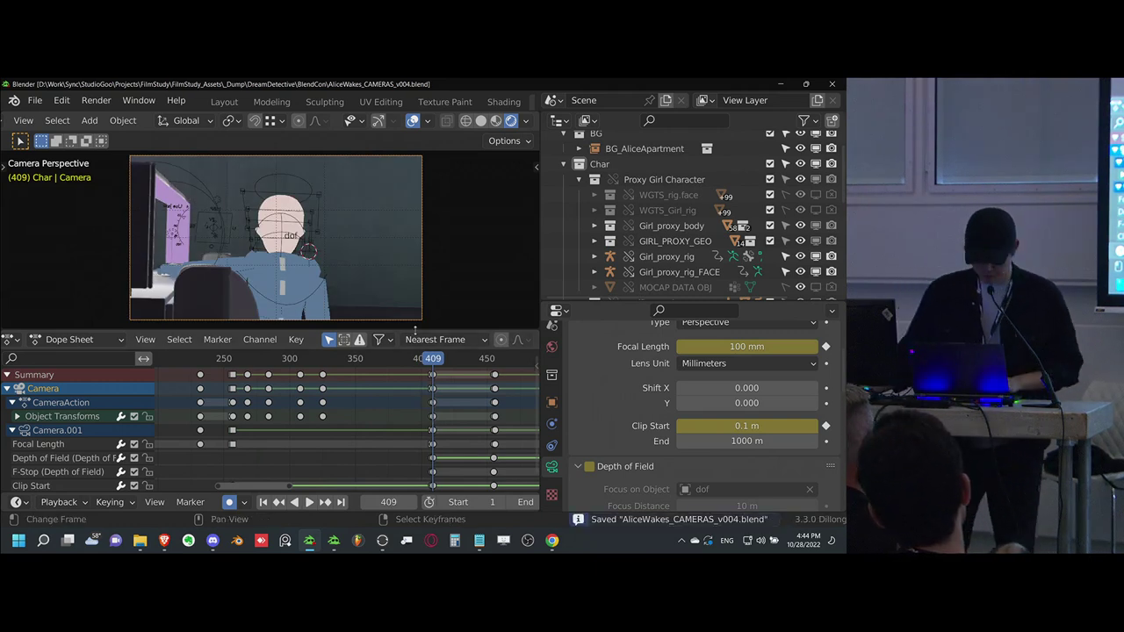
key(KP_0)
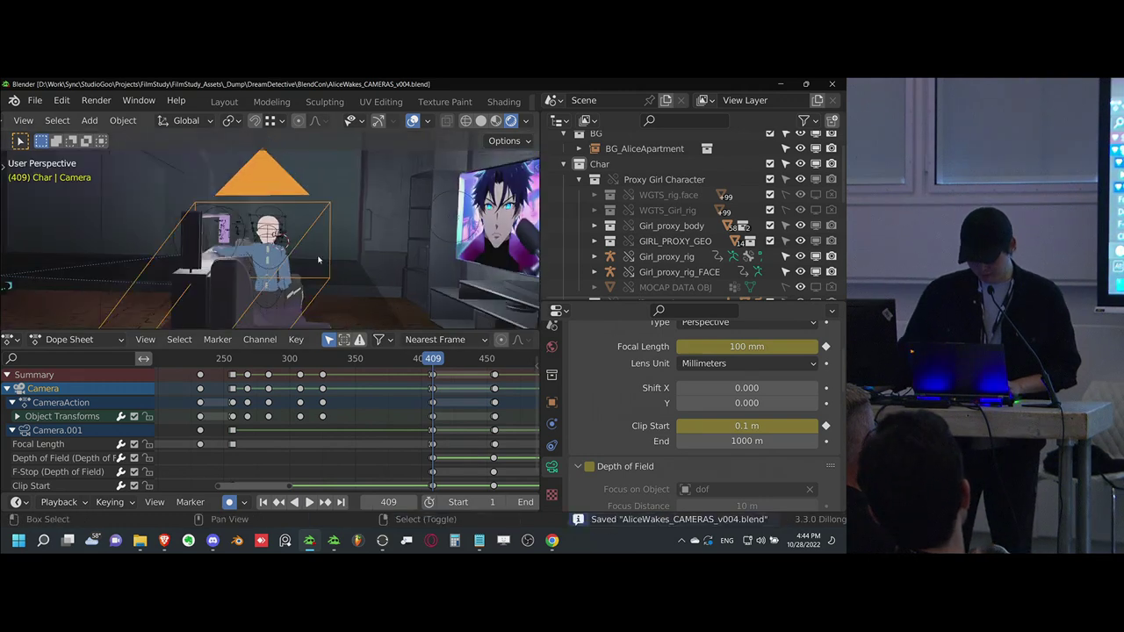
key(KP_0)
key(ctrl+s)
middle_drag(408, 433, 350, 431)
key(g)
right_click(375, 274)
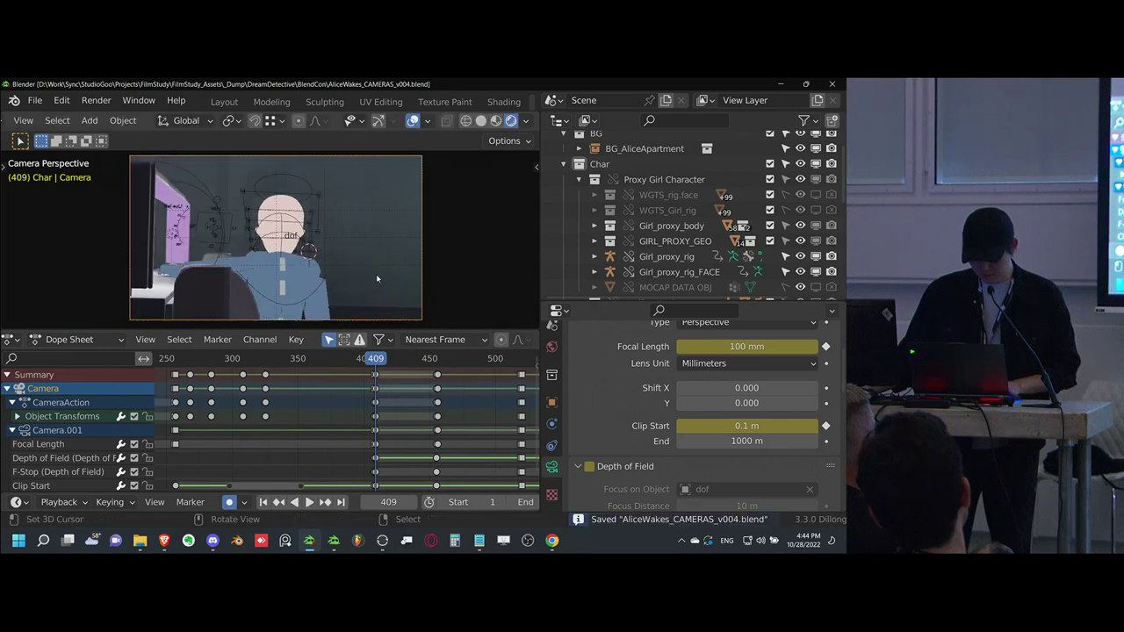
key(g)
right_click(389, 281)
- Play the shot following the cut and return to its first frame, 409
middle_drag(357, 416, 327, 416)
key(space)
scroll(331, 414, down, 2)
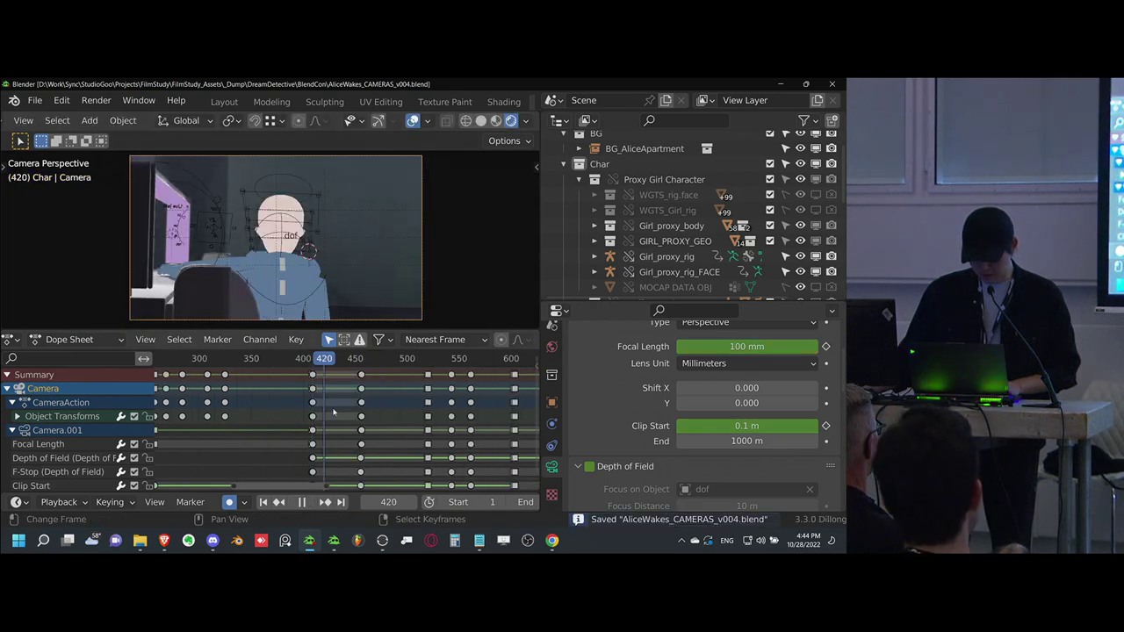
drag(369, 412, 334, 418)
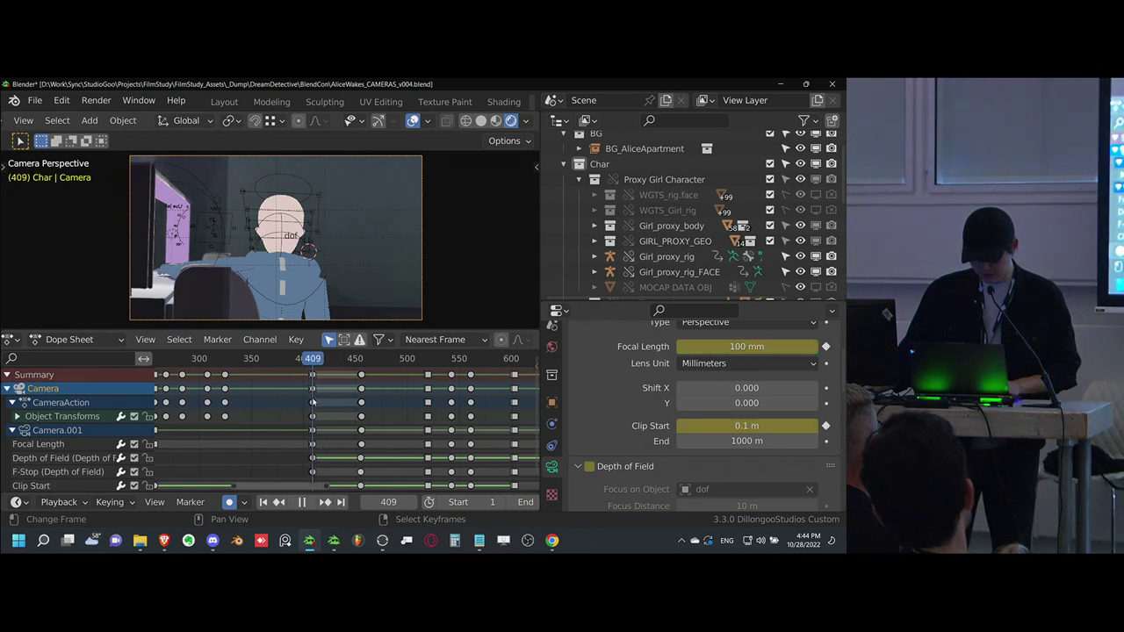
key(space)
- Move the camera at frame 409 along its local Z axis and shift it sideways to frame the wall beside the girl
key(g)
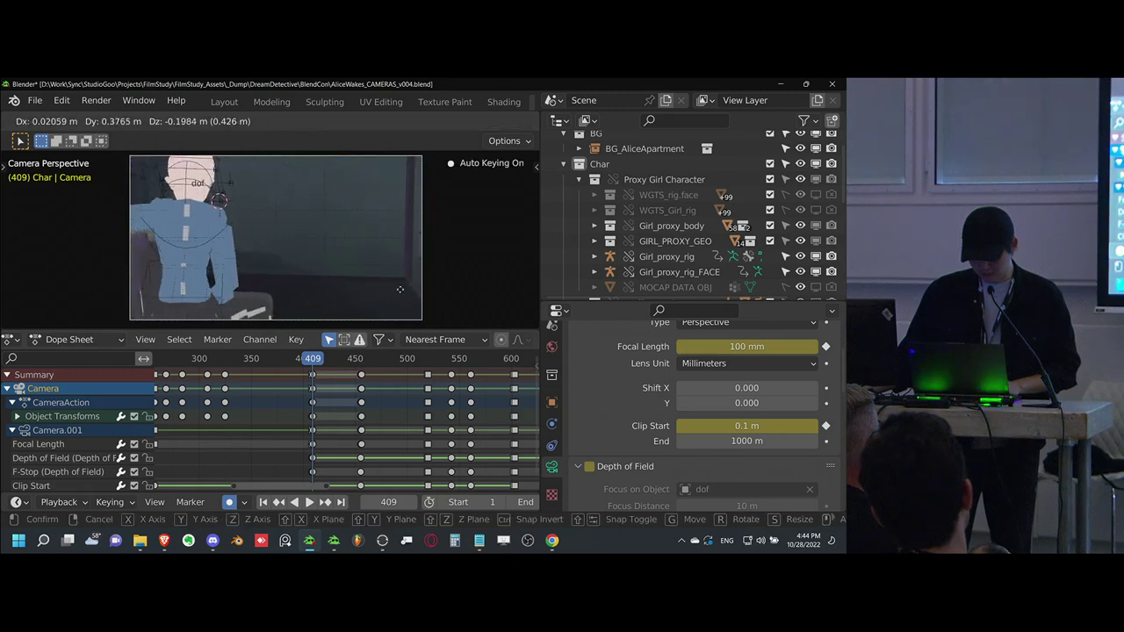
key(z)
key(z)
click(321, 209)
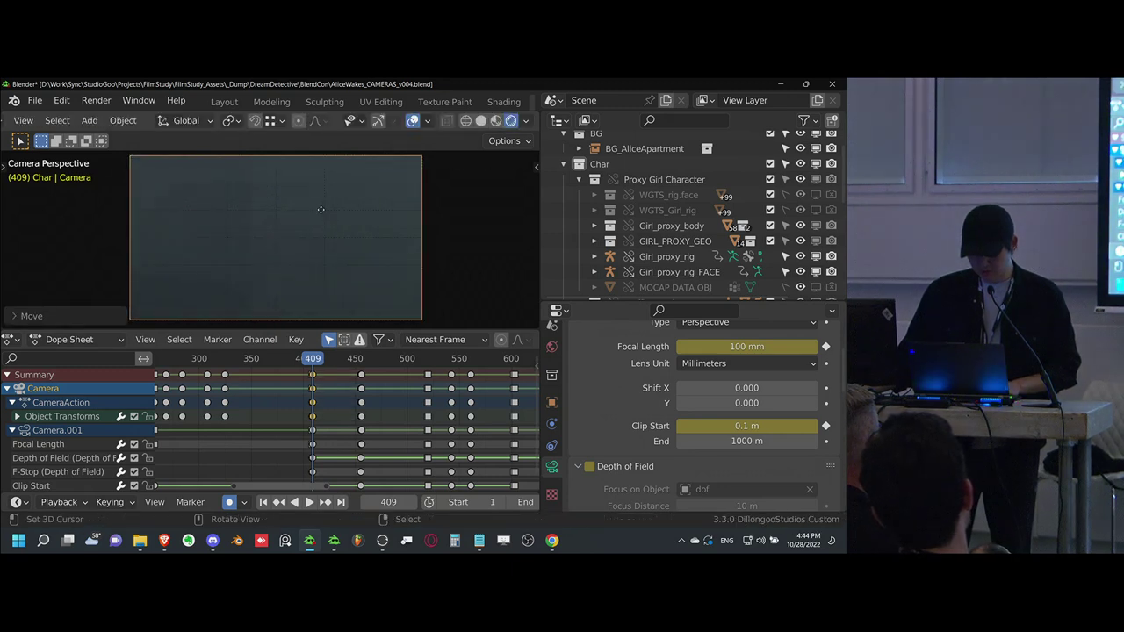
key(g)
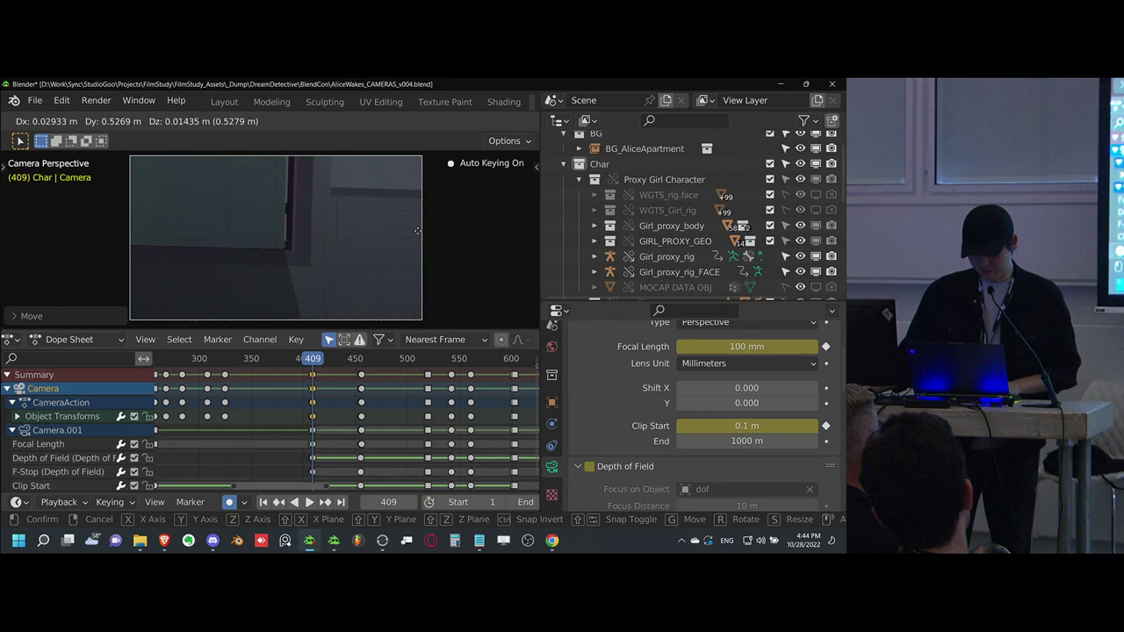
click(396, 238)
key(g)
click(341, 247)
- Try to rotate the camera along global Z at frame 409, switching the pivot point to Individual Origins
key(r)
key(z)
right_click(295, 265)
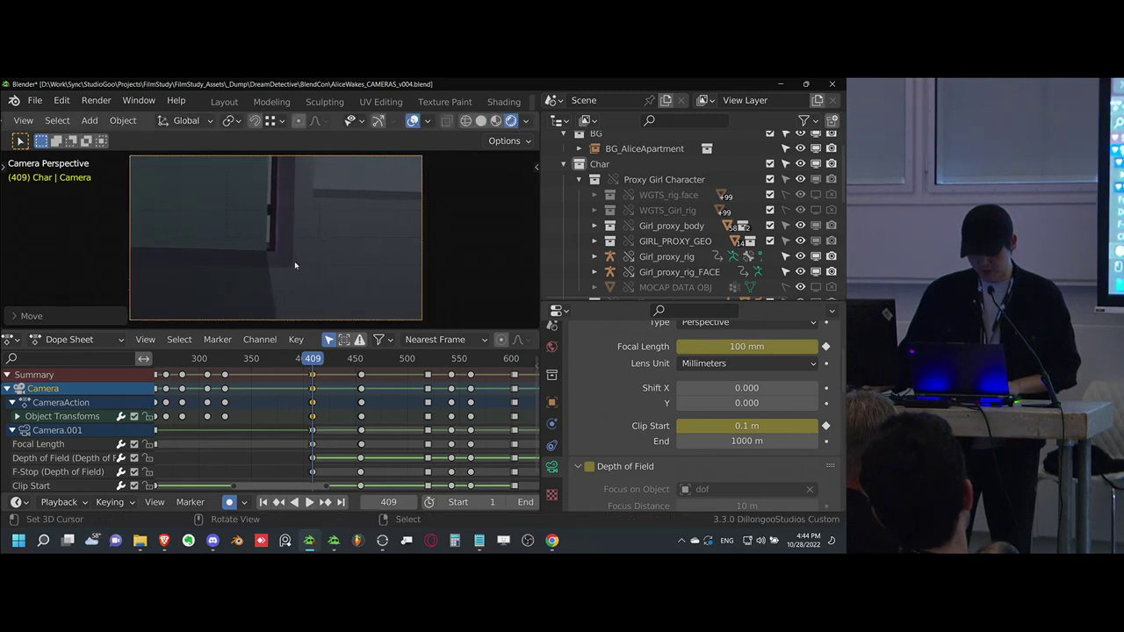
key(r)
key(z)
key(Escape)
key(period)
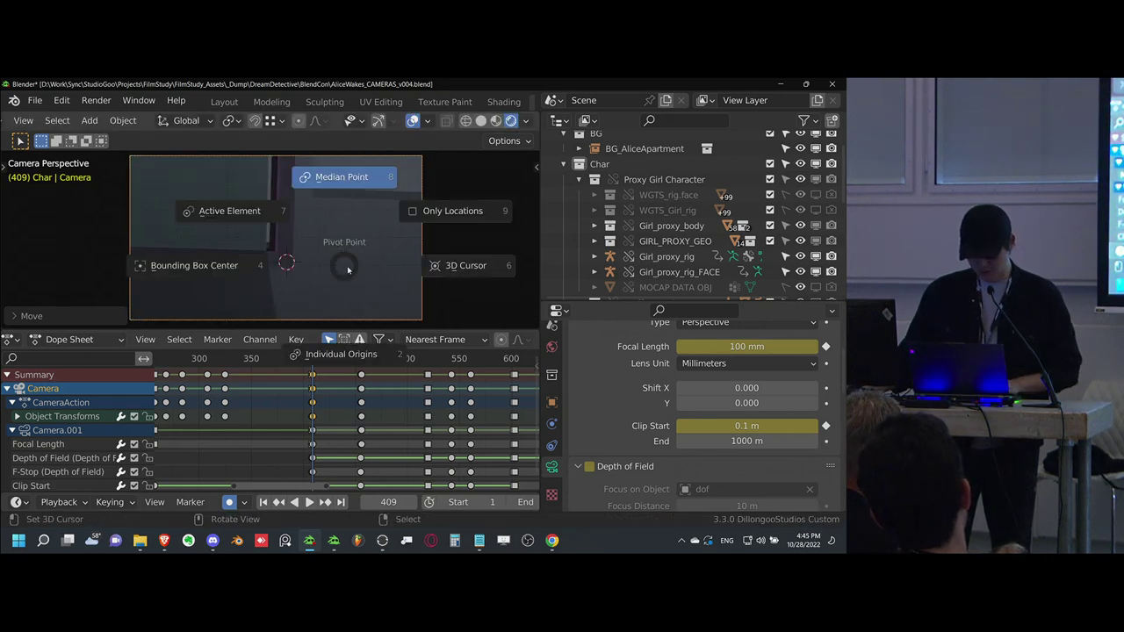
click(355, 323)
key(r)
key(z)
right_click(377, 273)
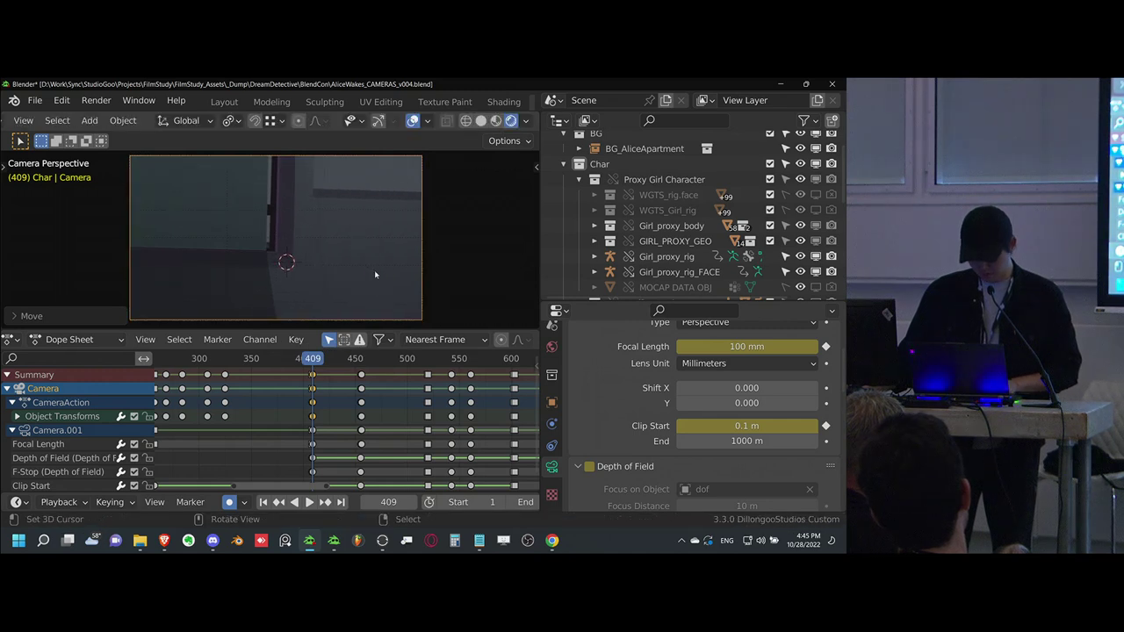
- Rotate the camera at frame 409 about global Z around the 3D Cursor pivot and reposition it along its local Z axis
key(period)
click(477, 269)
key(r)
key(z)
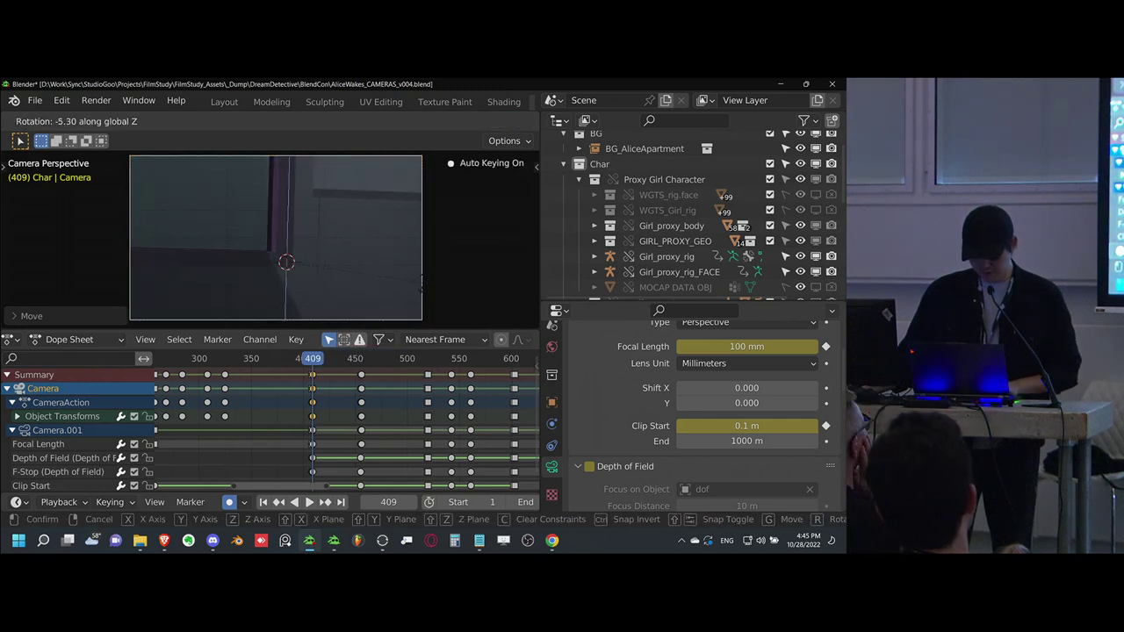
click(364, 269)
key(g)
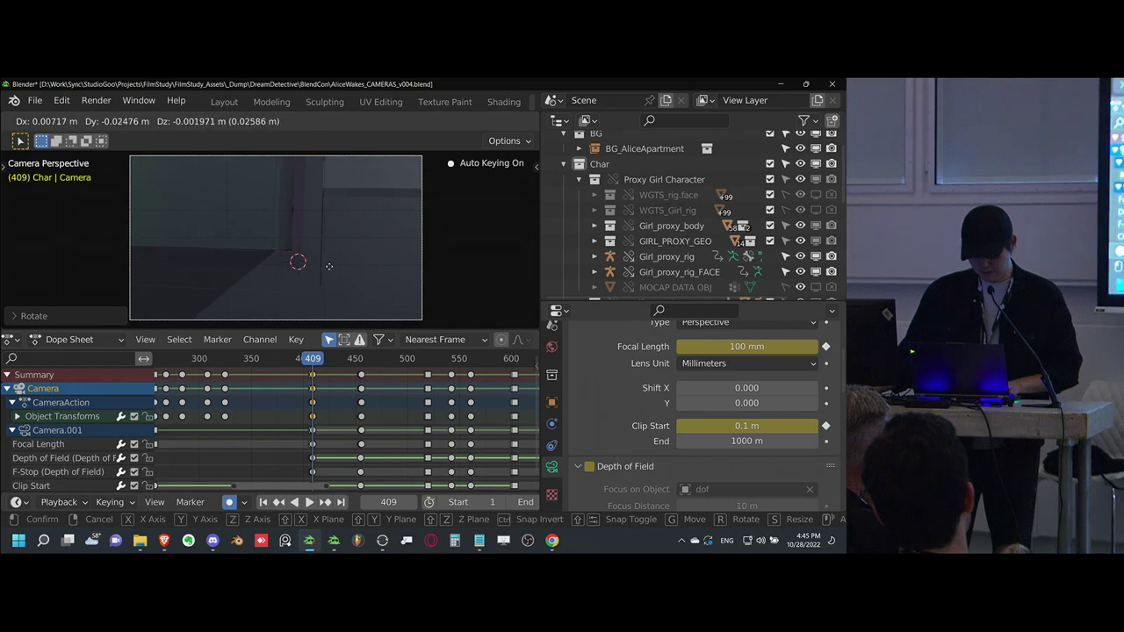
key(z)
key(z)
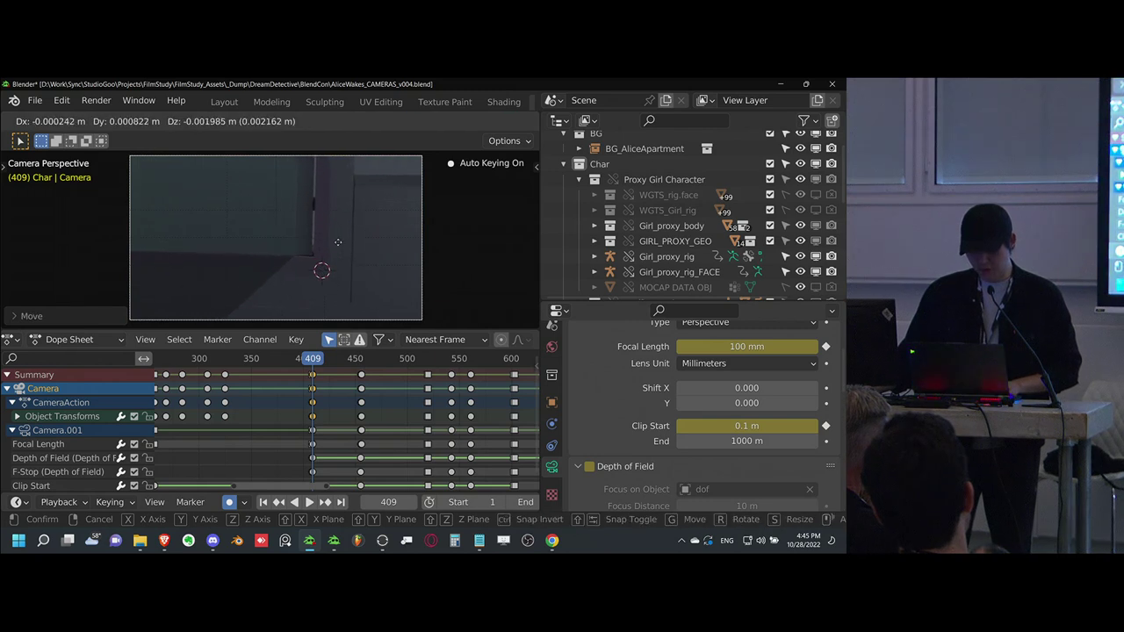
click(328, 261)
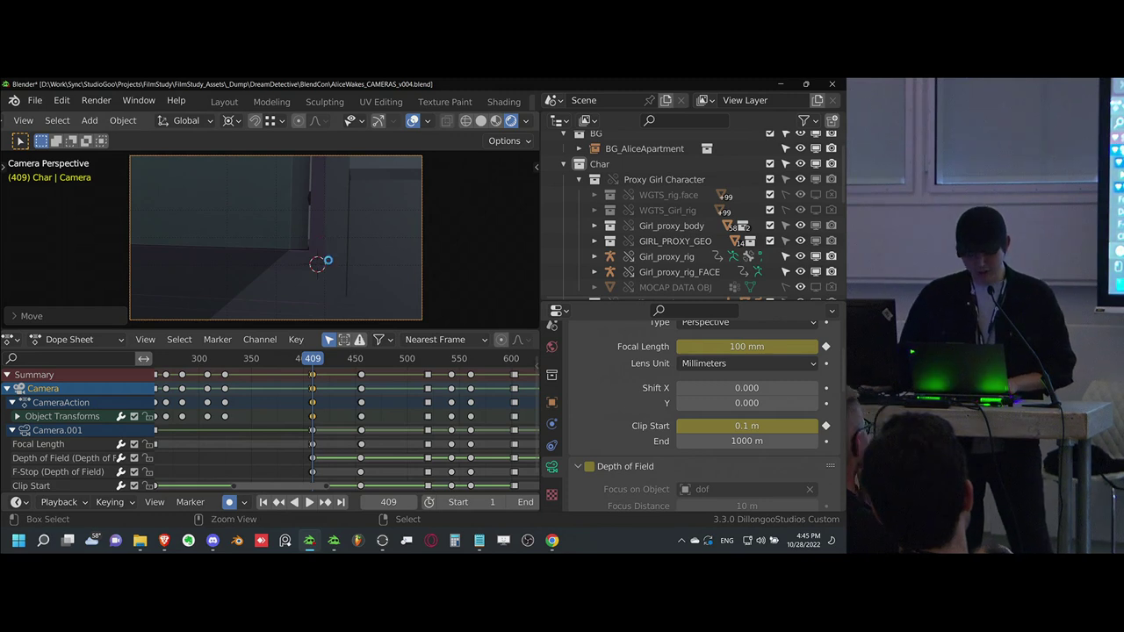
- Duplicate the camera keyframes at frame 409 to frame 455 and go to that frame
scroll(317, 414, up, 10)
alt+right_click(272, 405)
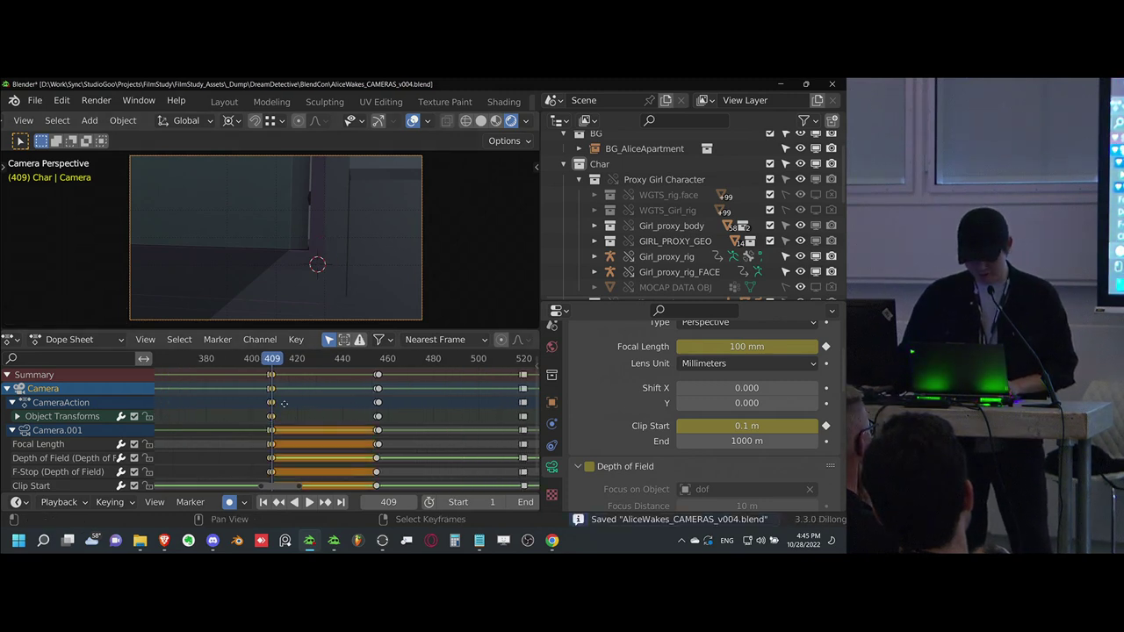
key(shift+d)
click(379, 410)
drag(304, 404, 375, 377)
- Restore the previous pivot point, trackball-rotate the camera at frame 455 and play the shot
key(period)
click(372, 205)
key(r)
key(r)
click(380, 289)
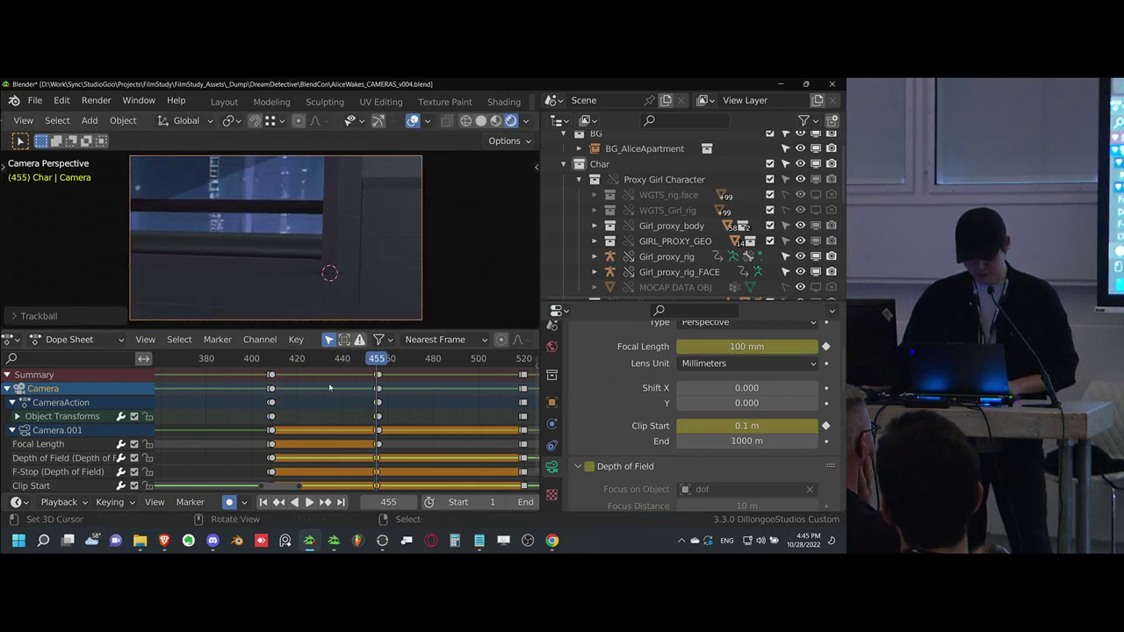
key(space)
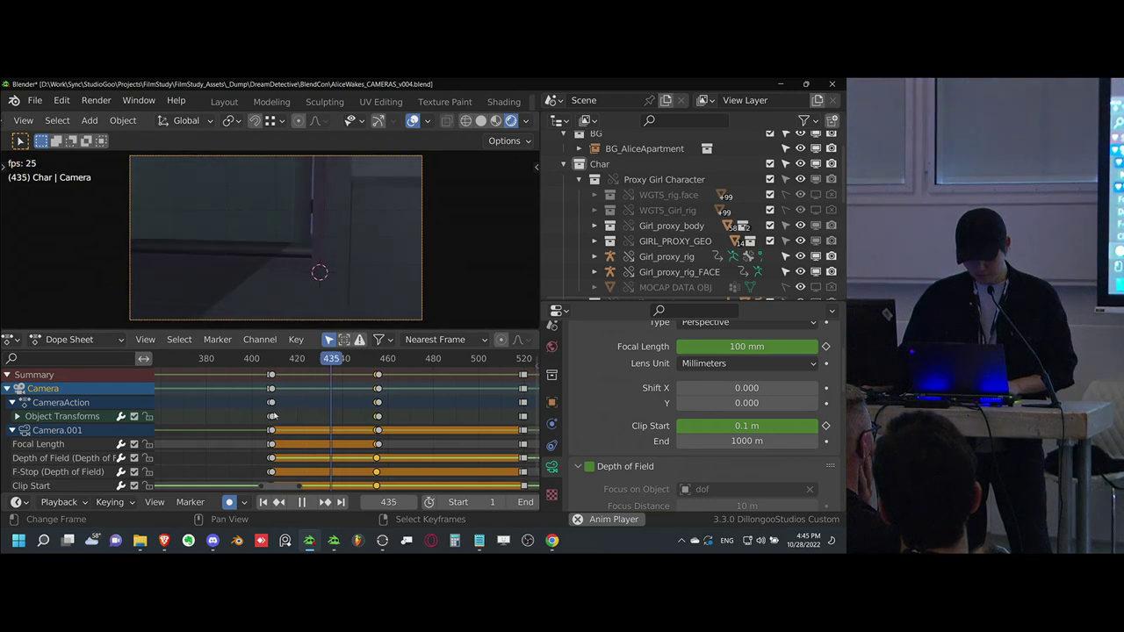
key(space)
- Set the camera keyframes at frame 455 to vector handles, select the ones at frame 409 and save the file
alt+right_click(376, 412)
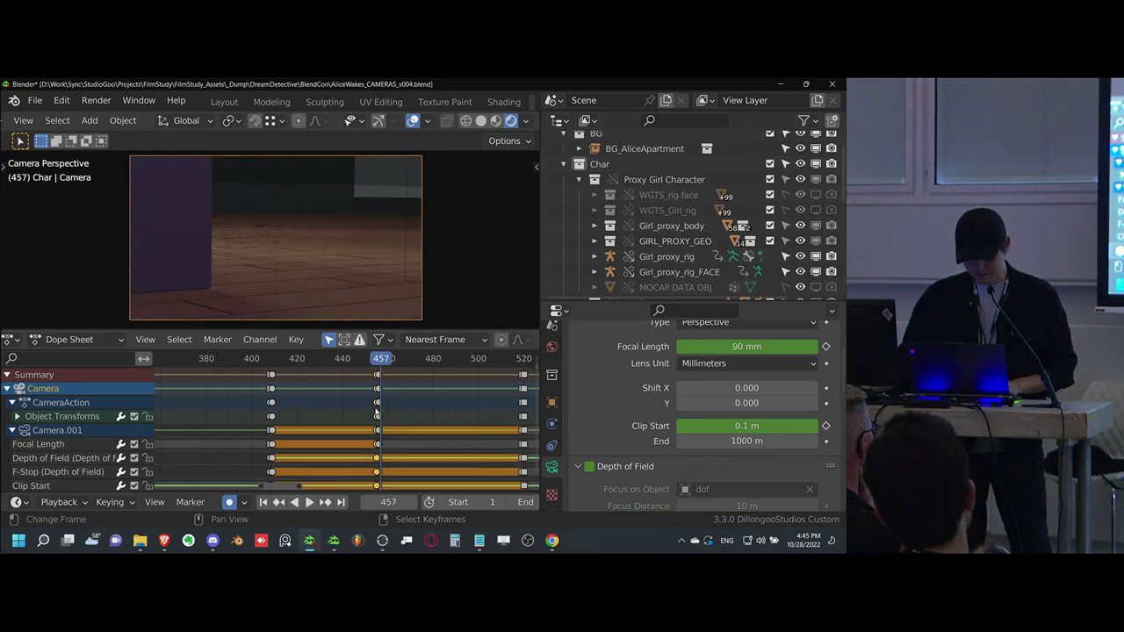
click(367, 415)
key(v)
key(v)
alt+click(276, 406)
key(ctrl+s)
- Play the shot across the cut from frame 407 and save the file
key(Down)
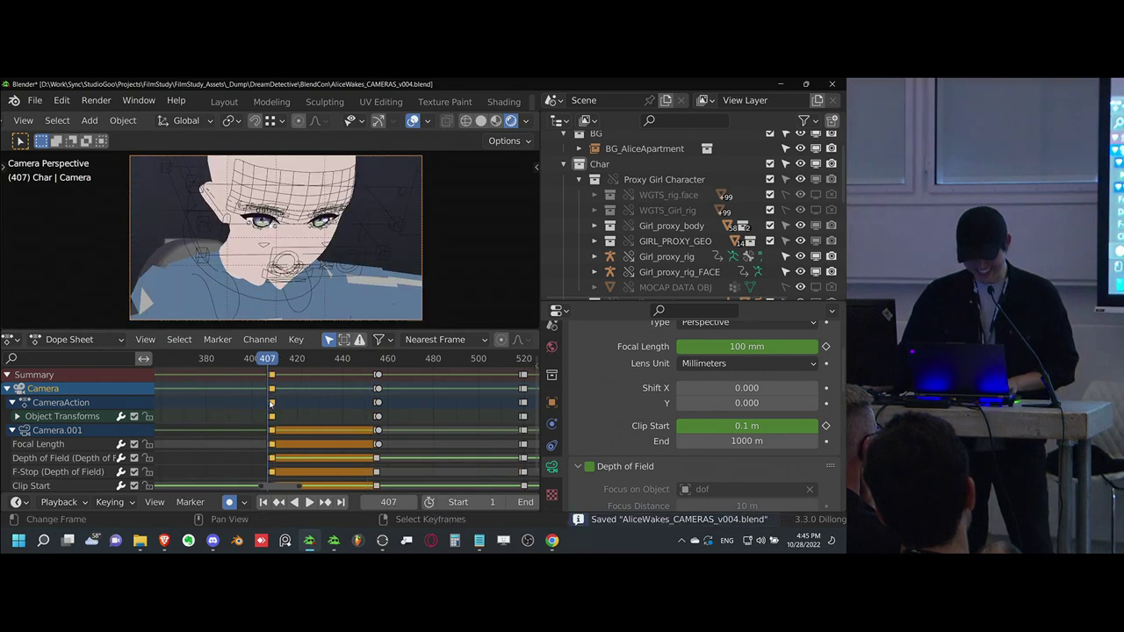
key(space)
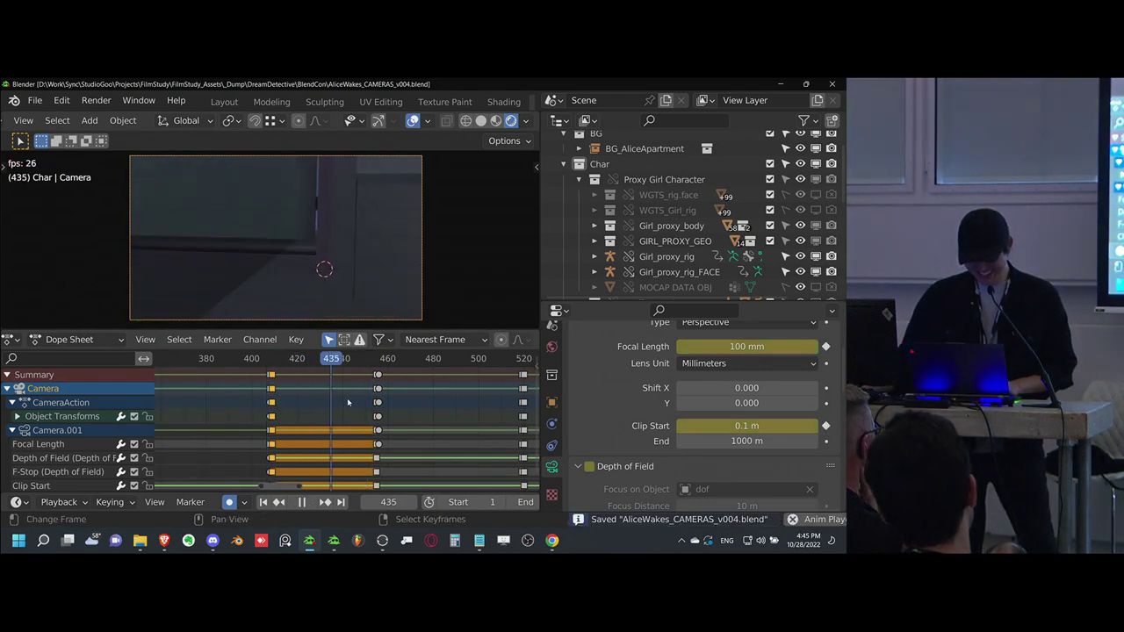
key(space)
middle_drag(396, 411, 330, 409)
key(ctrl+s)
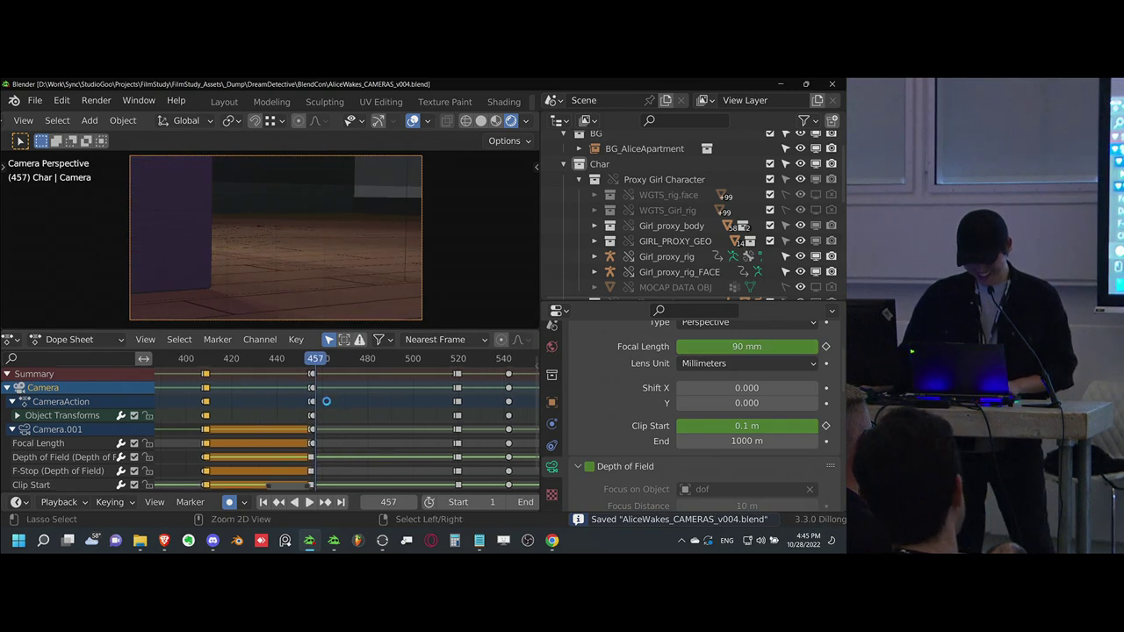
- Go to the first frame of the following shot, 456, and save the file
scroll(326, 401, up, 2)
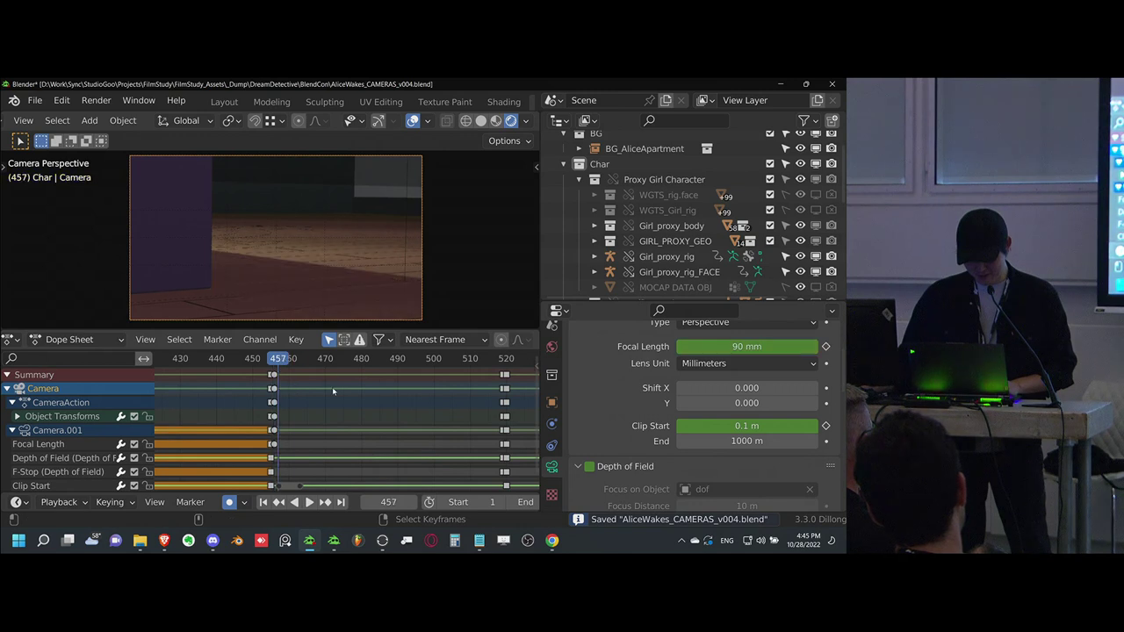
alt+scroll(293, 388, down, 8)
click(271, 361)
click(275, 361)
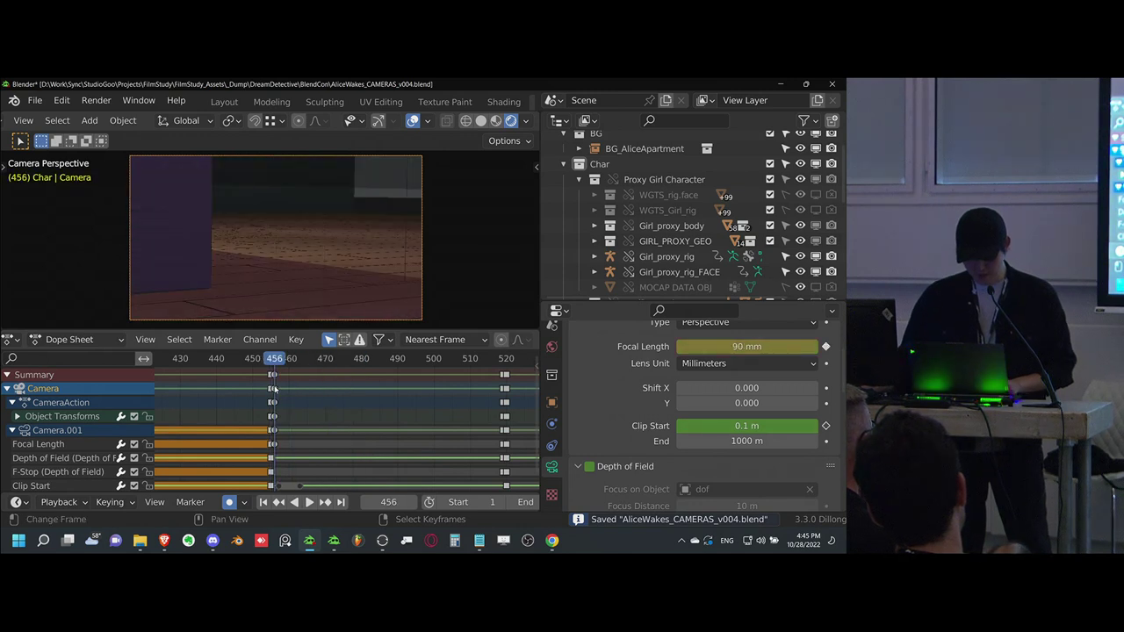
key(ctrl+s)
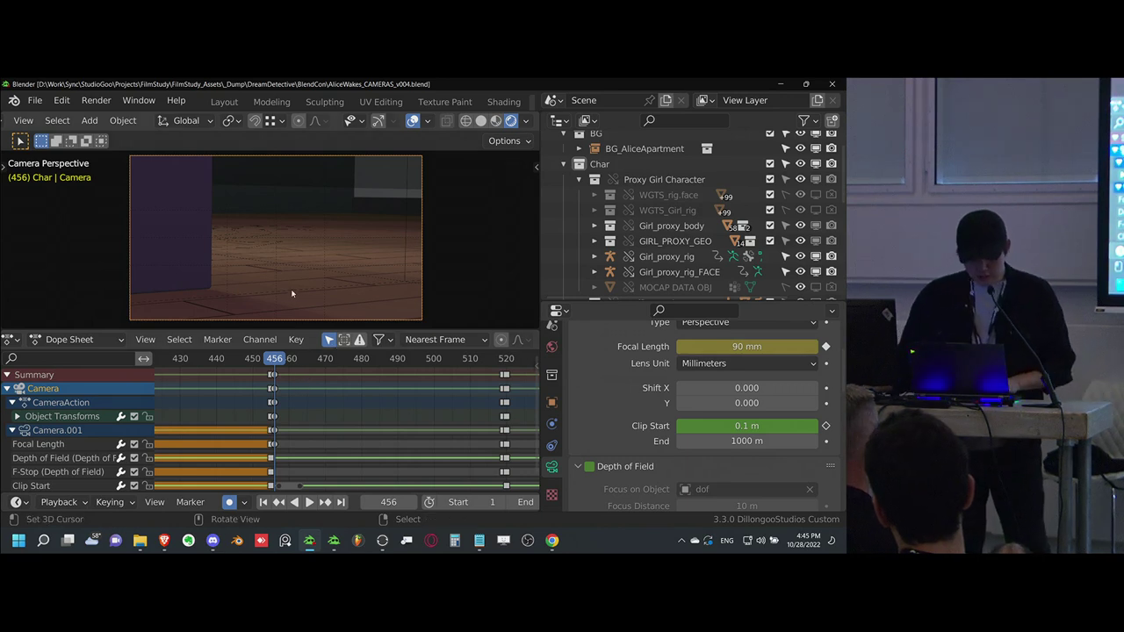
- Try to reframe the camera at frame 456 by moving it sideways and along its local Z axis
key(g)
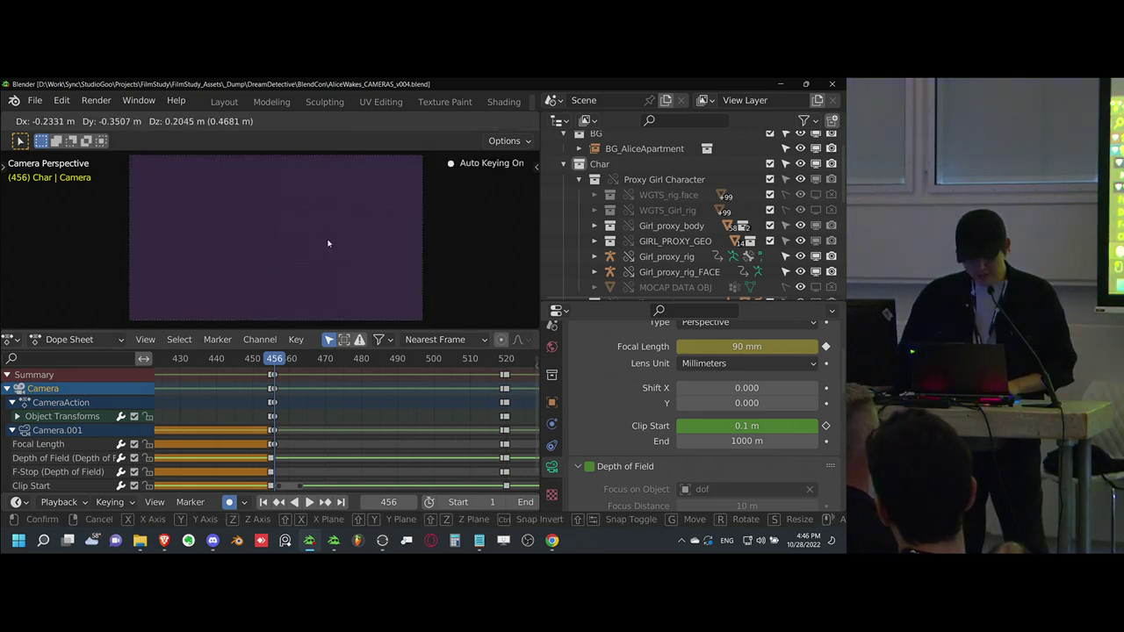
click(353, 214)
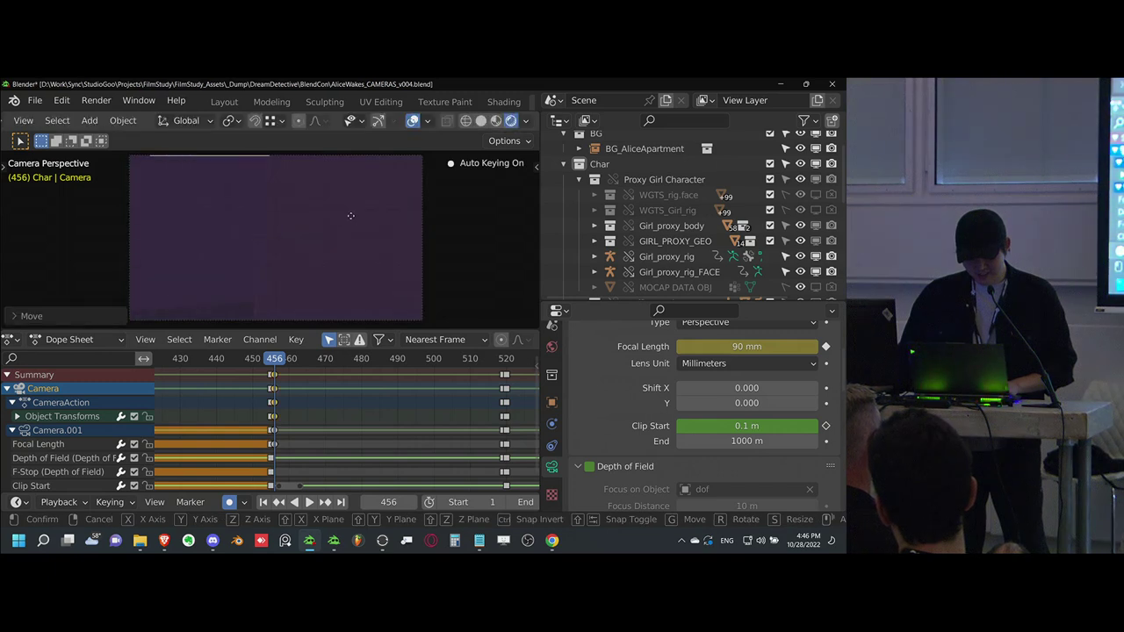
key(g)
key(z)
key(z)
click(352, 205)
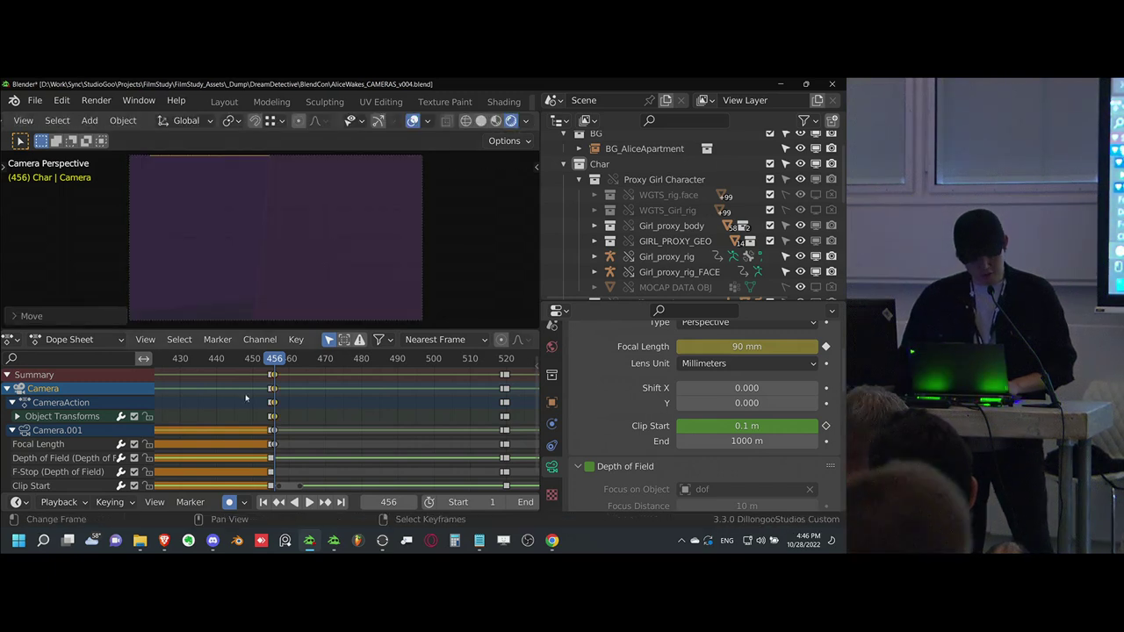
- Check the previous shot's last frame, 455, and try to move the camera at frame 456 along its local Z axis
click(271, 413)
middle_drag(271, 413, 274, 413)
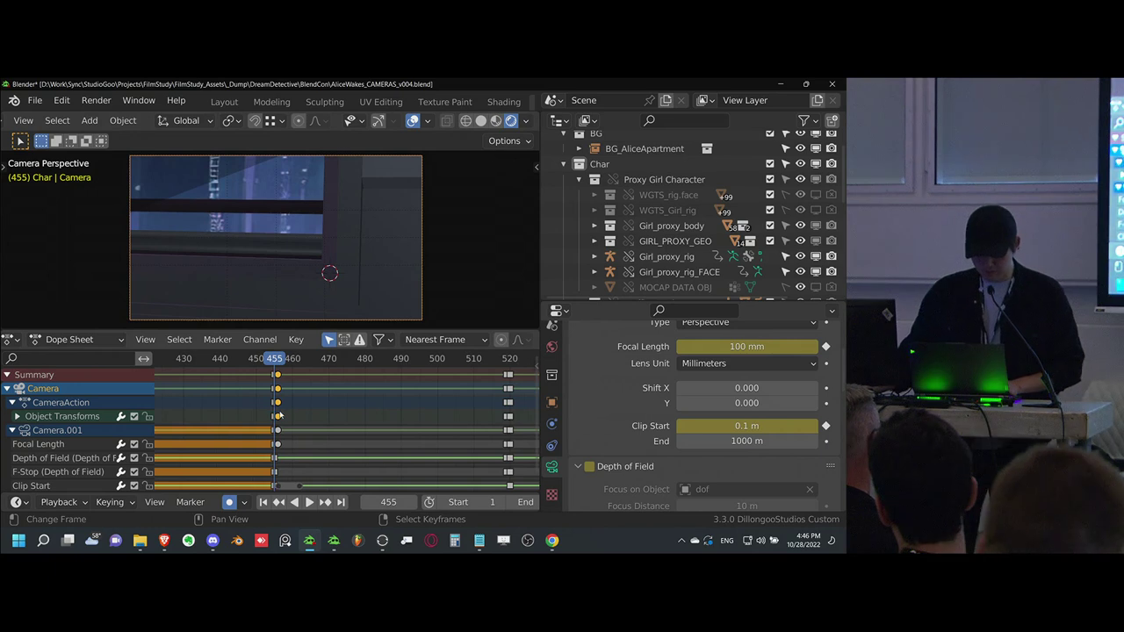
click(279, 412)
key(g)
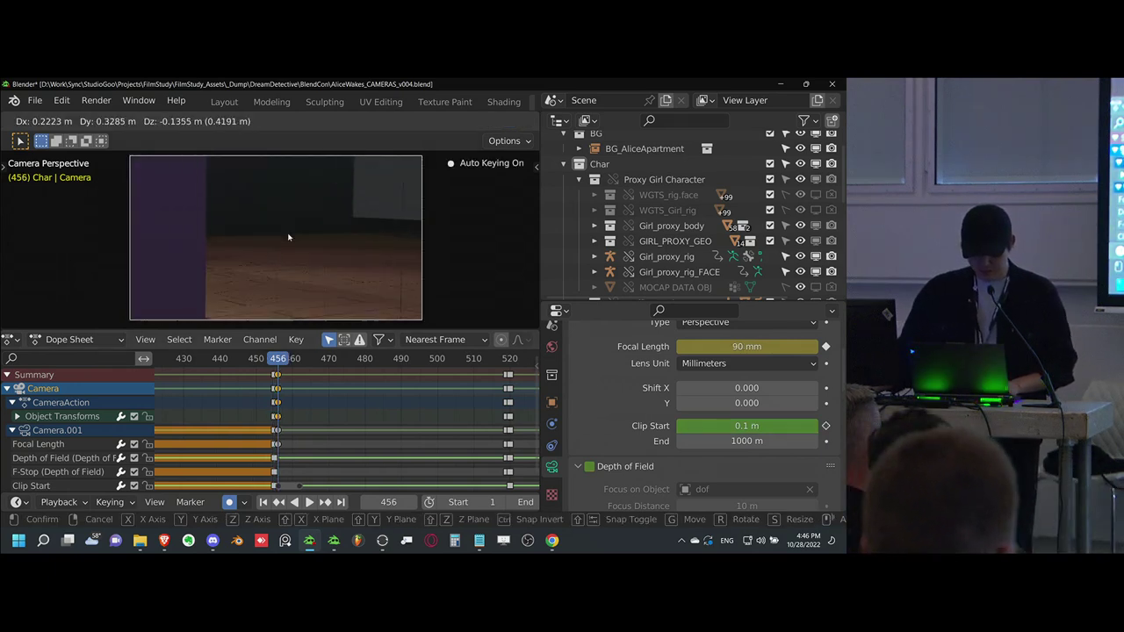
key(z)
key(z)
key(z)
- Rotate the camera at frame 456 about global Z and shift it to frame the girl's legs
key(r)
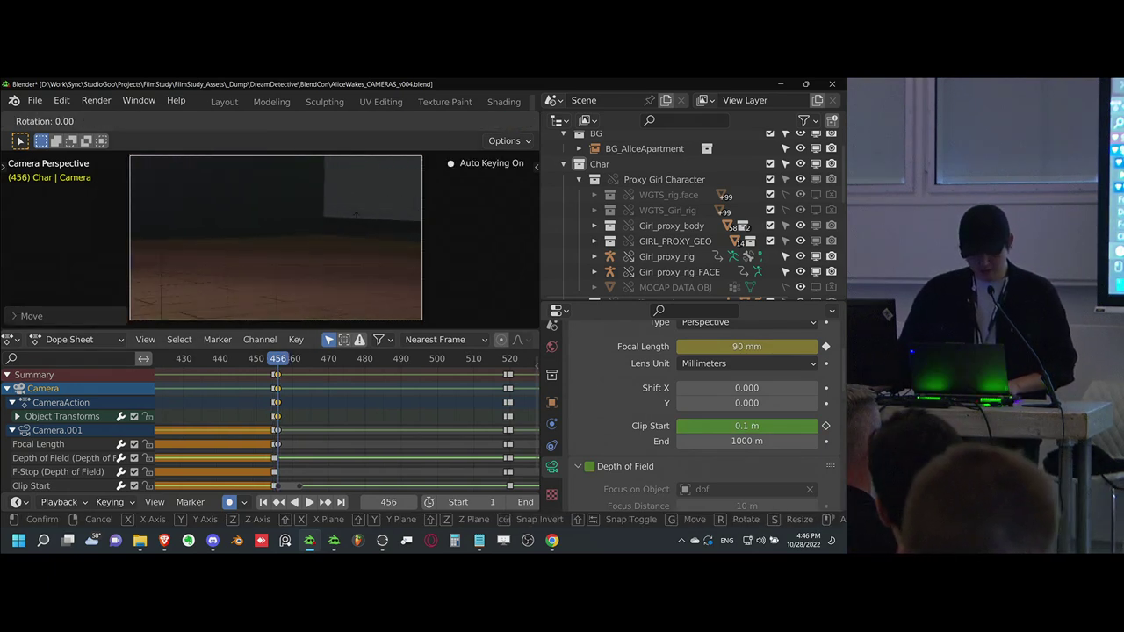
key(z)
click(301, 226)
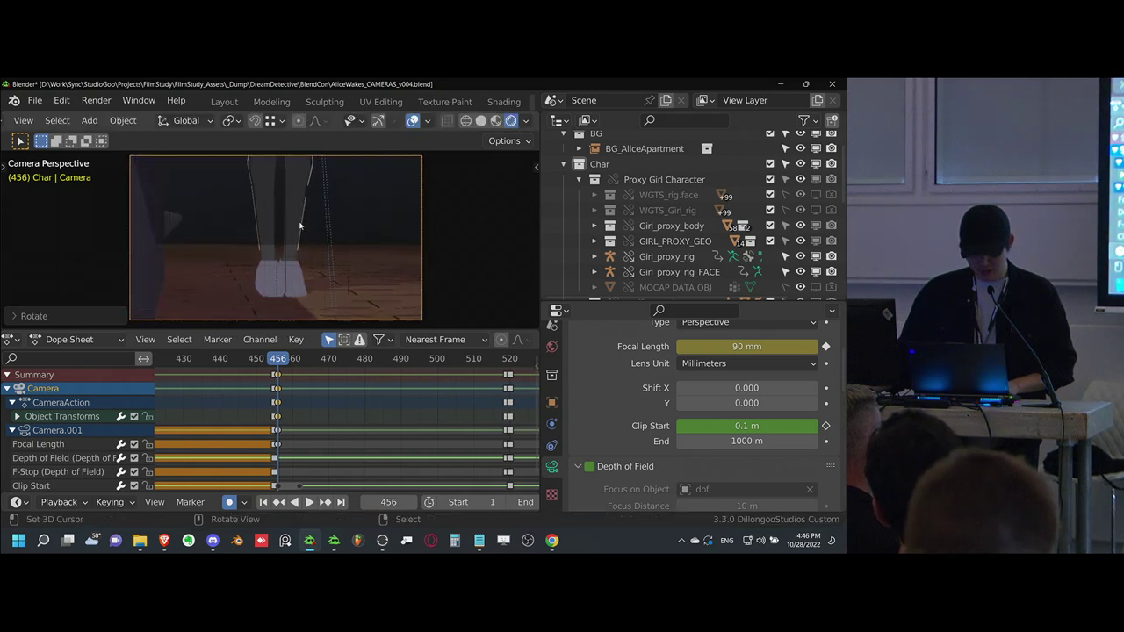
key(g)
click(319, 218)
- Save the file and rotate the camera at frame 456 about global Z while viewing it from outside
key(KP_0)
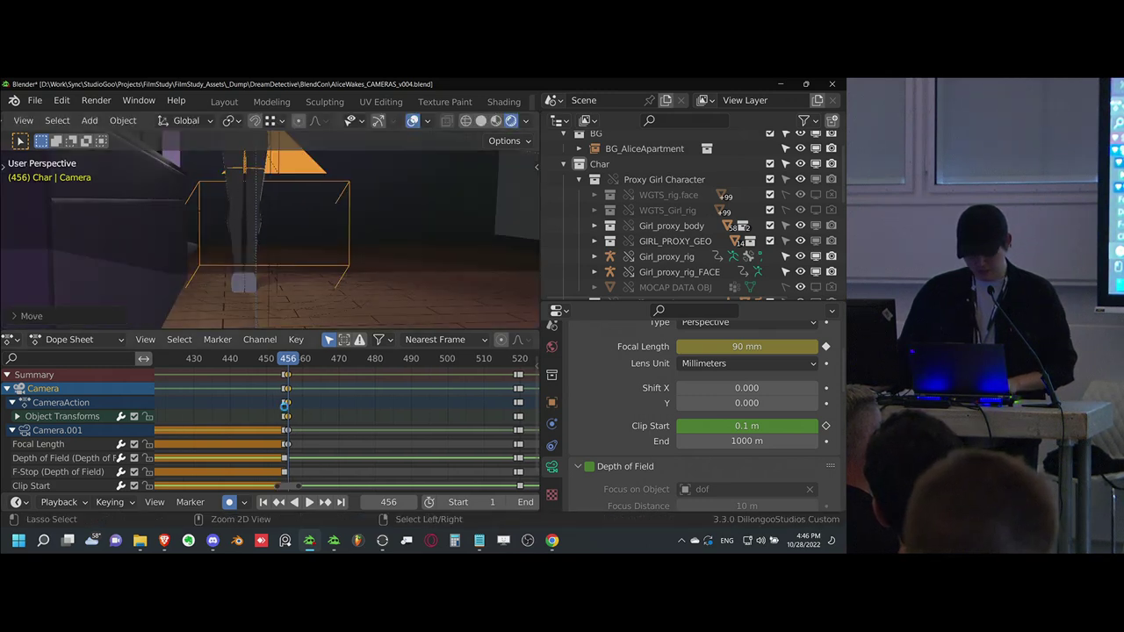
key(ctrl+s)
scroll(274, 402, down, 4)
middle_drag(321, 403, 345, 403)
middle_drag(336, 264, 254, 248)
key(r)
key(z)
click(203, 211)
- Slide the camera horizontally beside the sofa with global Z locked and look through it
middle_drag(203, 212, 263, 253)
key(g)
key(shift+z)
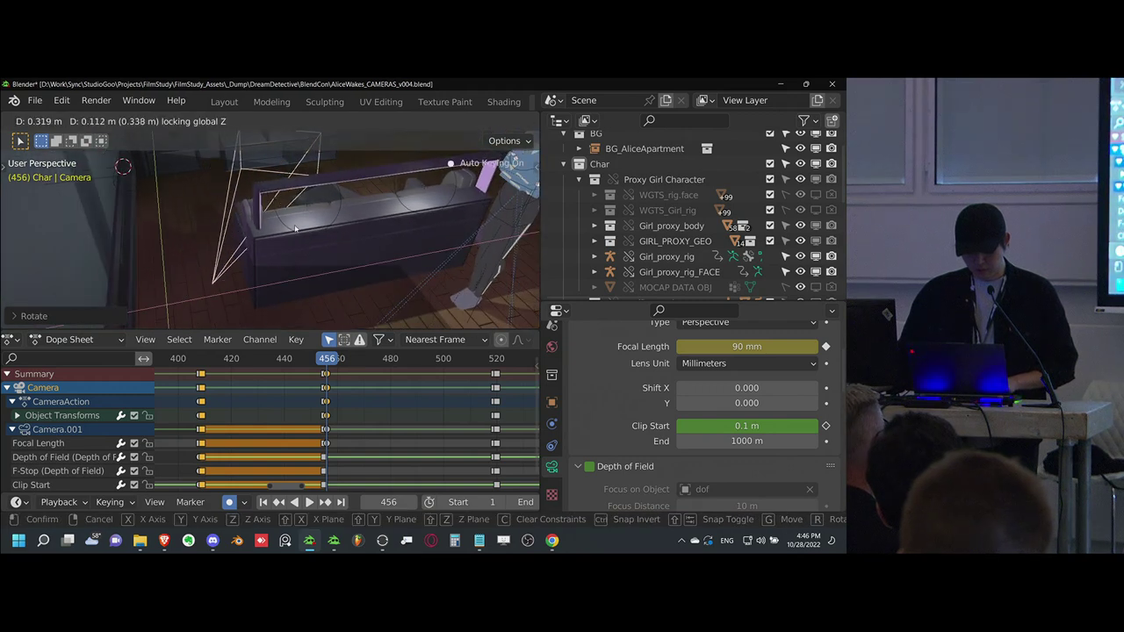
click(287, 235)
key(KP_0)
- Adjust the camera's height at frame 456 and trackball-rotate it to frame the shelf below the anime poster
key(g)
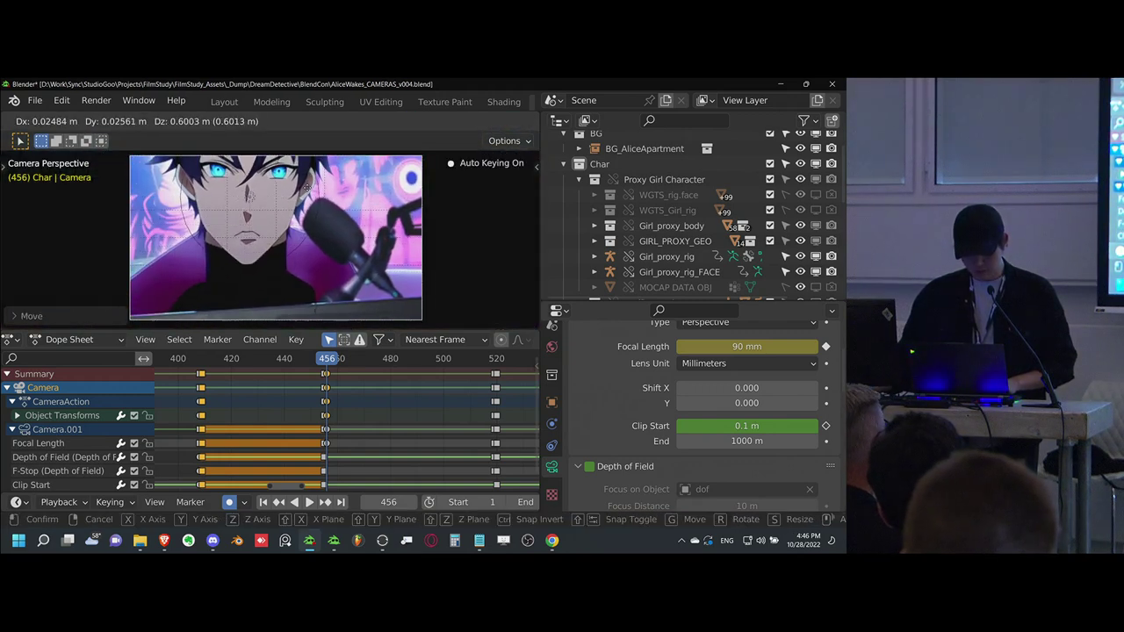
click(353, 311)
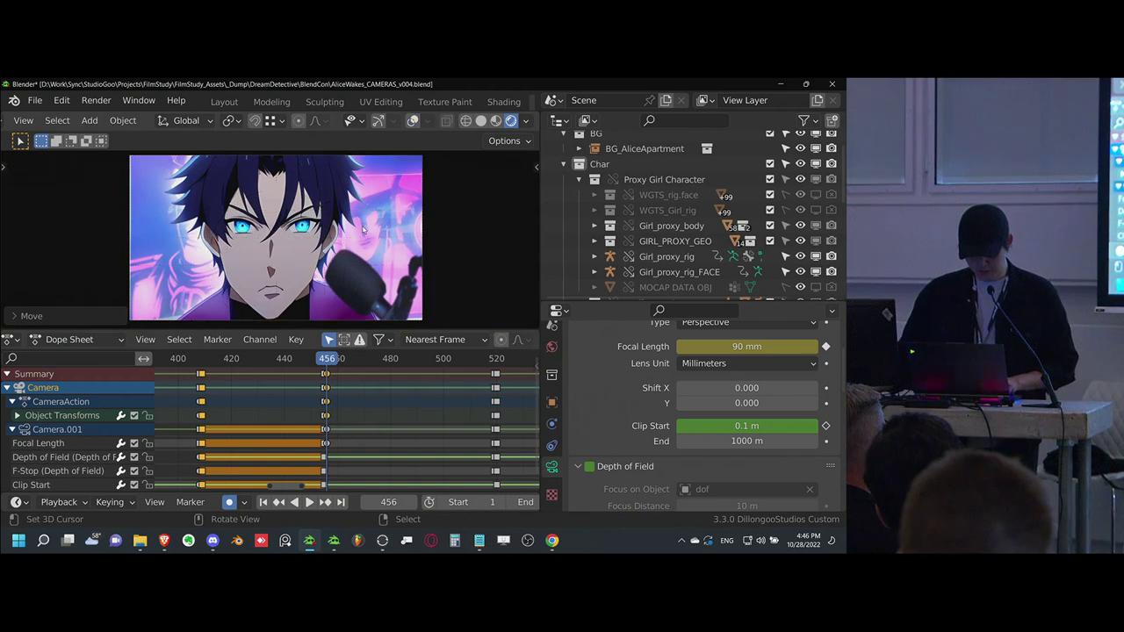
key(g)
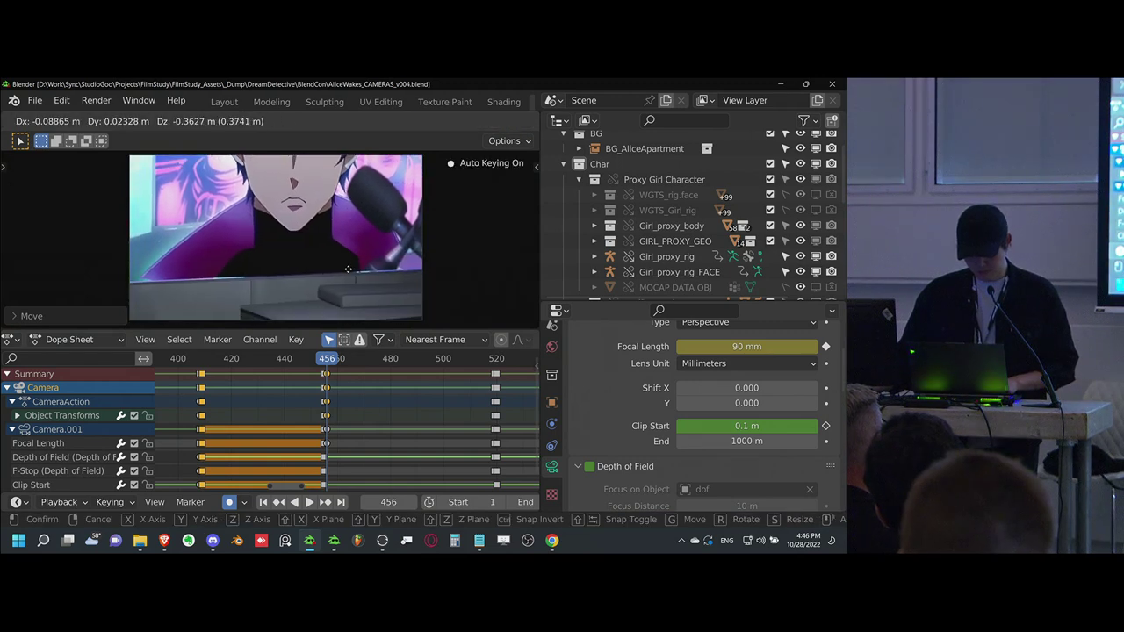
click(354, 270)
key(r)
key(r)
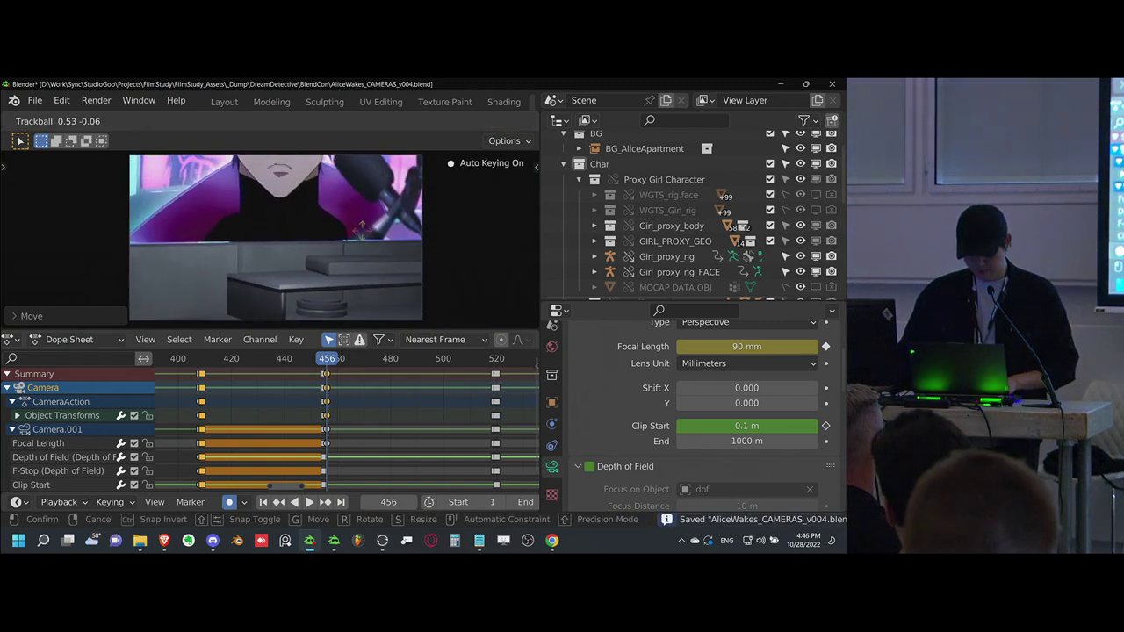
click(355, 233)
- Shift the camera at frame 456 and move it along its local Z axis for the shelf framing
key(g)
click(361, 256)
key(g)
key(z)
key(z)
click(365, 229)
- Check the camera view, save the file and play the cut into frame 456
key(KP_0)
key(KP_0)
key(ctrl+s)
key(space)
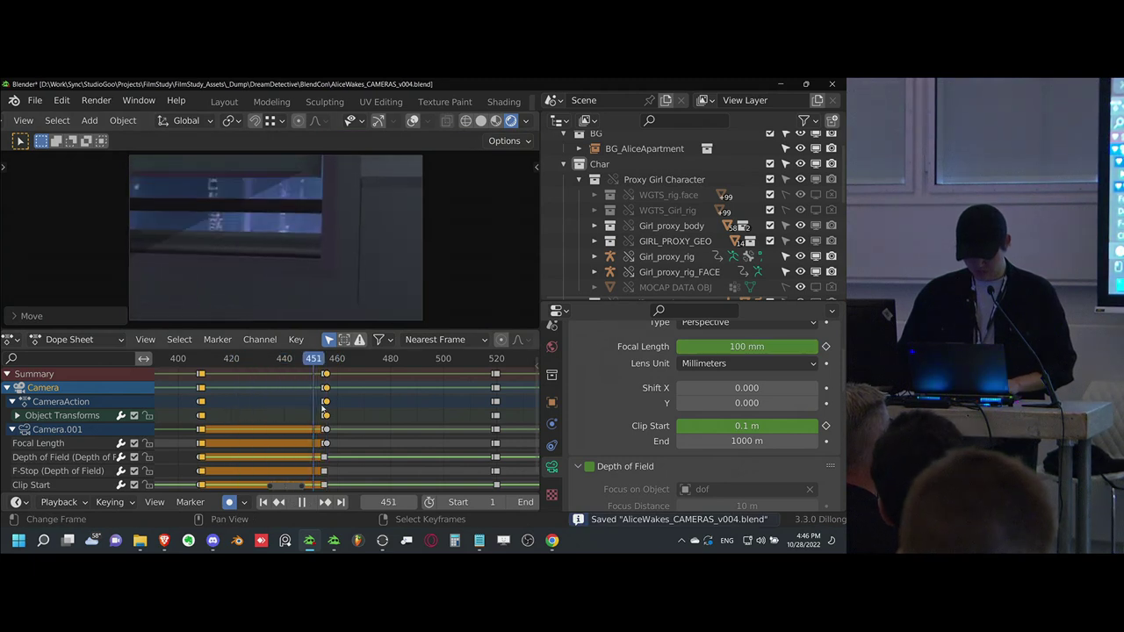
- Replace the camera keyframes at frame 456 with duplicates moved back 63 frames from the shot's end, and save the file
right_click(337, 399)
right_click(328, 387)
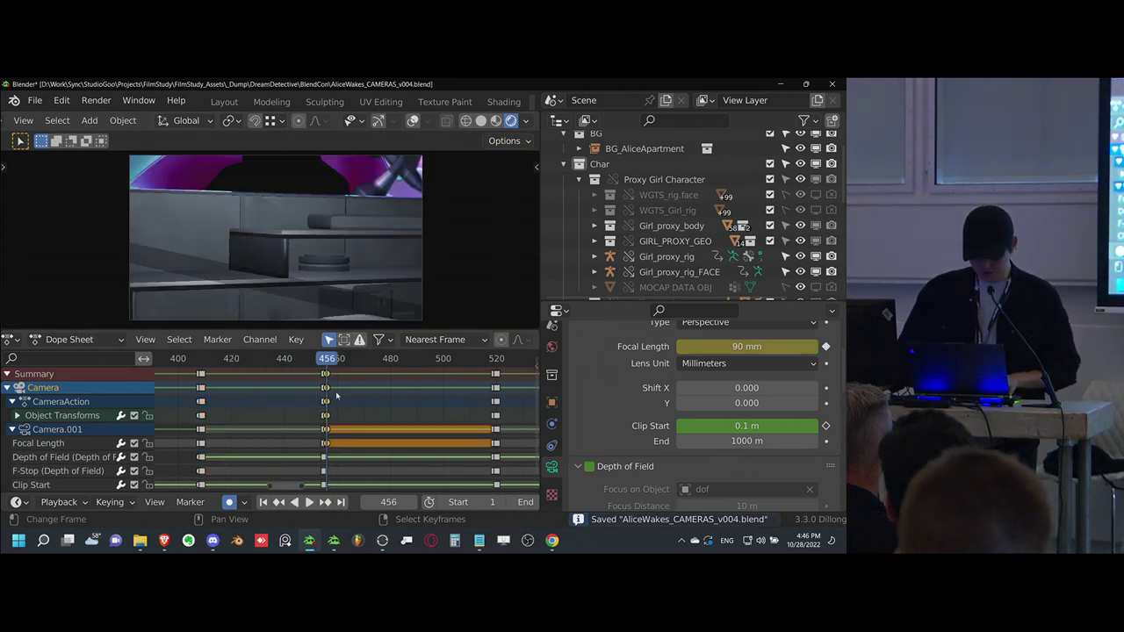
key(ctrl+s)
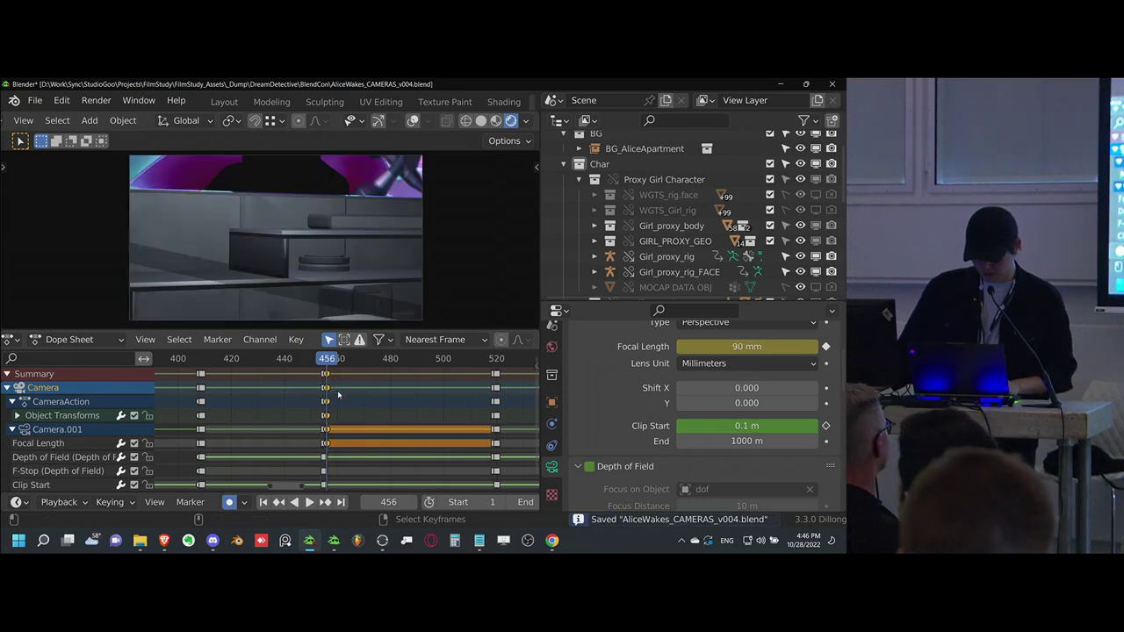
key(Delete)
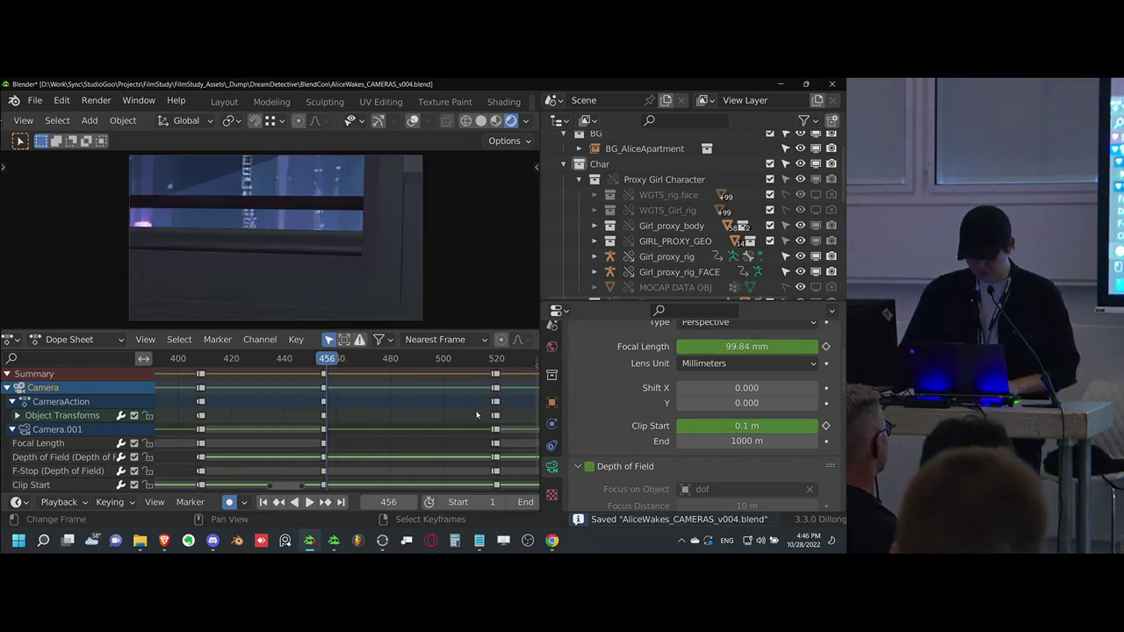
key(shift+d)
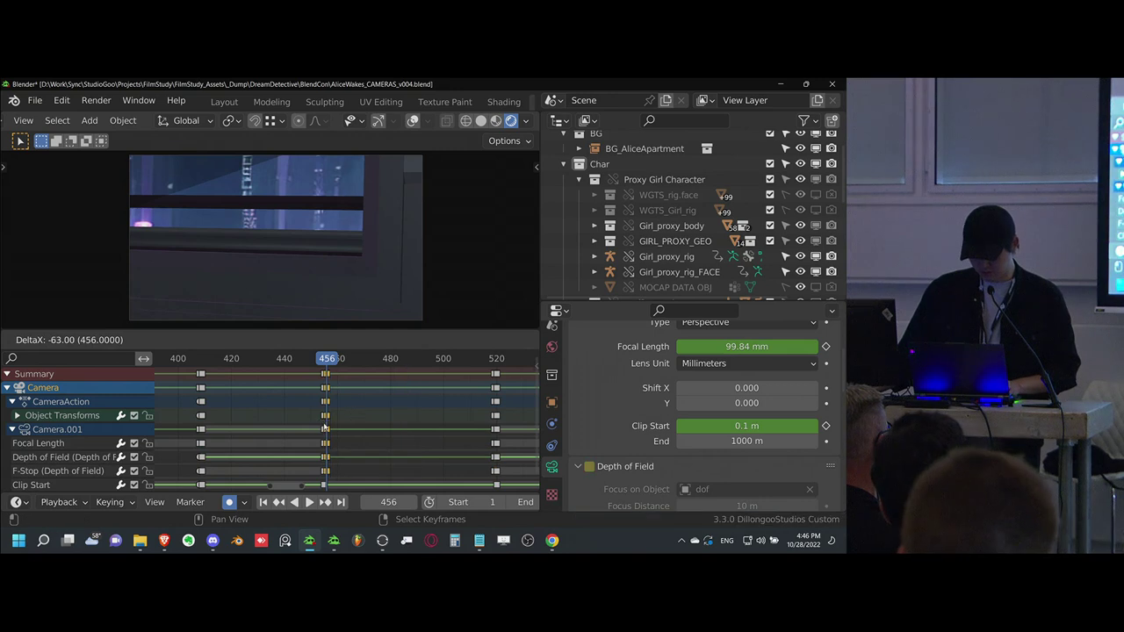
click(325, 427)
key(ctrl+s)
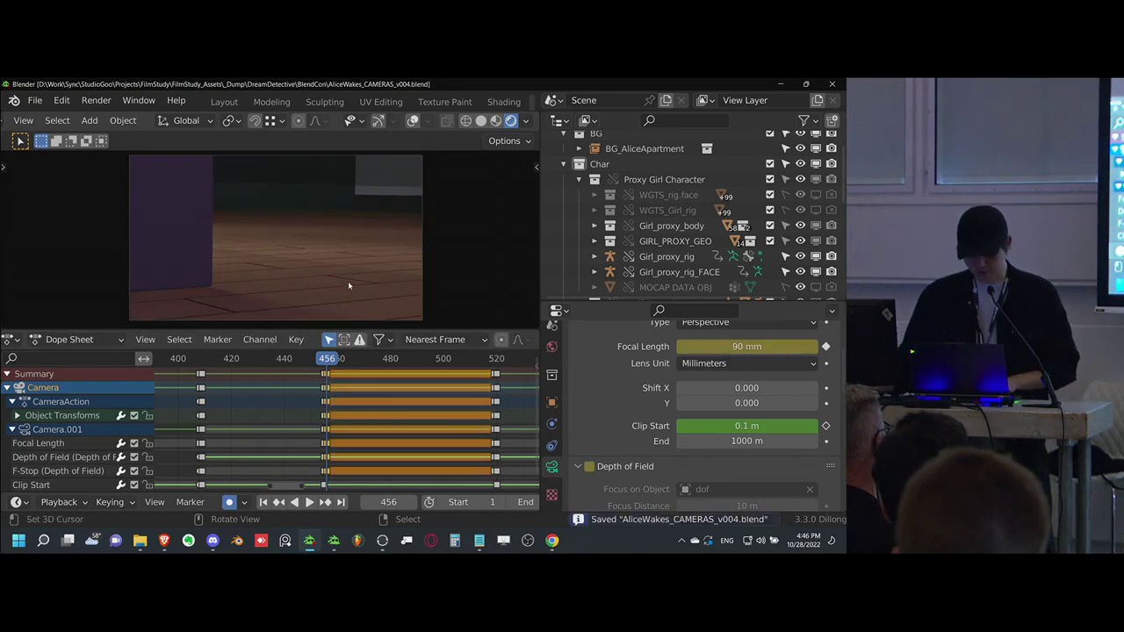
- Move the camera at frame 456 along its local Z axis, through the floor-level framing beside the purple furniture
key(g)
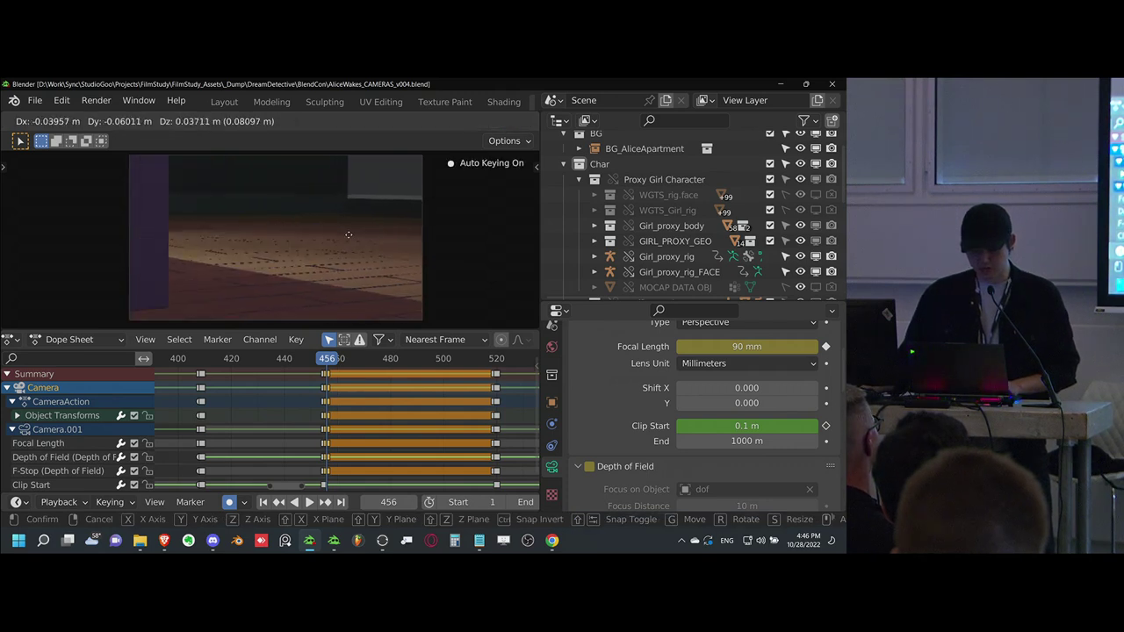
right_click(341, 260)
key(g)
key(z)
key(z)
click(364, 248)
- Rotate the camera at frame 456 about the global Z axis to face the girl's side of the room
key(r)
key(z)
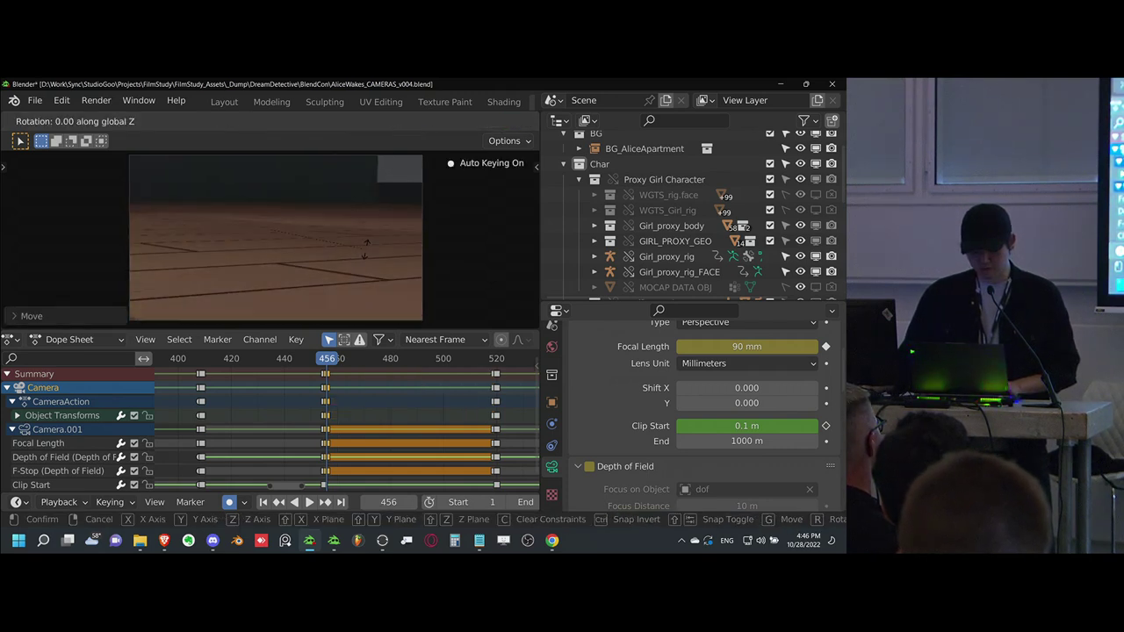
click(309, 298)
key(r)
key(z)
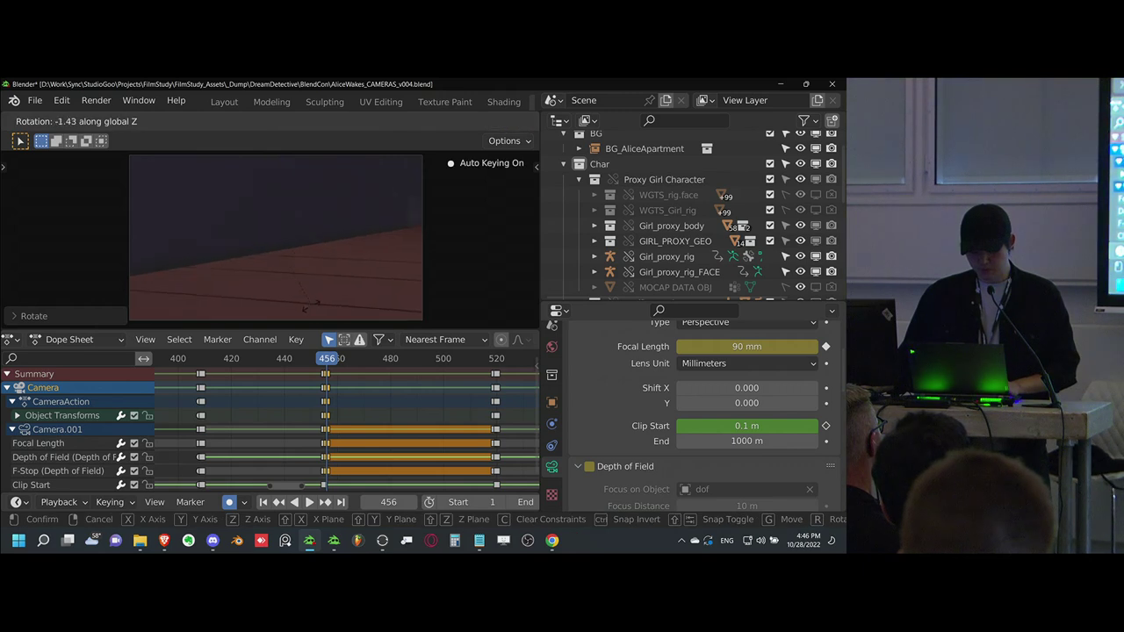
click(300, 264)
- Raise the camera to the girl's upper body at frame 456 and tilt it about its local X axis
key(g)
click(297, 211)
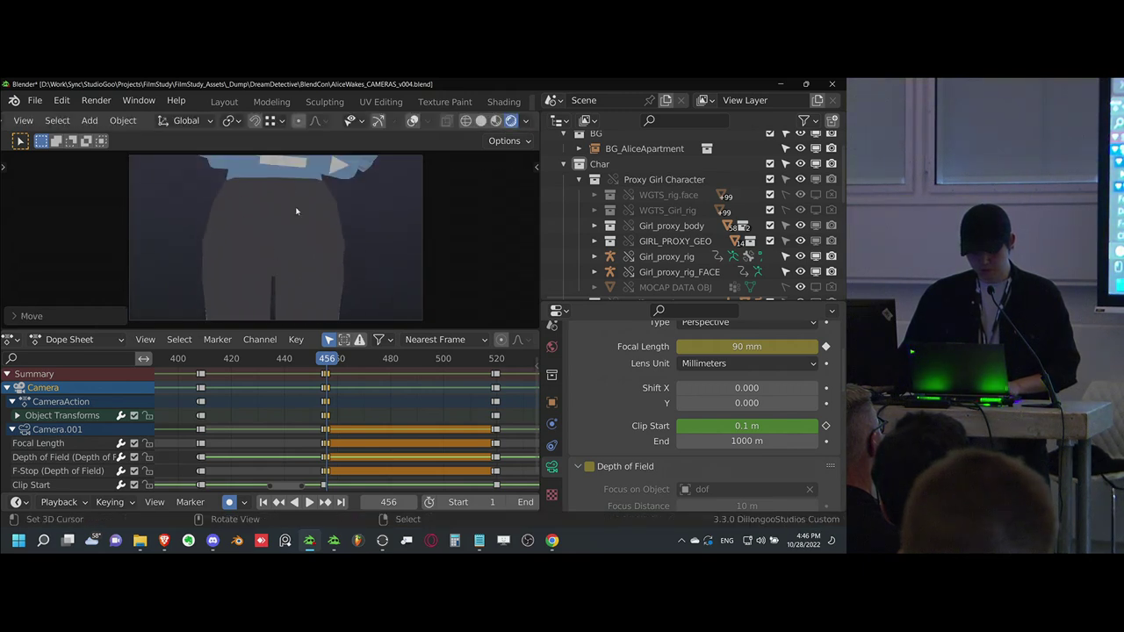
key(g)
click(363, 230)
key(r)
key(x)
key(x)
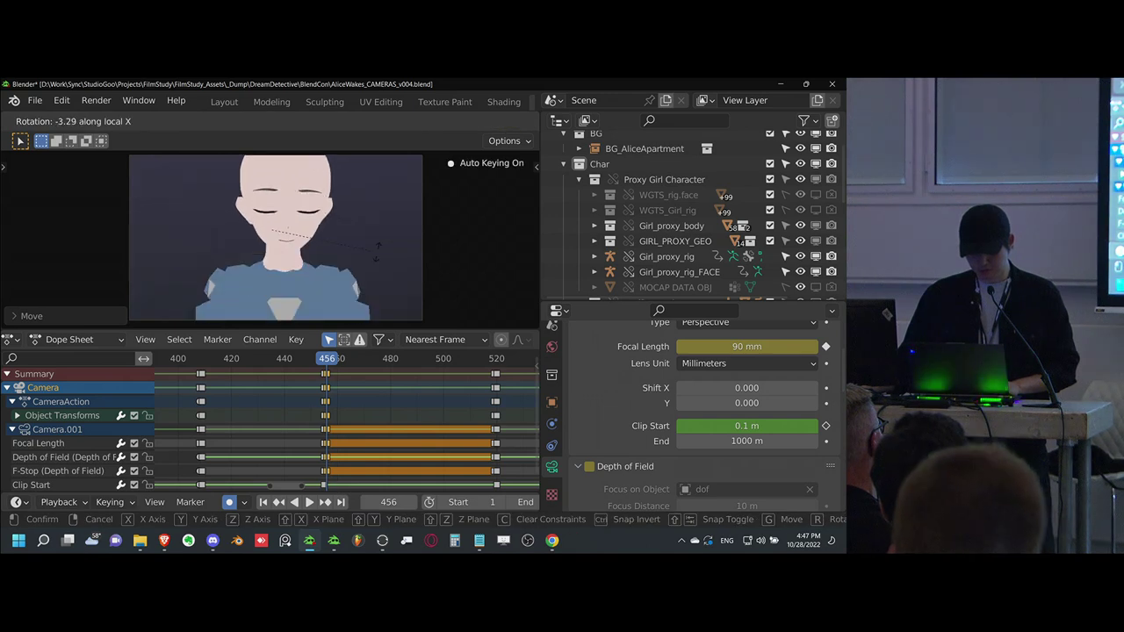
click(372, 274)
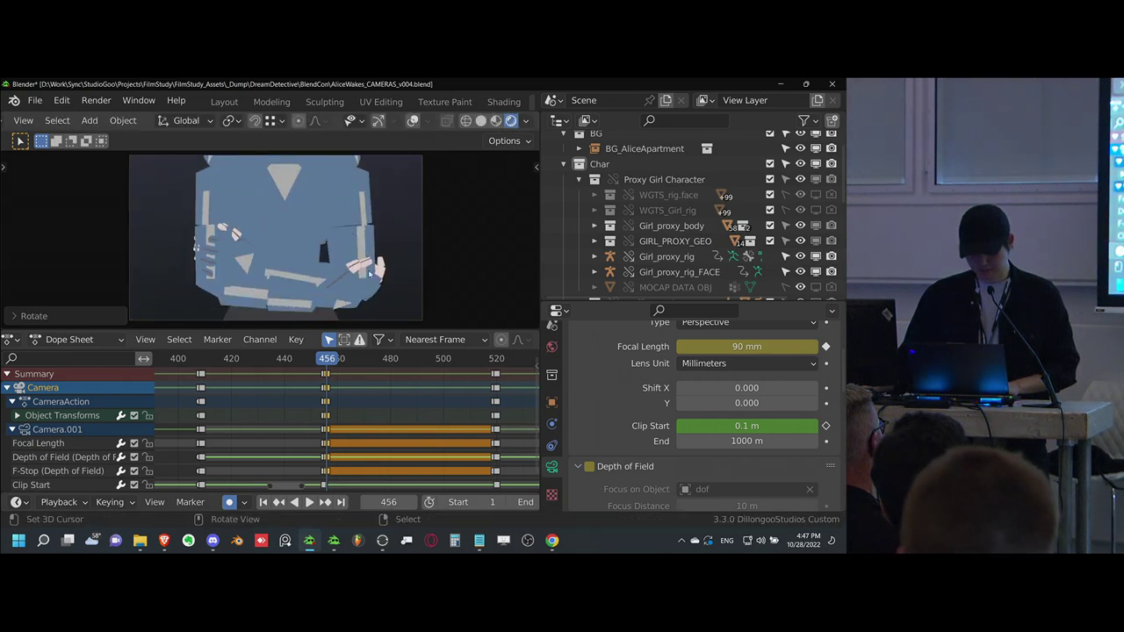
- Pull the camera back along its local Z axis at frame 456 to widen the framing of the girl
key(g)
key(z)
key(z)
click(369, 287)
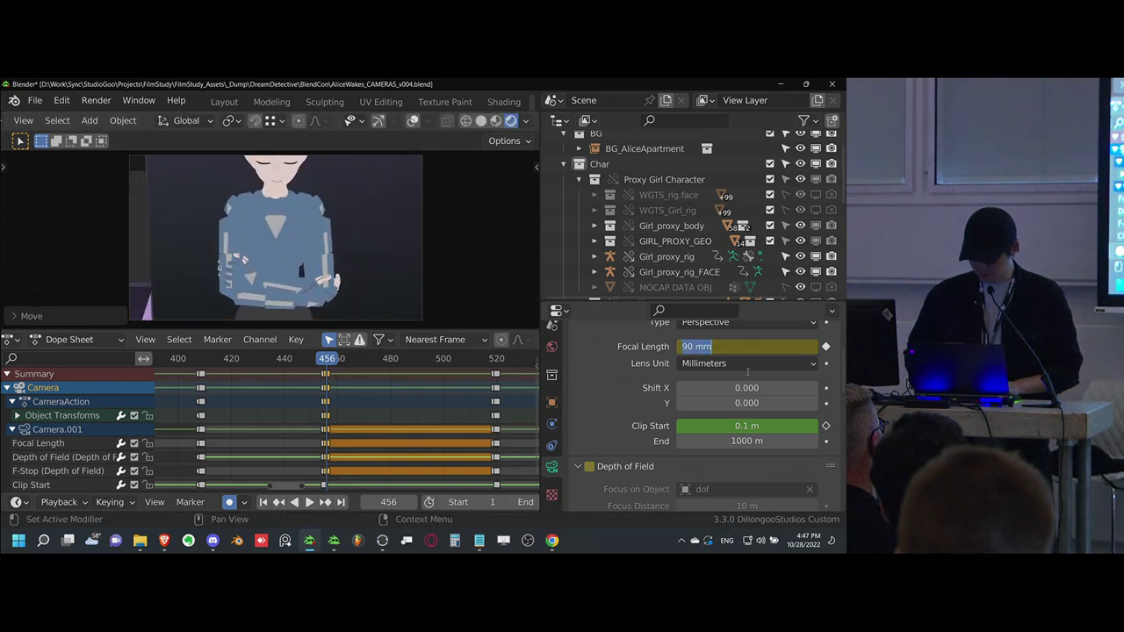
- Set the camera's focal length to 20 mm at frame 456
text(20)
key(Return)
key(g)
key(z)
key(z)
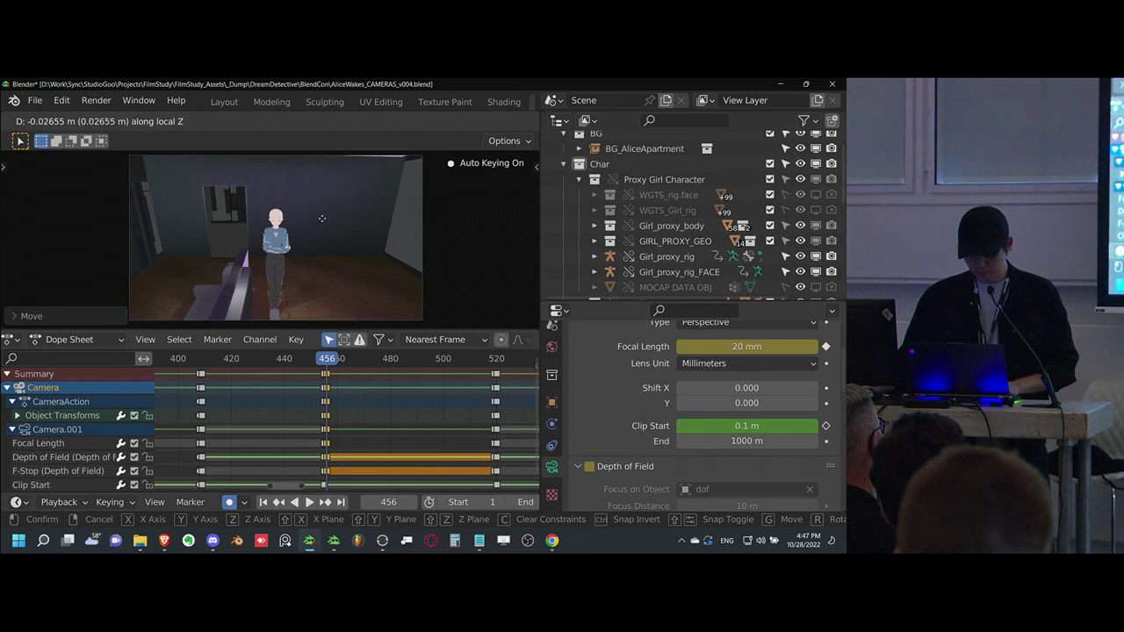
right_click(328, 214)
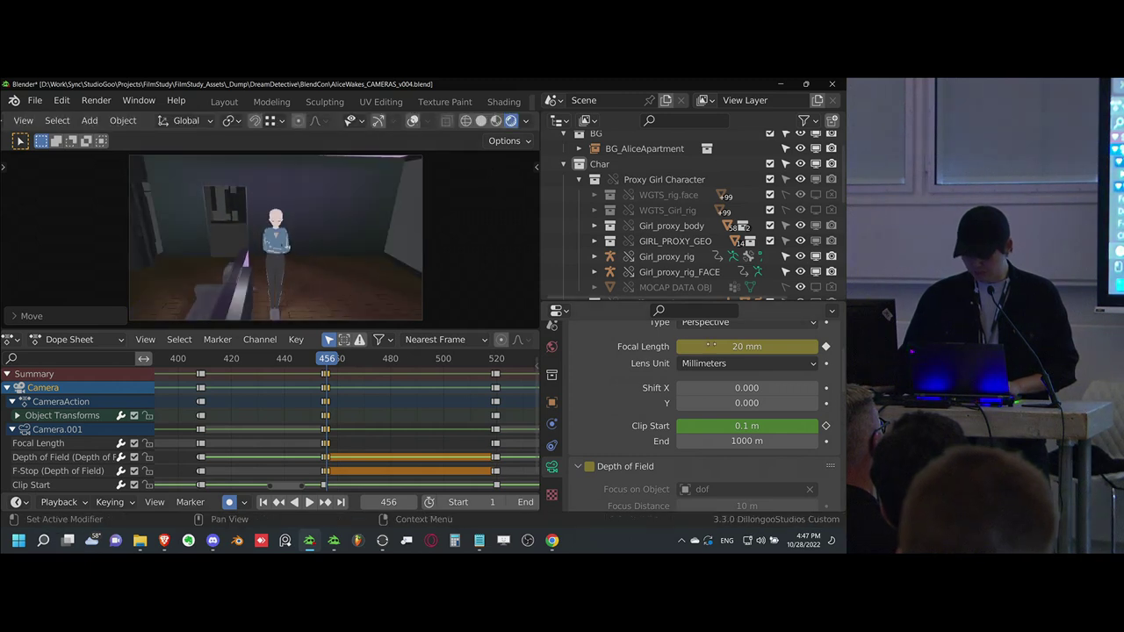
- Try a 35 mm focal length at frame 456 and set it back to 20 mm
text(35)
key(Return)
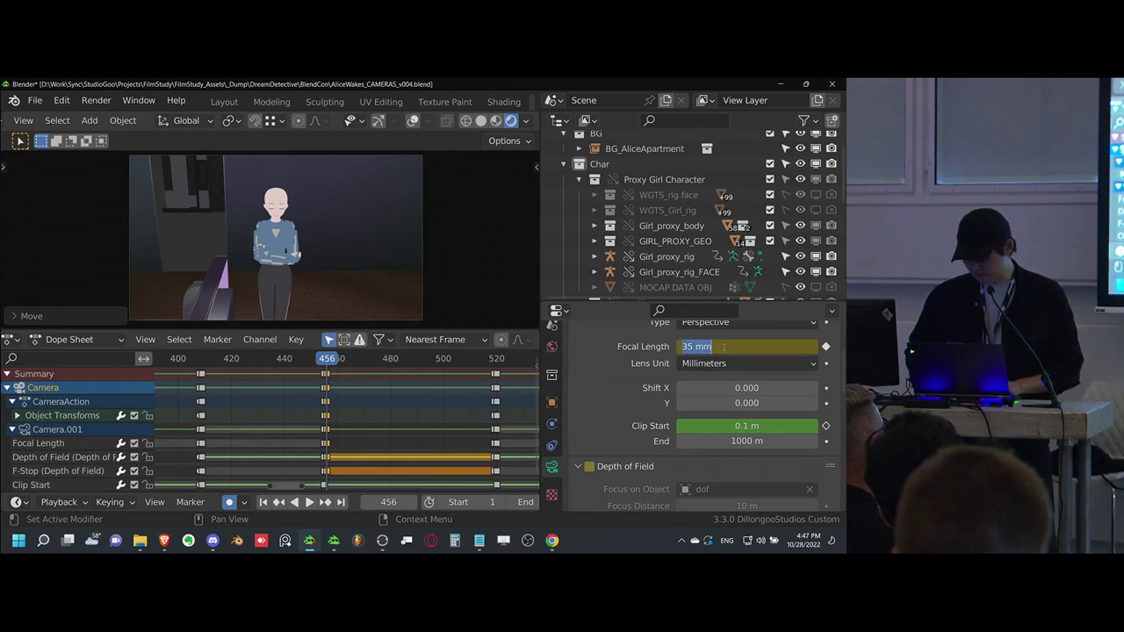
text(20)
key(Return)
- Push the camera towards the girl along its local Z axis at frame 456 and shift it to centre her upper body
key(g)
key(z)
key(z)
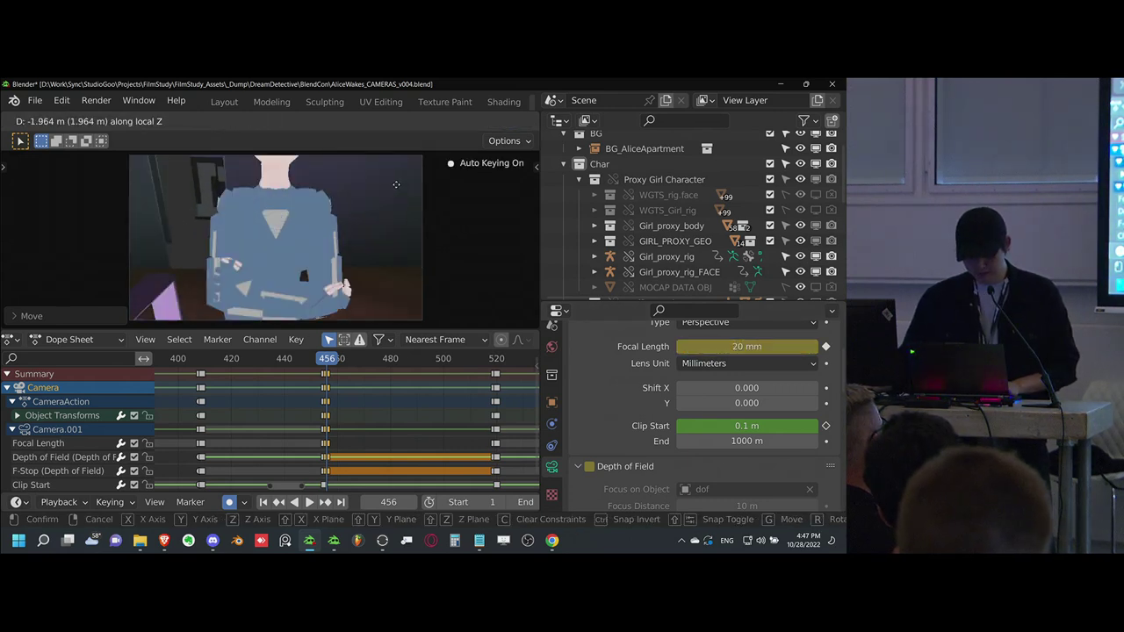
click(392, 209)
key(g)
click(392, 216)
key(g)
click(389, 219)
- Duplicate the frame 456 camera keyframes to the shot's end, and reframe the girl at frame 483 with a global X move and trackball rotation
click(327, 405)
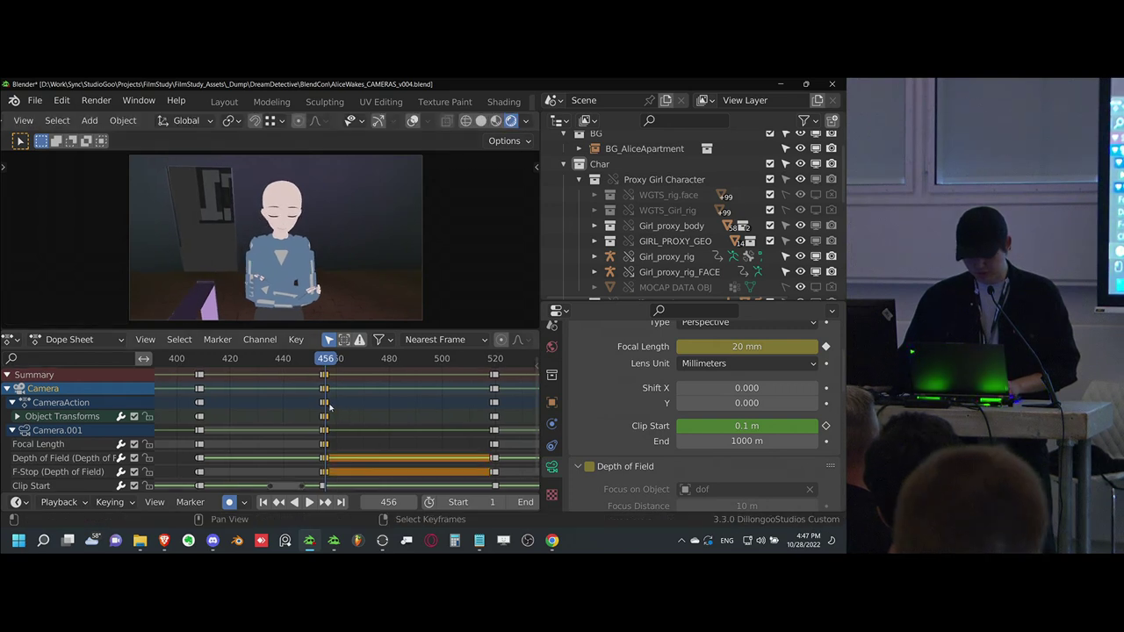
key(shift+d)
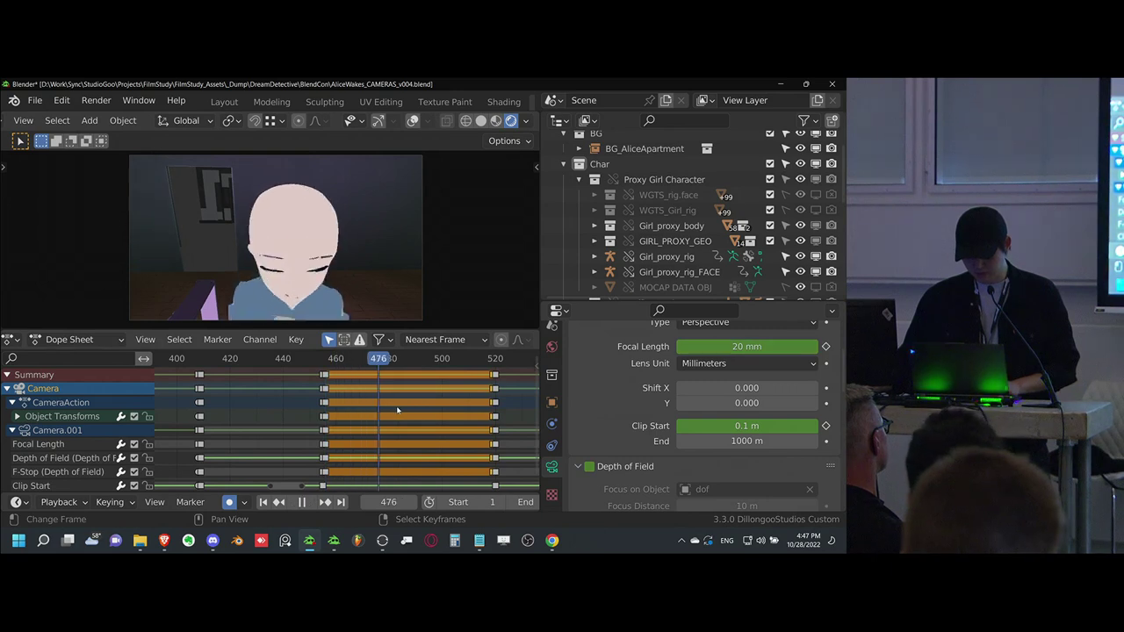
key(space)
key(g)
key(x)
click(360, 217)
key(g)
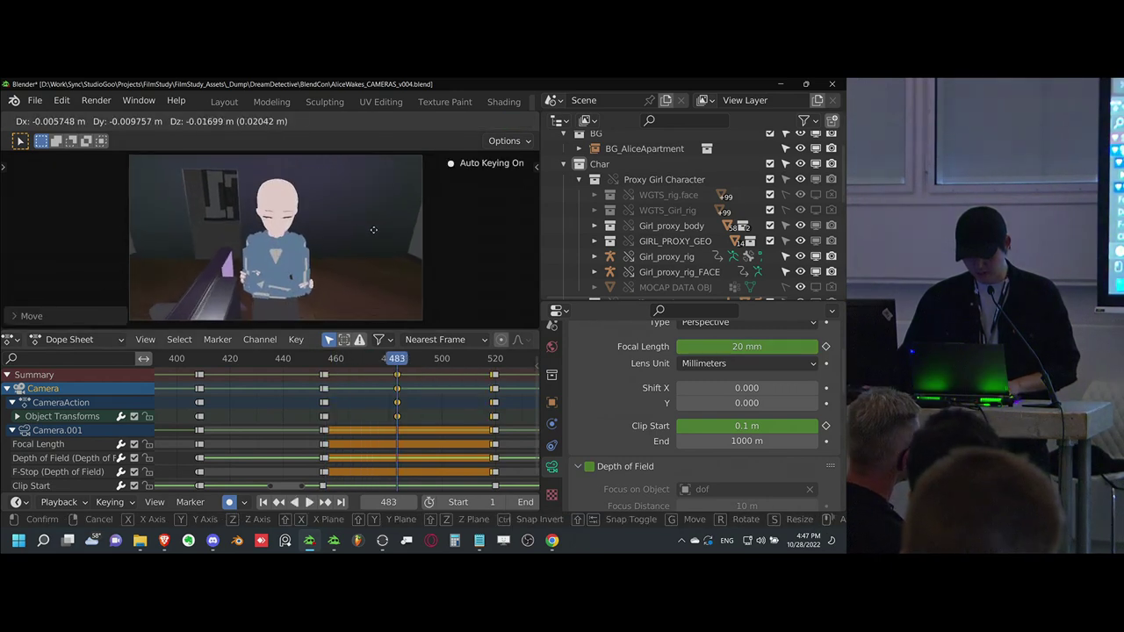
key(r)
click(434, 246)
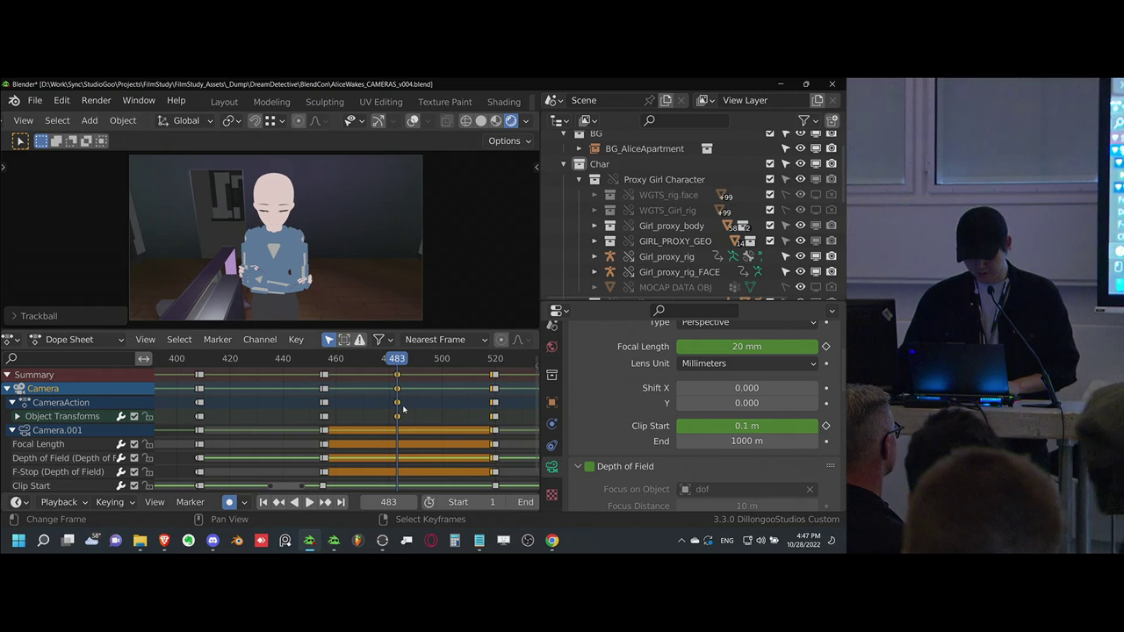
- Duplicate the frame 483 camera keyframe to the shot's end and move the camera back along global X at frame 519
right_click(401, 406)
key(shift+d)
click(496, 407)
click(491, 407)
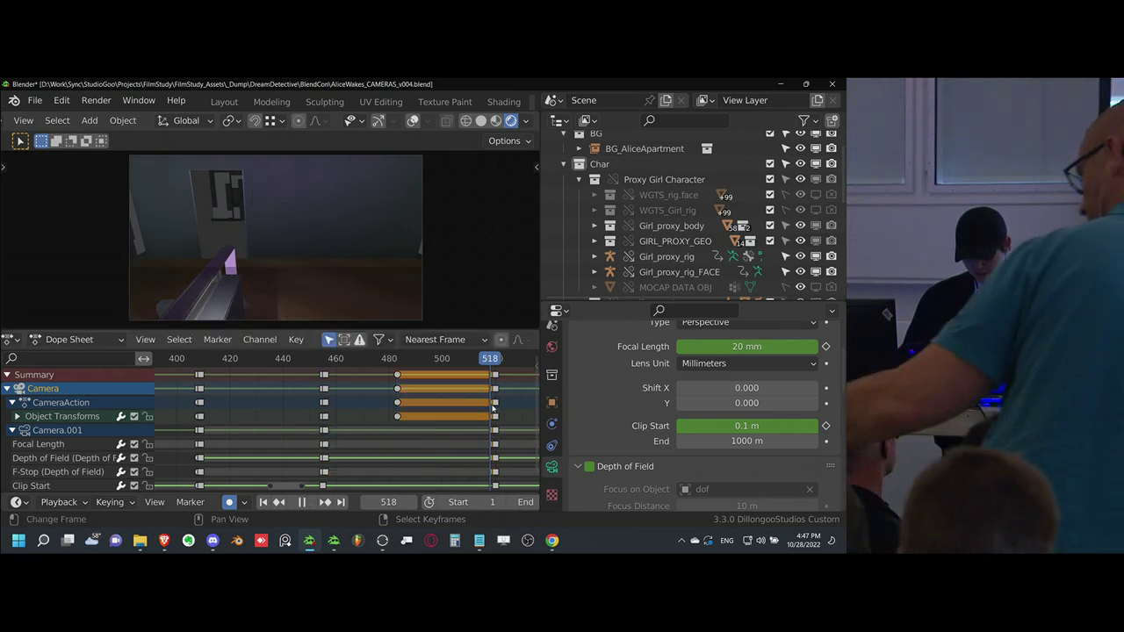
key(space)
key(g)
key(x)
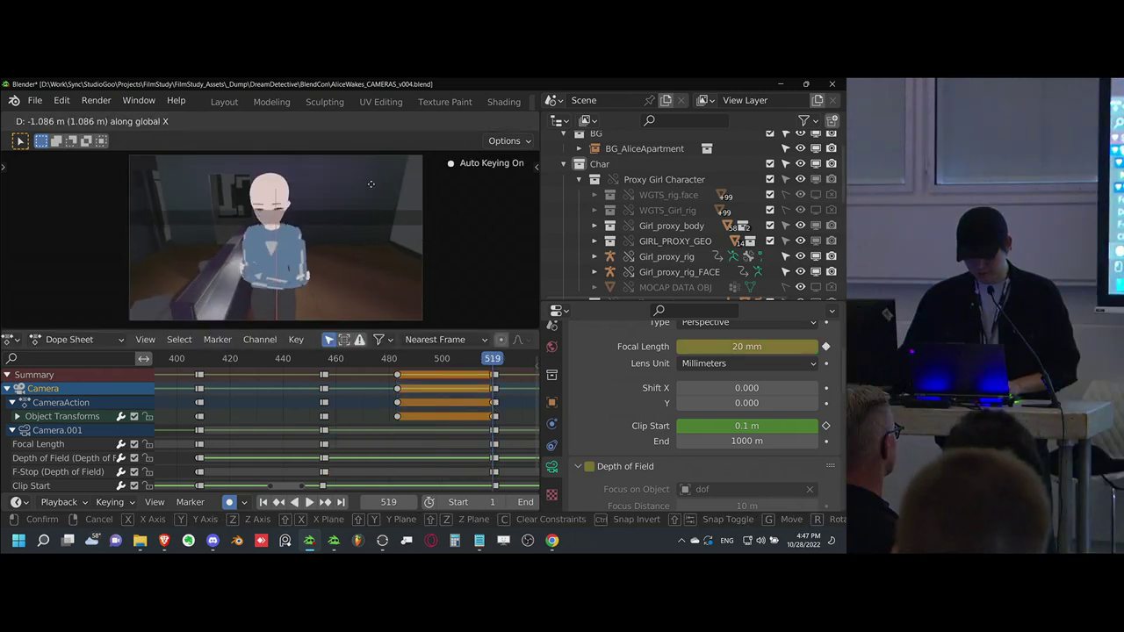
click(369, 186)
- Duplicate the frame 456 camera keyframes to about frame 470 and move the camera along its local Z axis at frame 456
click(331, 410)
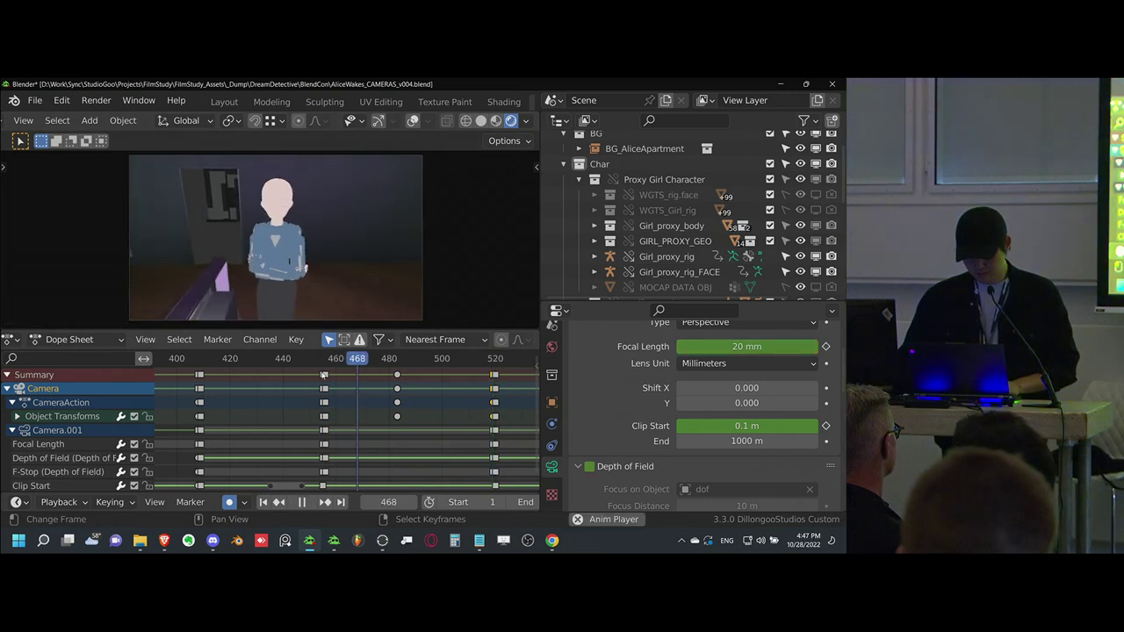
key(space)
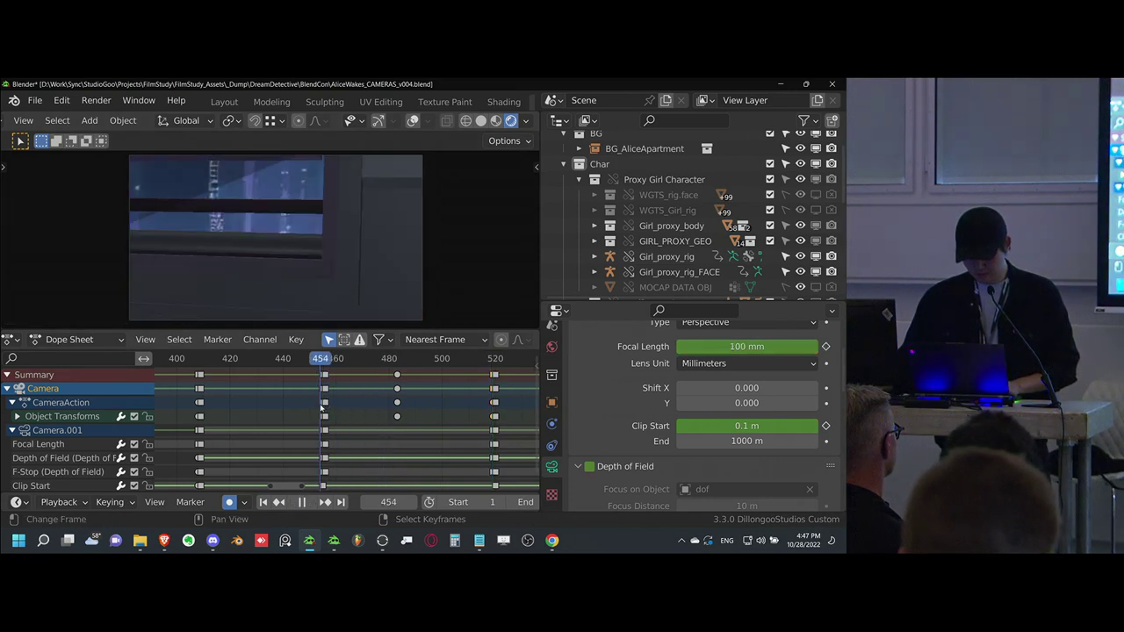
key(space)
alt+right_click(327, 407)
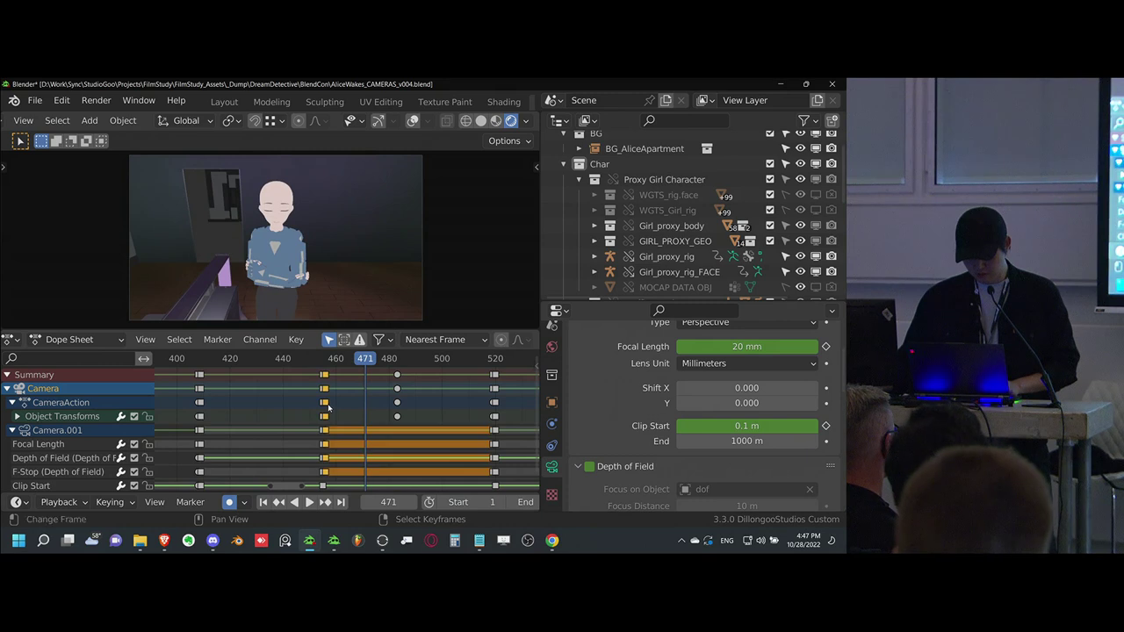
key(shift+d)
click(362, 410)
click(327, 412)
key(g)
key(x)
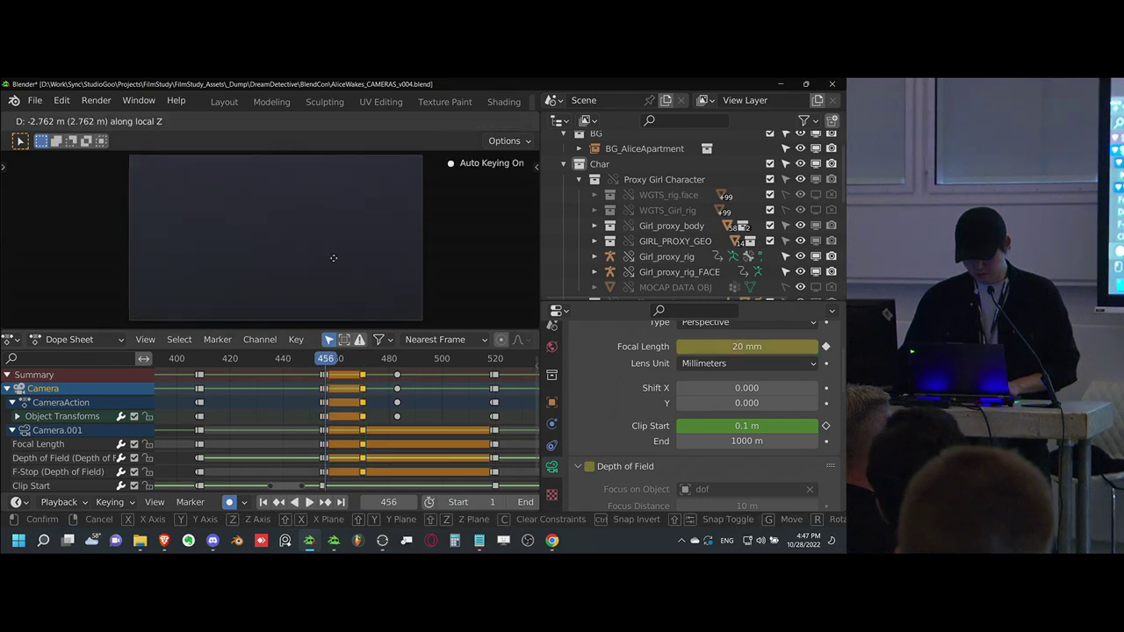
click(334, 262)
key(space)
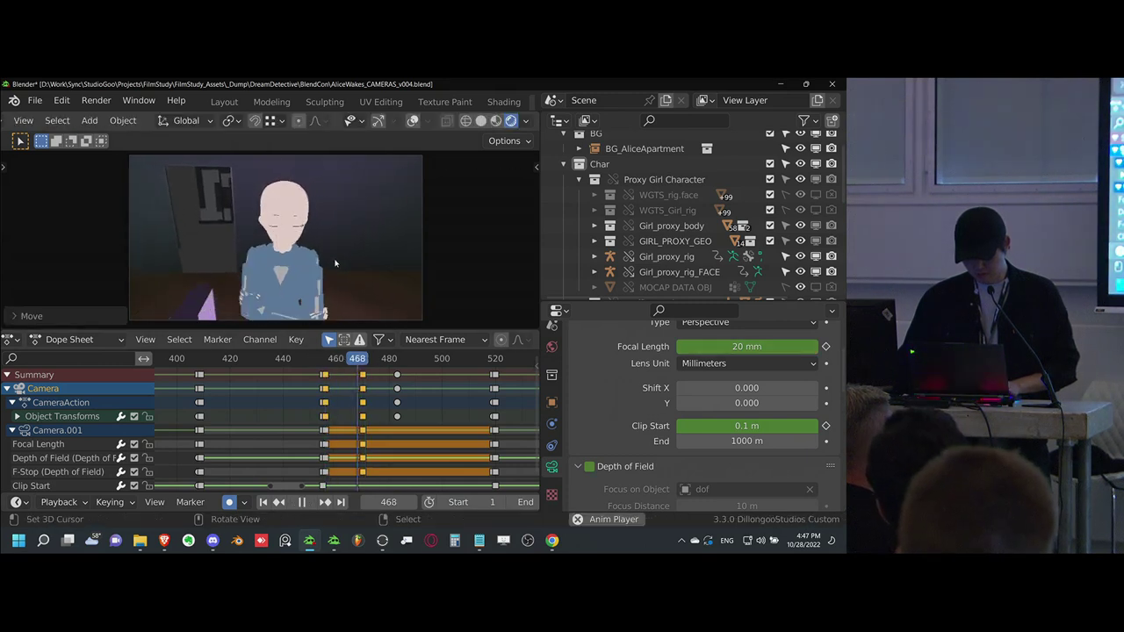
key(space)
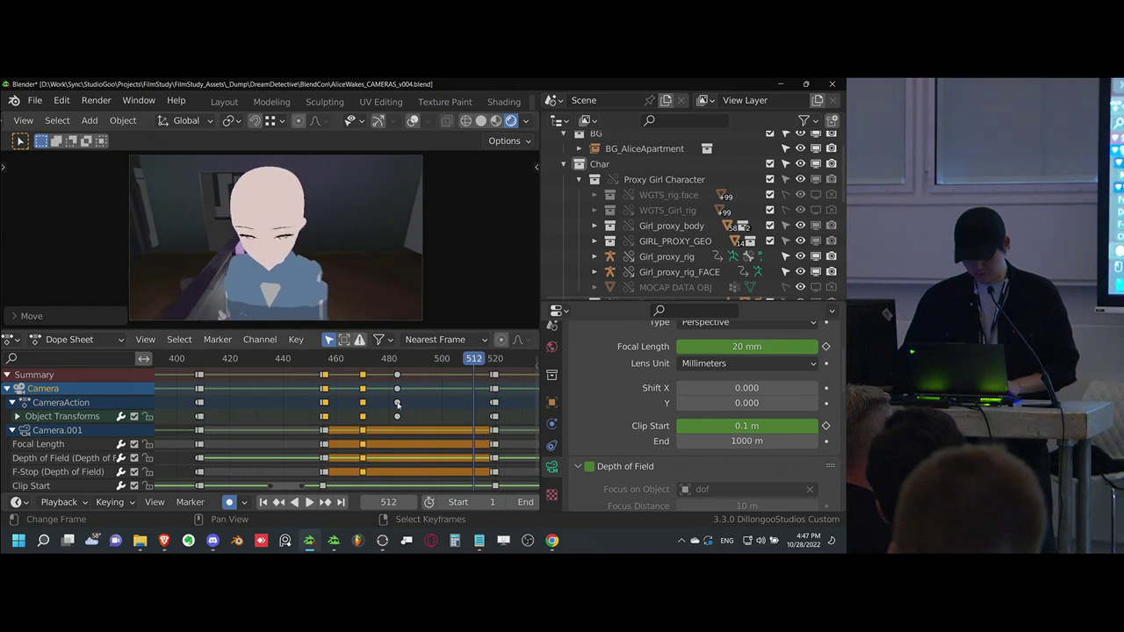
- Delete the camera keyframes at frame 483 and move the camera back from the girl along global X at frame 487
alt+right_click(398, 405)
key(x)
click(398, 405)
click(397, 405)
key(space)
key(g)
key(x)
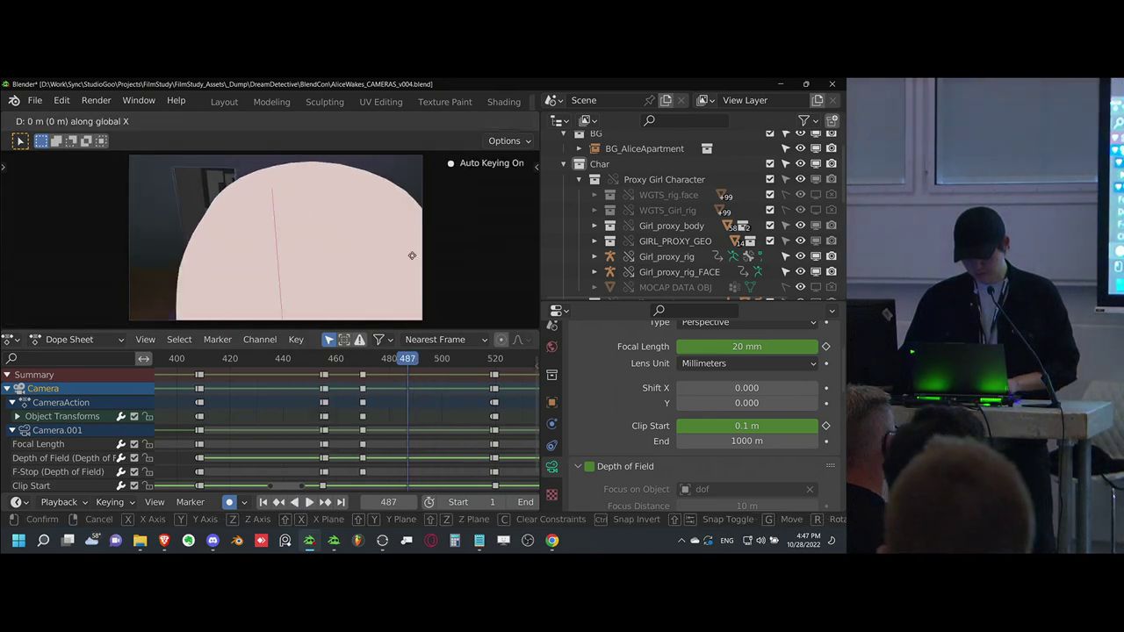
click(414, 254)
- Play ahead and move the camera back from the girl along global X at frame 499
key(space)
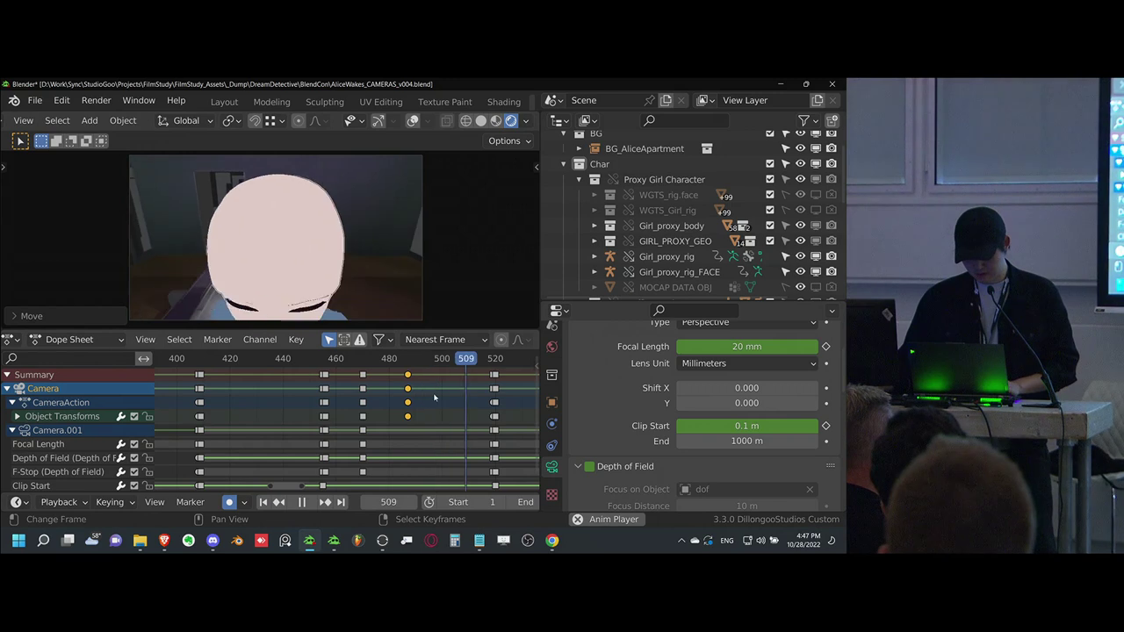
key(space)
key(g)
key(x)
click(428, 294)
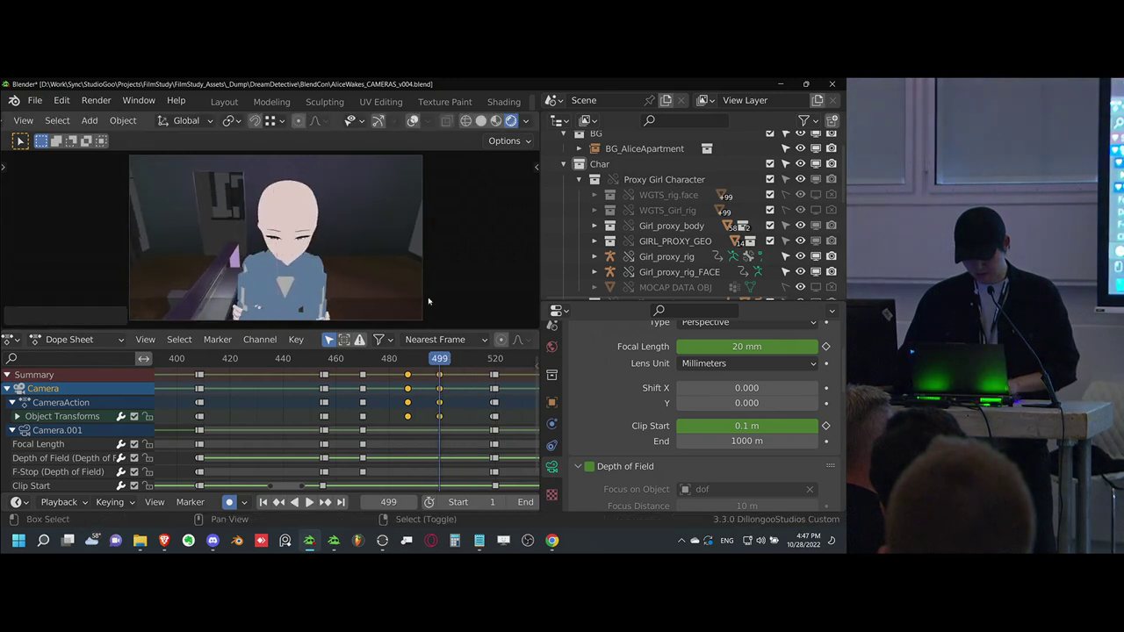
- Play to the shot's end and adjust the camera along global X at frame 519
key(space)
click(489, 400)
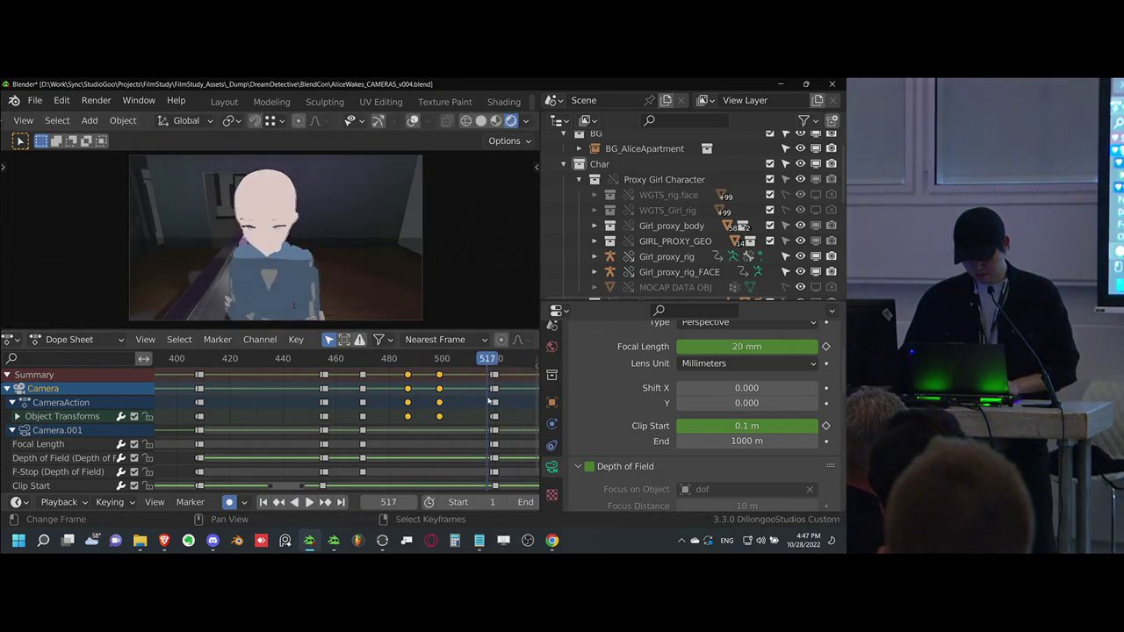
click(494, 402)
key(g)
key(x)
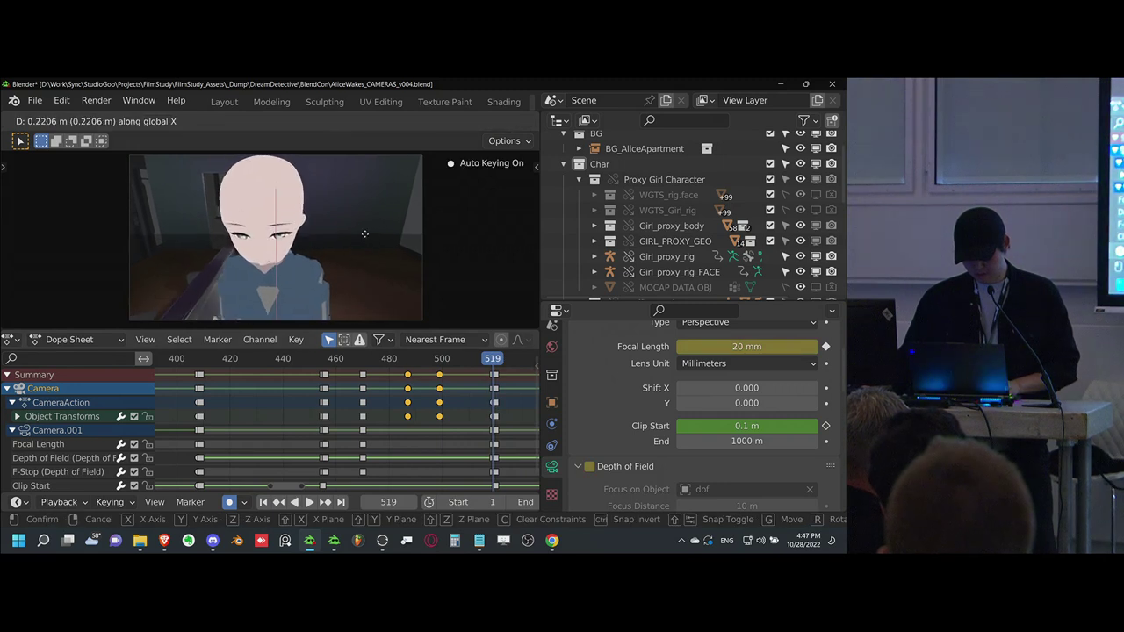
click(454, 392)
- Move the camera back from the girl along global X at frame 510
click(466, 397)
key(g)
key(x)
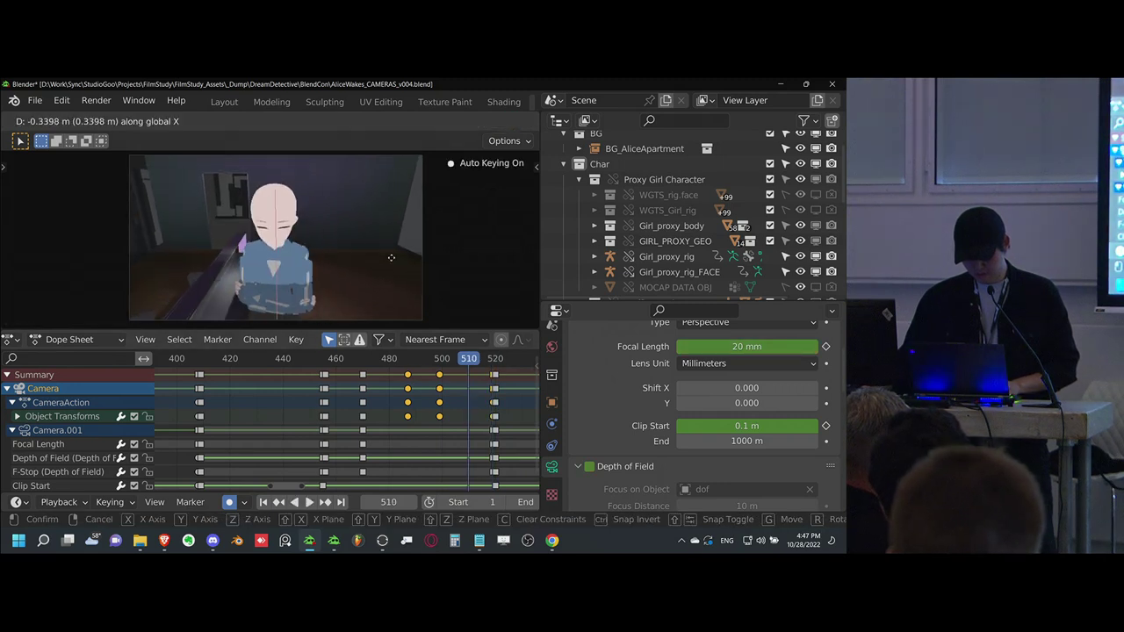
click(398, 295)
- Play the shot through to the cut at frame 520
drag(478, 400, 497, 409)
key(g)
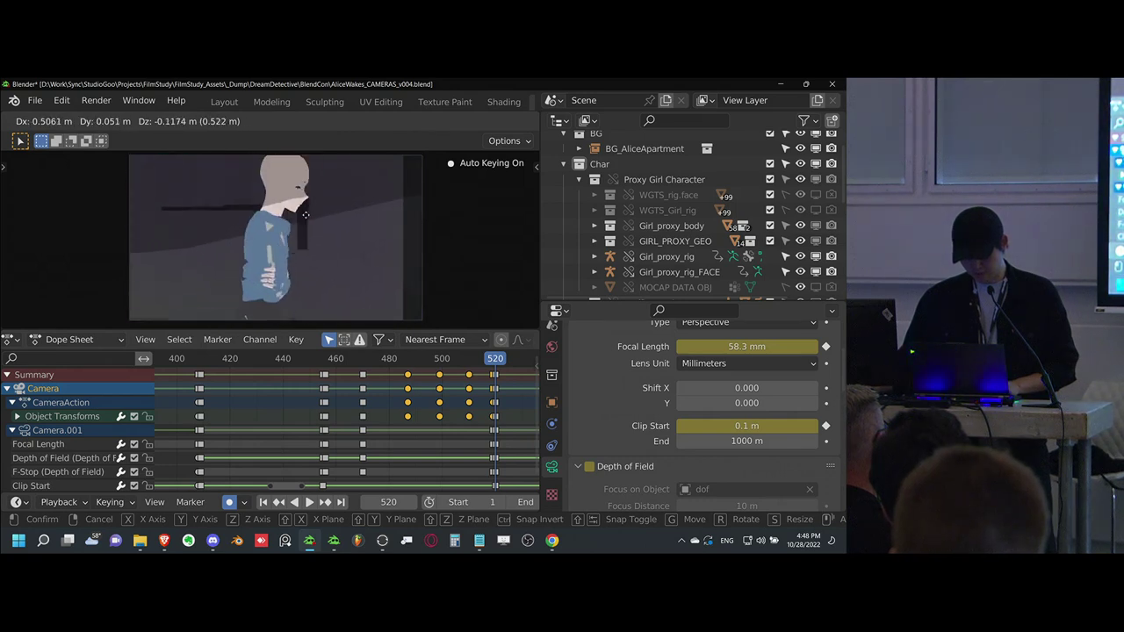
right_click(327, 211)
click(422, 412)
key(space)
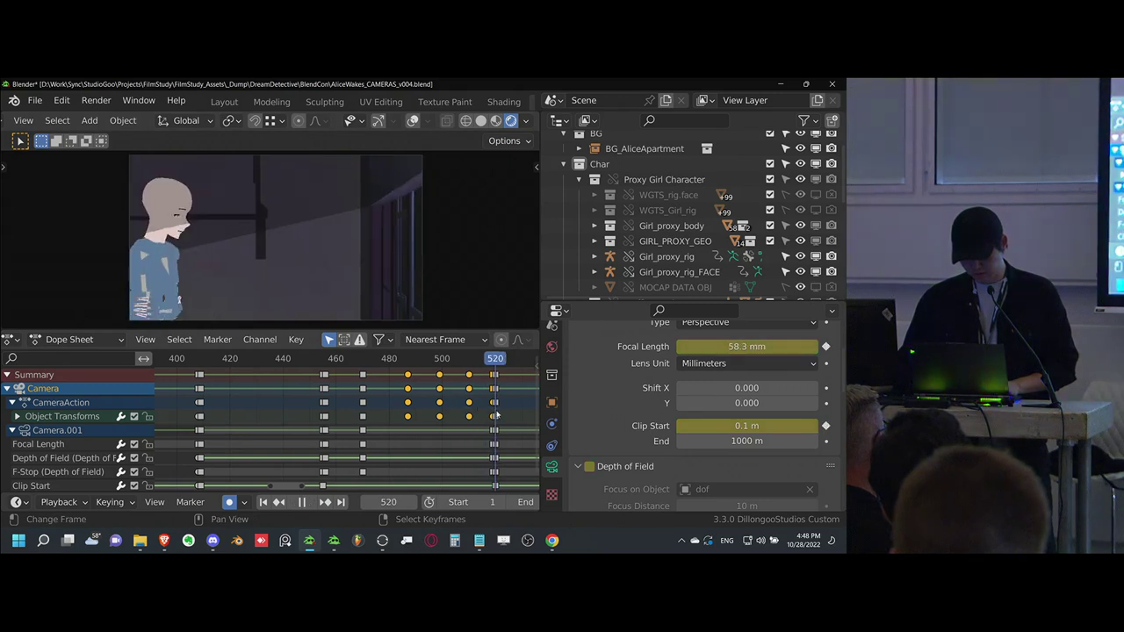
- Align the camera at frame 520 to a frontal view of the girl and shift it to adjust her framing
middle_drag(368, 248, 224, 316)
key(KP_0)
key(g)
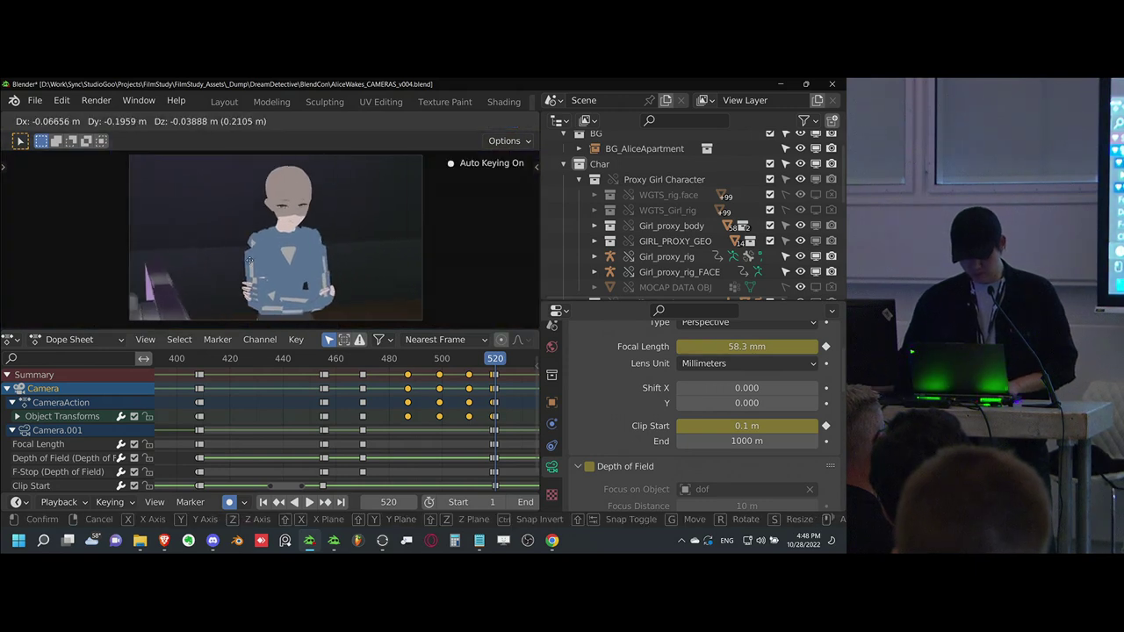
click(309, 255)
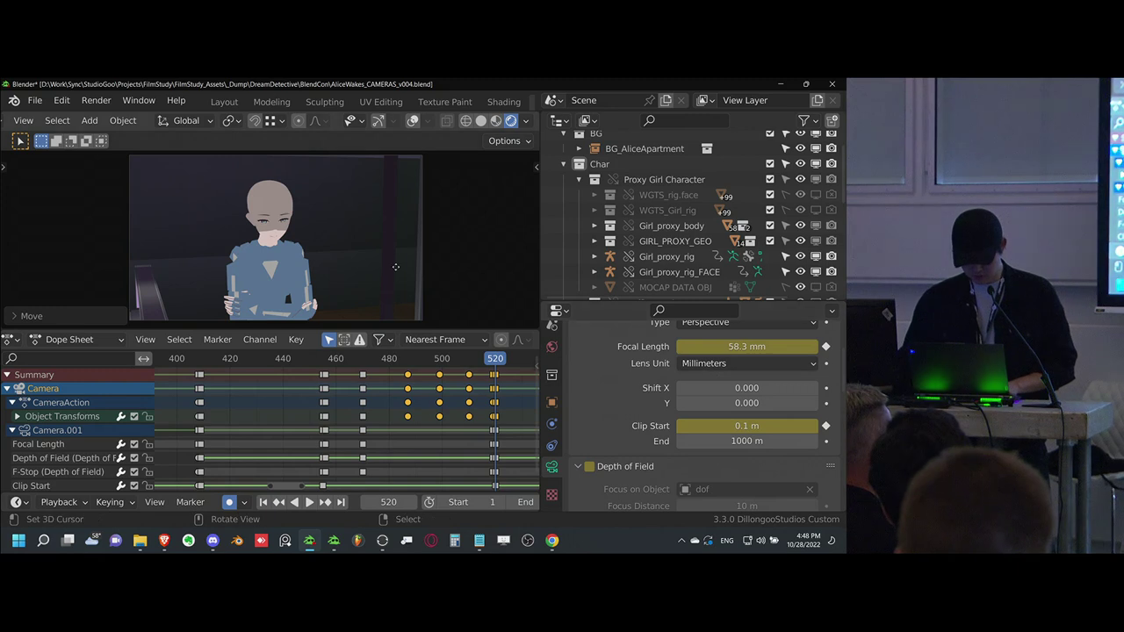
- Push the camera closer along its local Z axis at frame 520 and trackball-rotate it to frame the girl's head and chest
key(g)
key(z)
key(z)
click(397, 230)
key(r)
key(r)
click(400, 242)
- Duplicate the camera keyframes at frame 520 to about frame 540, just before the next existing keyframes
middle_drag(515, 419, 337, 413)
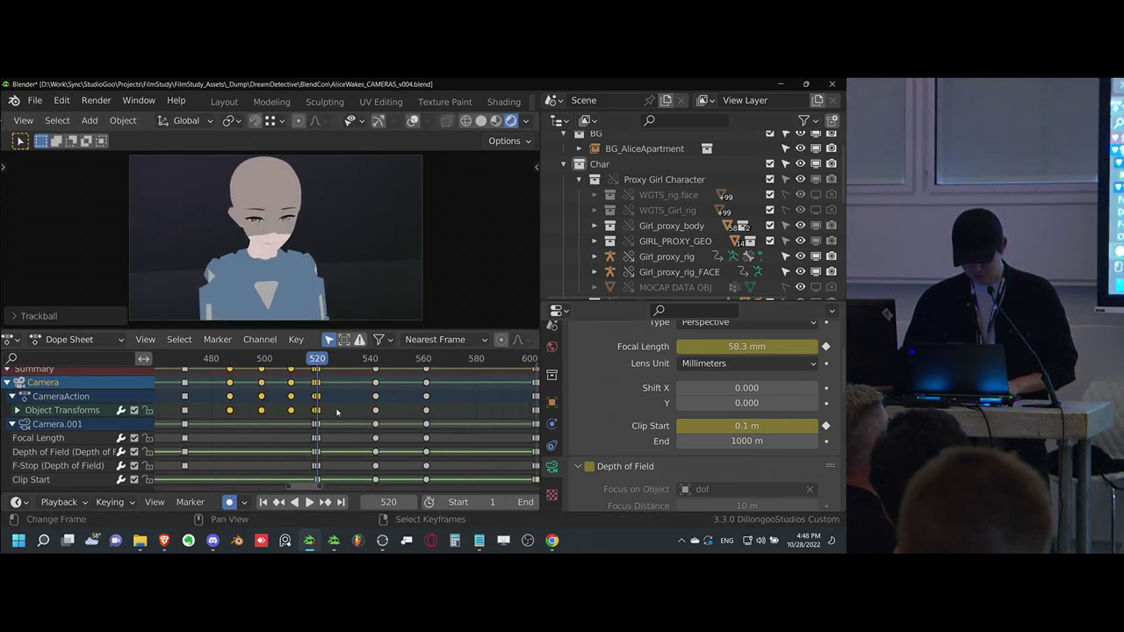
alt+right_click(319, 413)
key(shift+d)
click(372, 404)
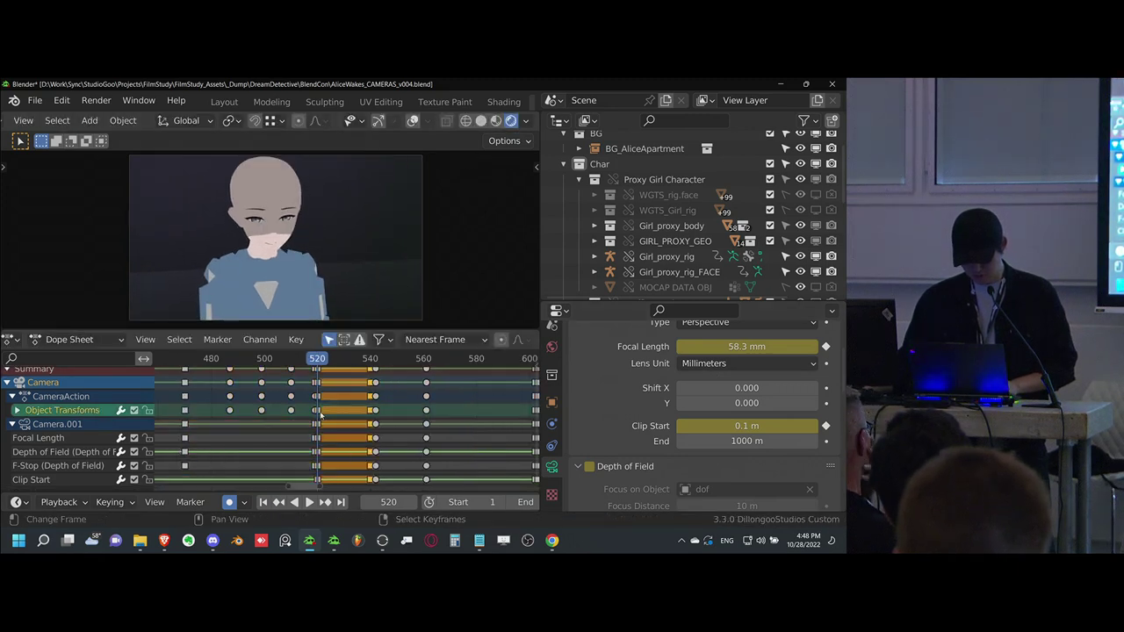
- Play the shot starting at frame 520 and move its duplicated camera keyframes out to frame 561
key(space)
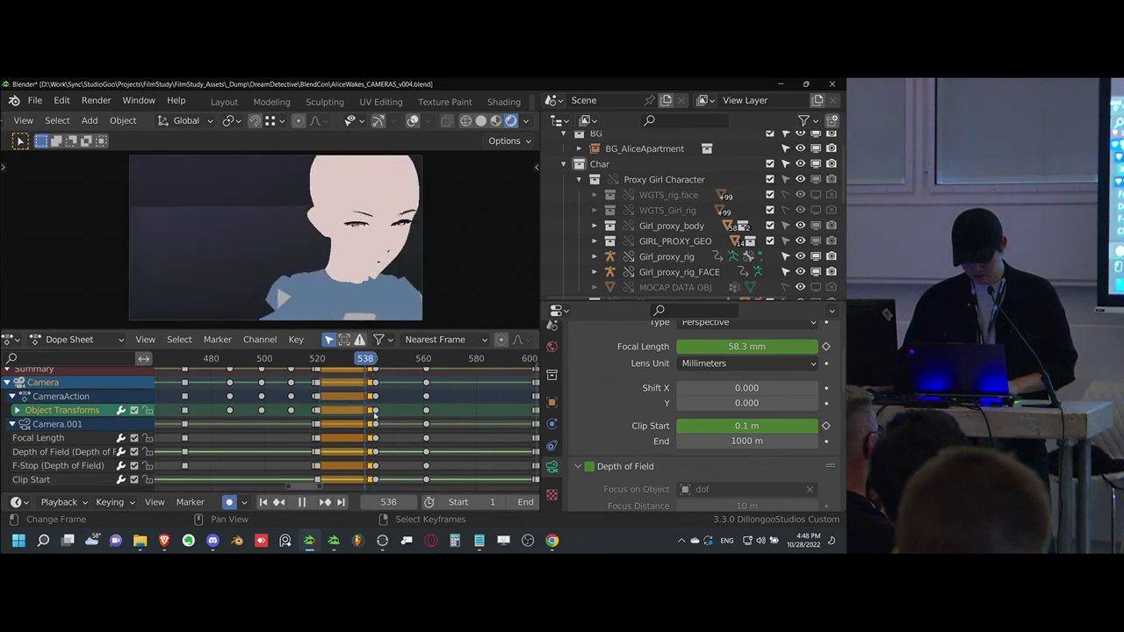
key(space)
key(g)
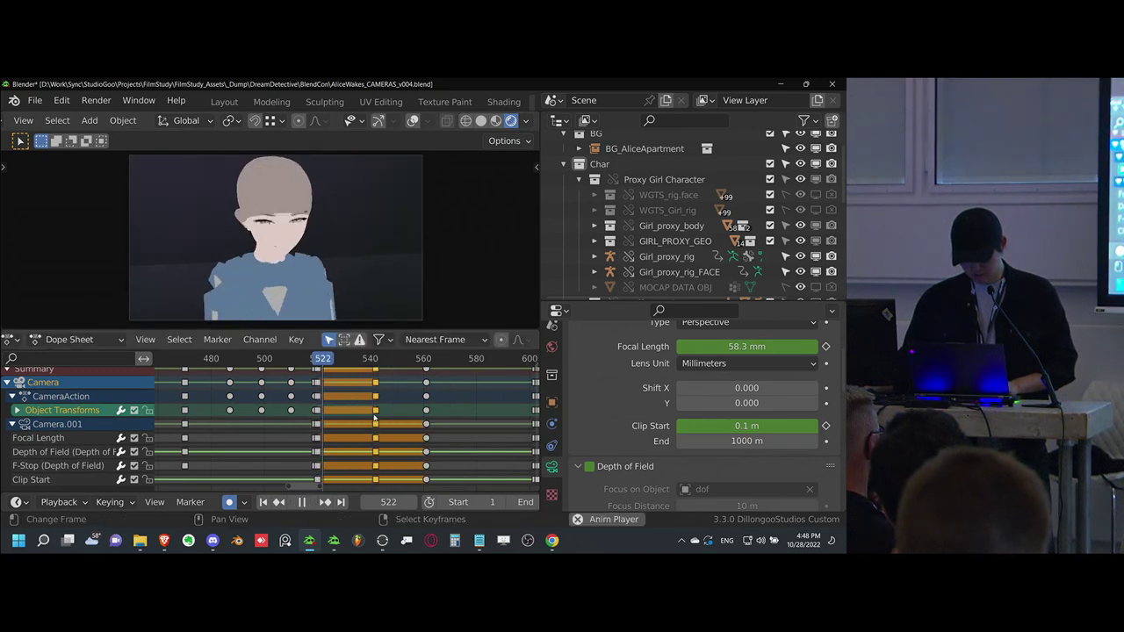
click(425, 424)
key(space)
key(space)
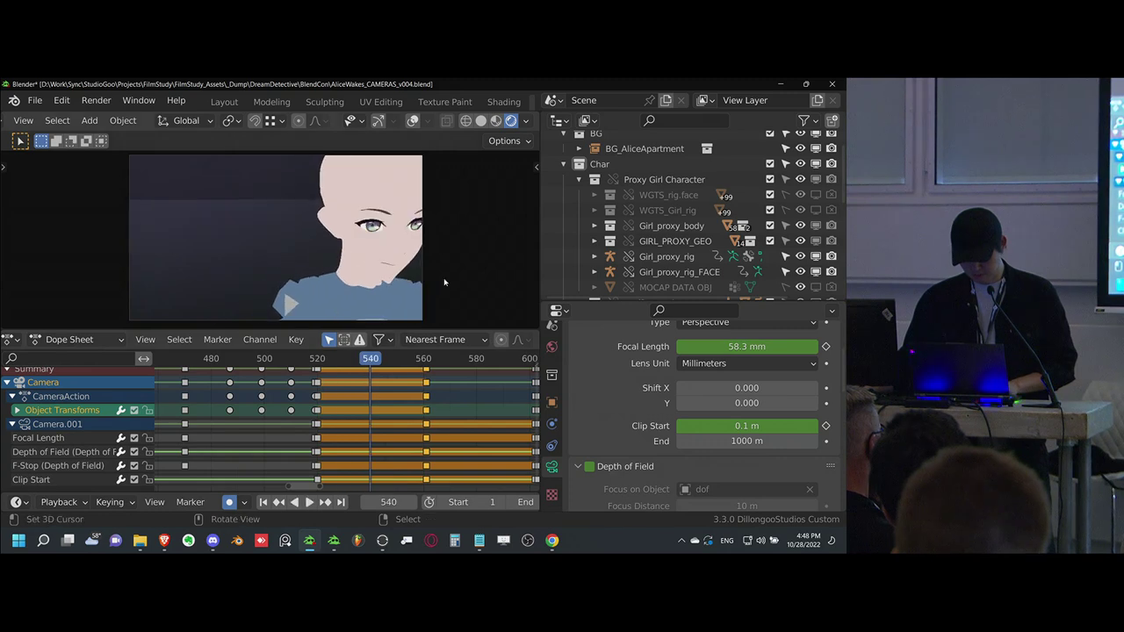
- Trackball-rotate the camera at frames 540 and 561 to bring the girl's face back into frame
key(r)
key(r)
key(Return)
key(space)
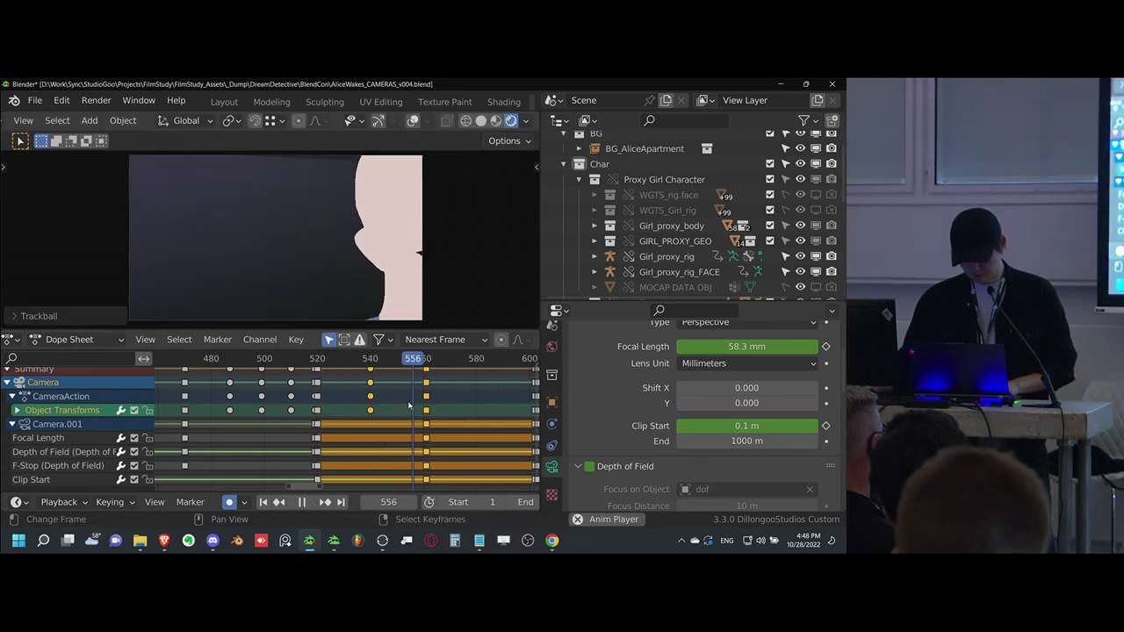
key(r)
key(r)
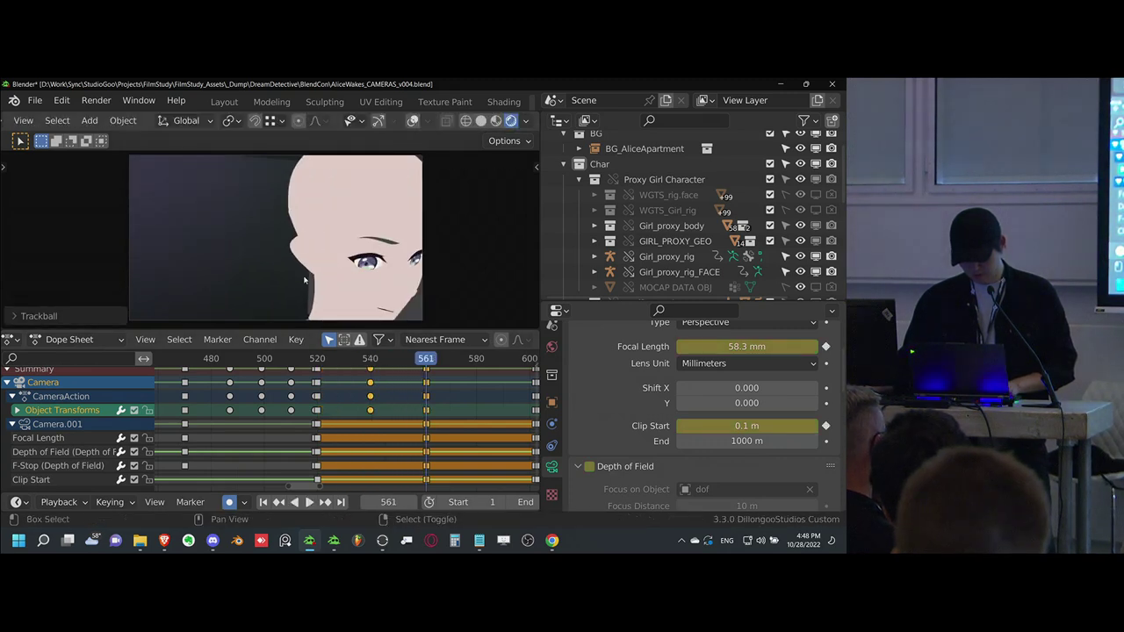
key(Return)
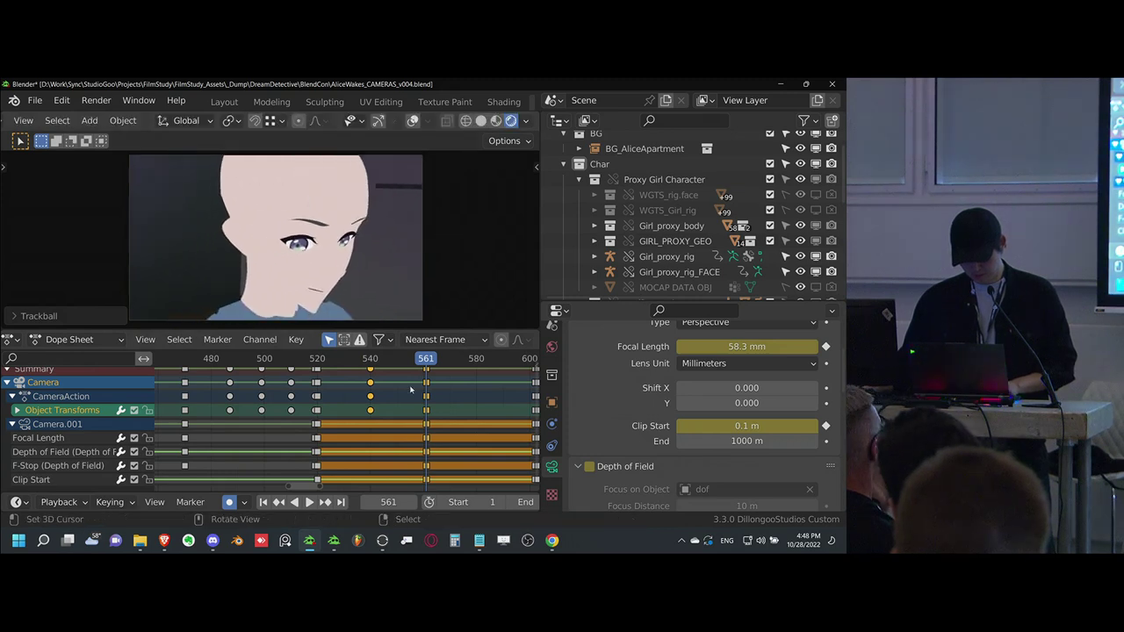
- Save the file, look over the girl's position by the apartment window, and deselect the keyframes at frame 561
key(space)
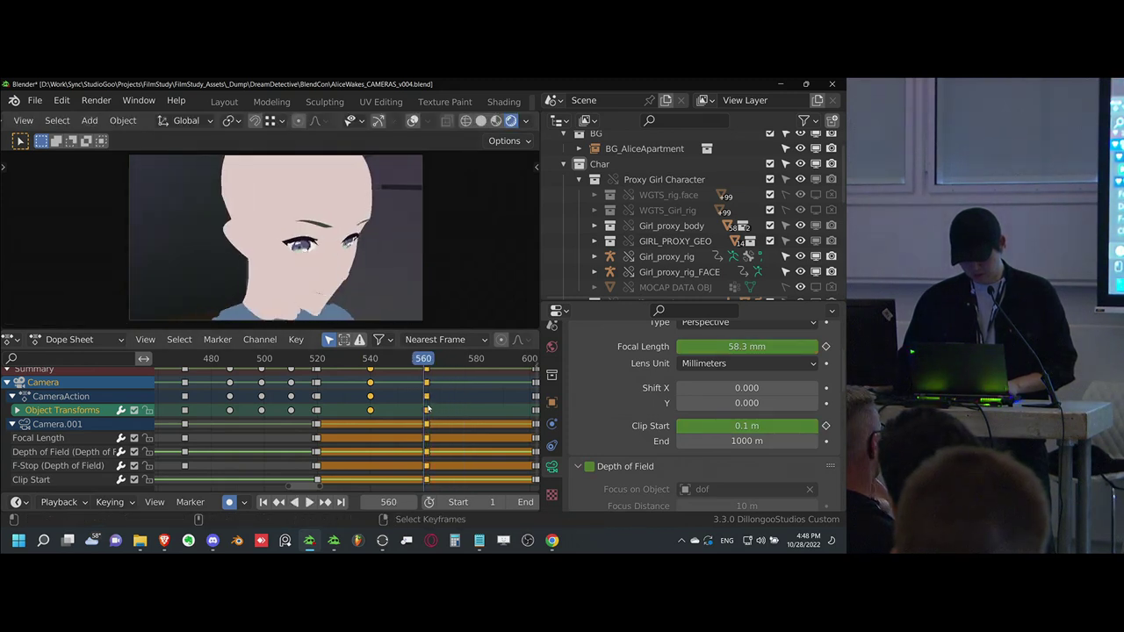
key(ctrl+s)
middle_drag(334, 225, 292, 276)
scroll(292, 277, down, 4)
middle_drag(210, 272, 319, 254)
middle_drag(448, 419, 321, 425)
scroll(322, 425, up, 1)
scroll(321, 423, up, 1)
key(alt+a)
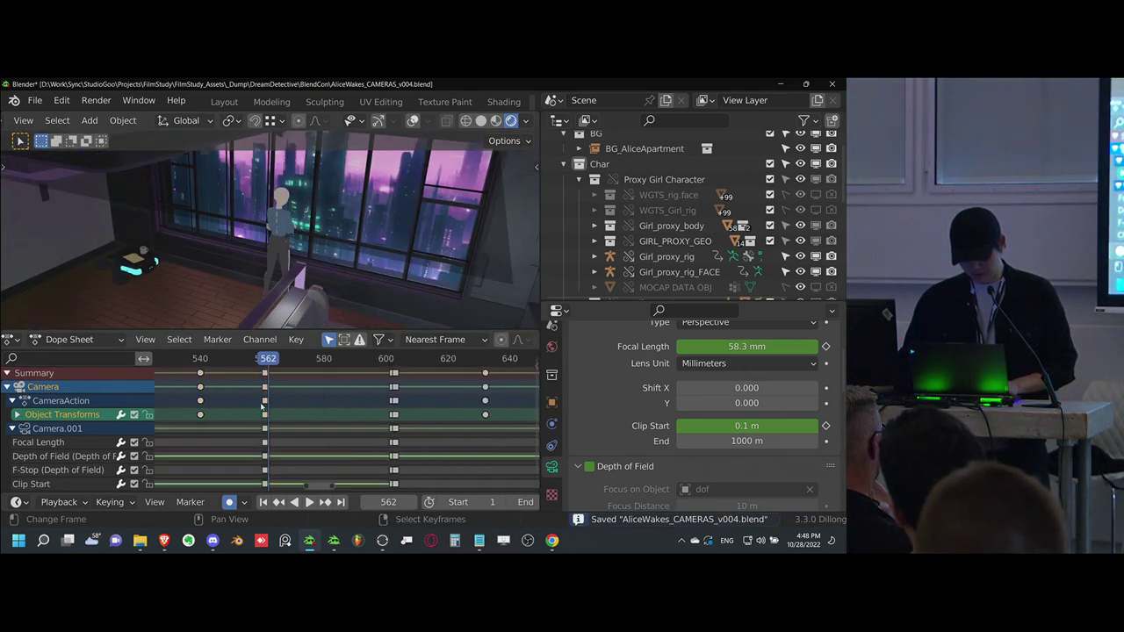
key(ctrl+s)
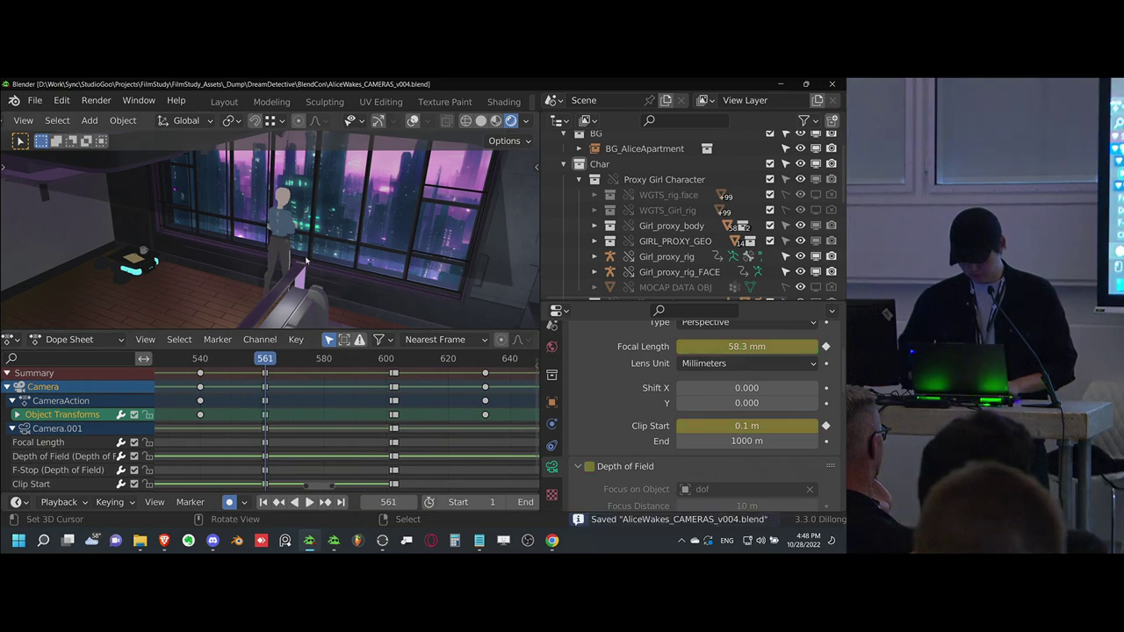
- Lower the camera at frame 561, rotate it about global Z, and shift it to frame the girl's feet
key(KP_0)
key(g)
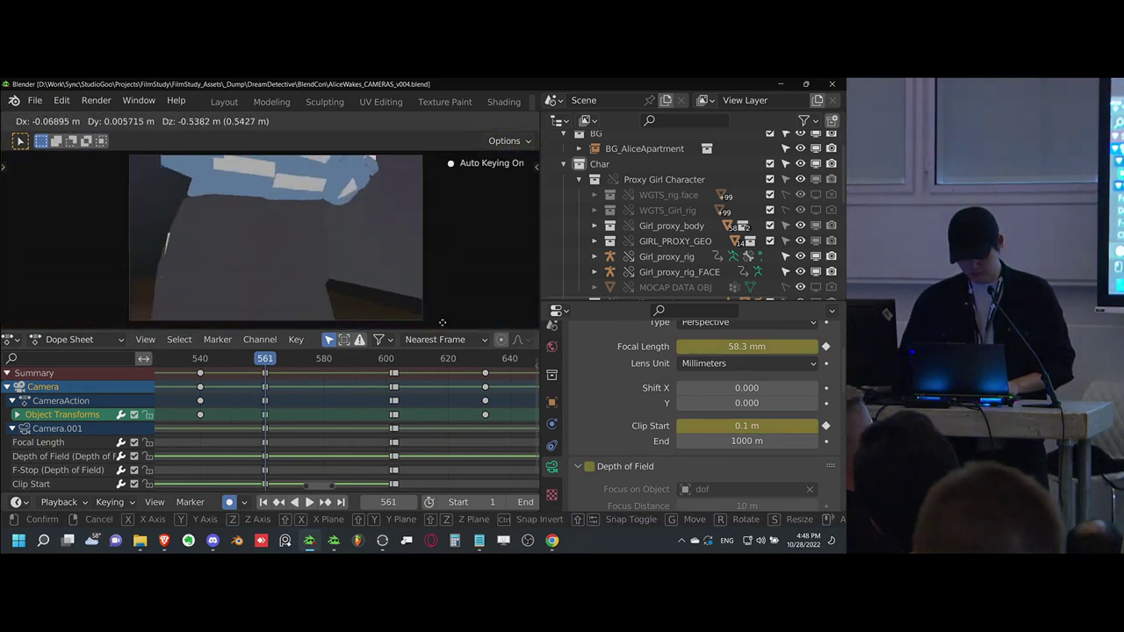
click(409, 208)
key(r)
key(z)
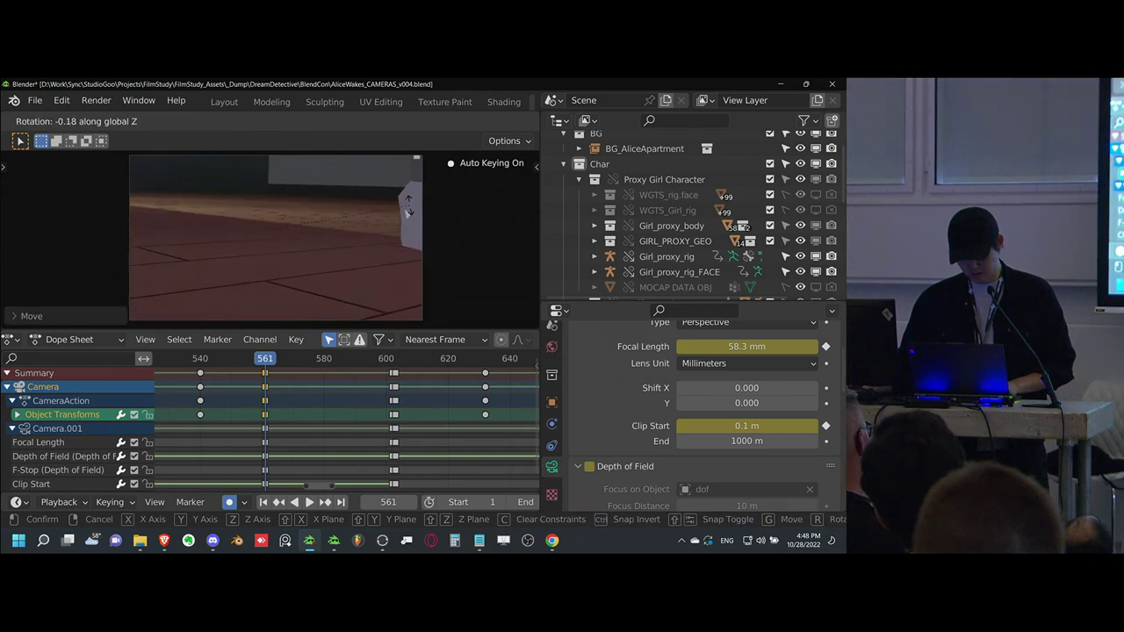
click(387, 221)
key(g)
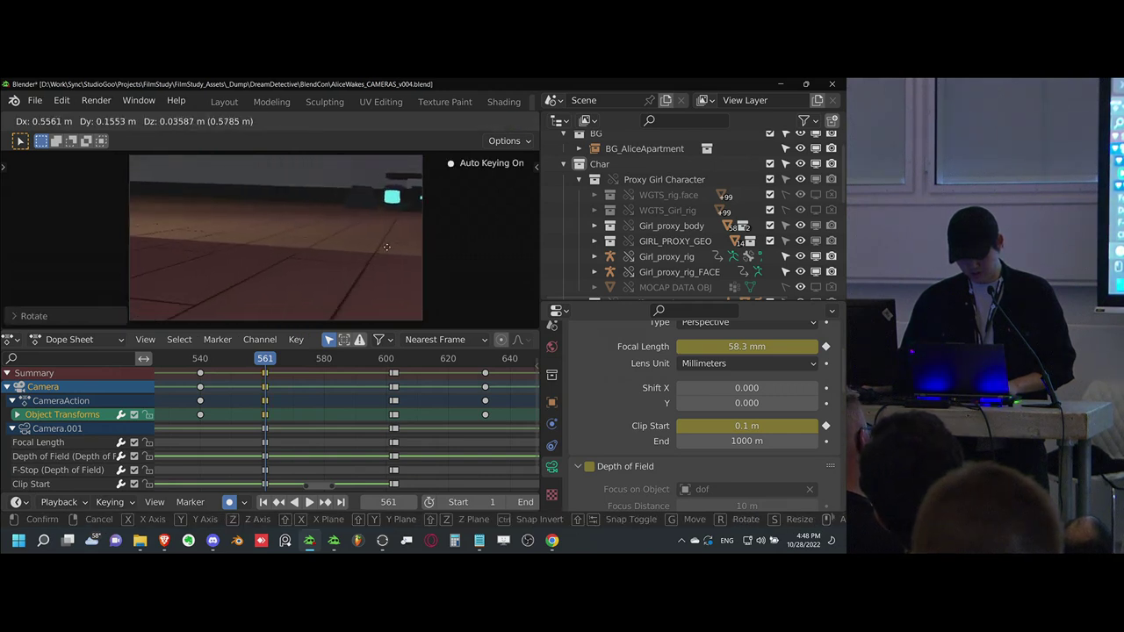
click(414, 245)
- Duplicate the camera keyframes at frame 561 to frame 602, just before the next cut
key(shift+d)
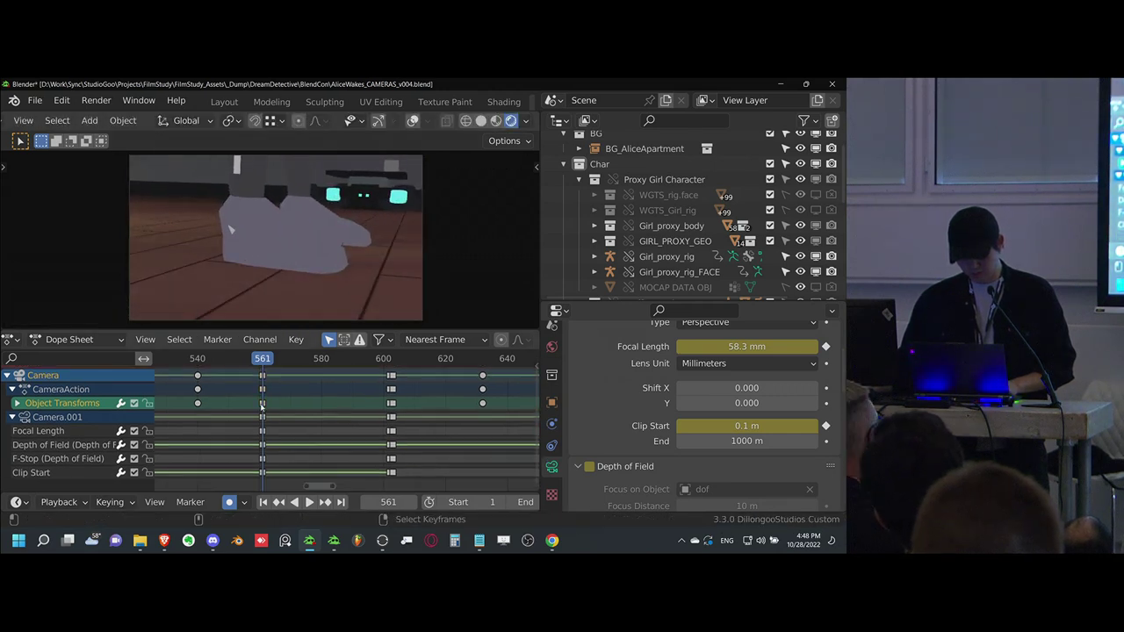
click(389, 410)
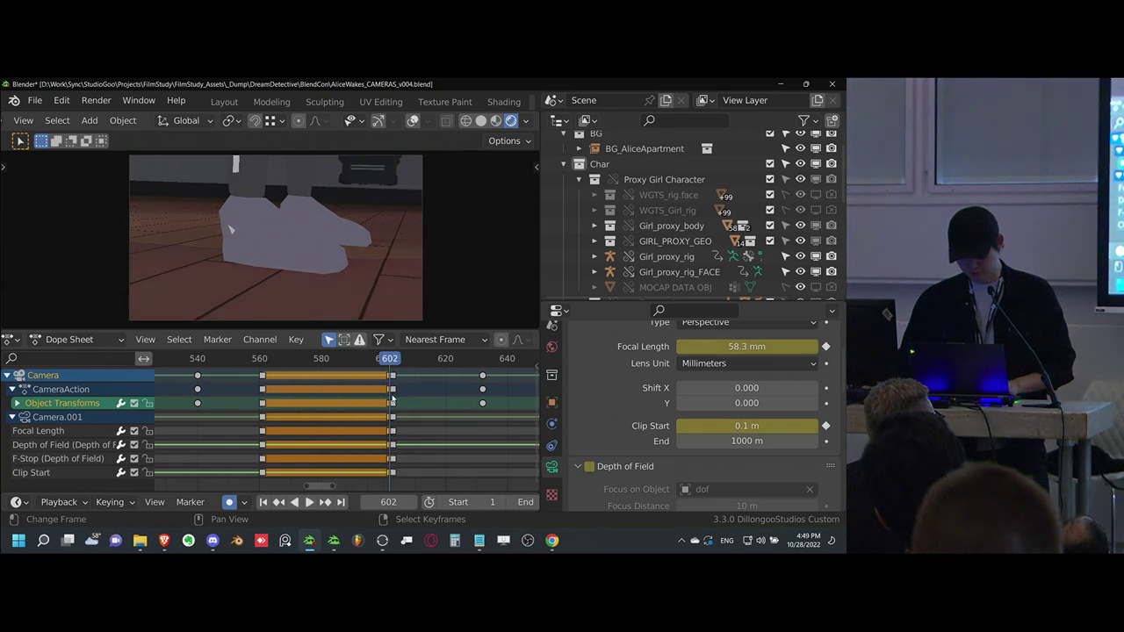
click(392, 399)
key(g)
right_click(381, 376)
- Play the following shot and review the cut to the mug and folder at frame 709
middle_drag(398, 385, 321, 415)
alt+right_click(362, 405)
scroll(378, 407, down, 4)
click(356, 399)
key(space)
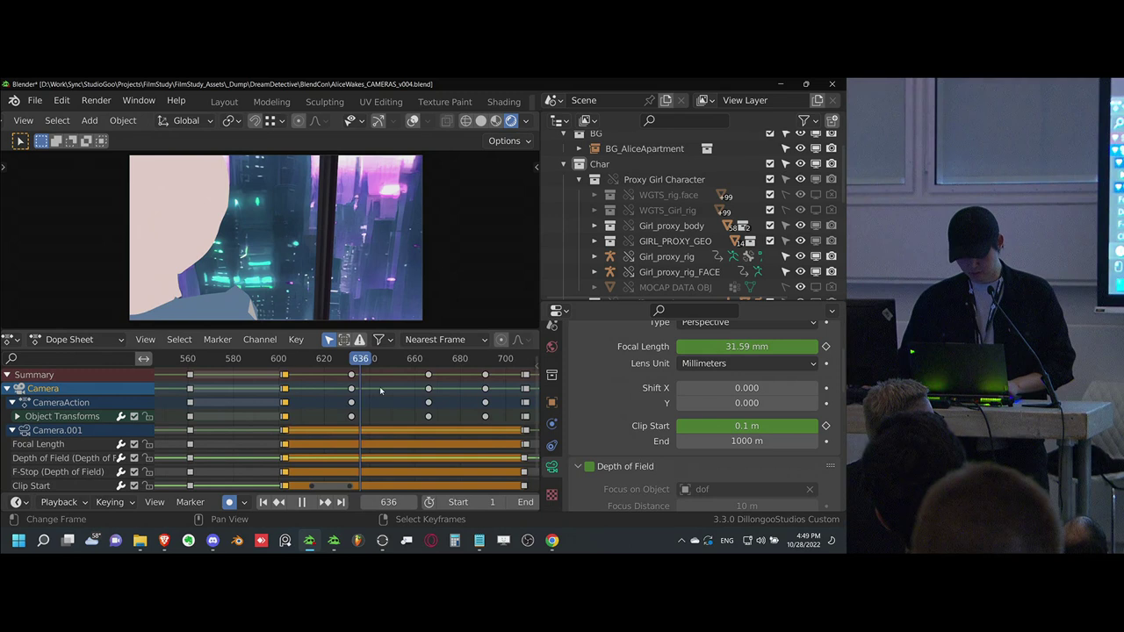
middle_drag(470, 401, 397, 412)
scroll(404, 412, down, 1)
click(400, 414)
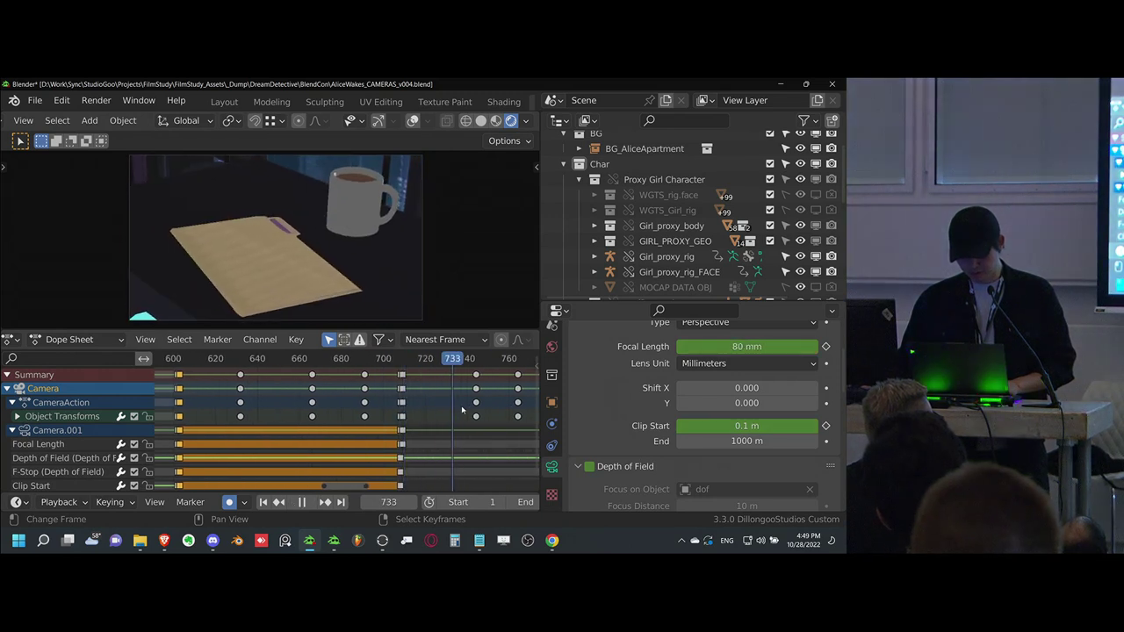
key(space)
drag(455, 406, 406, 413)
key(space)
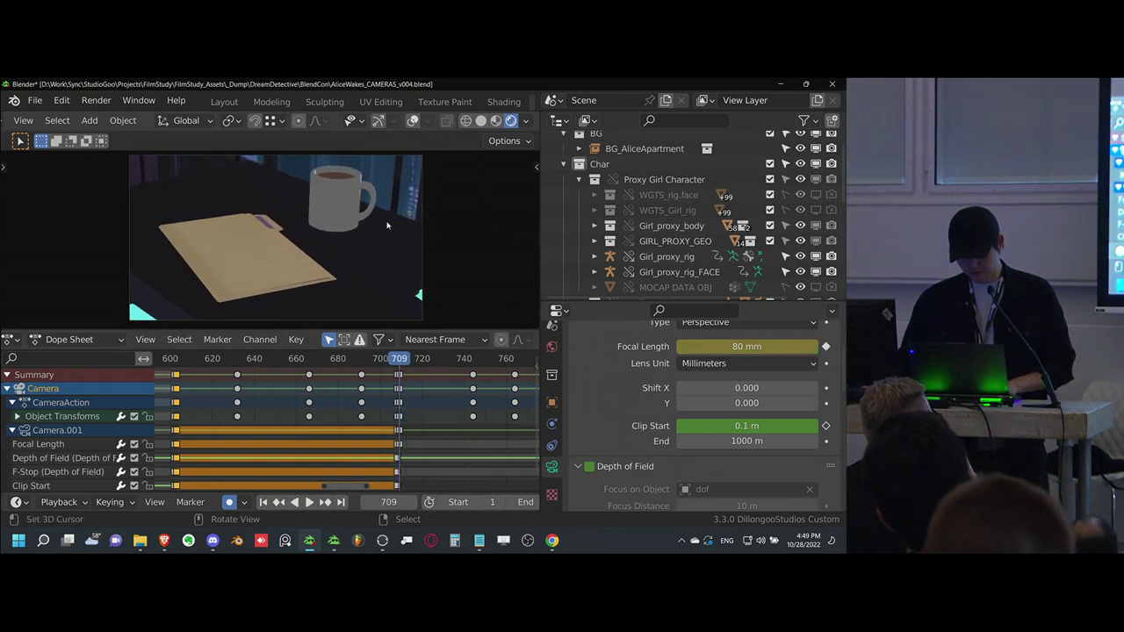
- Rotate and shift the camera at frame 709 to frame the mug and folder, moving it about 0.17 m along its local Z axis
middle_drag(405, 401, 384, 401)
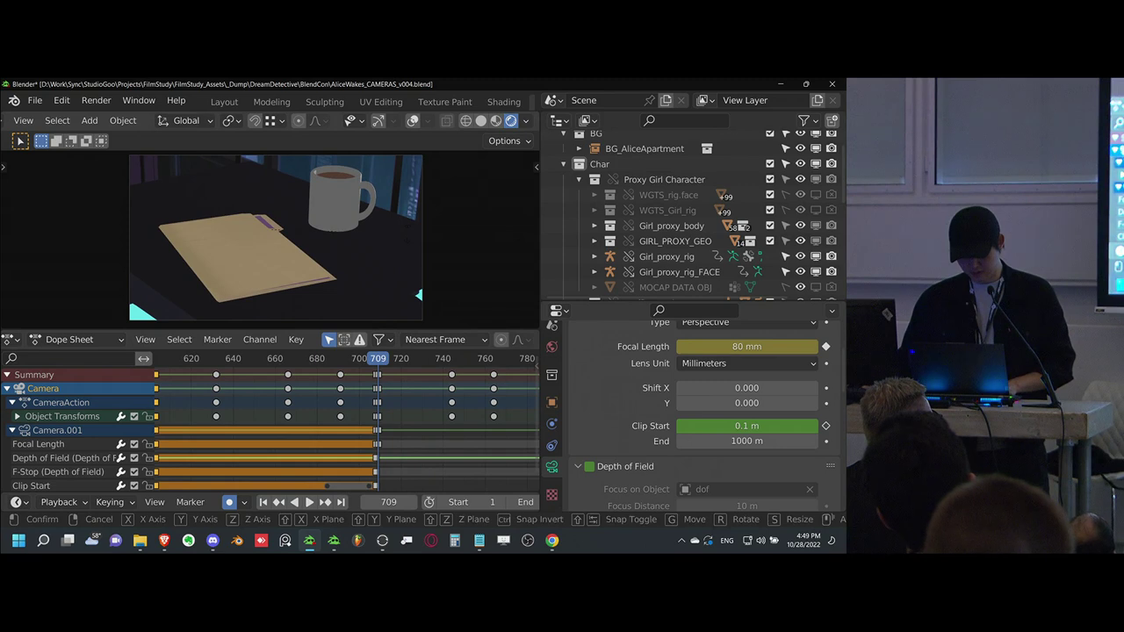
key(r)
click(351, 232)
key(g)
click(427, 253)
key(r)
key(r)
click(423, 257)
key(g)
key(z)
key(z)
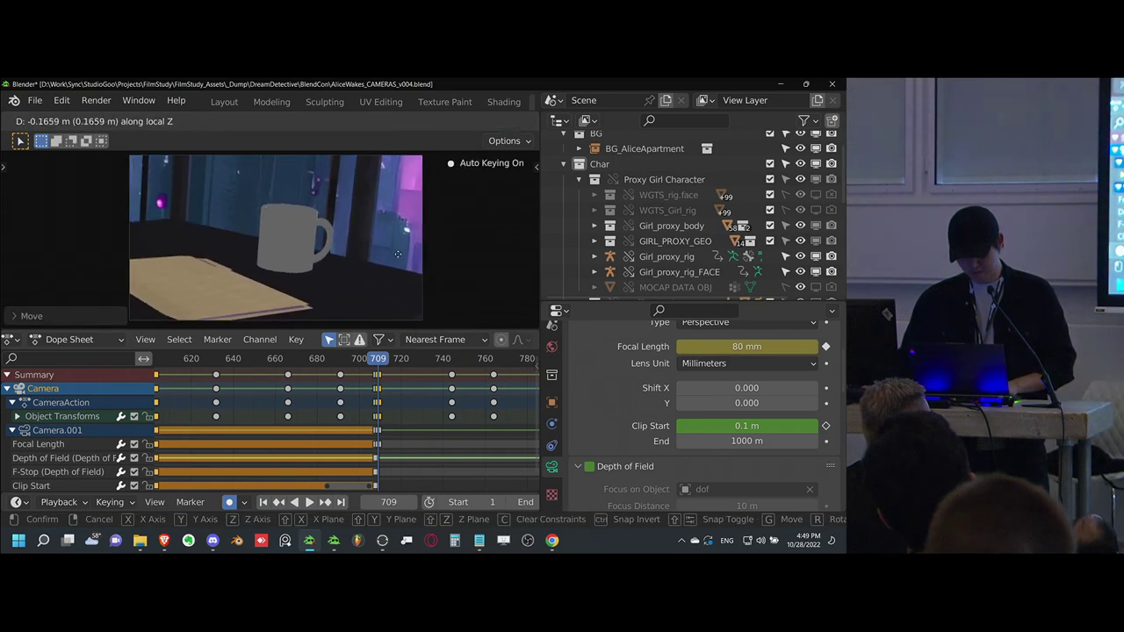
click(398, 254)
- Level the camera's roll at frame 709 and trackball-rotate it to refine the mug framing
key(n)
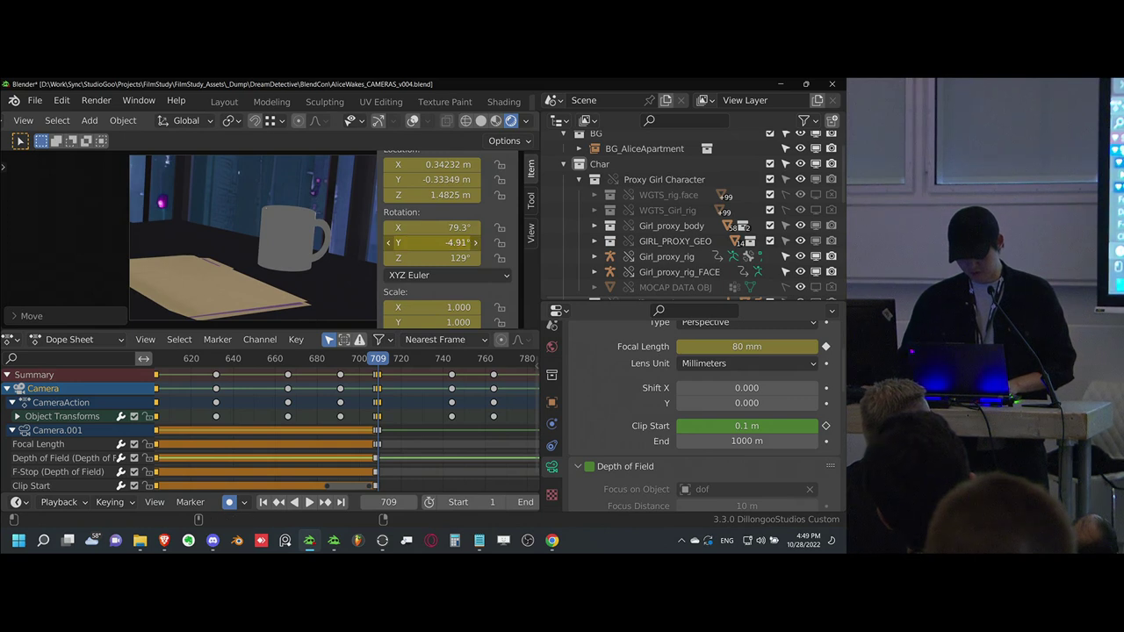
key(n)
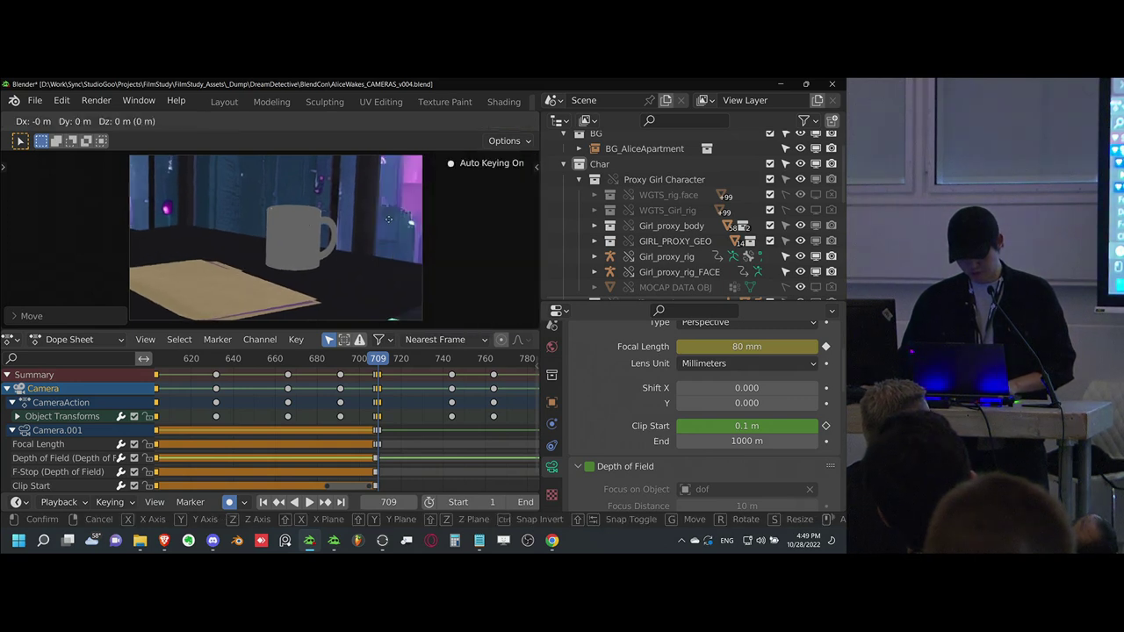
key(r)
key(r)
click(377, 253)
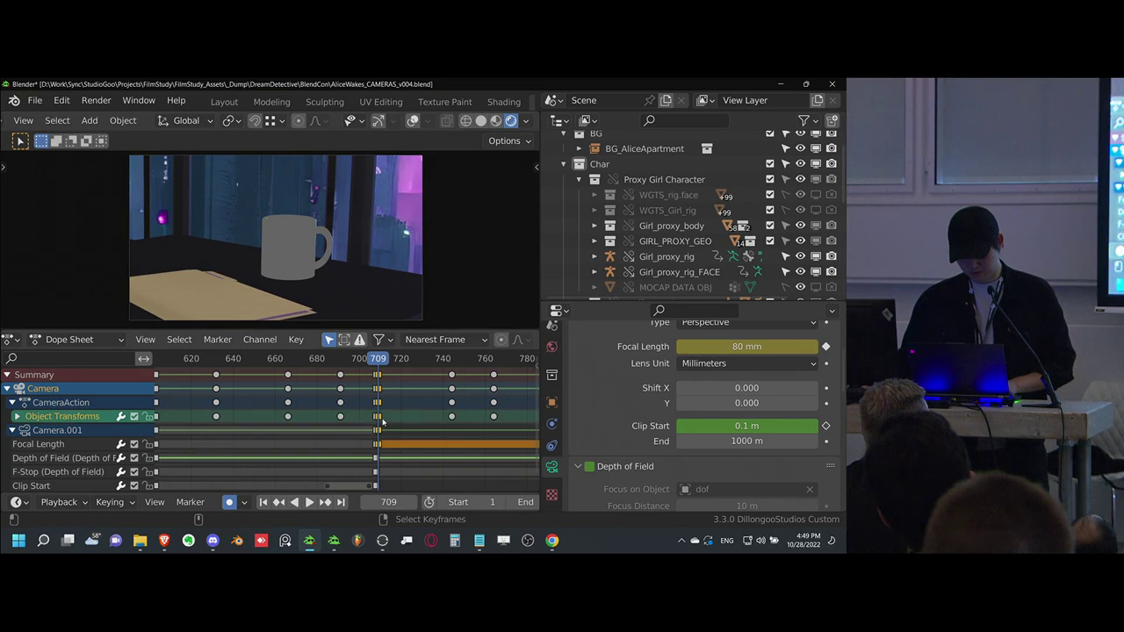
- Duplicate the camera keyframes at frame 709 to about frames 764 and 811, replacing the old keys within the shot
click(456, 419)
click(454, 421)
middle_drag(454, 421, 340, 419)
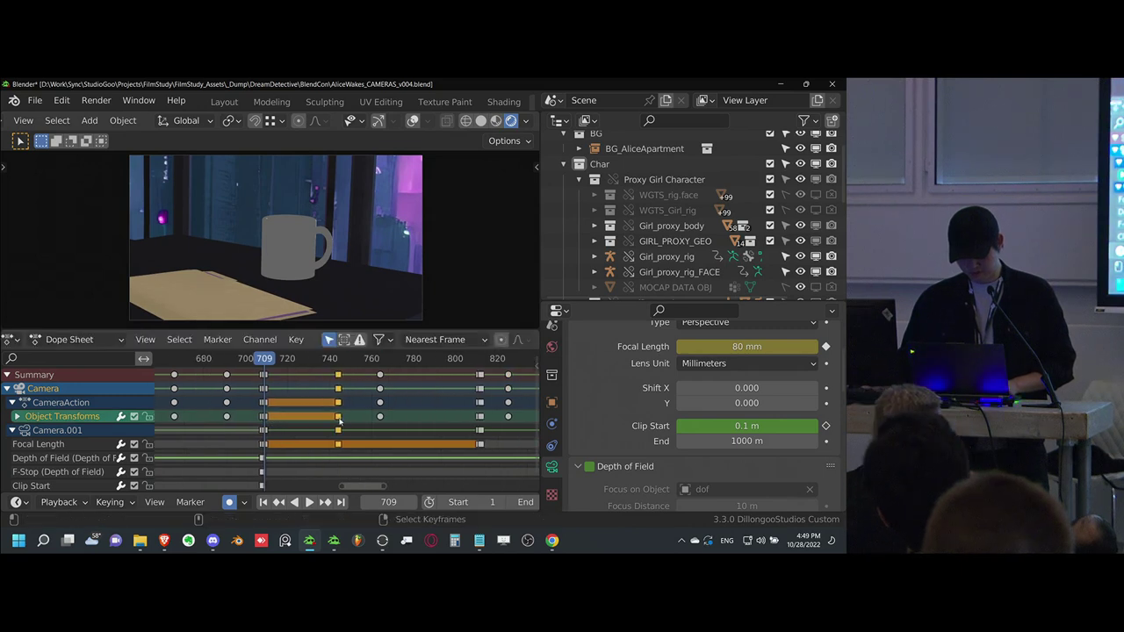
click(340, 404)
key(g)
right_click(373, 406)
key(g)
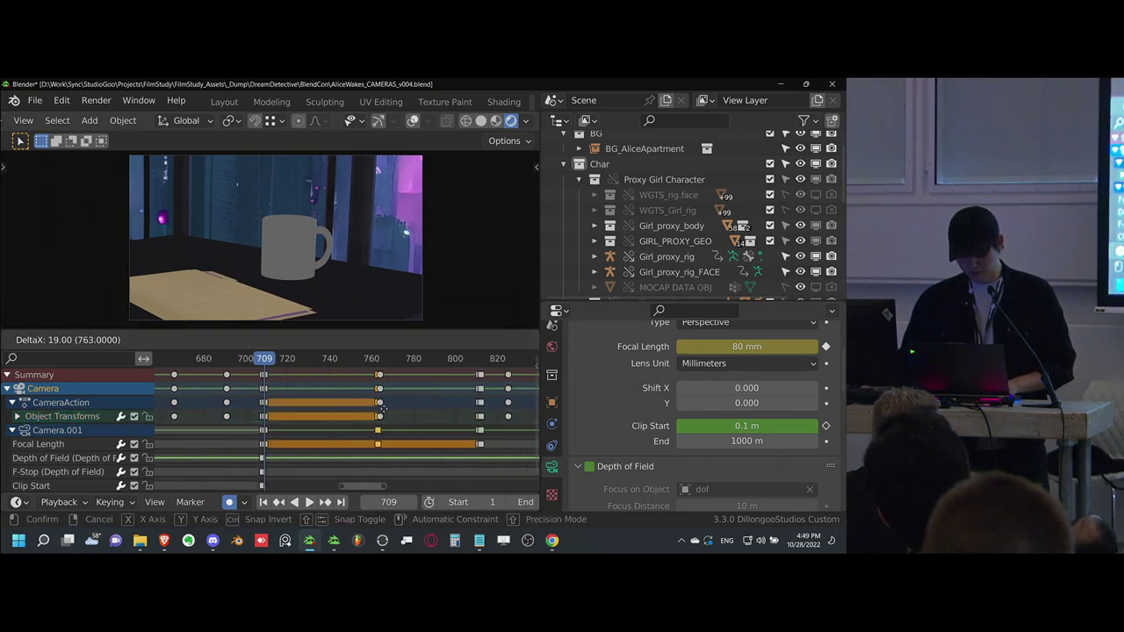
click(429, 419)
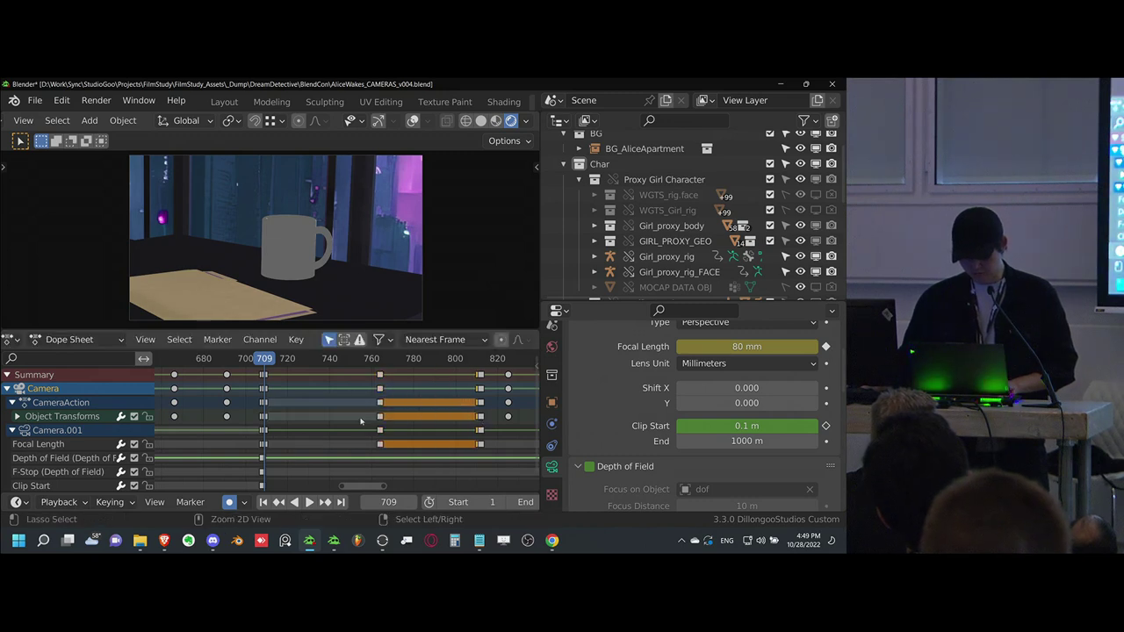
- Rotate the camera about the Z axis at frame 759 to pan across the mug, and save the file
key(shift+Up)
key(shift+Up)
key(shift+Up)
key(shift+Up)
key(shift+Up)
key(r)
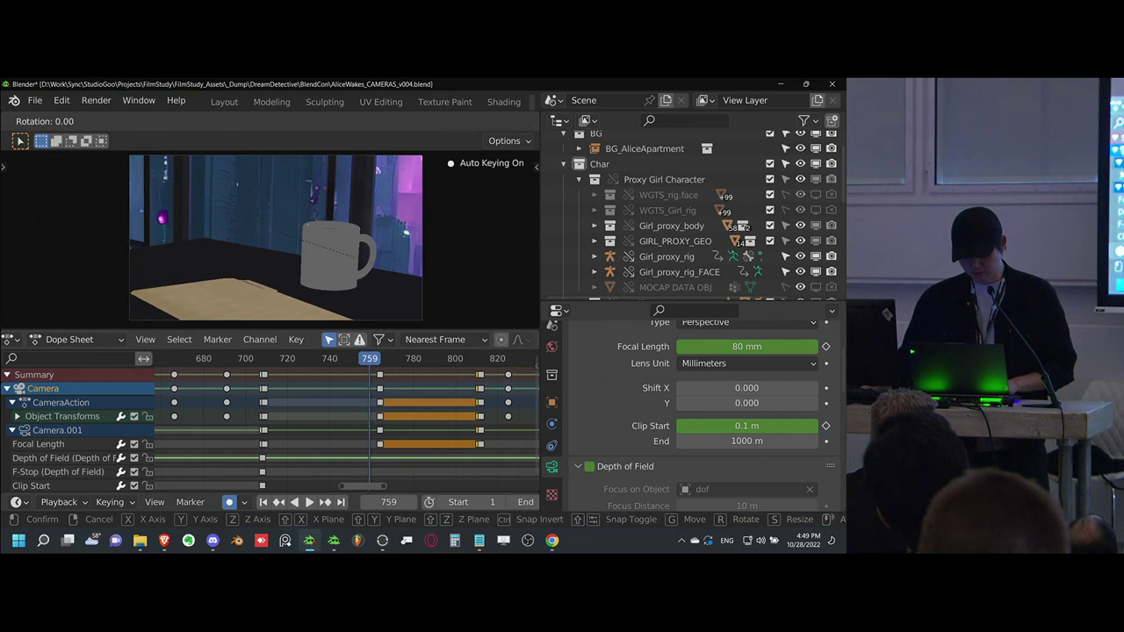
key(z)
key(Return)
key(ctrl+s)
- Retime the rotated camera keyframes near frame 764 and copy them to the mug shot's start at about frame 710
key(g)
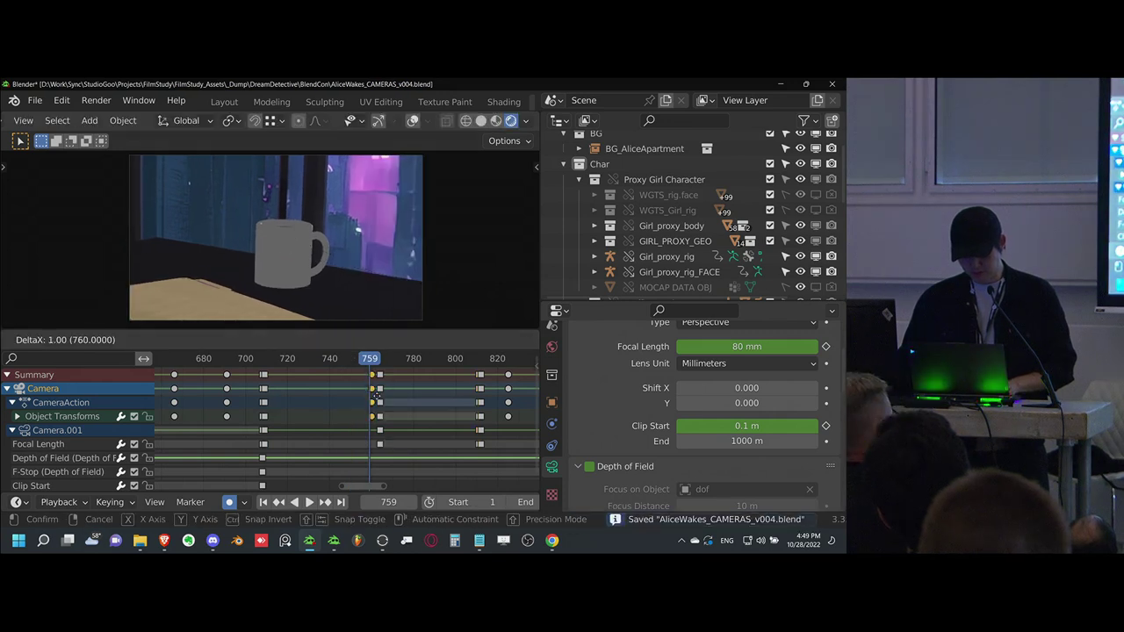
click(412, 393)
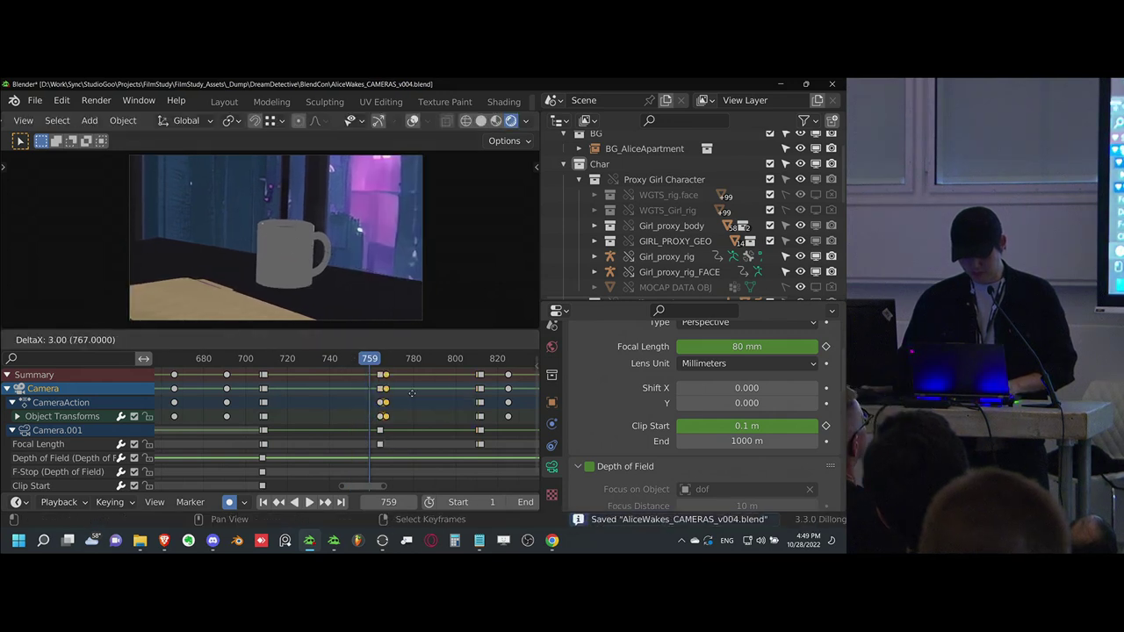
click(481, 402)
drag(380, 405, 273, 422)
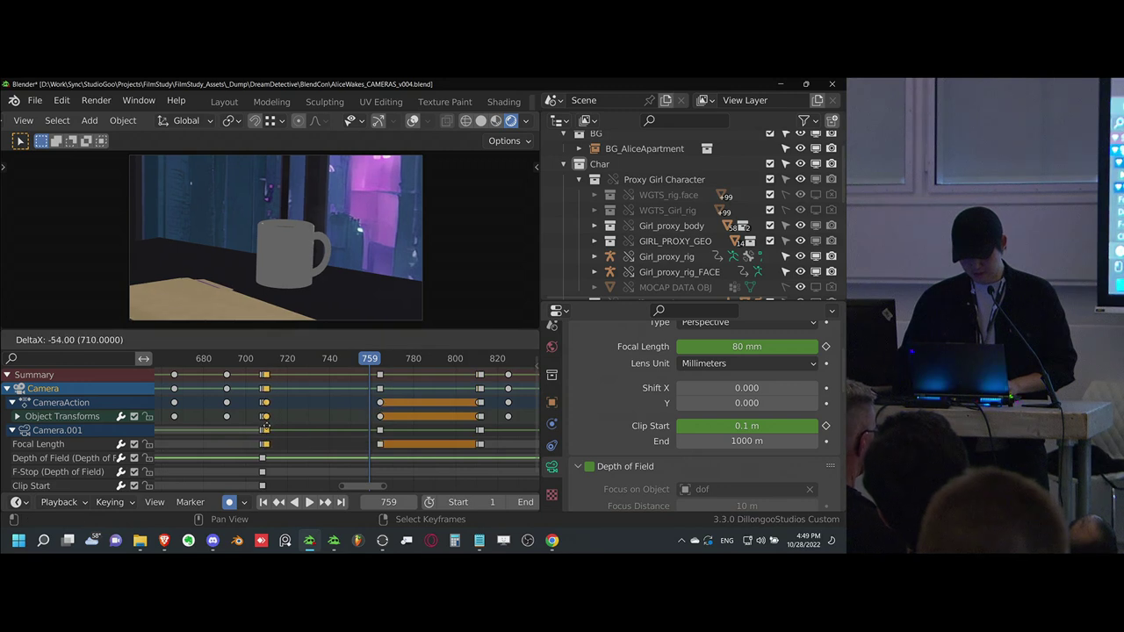
click(264, 428)
scroll(264, 429, down, 3)
middle_drag(265, 429, 323, 417)
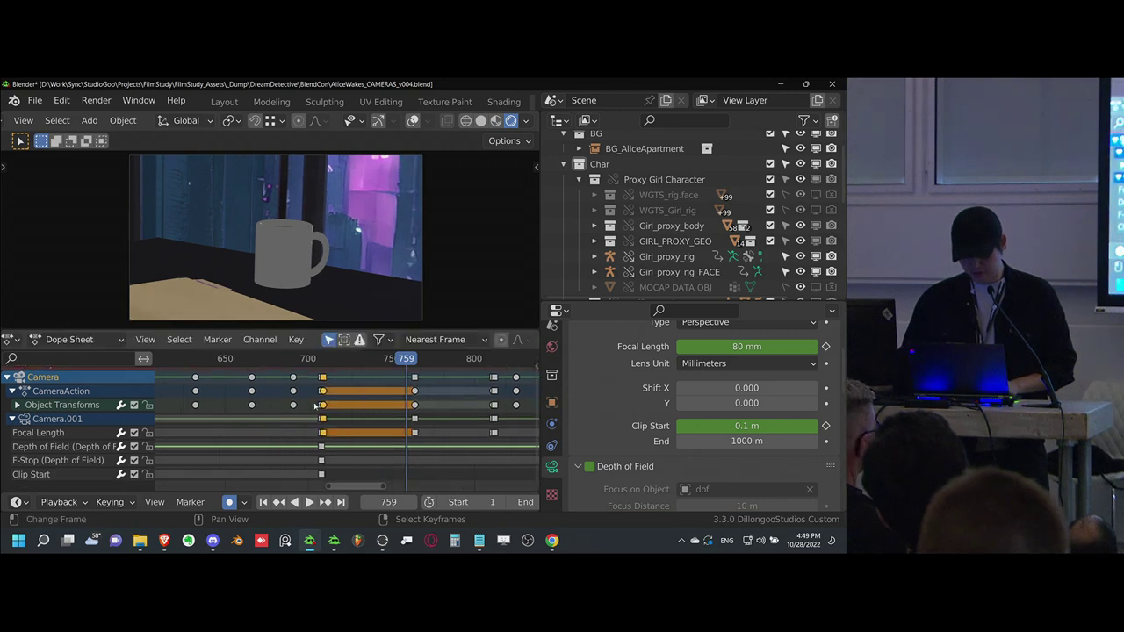
- Play back the shot before the mug, clear the keyframe selection, and scrub to the cut around frame 604
click(218, 416)
key(space)
key(space)
middle_drag(230, 417, 328, 414)
key(alt+a)
drag(325, 414, 281, 415)
key(space)
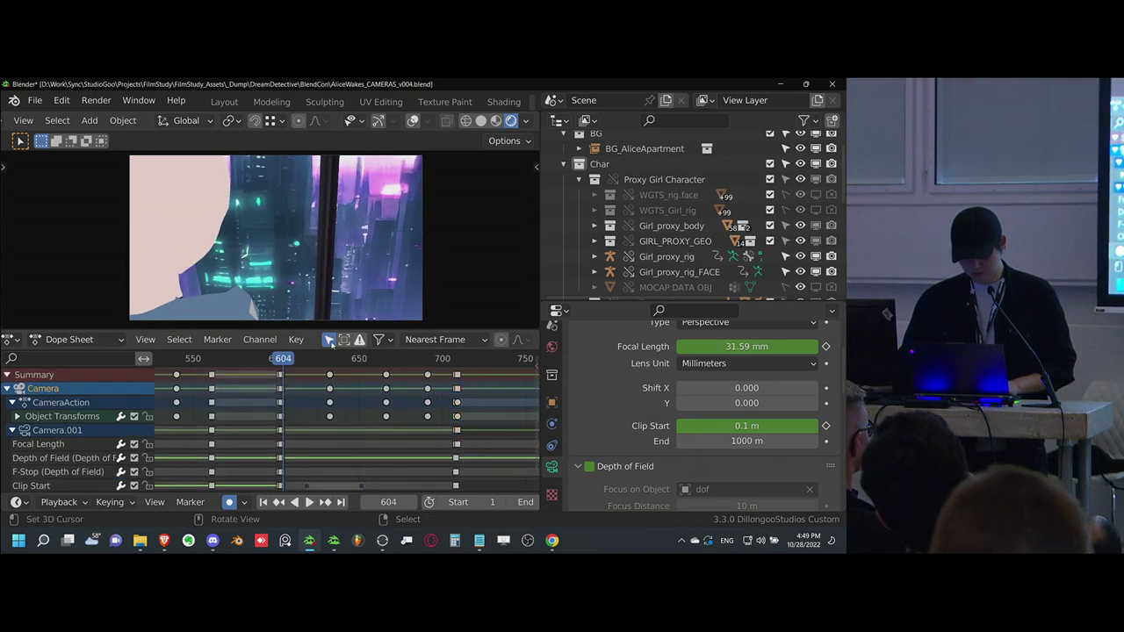
- Show the keyframes of unselected objects as well, and insert keyframes on all channels at frame 602
right_click(284, 378)
key(alt+a)
click(281, 388)
key(space)
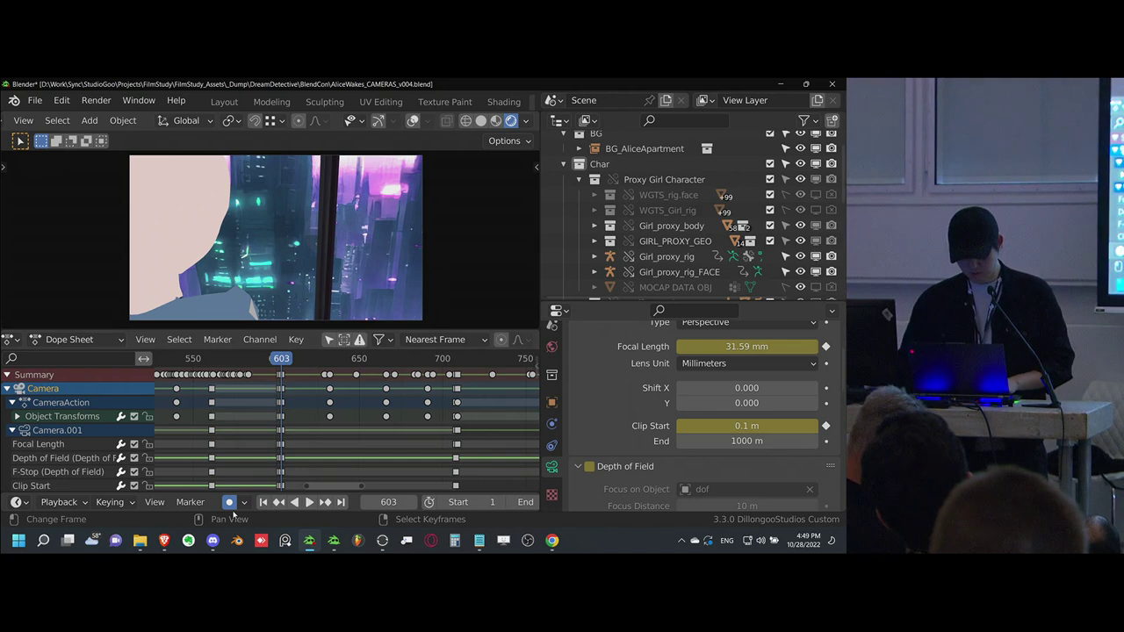
key(Left)
key(i)
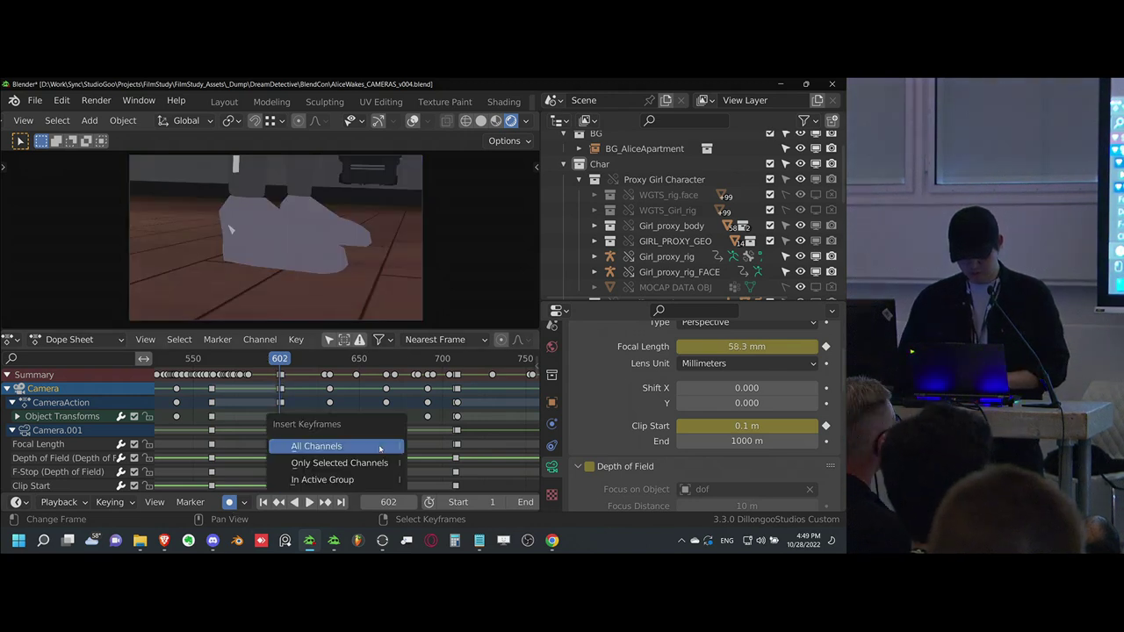
click(314, 444)
- Play on to the mug shot and insert keyframes on all channels at frame 709
key(space)
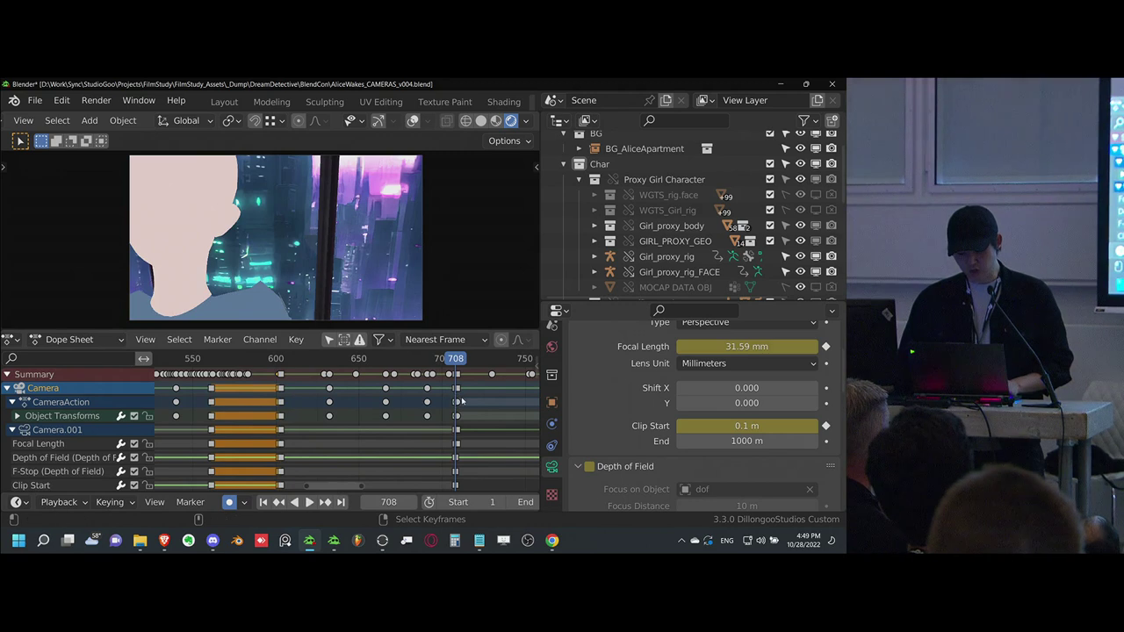
key(Right)
key(i)
click(462, 402)
right_click(455, 379)
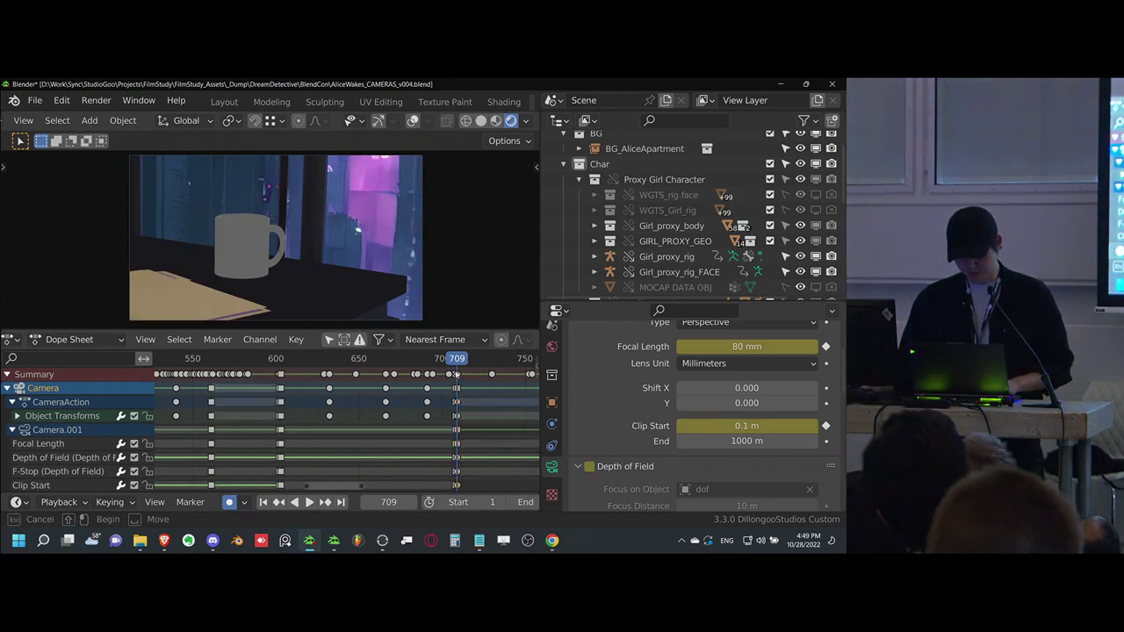
- Delete all keyframes lying between the cut at frame 602 and the mug shot's start at frame 709
drag(281, 436, 283, 437)
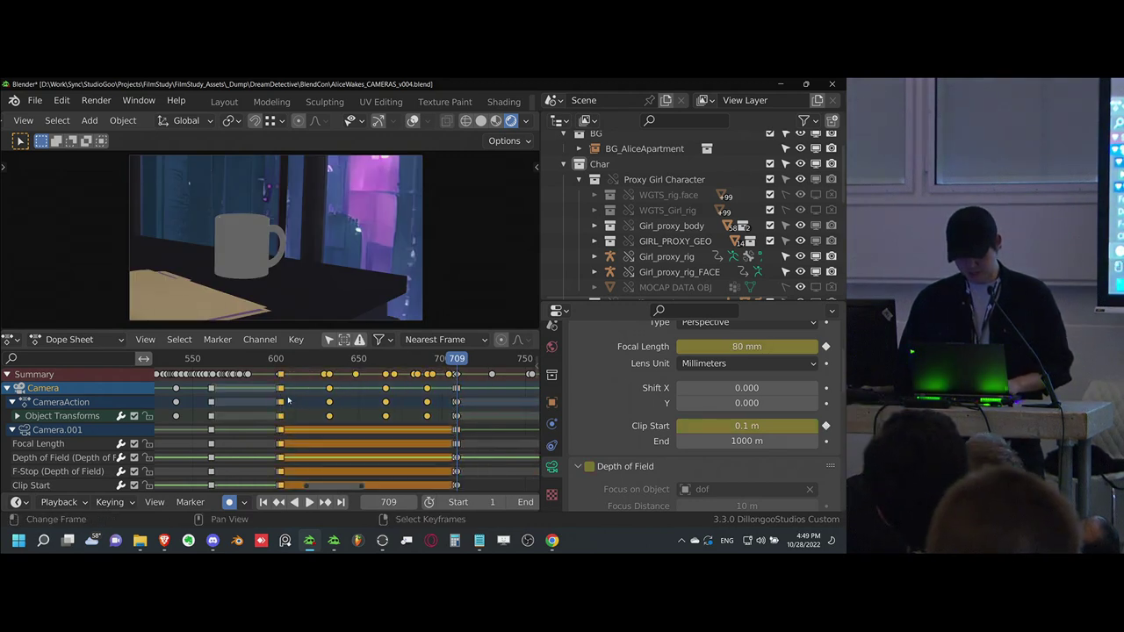
key(space)
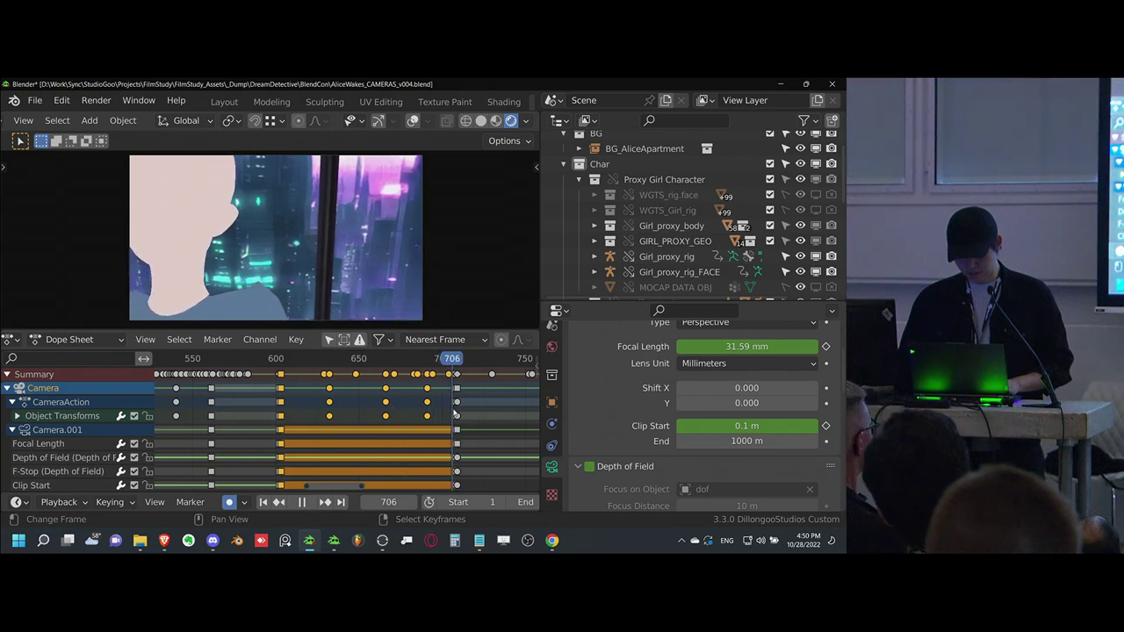
middle_drag(440, 413, 325, 414)
scroll(342, 411, up, 12)
key(b)
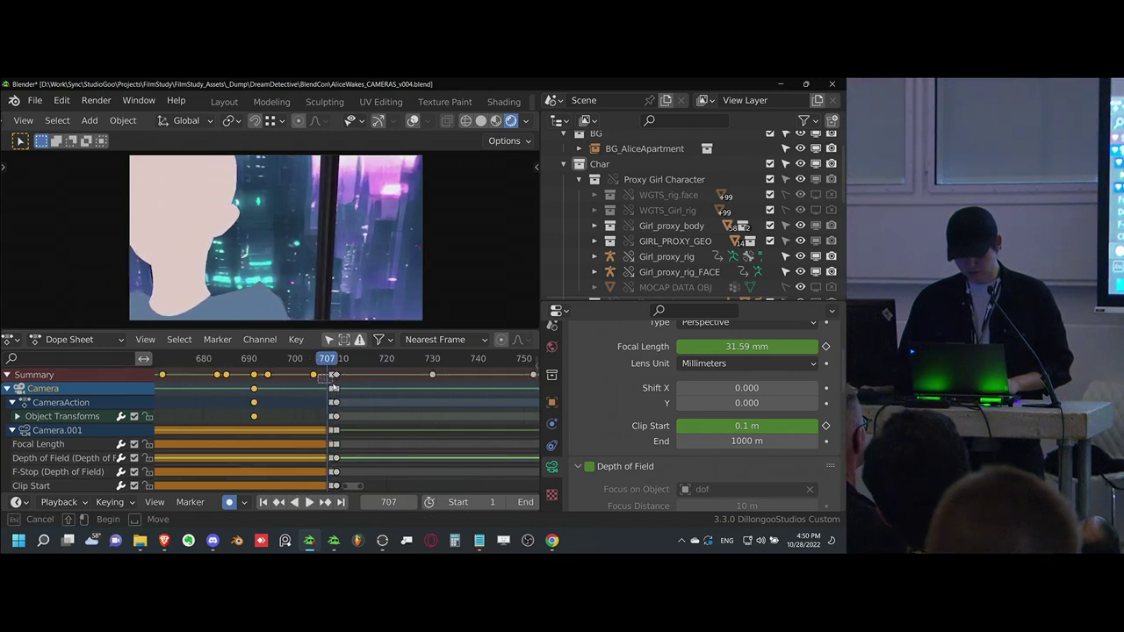
scroll(335, 404, down, 5)
key(x)
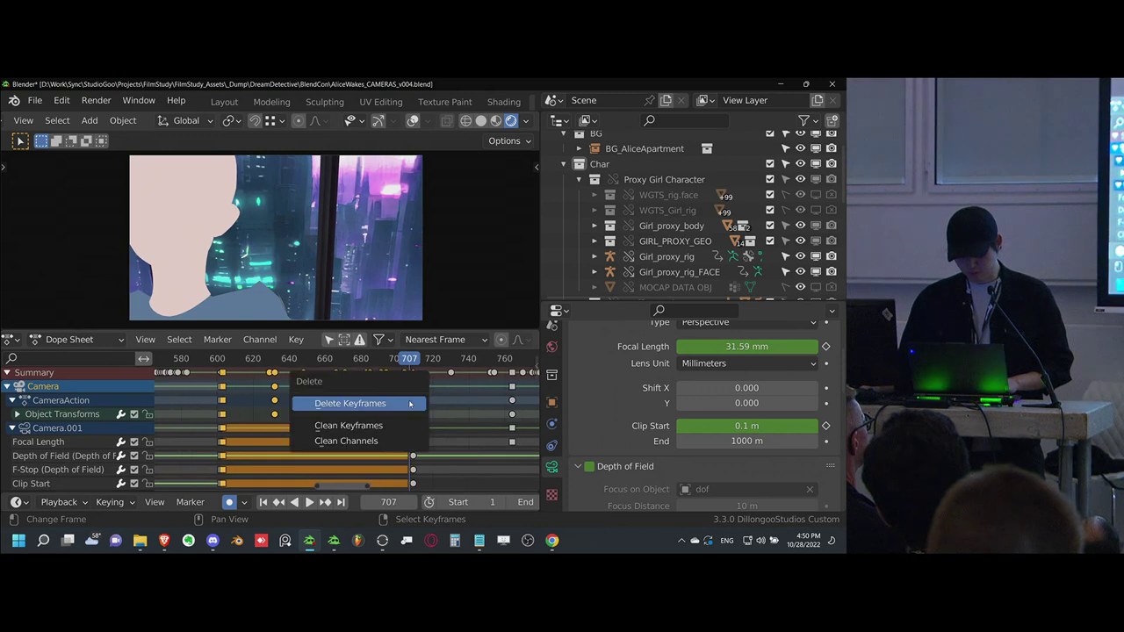
click(409, 397)
- Select every keyframe from the mug shot onward and move them back so the shot starts at frame 603
key(bracketright)
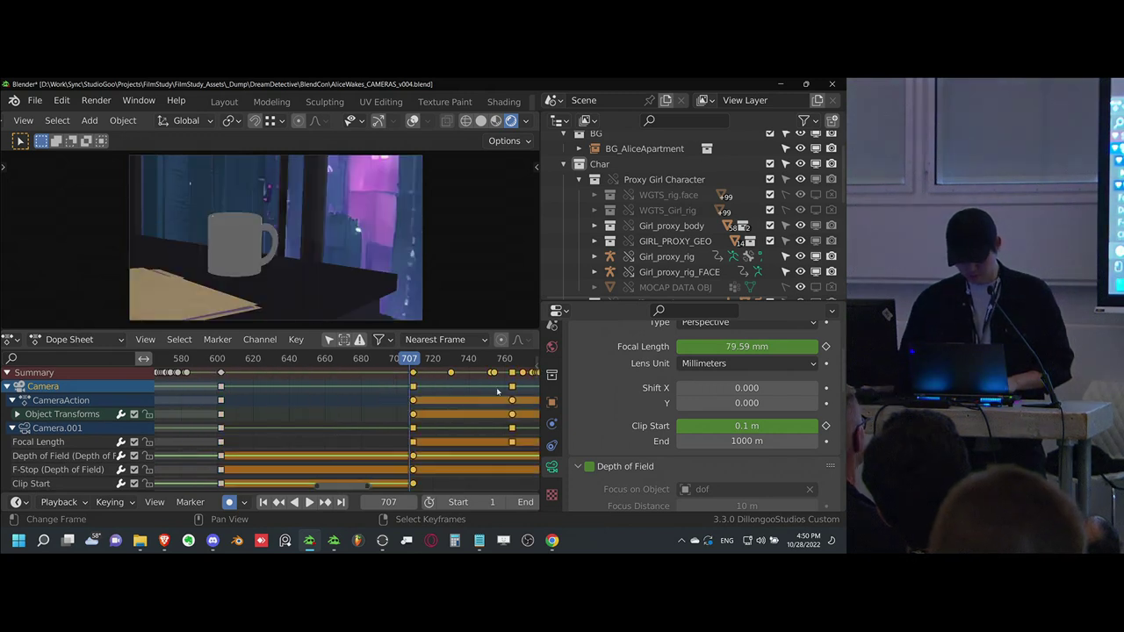
key(g)
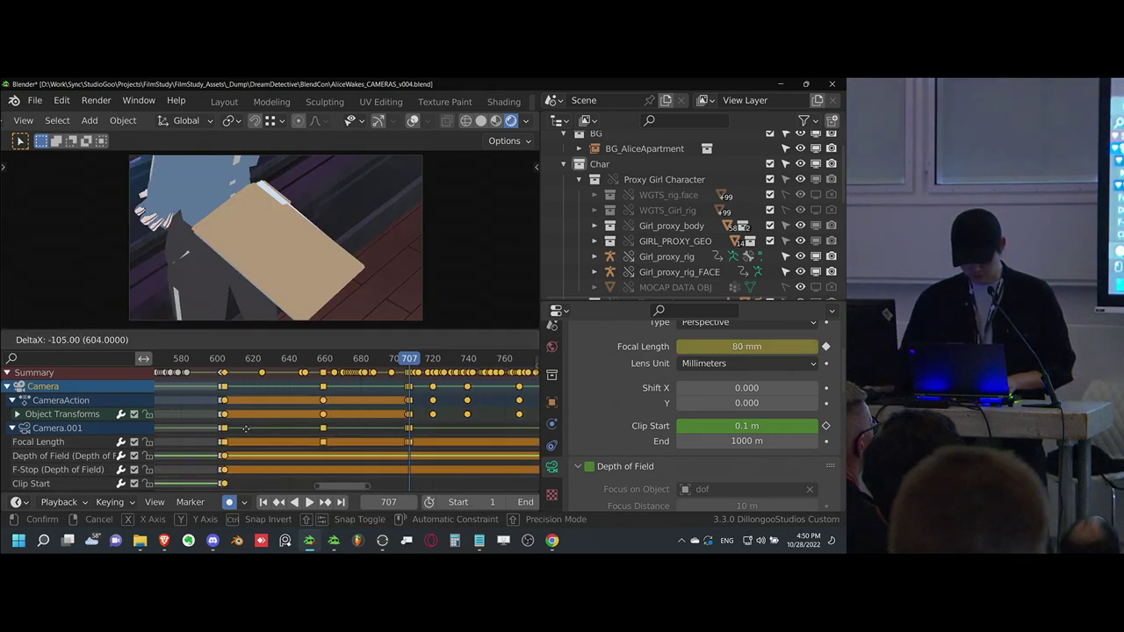
click(244, 429)
middle_drag(244, 429, 260, 431)
drag(236, 425, 240, 422)
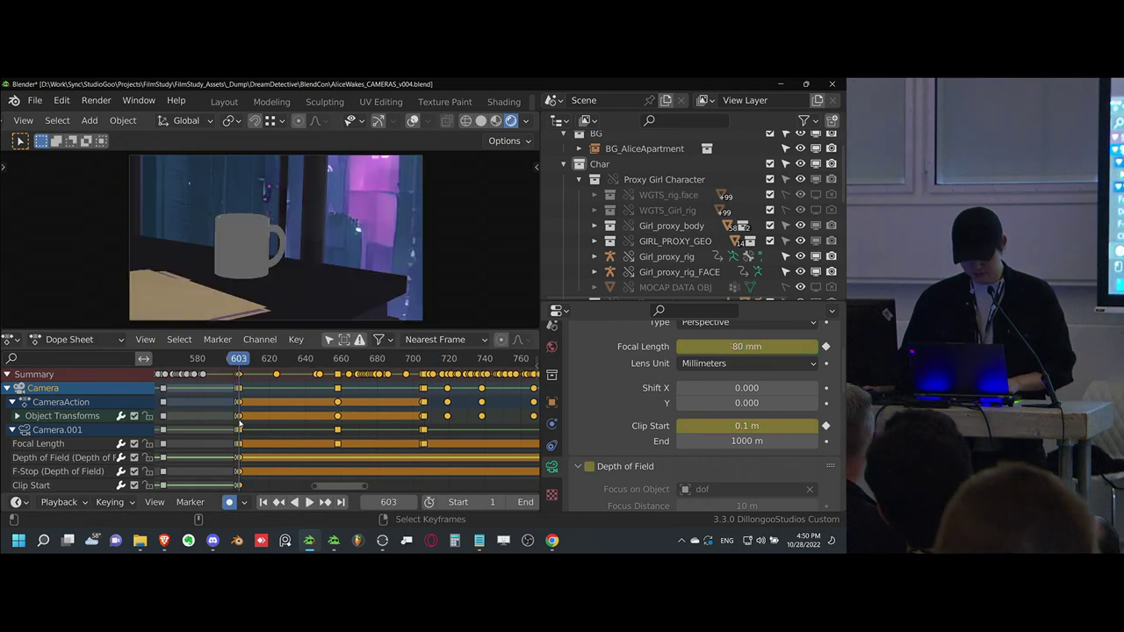
- Save the file and play back the retimed mug shot
middle_drag(240, 426, 305, 406)
key(ctrl+s)
key(space)
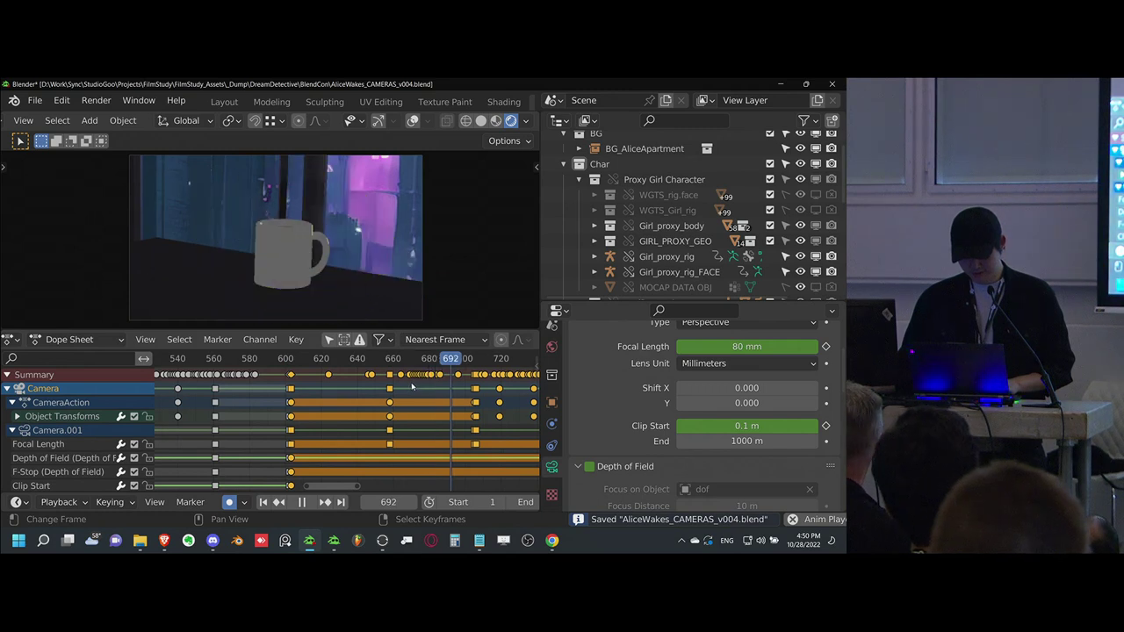
click(394, 393)
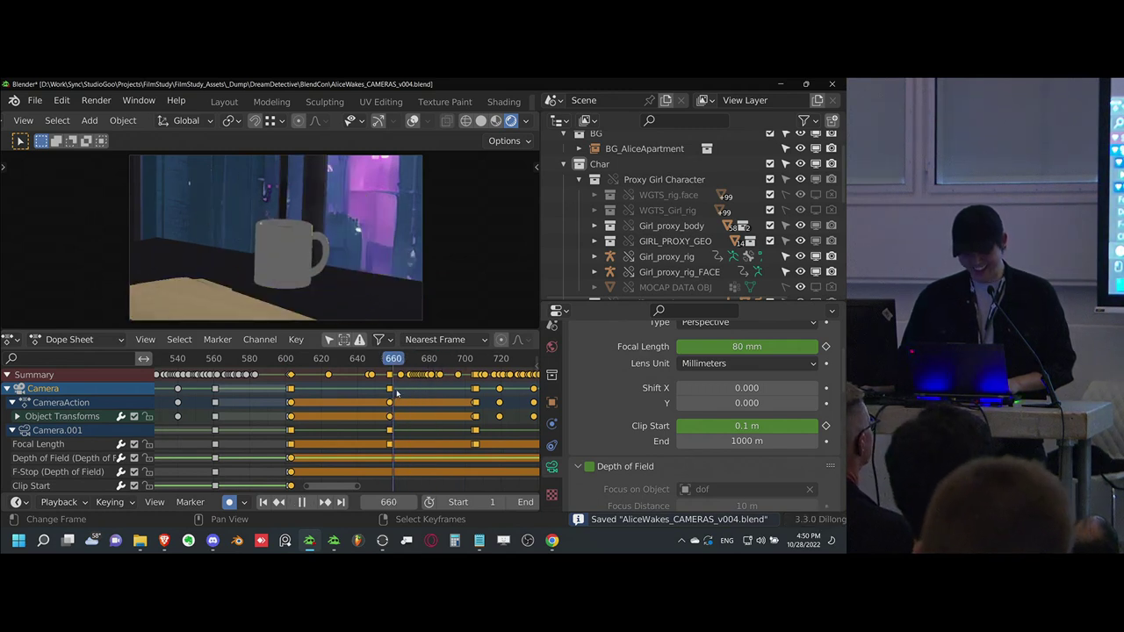
- Add a plane at the mug on frame 693, rotate it freely and scale it down
drag(415, 398, 454, 402)
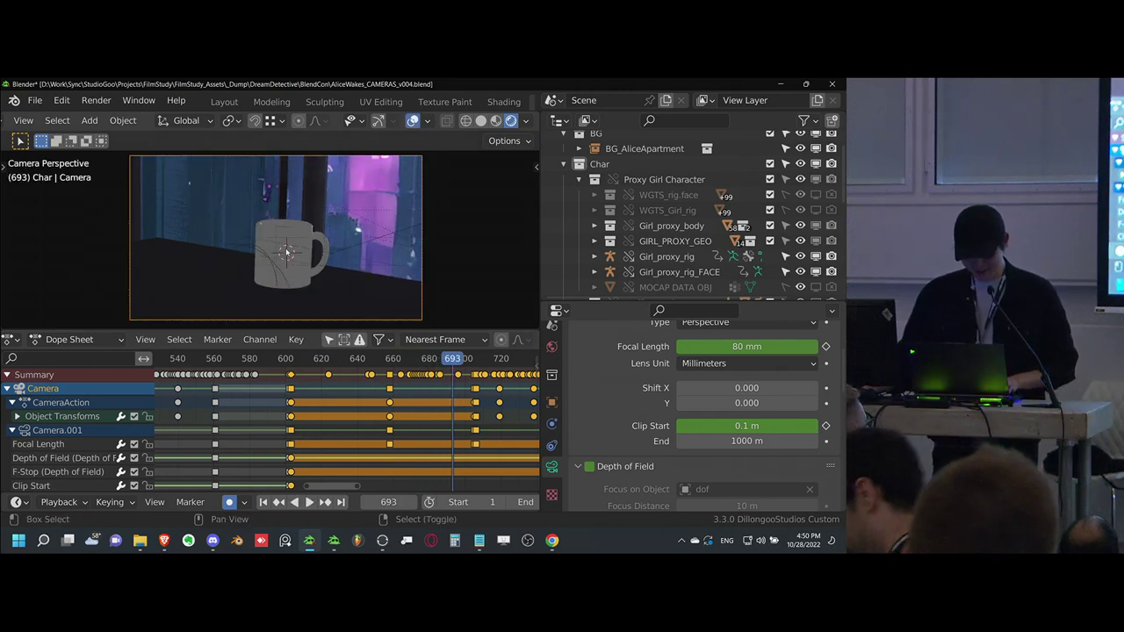
key(shift+a)
mouse_move(281, 221)
click(356, 221)
key(r)
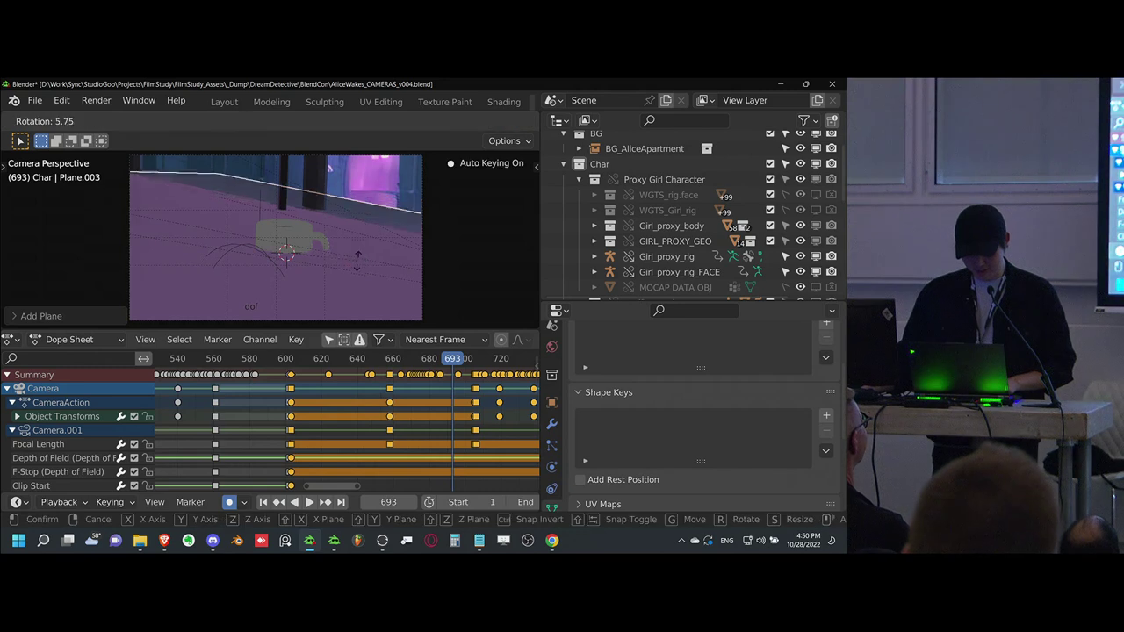
key(r)
click(359, 283)
key(s)
click(296, 256)
- Rotate the plane toward the camera and scale it up to span the camera frame's width
key(s)
key(x)
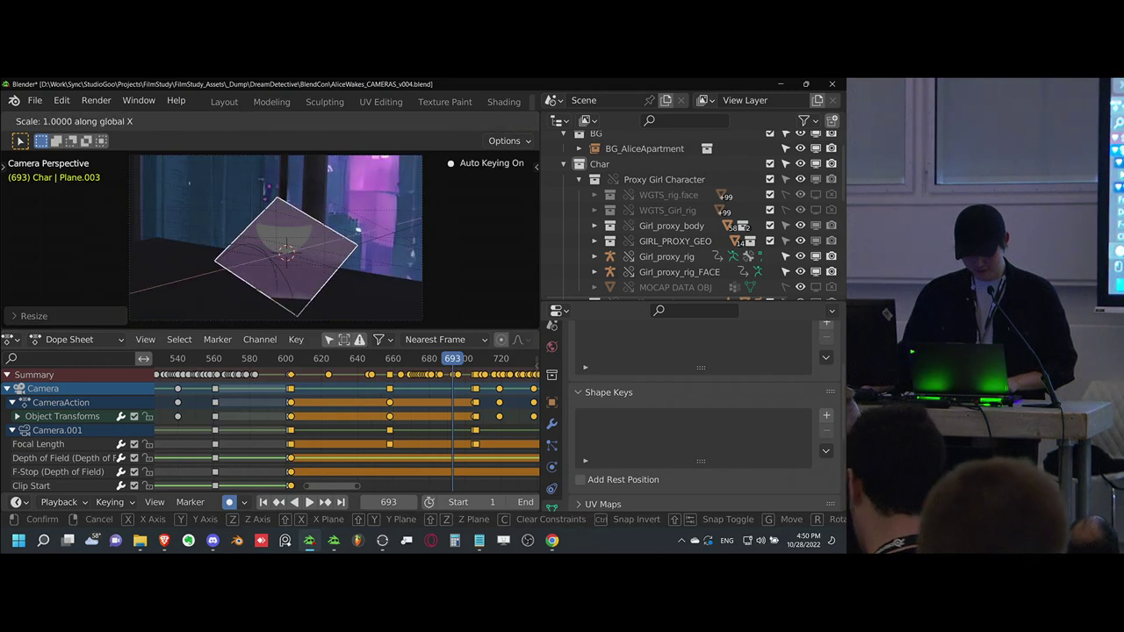
key(r)
click(377, 275)
key(s)
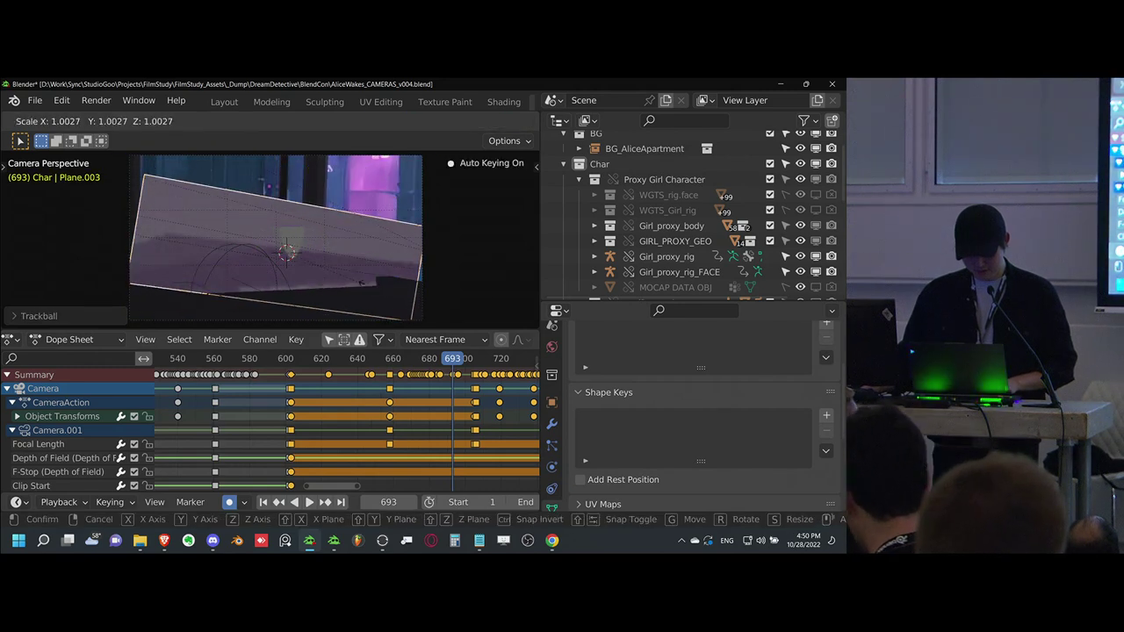
click(399, 276)
- Scale the plane along the Z axis and its Y axis into a narrow horizontal band
key(s)
key(z)
click(422, 260)
key(s)
key(y)
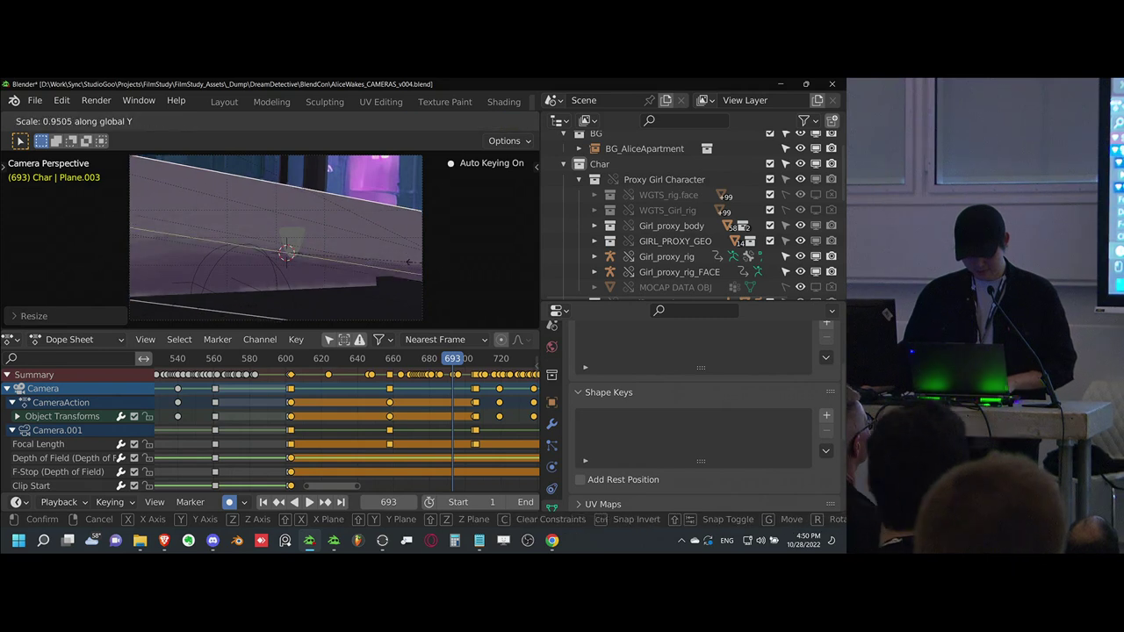
key(y)
click(367, 266)
- Move and rotate the band until it stretches level across the camera frame's upper edge, above the mug
key(g)
click(411, 255)
key(r)
click(434, 251)
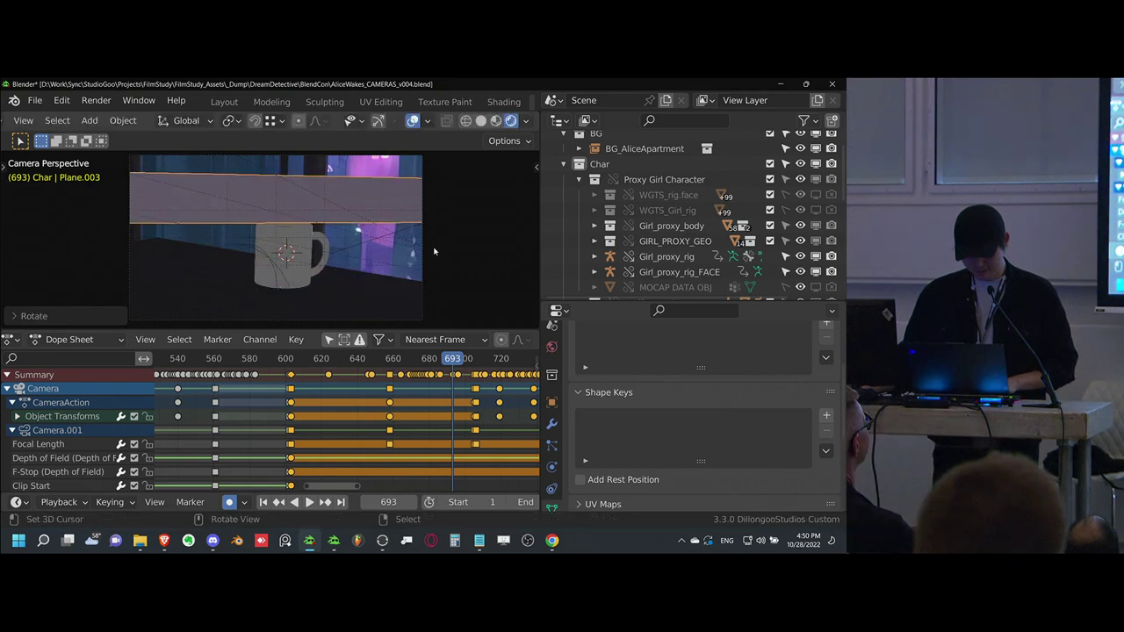
key(g)
click(423, 221)
key(r)
key(r)
click(392, 240)
key(g)
click(424, 243)
key(r)
click(332, 204)
- Handwrite "coffee!" across the band with the Annotate tool and save the file
key(t)
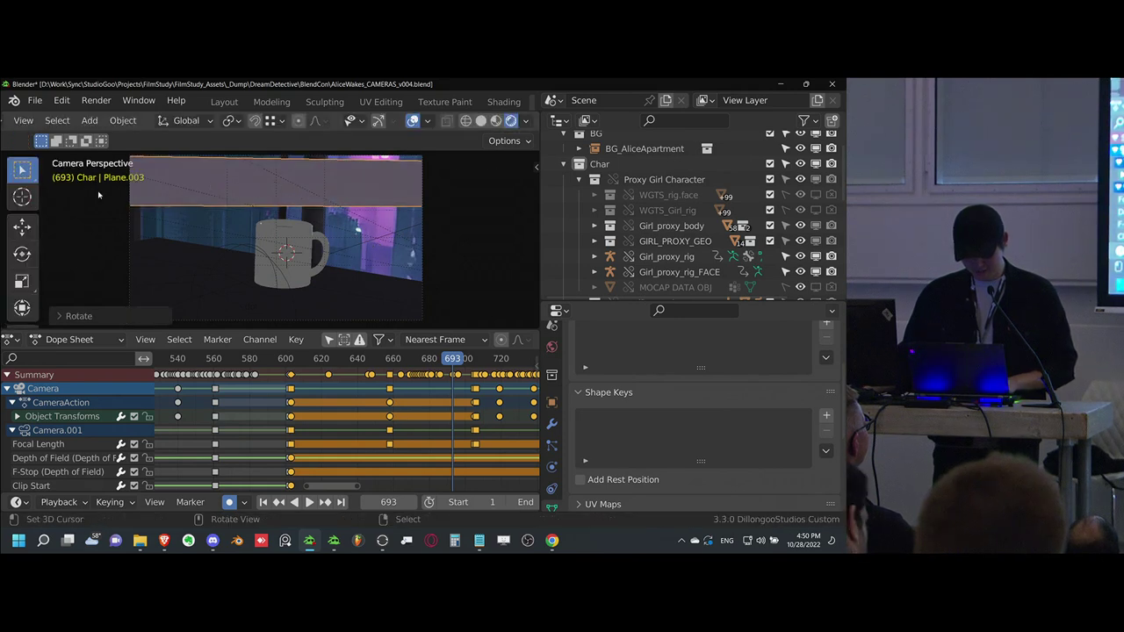
scroll(18, 291, down, 3)
click(22, 251)
drag(209, 183, 211, 195)
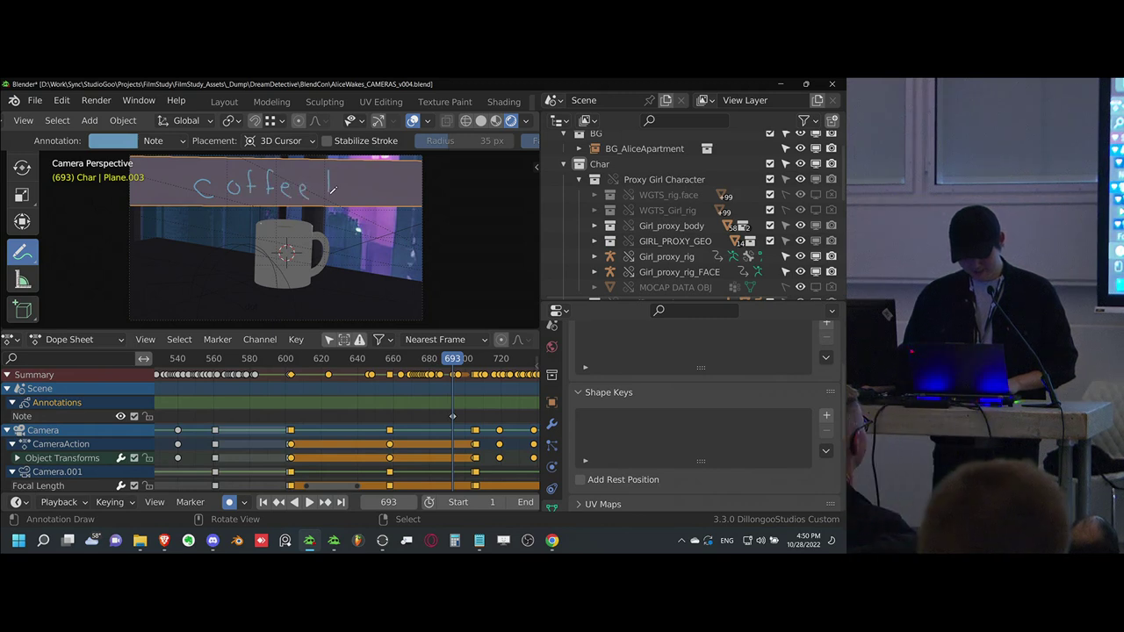
key(ctrl+space)
key(ctrl+s)
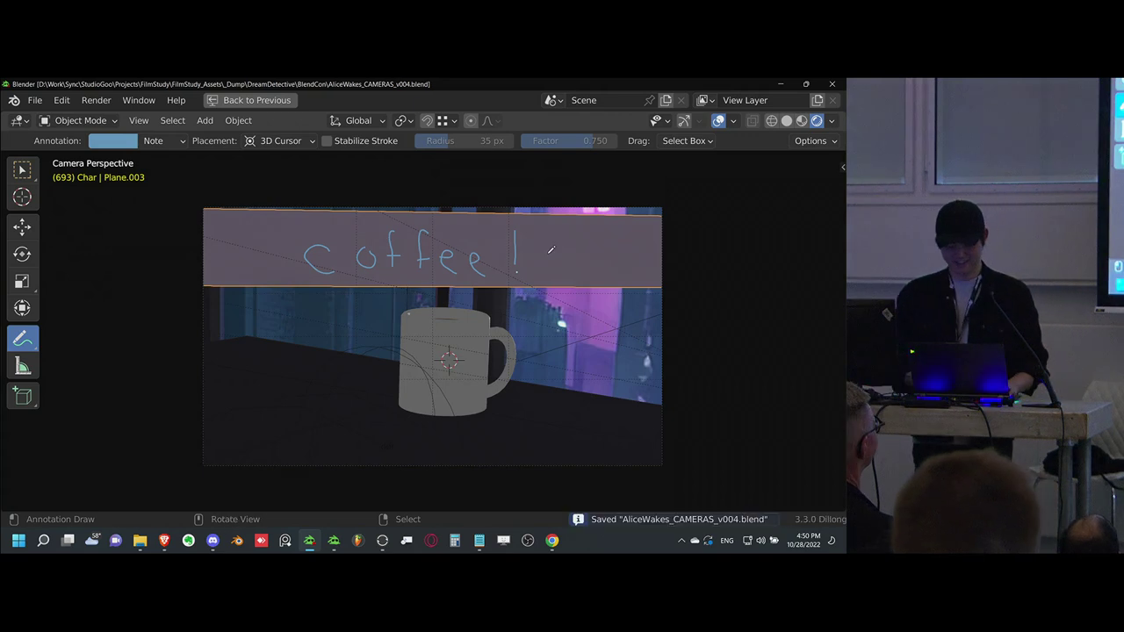
- Play the whole animation from its first frame in the maximized viewport without overlays, and restore the split layout
key(shift+Left)
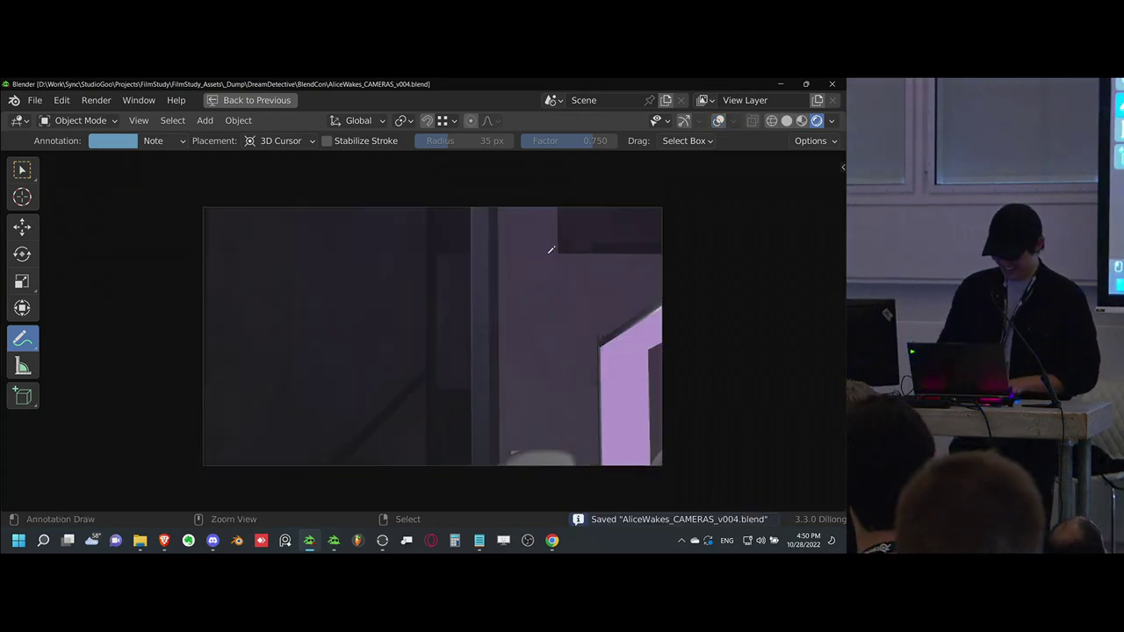
scroll(548, 251, up, 2)
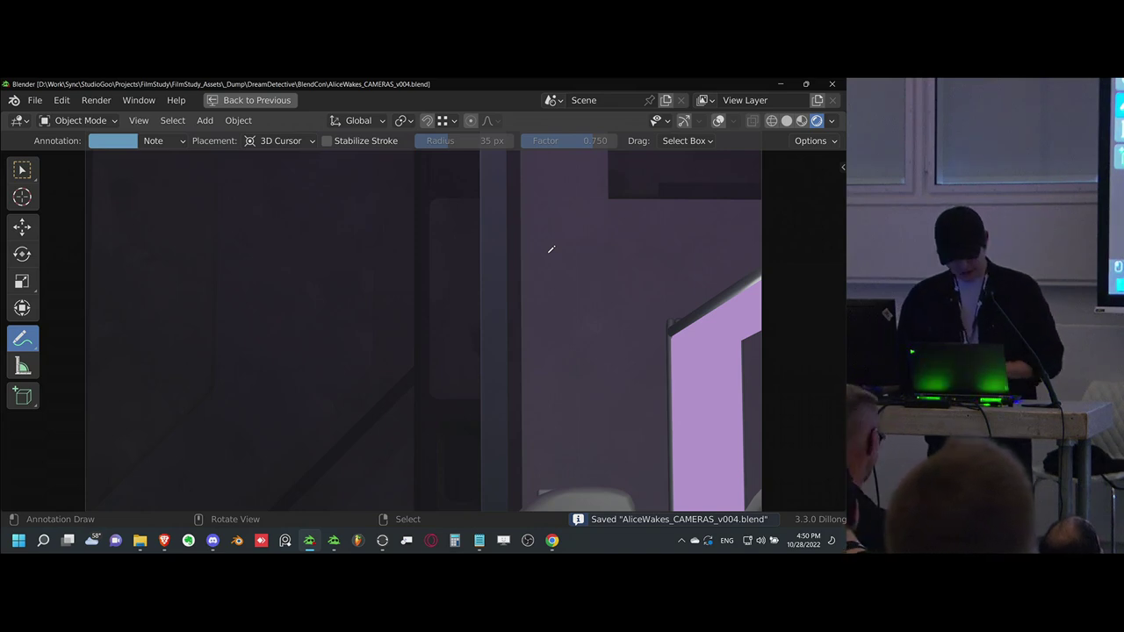
key(space)
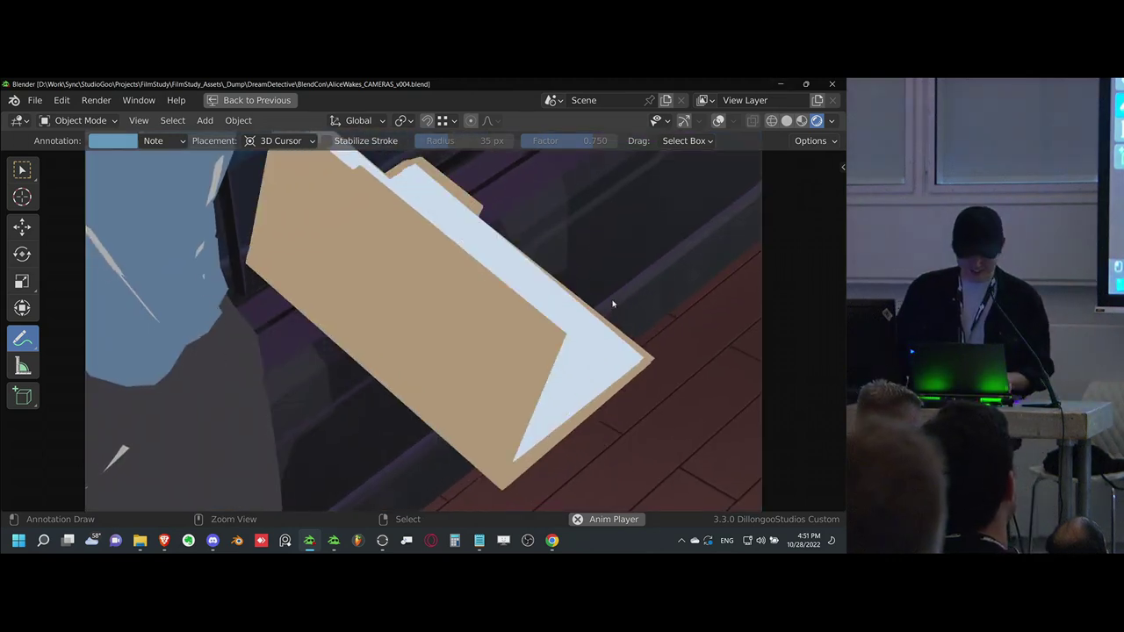
key(ctrl+space)
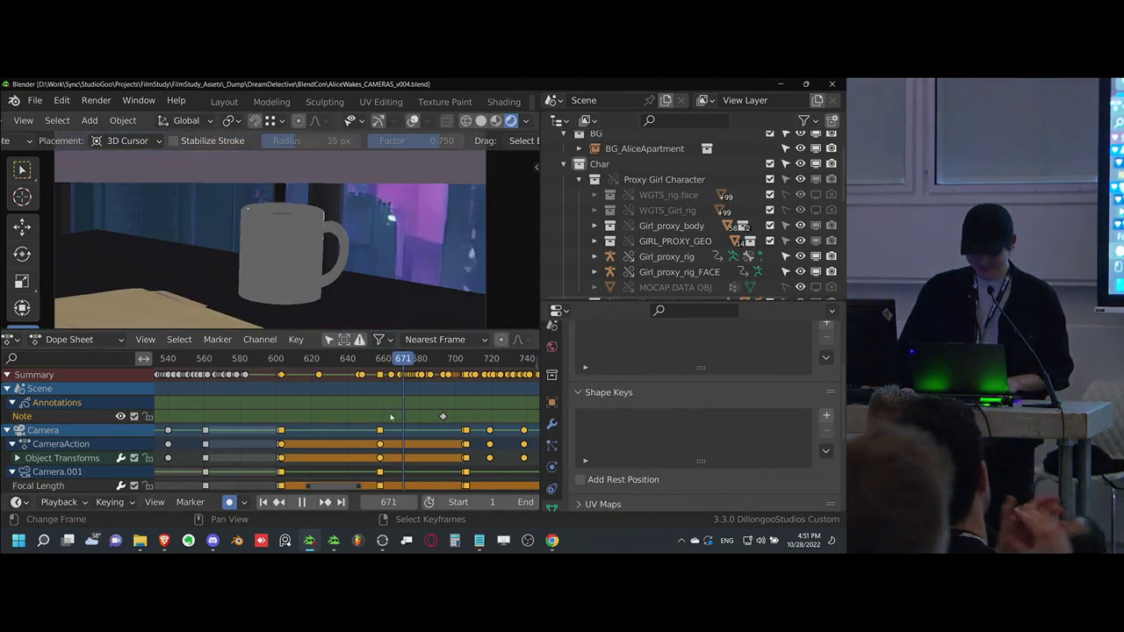
key(space)
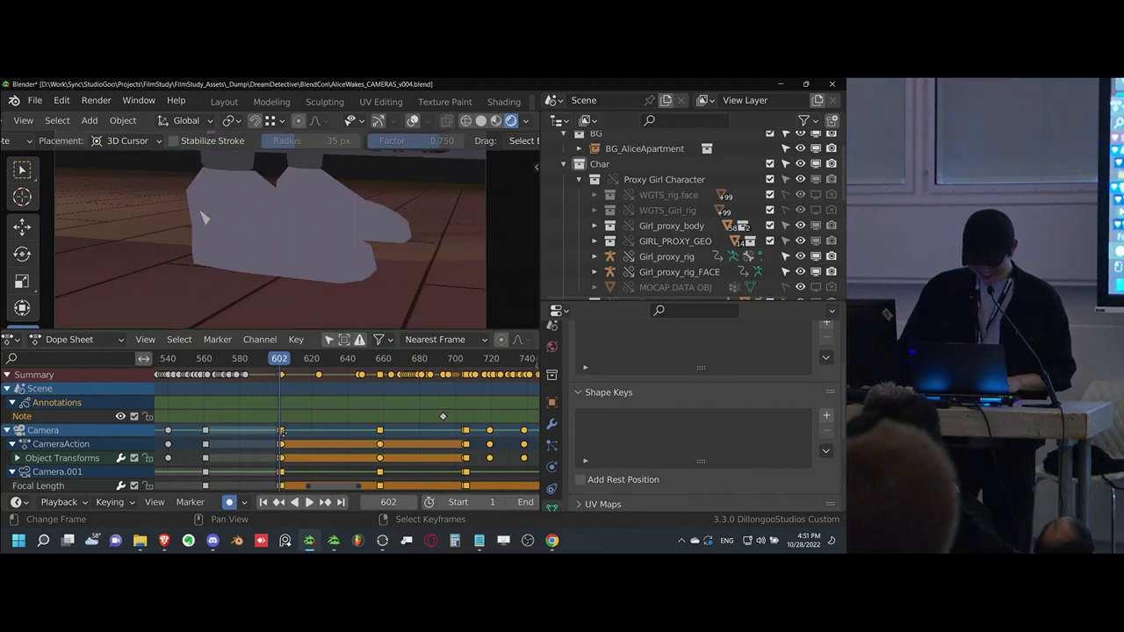
- Scrub back to the cut into the feet shot, step to frame 560, and save the file
drag(304, 420, 284, 424)
middle_drag(244, 417, 286, 407)
scroll(287, 408, up, 1)
drag(296, 415, 252, 422)
middle_drag(255, 423, 270, 421)
drag(270, 421, 276, 419)
middle_drag(275, 421, 278, 424)
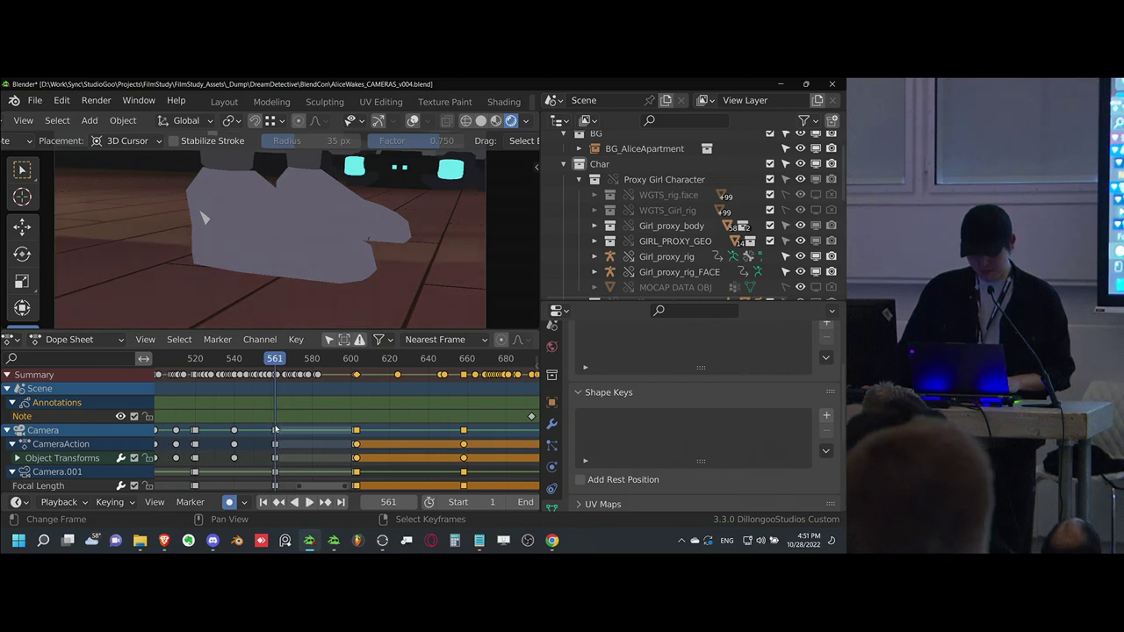
key(Left)
key(Left)
key(Right)
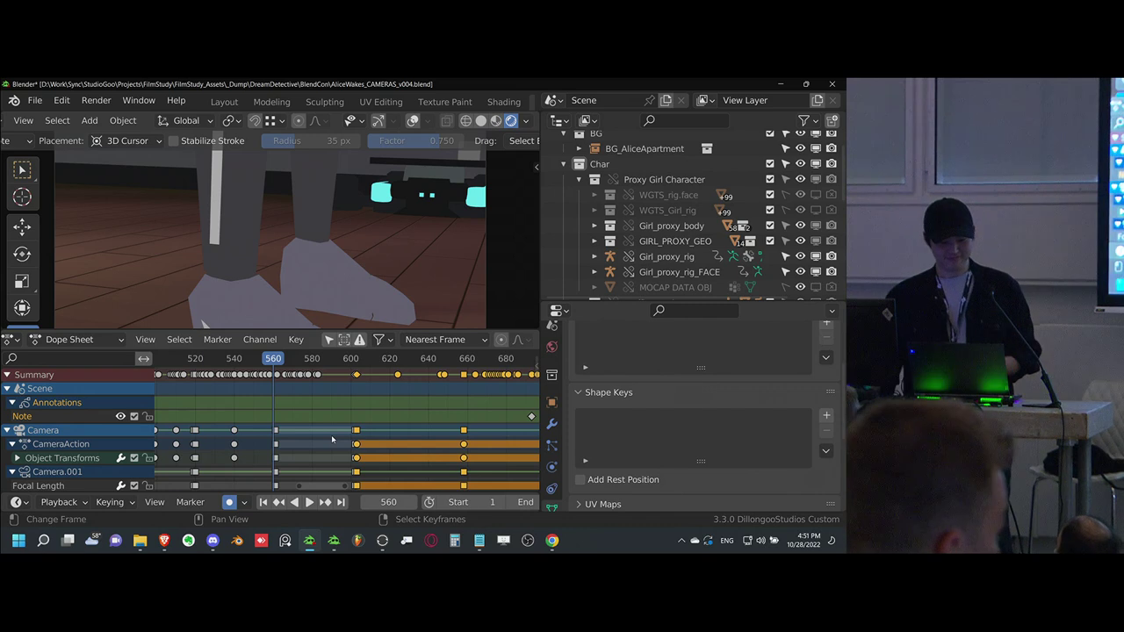
key(ctrl+s)
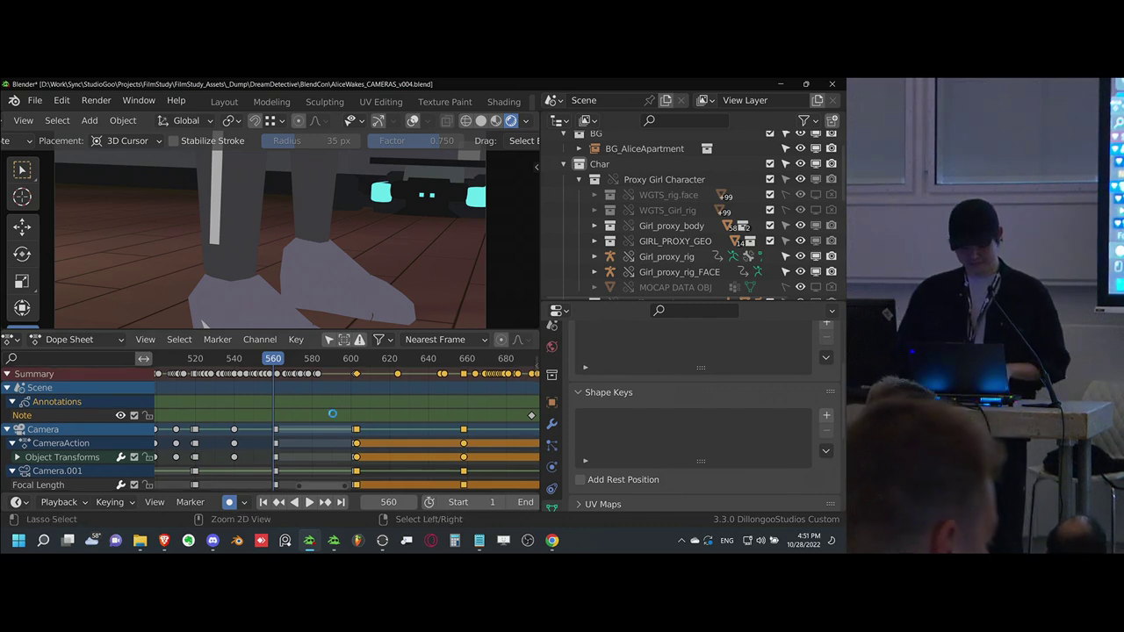